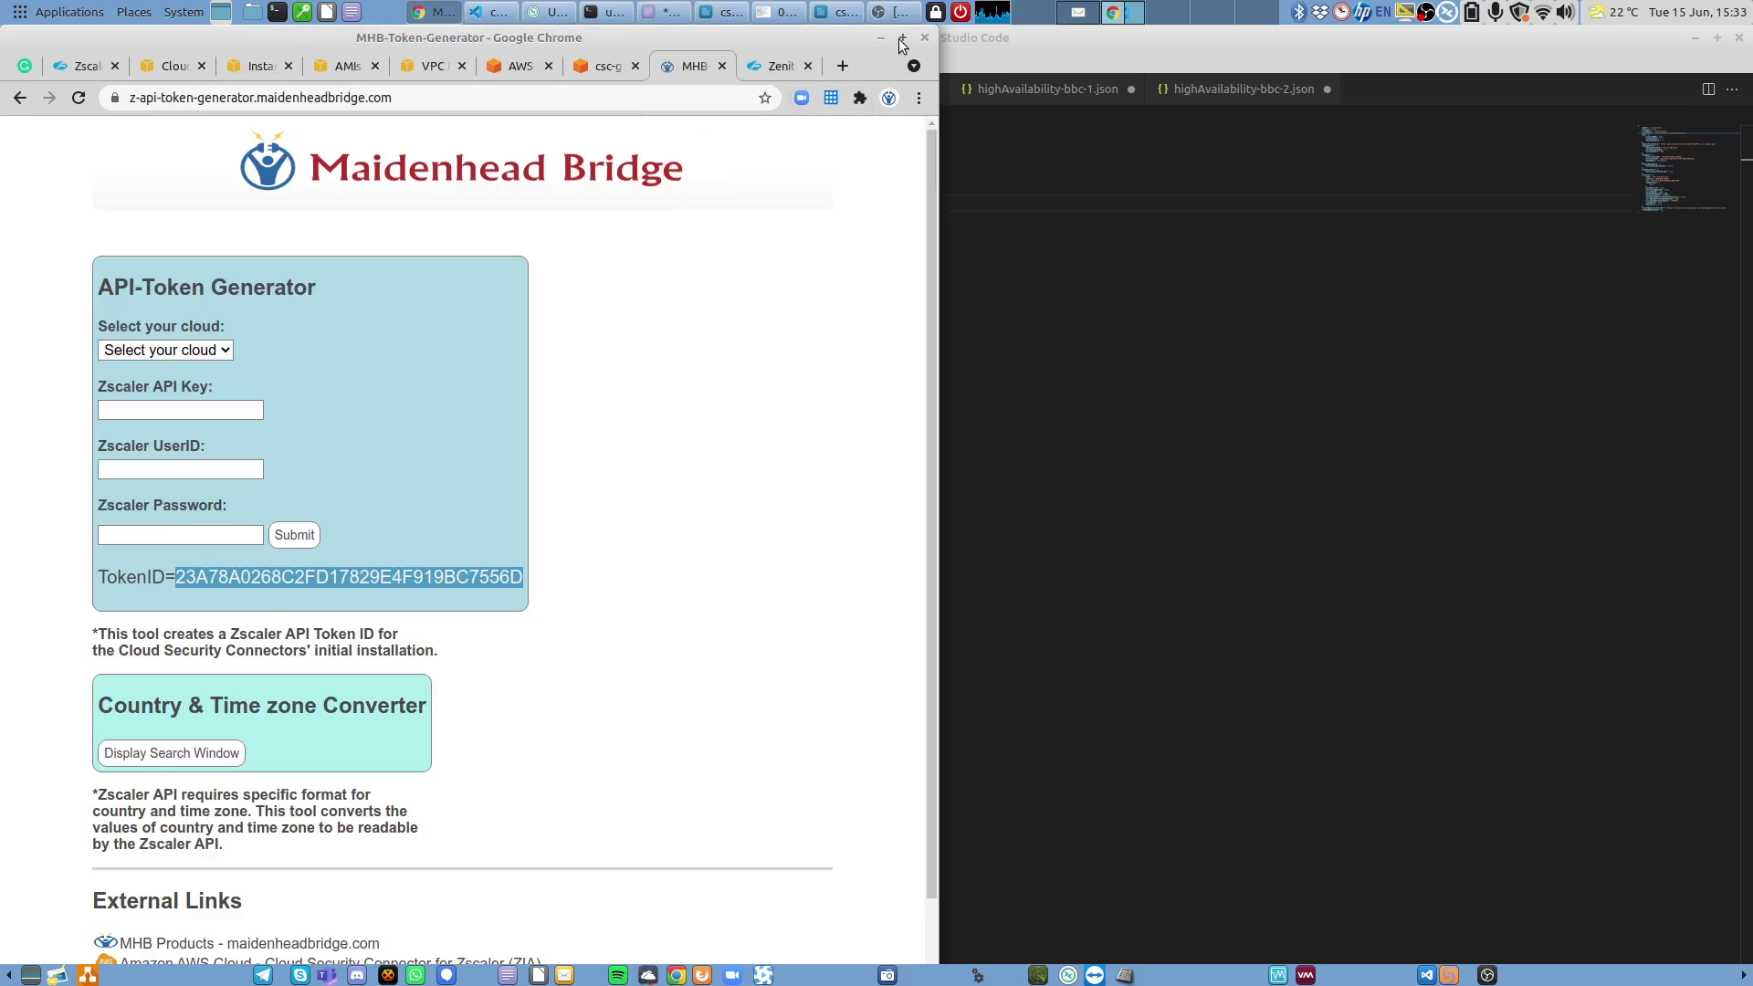
View the Country & Time zone Converter page, switch to Visual Studio Code and examine the country and tz values in configUserData-bbc-1.json.
click(903, 38)
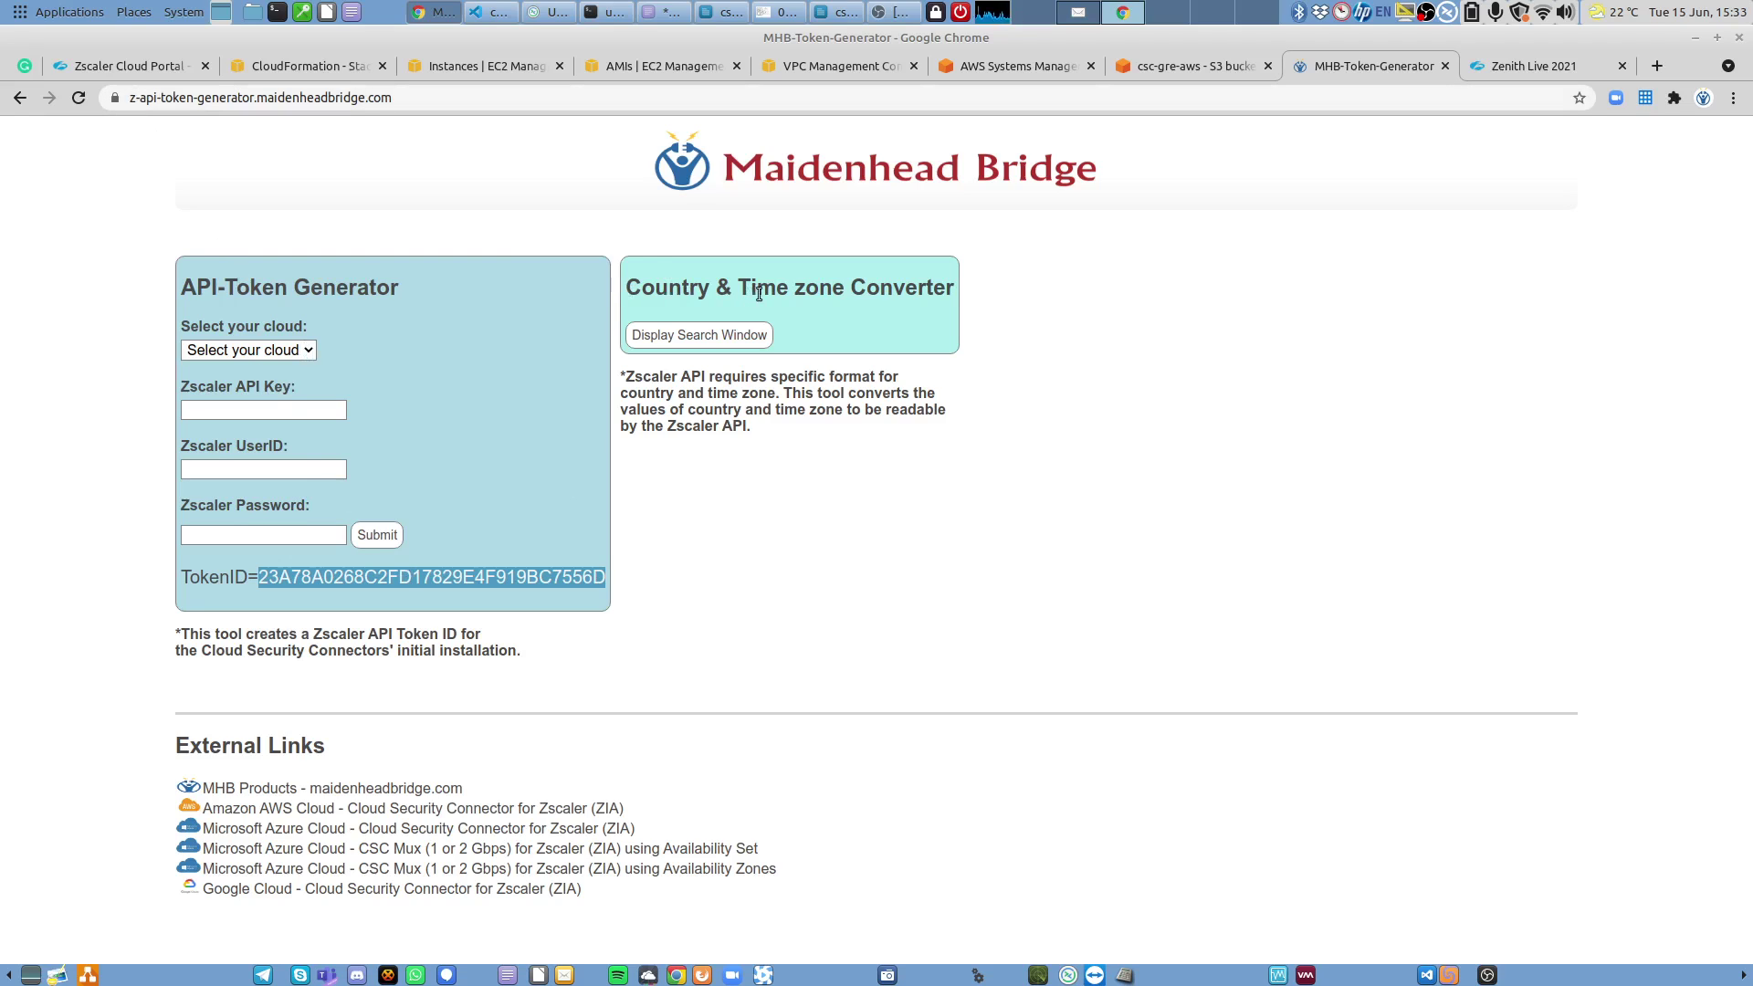
click(491, 13)
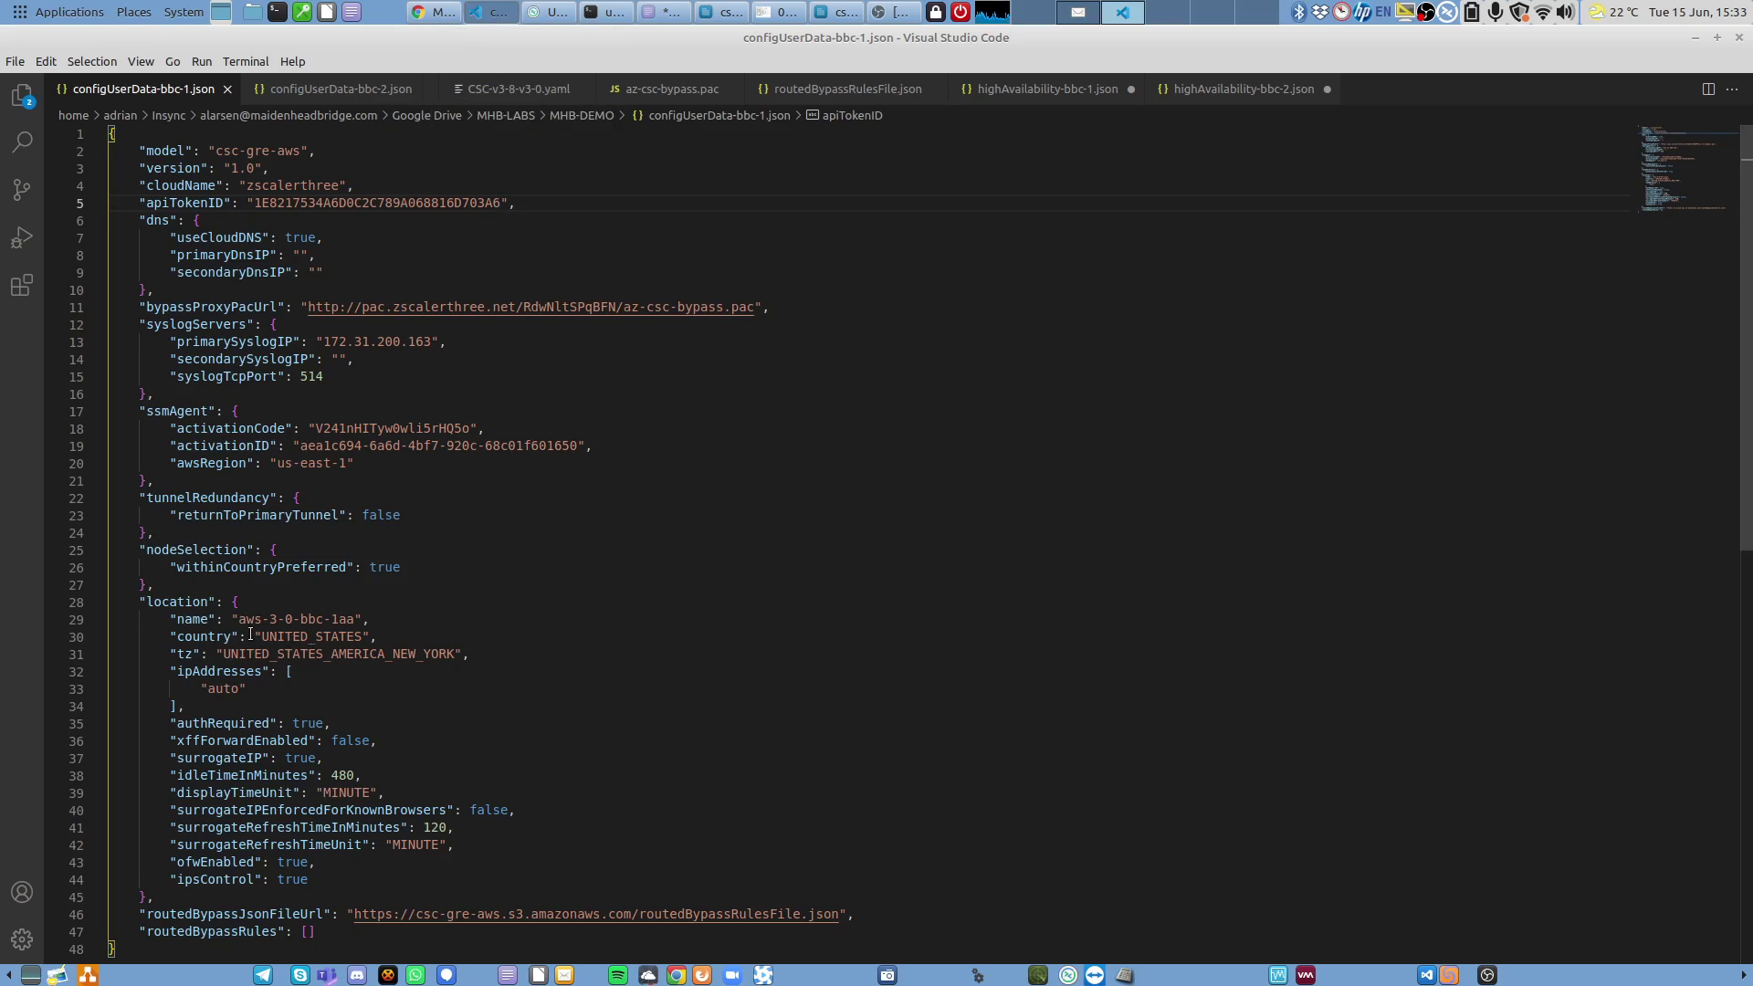
drag(254, 637, 472, 661)
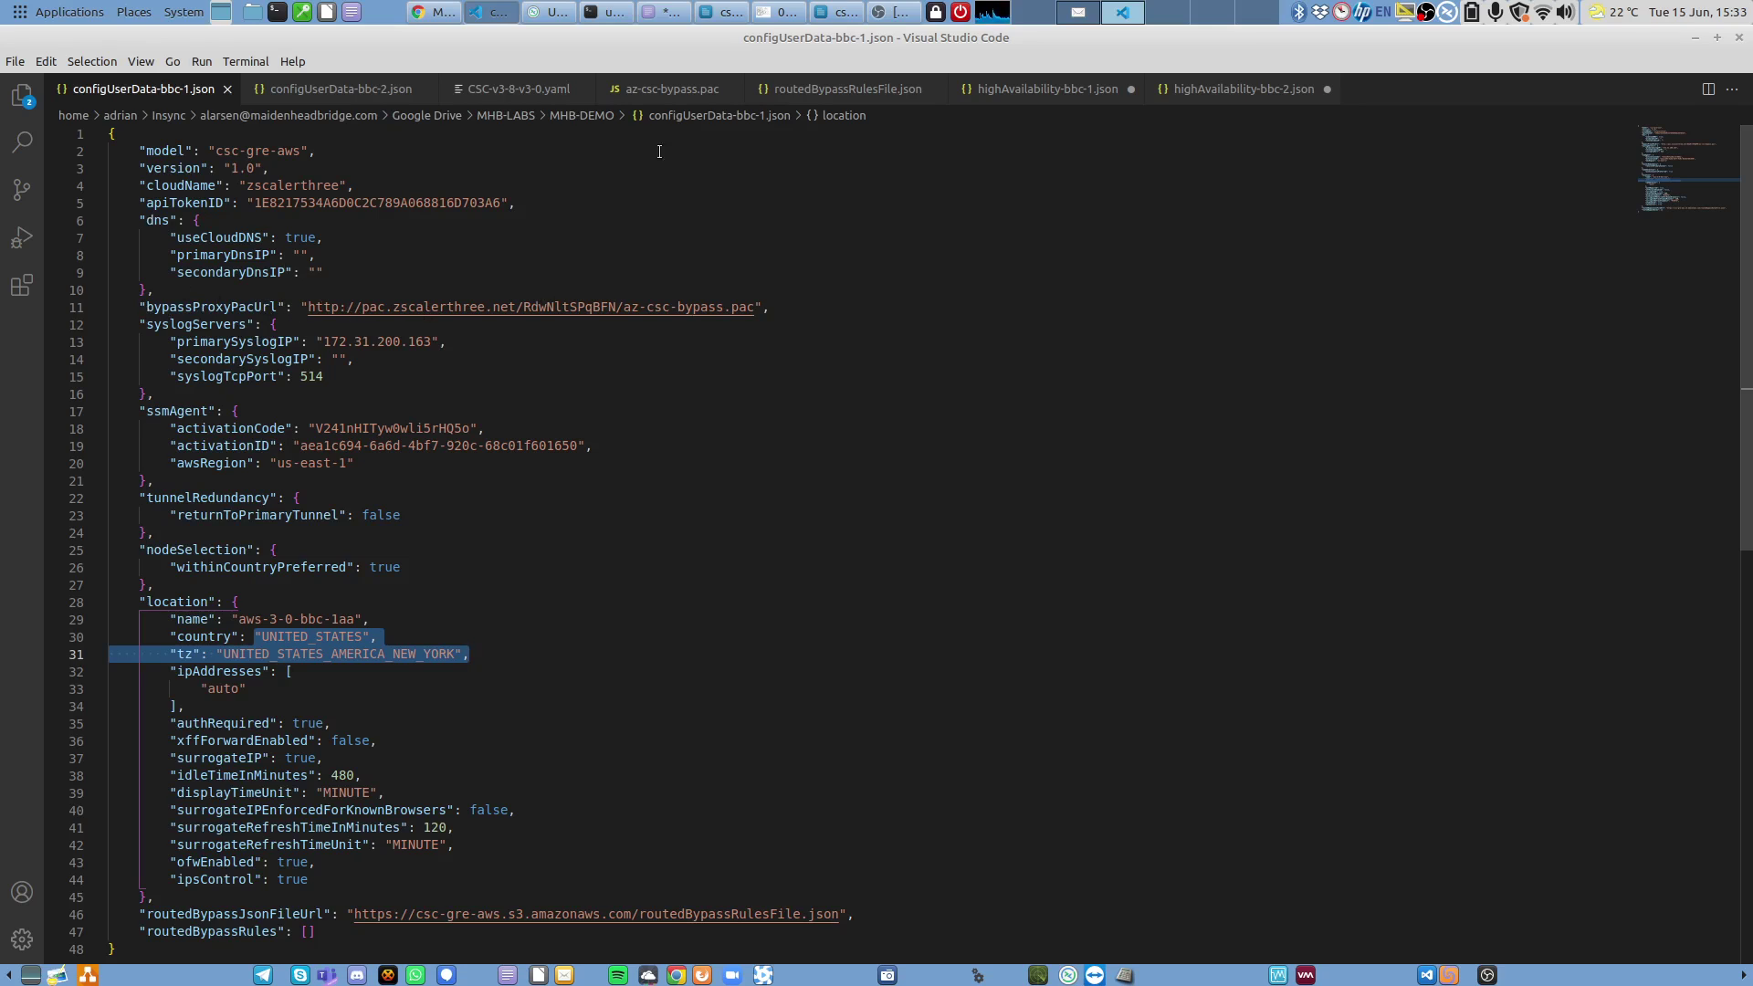
Review the bypass rules in az-csc-bypass.pac and the returnToPrimaryTunnel and withinCountryPreferred settings in configUserData-bbc-1.json.
click(695, 91)
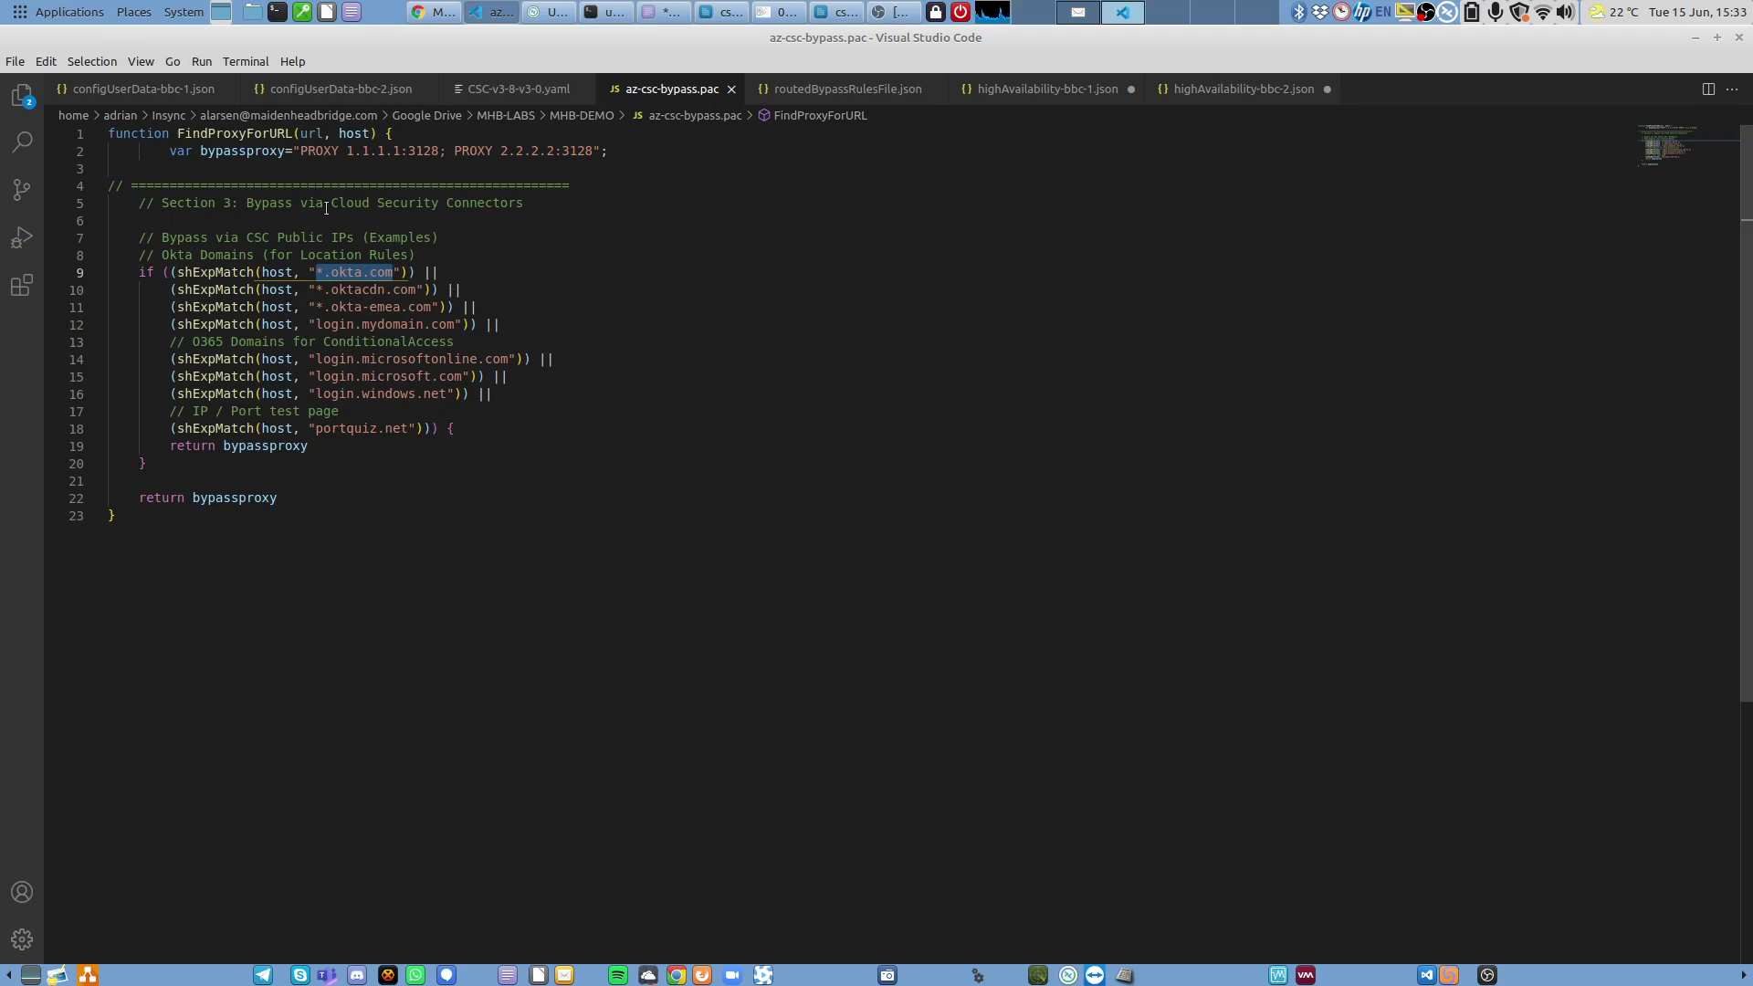
click(151, 94)
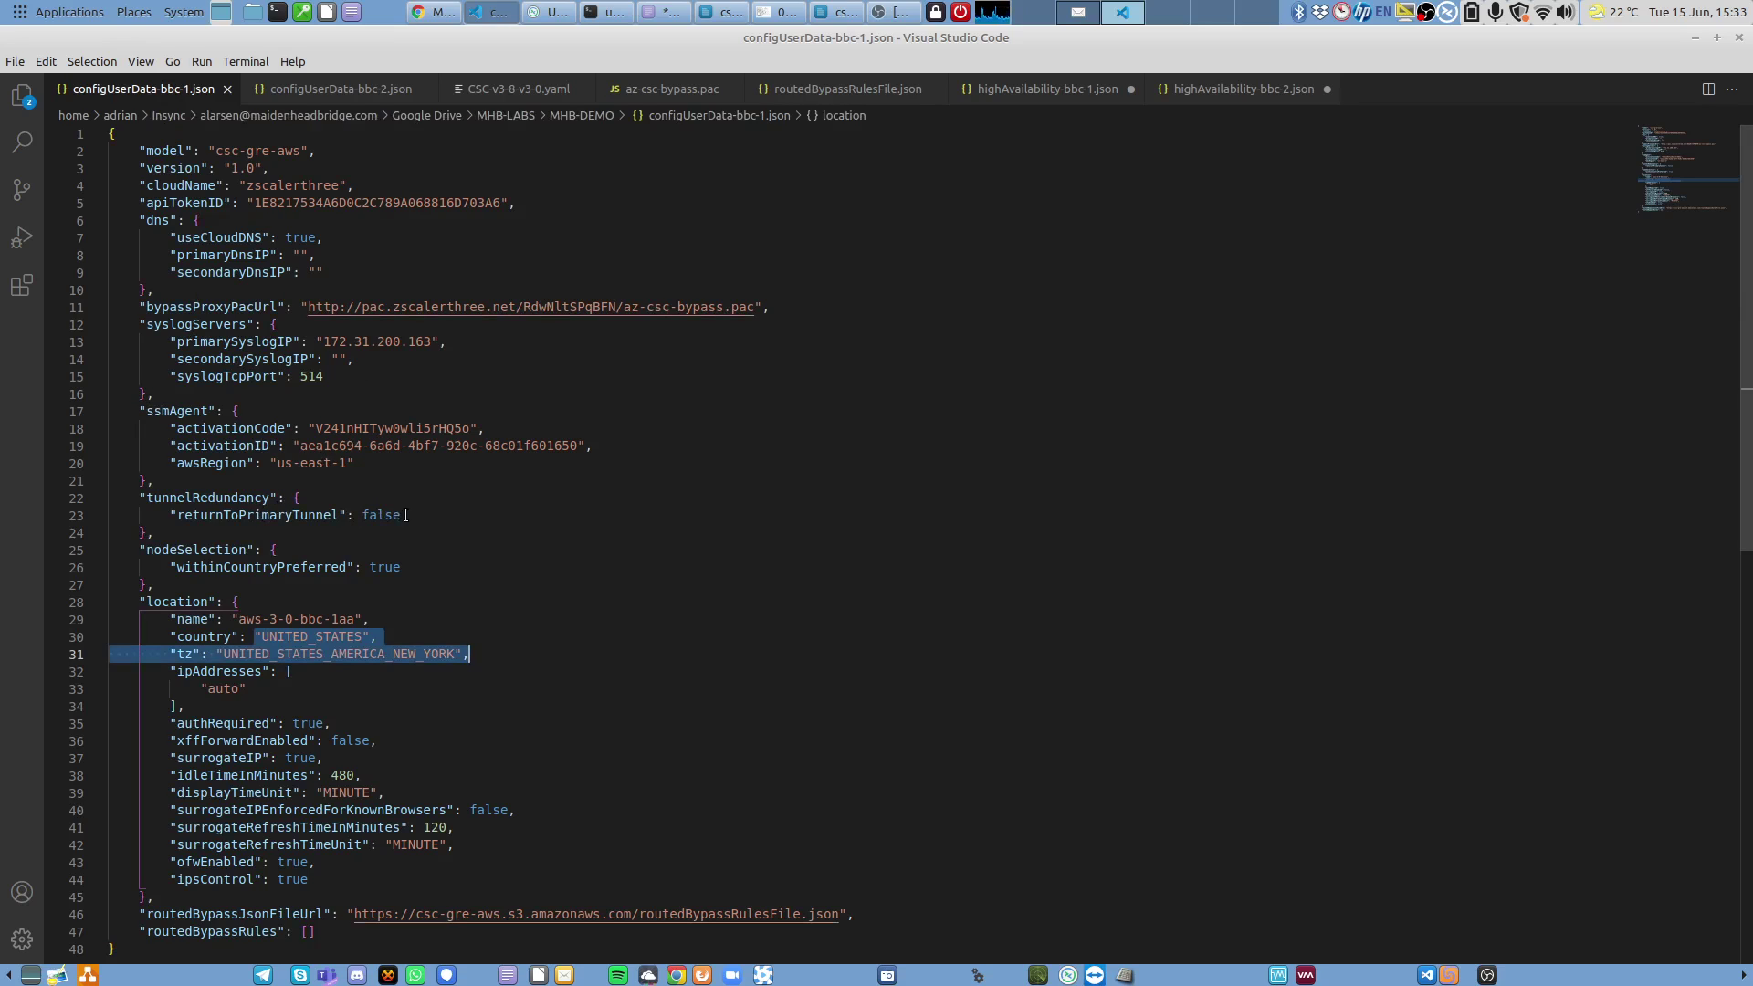
double_click(400, 515)
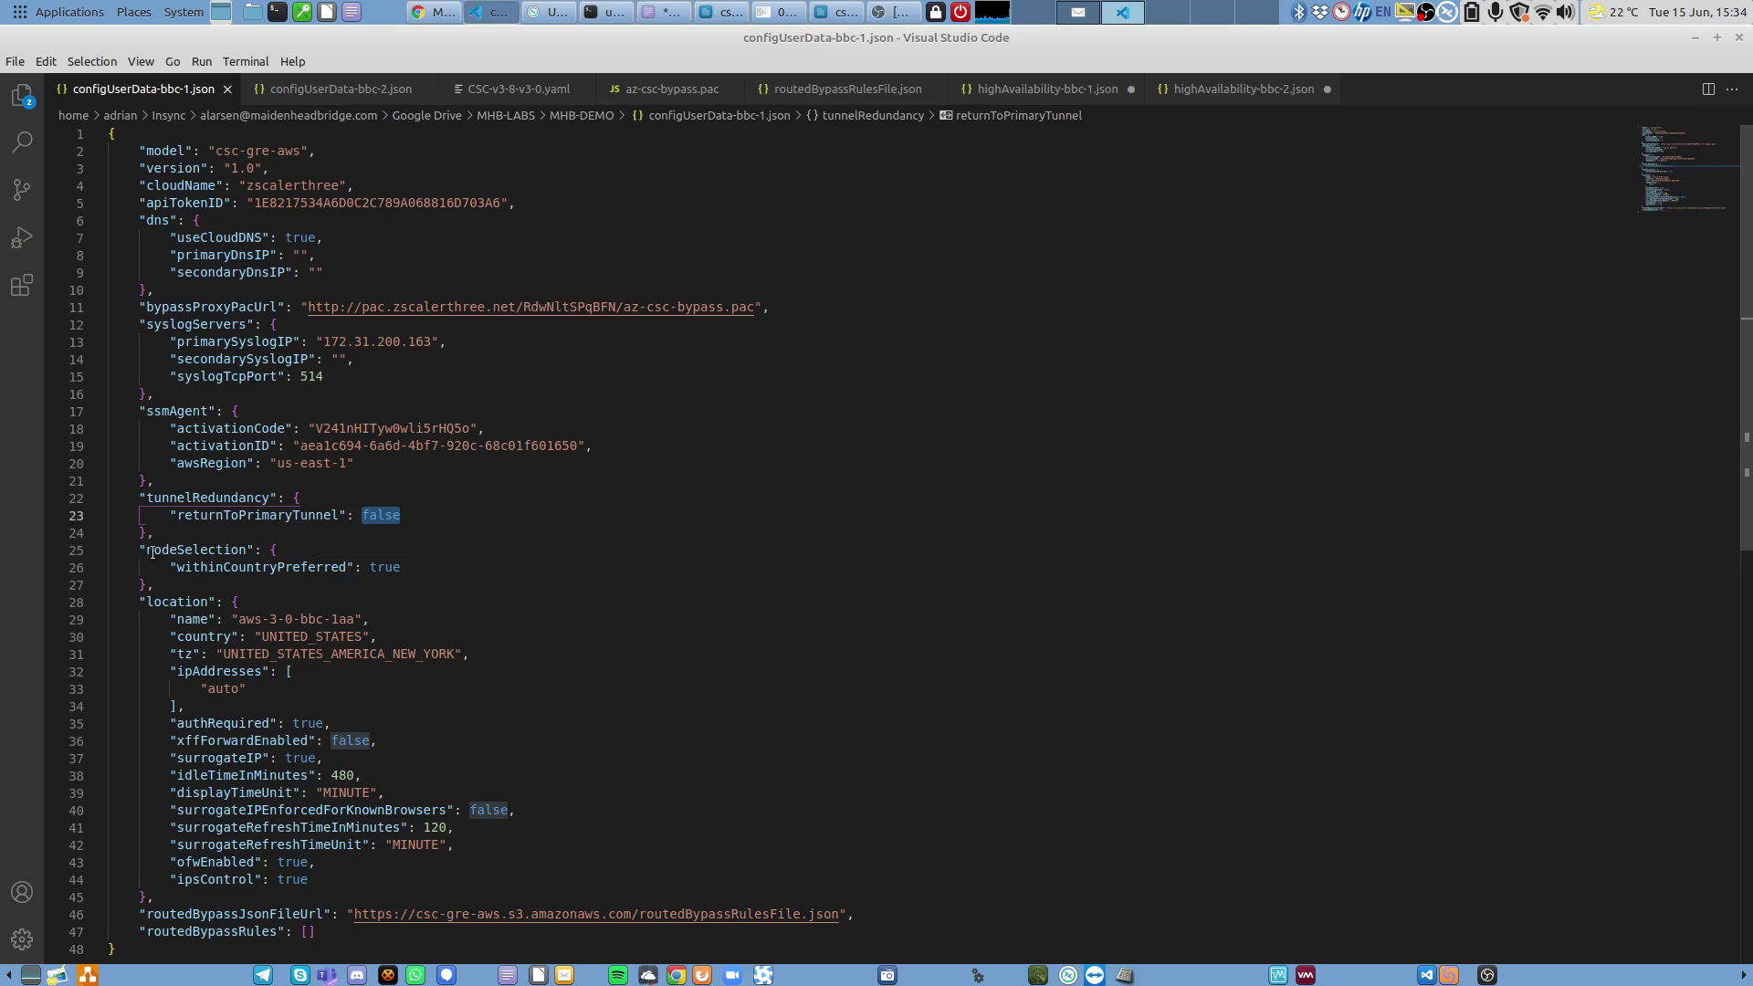
drag(402, 569, 181, 569)
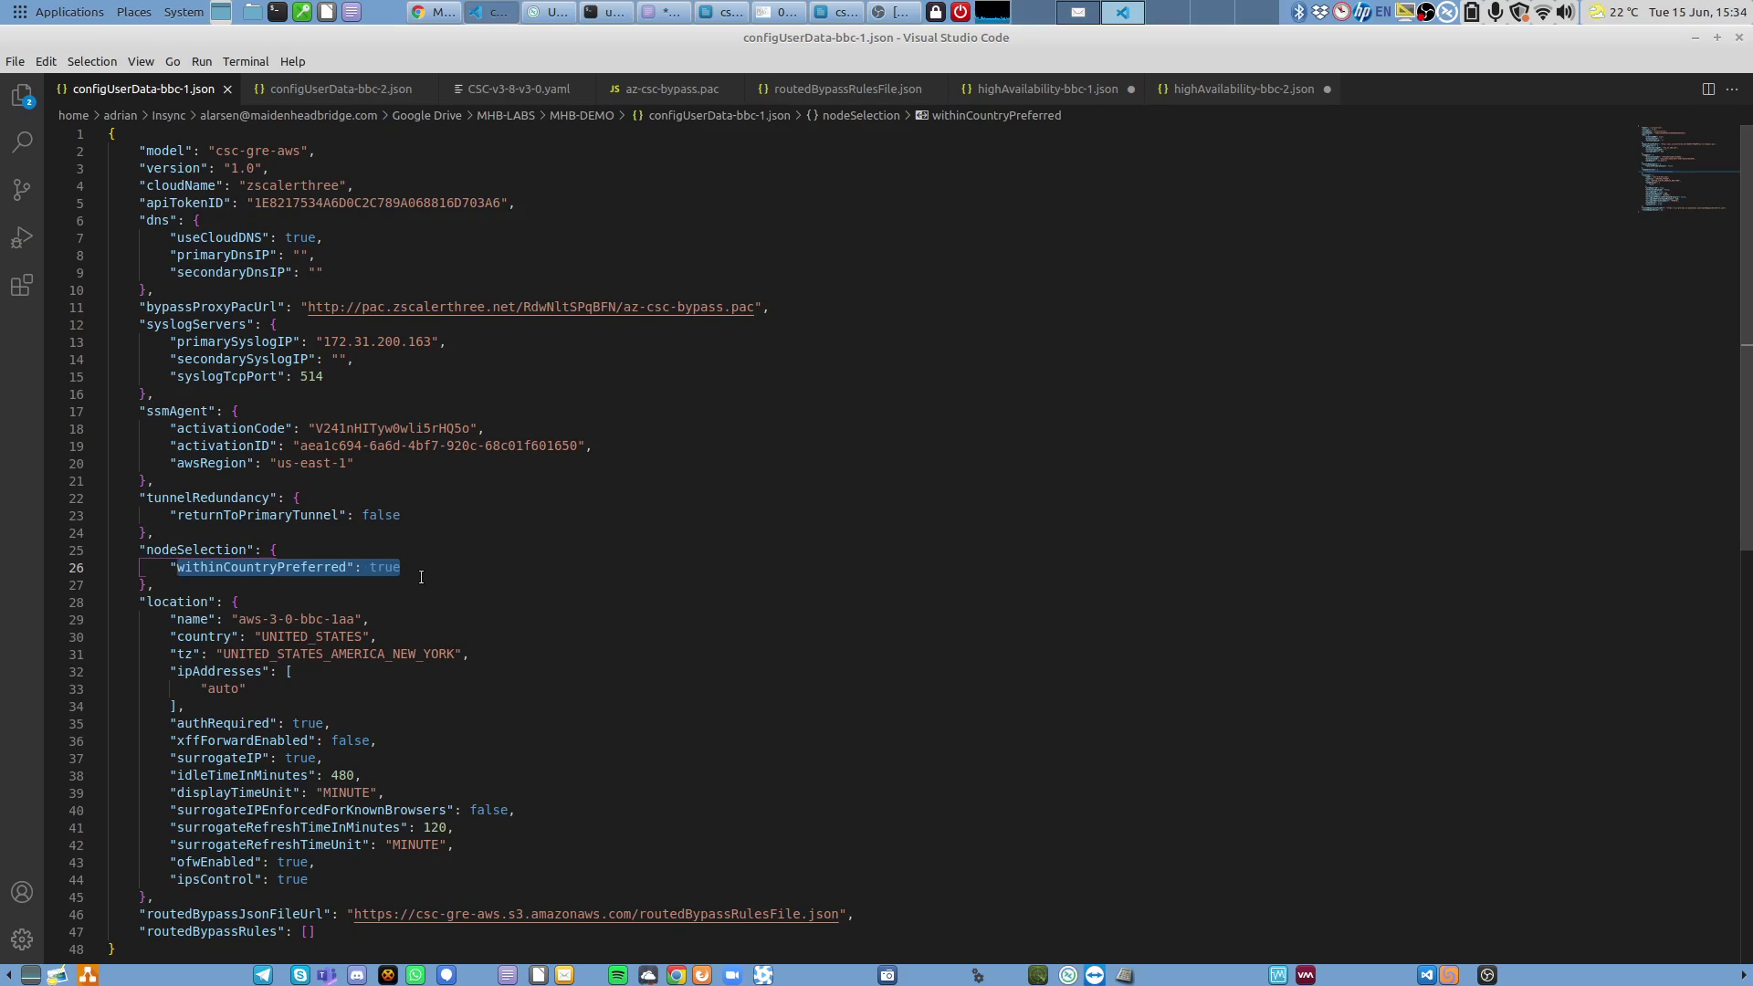
click(419, 586)
double_click(372, 568)
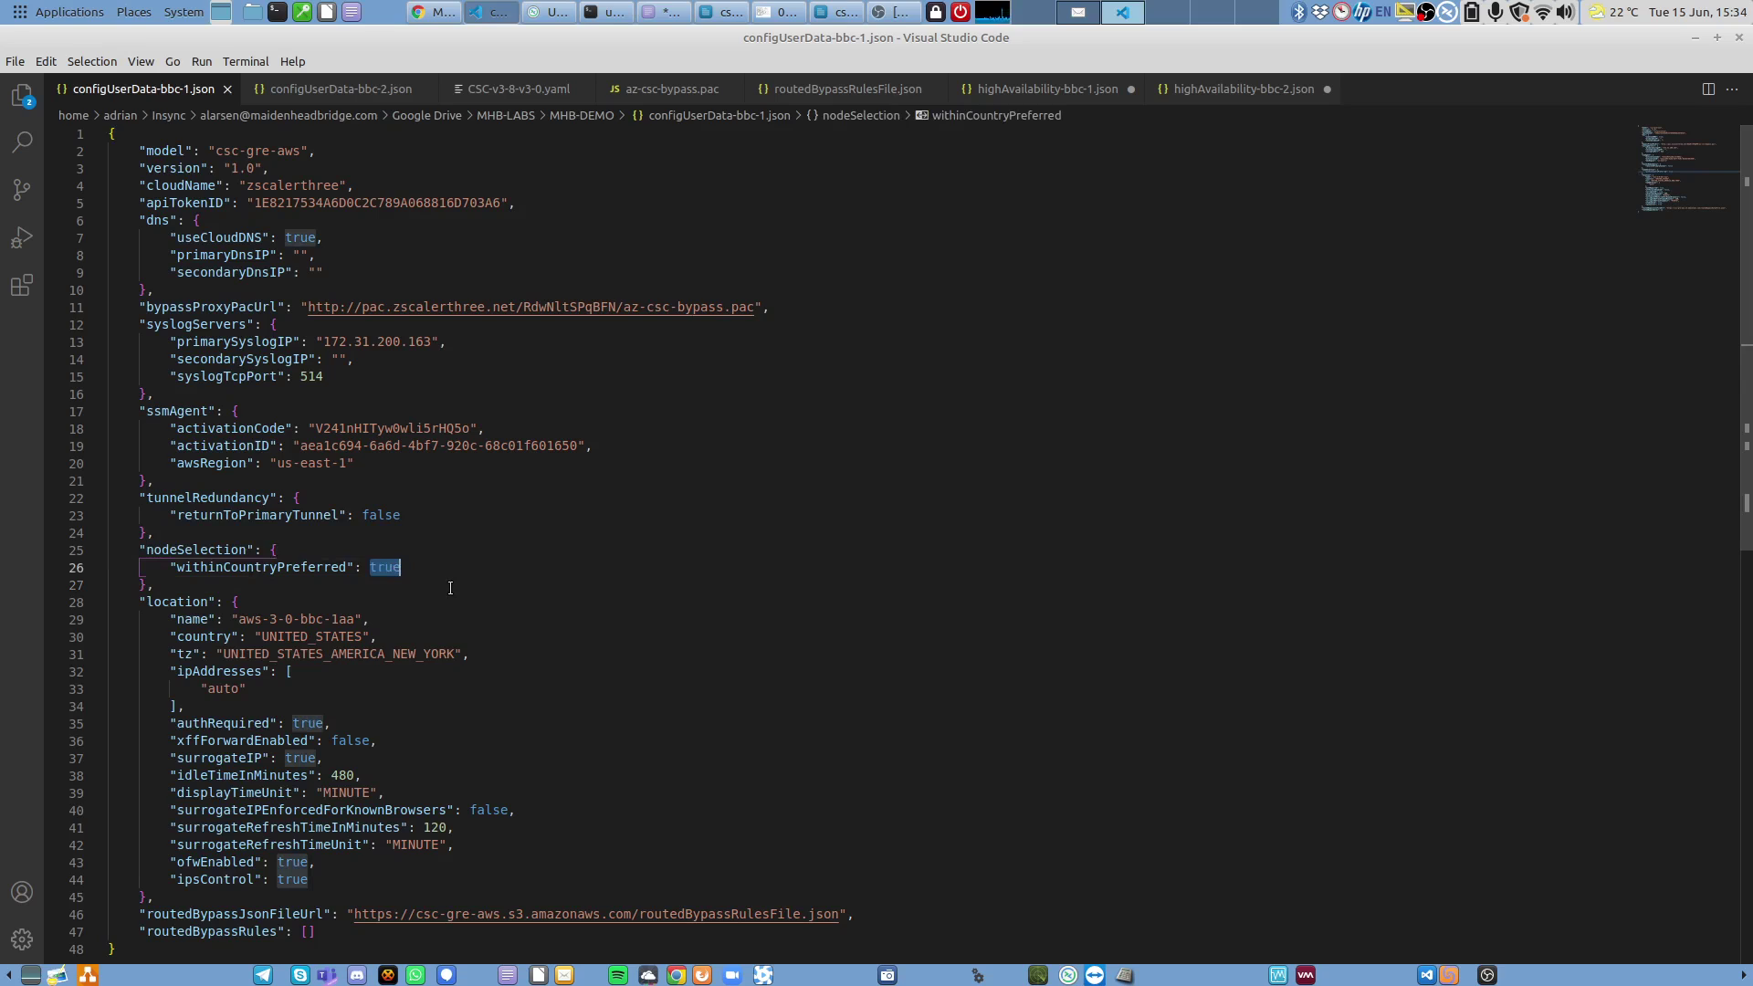
Examine the name, country, time zone and IP address settings of the location block in configUserData-bbc-1.json.
scroll(450, 588, down, 2)
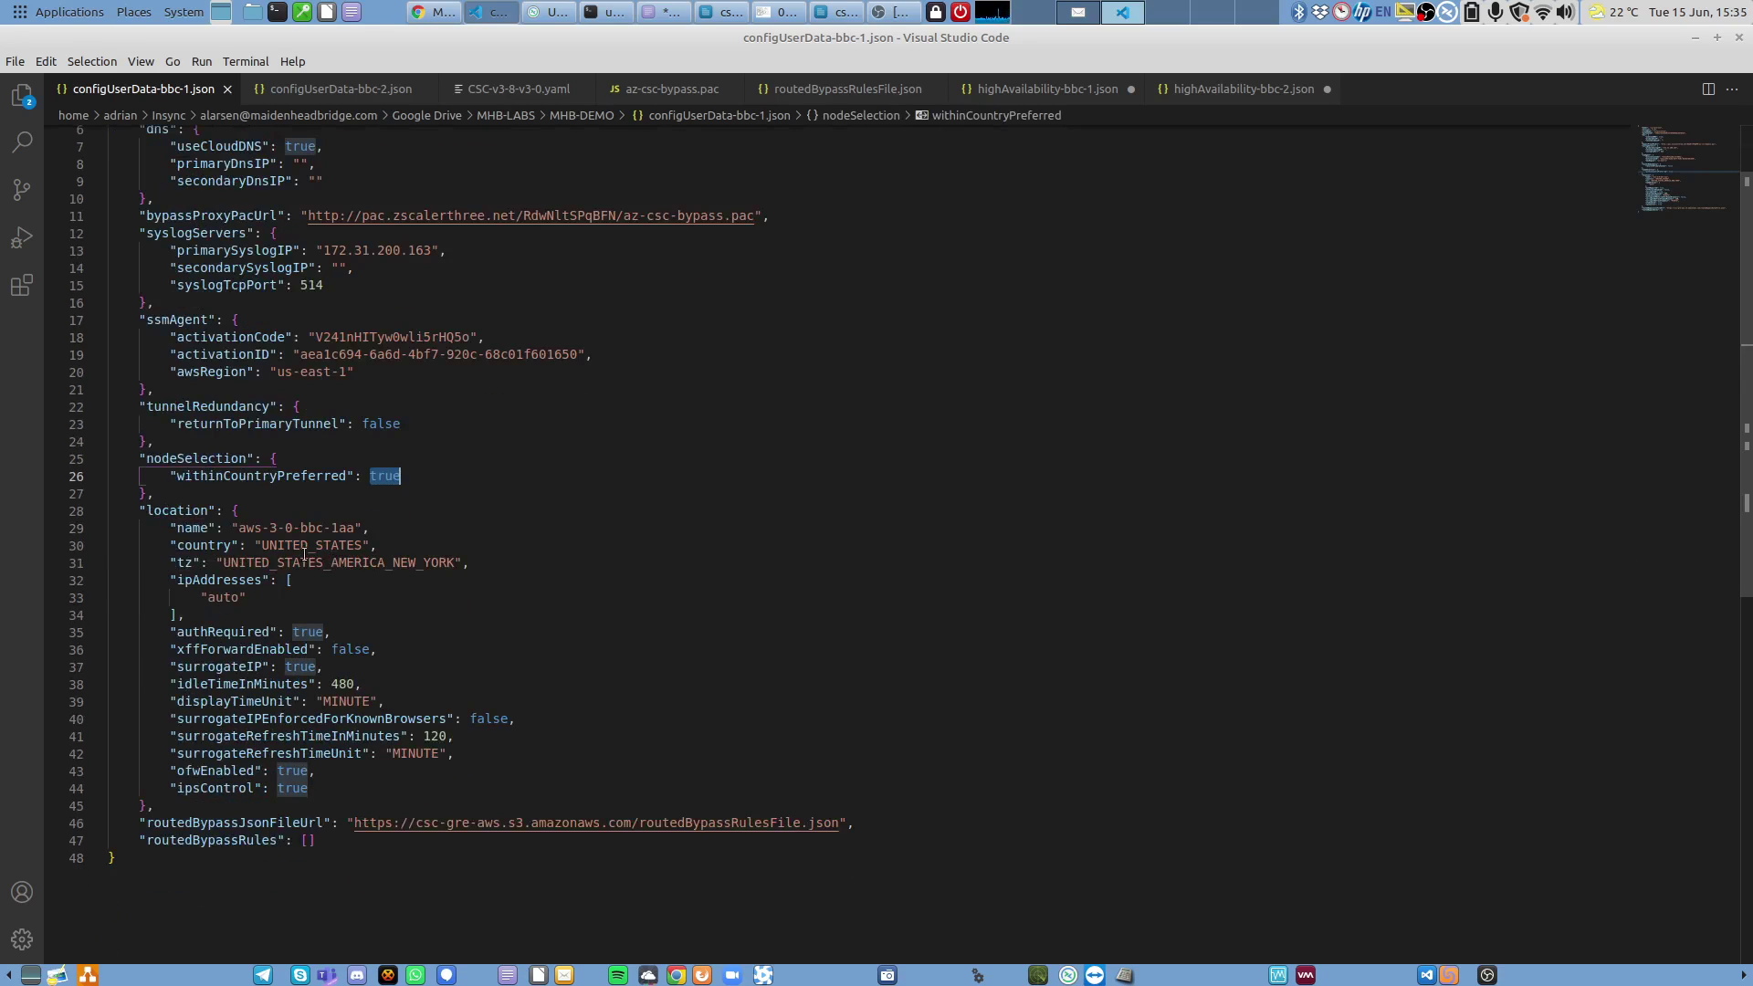
drag(238, 528, 355, 528)
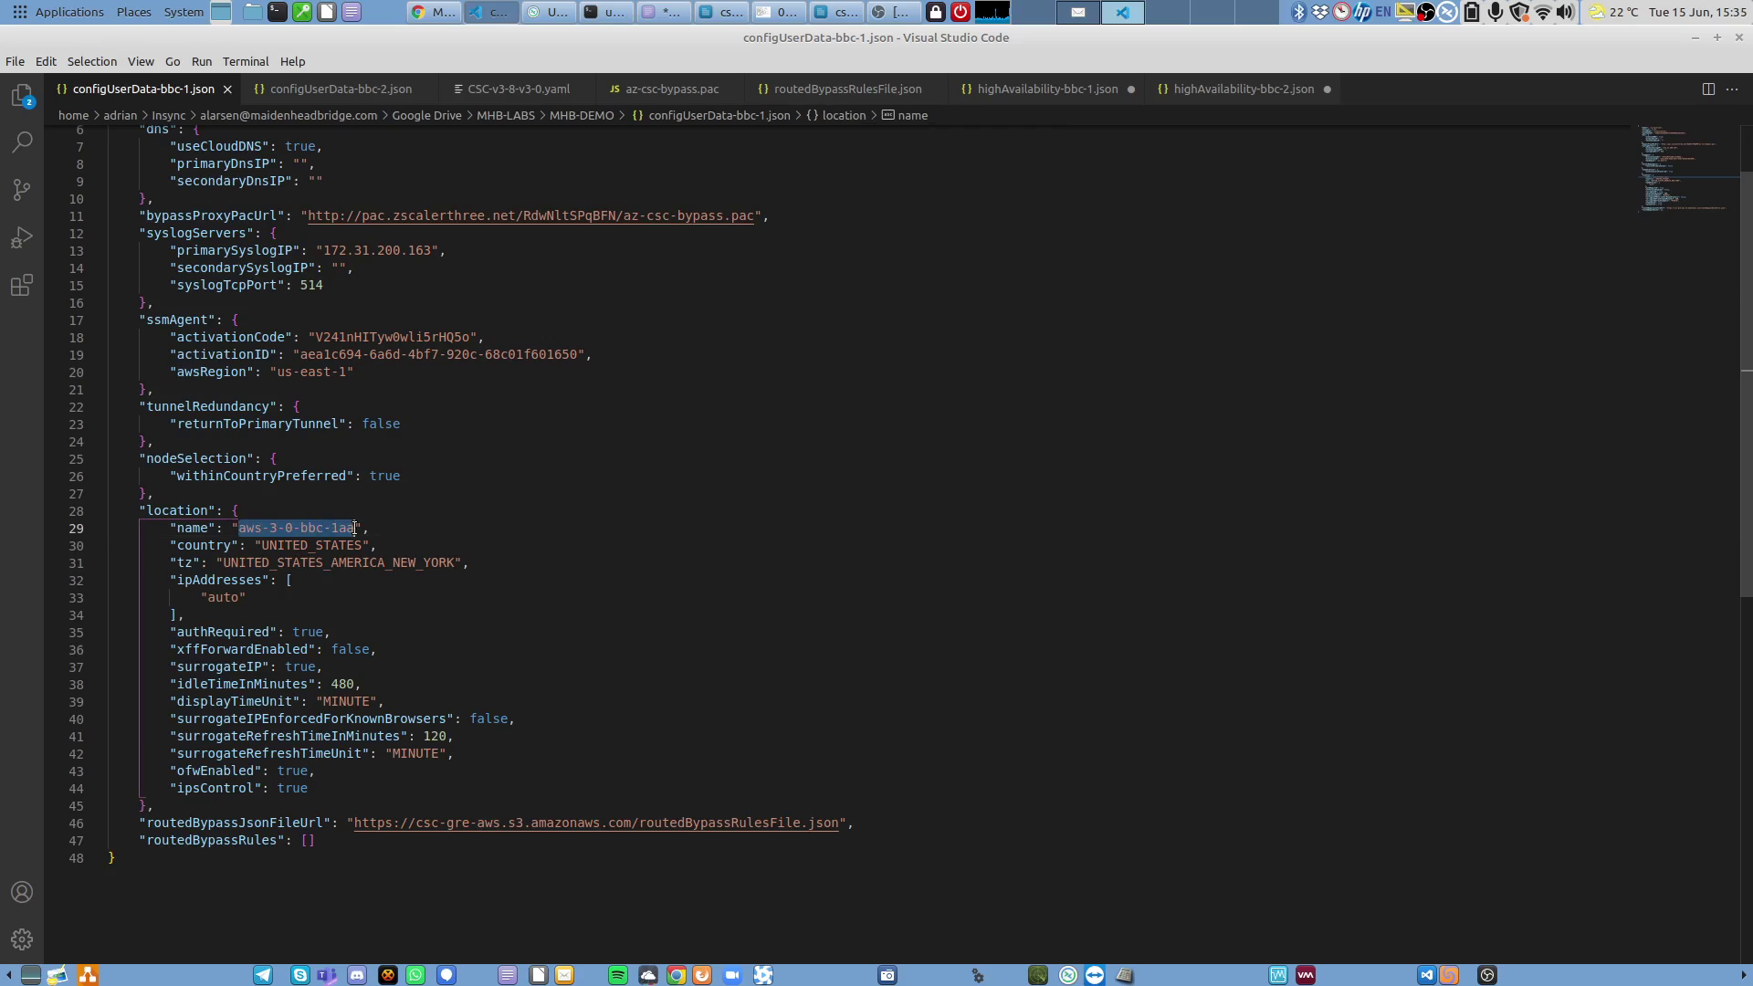
drag(520, 566, 402, 546)
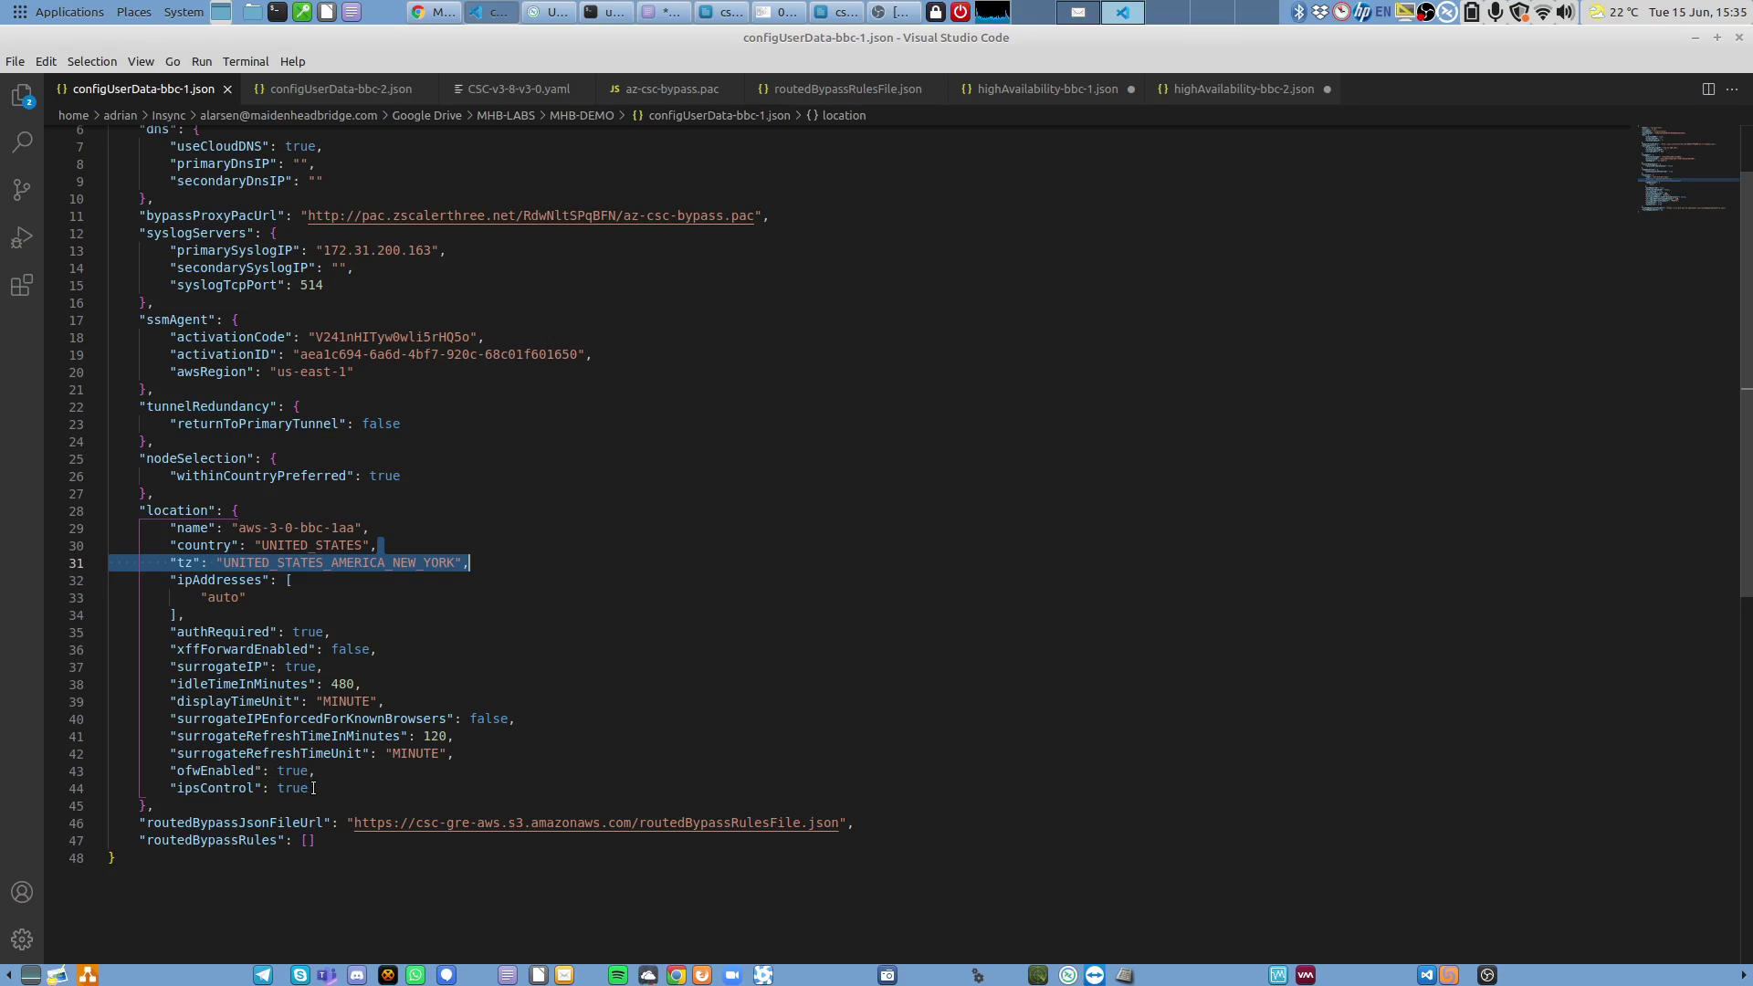
click(657, 580)
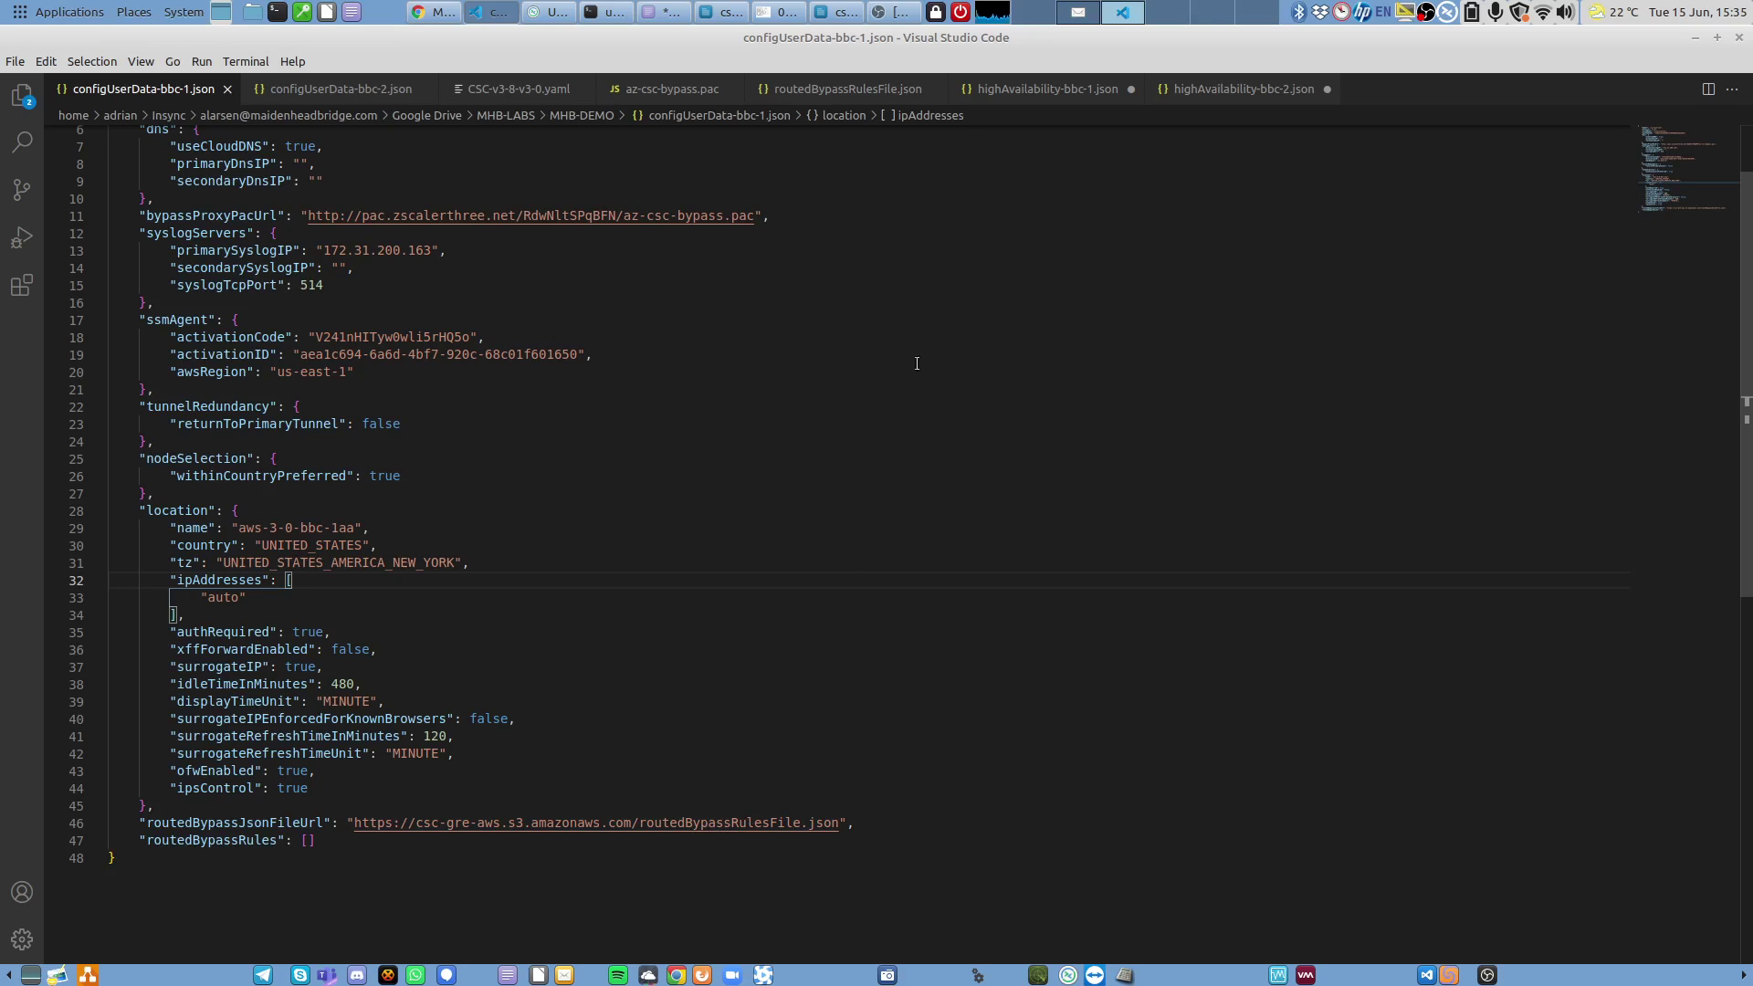
Examine the routed bypass rules in routedBypassRulesFile.json, including source and destination ranges and the Skype and Teams UDP entries.
click(848, 88)
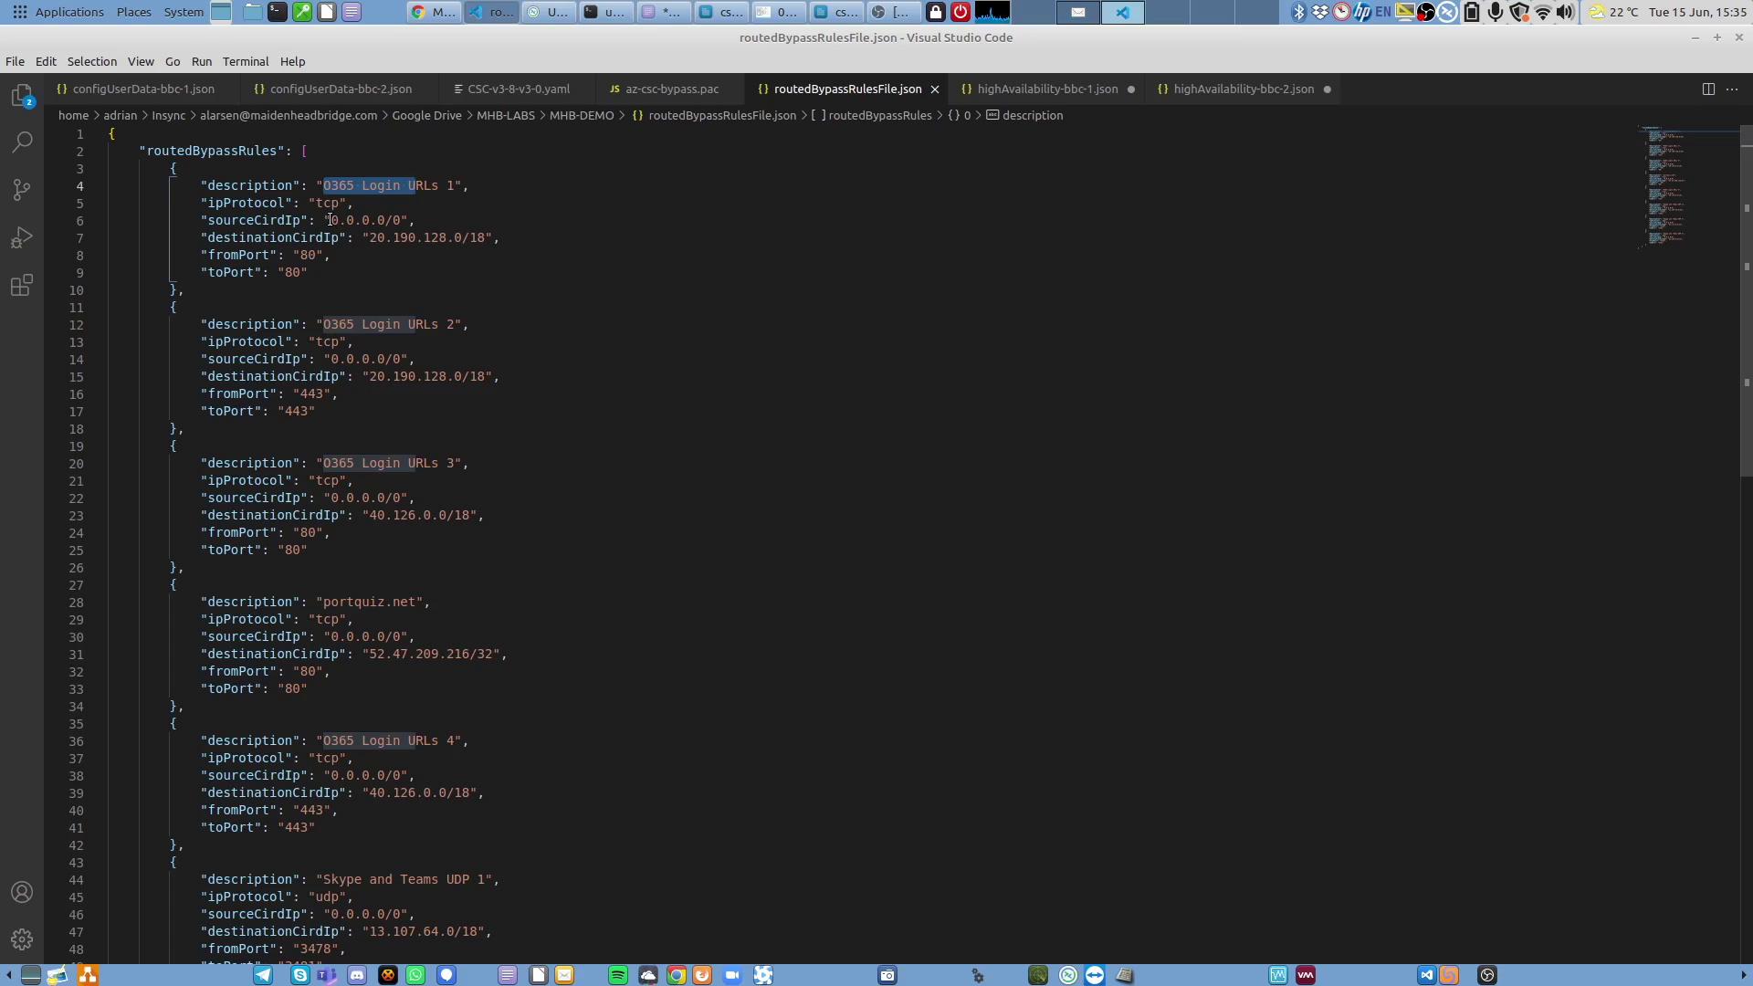
drag(330, 220, 485, 239)
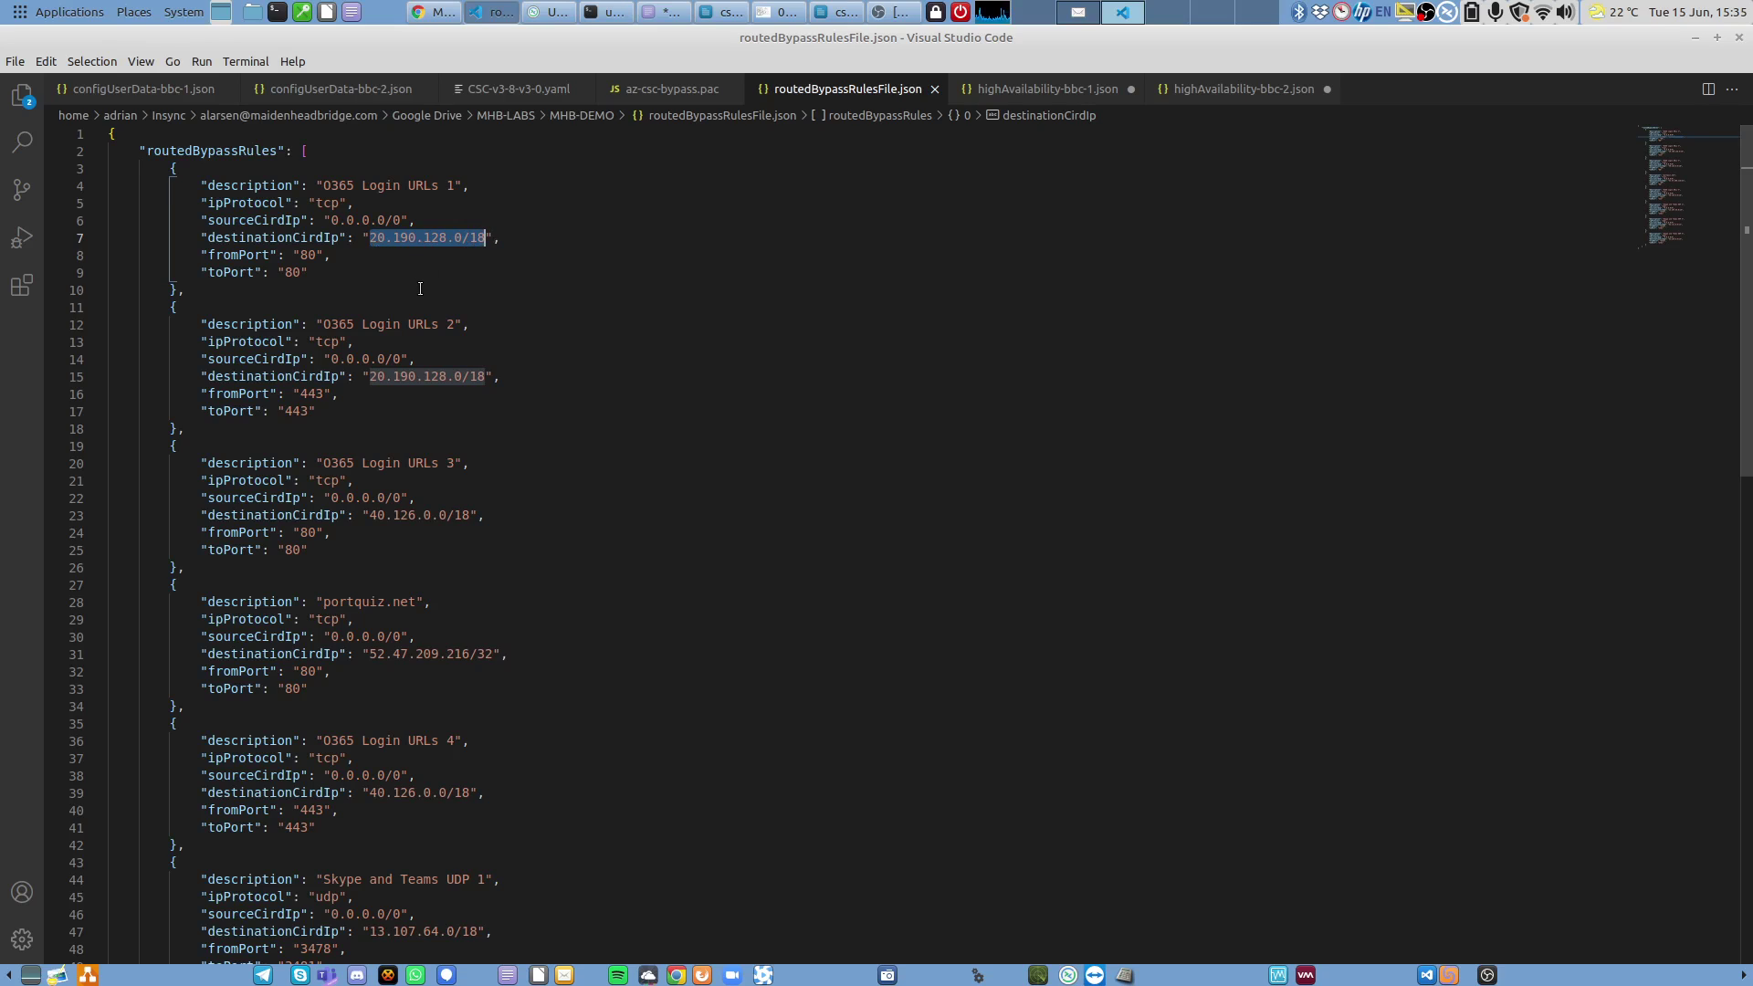
drag(331, 220, 400, 224)
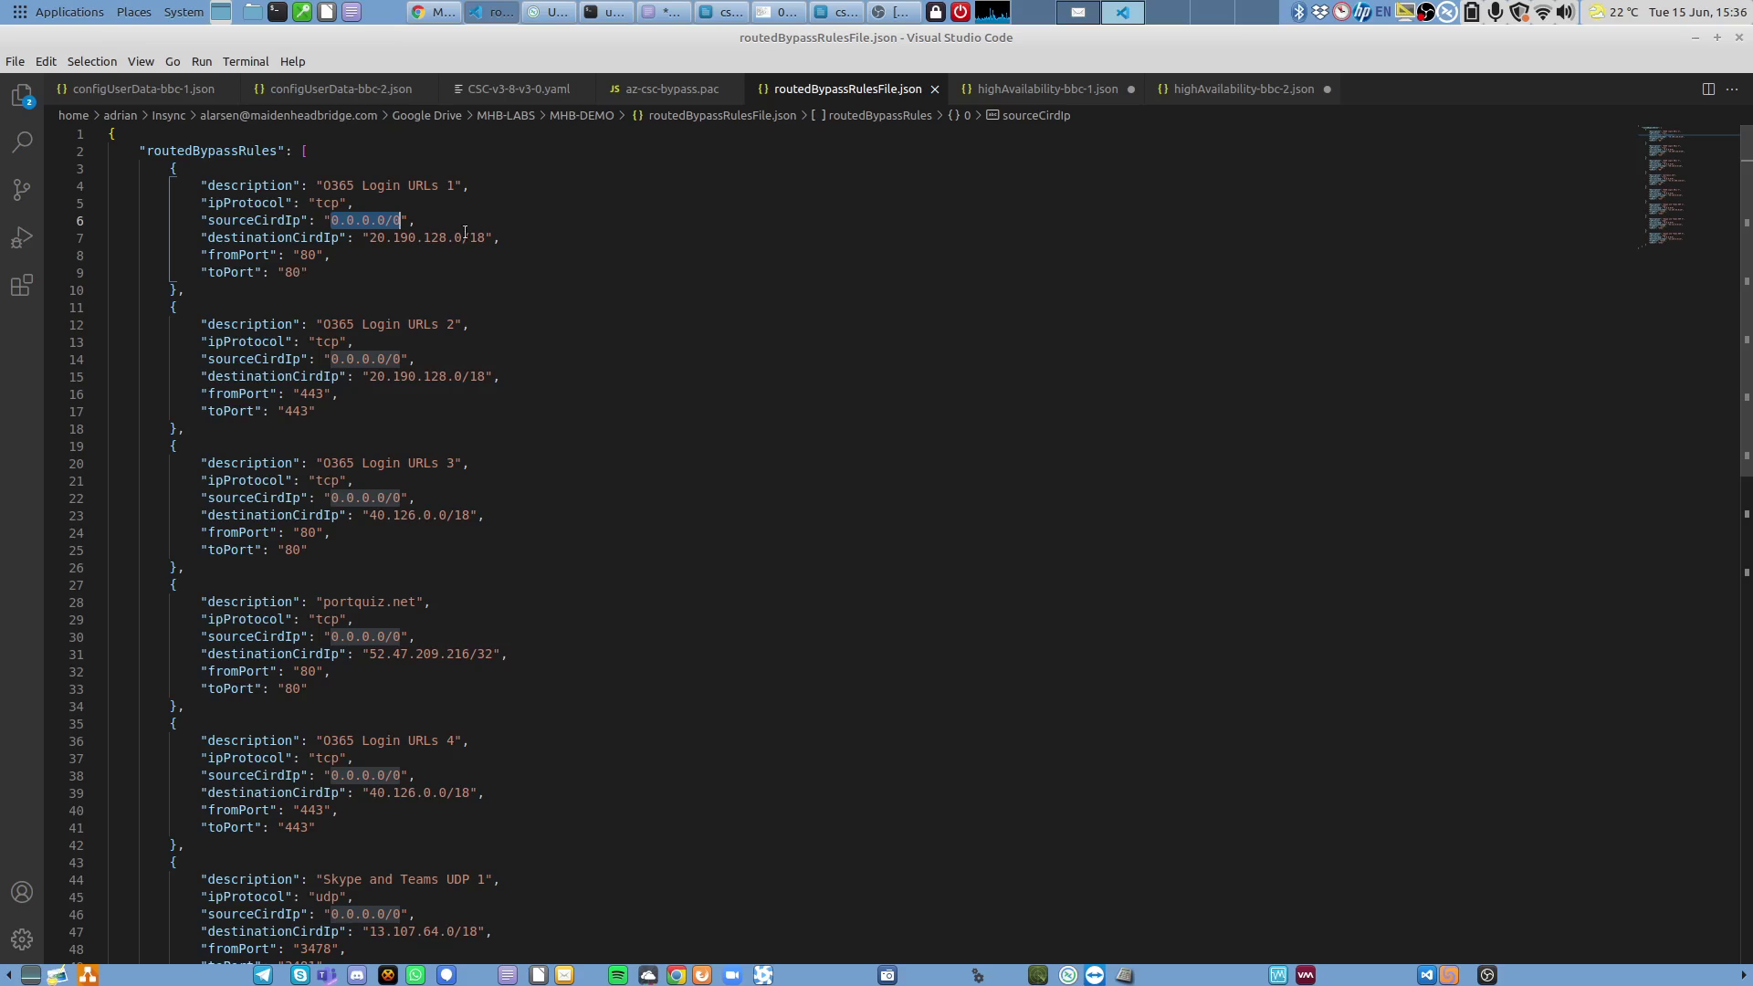
scroll(516, 217, down, 3)
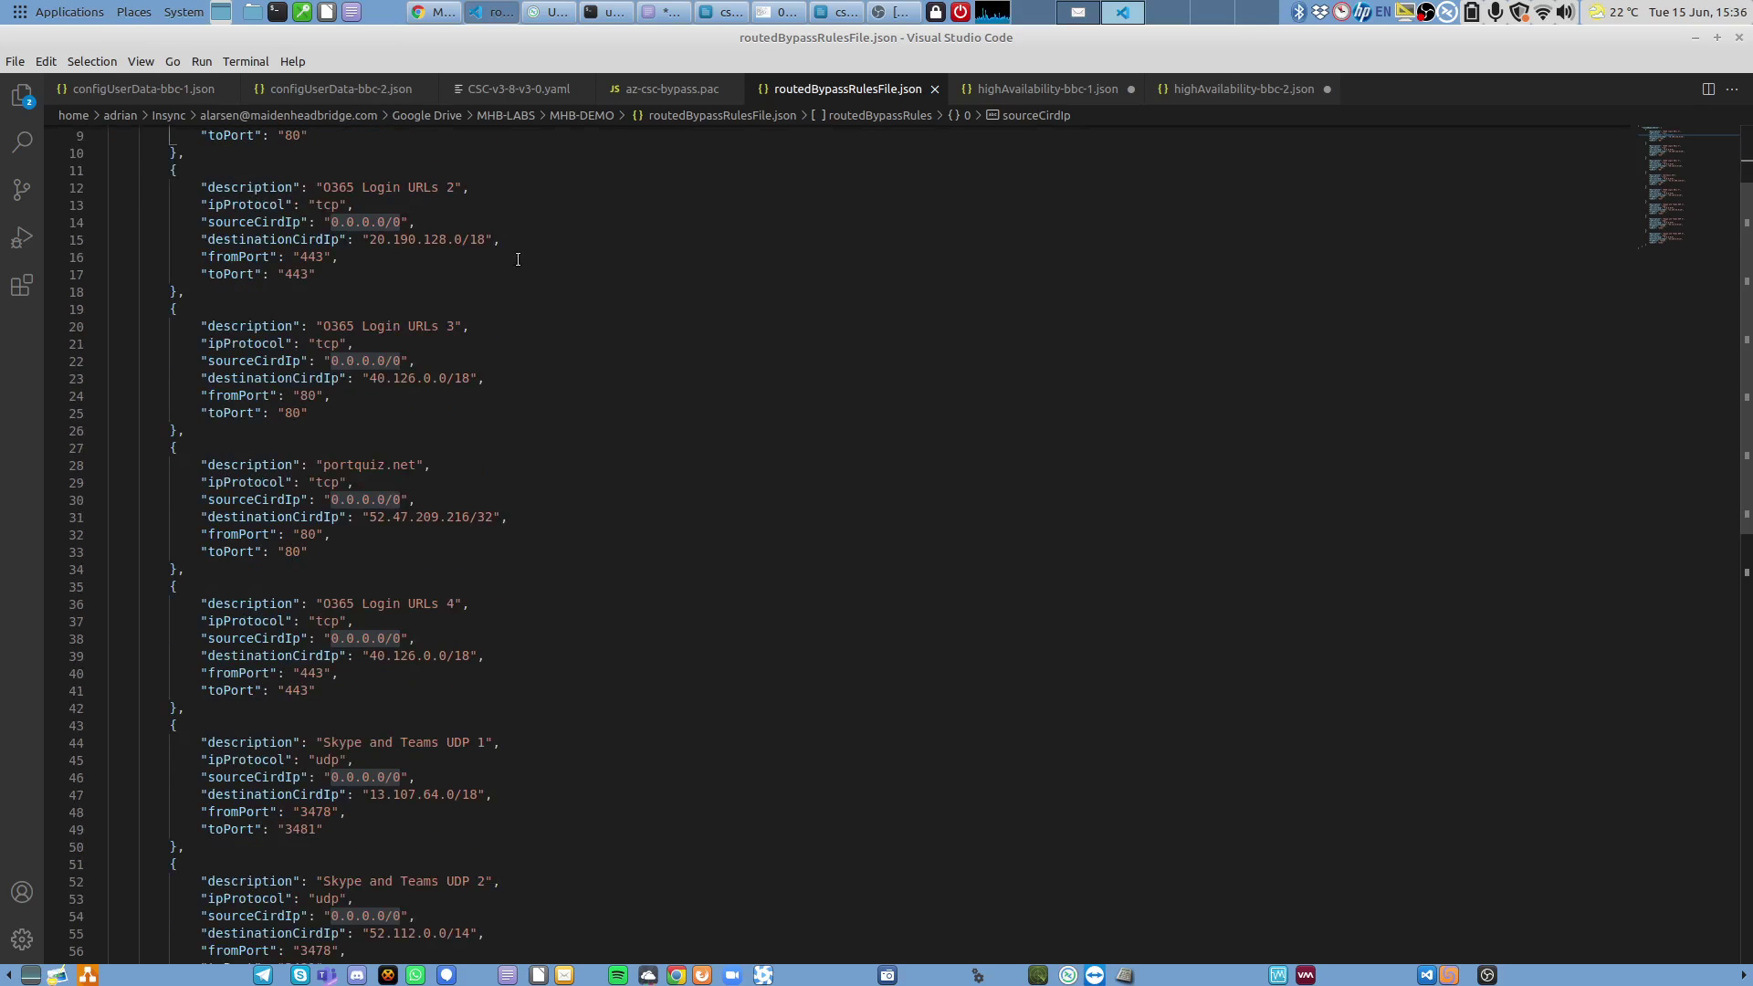
scroll(518, 259, down, 3)
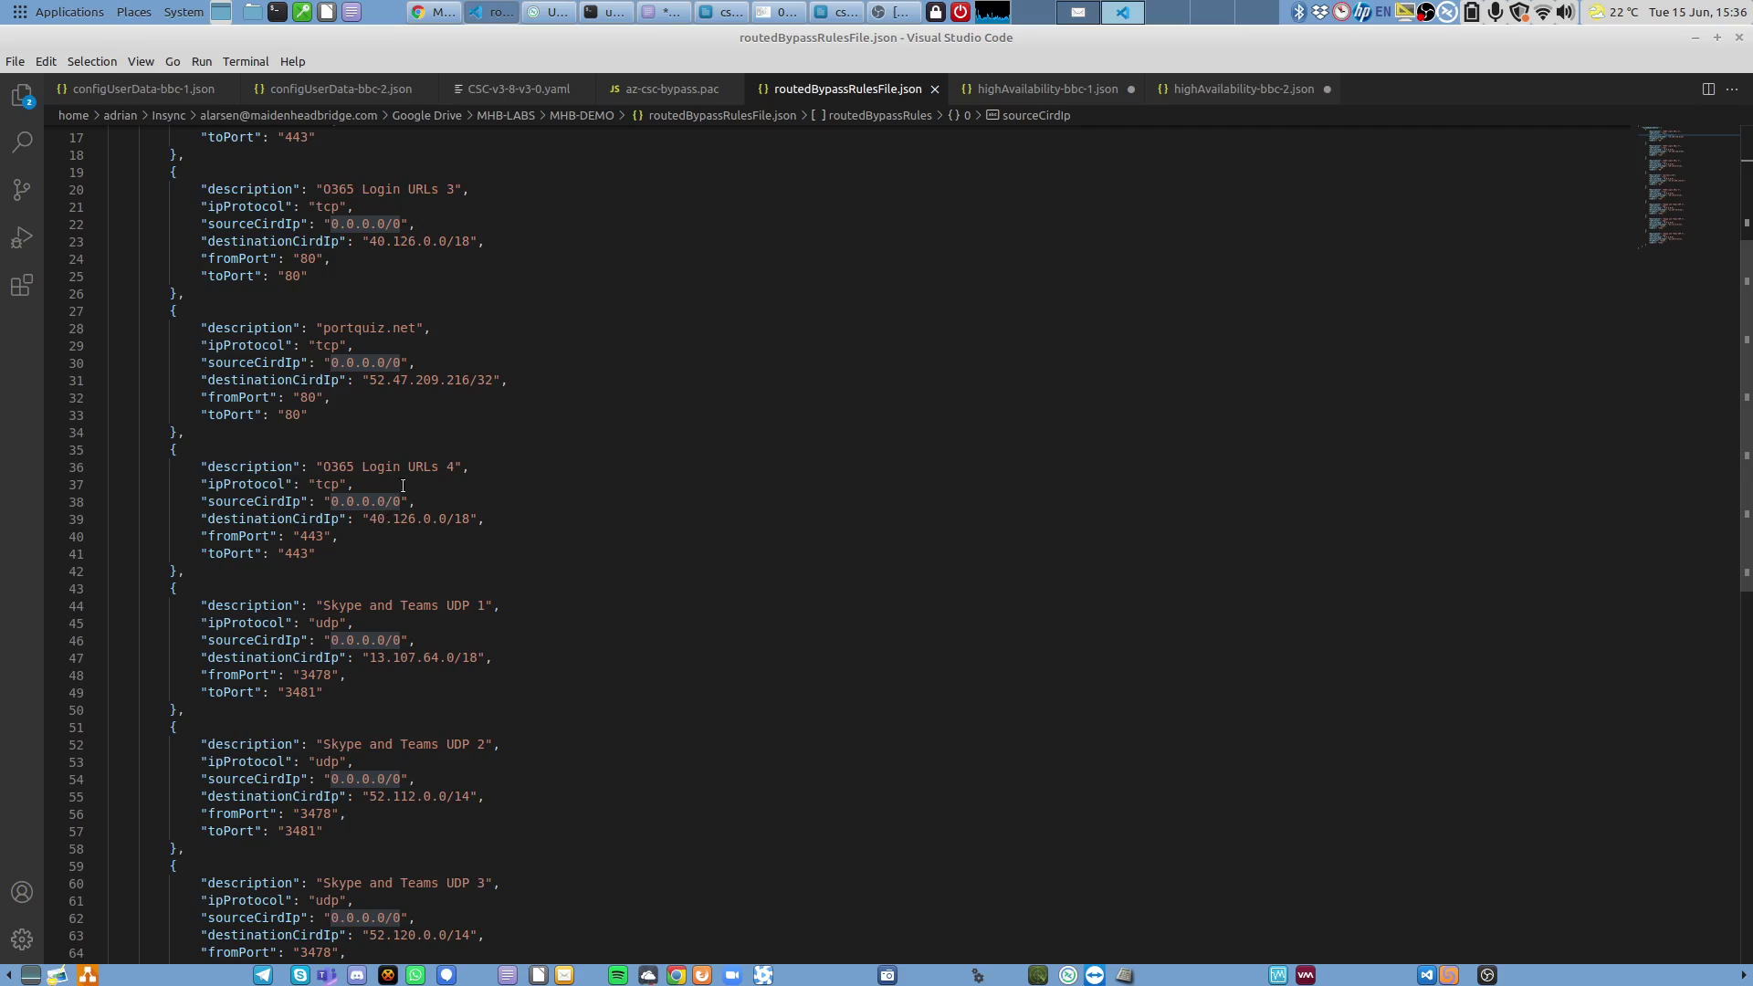
scroll(403, 485, down, 4)
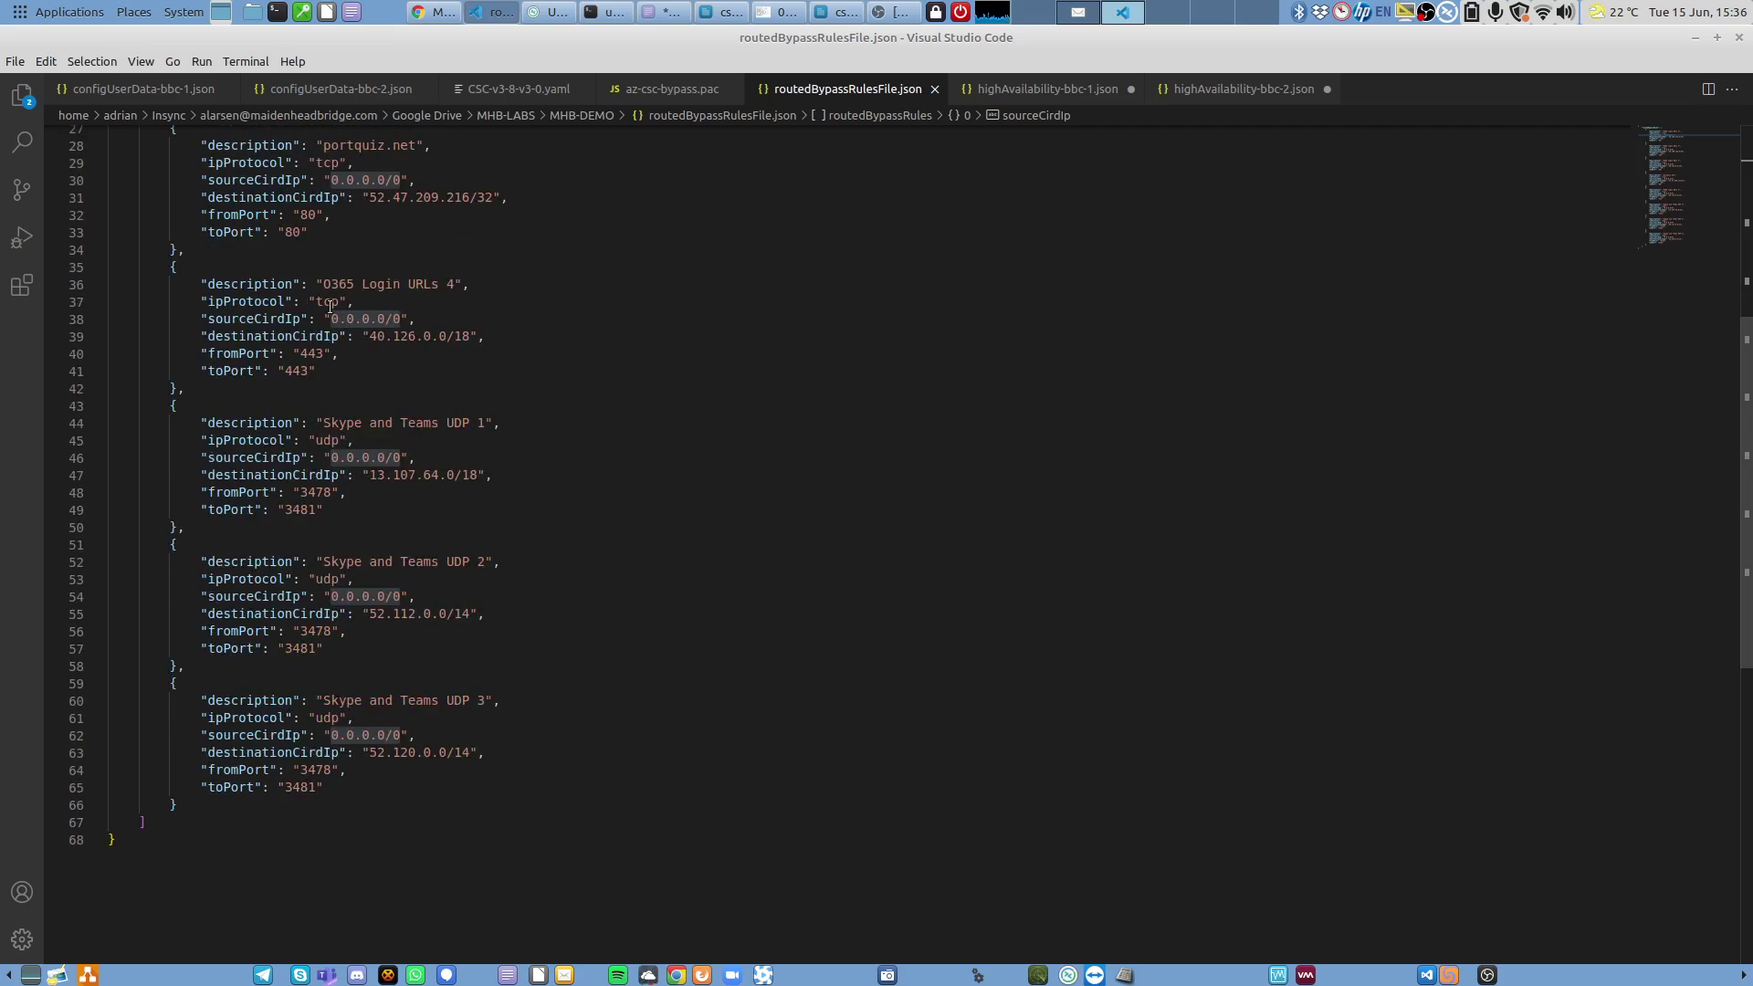
drag(308, 441, 485, 423)
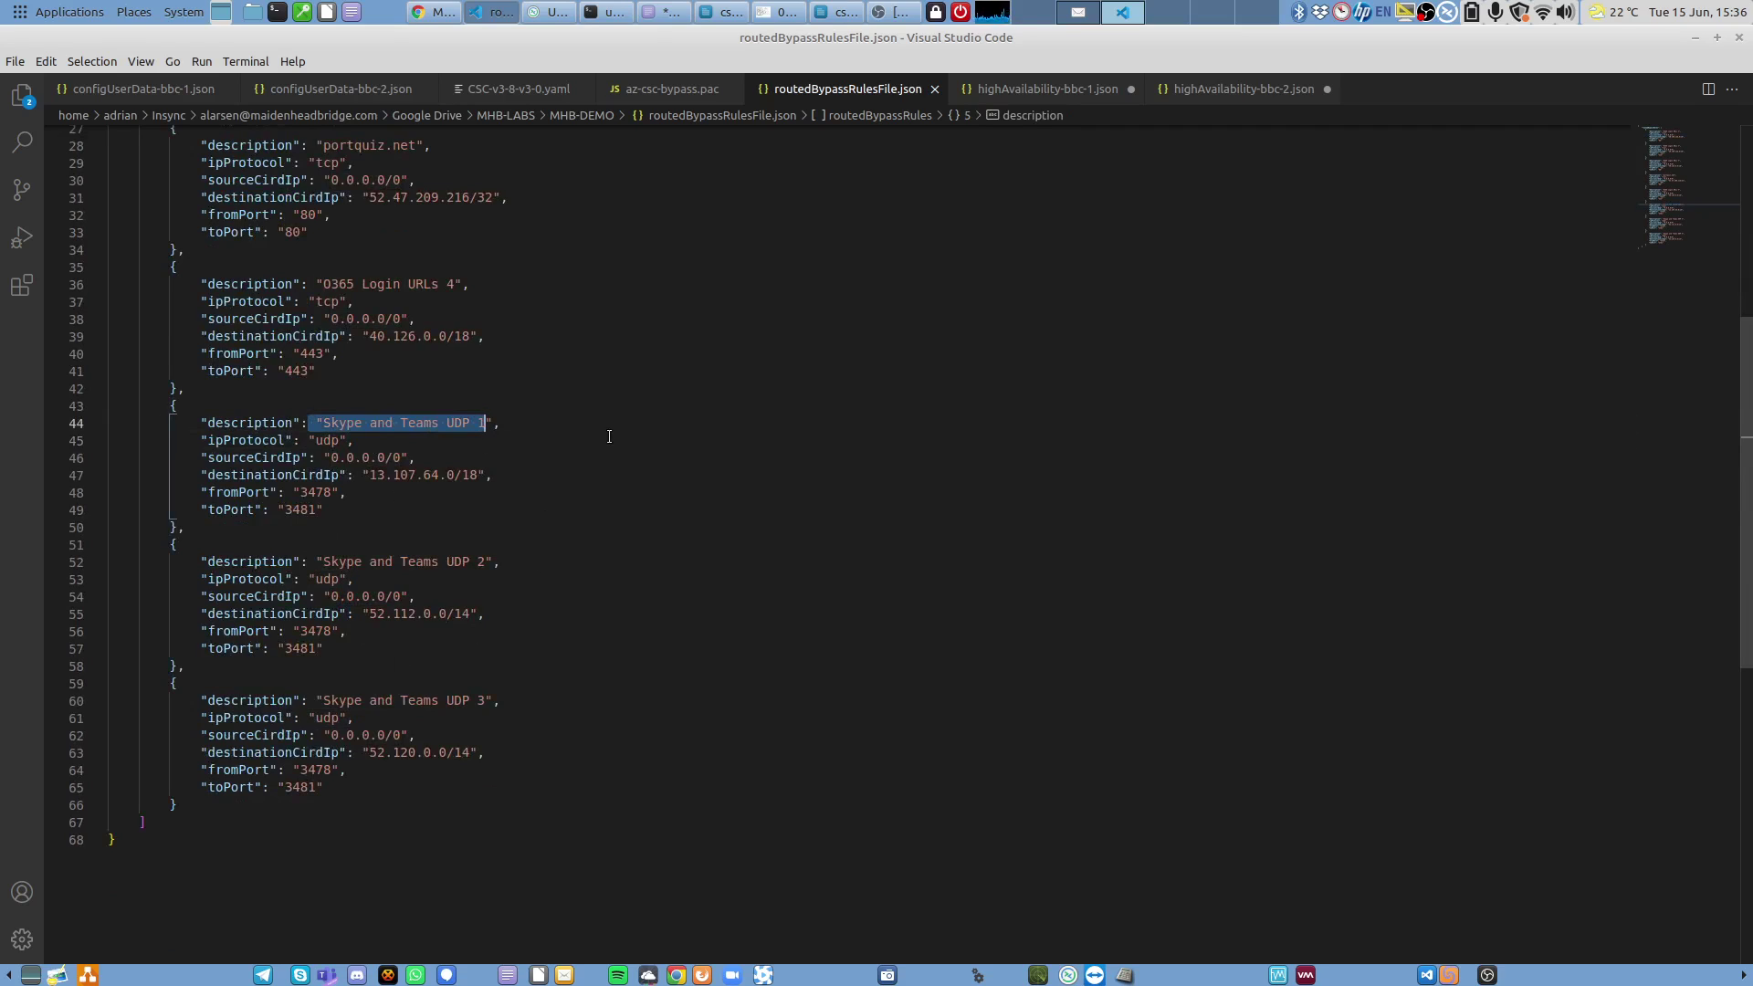
scroll(609, 436, up, 8)
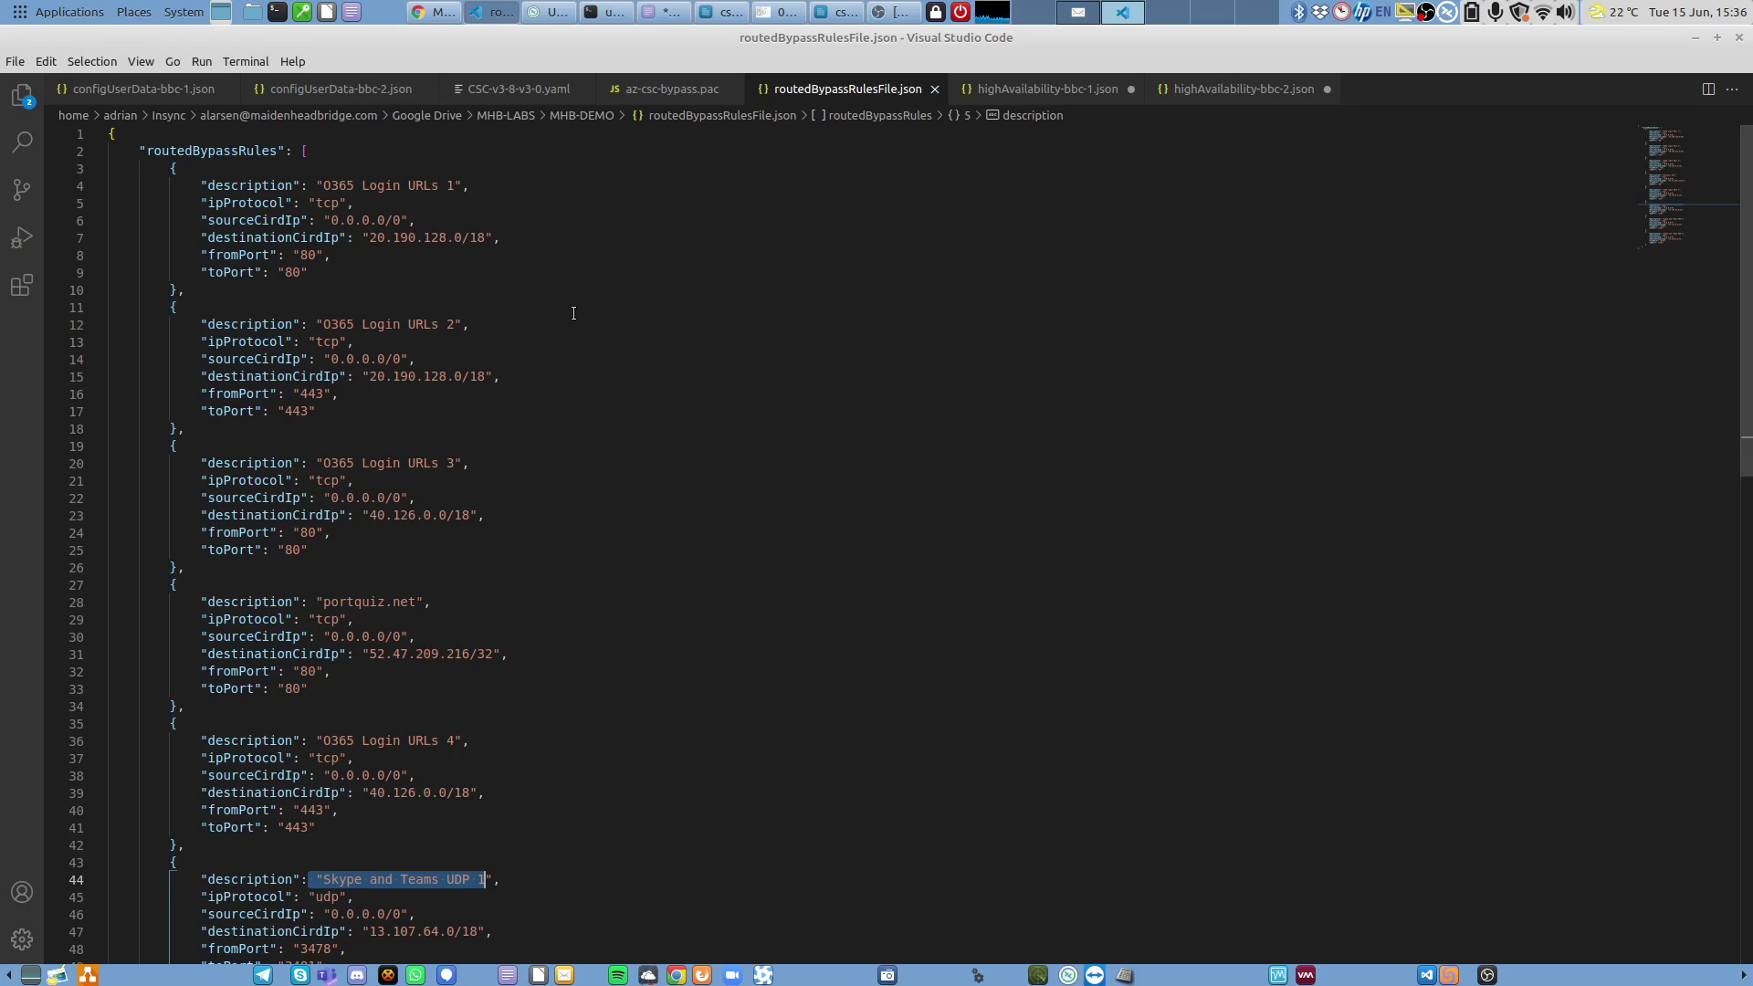
Examine the high availability settings in highAvailability-bbc-1.json, focusing on the haInstanceIdOtherCsc entry.
click(144, 88)
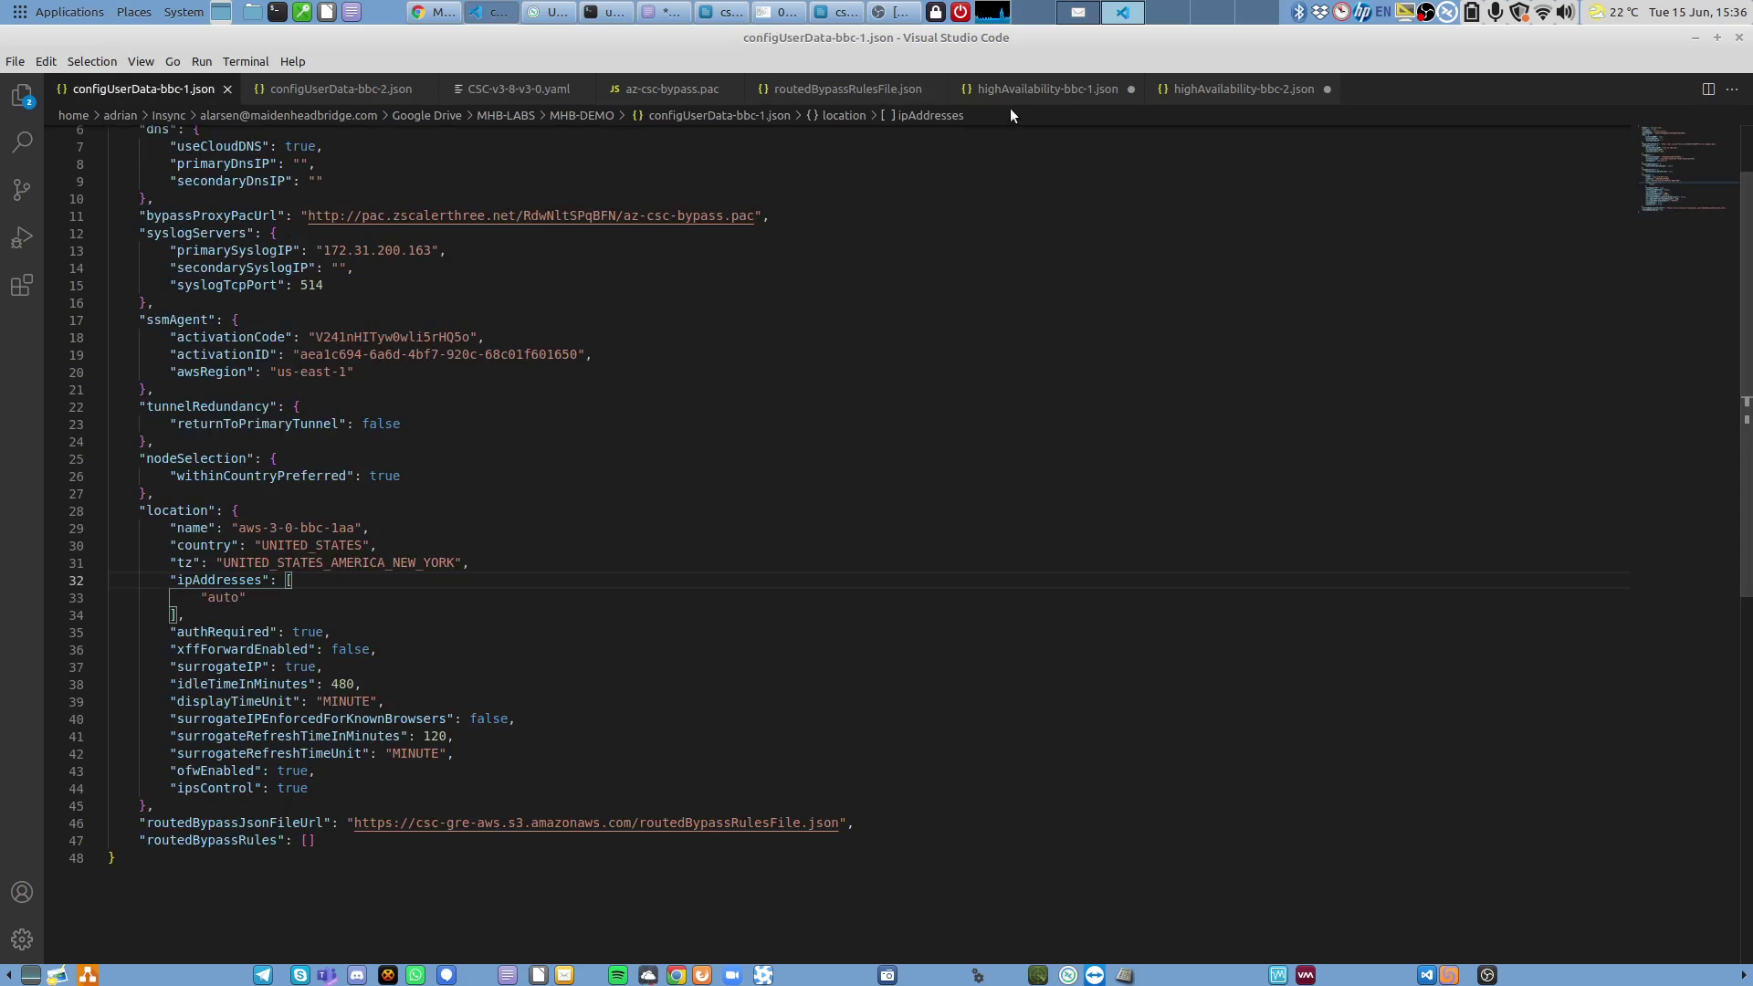
click(1041, 91)
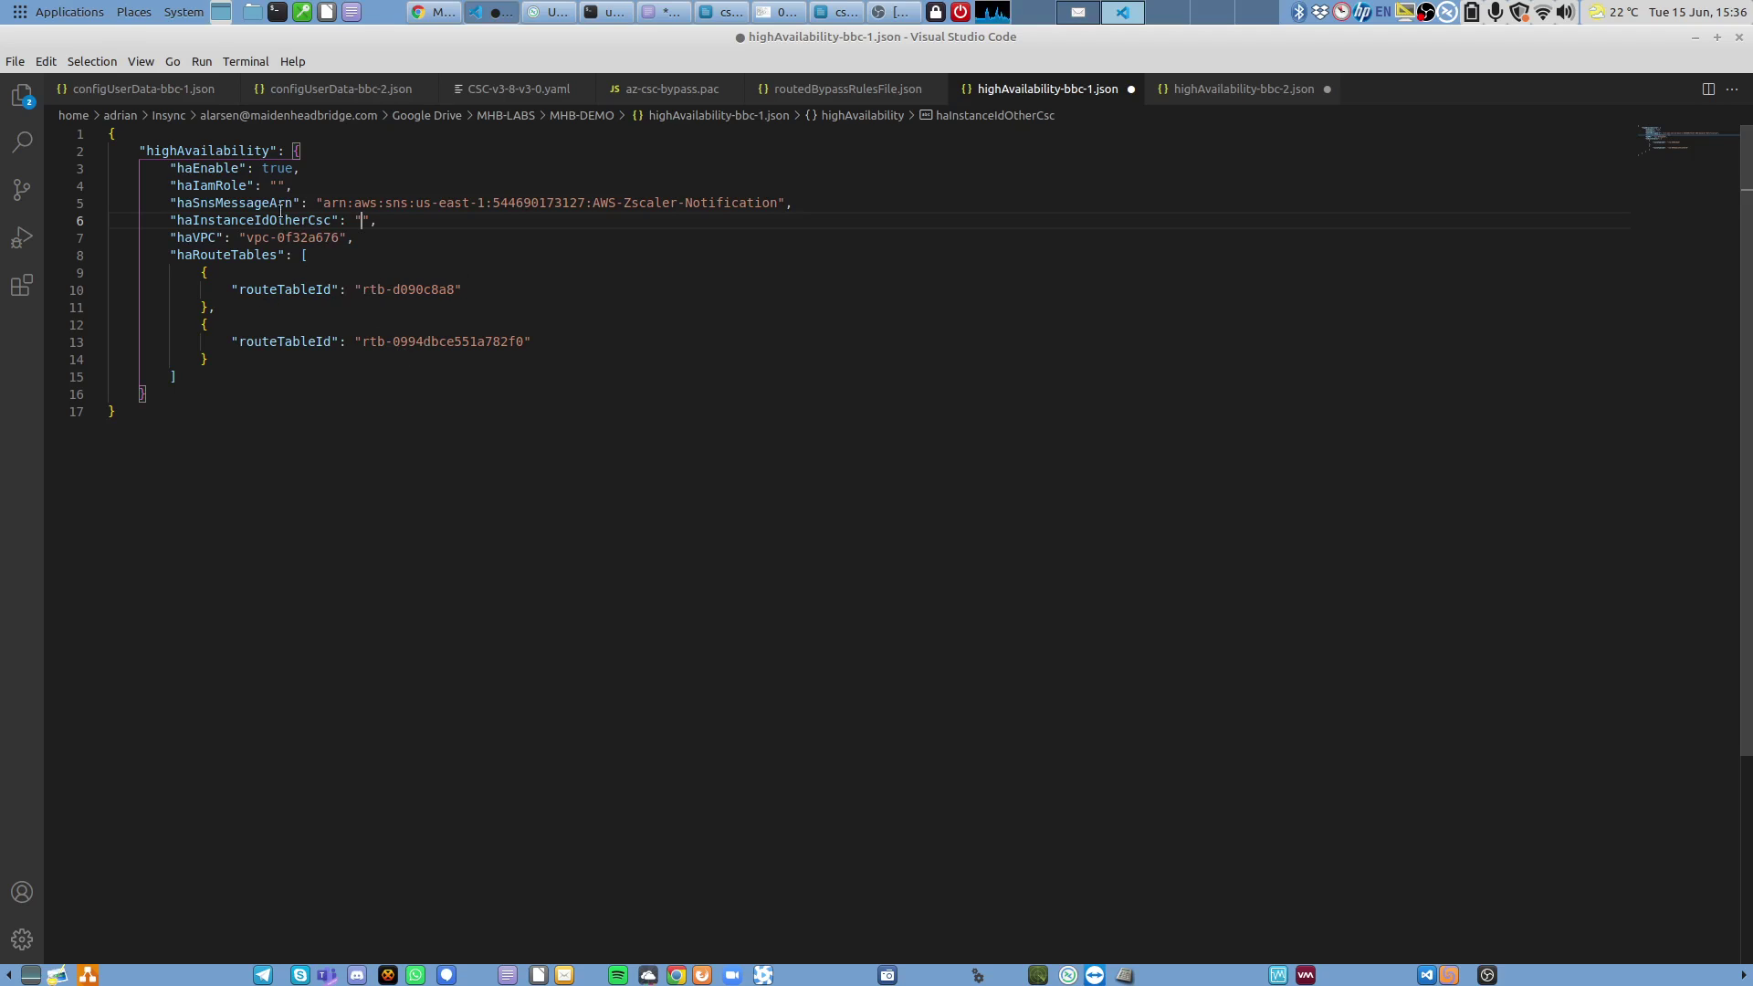
drag(177, 220, 325, 224)
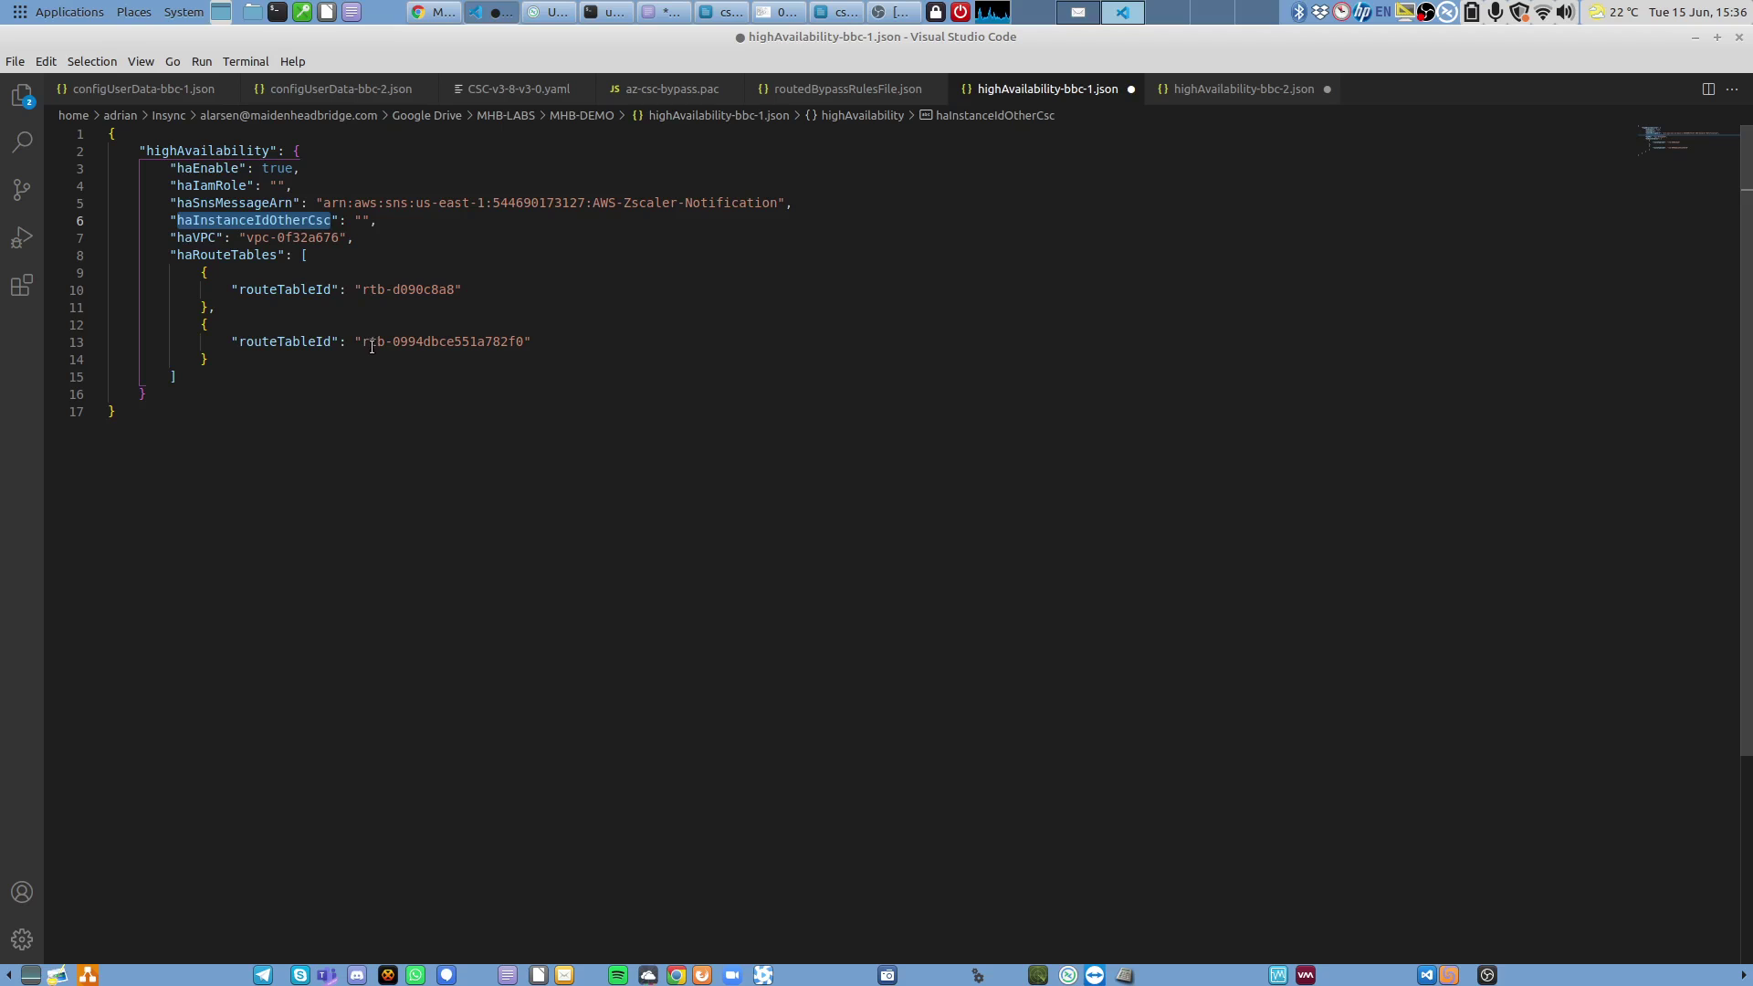
click(365, 221)
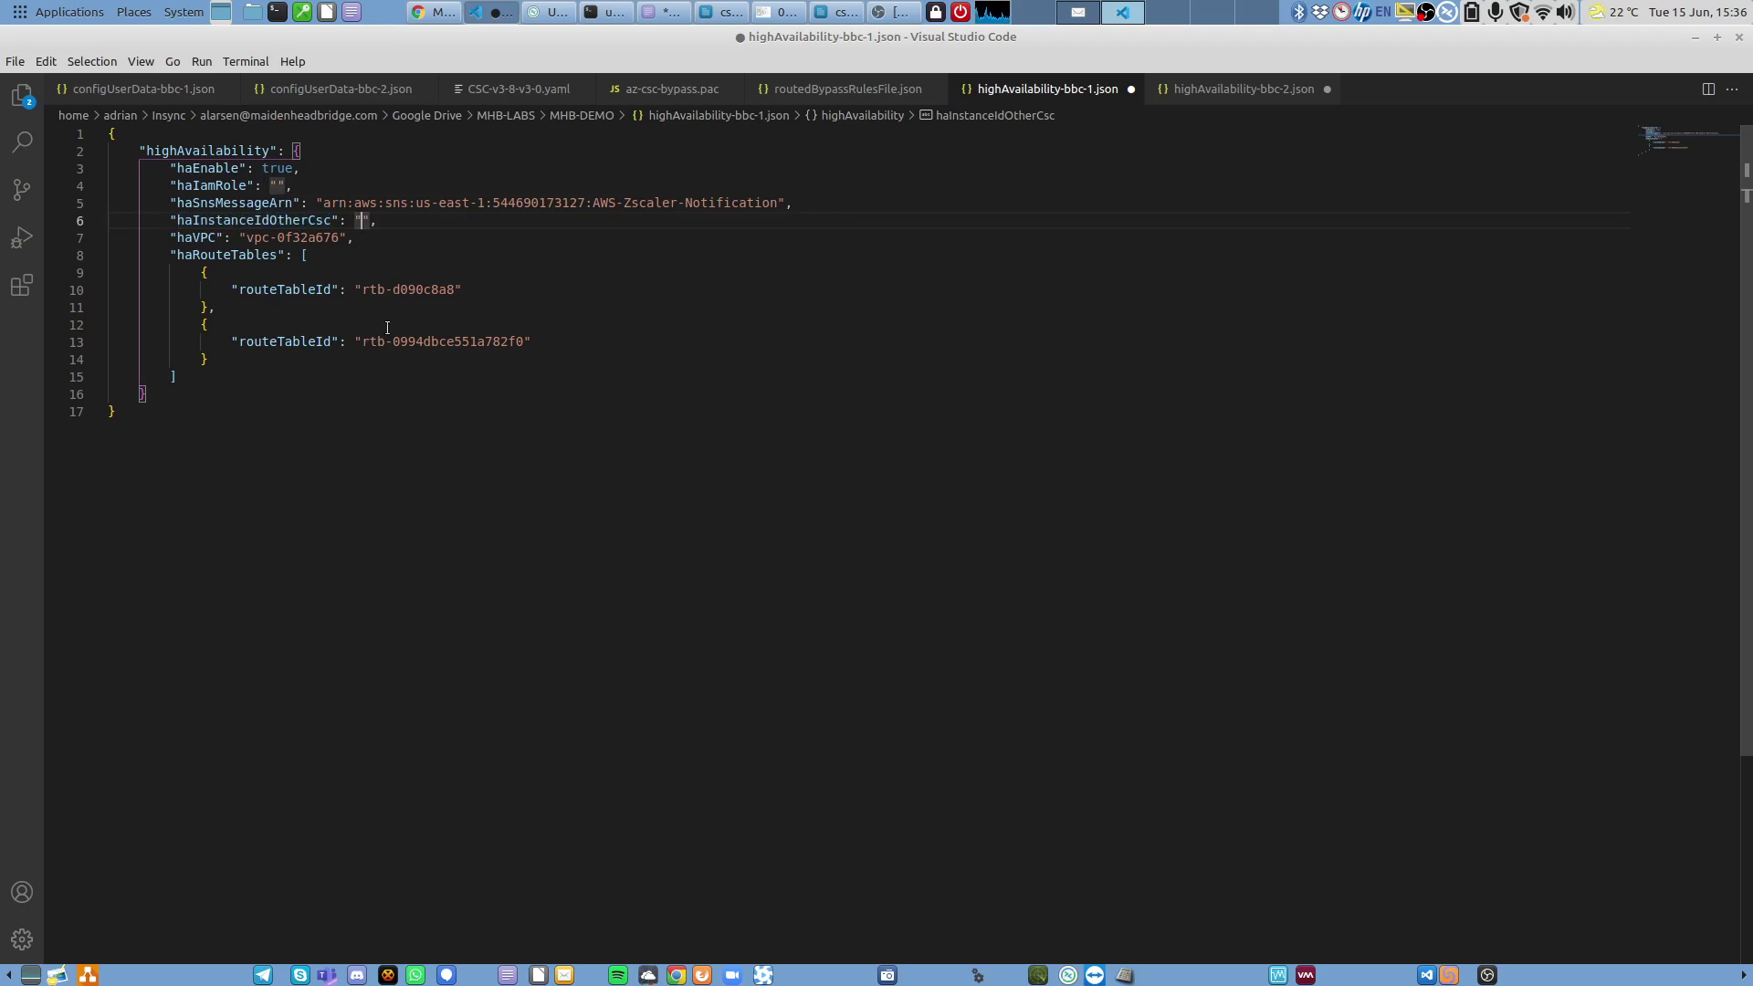
Copy the location name aws-3-0-bbc-1aa from configUserData-bbc-1.json.
click(175, 95)
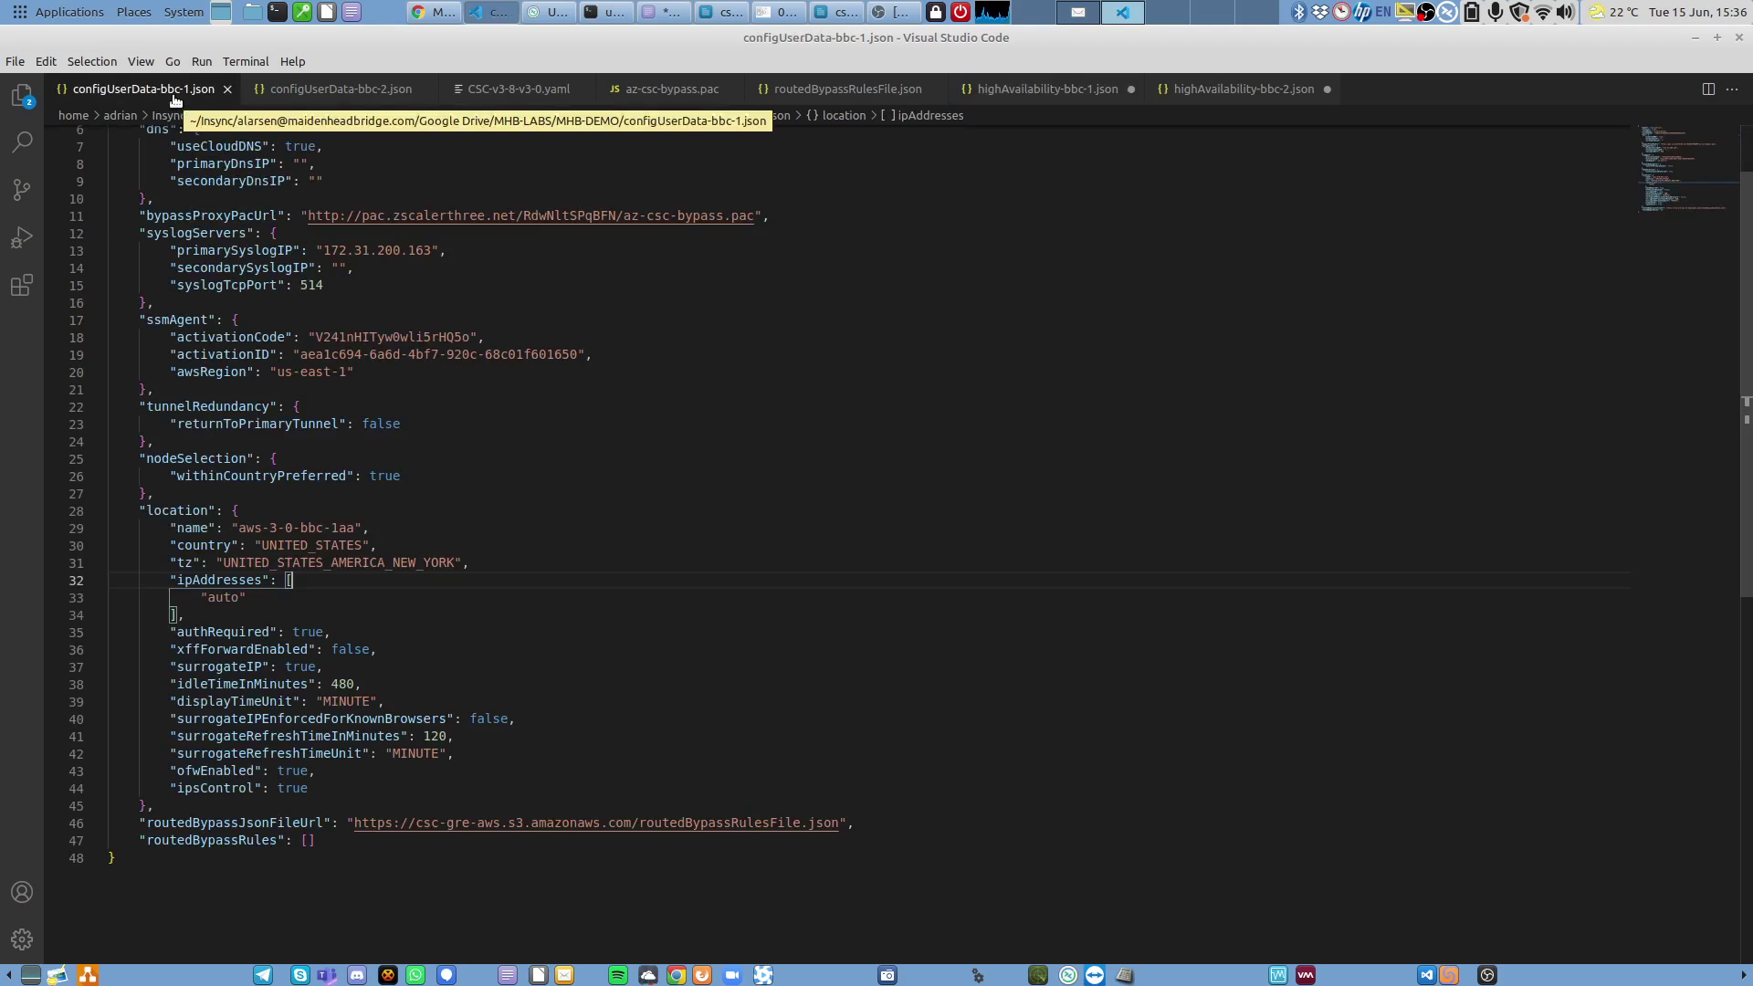
drag(241, 528, 347, 527)
right_click(347, 528)
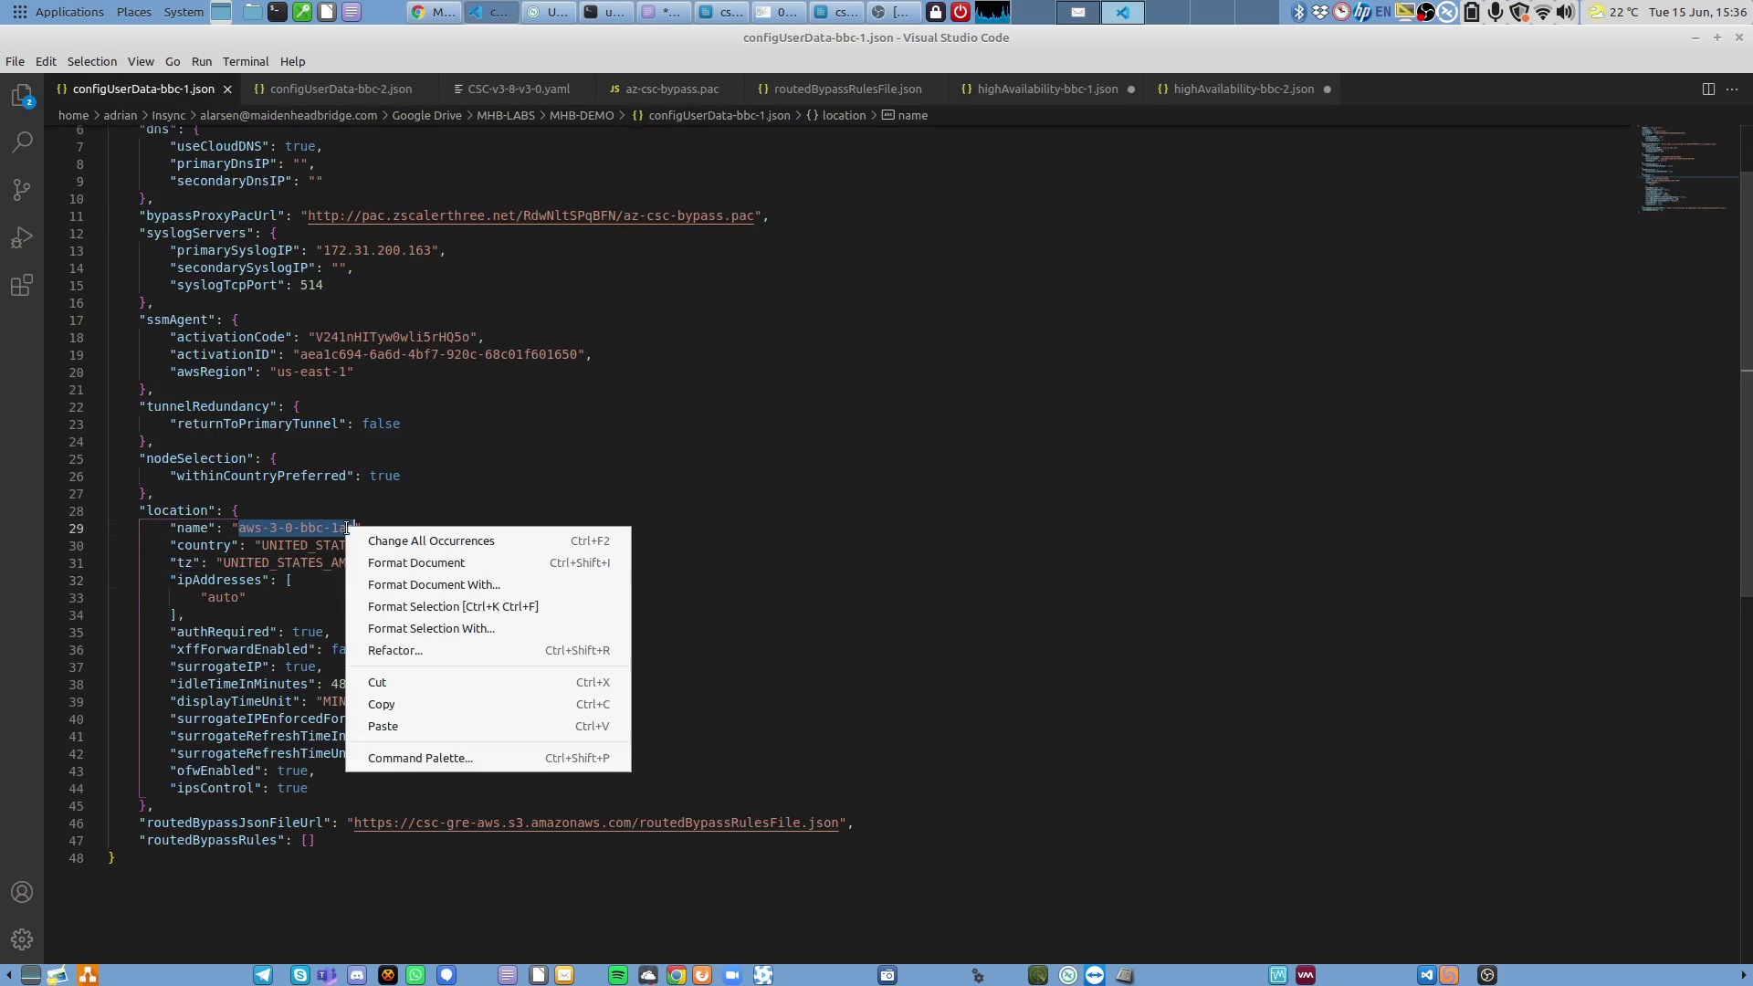
click(438, 704)
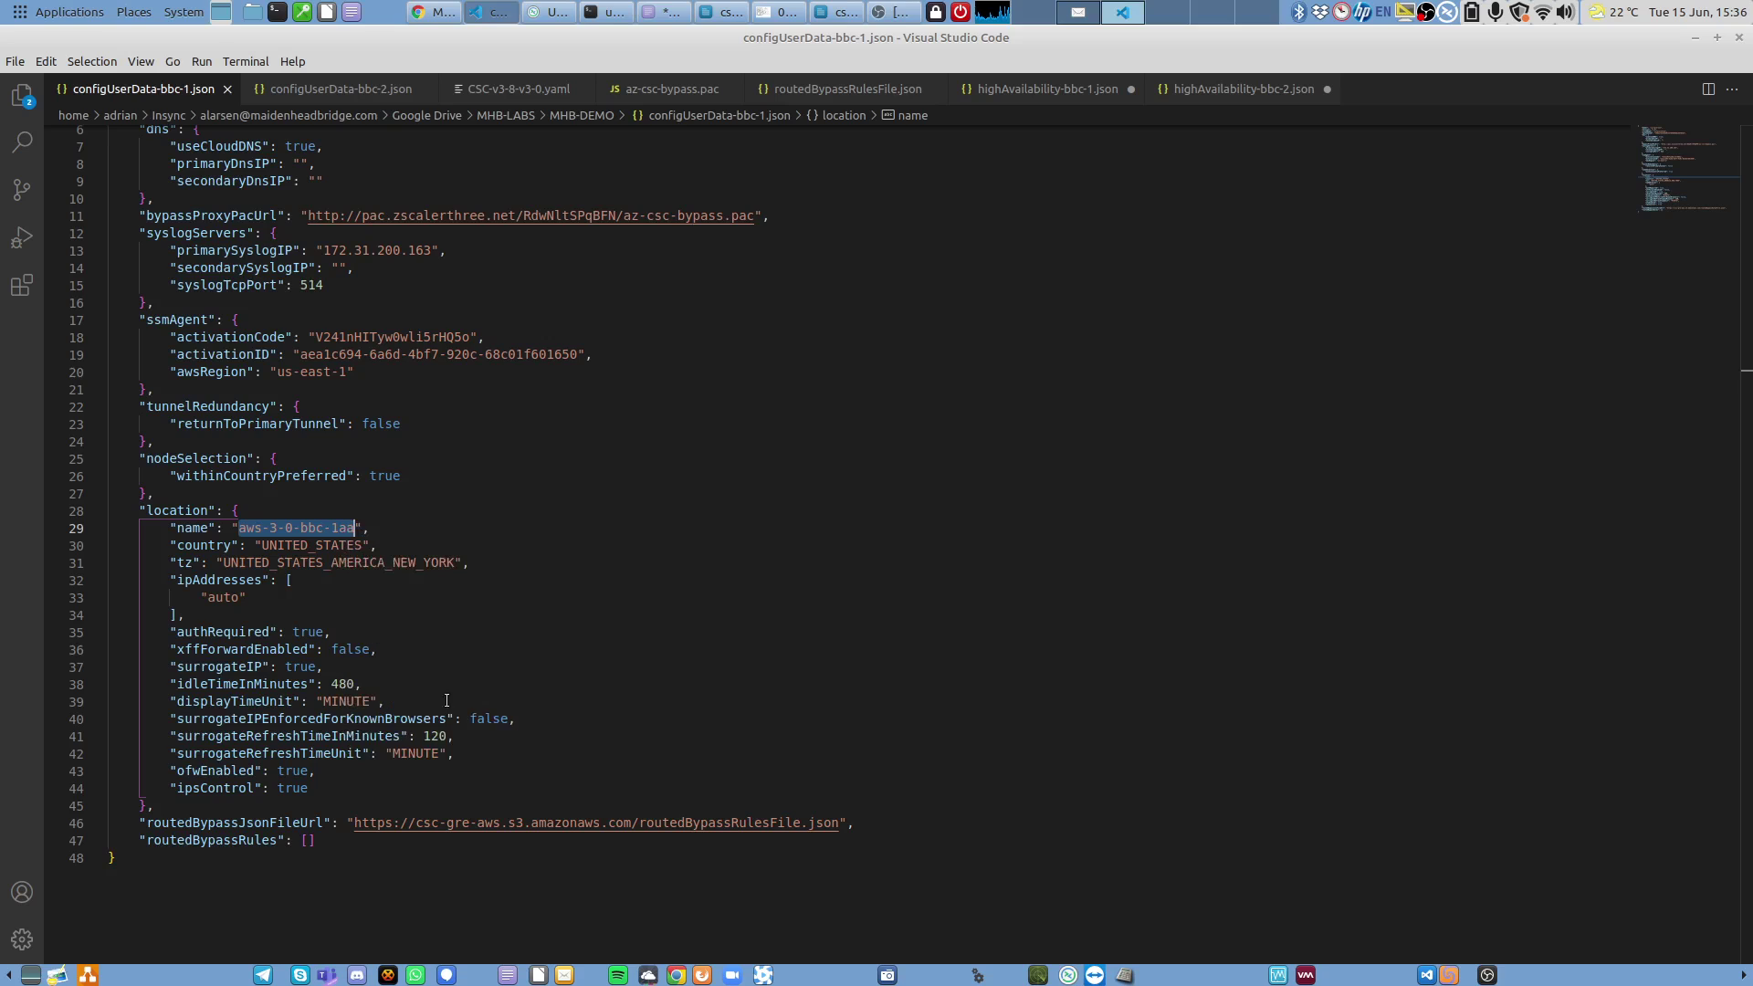
Restore the editor and browser windows to half width and bring up the syslog terminal beside them.
click(1717, 38)
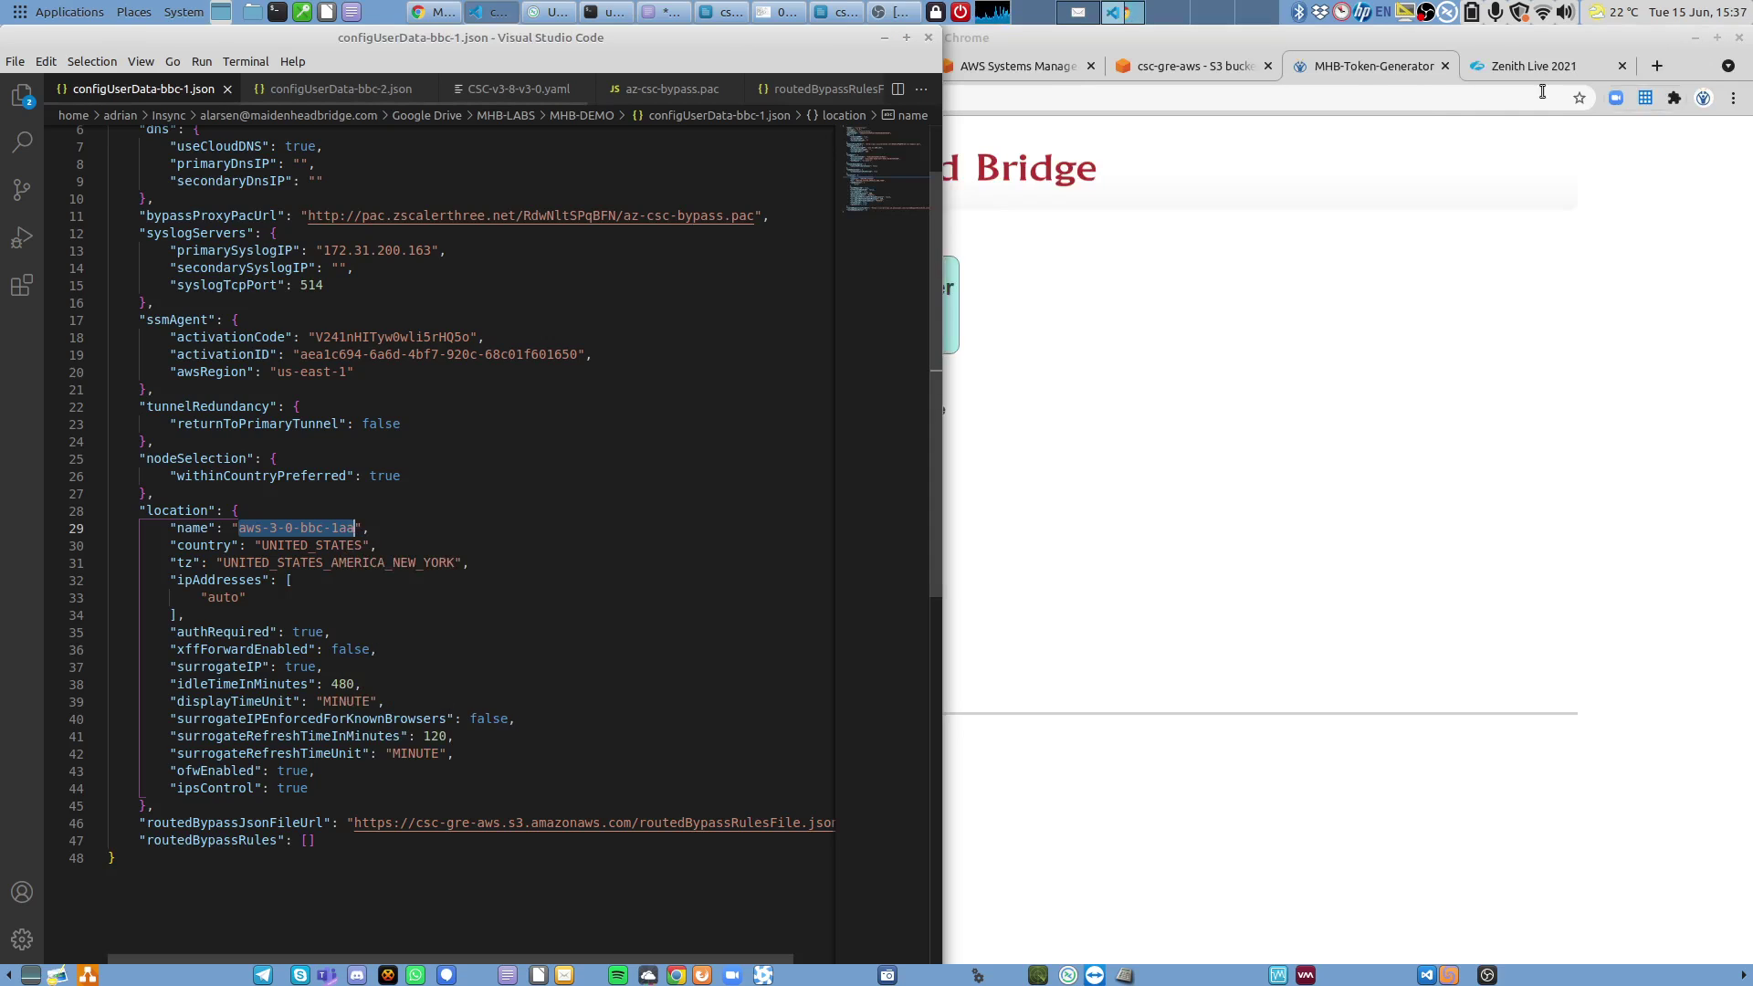
click(604, 11)
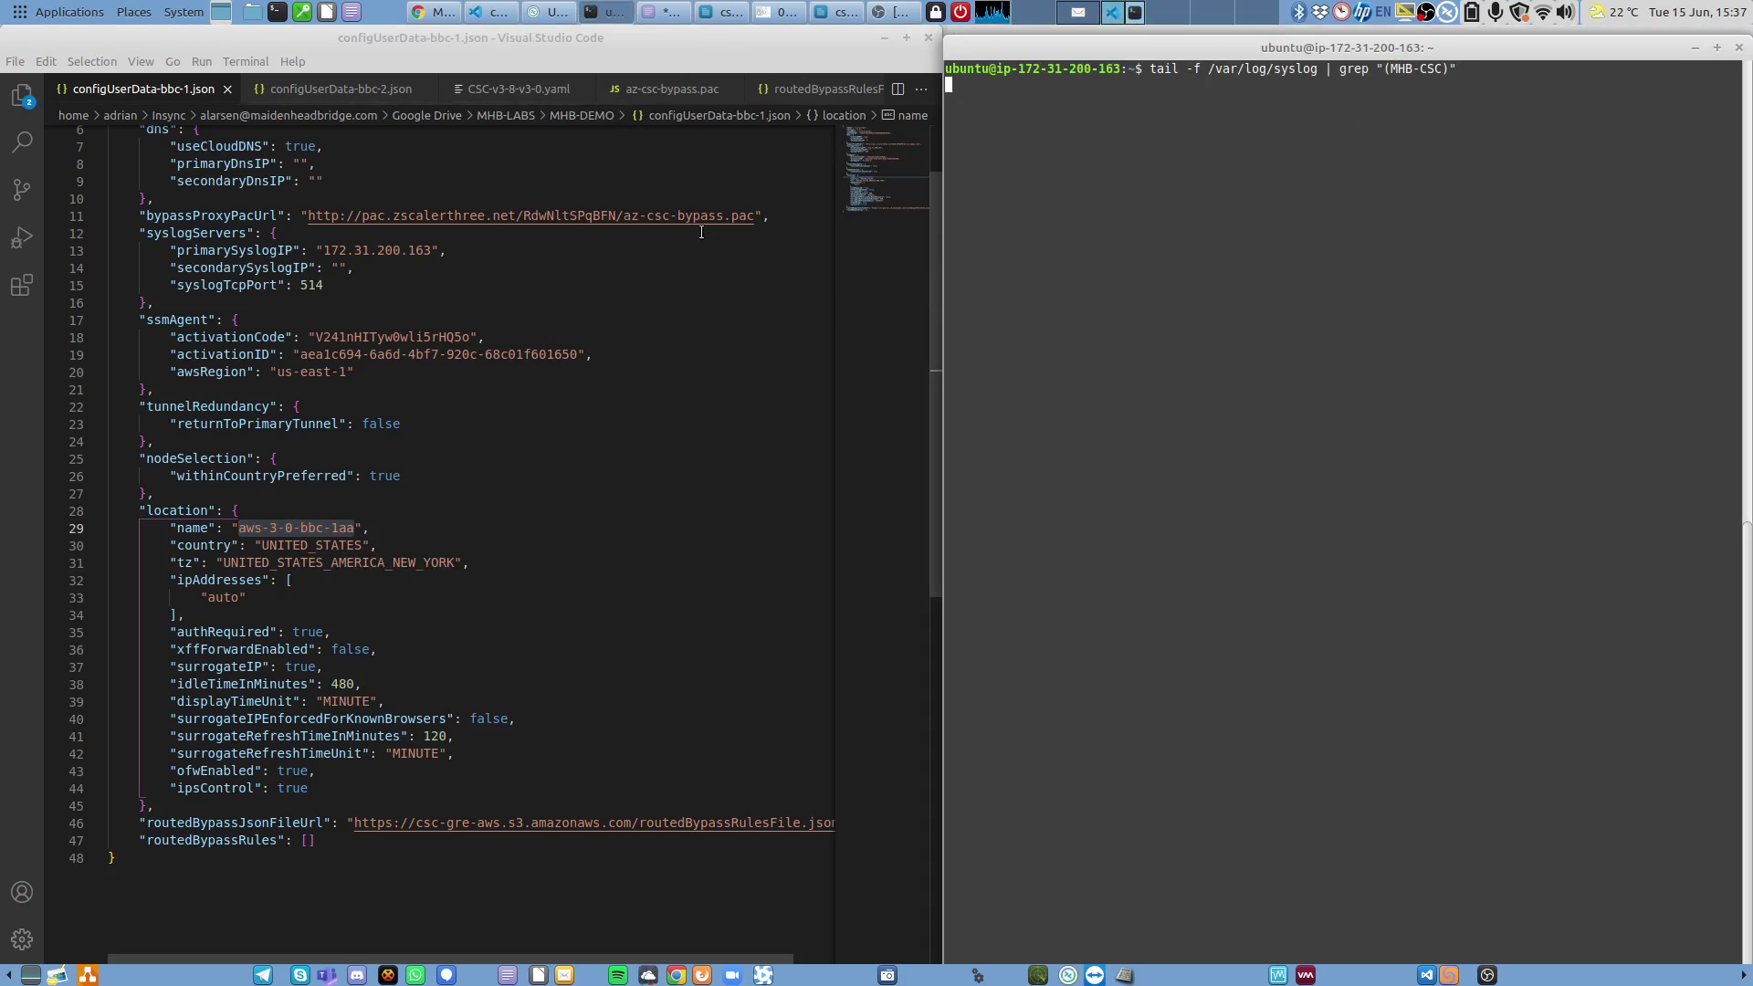
click(435, 14)
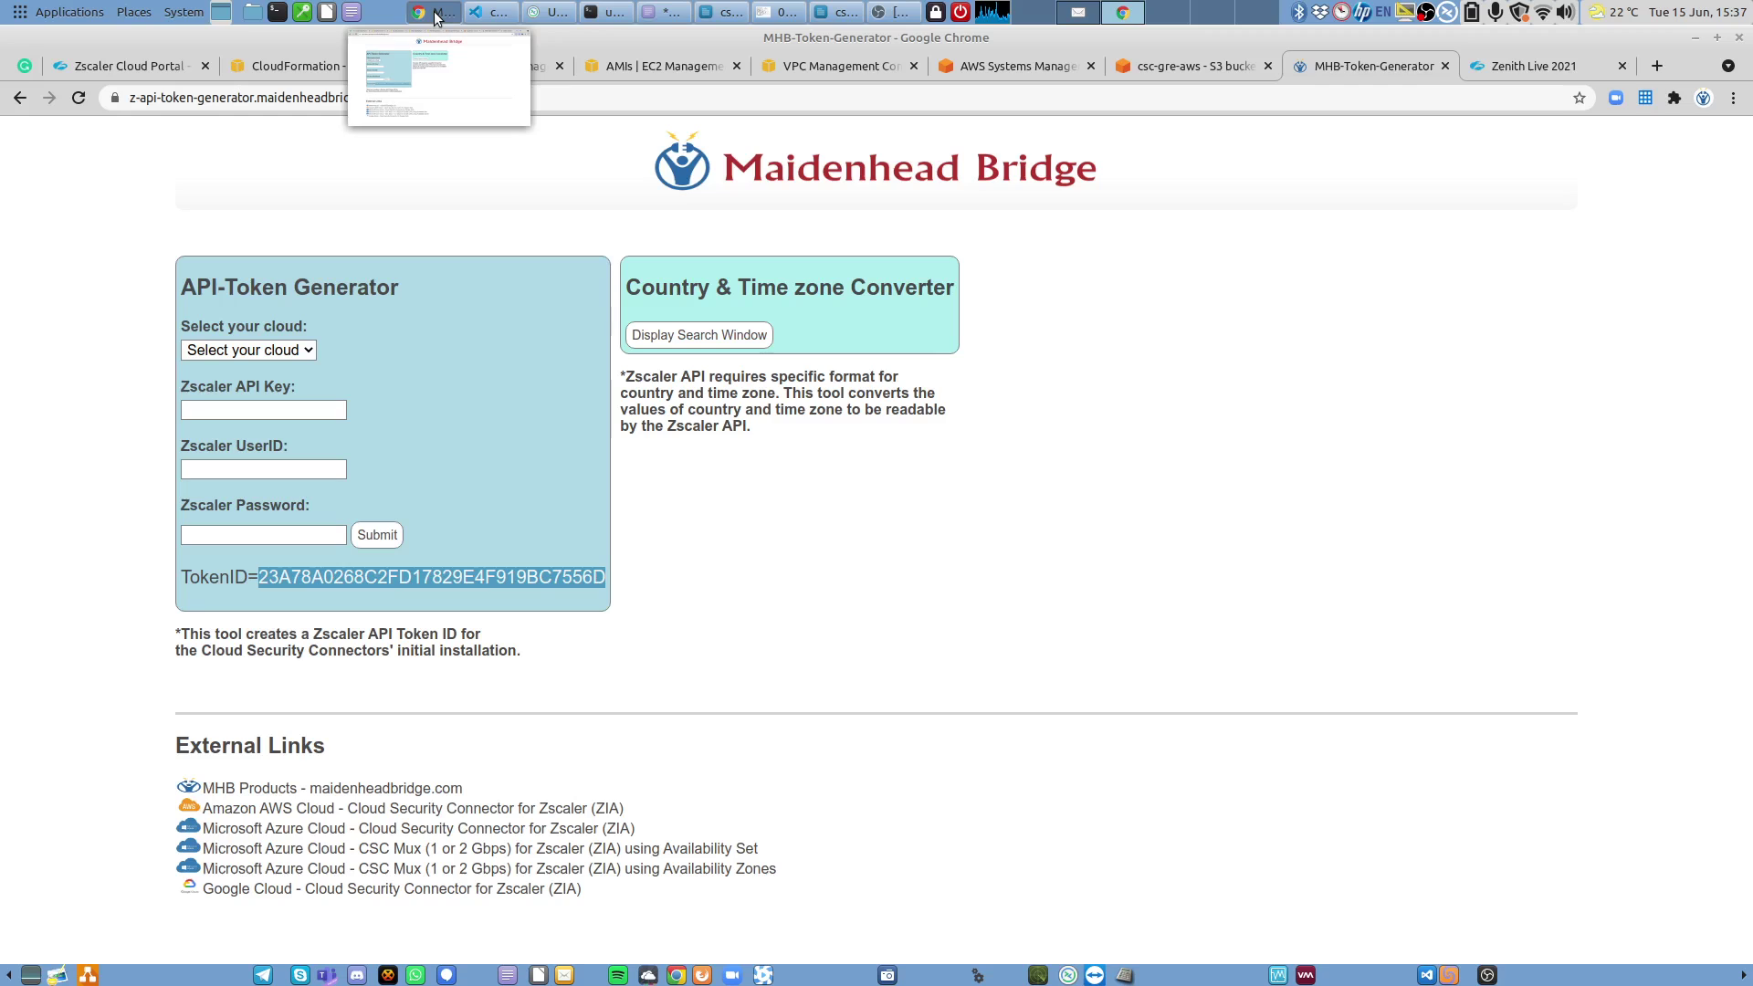
click(1716, 37)
Start creating a new CloudFormation stack from a ready template, with Upload a template file as the template source.
click(167, 68)
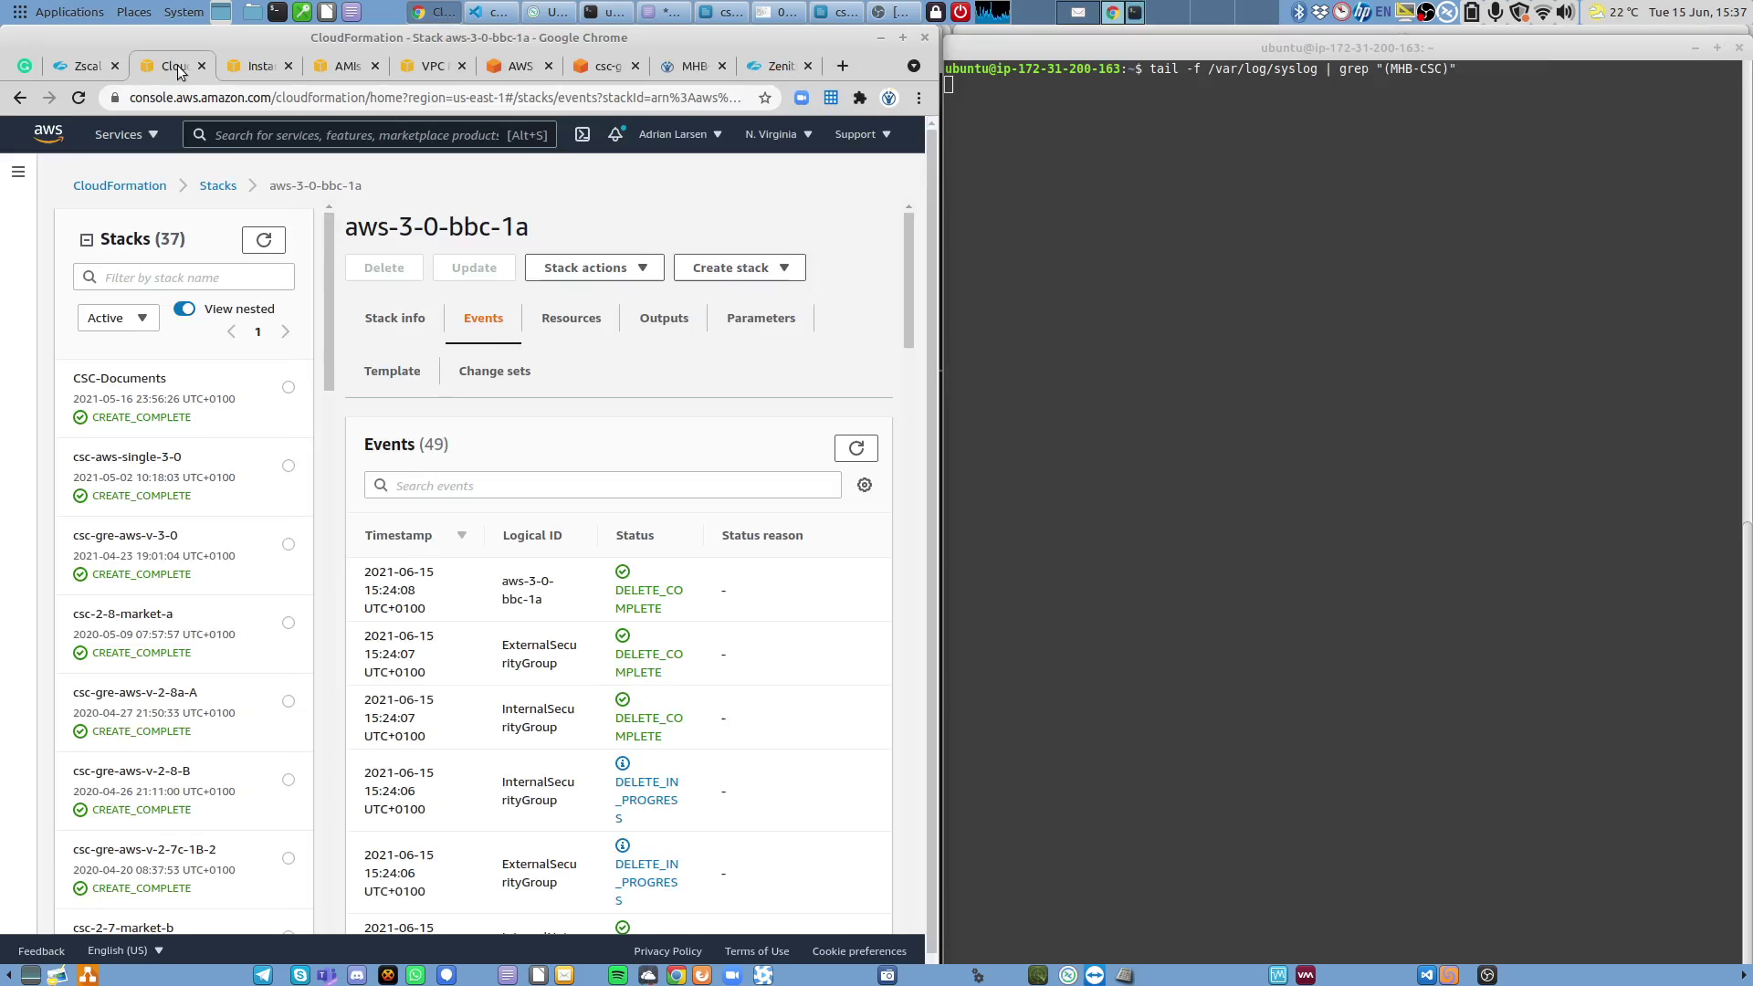
click(903, 37)
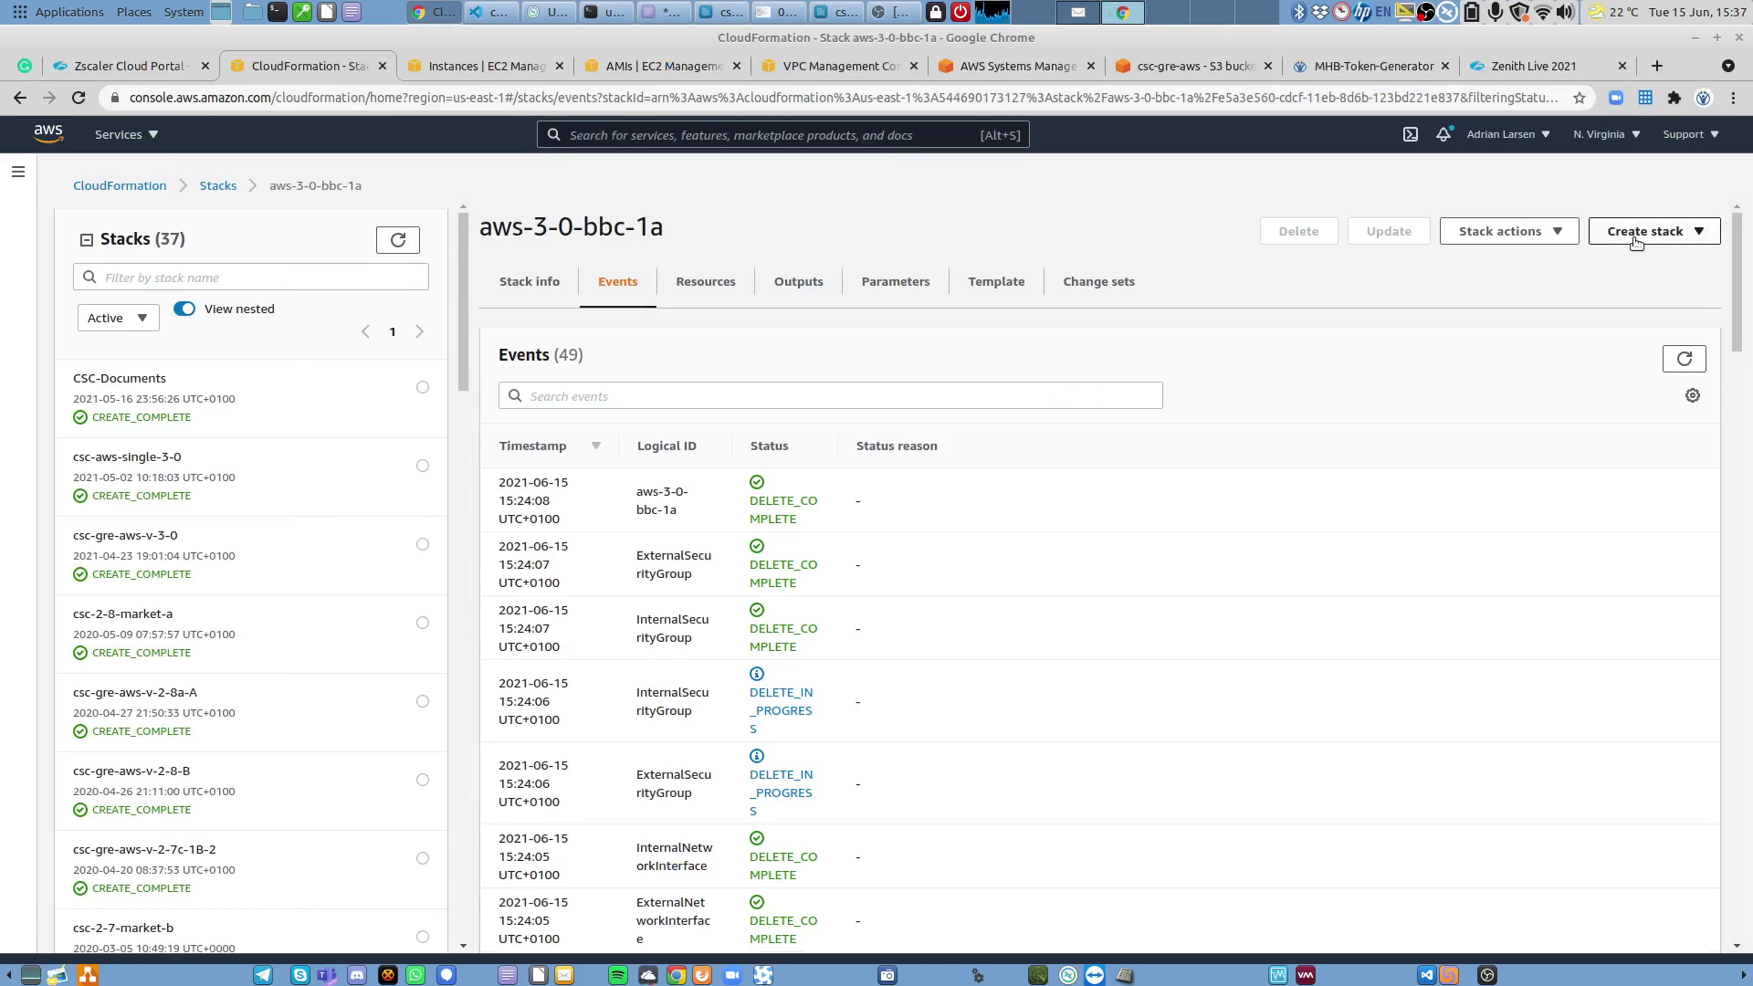
click(1688, 231)
click(1600, 260)
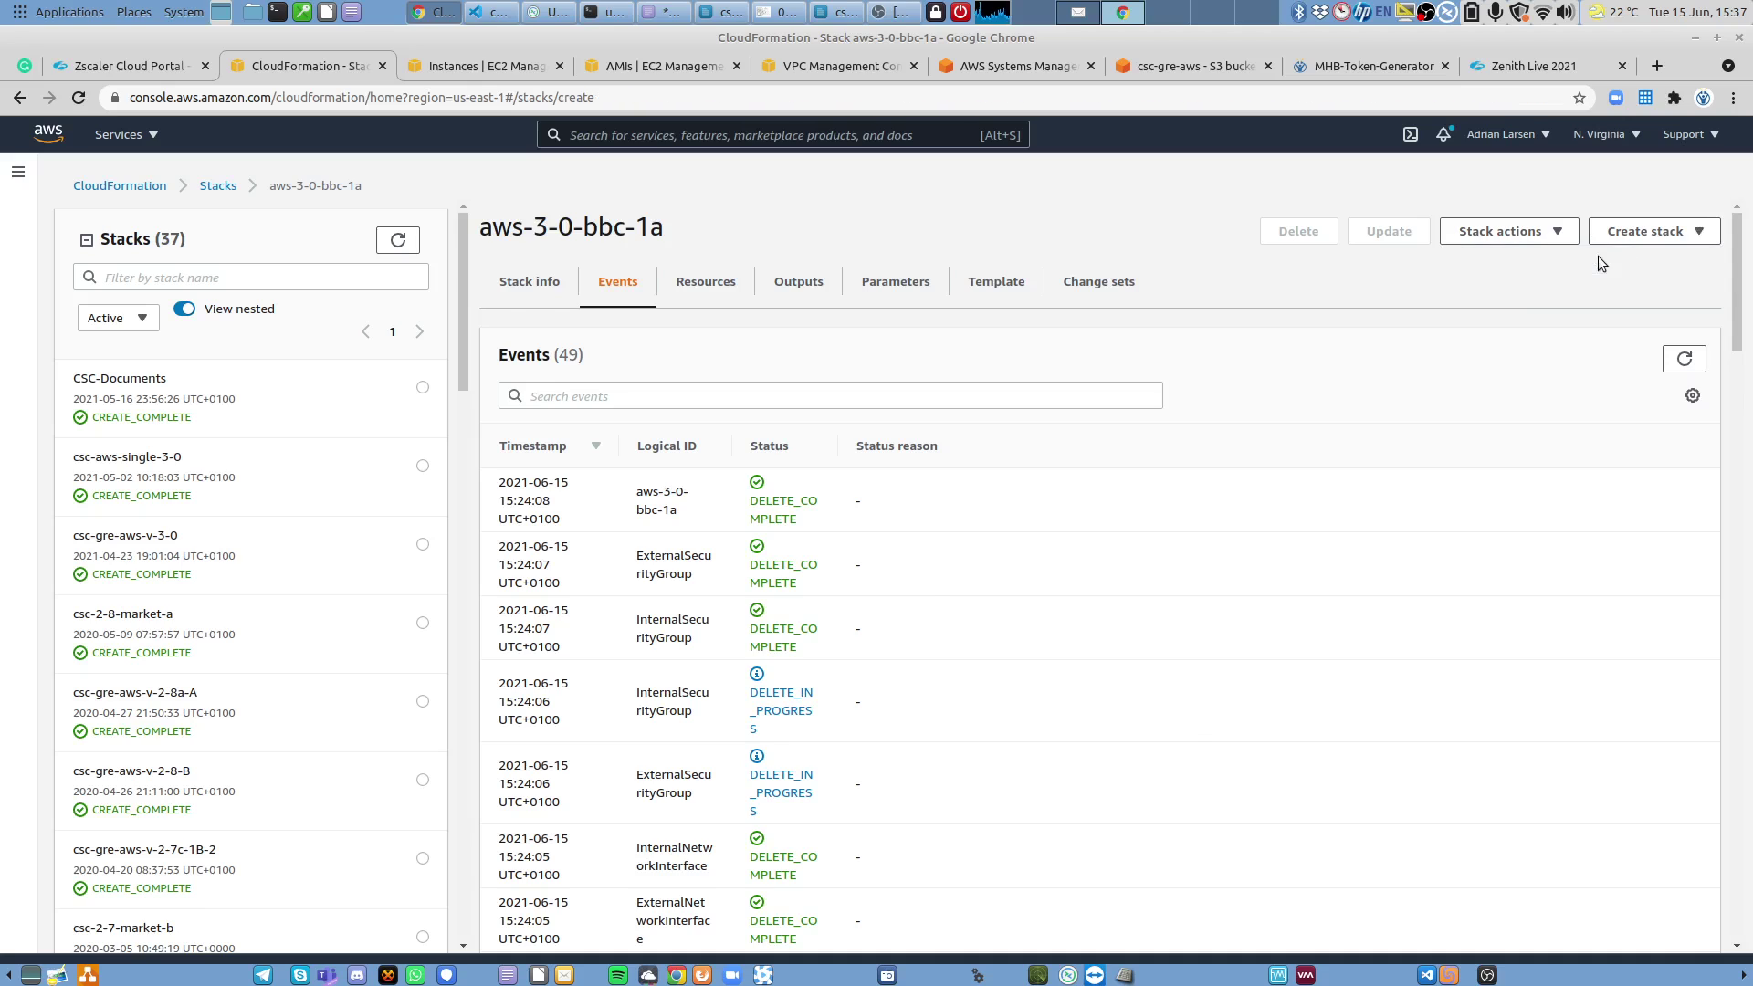
click(913, 584)
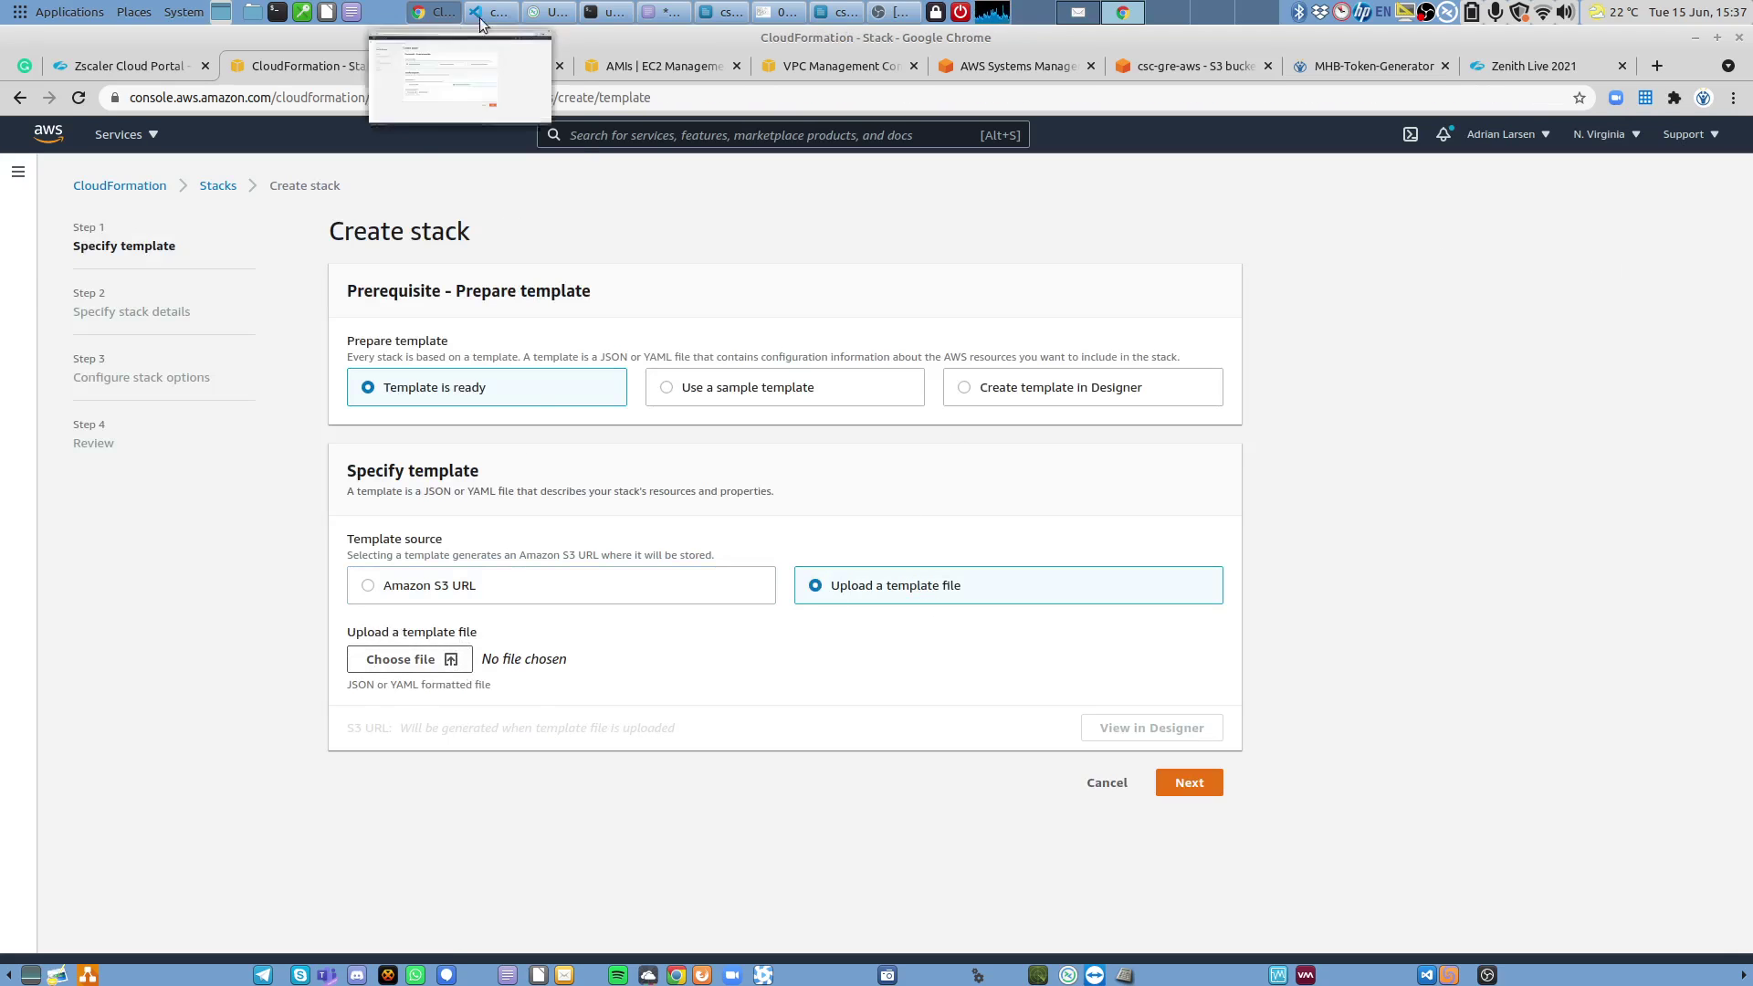
Switch to the code editor and examine the security group definitions in CSC-v3-8-v3-0.yaml.
click(386, 106)
click(521, 89)
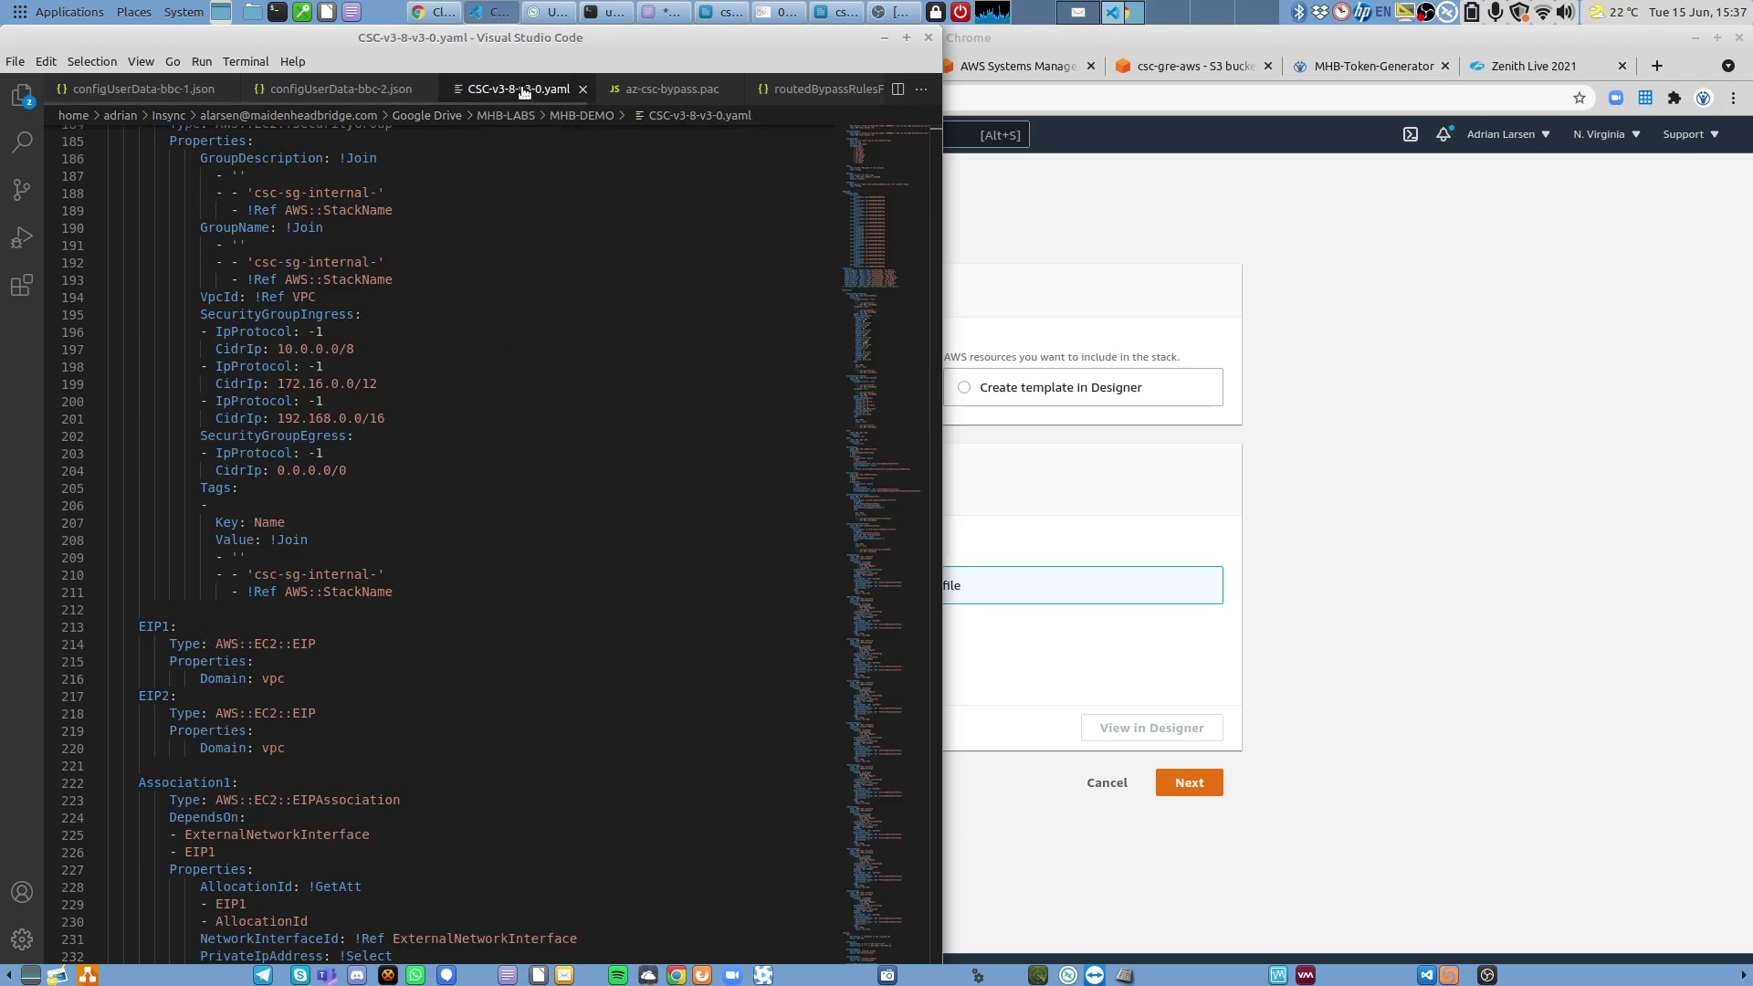
scroll(471, 315, up, 10)
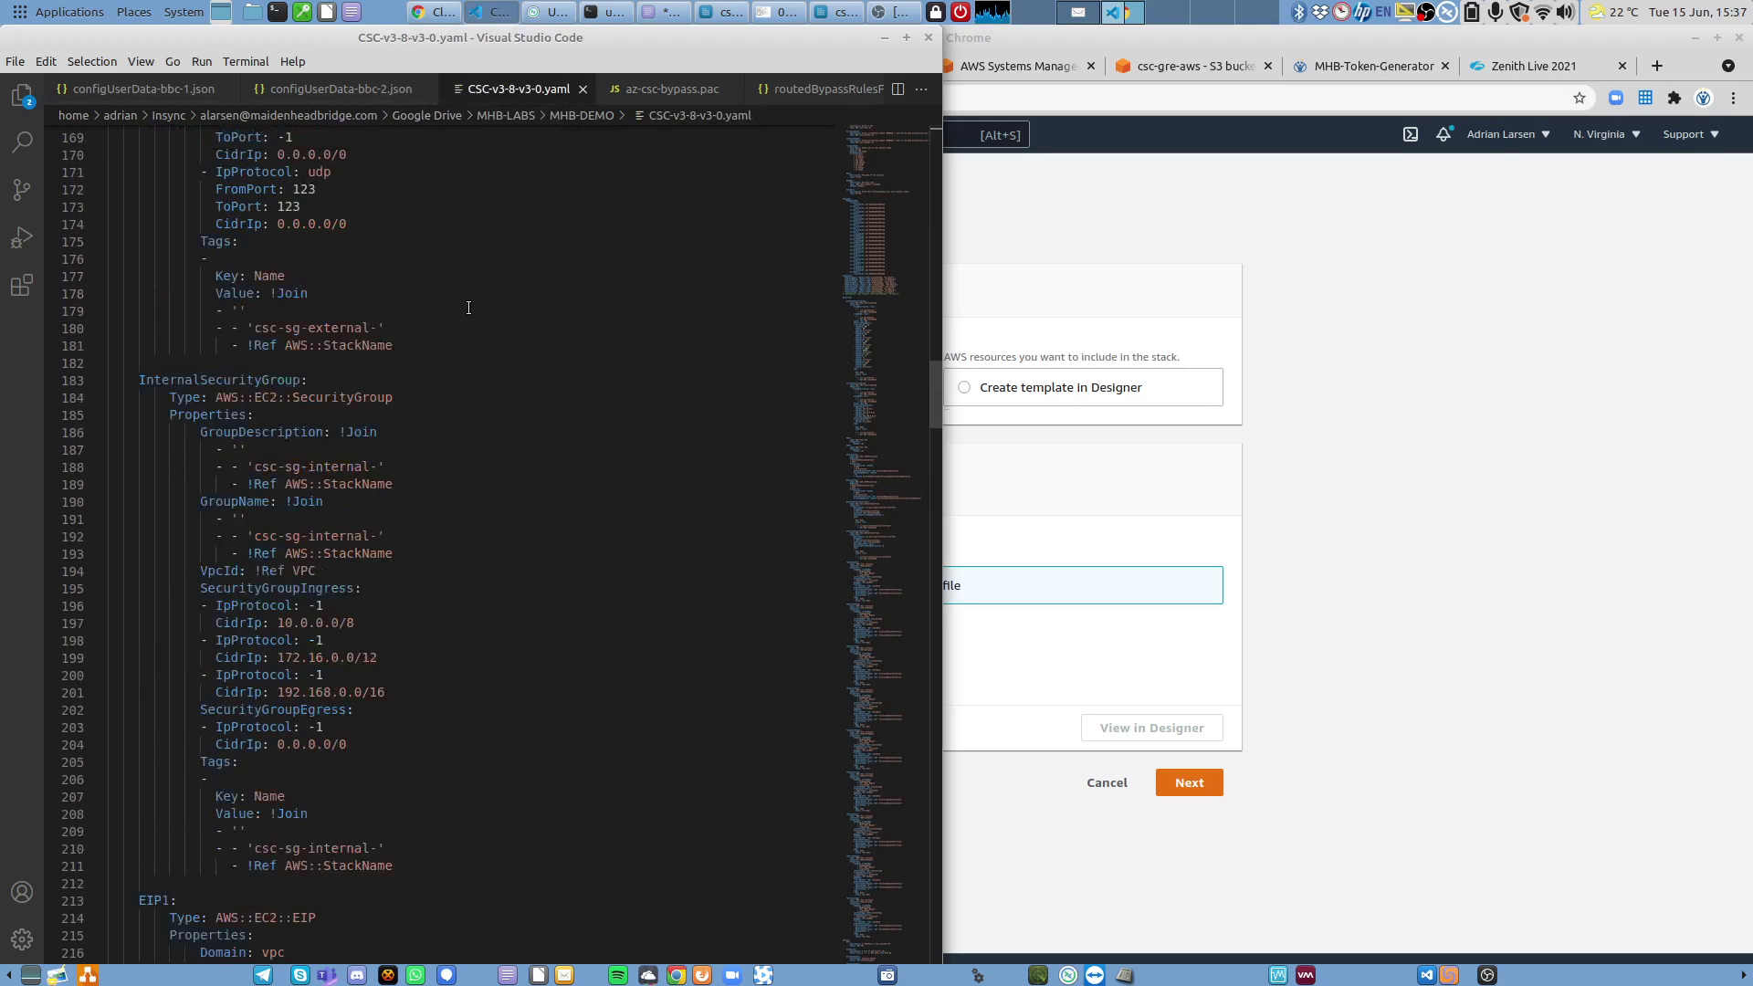
scroll(469, 308, up, 5)
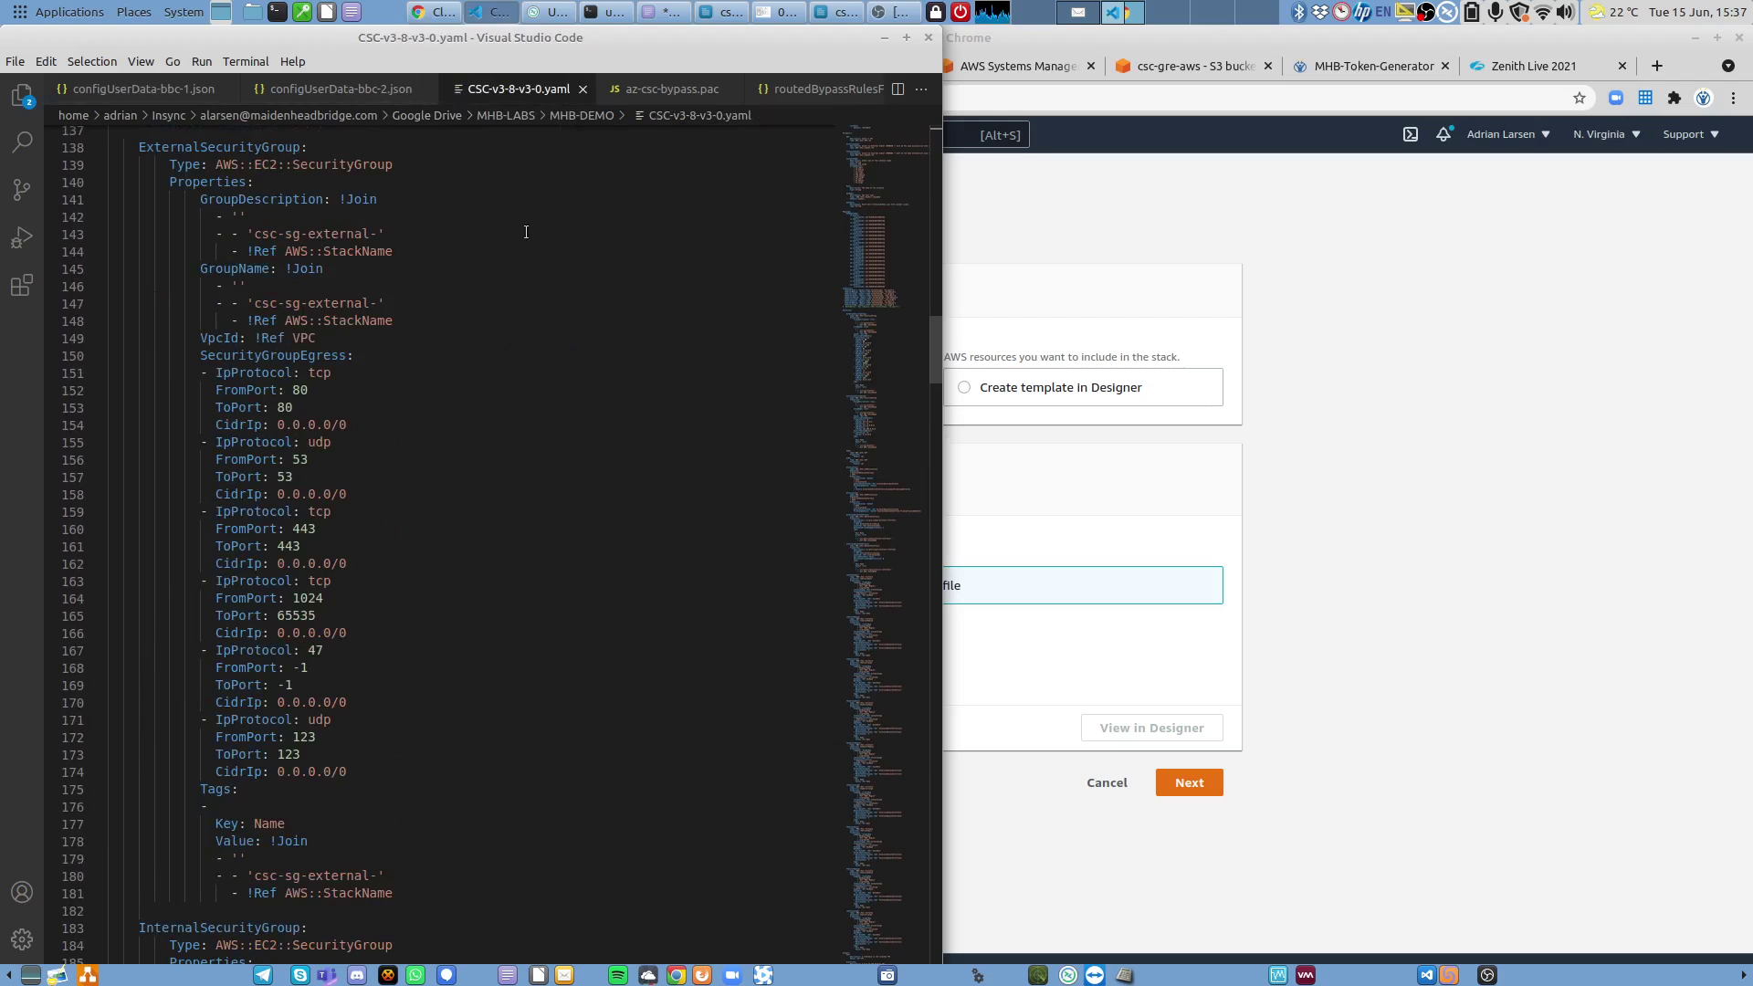
Return to the browser, upload CSC-v3-8-v3-0.yaml from the MHB-DEMO folder as the stack template, and proceed to the stack details.
click(432, 12)
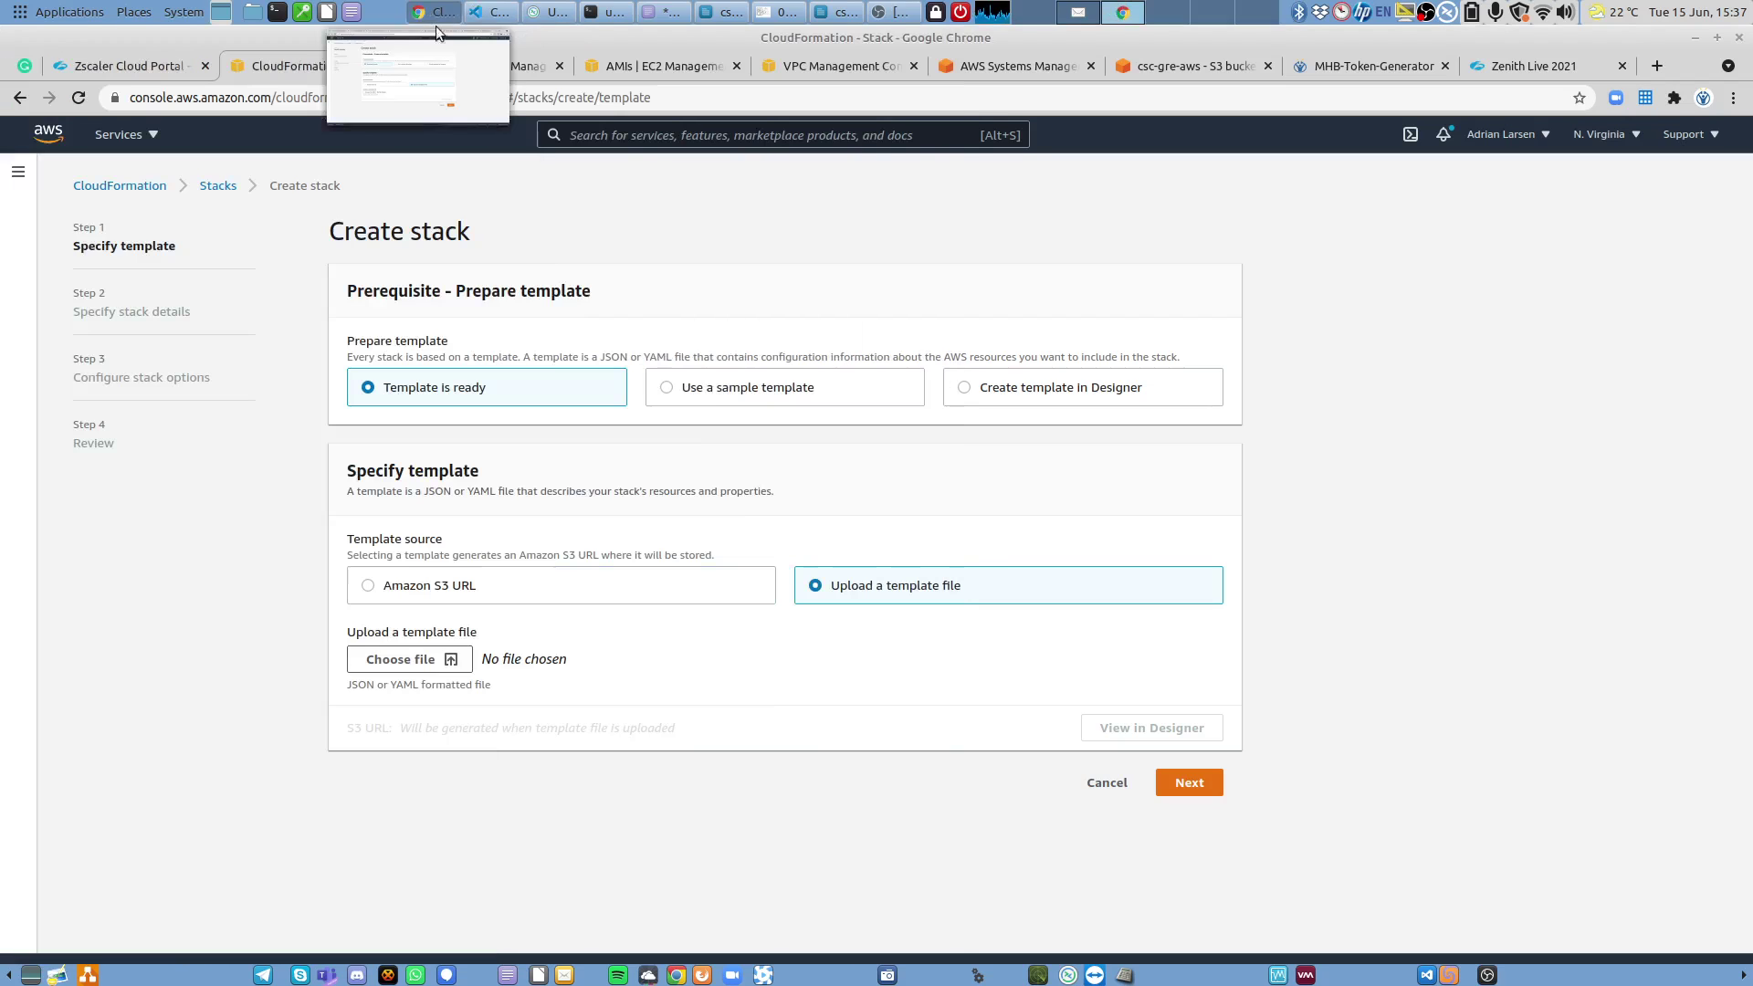
click(445, 660)
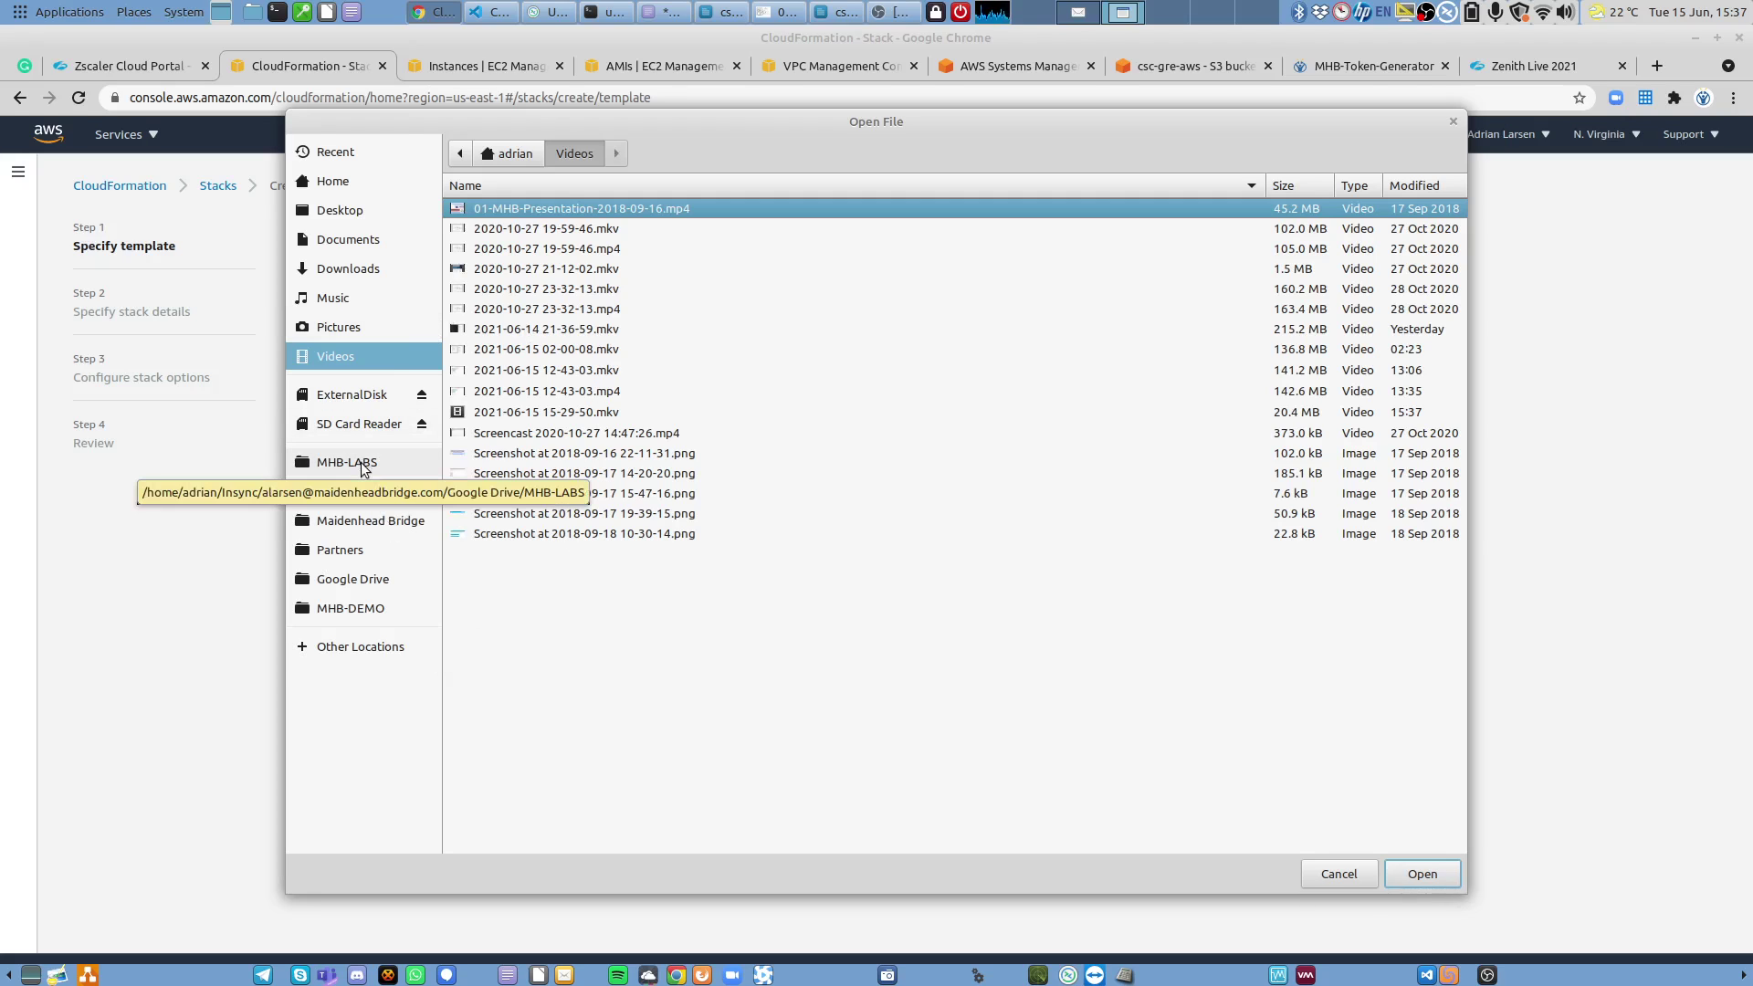
click(353, 608)
click(552, 292)
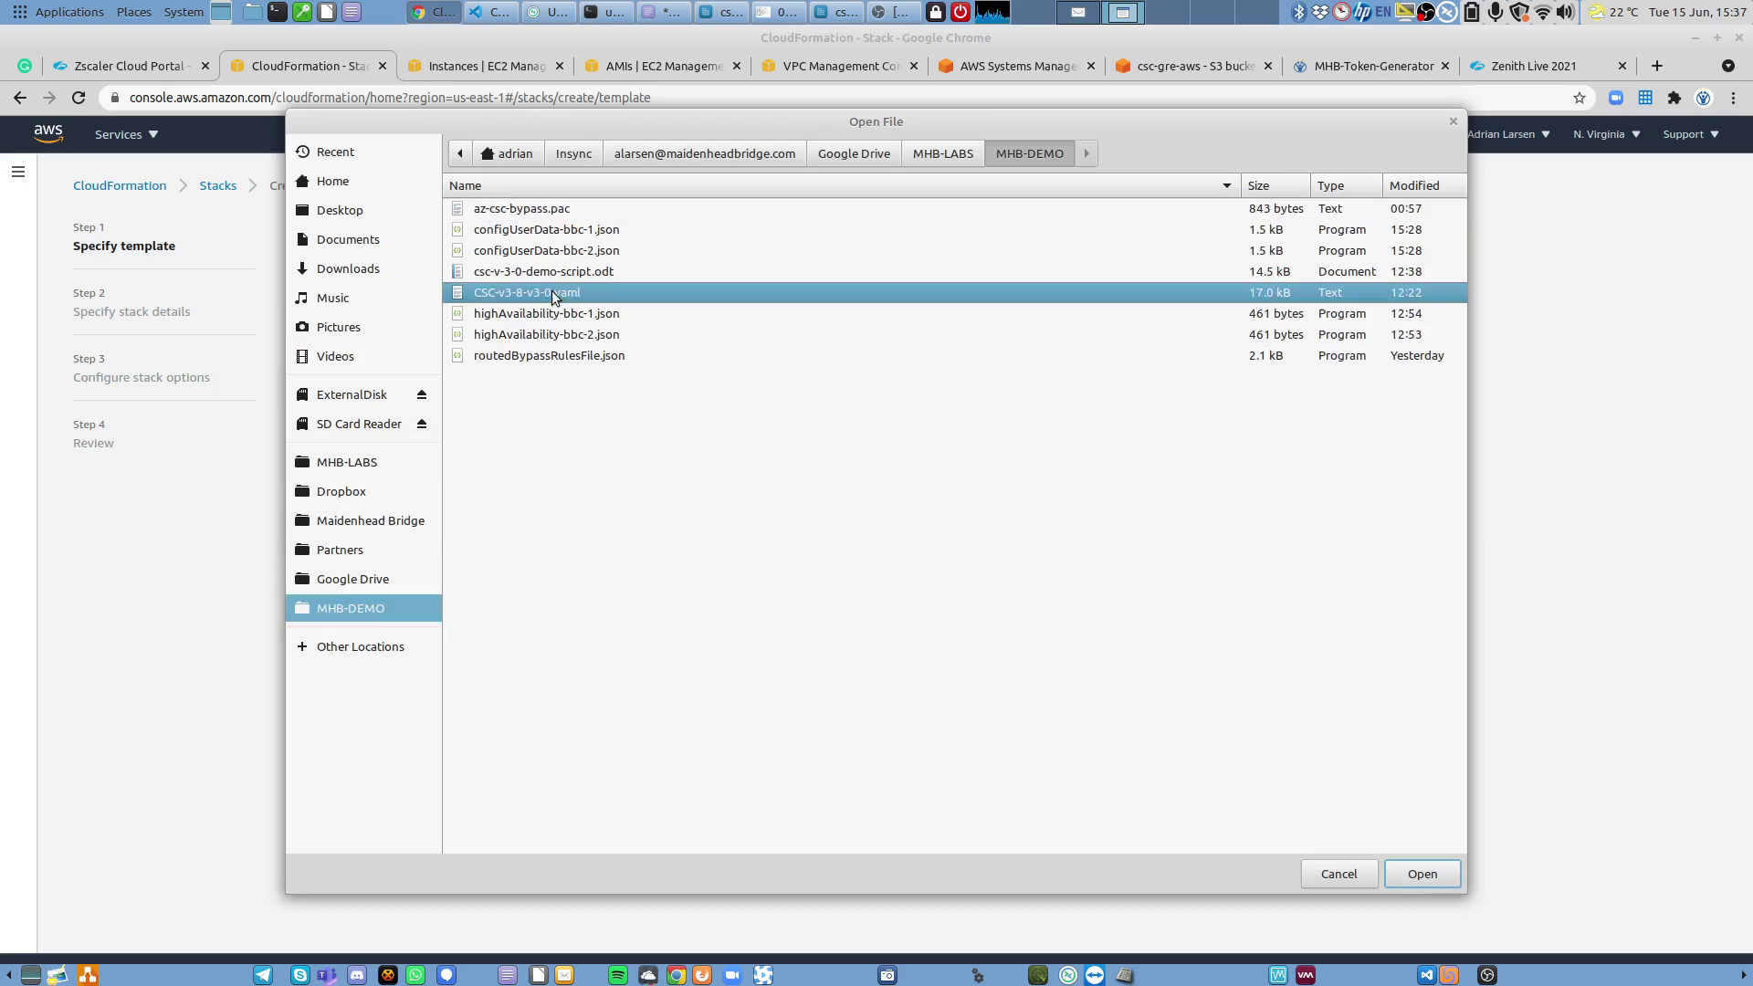
click(1422, 875)
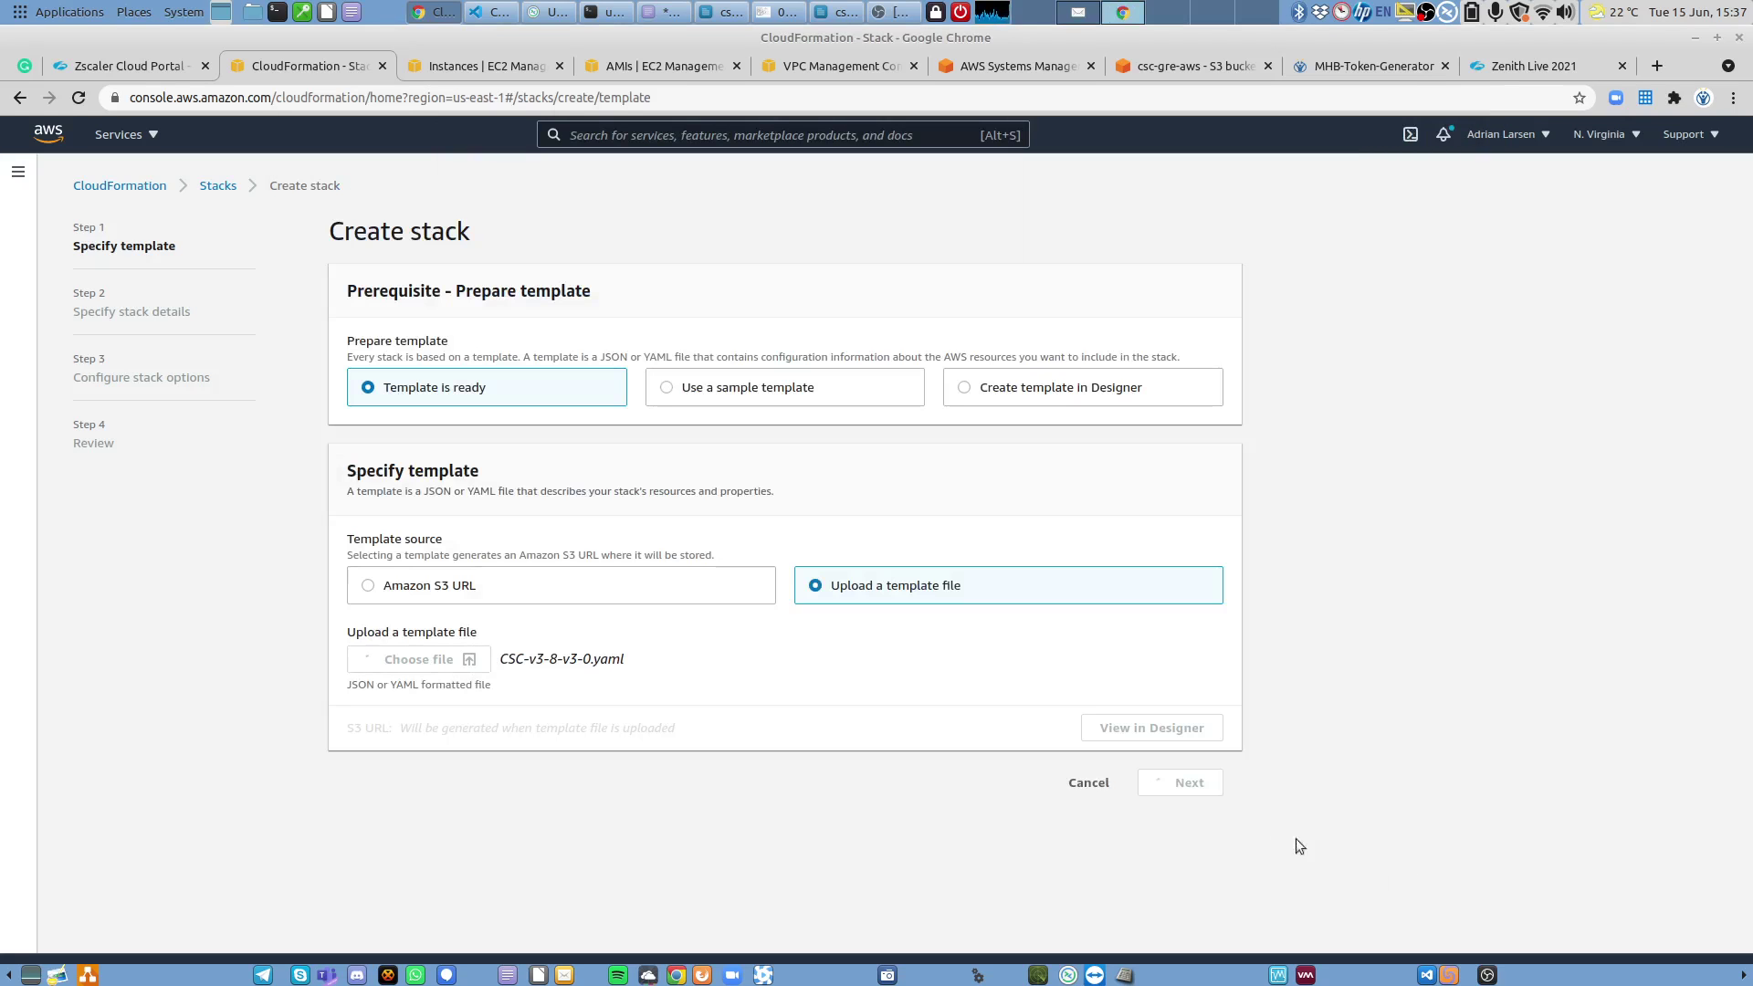
click(1192, 782)
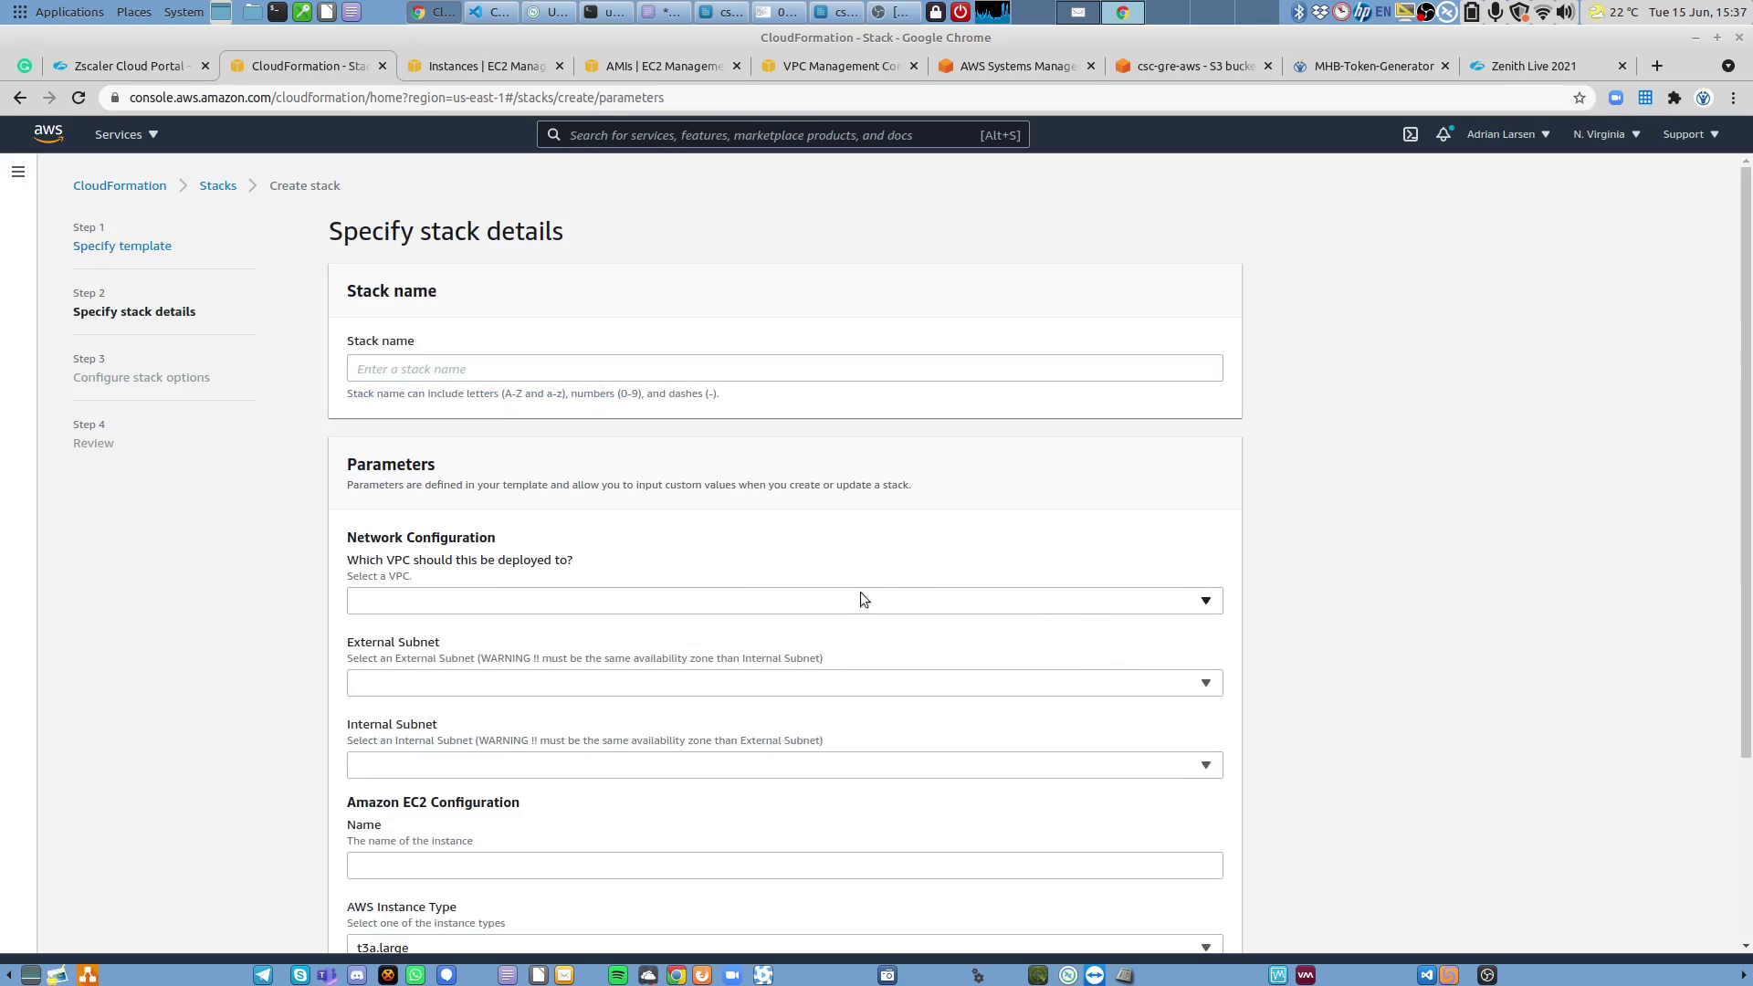
Enter the copied location name aws-3-0-bbc-1aa as both the stack name and the EC2 instance name.
click(403, 371)
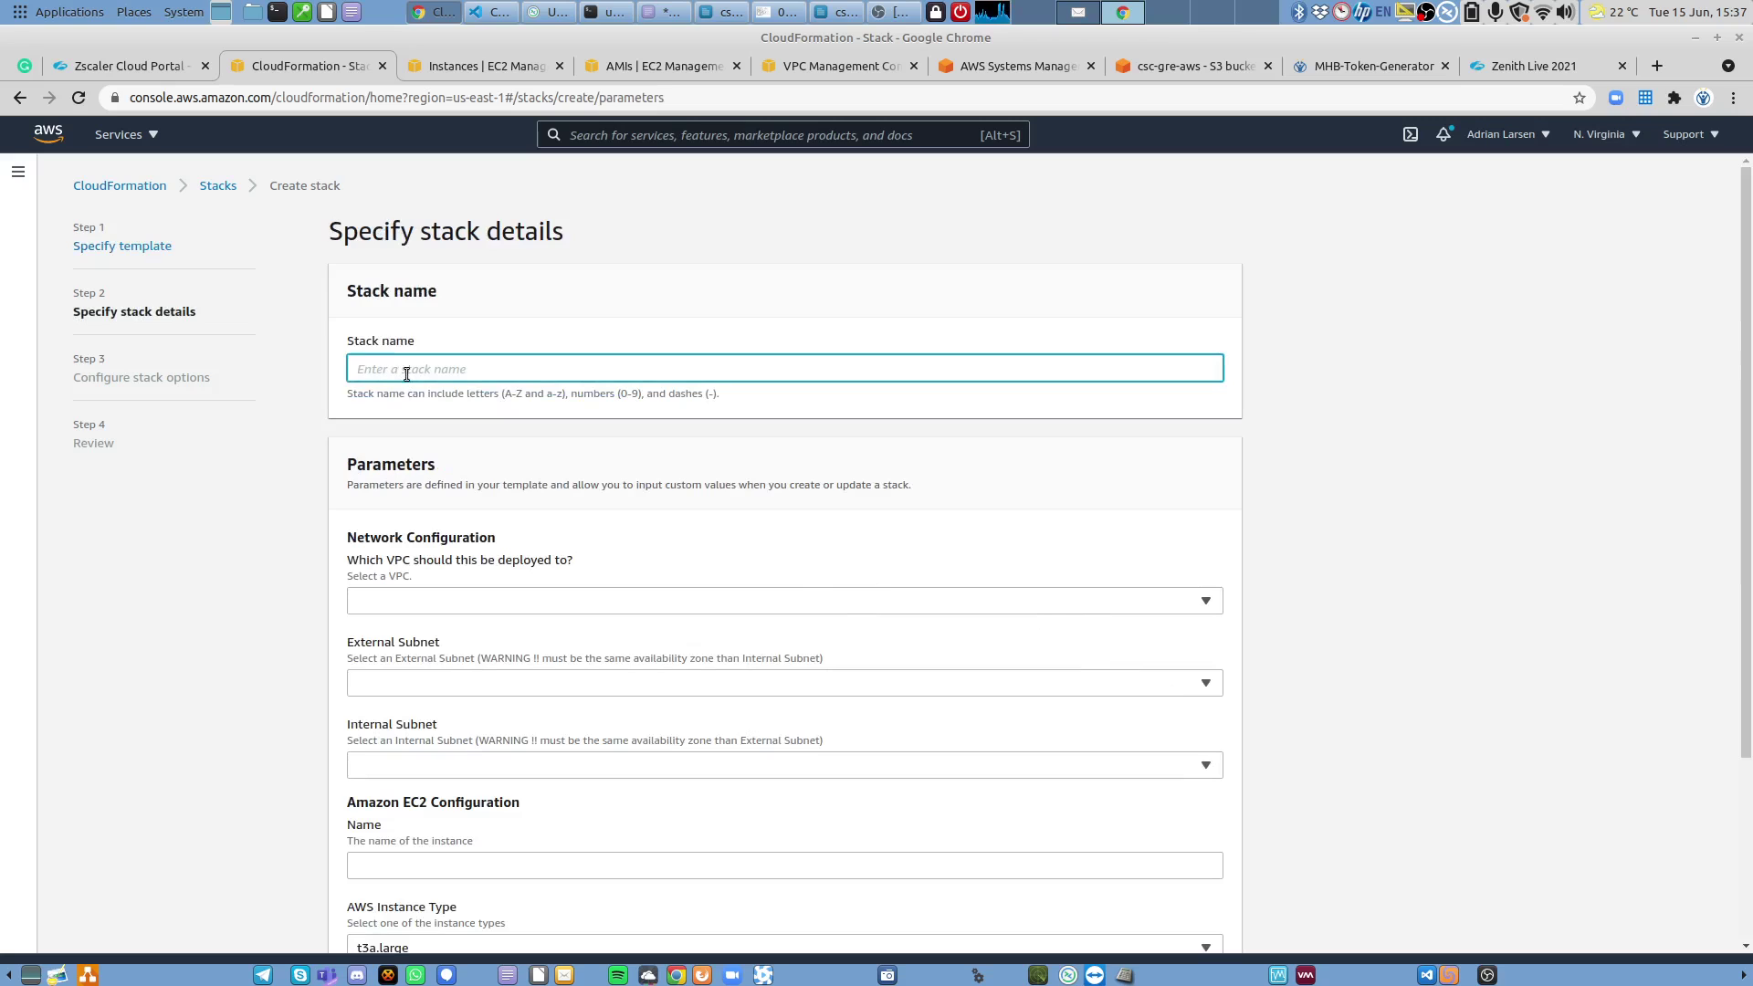
key(ctrl+v)
scroll(289, 487, down, 3)
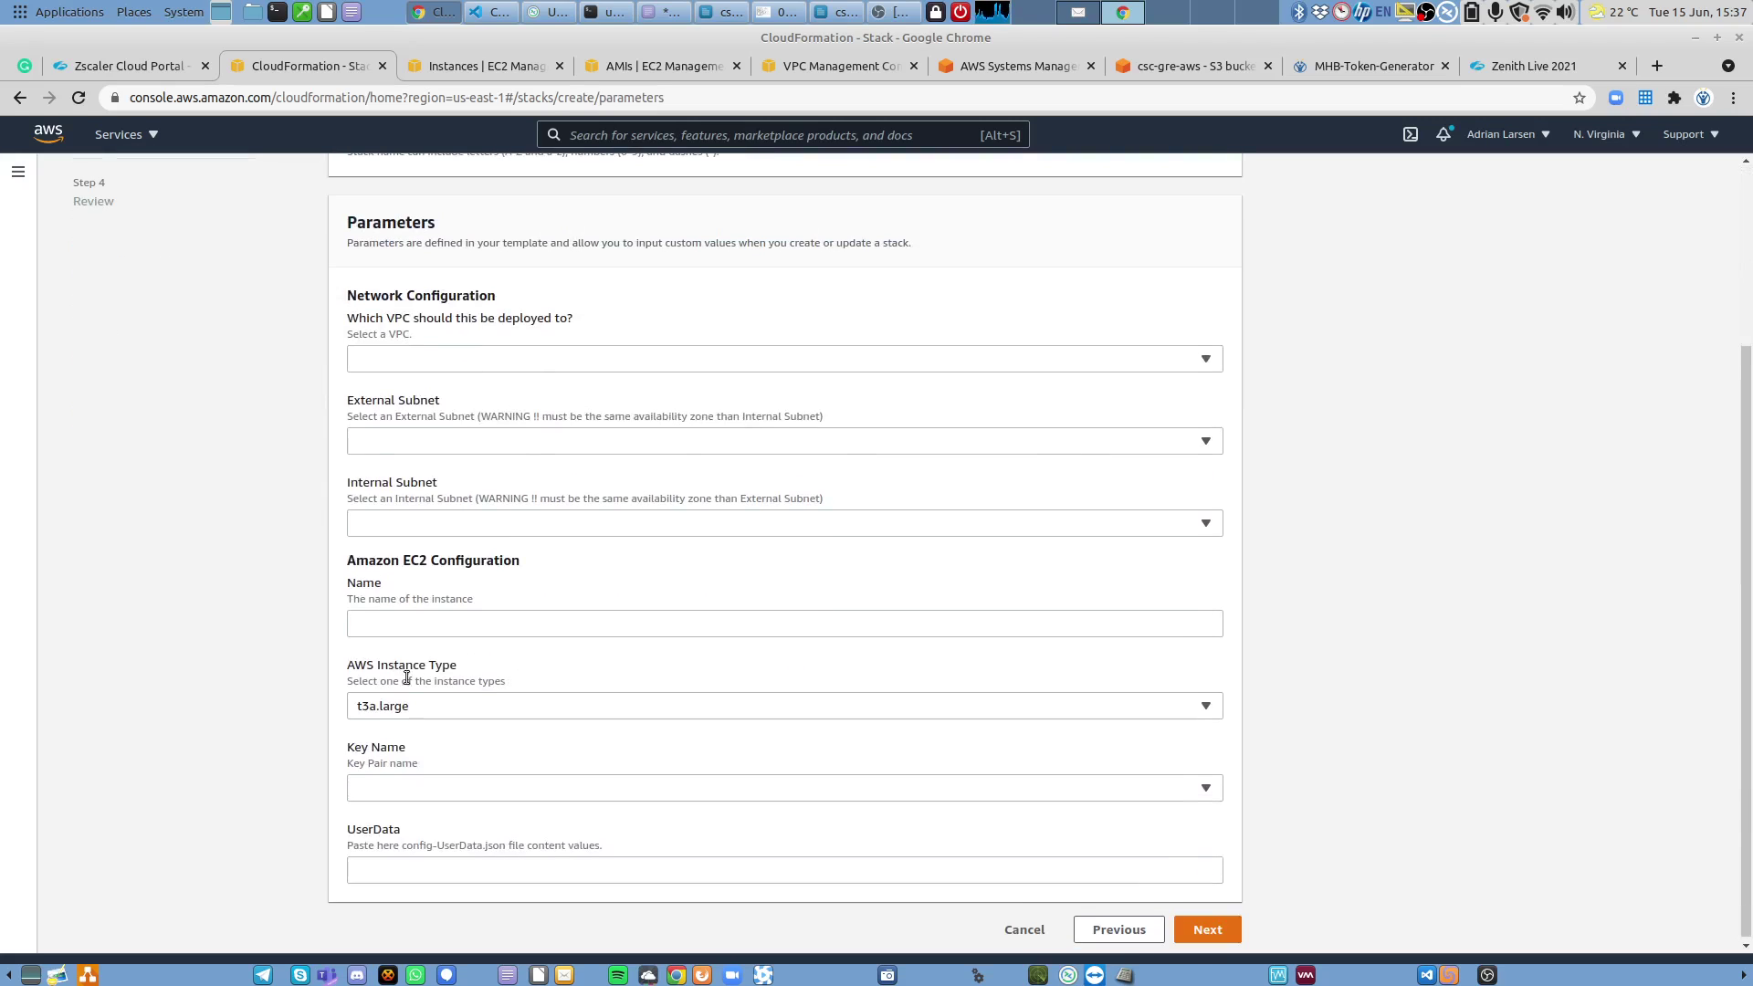
click(413, 626)
key(ctrl+v)
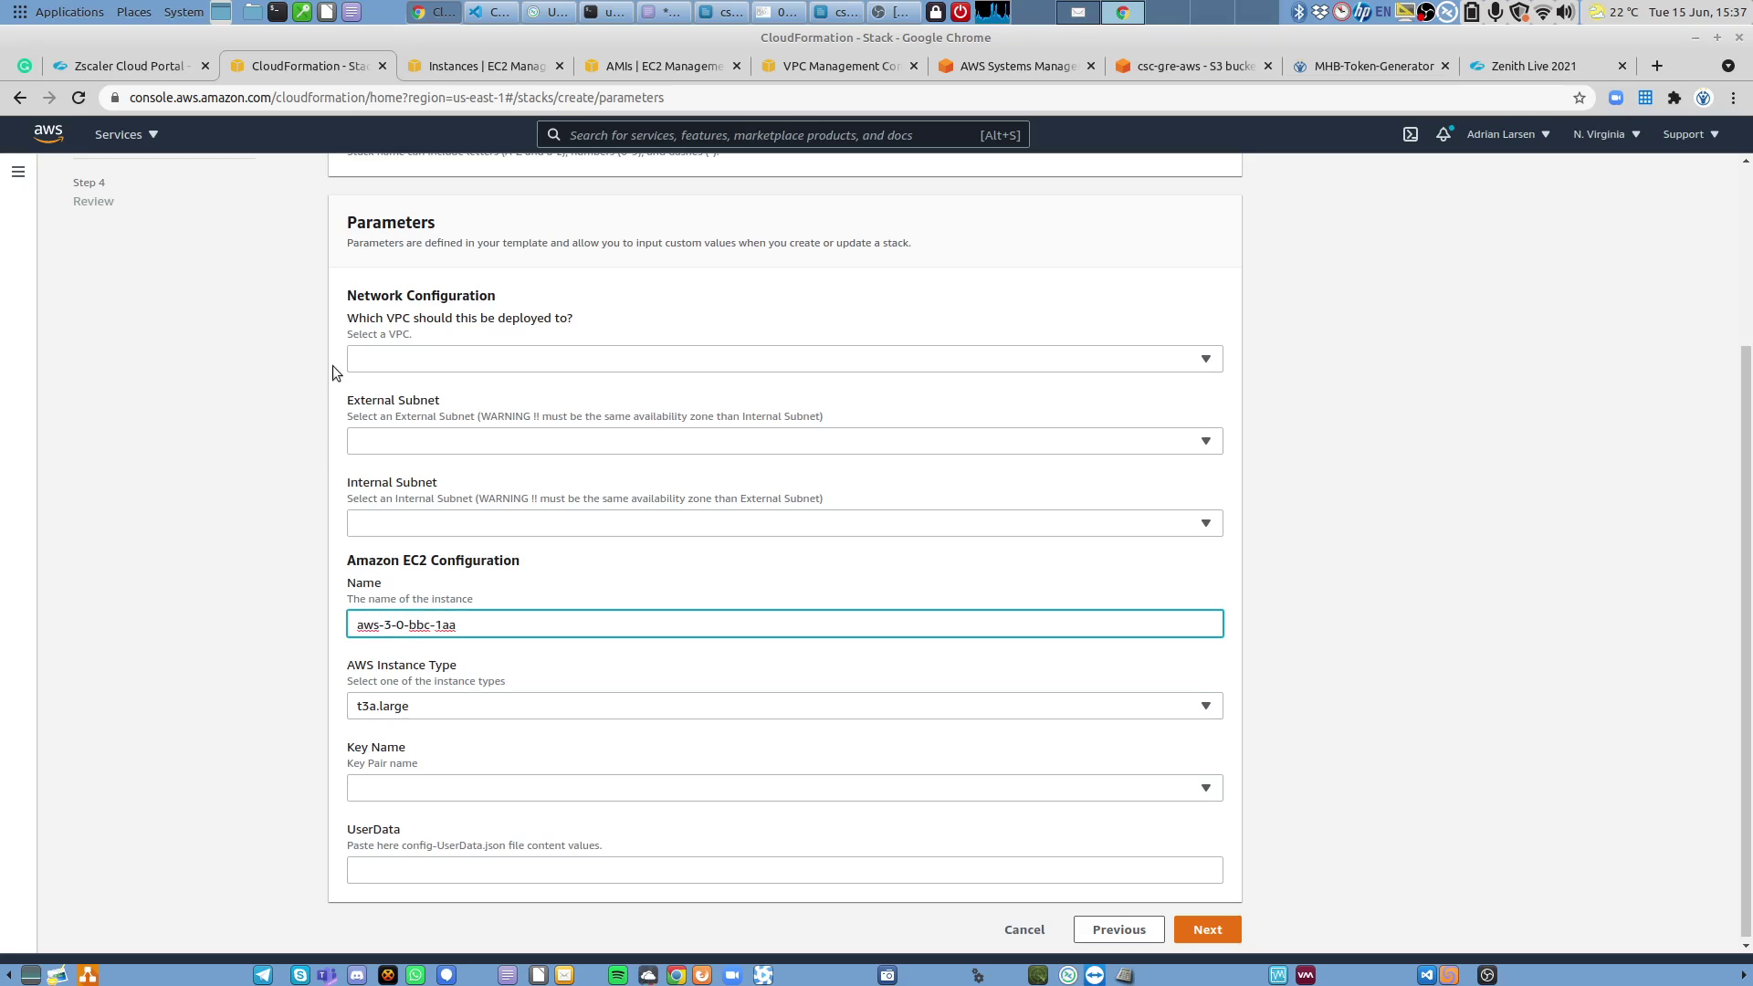
Set the VPC to vpc-0f32a676 (Net 172-31), the external subnet to subnet-818c0ddb (Net-172-31-96) and the internal subnet to subnet-8360ecd9 (net-172-31-200).
scroll(333, 365, up, 2)
click(446, 500)
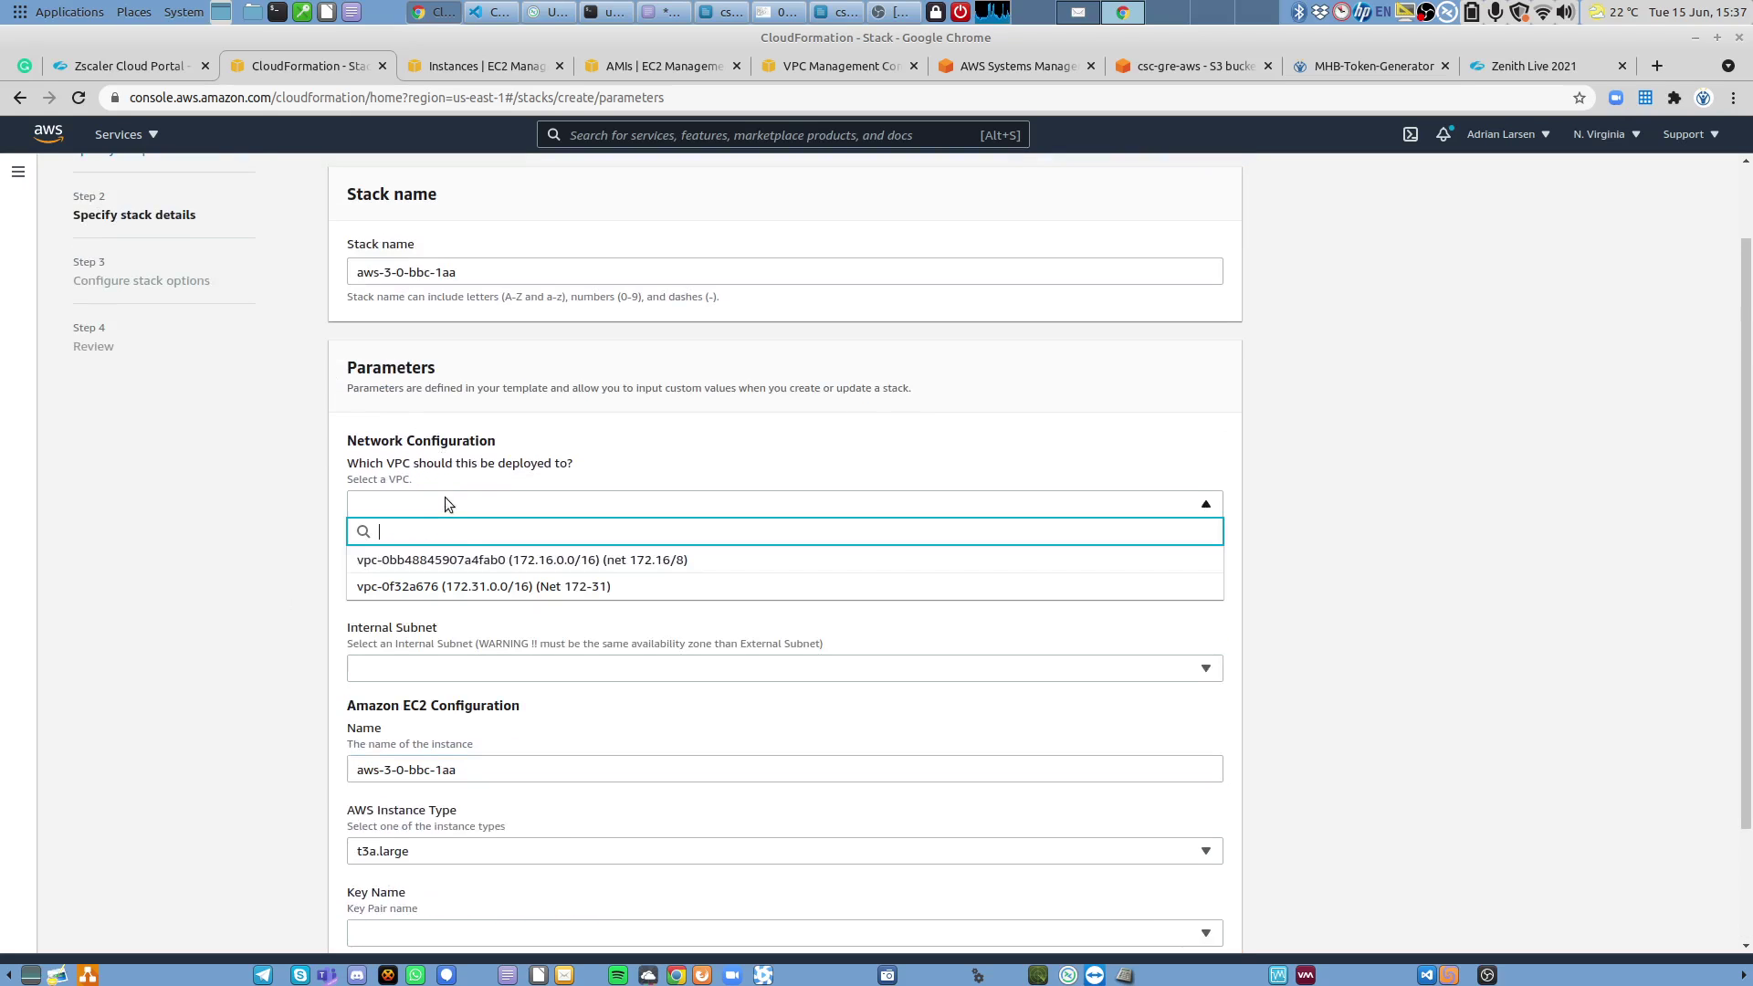
click(490, 587)
click(501, 584)
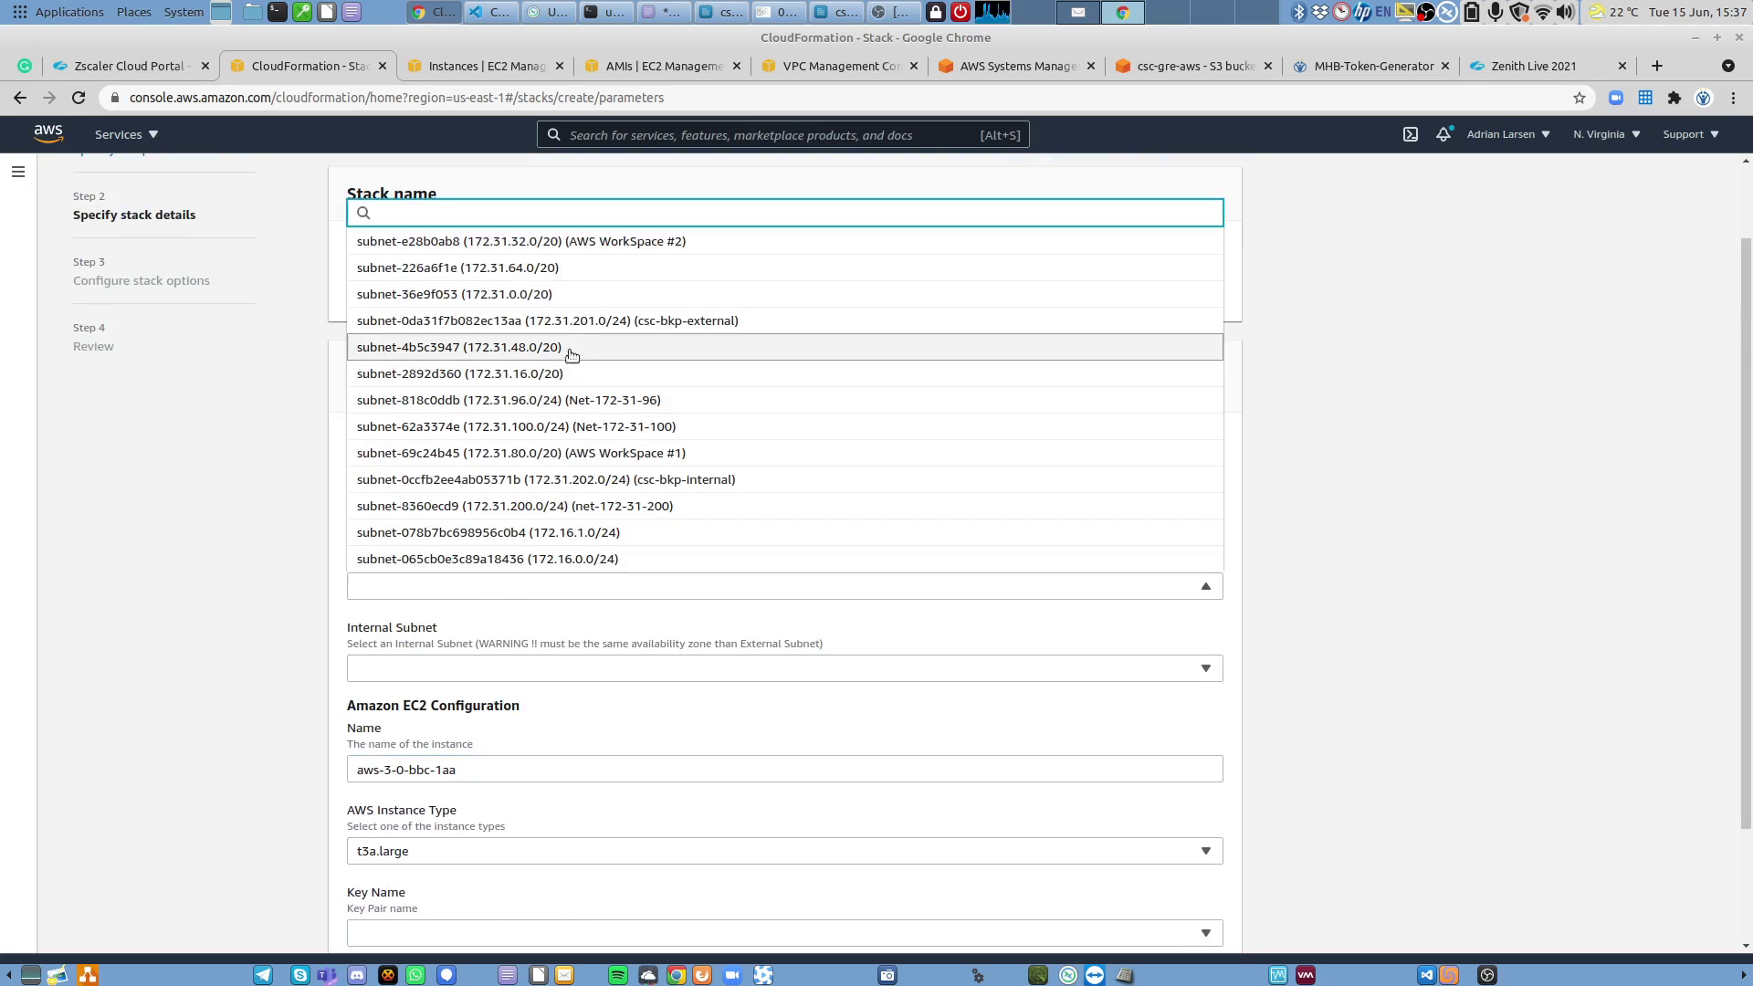
click(582, 400)
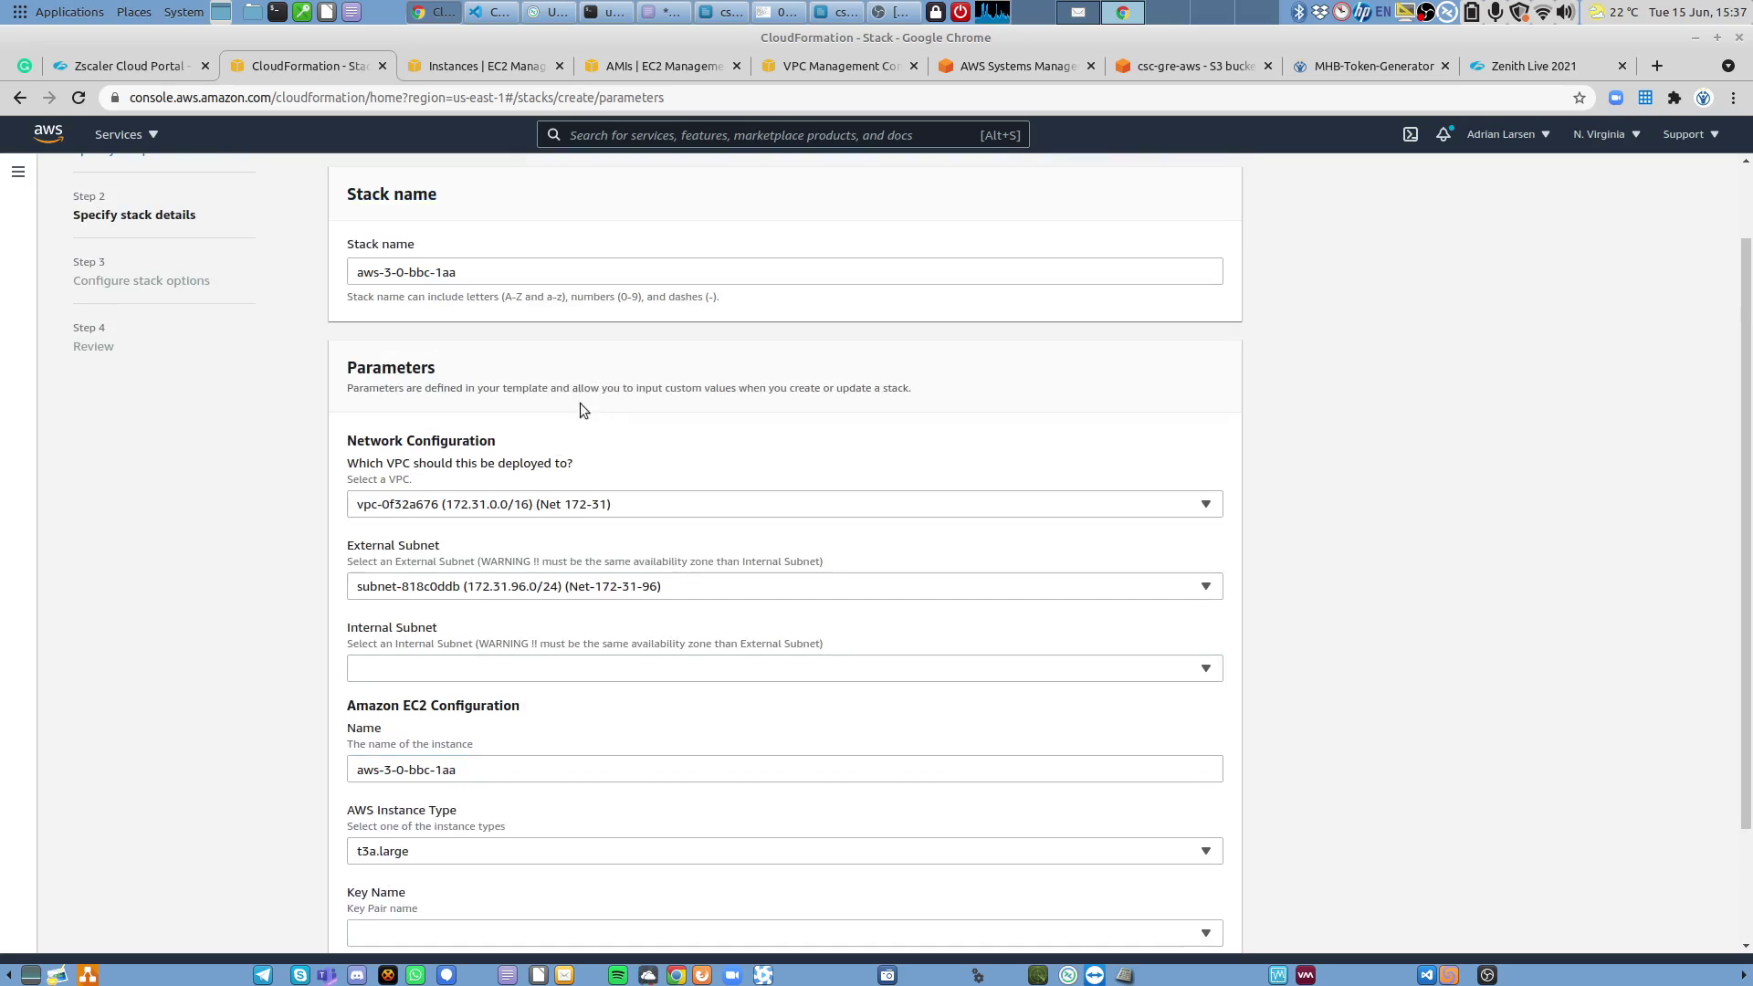
click(601, 669)
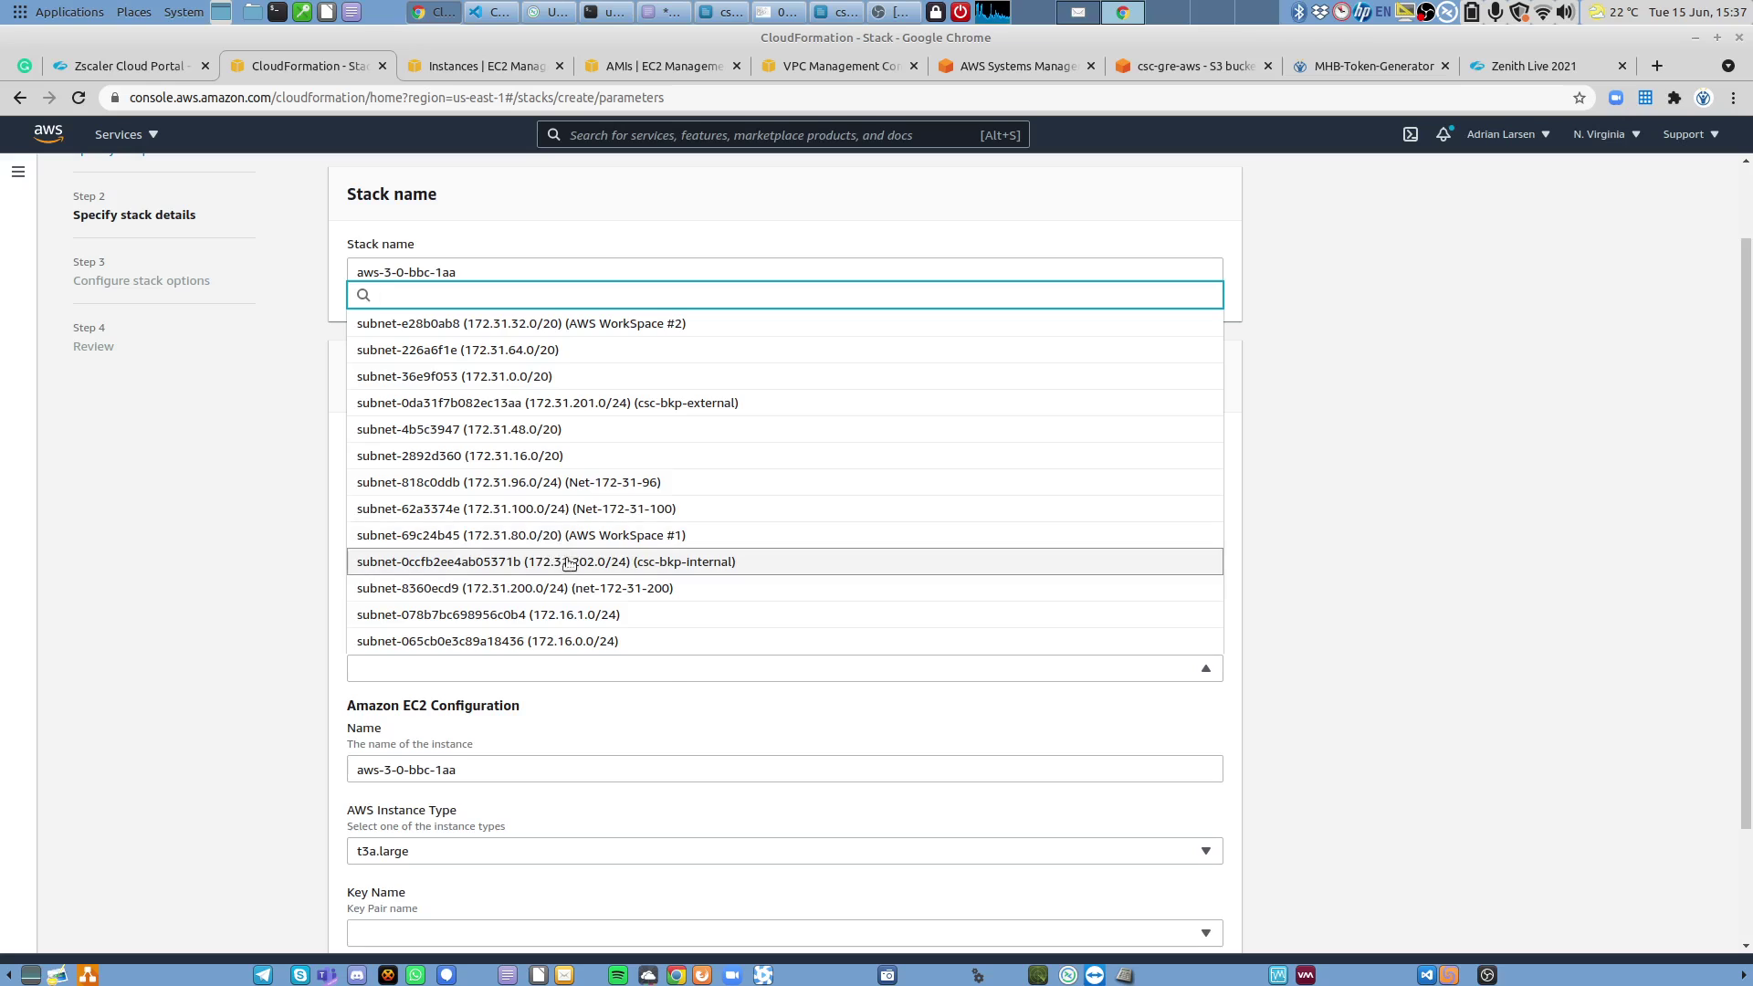
click(574, 590)
Set the AWS instance type to t3a.small and the key pair to us-east-key.
scroll(1366, 588, down, 2)
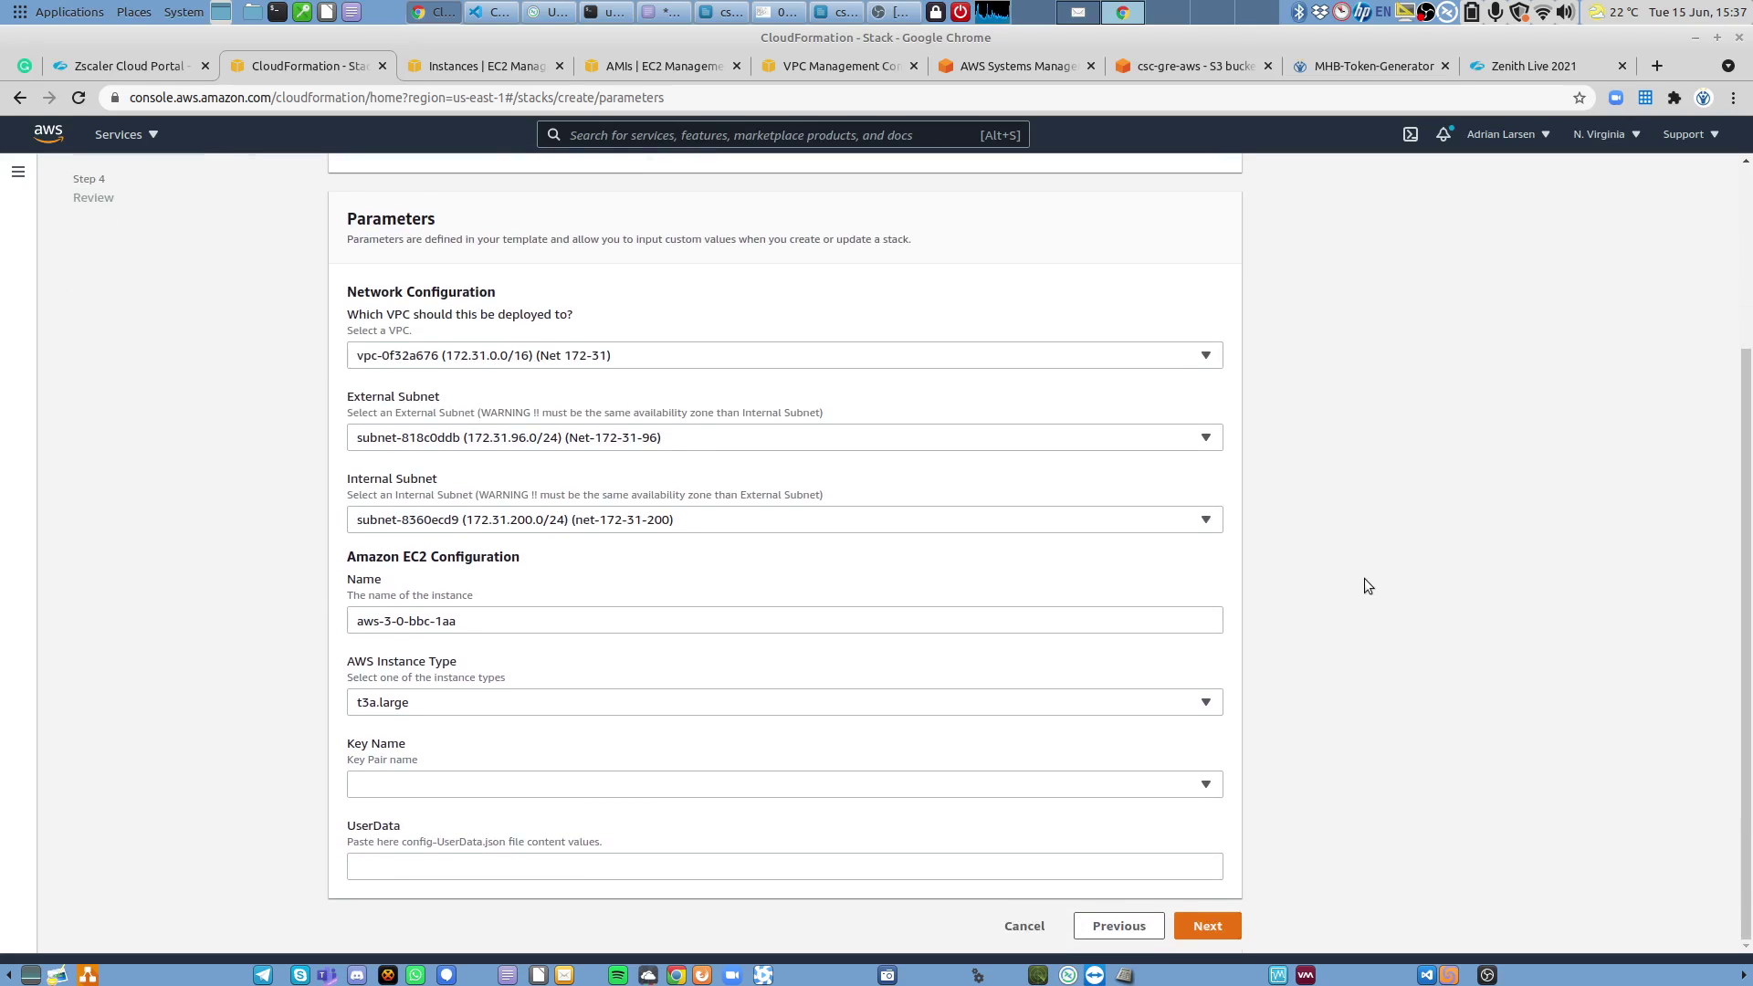
click(440, 711)
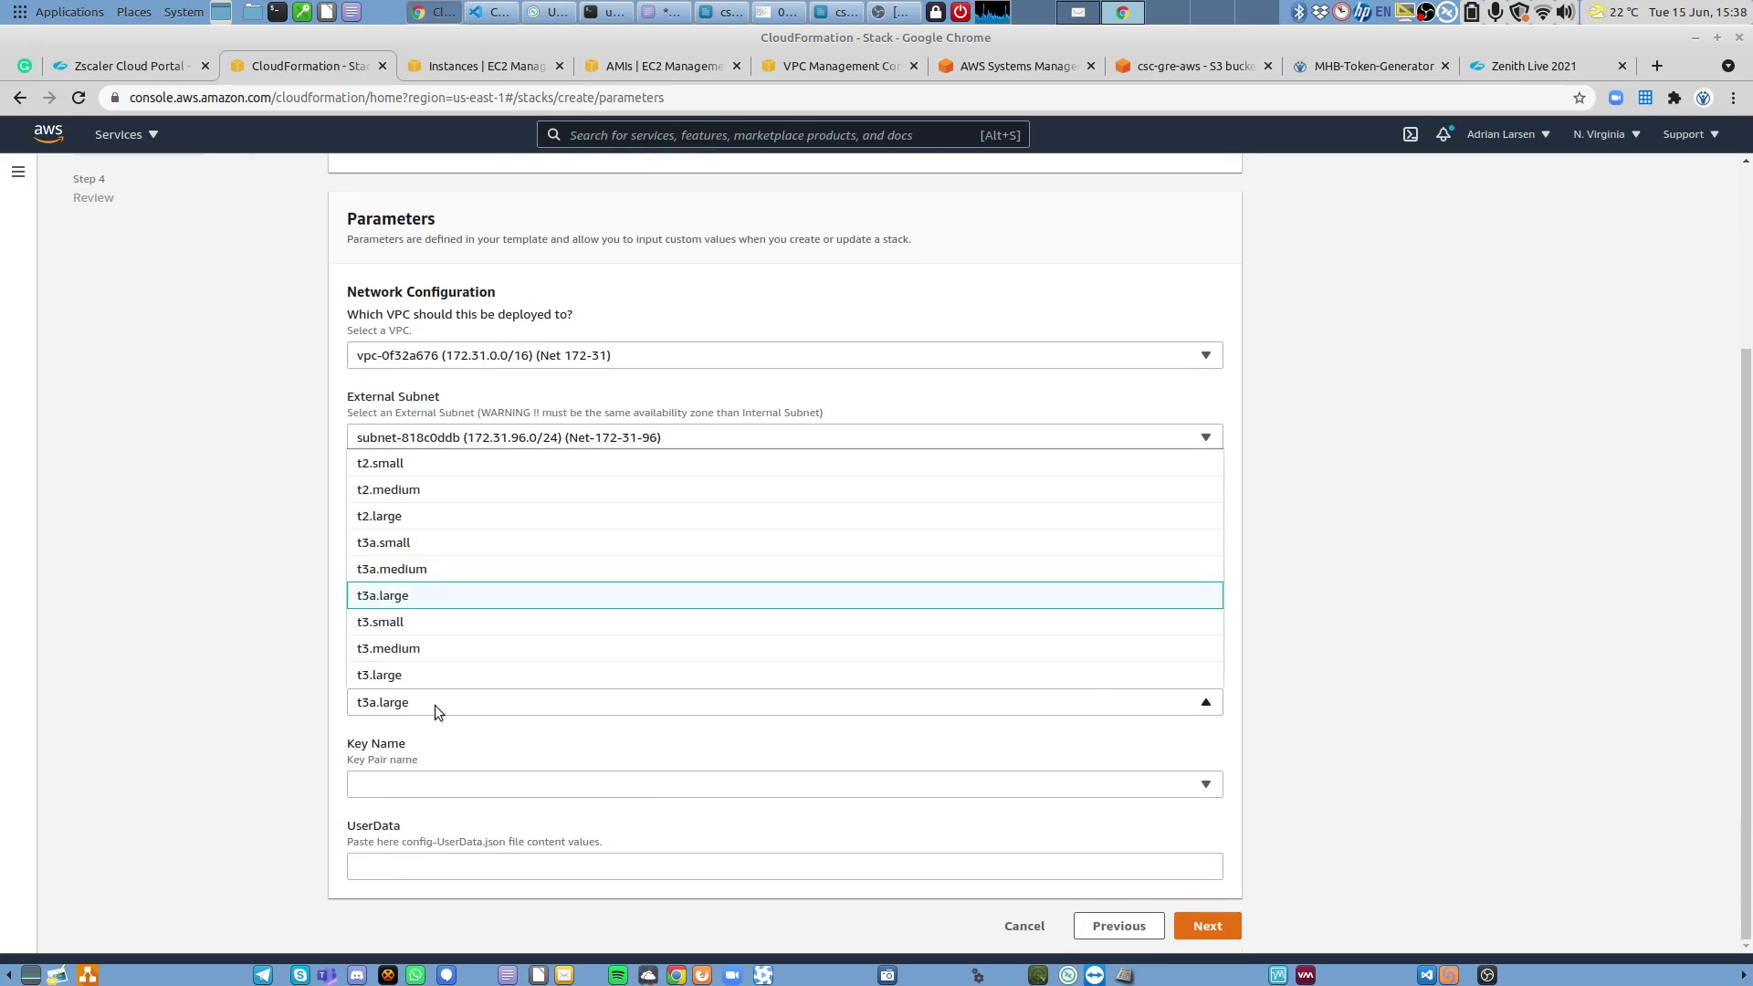
click(385, 548)
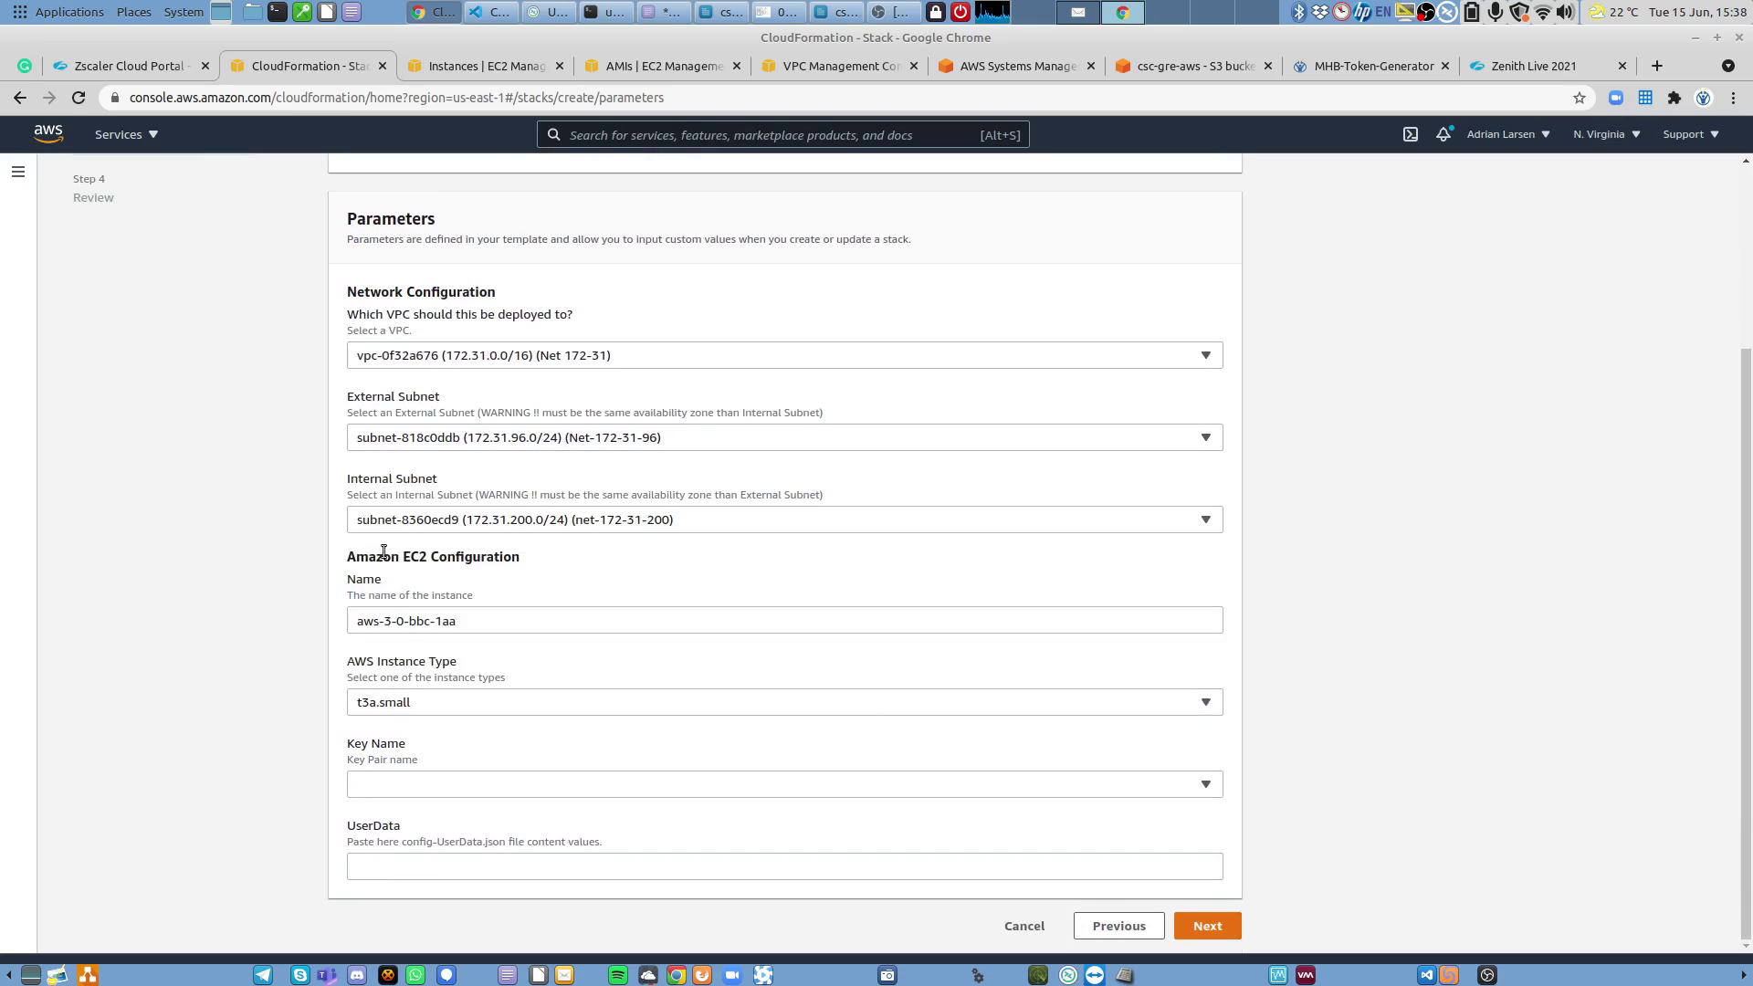
click(442, 787)
click(427, 755)
Copy the whole content of configUserData-bbc-1.json, including its API token and activation code, into the stack's UserData parameter.
click(394, 866)
click(488, 11)
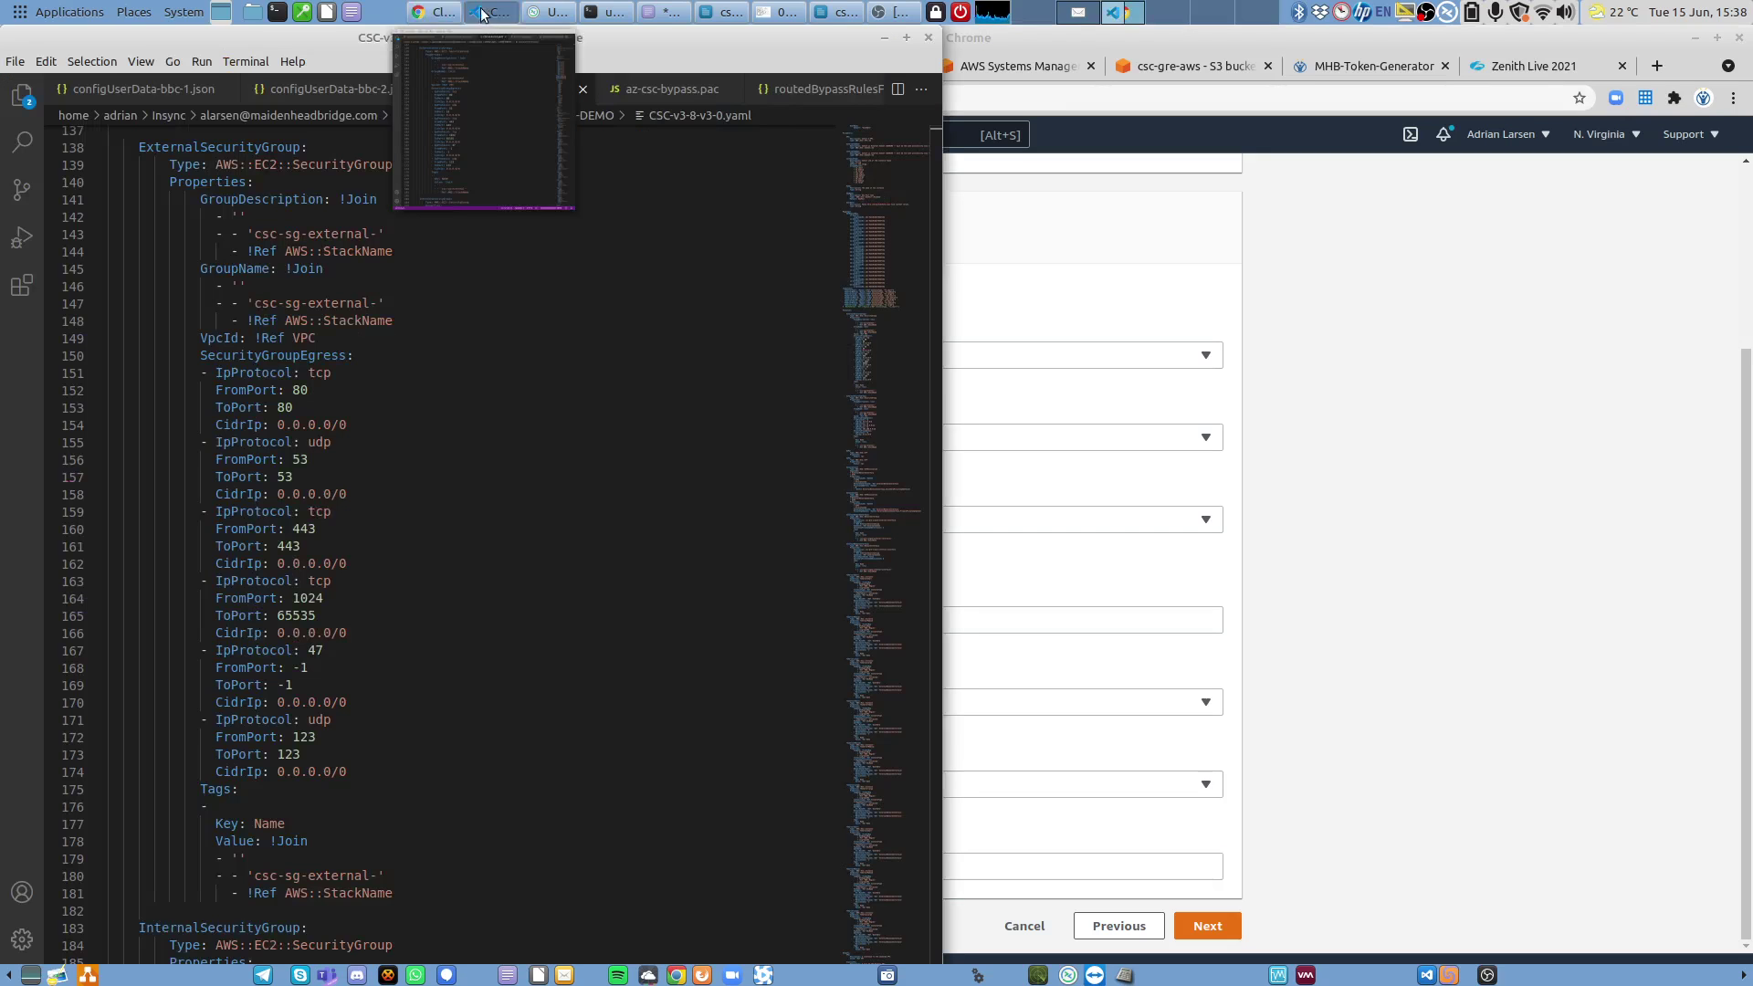
click(149, 88)
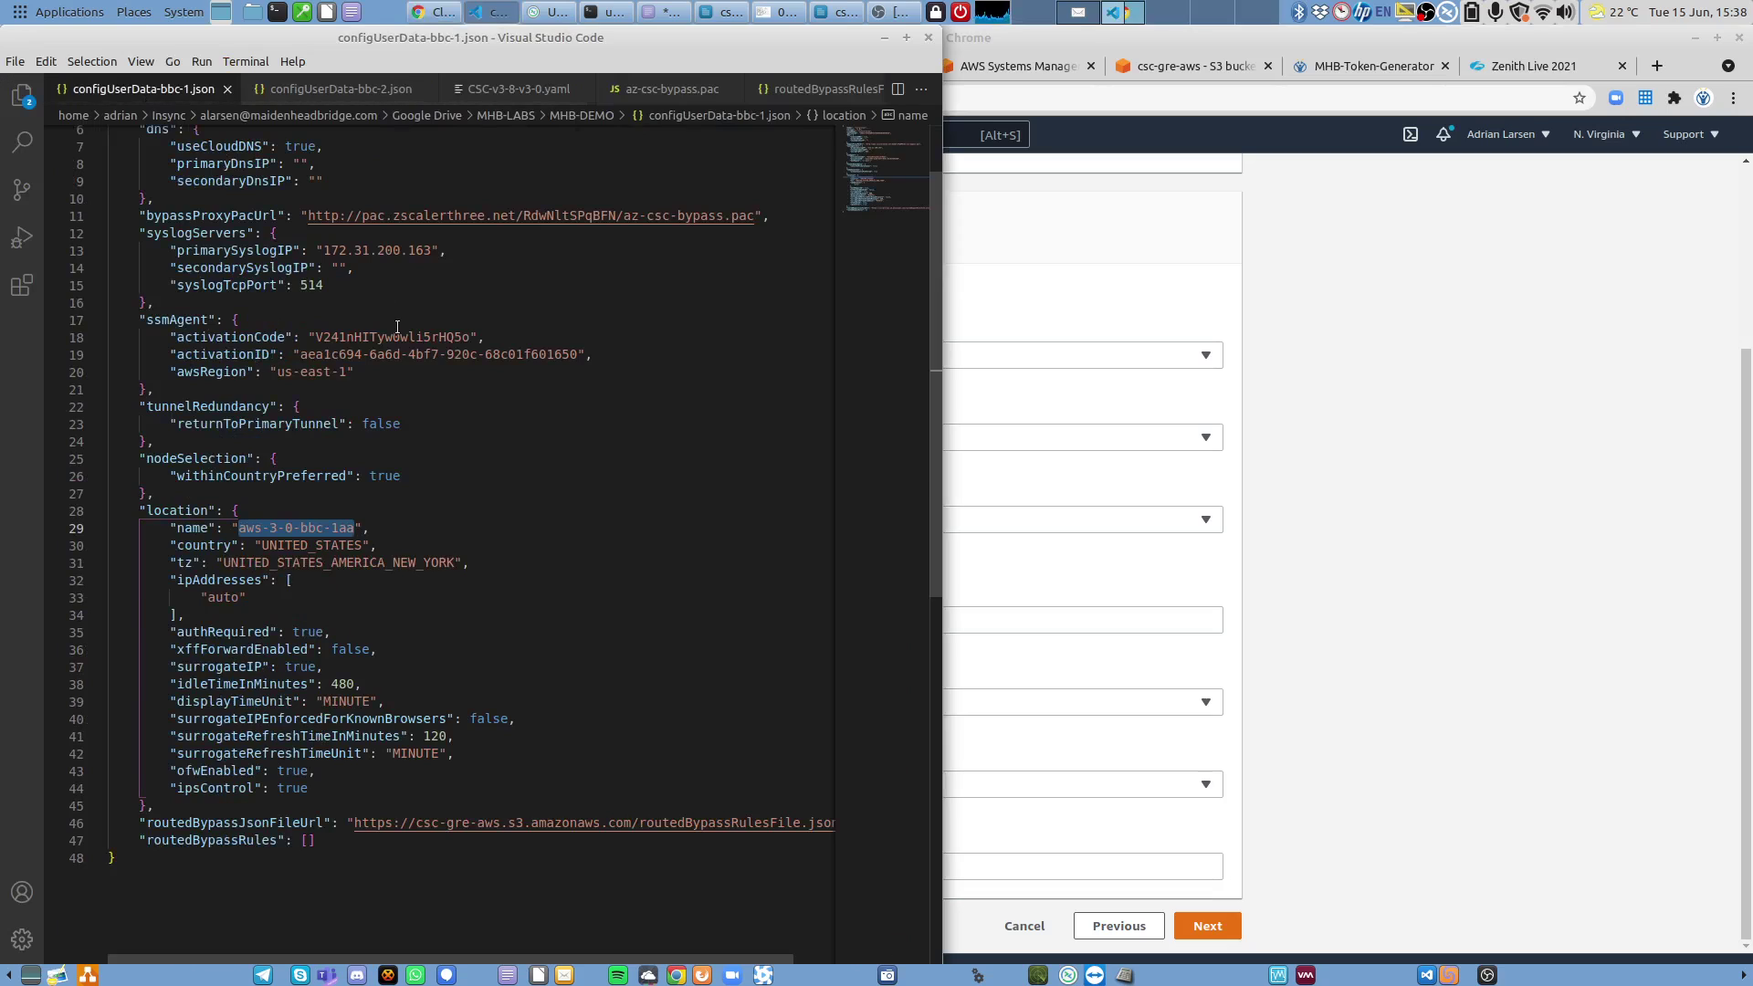
key(ctrl+a)
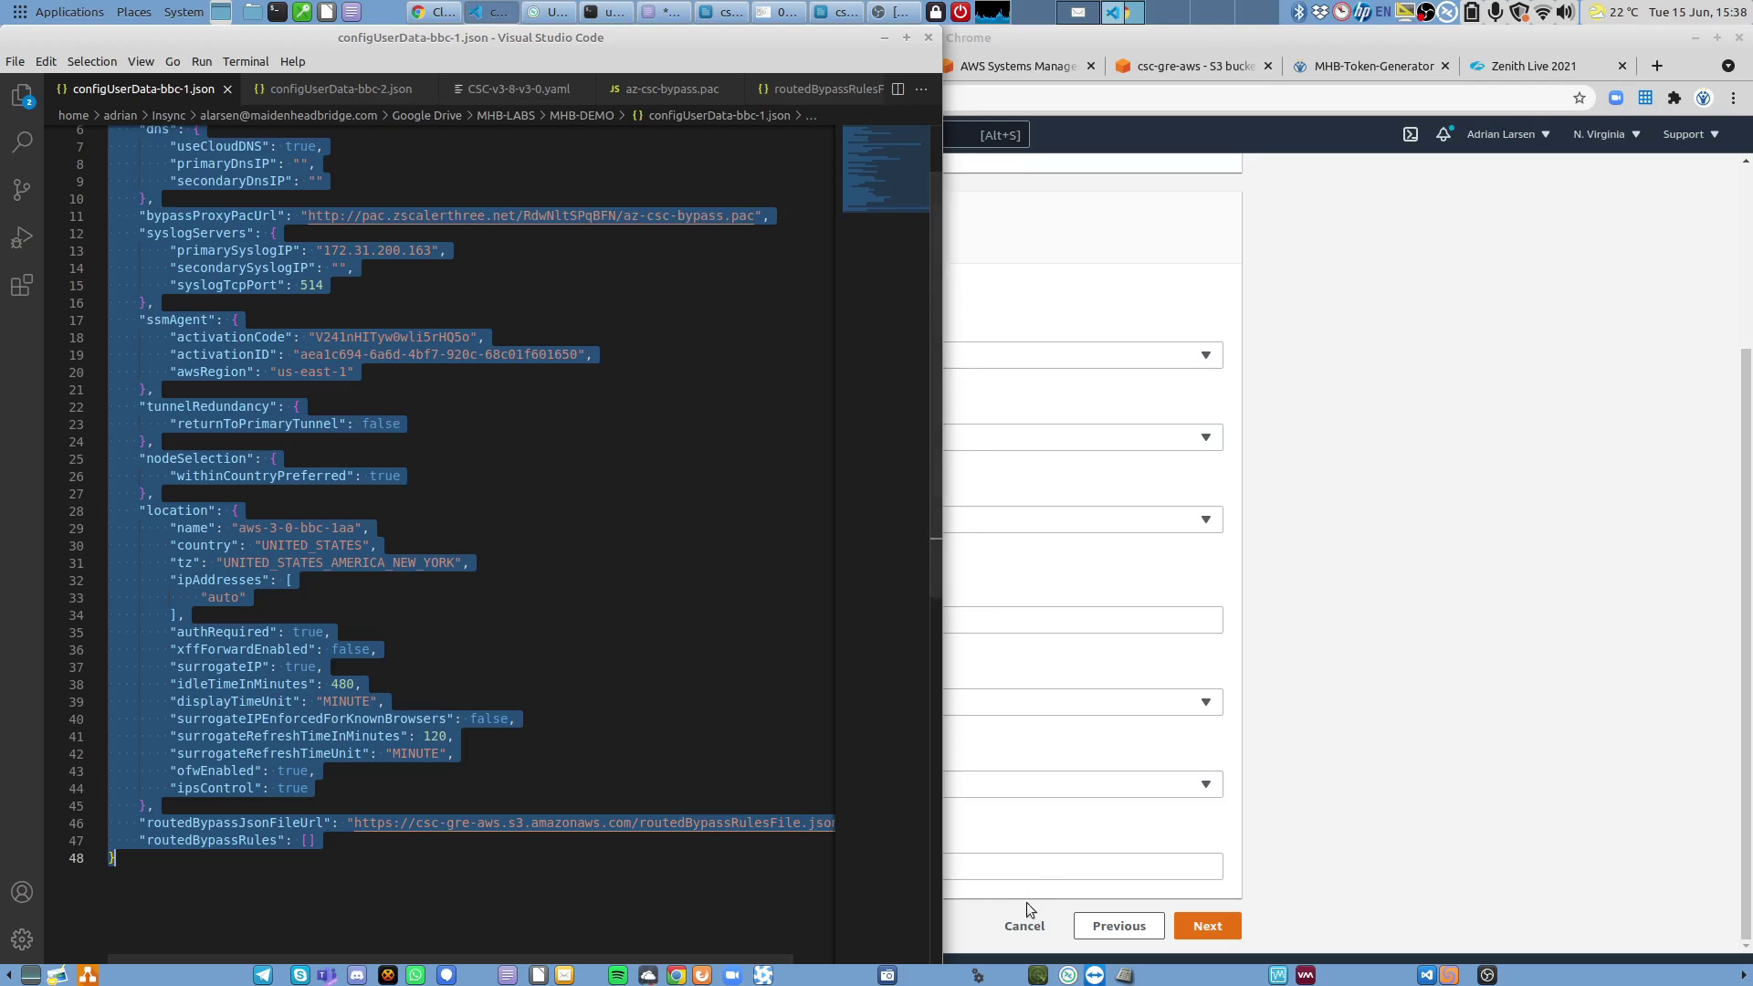
click(1021, 867)
key(ctrl+v)
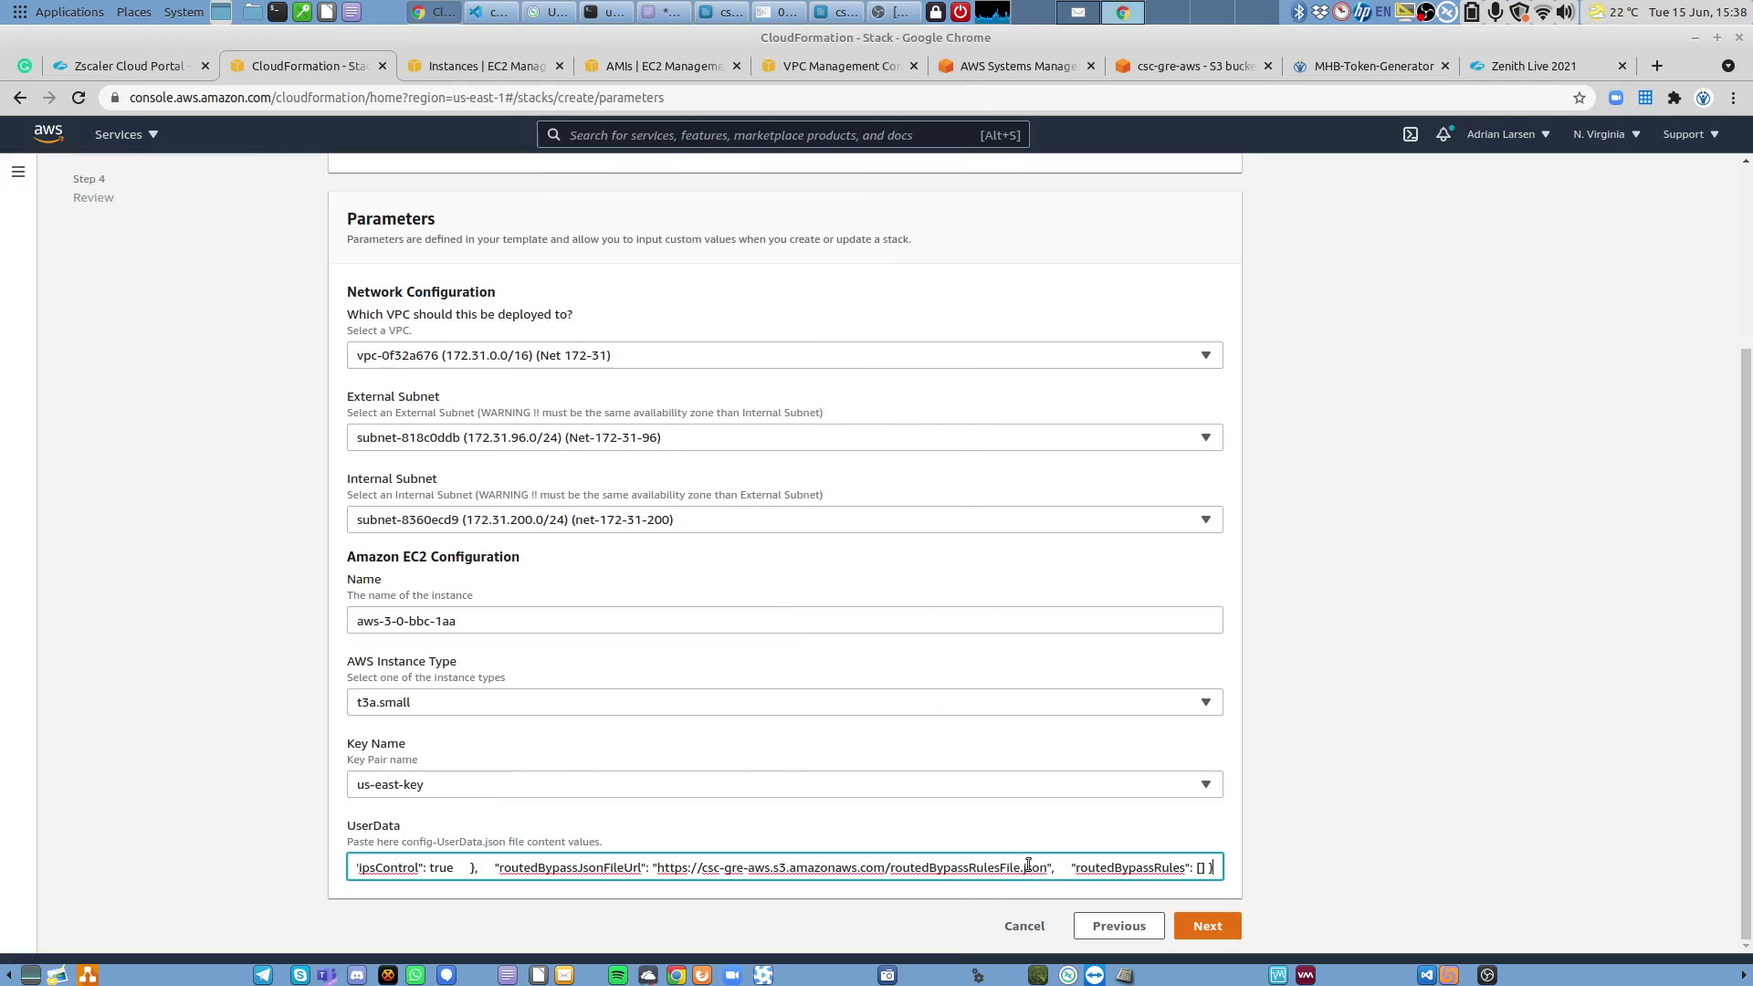
Keep the default stack options, go through the review of aws-3-0-bbc-1aa and create the stack.
click(1209, 926)
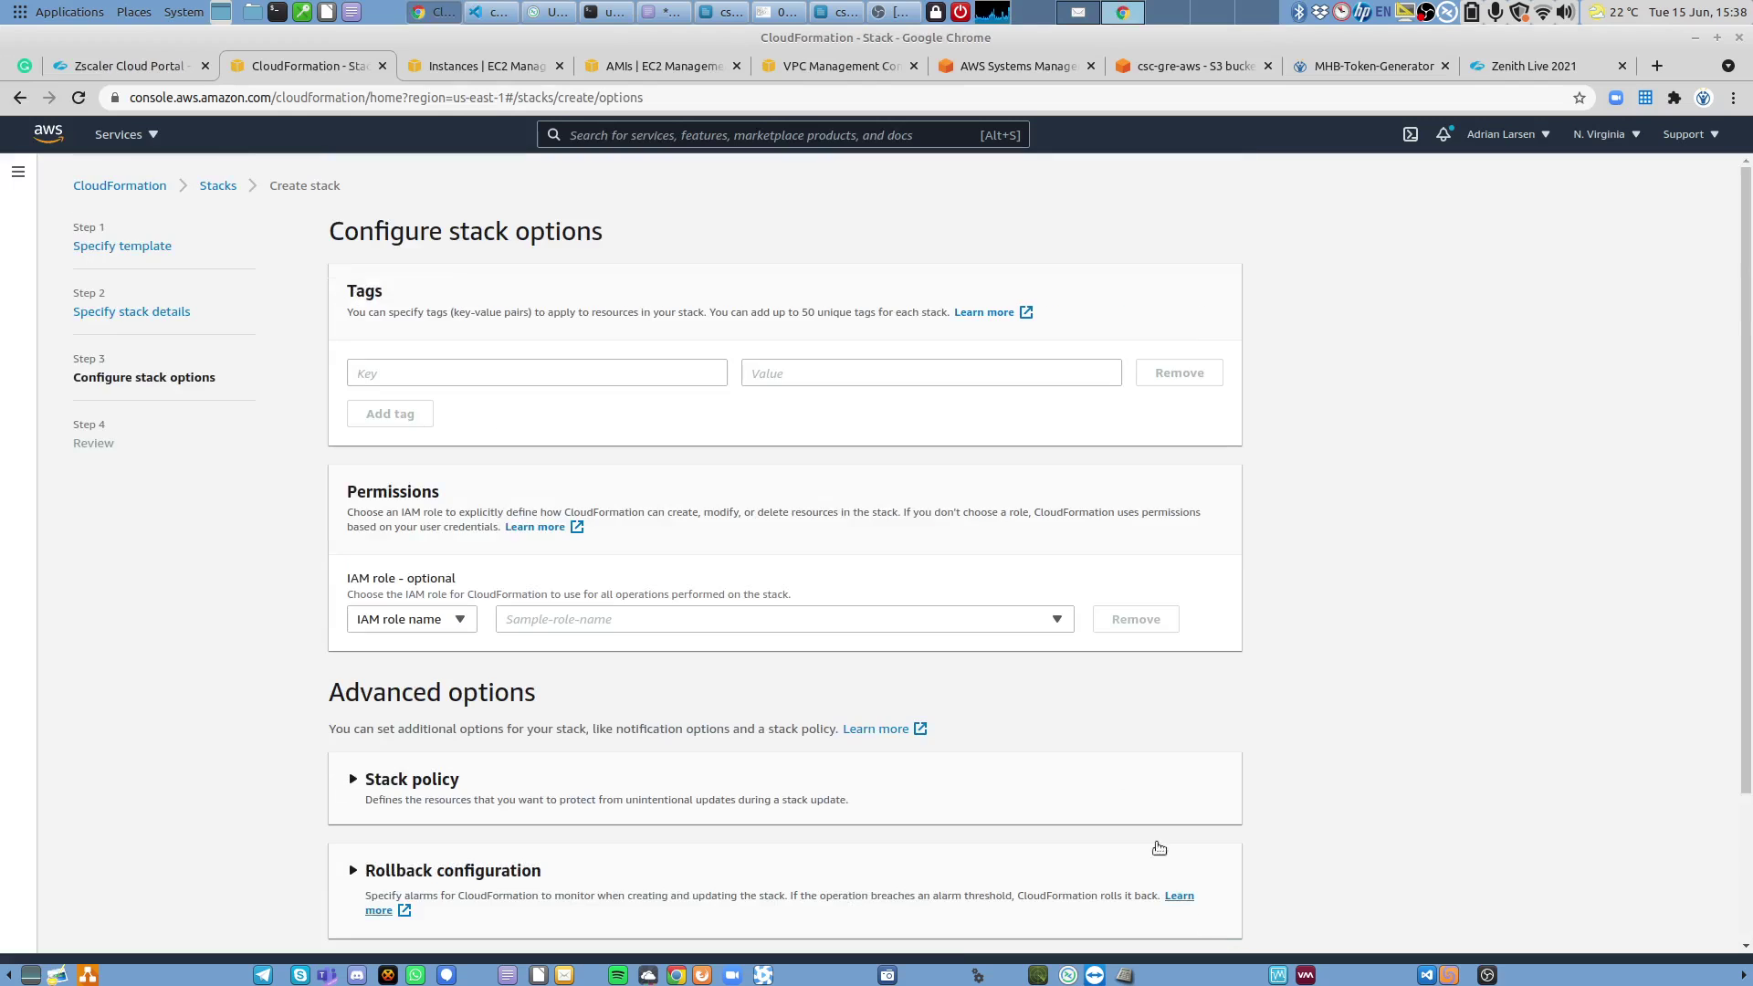
scroll(1055, 676, down, 3)
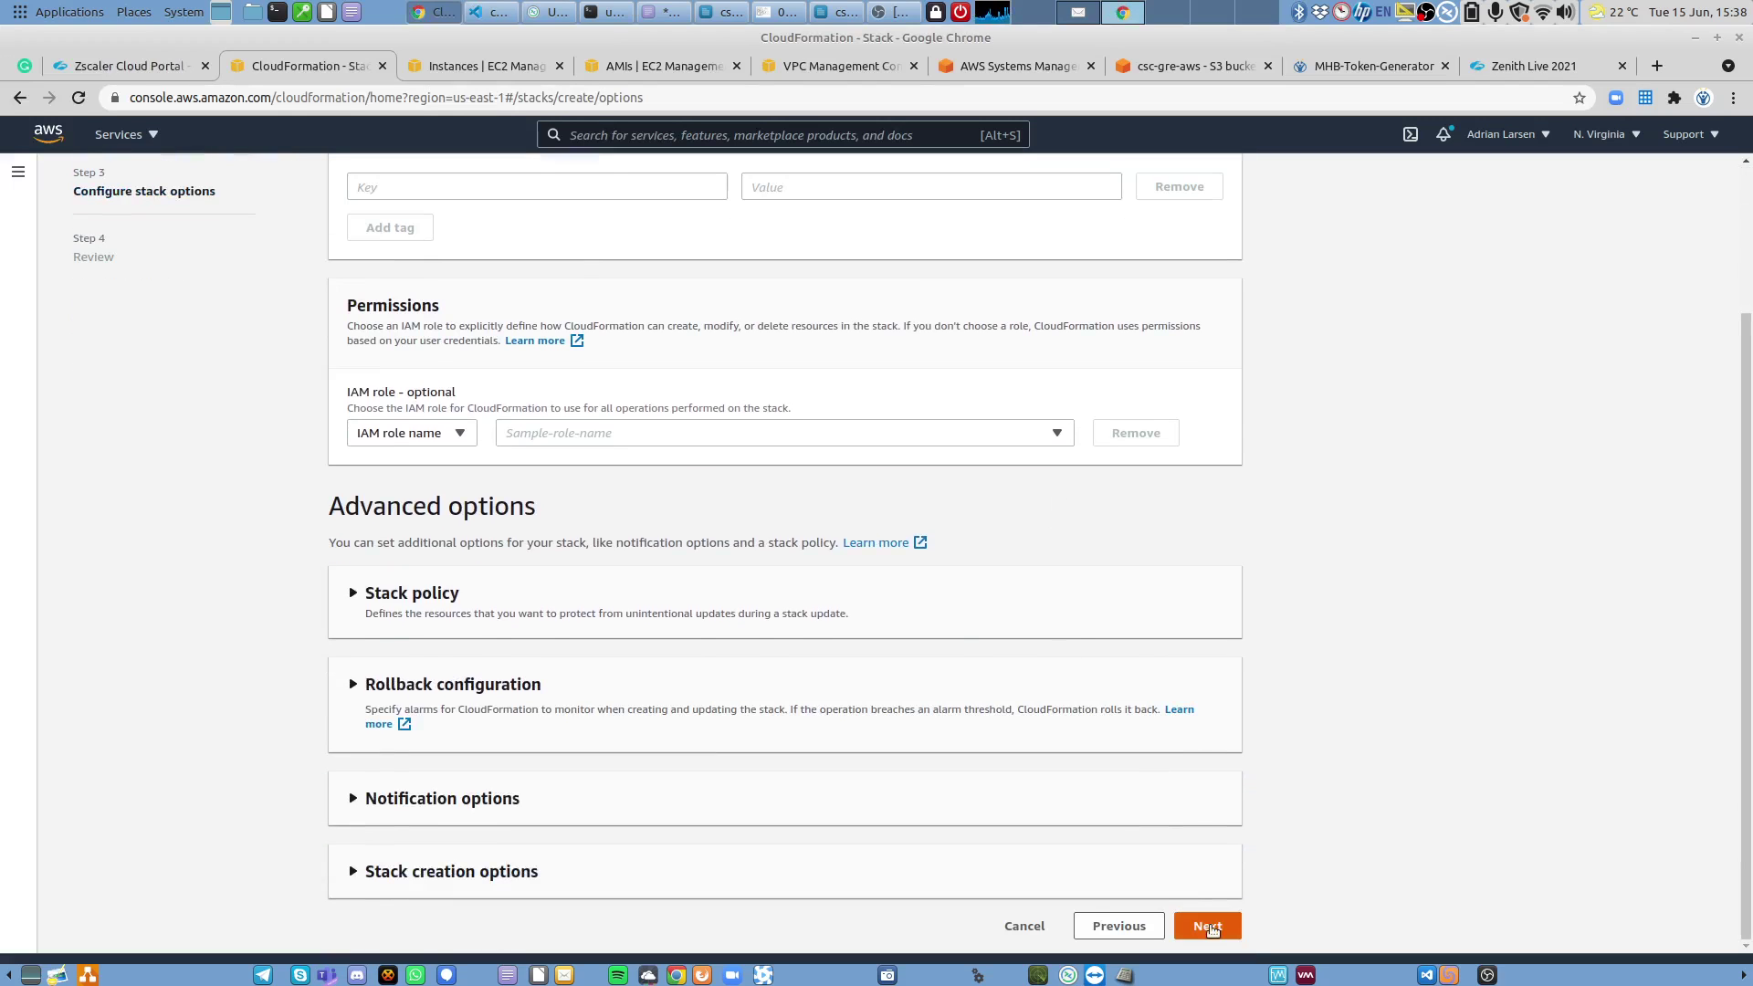
click(1207, 926)
scroll(1003, 625, down, 8)
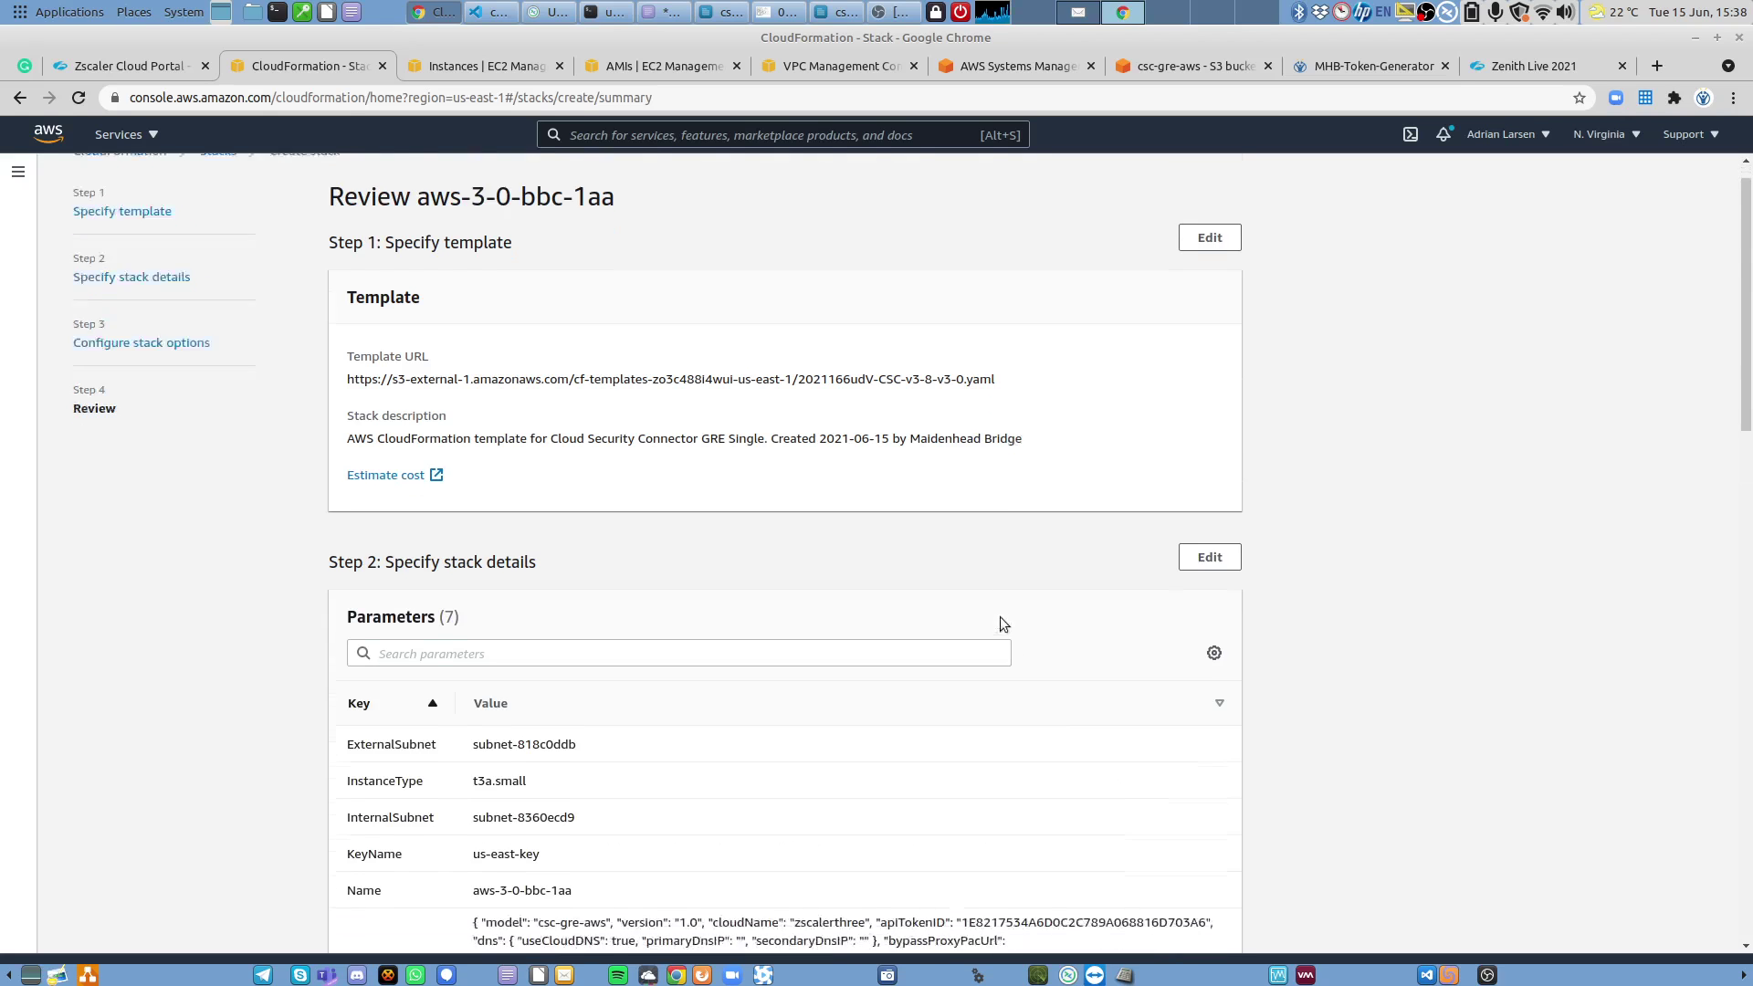
scroll(884, 383, down, 9)
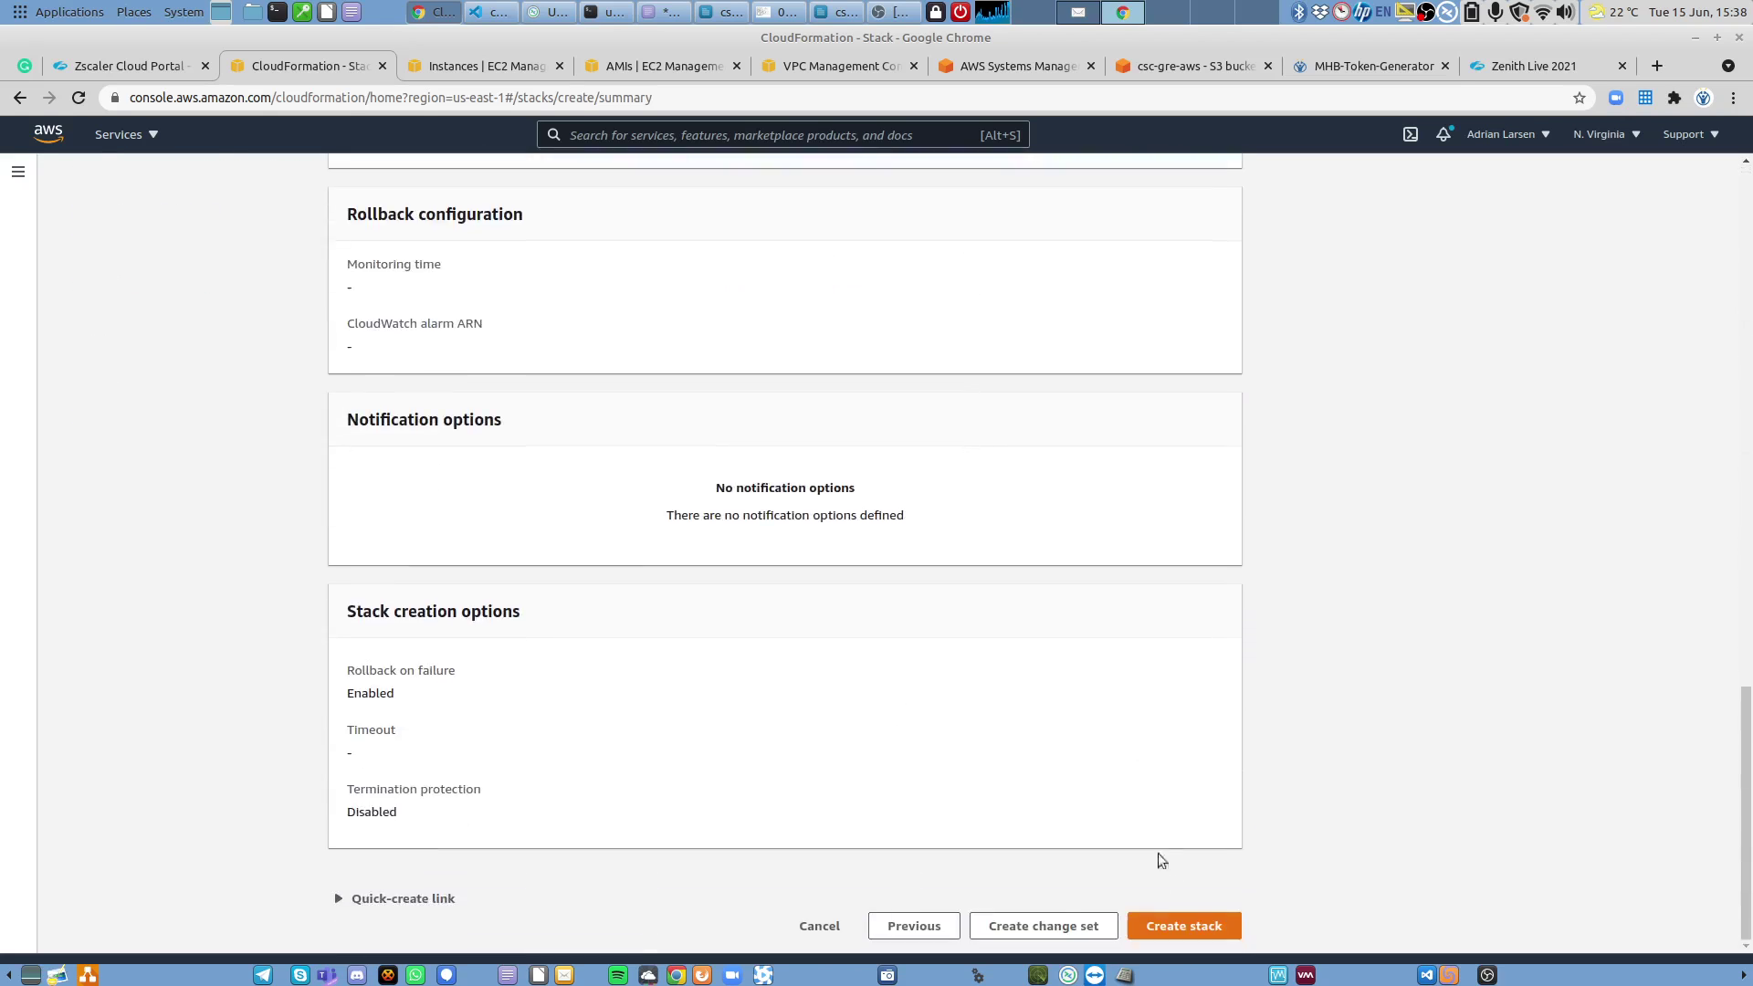
click(1204, 926)
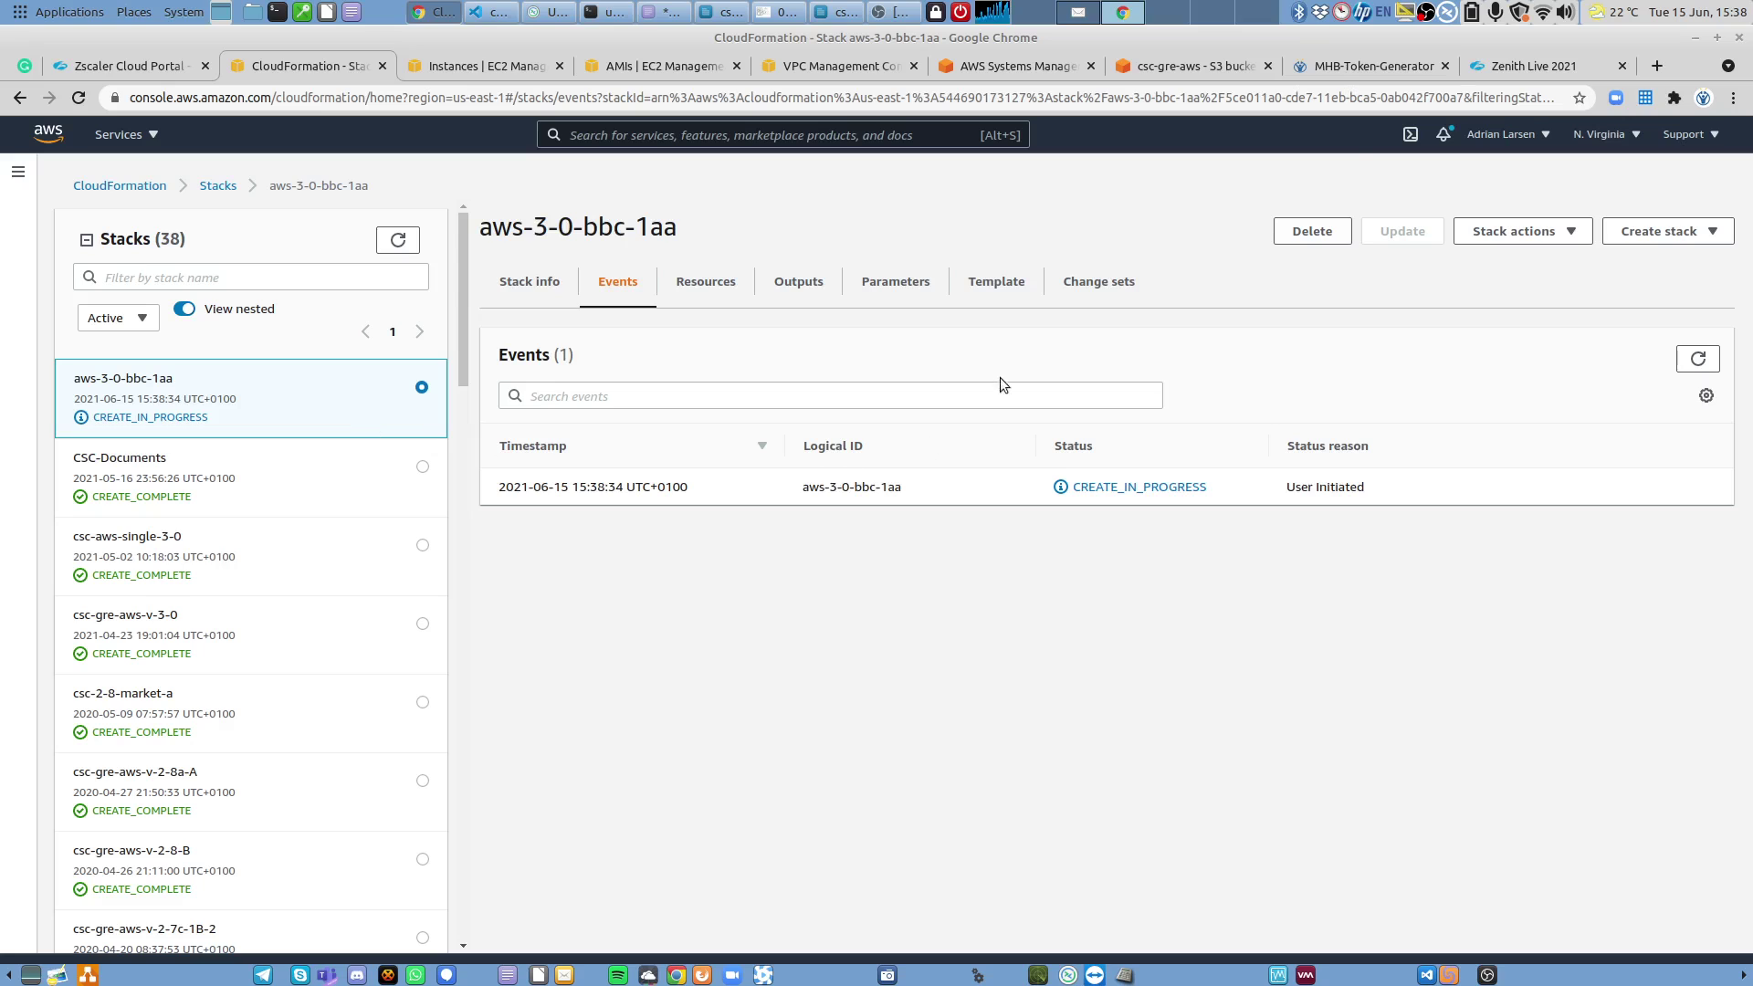
Restore the browser to half width and start another stack with new resources, uploading CSC-v3-8-v3-0.yaml as its template.
click(1718, 38)
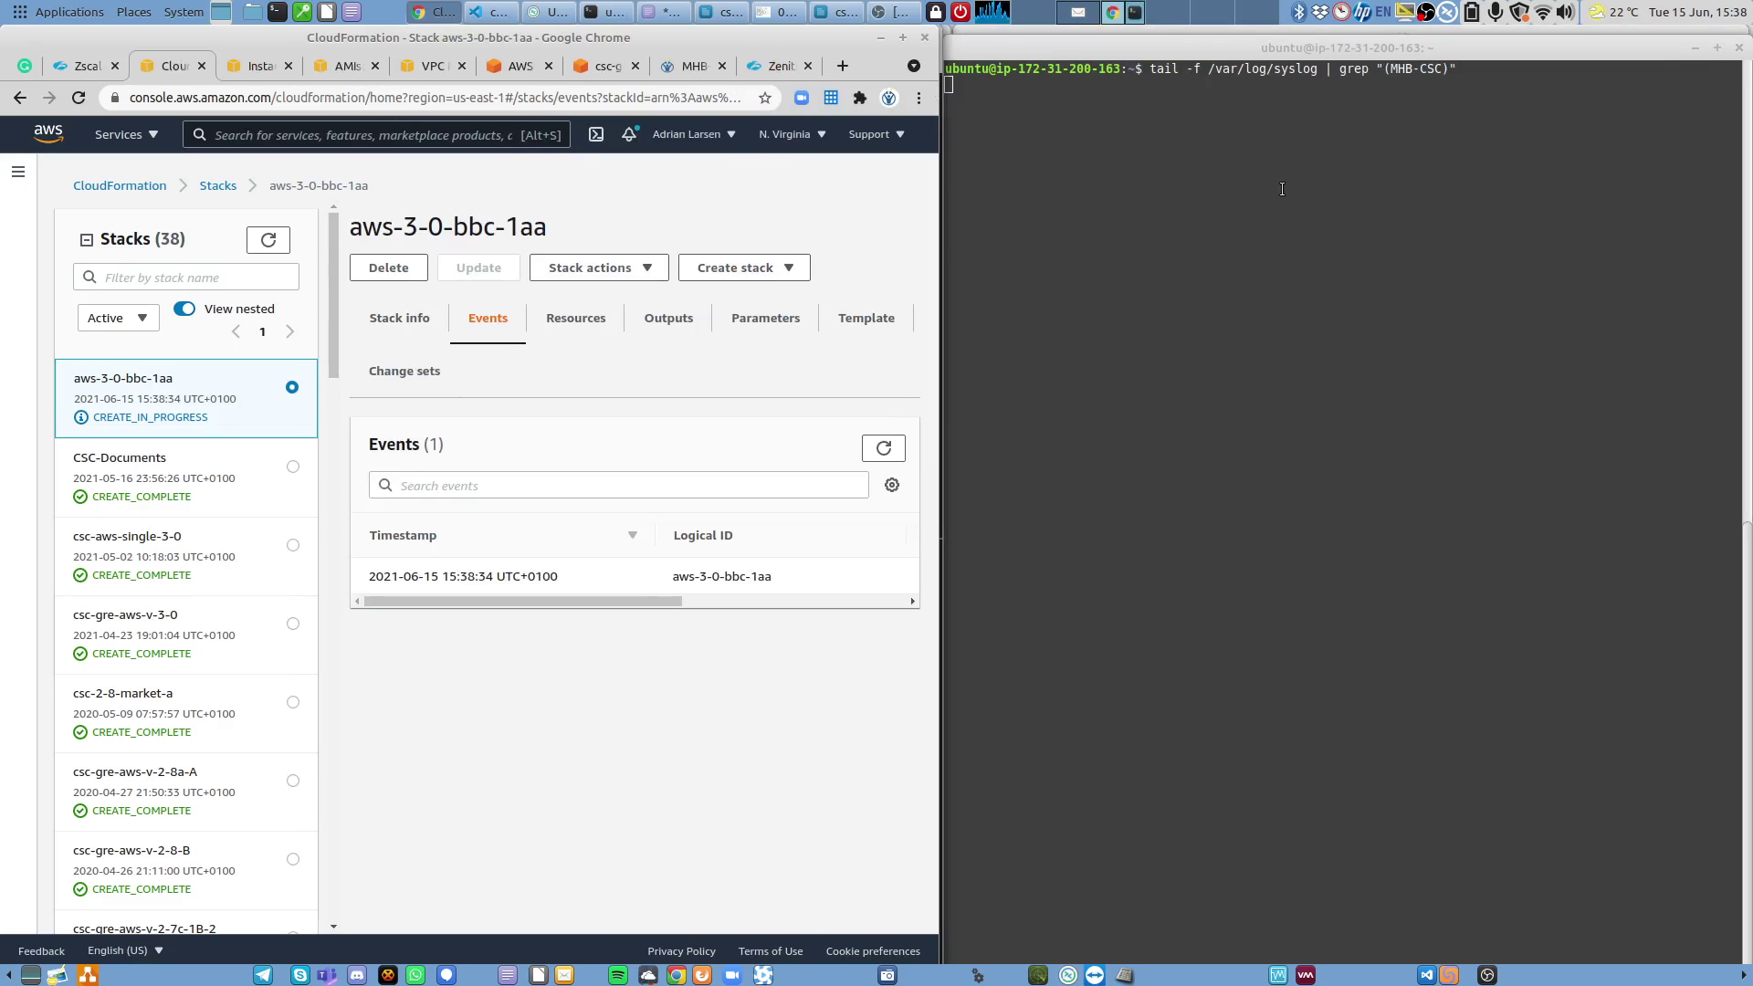
click(792, 270)
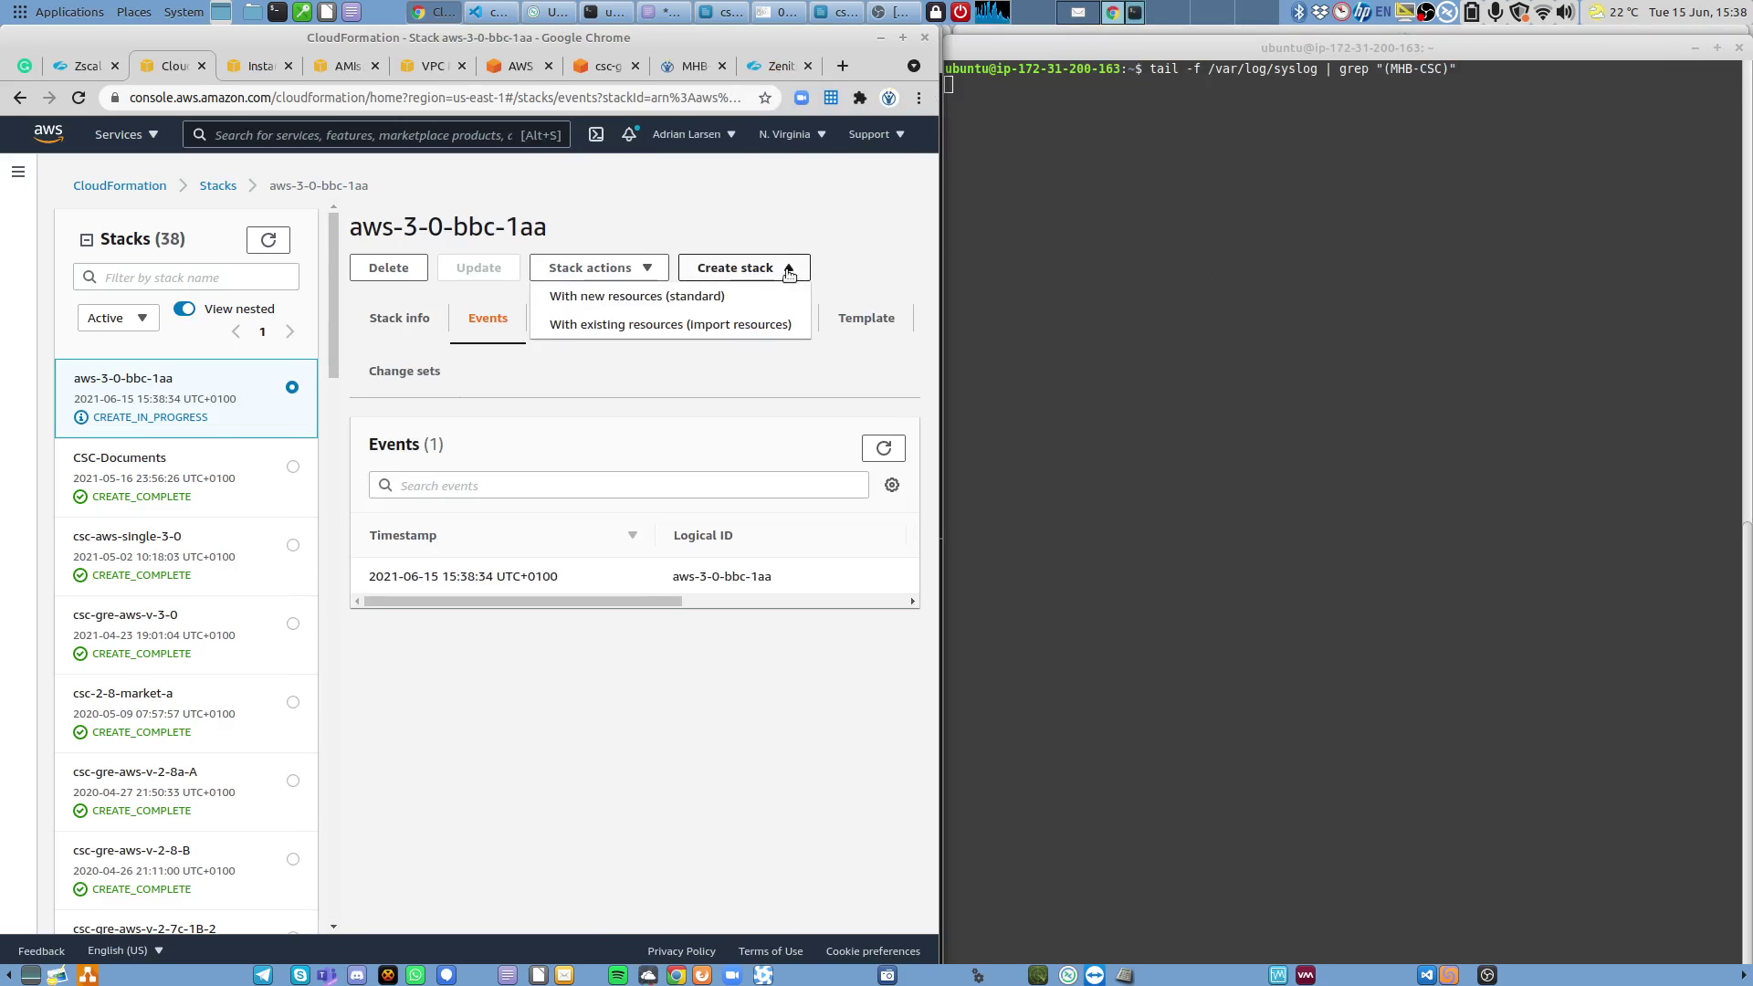
click(704, 294)
click(676, 618)
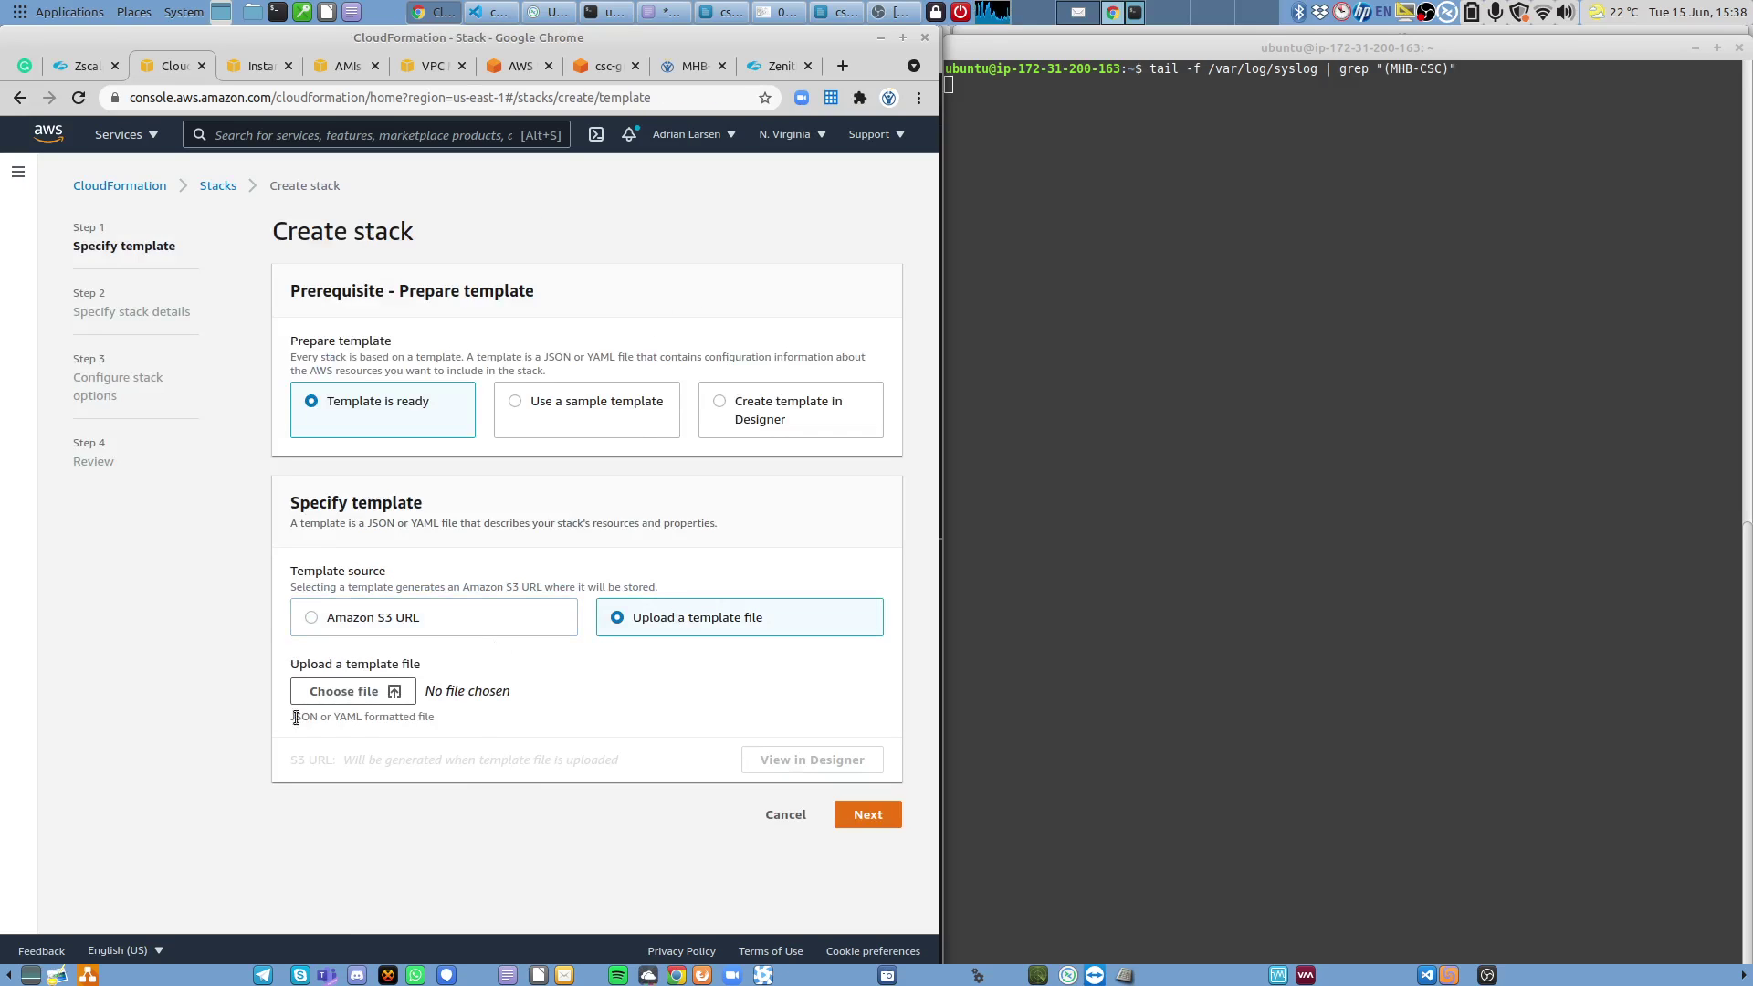
click(389, 694)
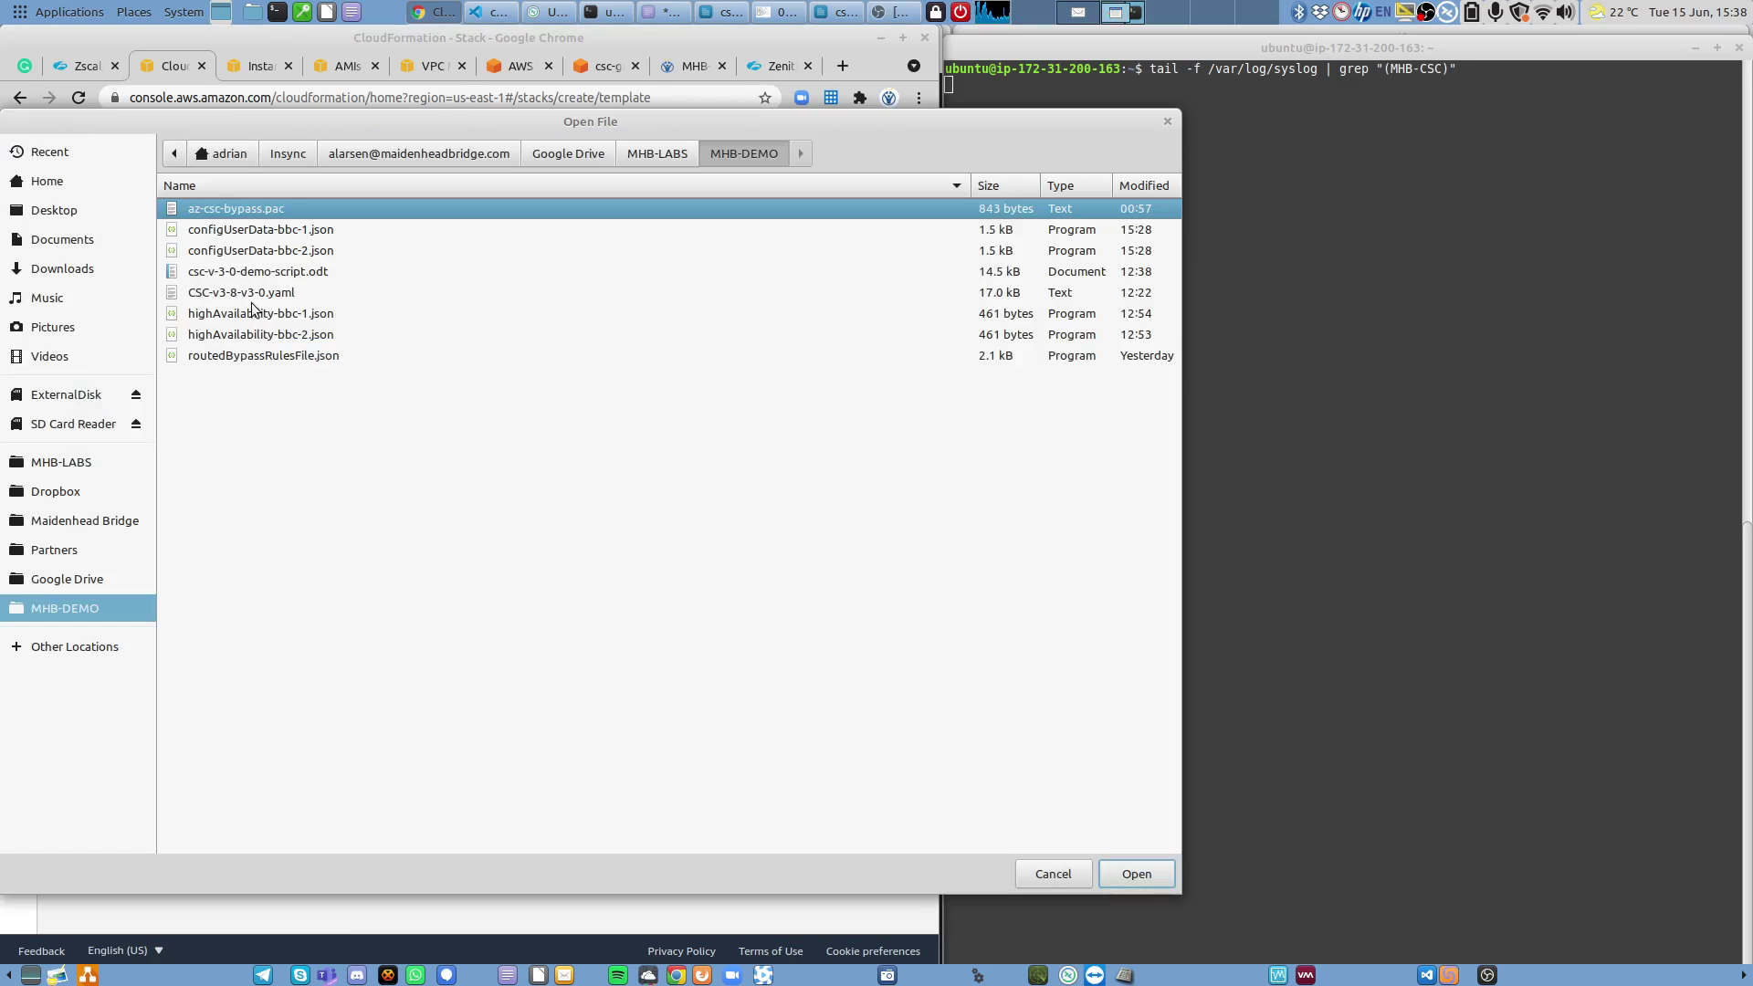
click(254, 294)
click(1136, 874)
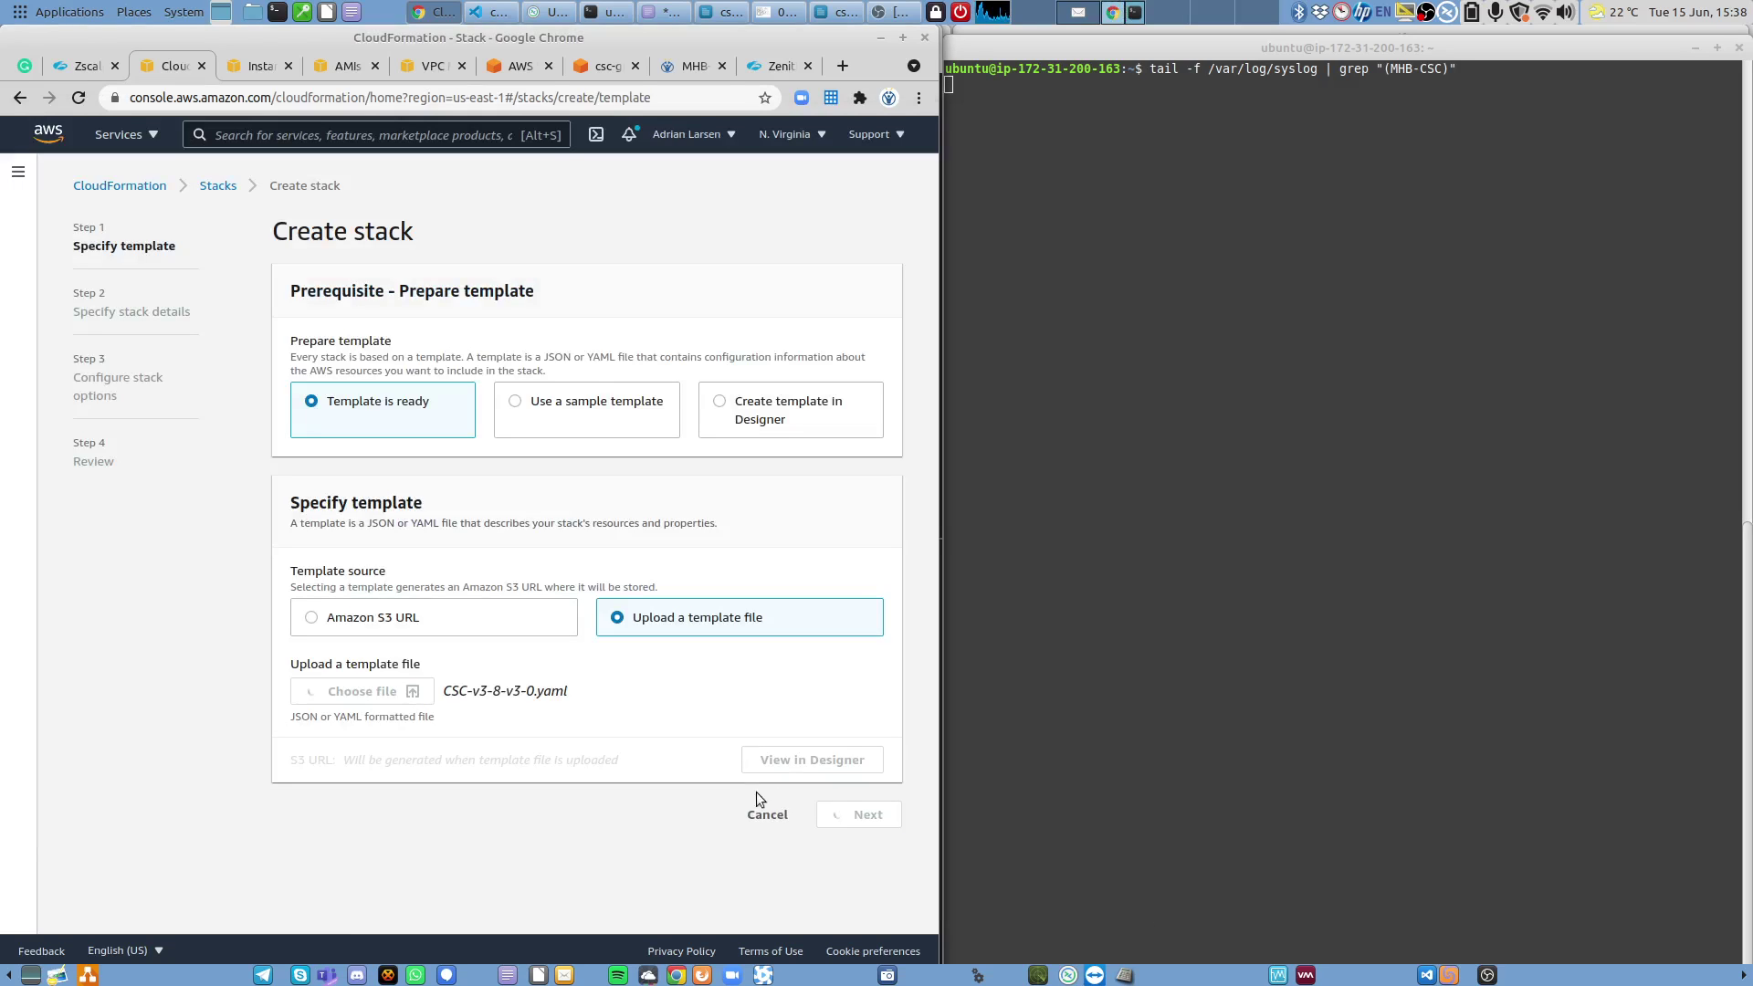
click(868, 842)
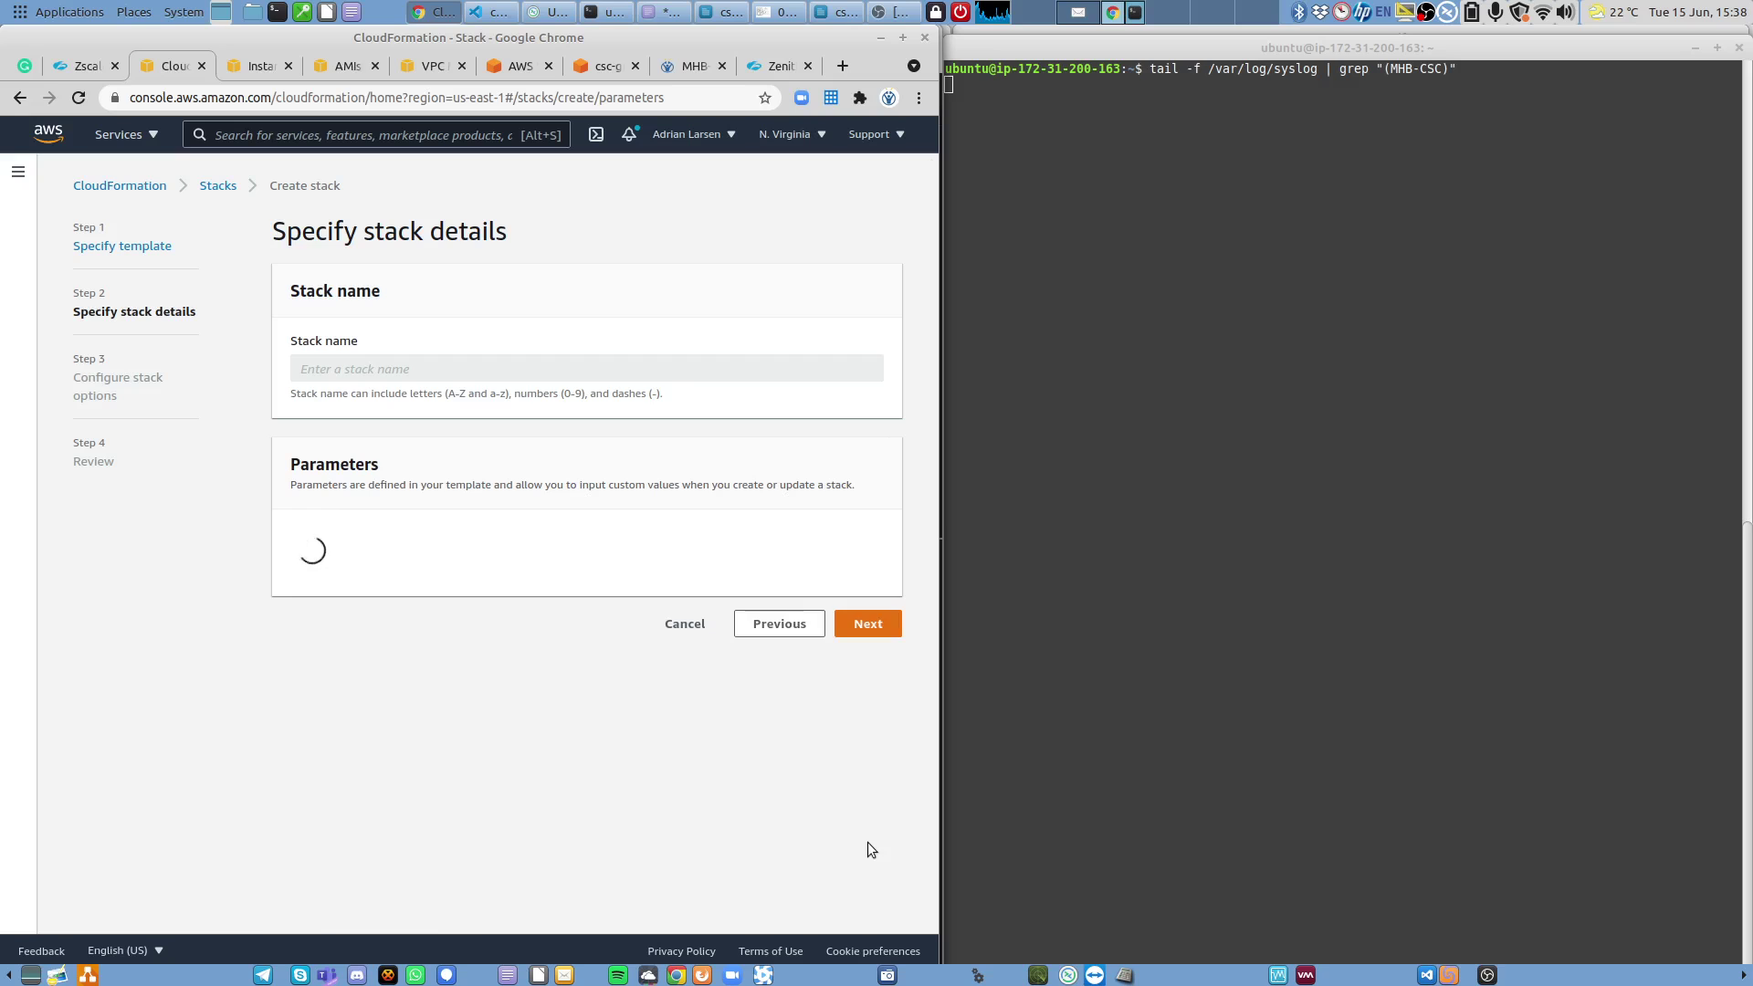
Copy the location name aws-3-0-bbc-2aa from configUserData-bbc-2.json in Visual Studio Code into CloudFormation's stack name and EC2 instance name.
click(340, 357)
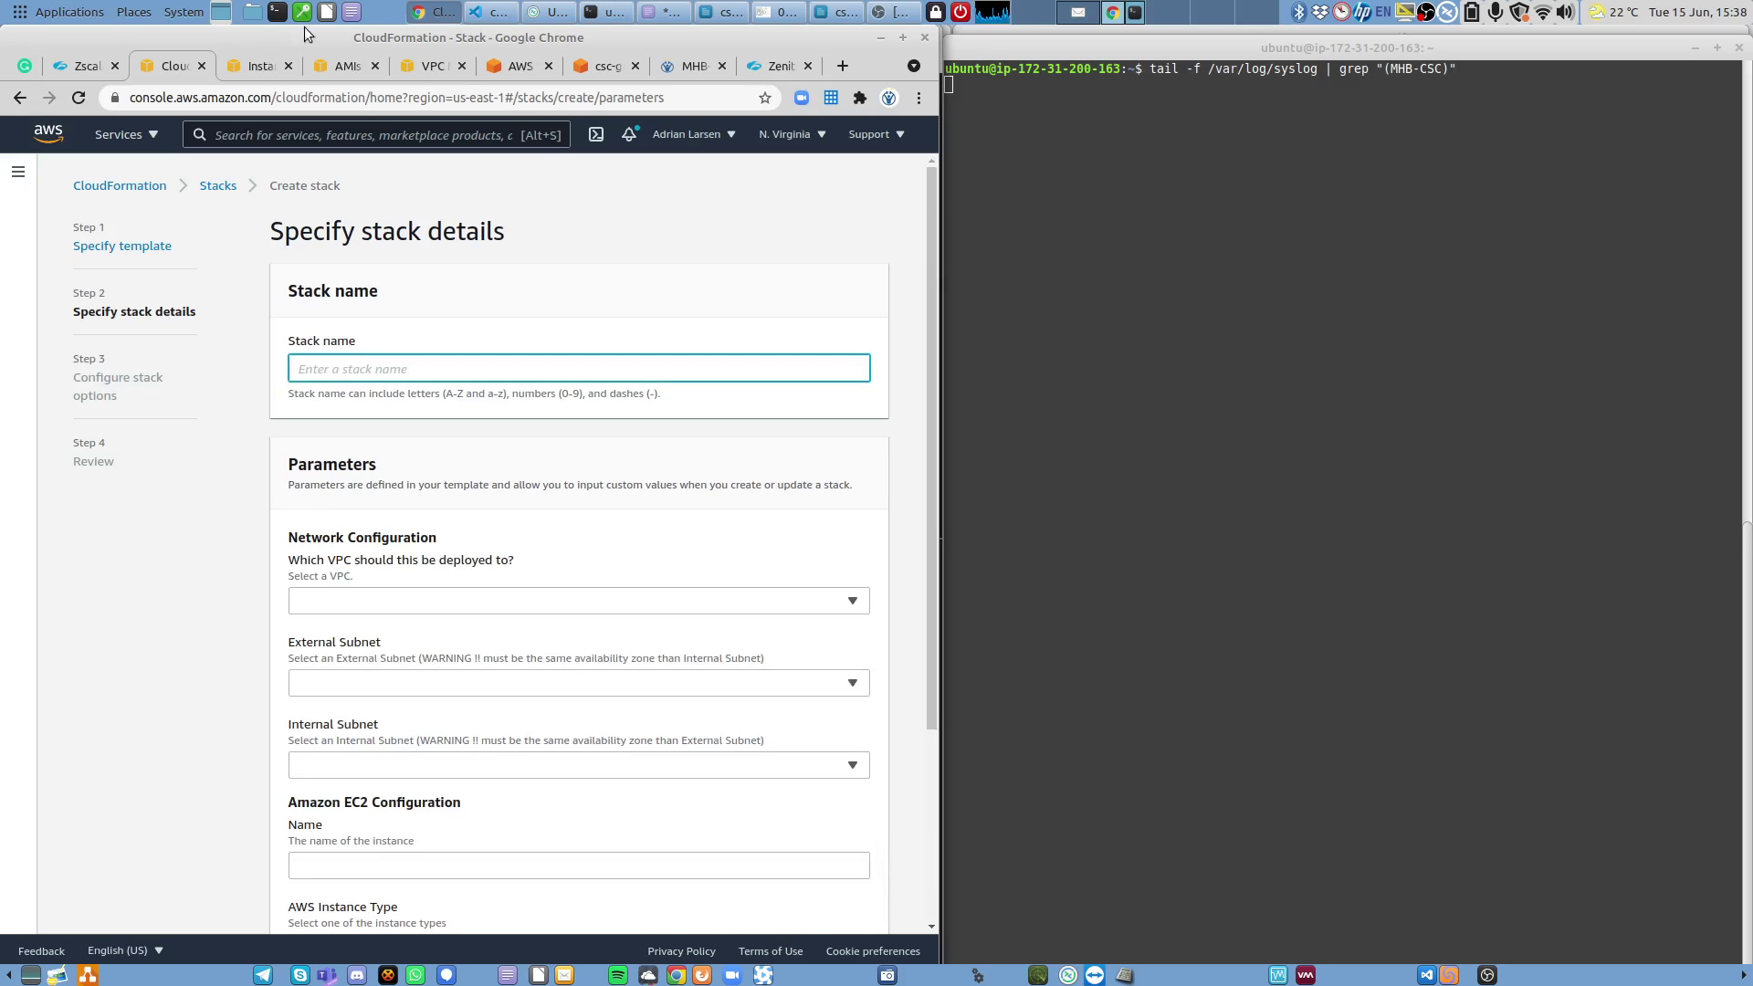
mouse_move(491, 12)
click(413, 37)
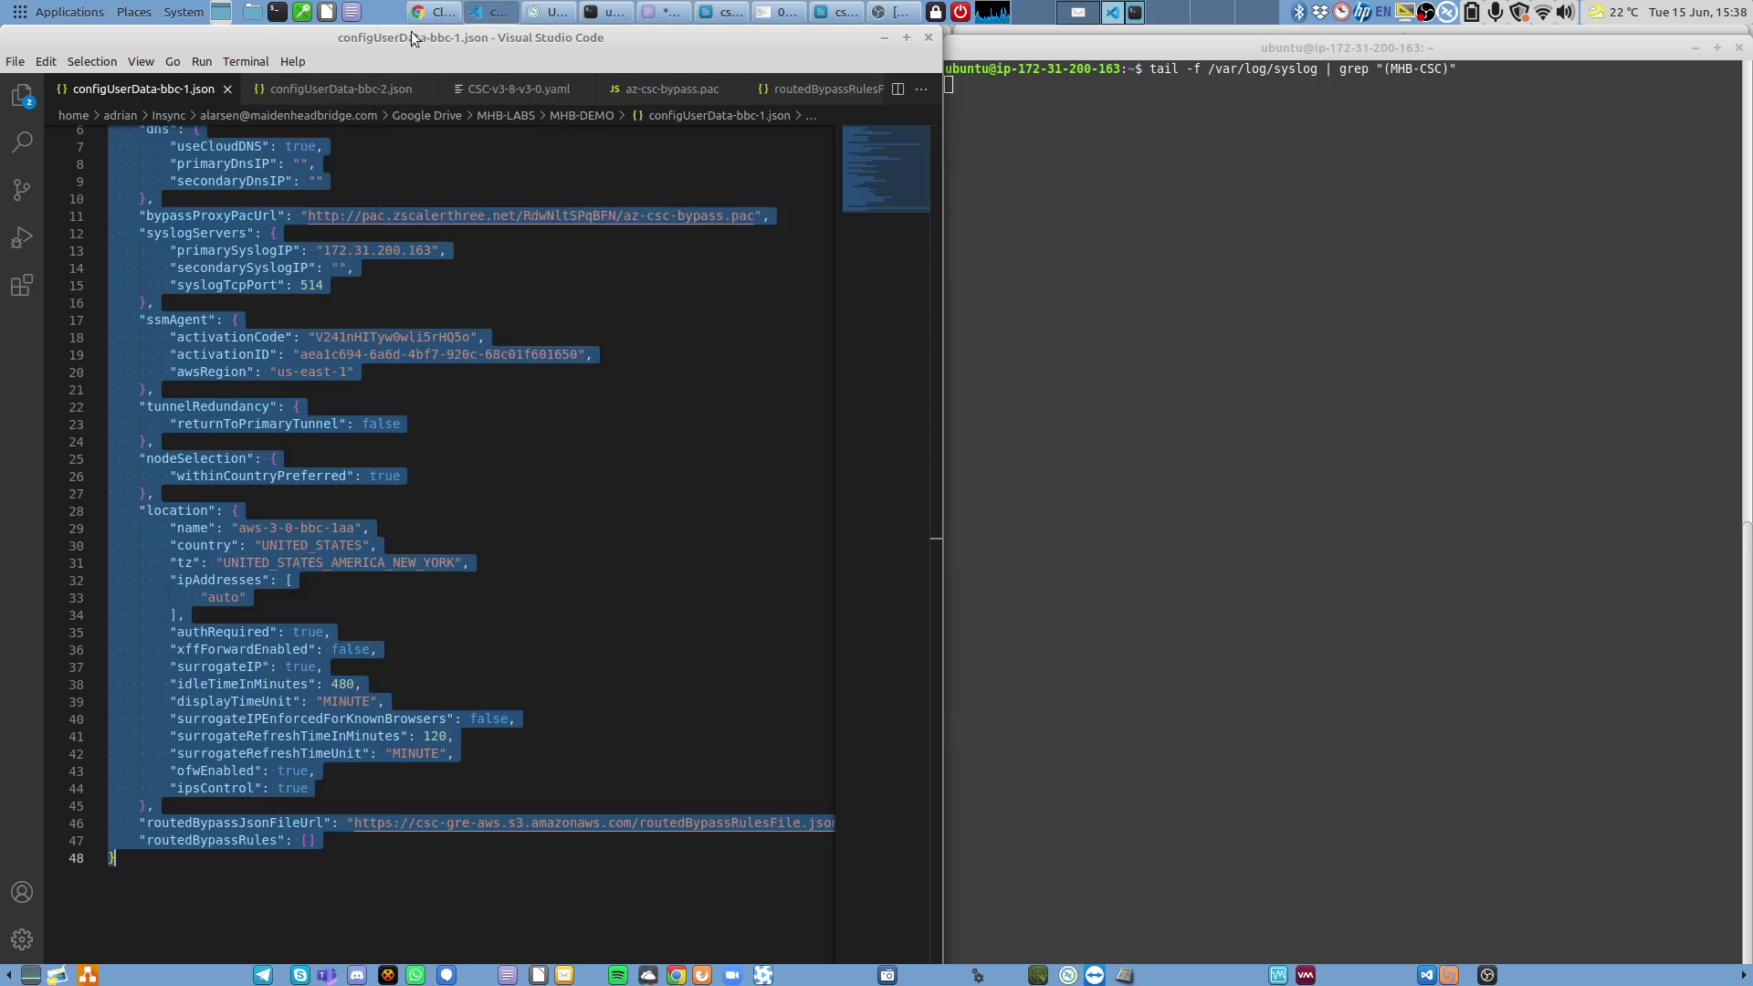
click(297, 91)
scroll(310, 527, down, 1)
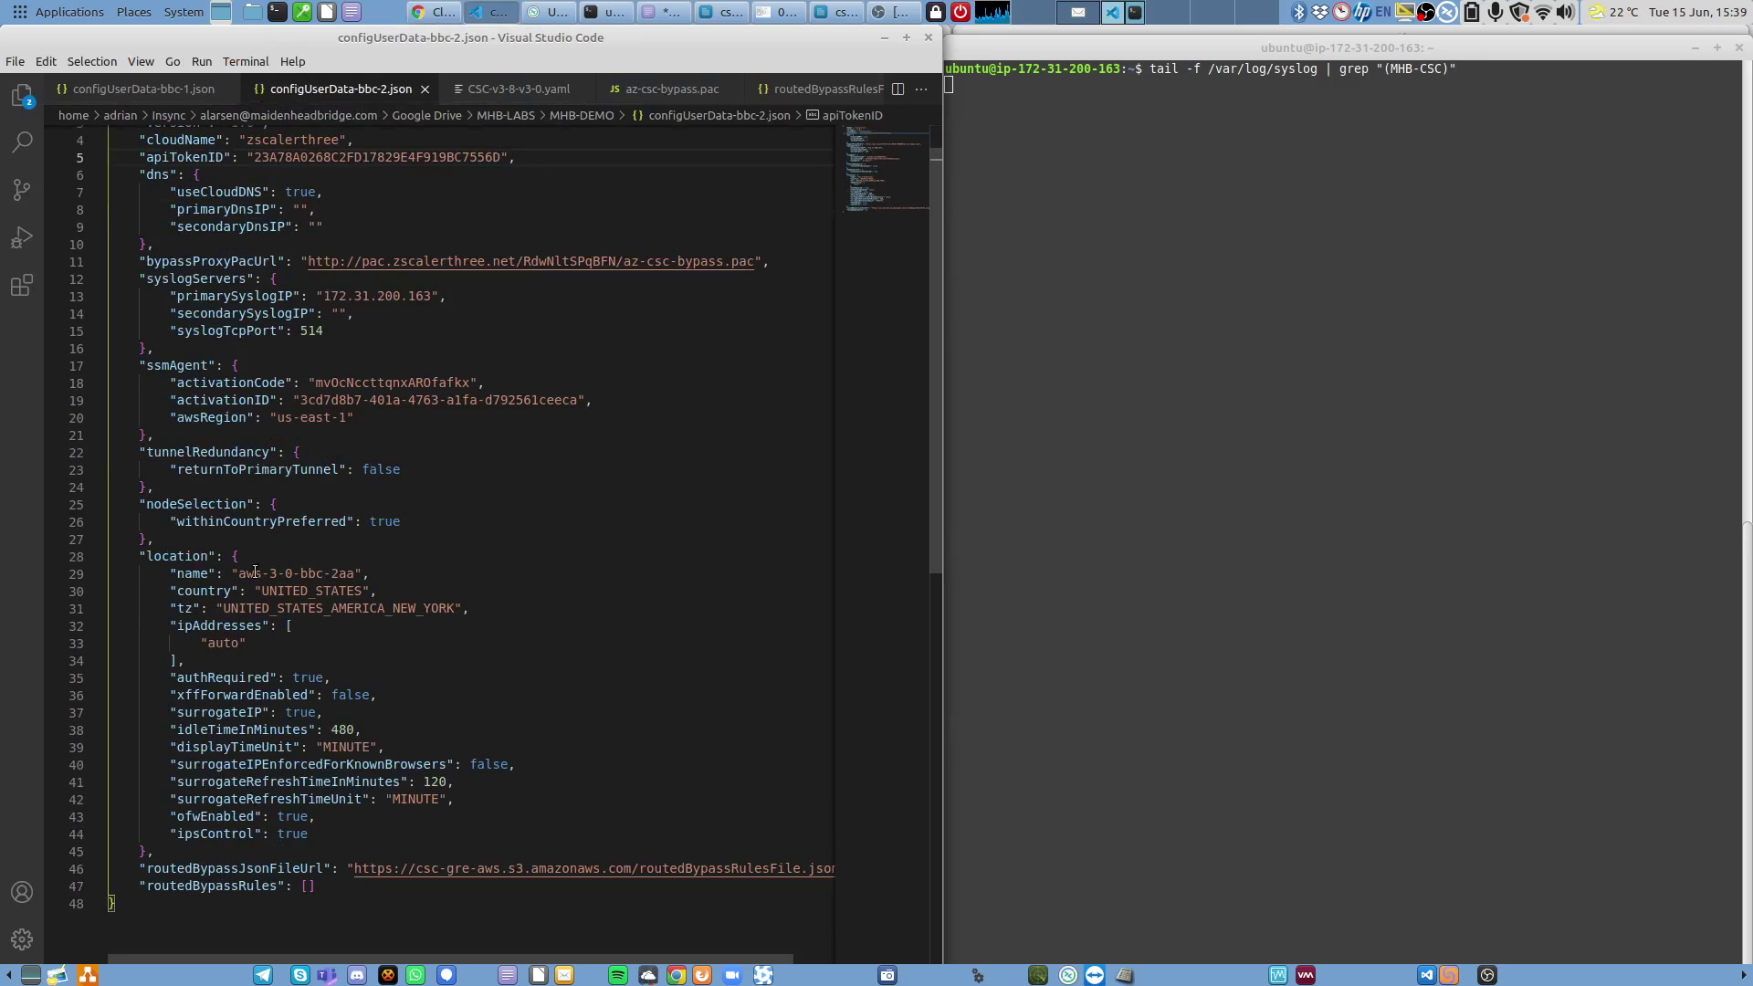
drag(241, 573, 356, 573)
key(ctrl+c)
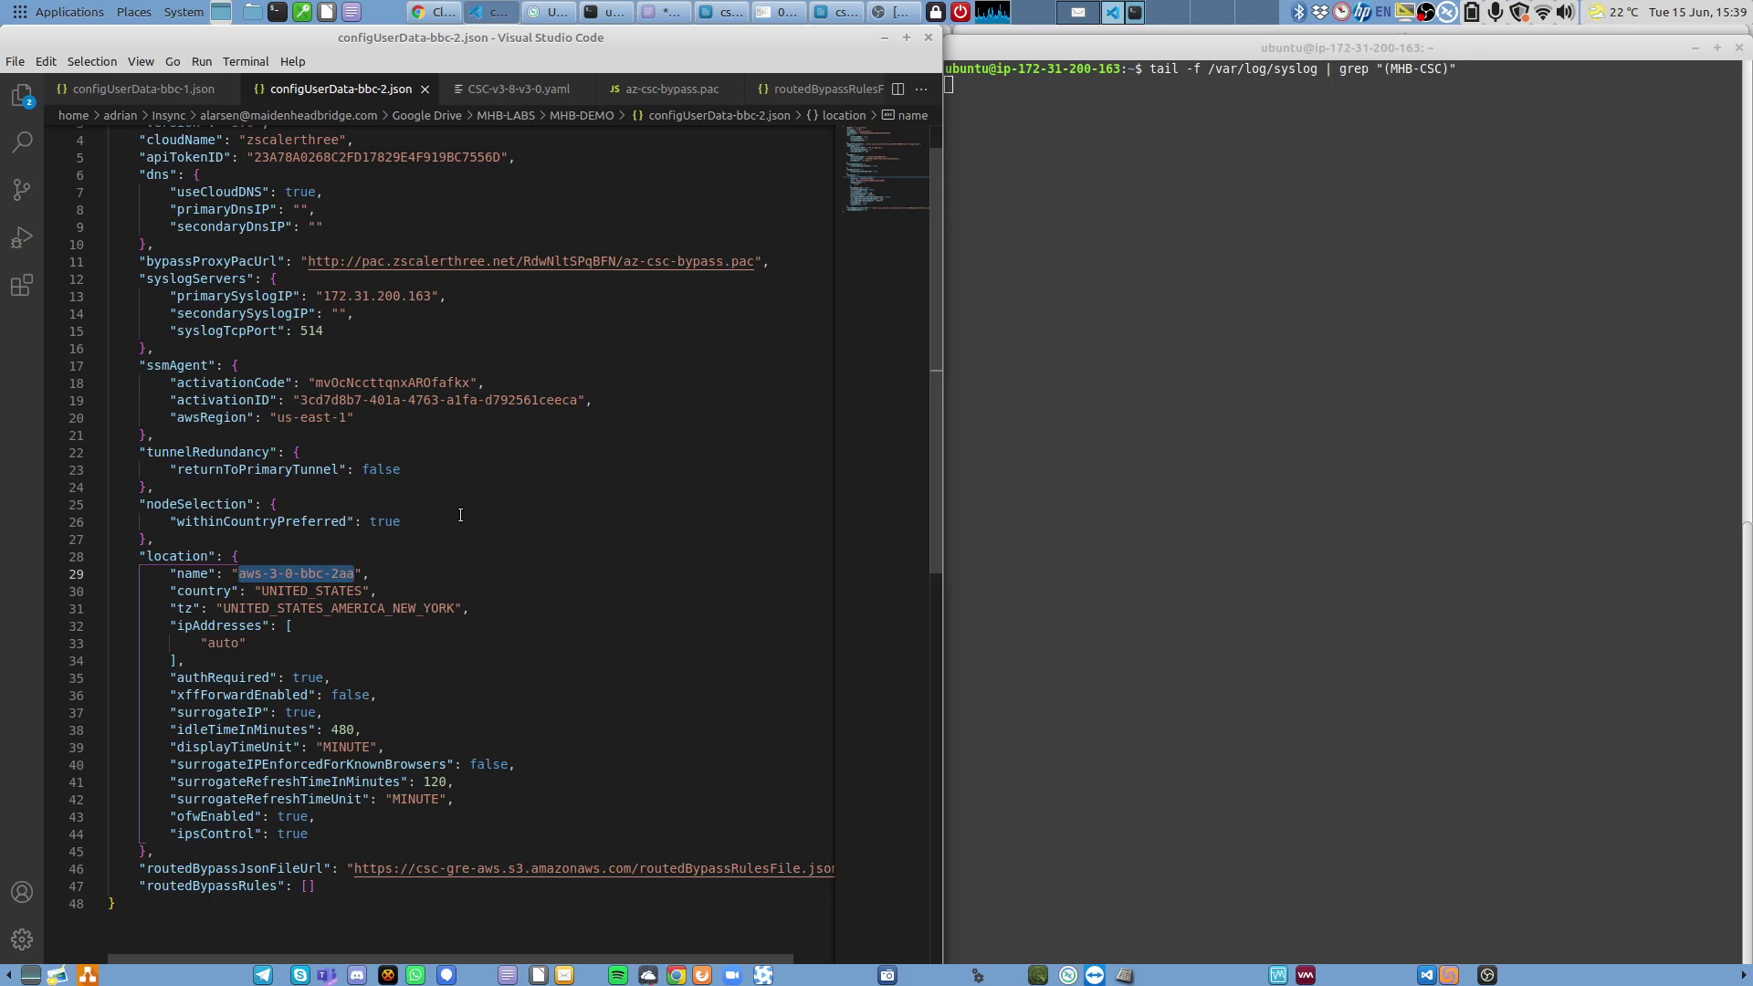
click(446, 13)
key(ctrl+v)
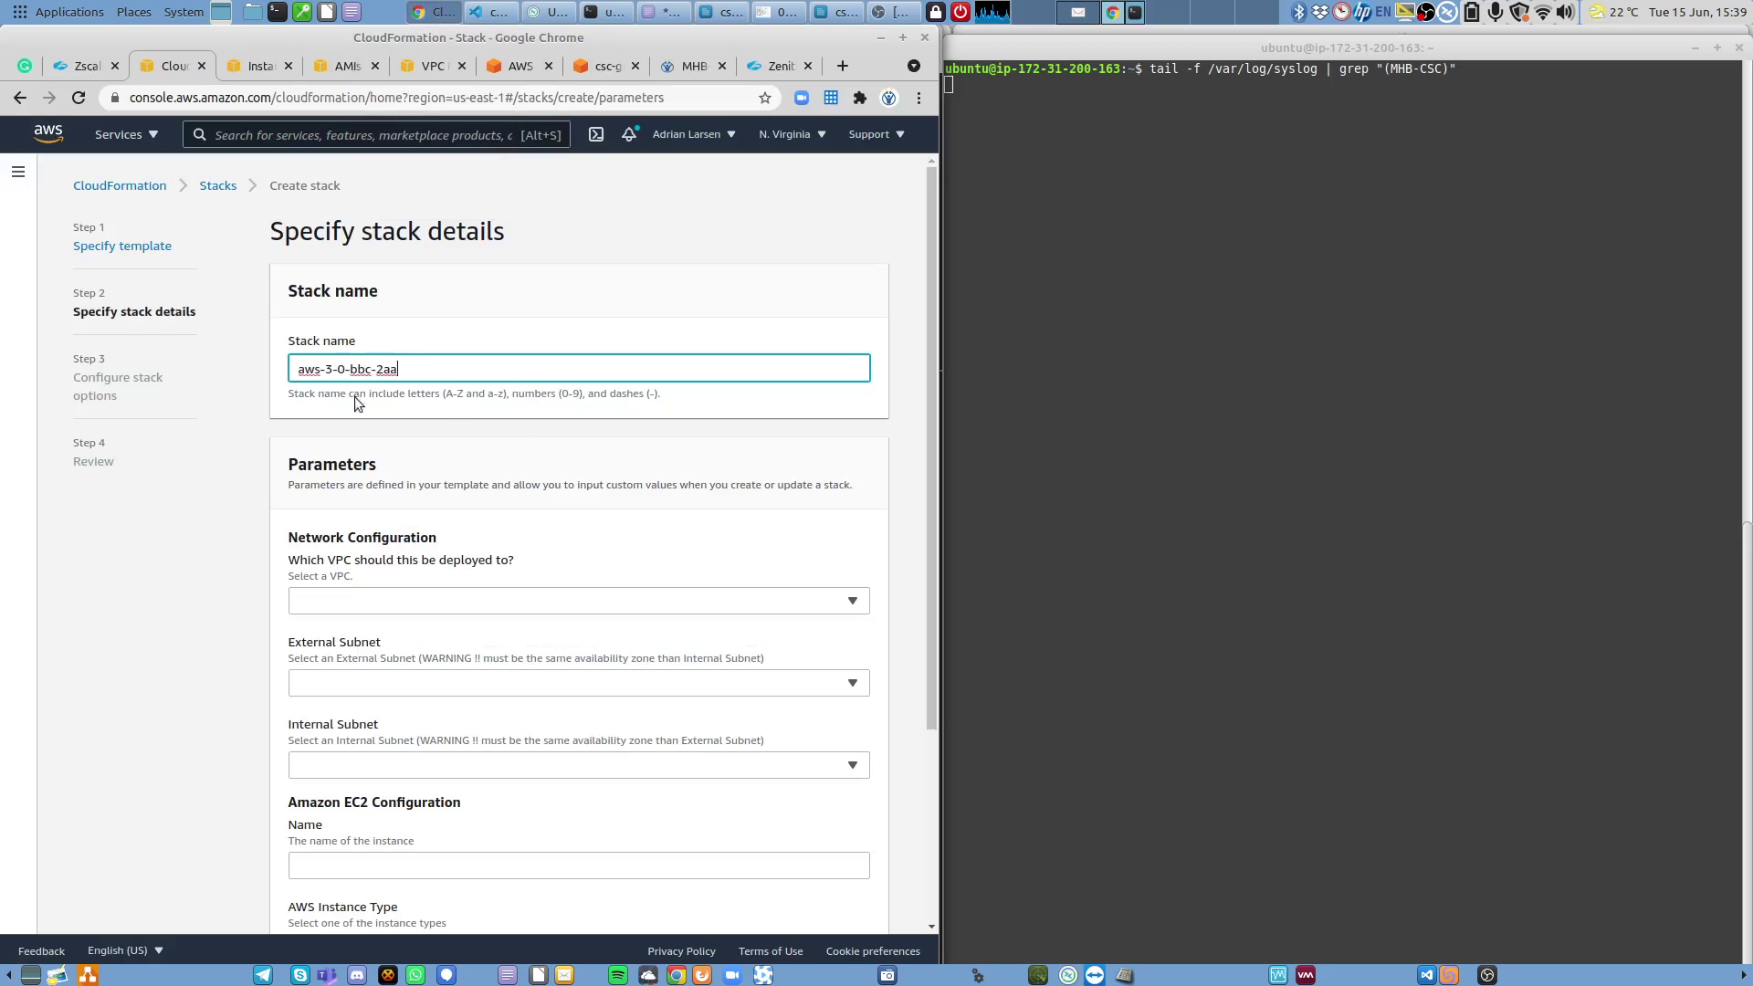
click(352, 874)
key(ctrl+v)
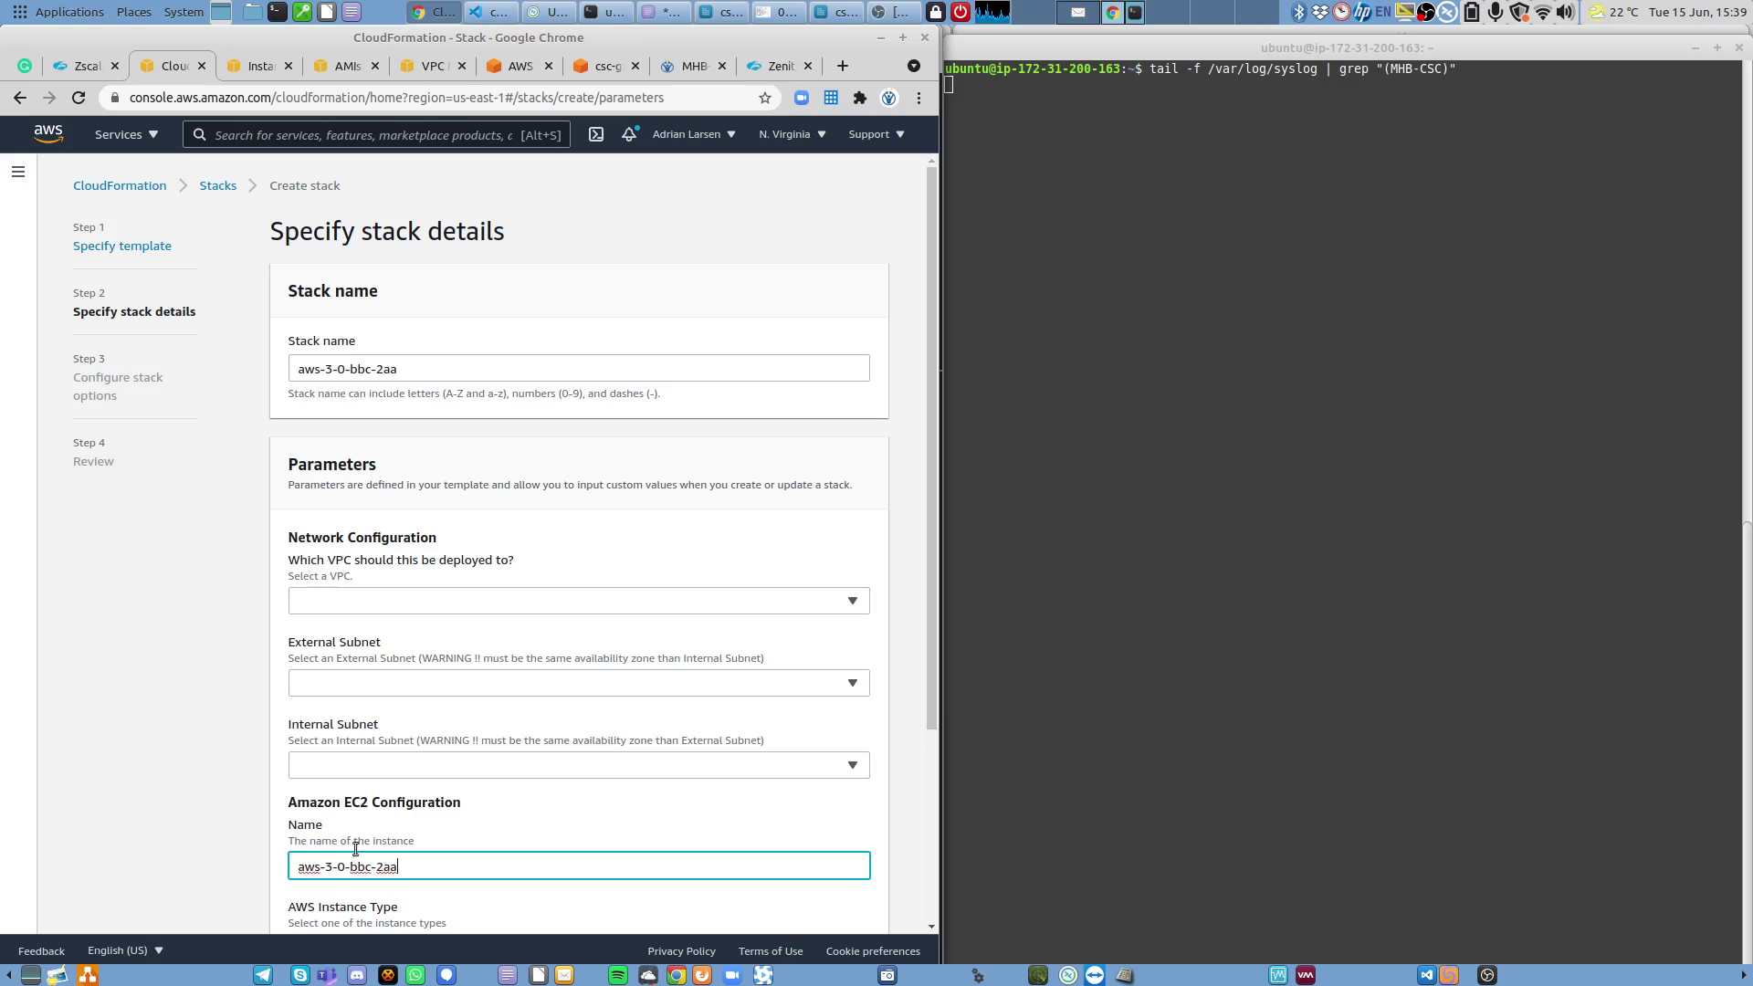
Set the VPC to vpc-0f32a676 (Net 172-31), the external subnet to Net-172-31-96 and the internal subnet to net-172-31-200.
click(393, 601)
click(392, 683)
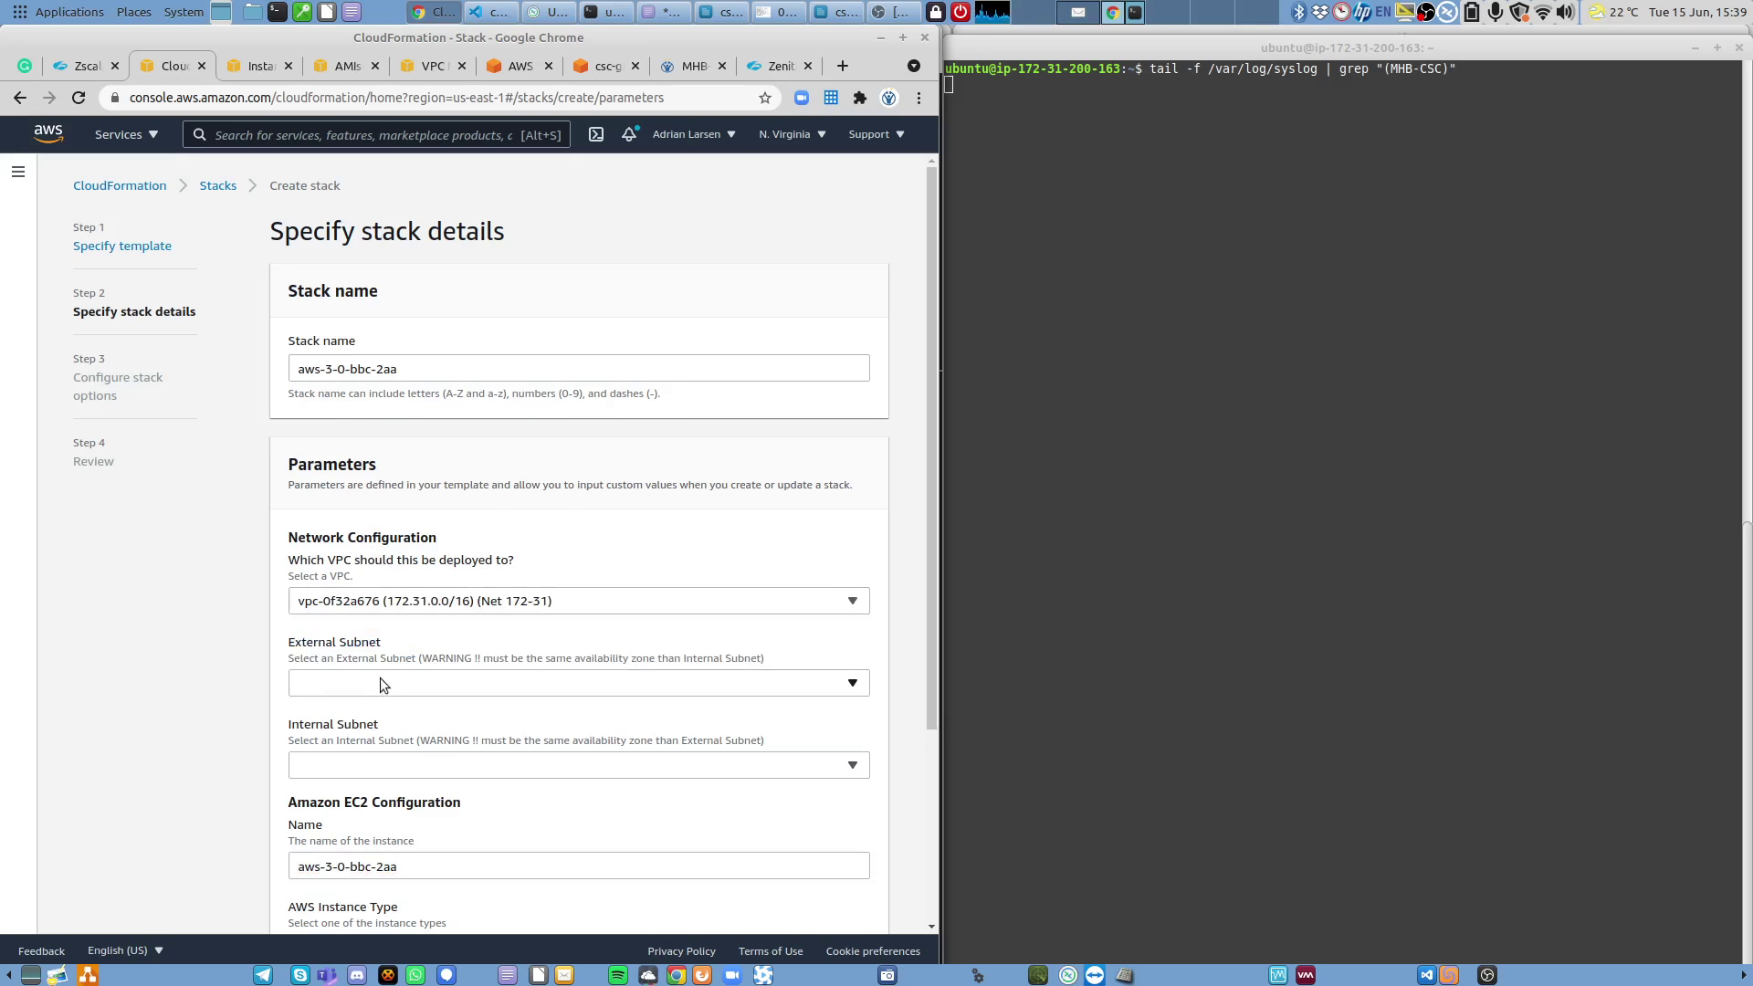
click(386, 683)
click(430, 532)
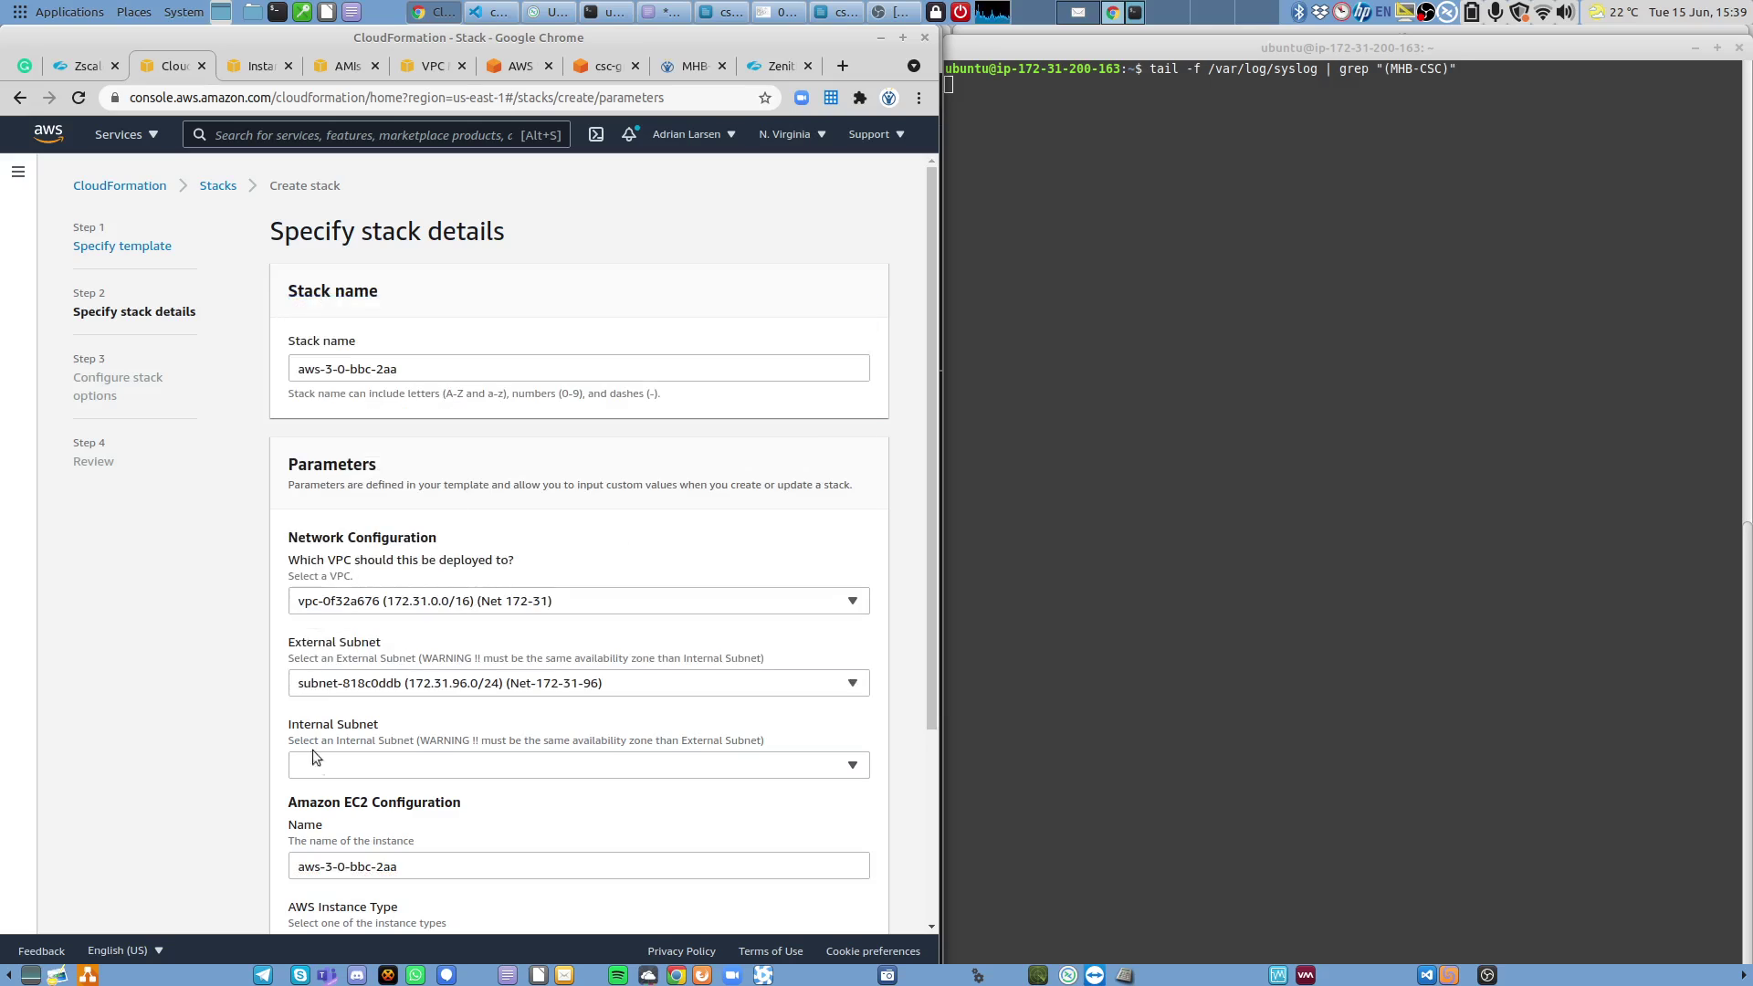
click(364, 769)
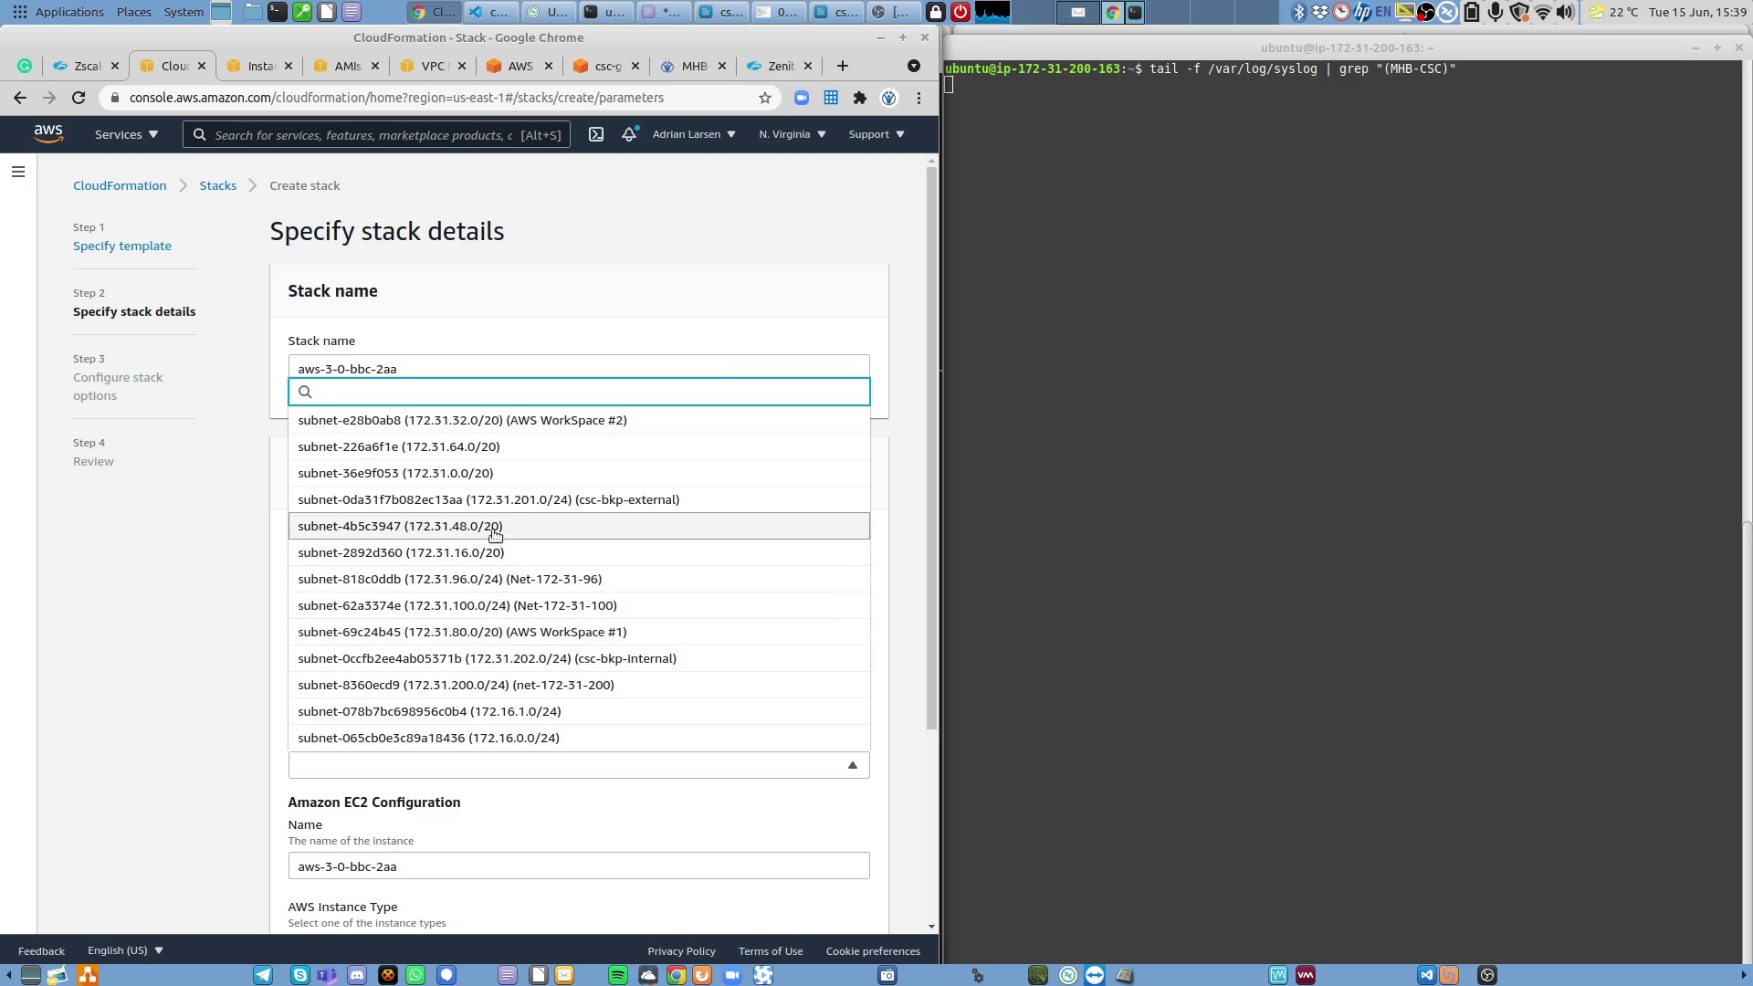
click(508, 685)
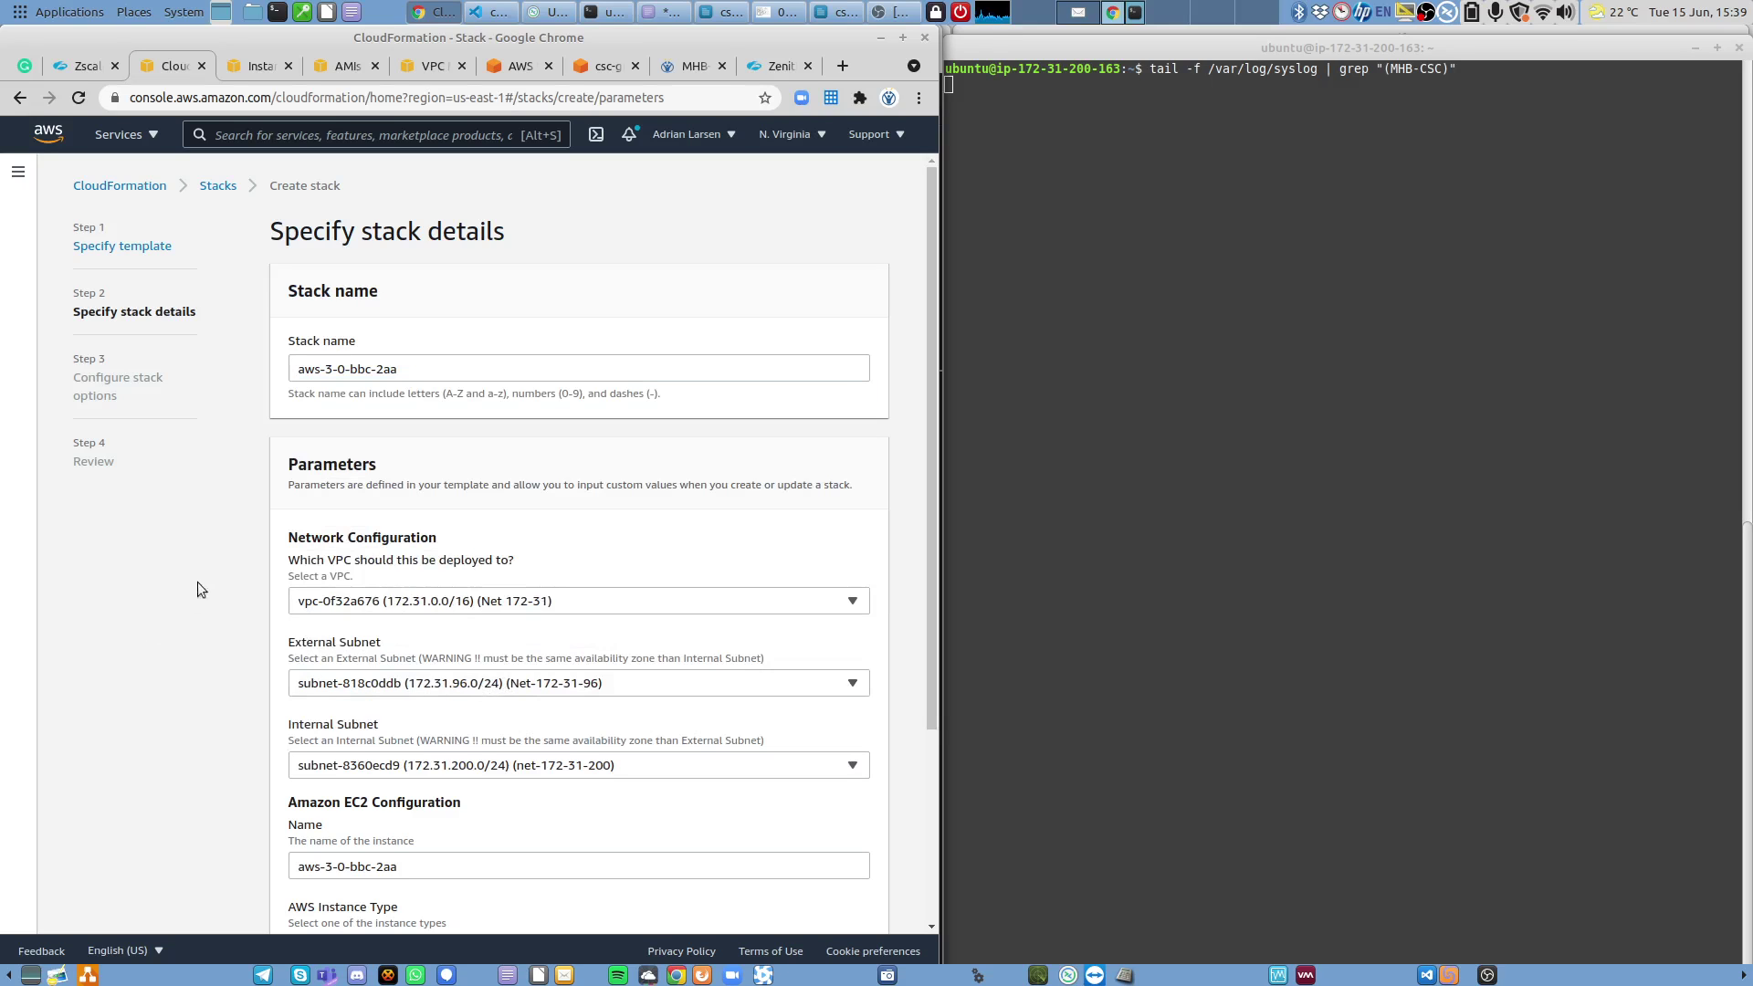
Choose the t3a.small instance type and the us-east-key key pair for the aws-3-0-bbc-2aa stack.
scroll(201, 575, down, 5)
click(355, 691)
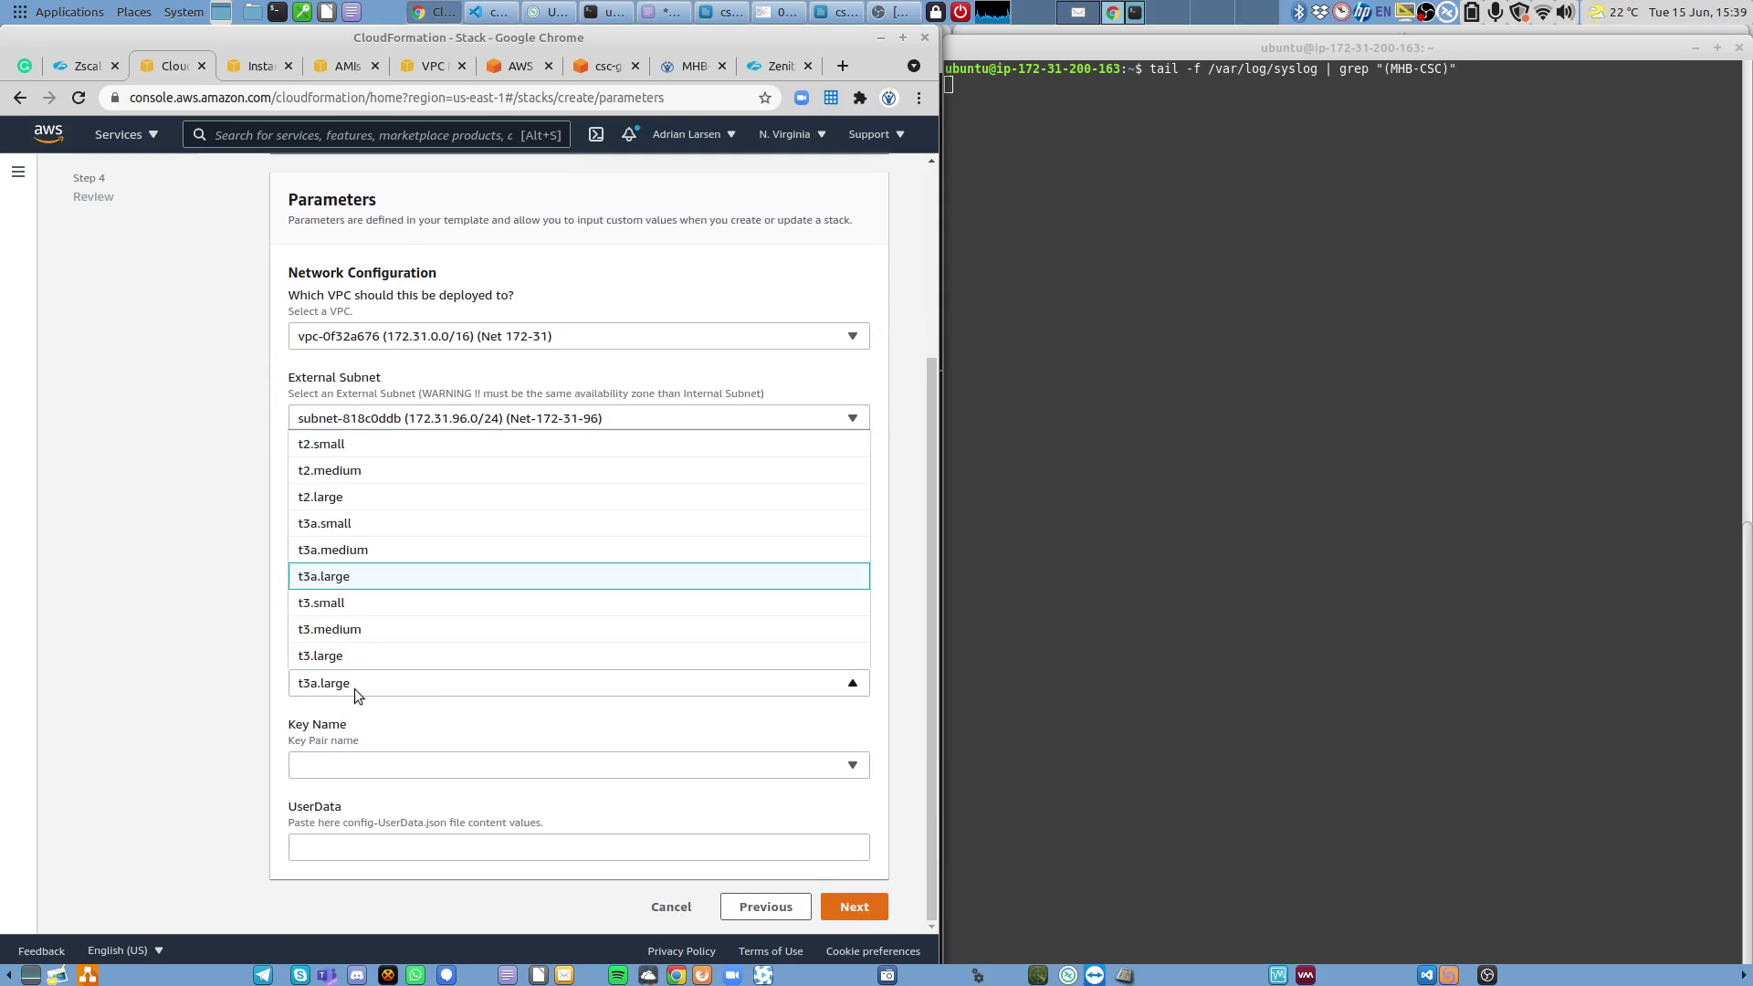
click(355, 533)
click(337, 765)
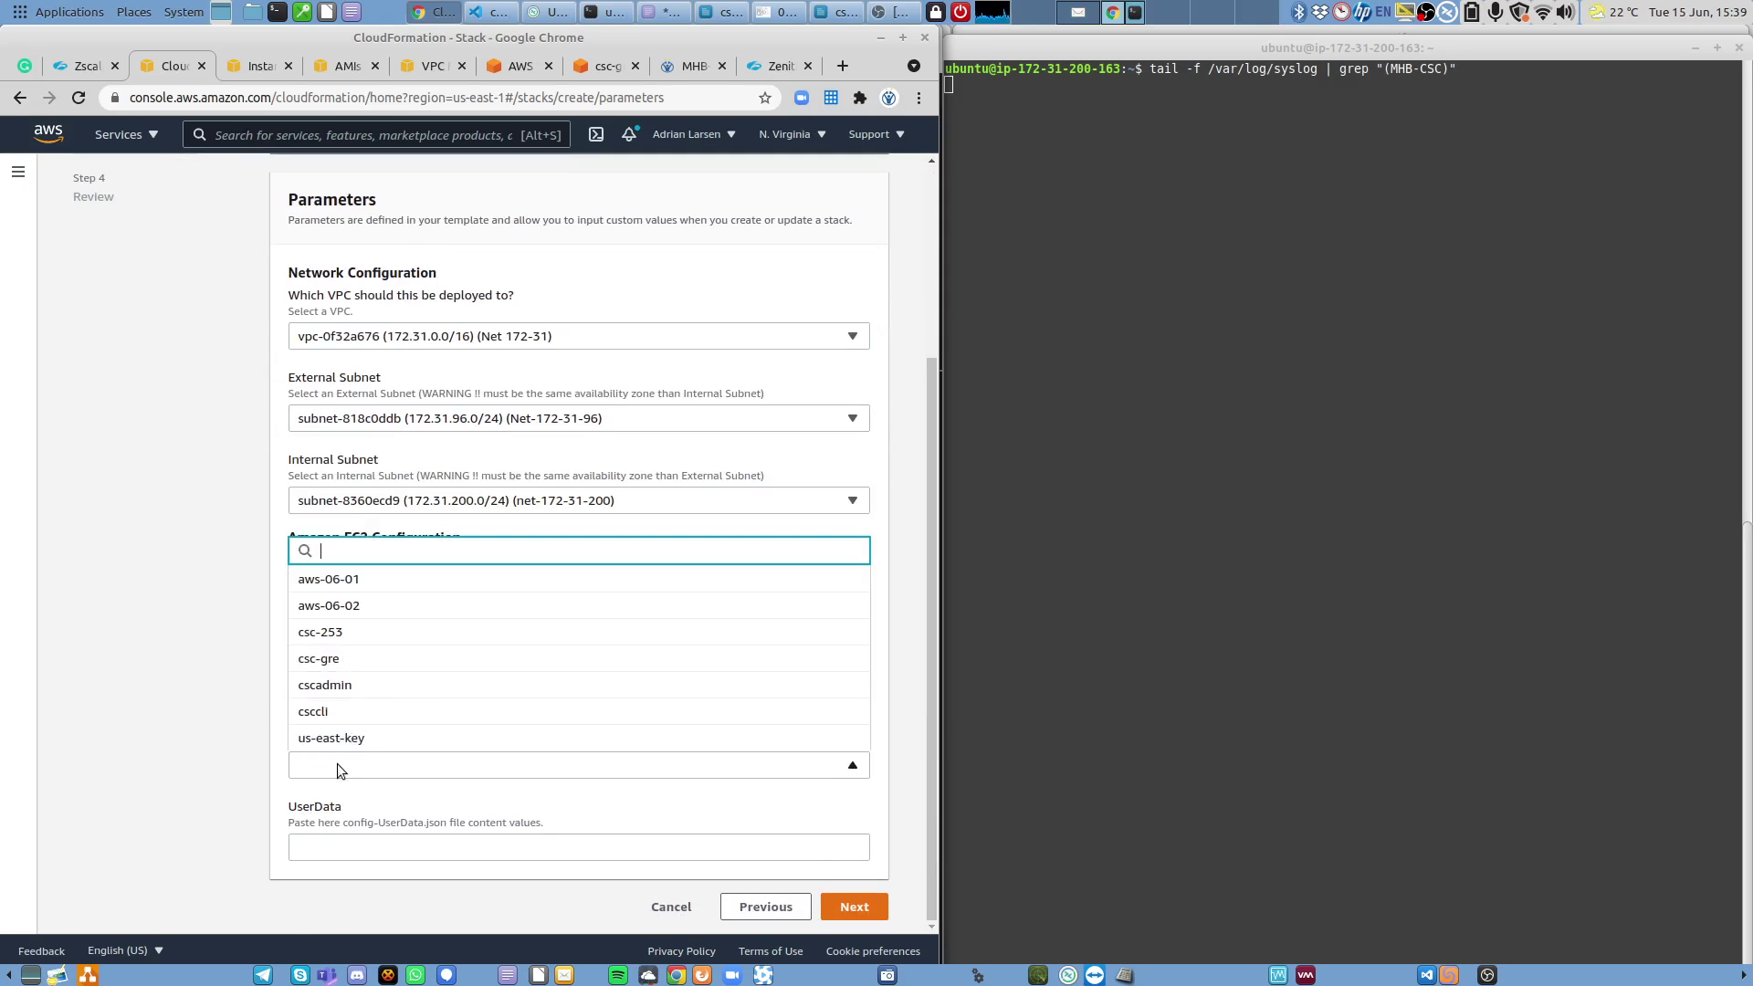
click(344, 739)
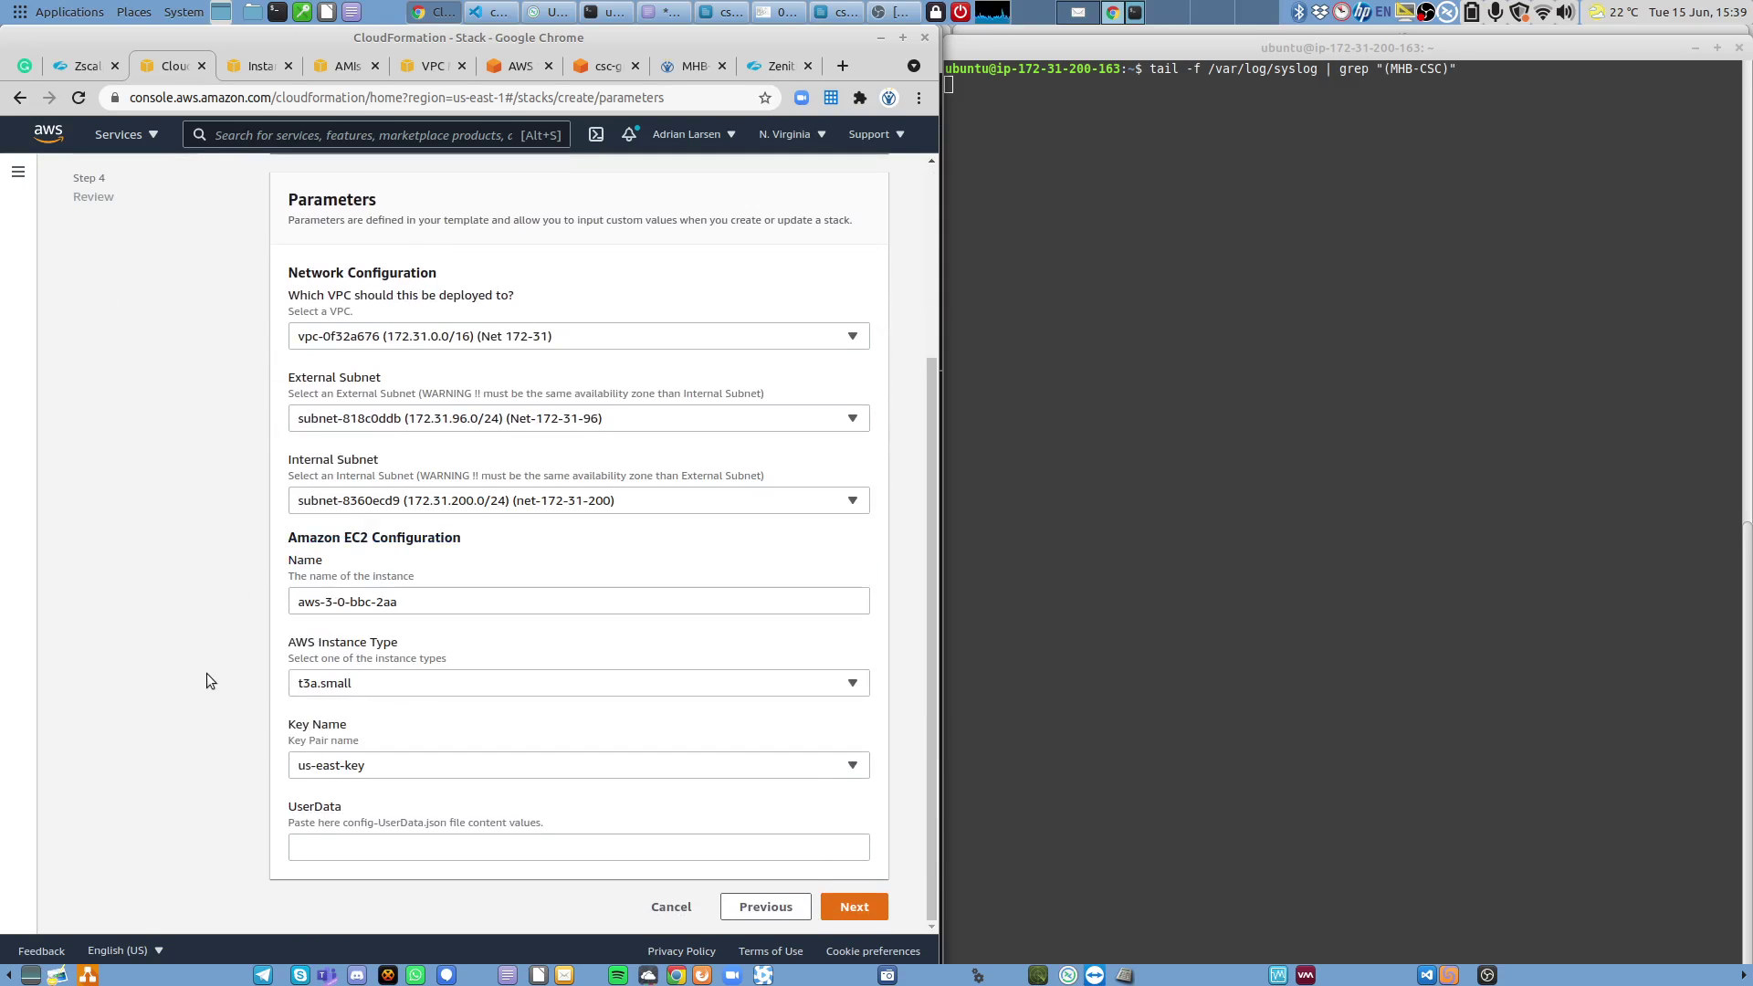
Copy the whole content of configUserData-bbc-2.json, including its API token and activation code, into the stack's UserData parameter.
click(381, 854)
mouse_move(498, 12)
click(503, 157)
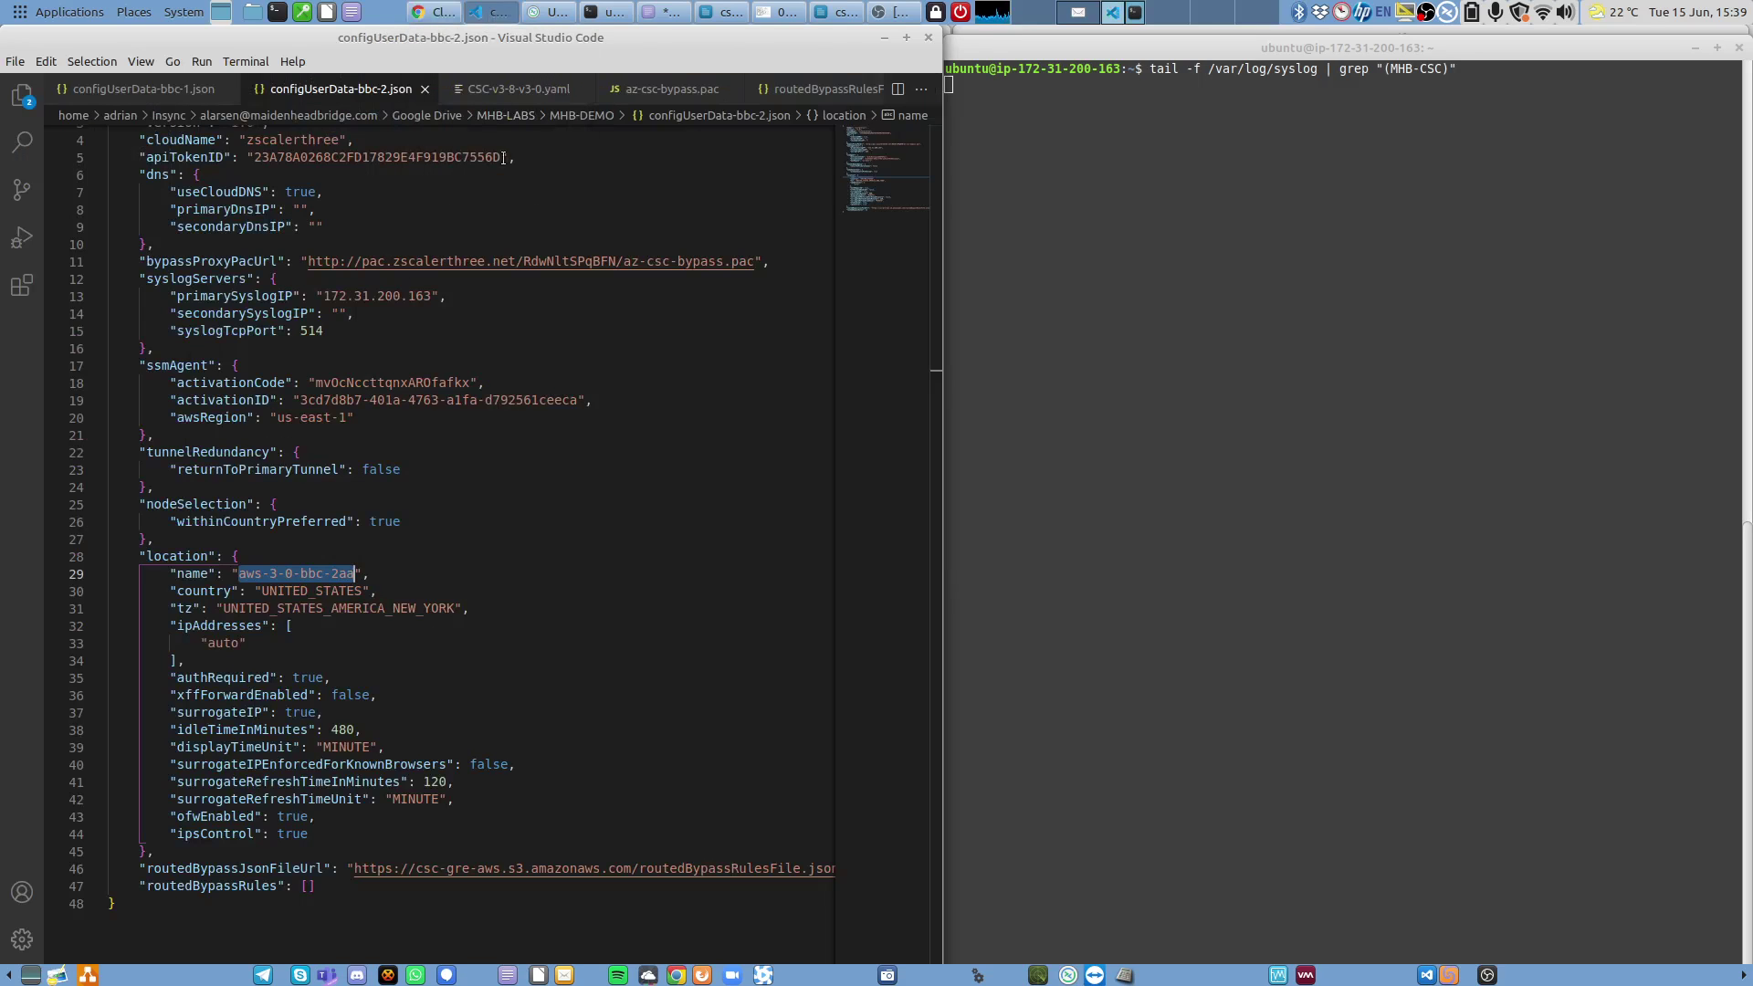
key(ctrl+a)
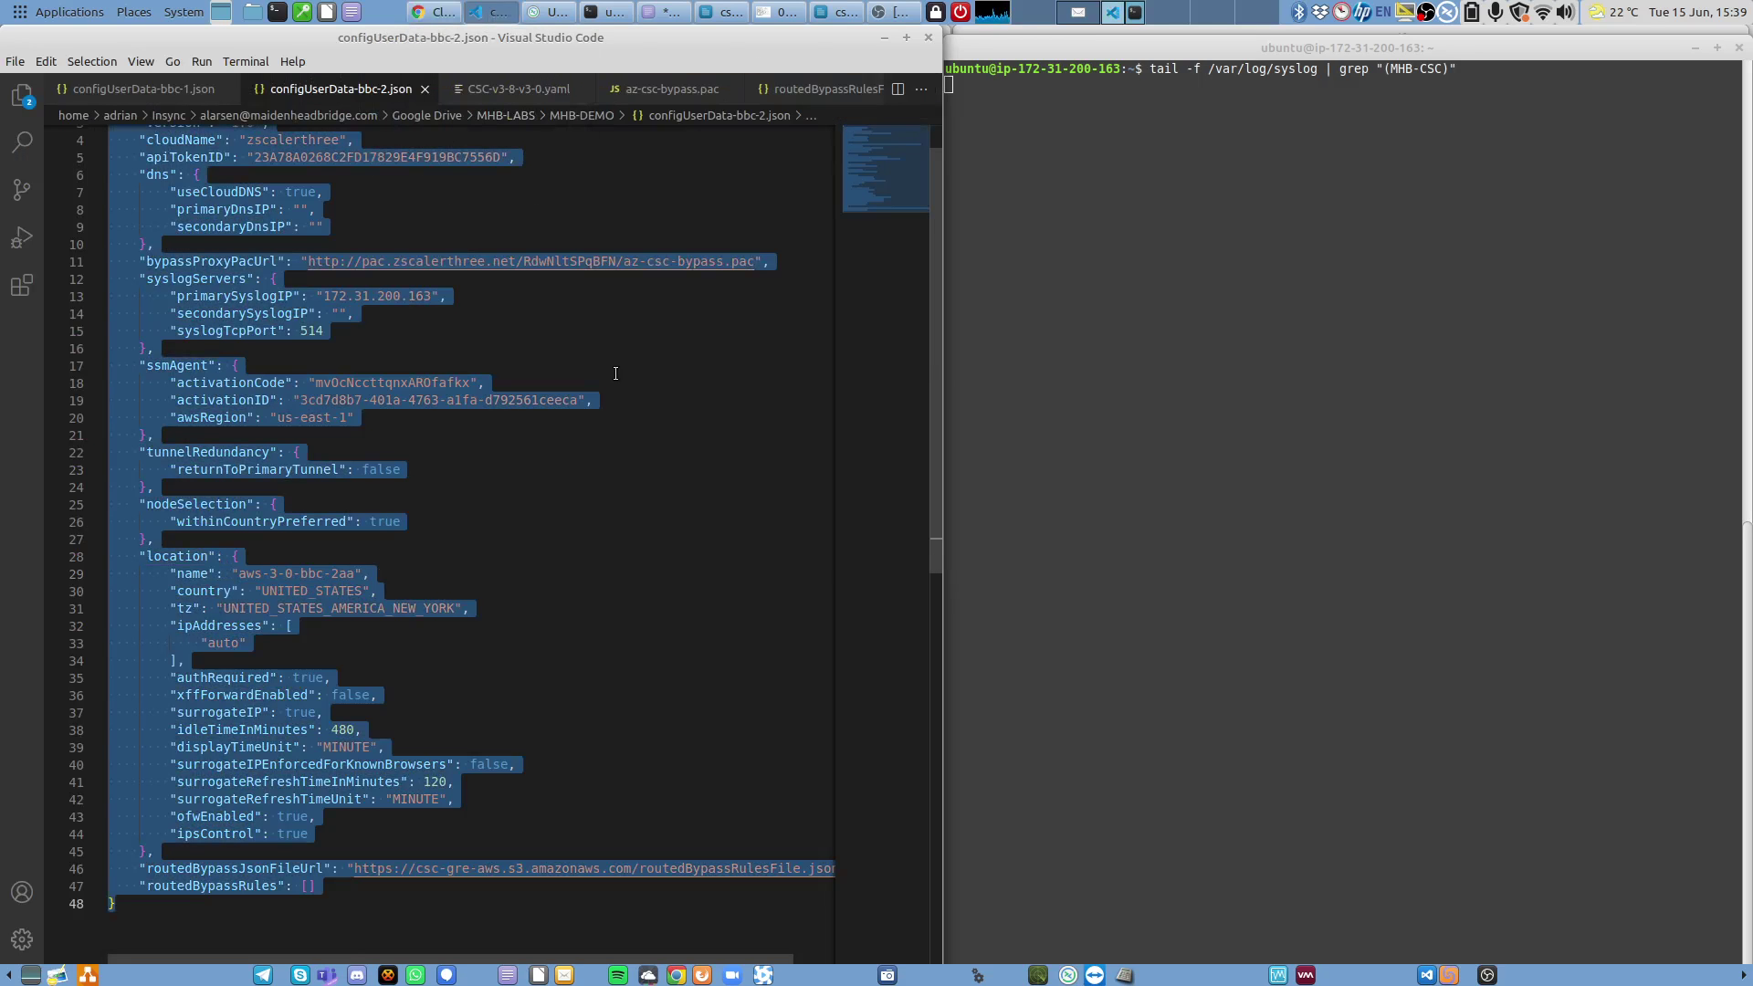
mouse_move(431, 13)
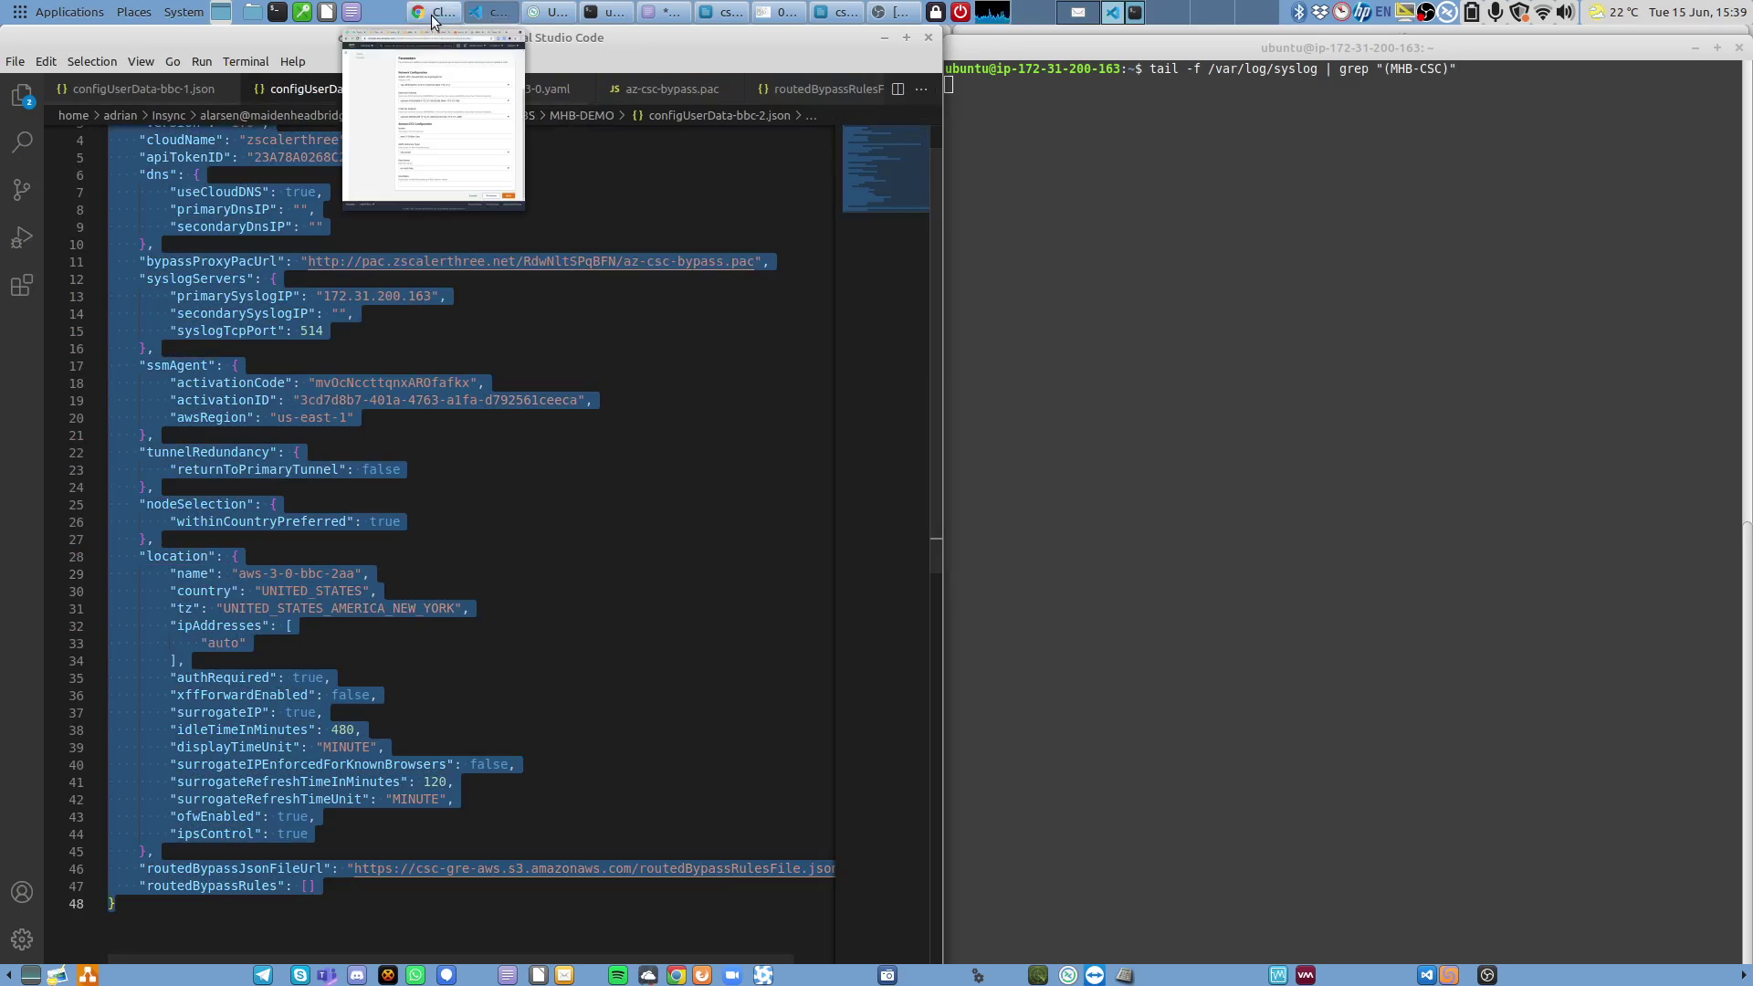
click(433, 128)
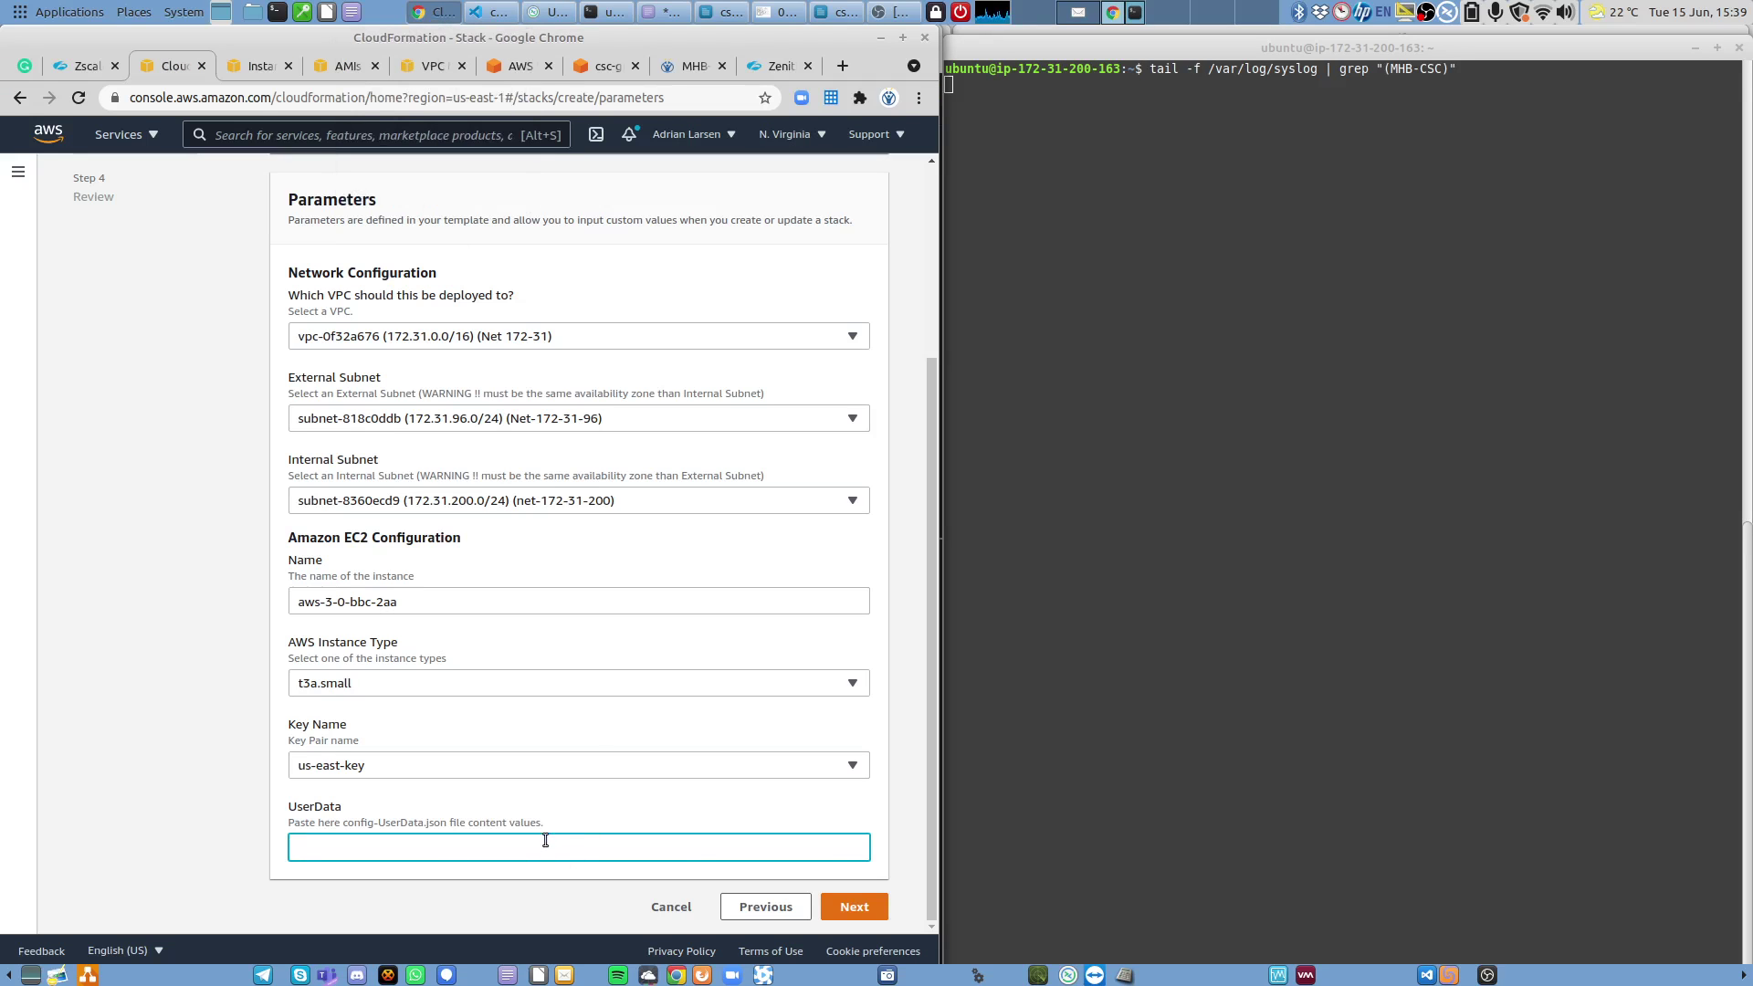
key(ctrl+v)
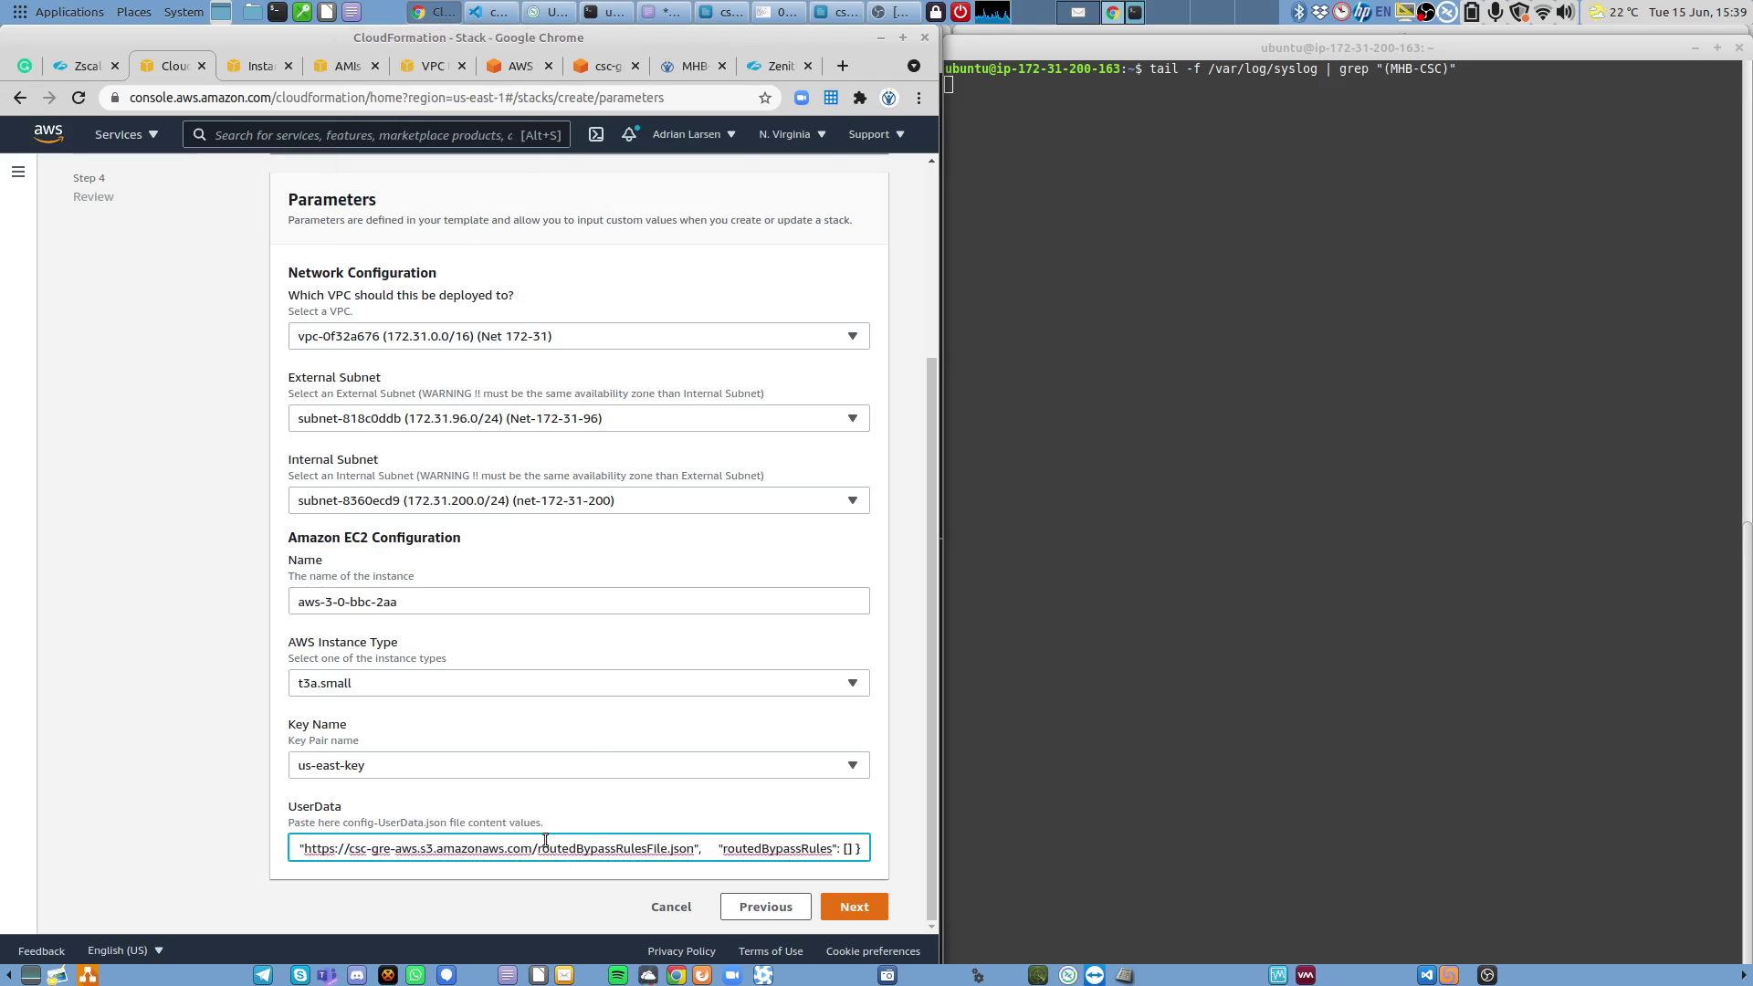
Keep the default stack options, go through the review of aws-3-0-bbc-2aa and create the stack.
click(854, 906)
scroll(754, 489, down, 3)
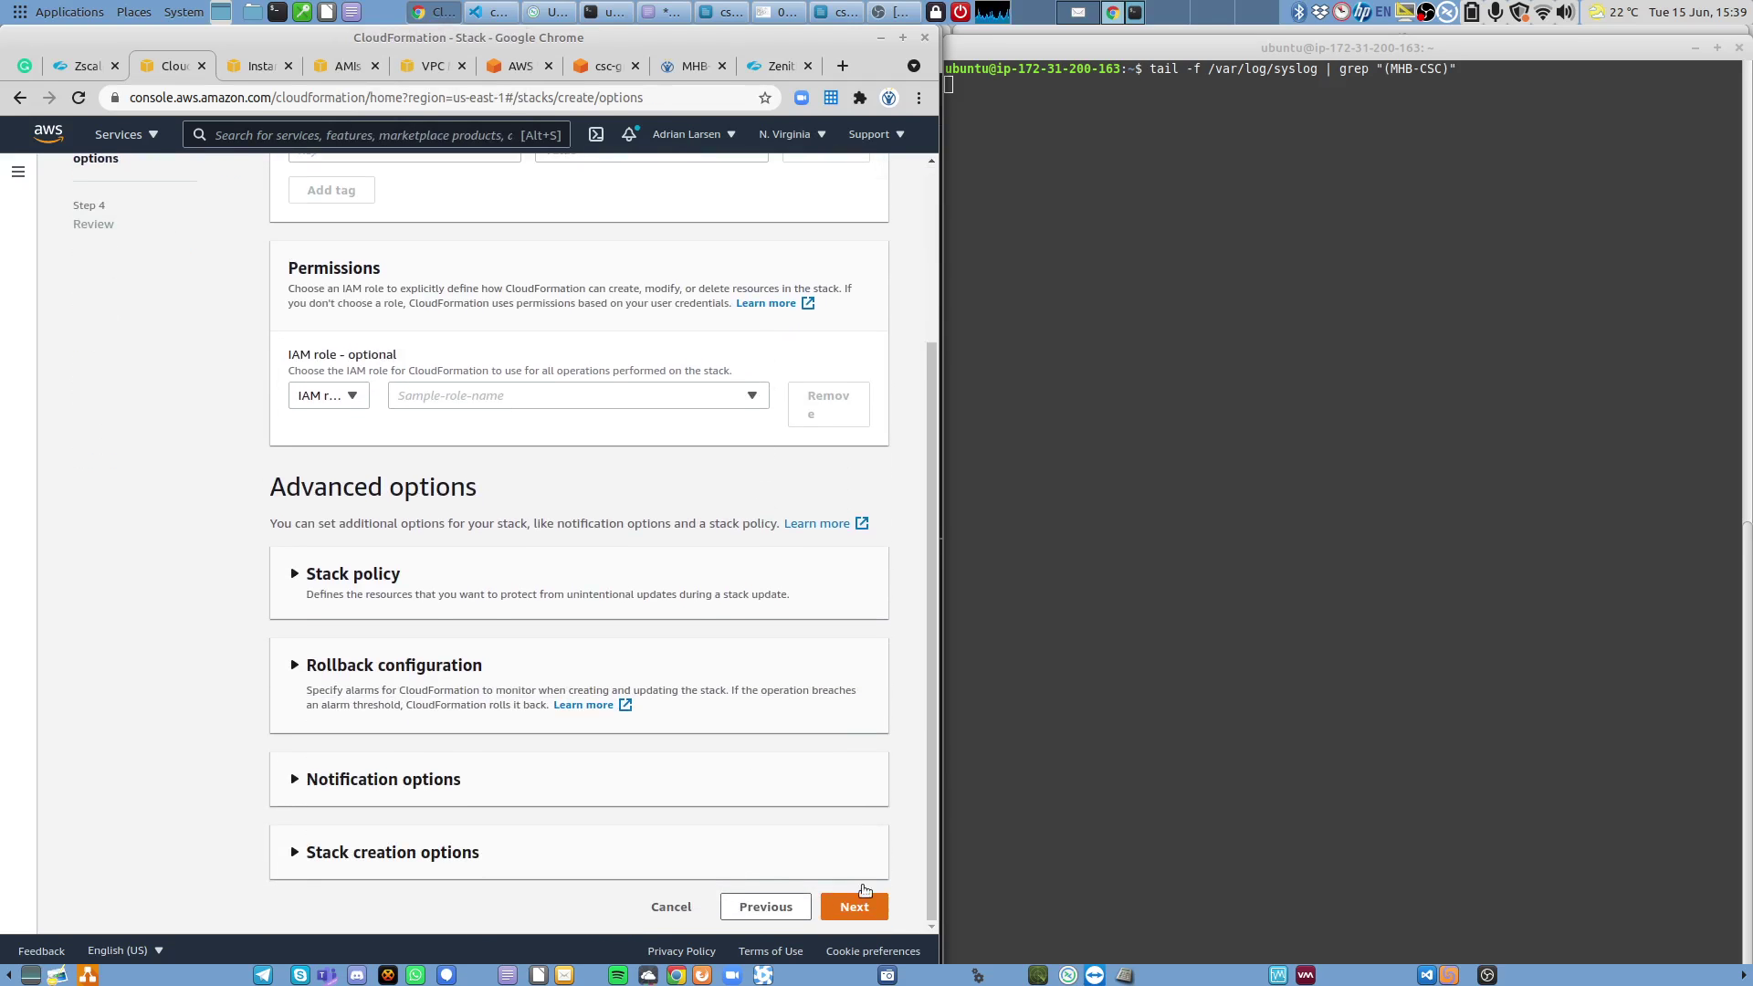
click(856, 909)
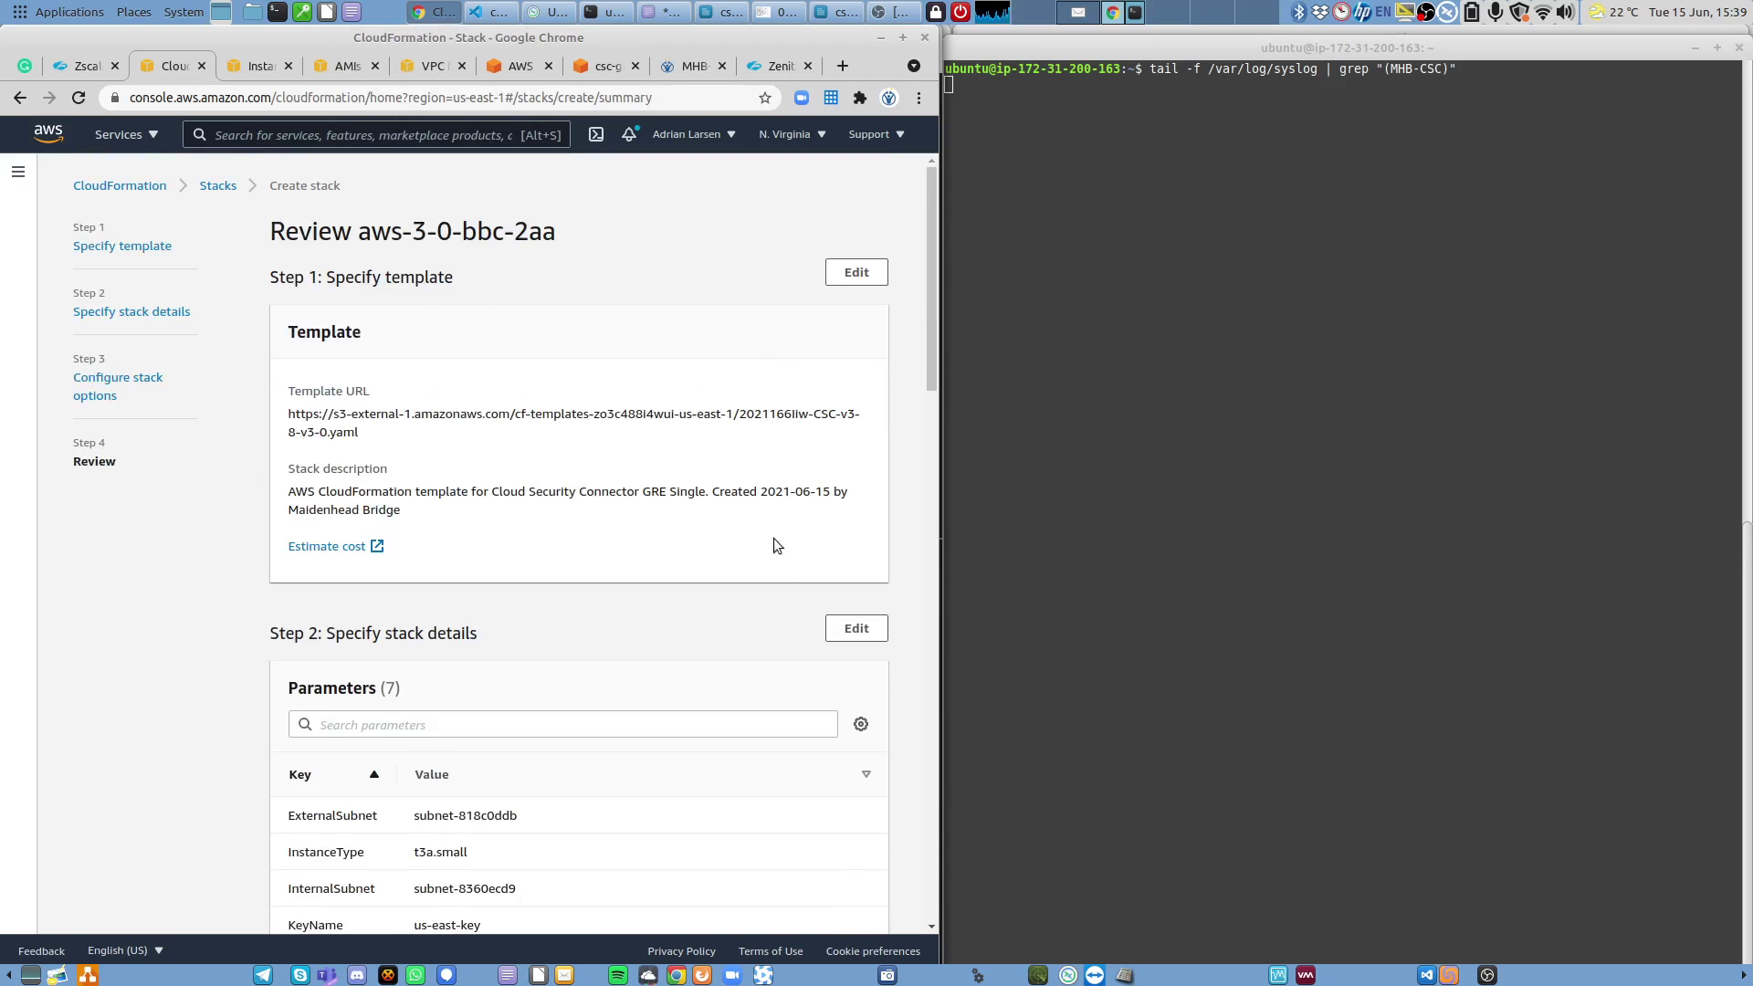
scroll(749, 529, down, 10)
scroll(747, 553, down, 10)
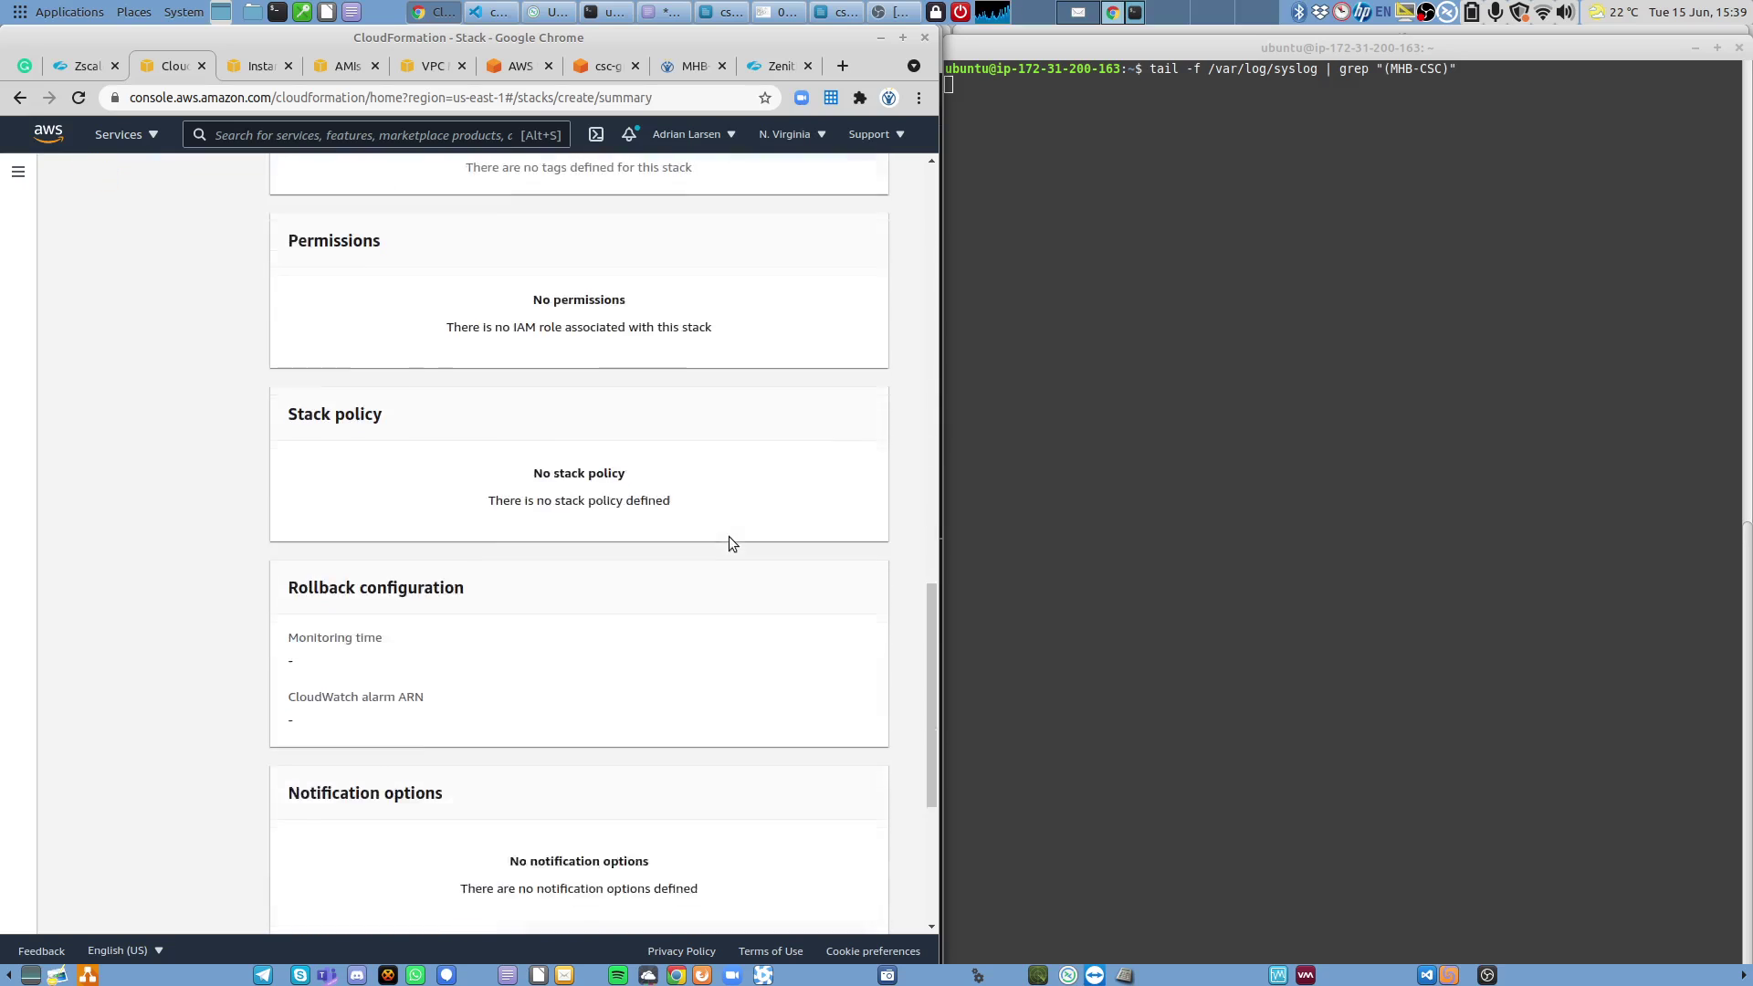
click(847, 904)
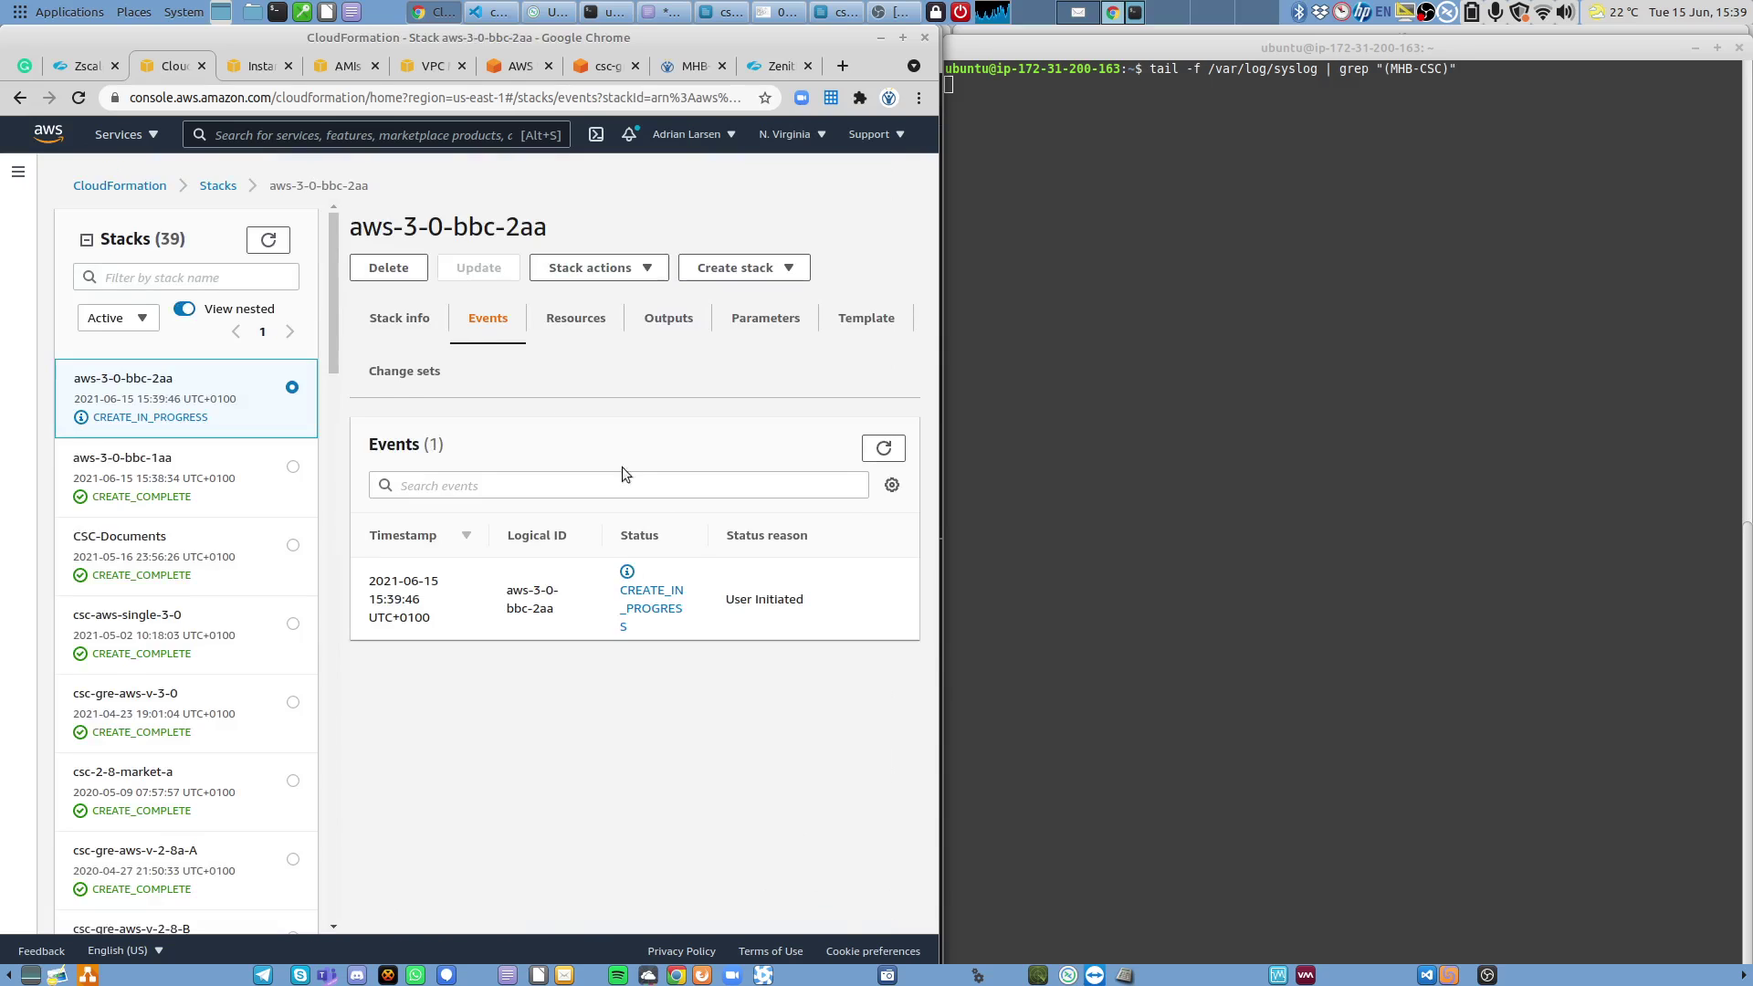
Refresh the list of running EC2 instances and briefly view the high-availability diagram in 06_aws_csc_HA.pdf.
click(242, 68)
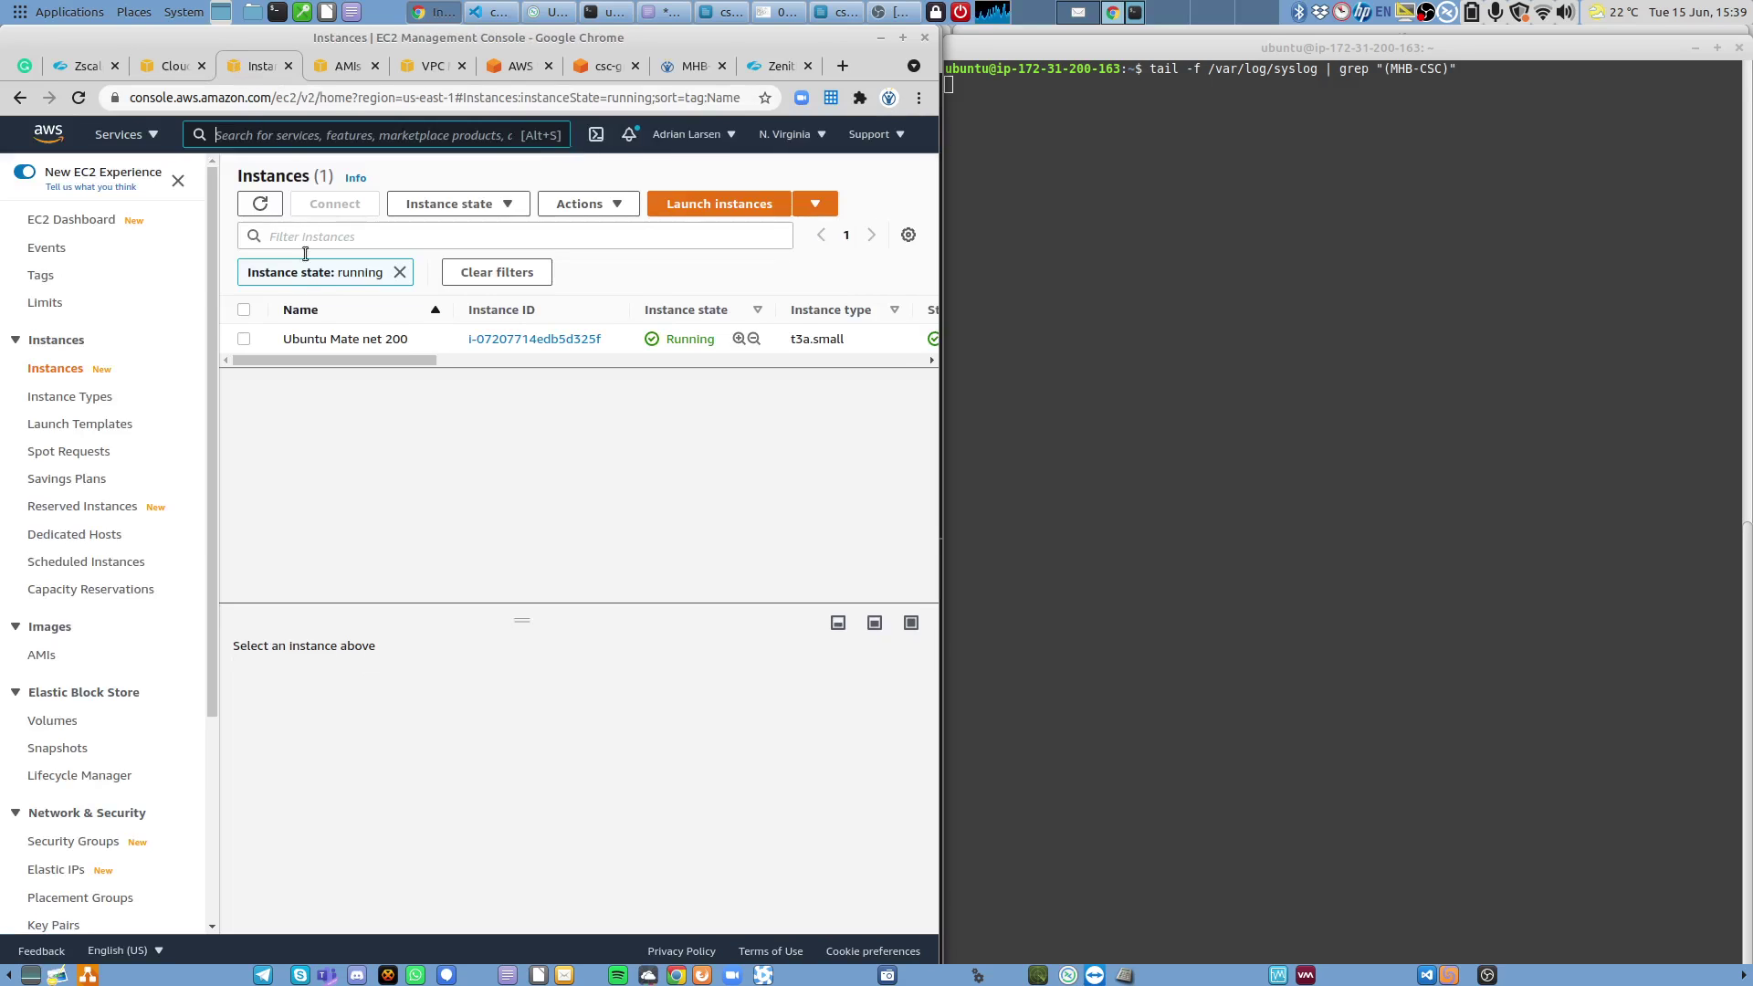
click(269, 206)
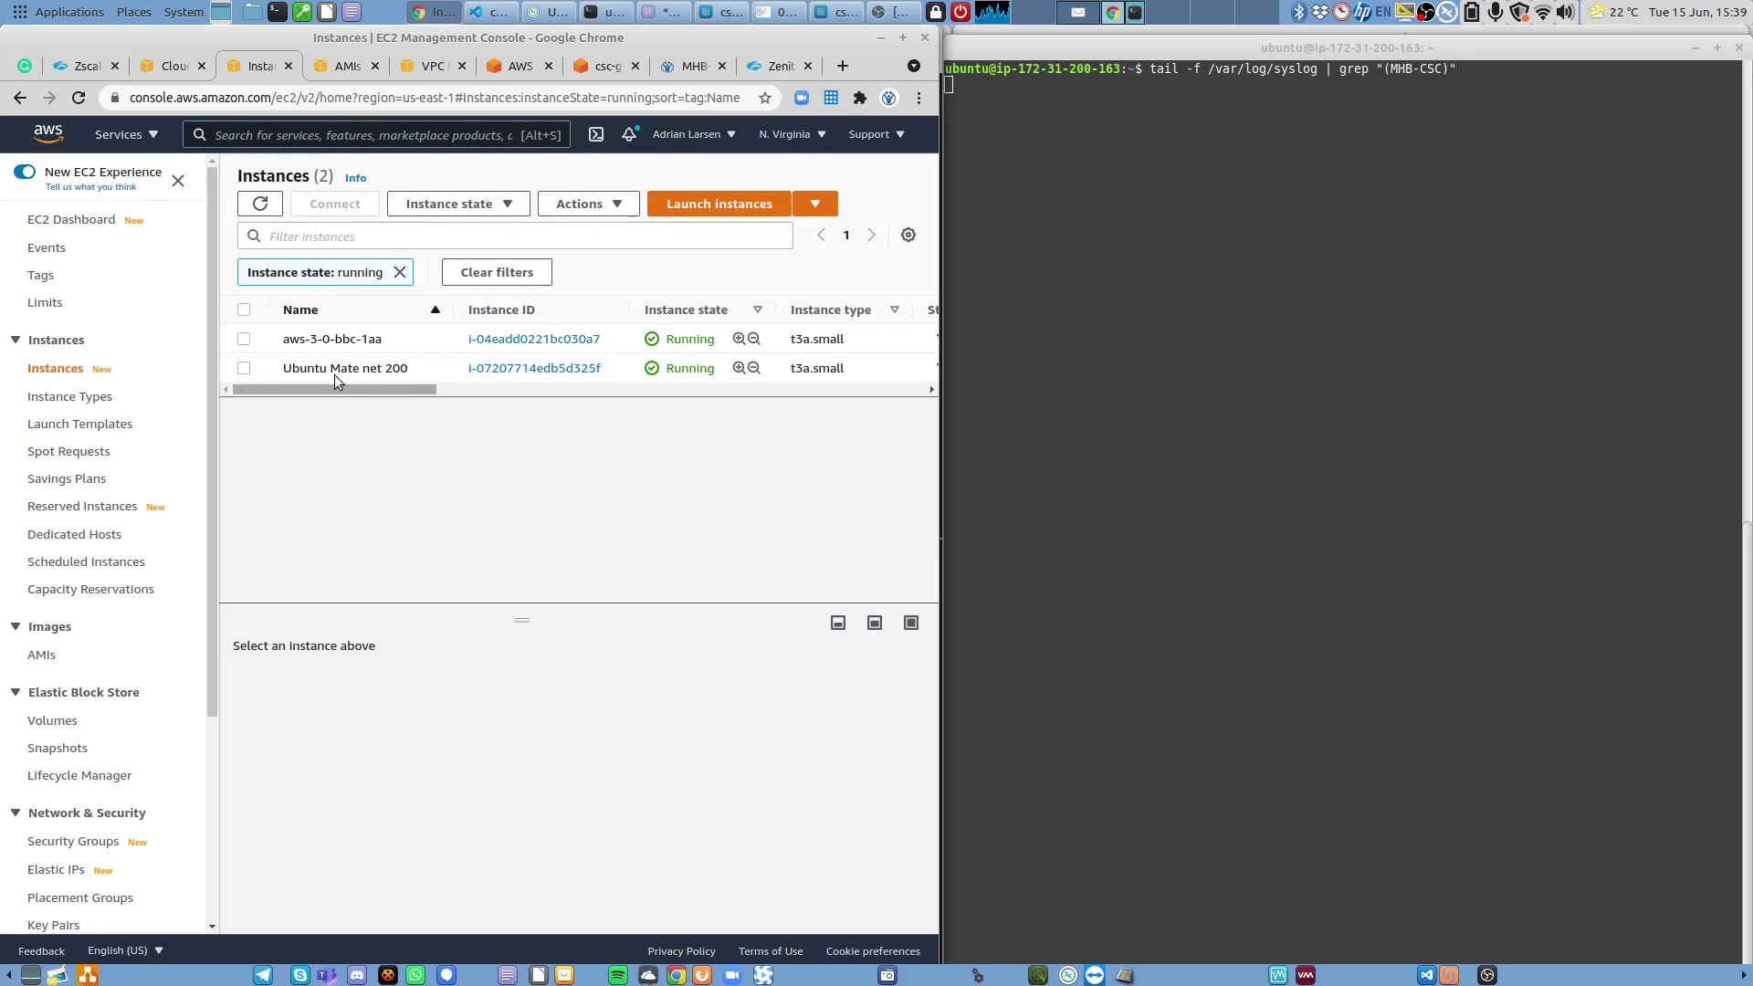
click(784, 11)
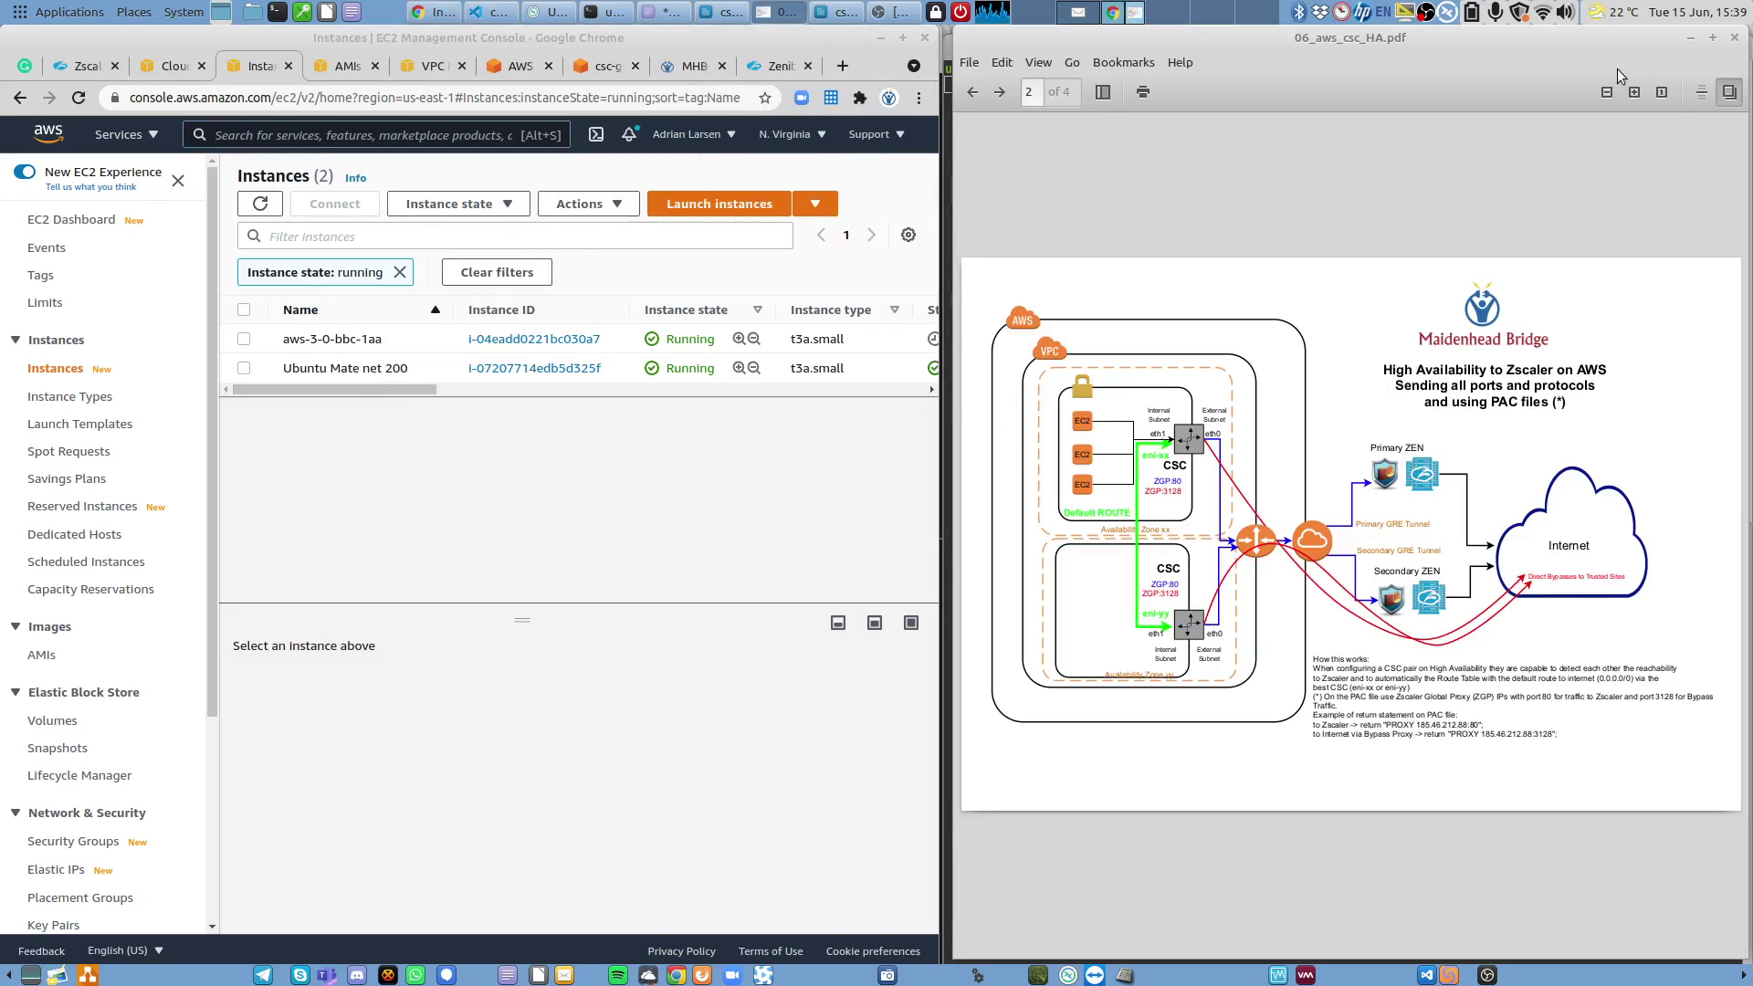
click(1691, 38)
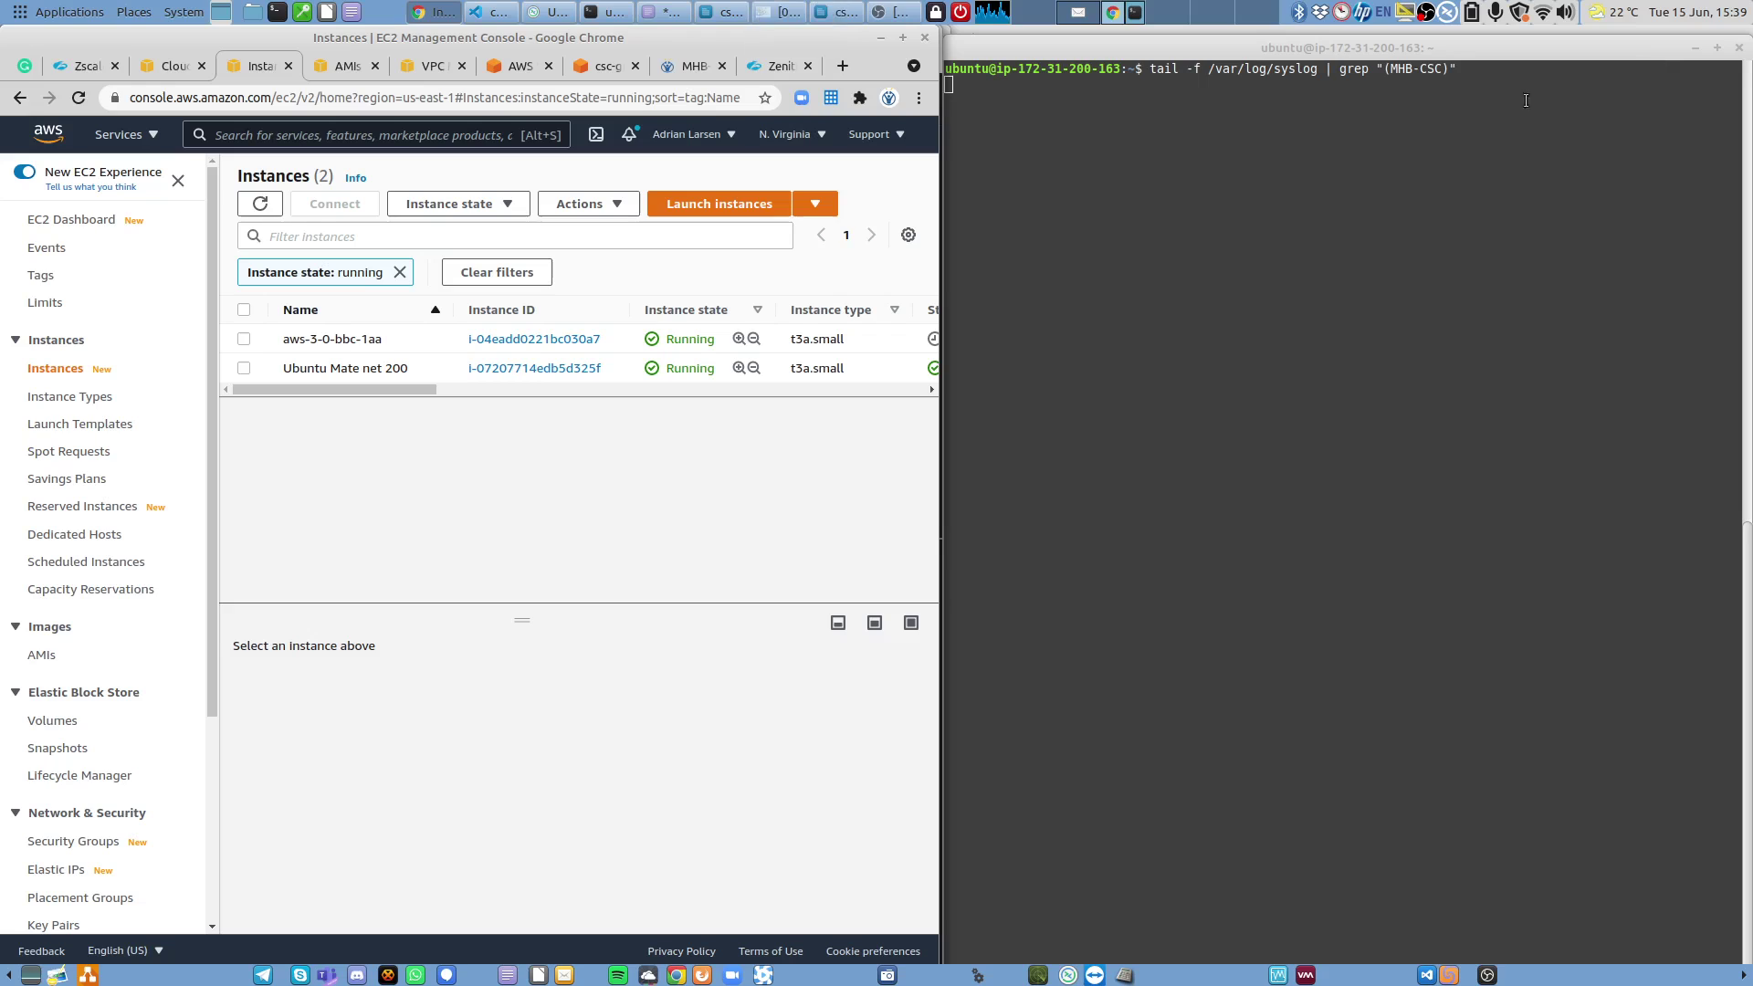
Copy the instance ID of the aws-3-0-bbc-1aa instance and switch to Visual Studio Code.
click(343, 341)
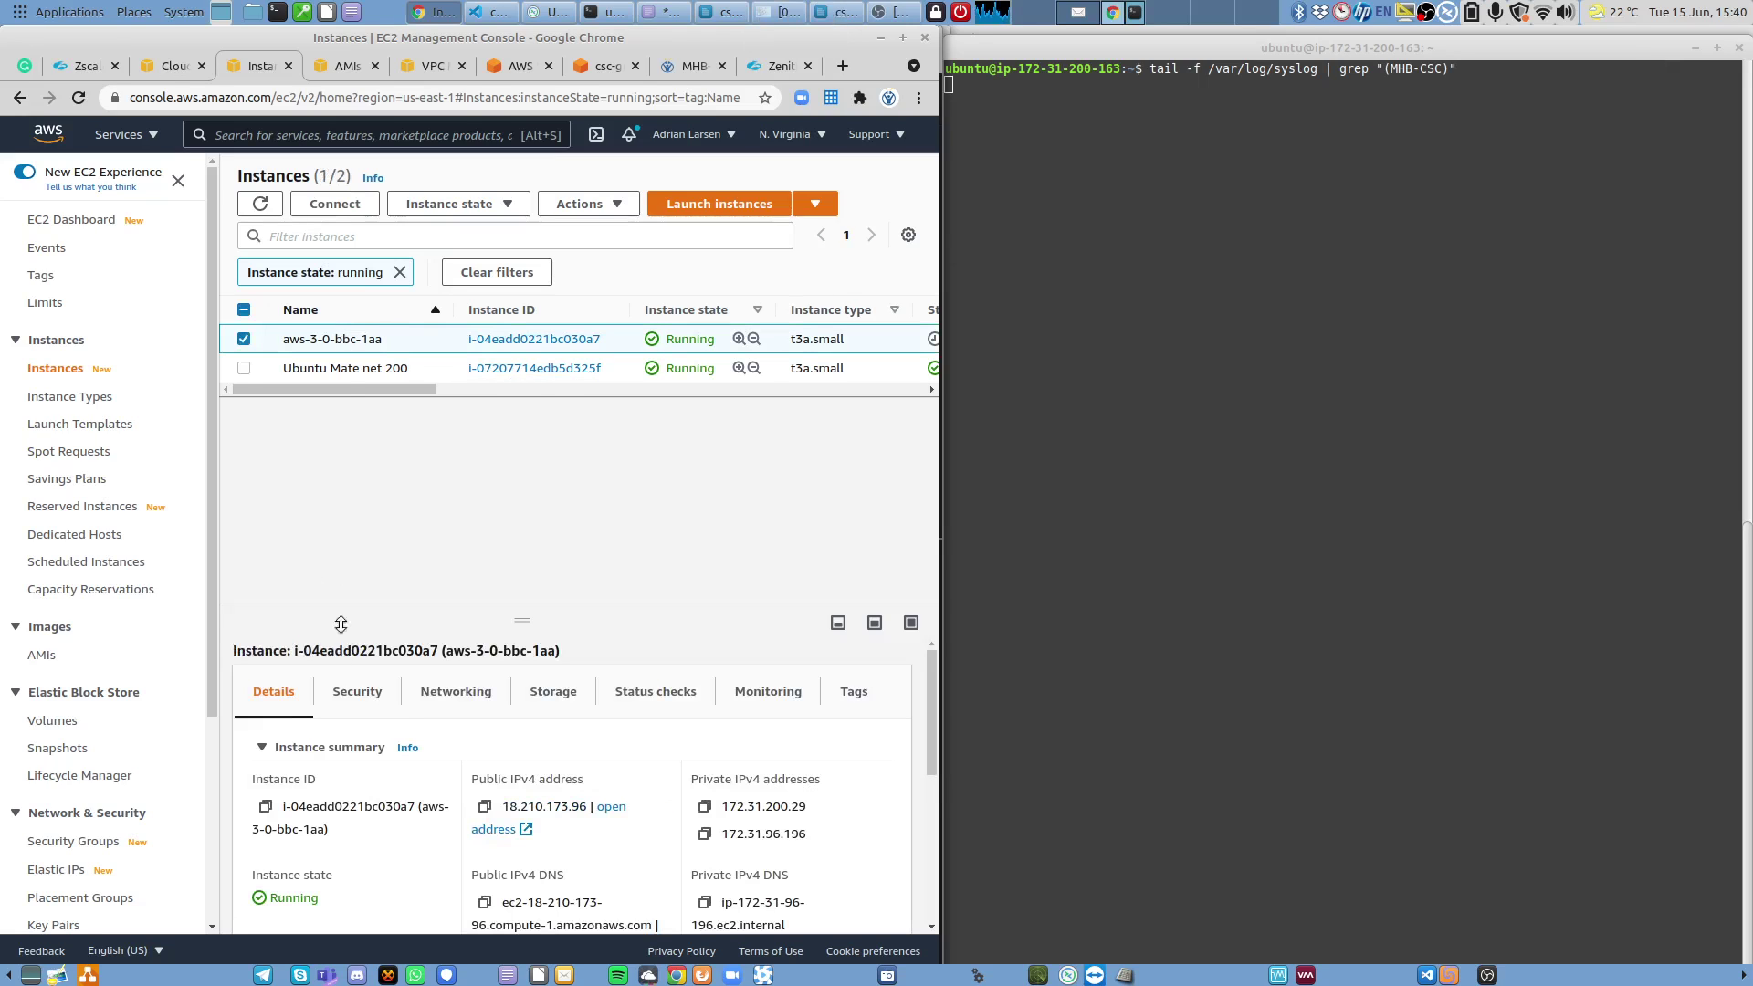
click(264, 808)
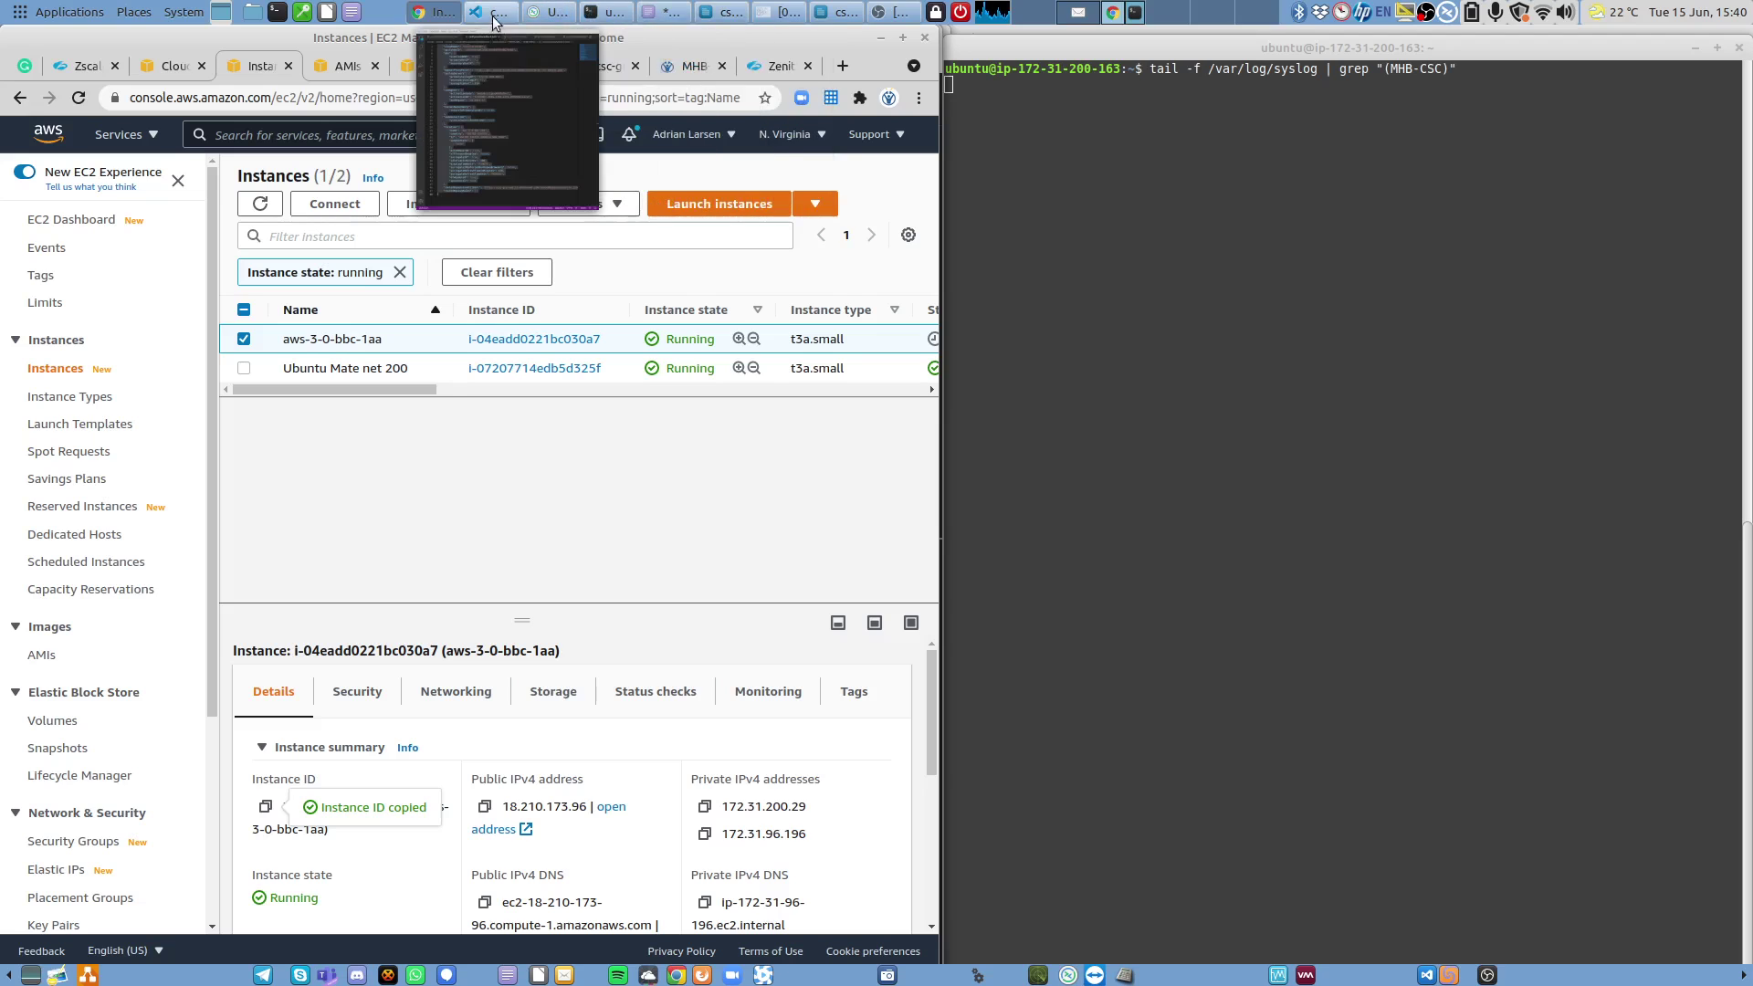
click(494, 20)
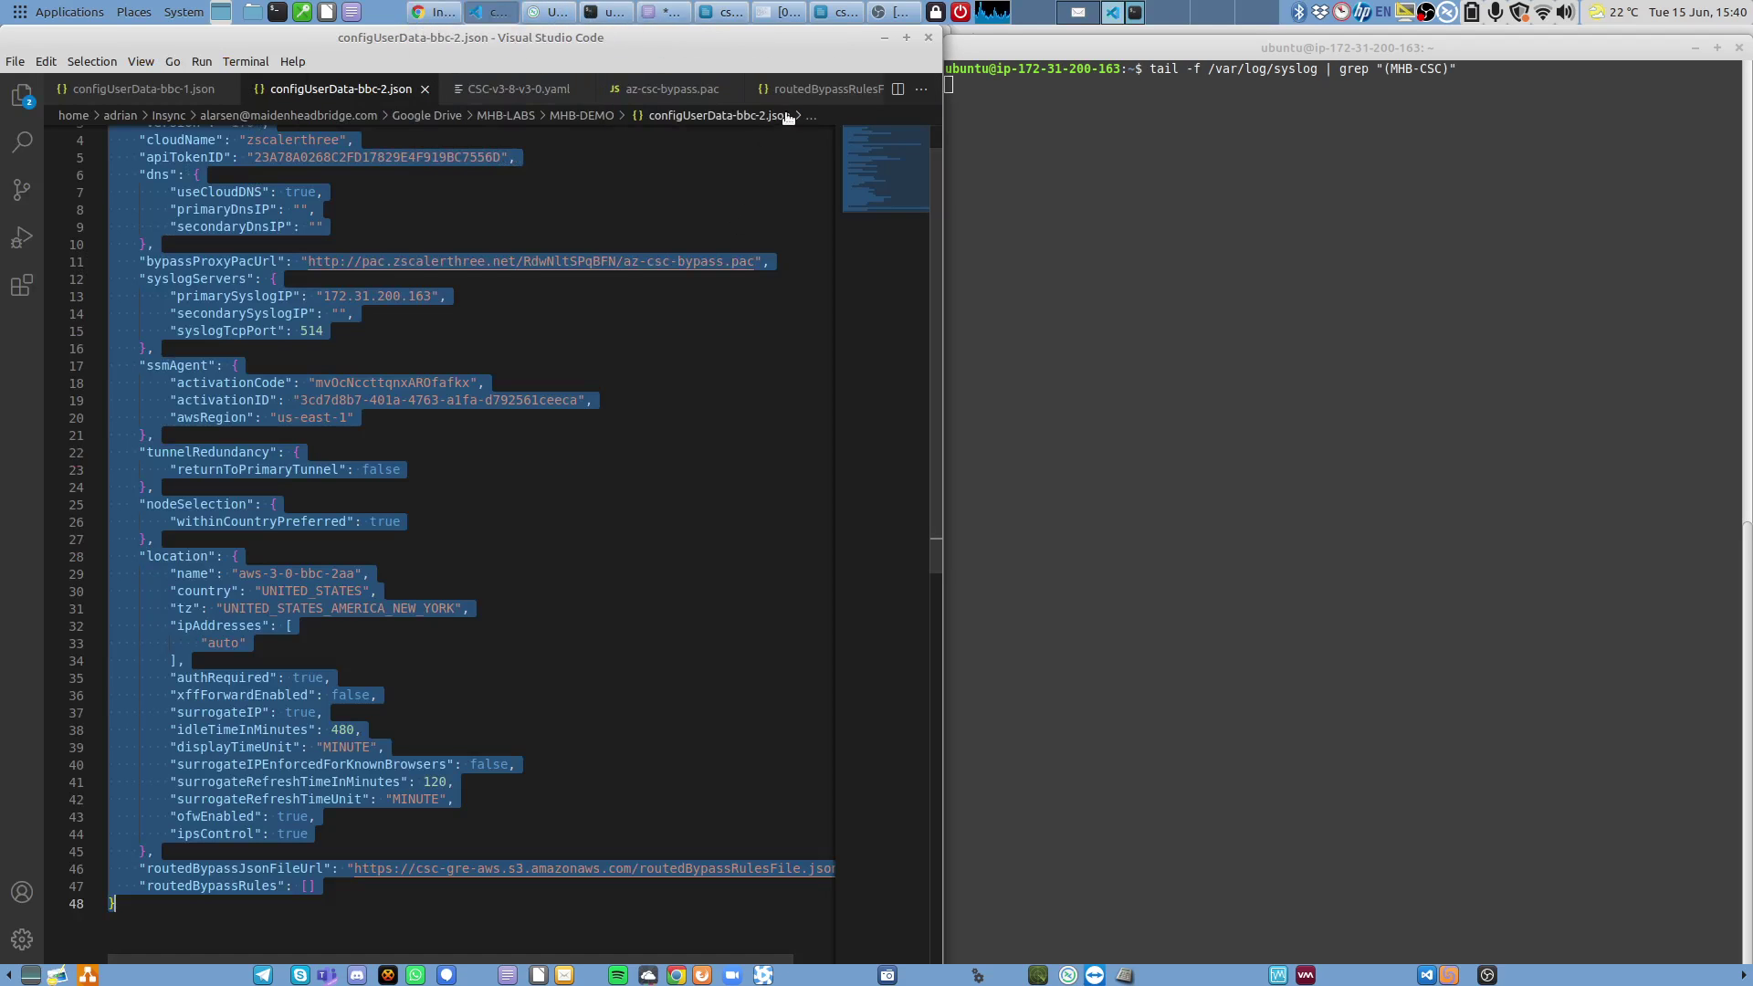
Move CSC-v3-8-v3-0.yaml into its own editor group above configUserData-bbc-2.json.
click(604, 104)
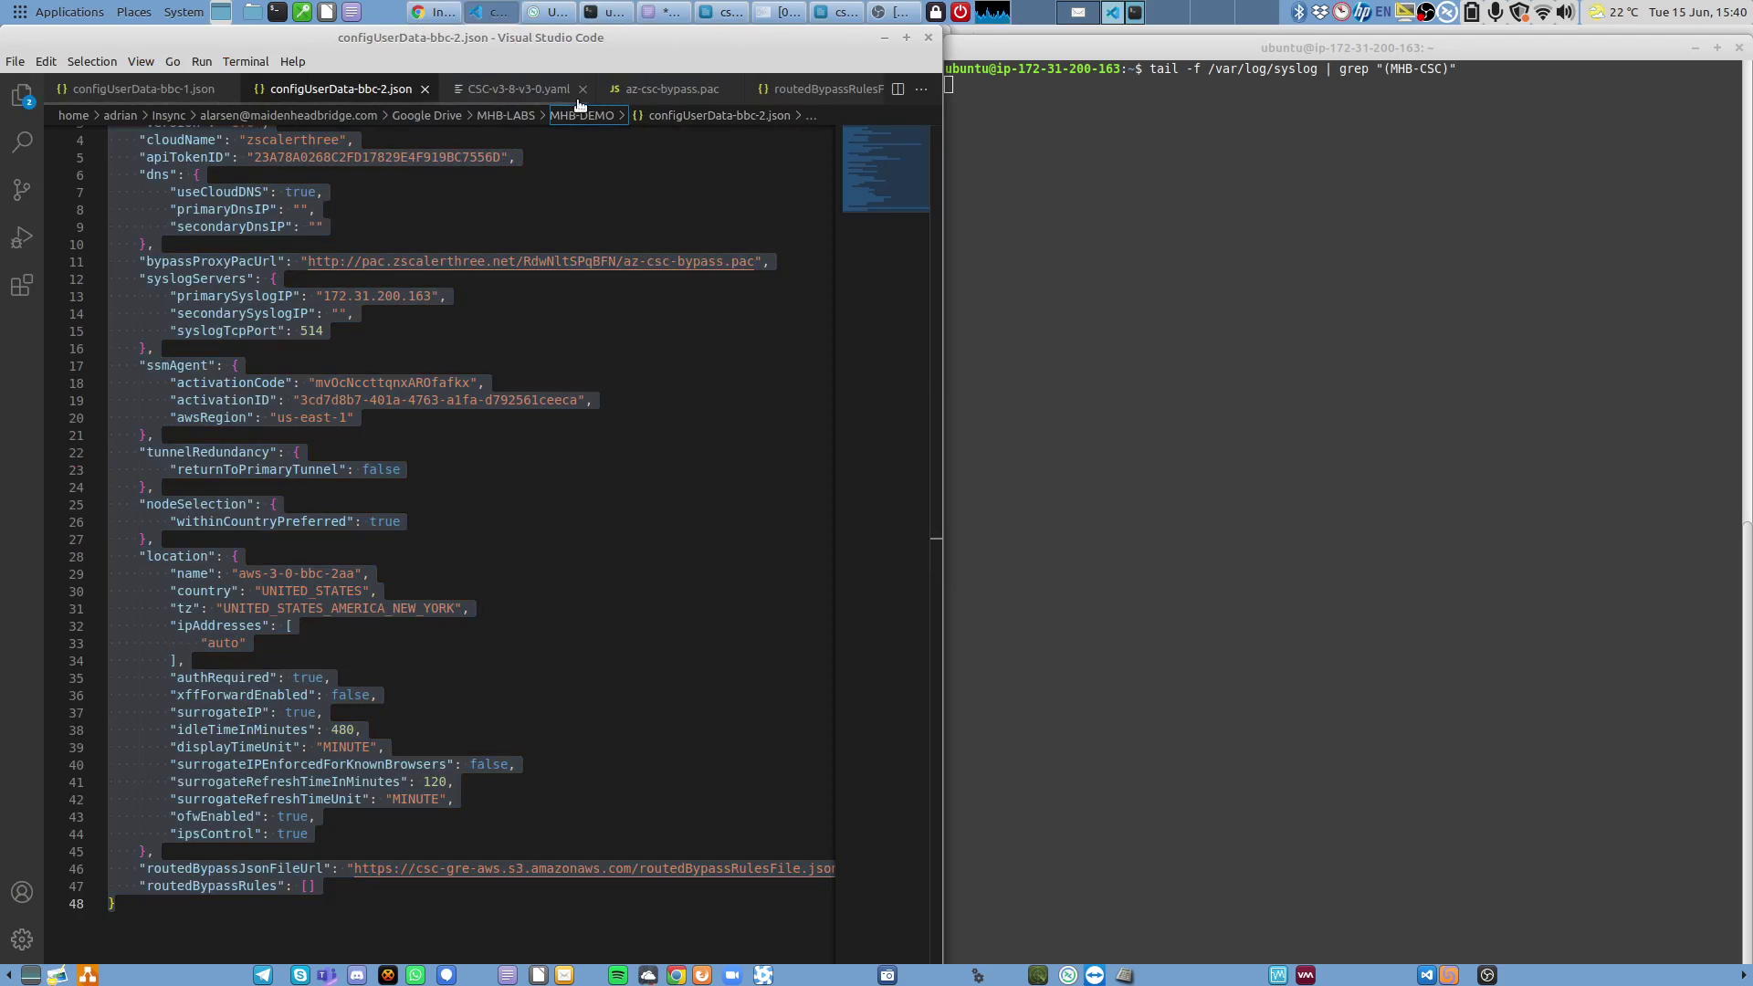
click(565, 97)
drag(557, 105, 560, 164)
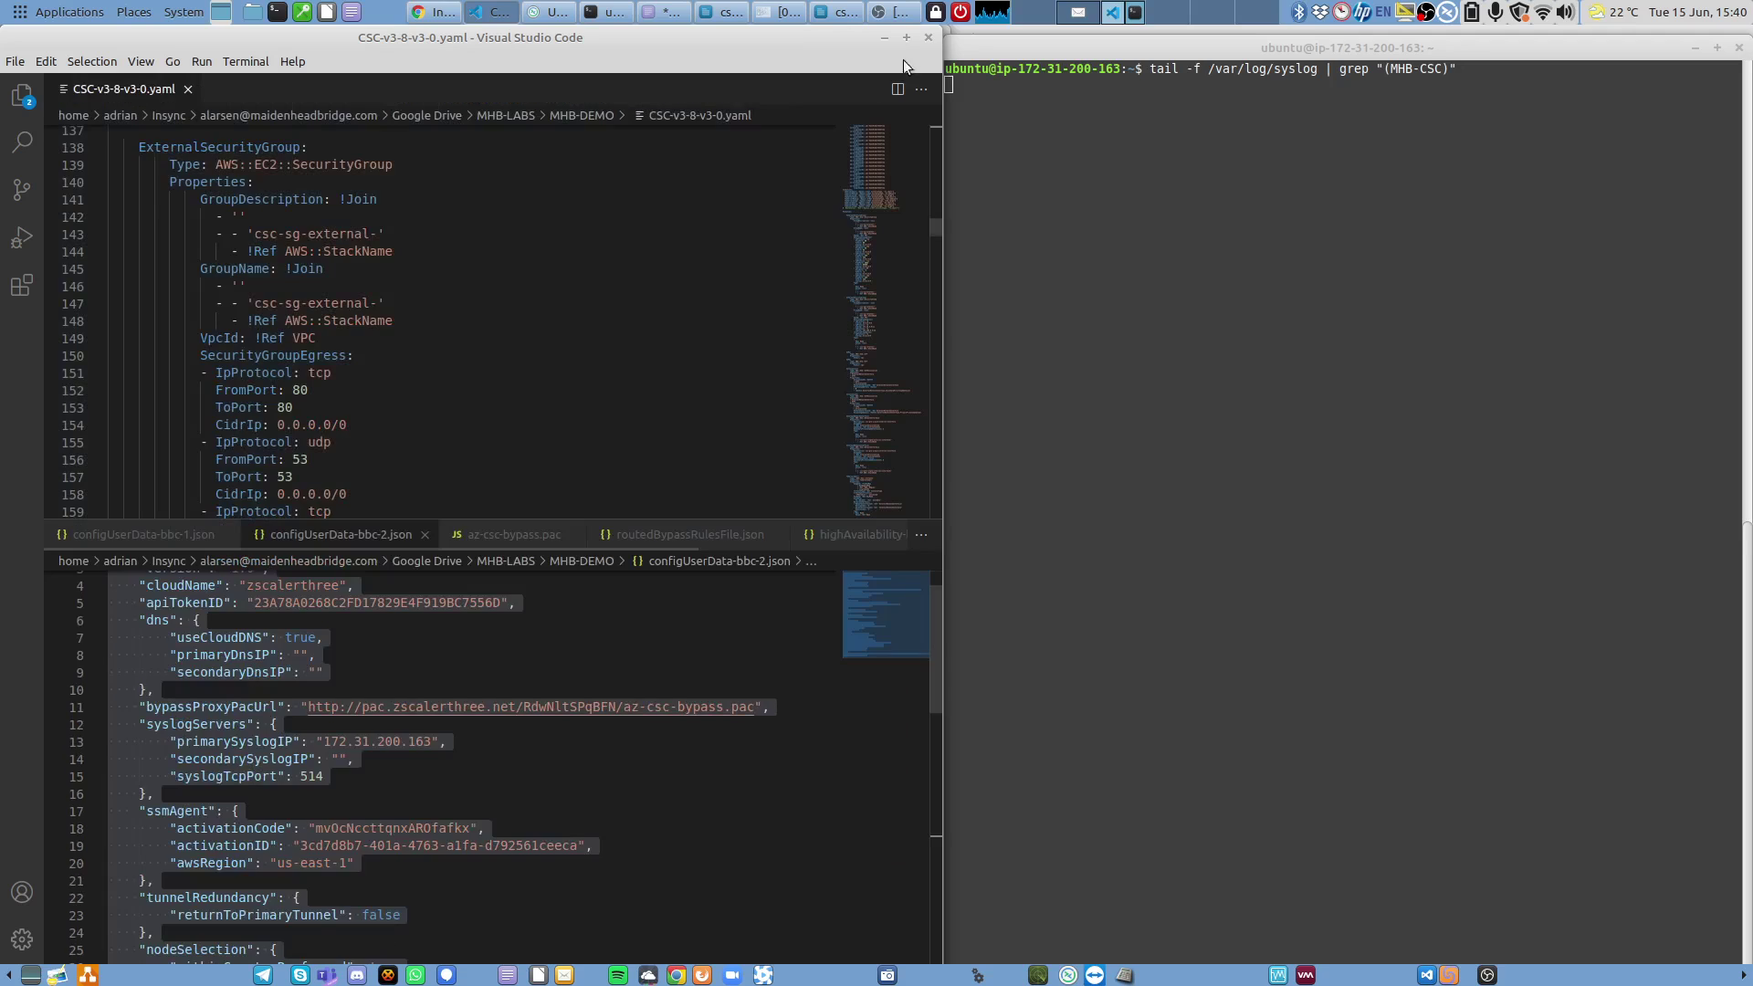
click(907, 39)
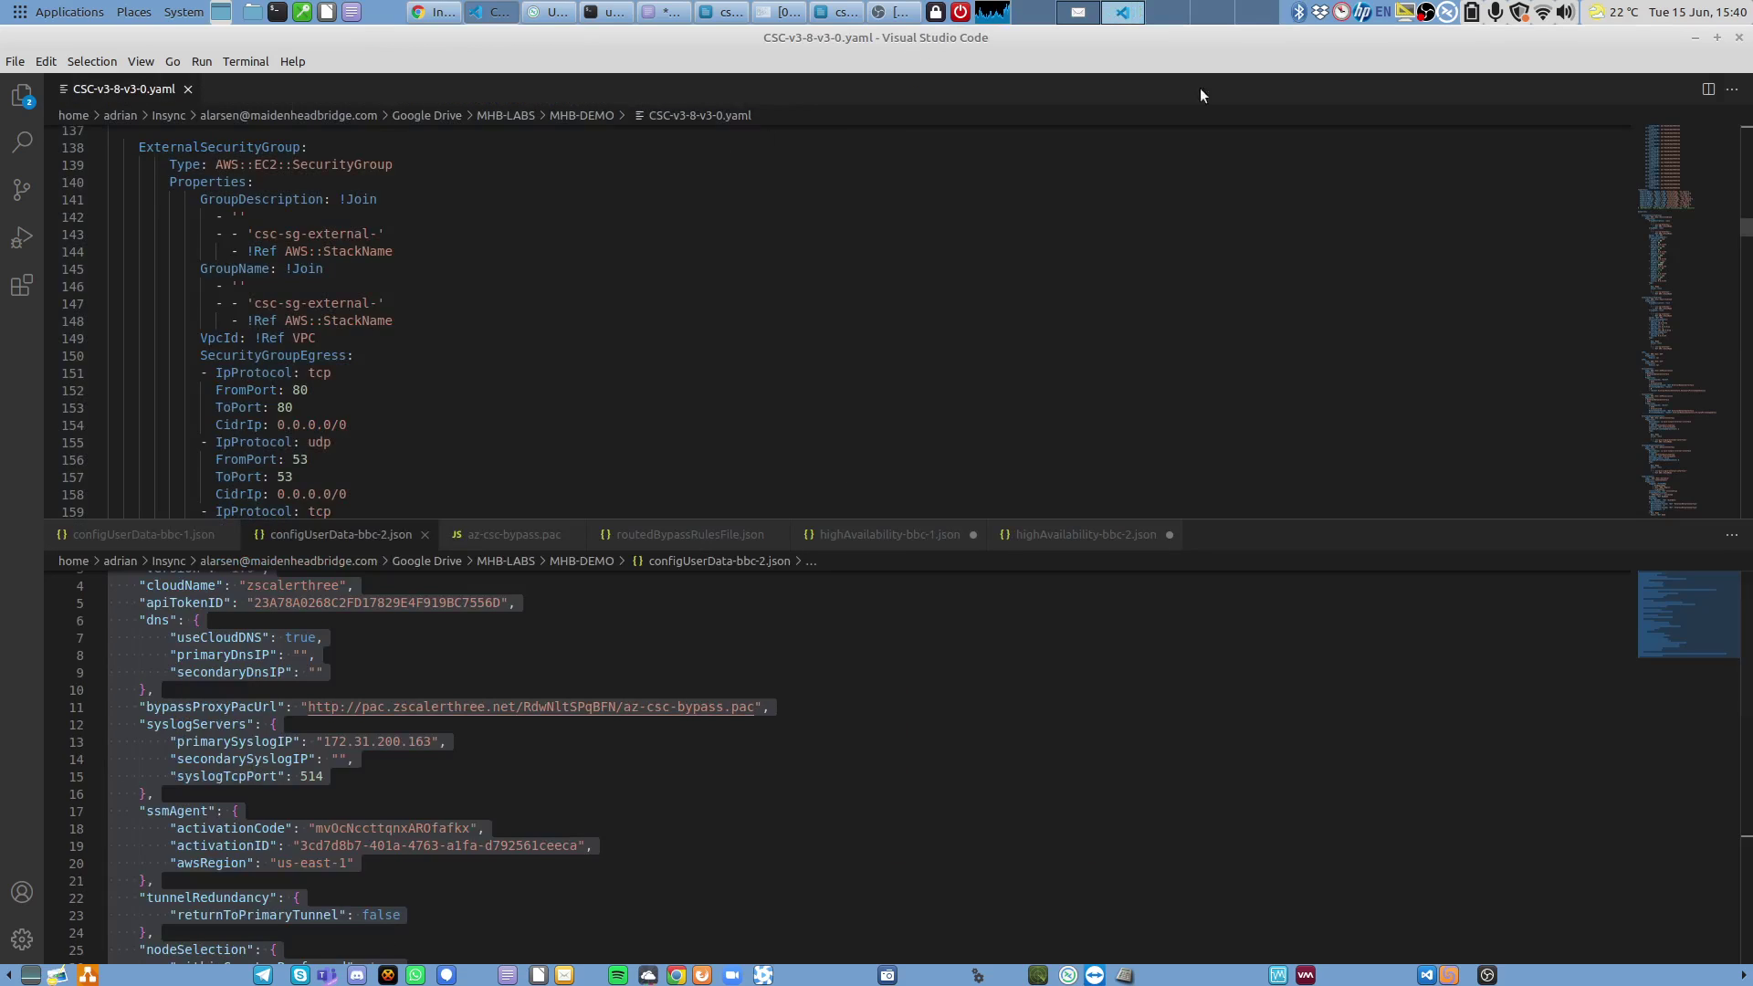
click(1717, 38)
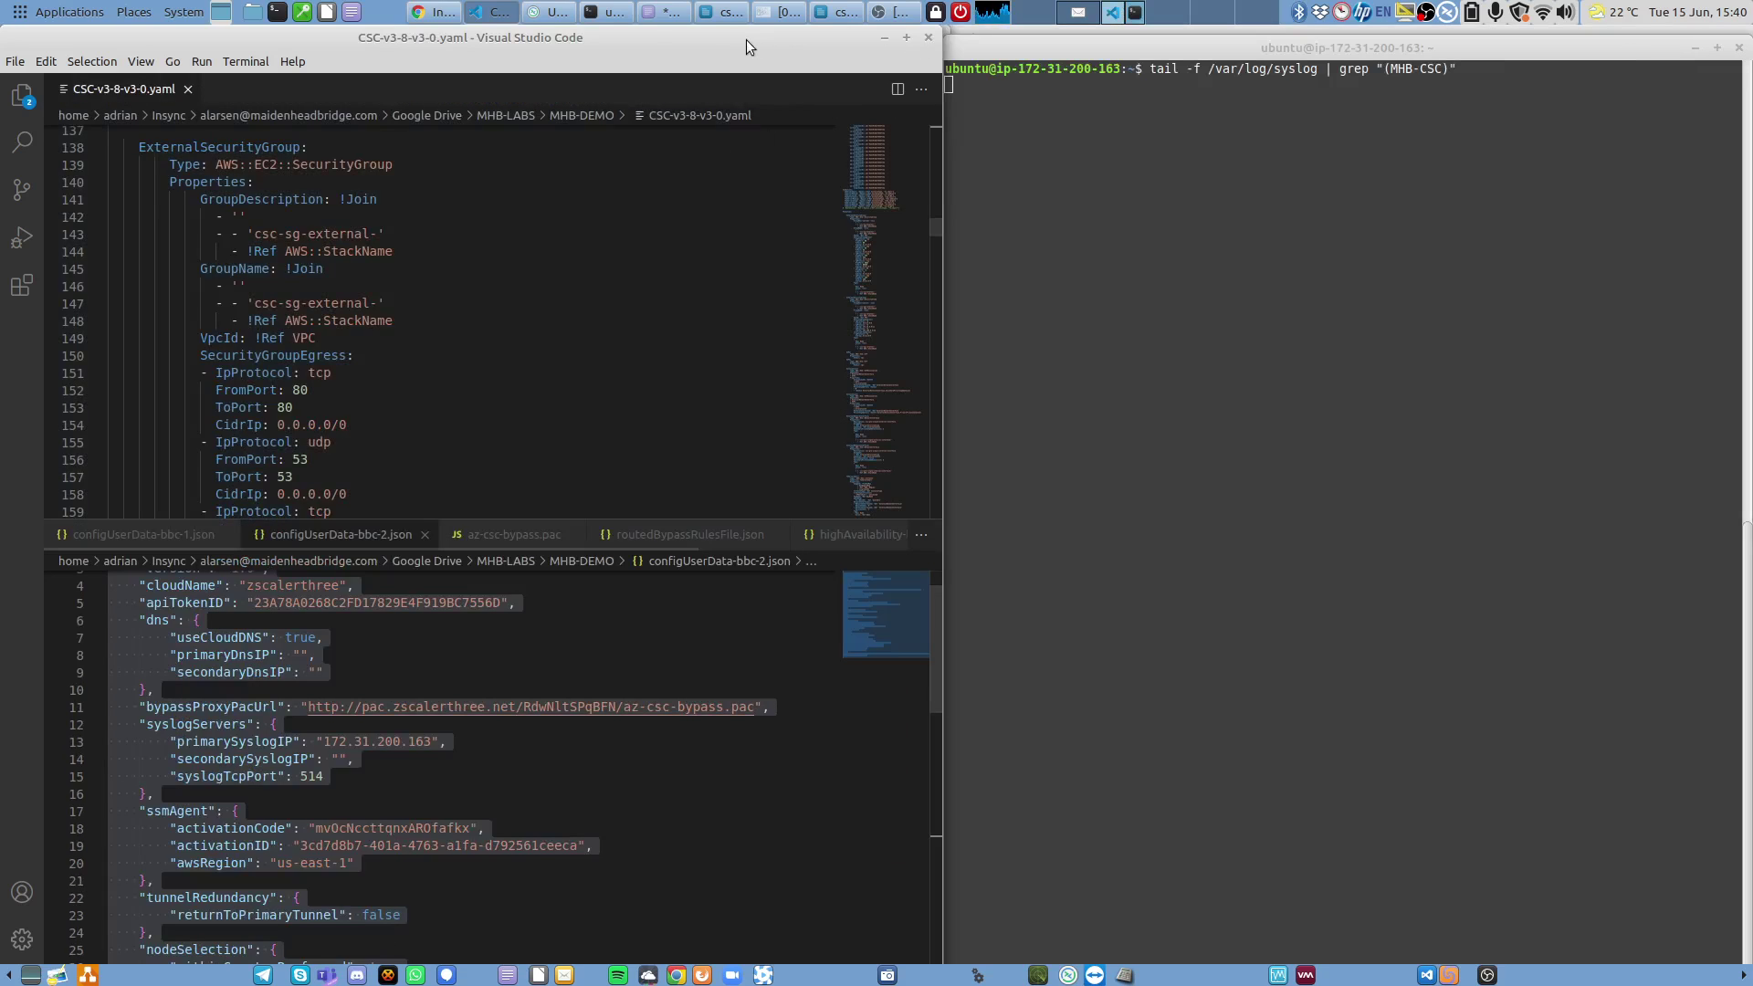
mouse_move(493, 23)
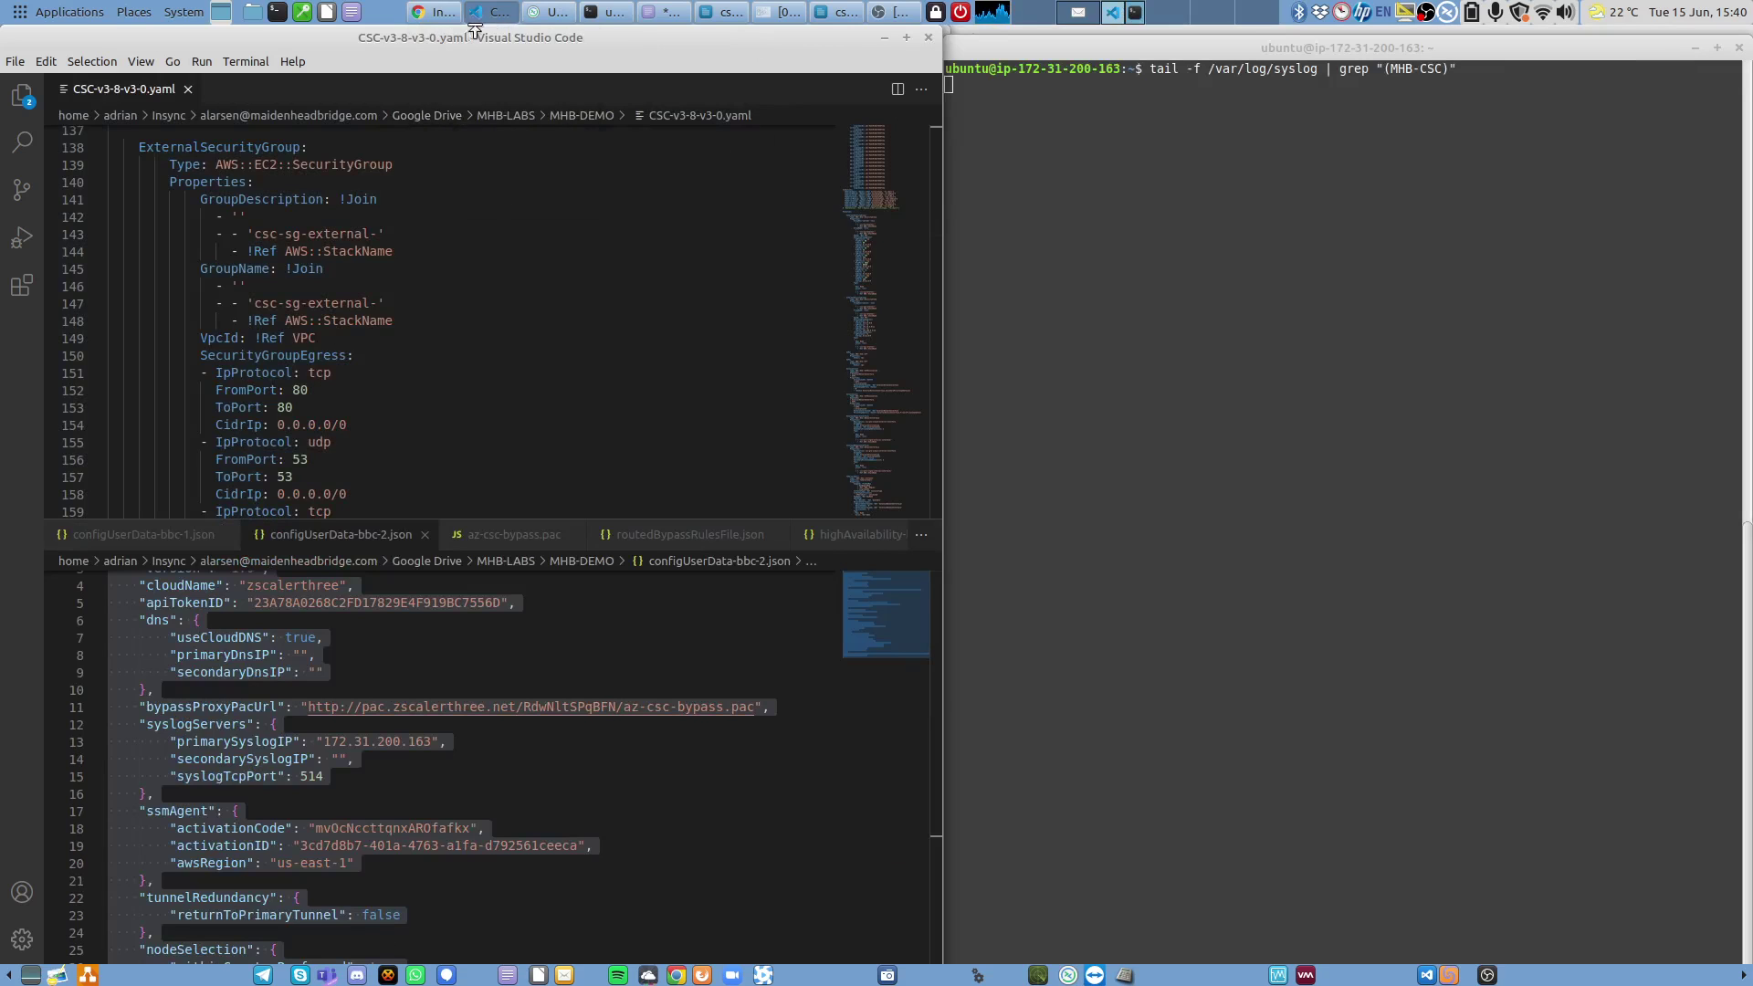
click(478, 22)
click(478, 22)
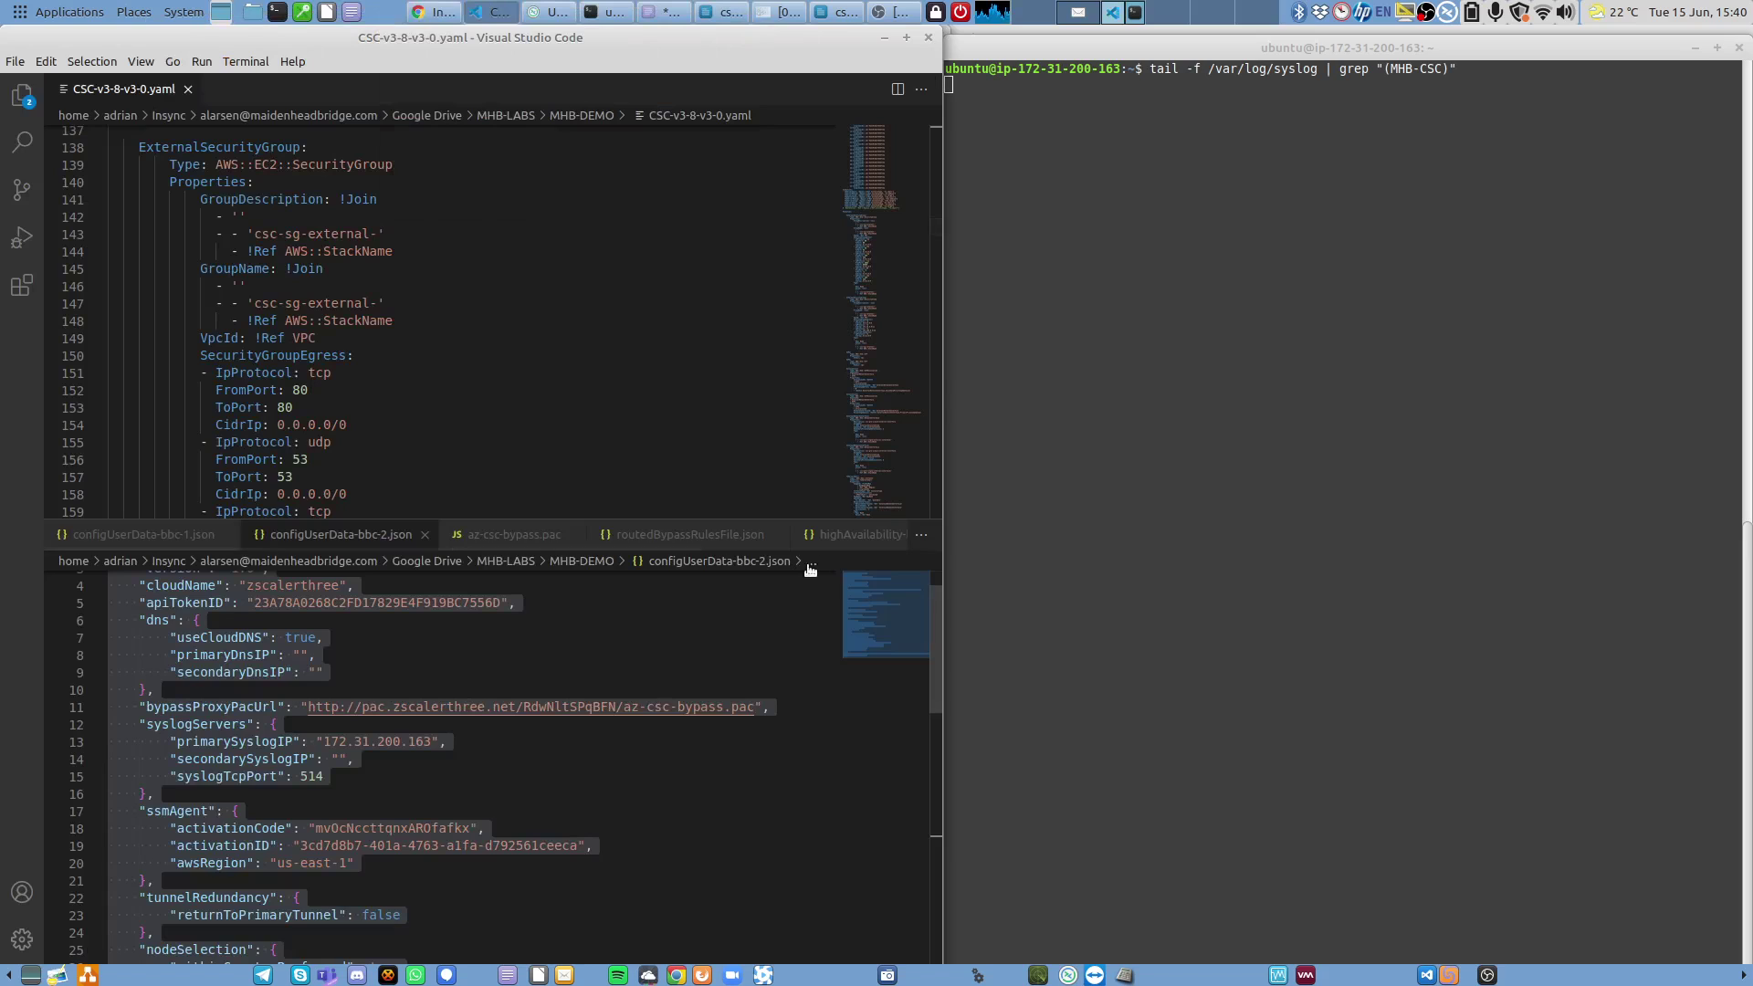
In highAvailability-bbc-2.json, set haInstanceIdOtherCsc to the copied instance ID i-04eadd0221bc030a7 and save the file.
click(863, 535)
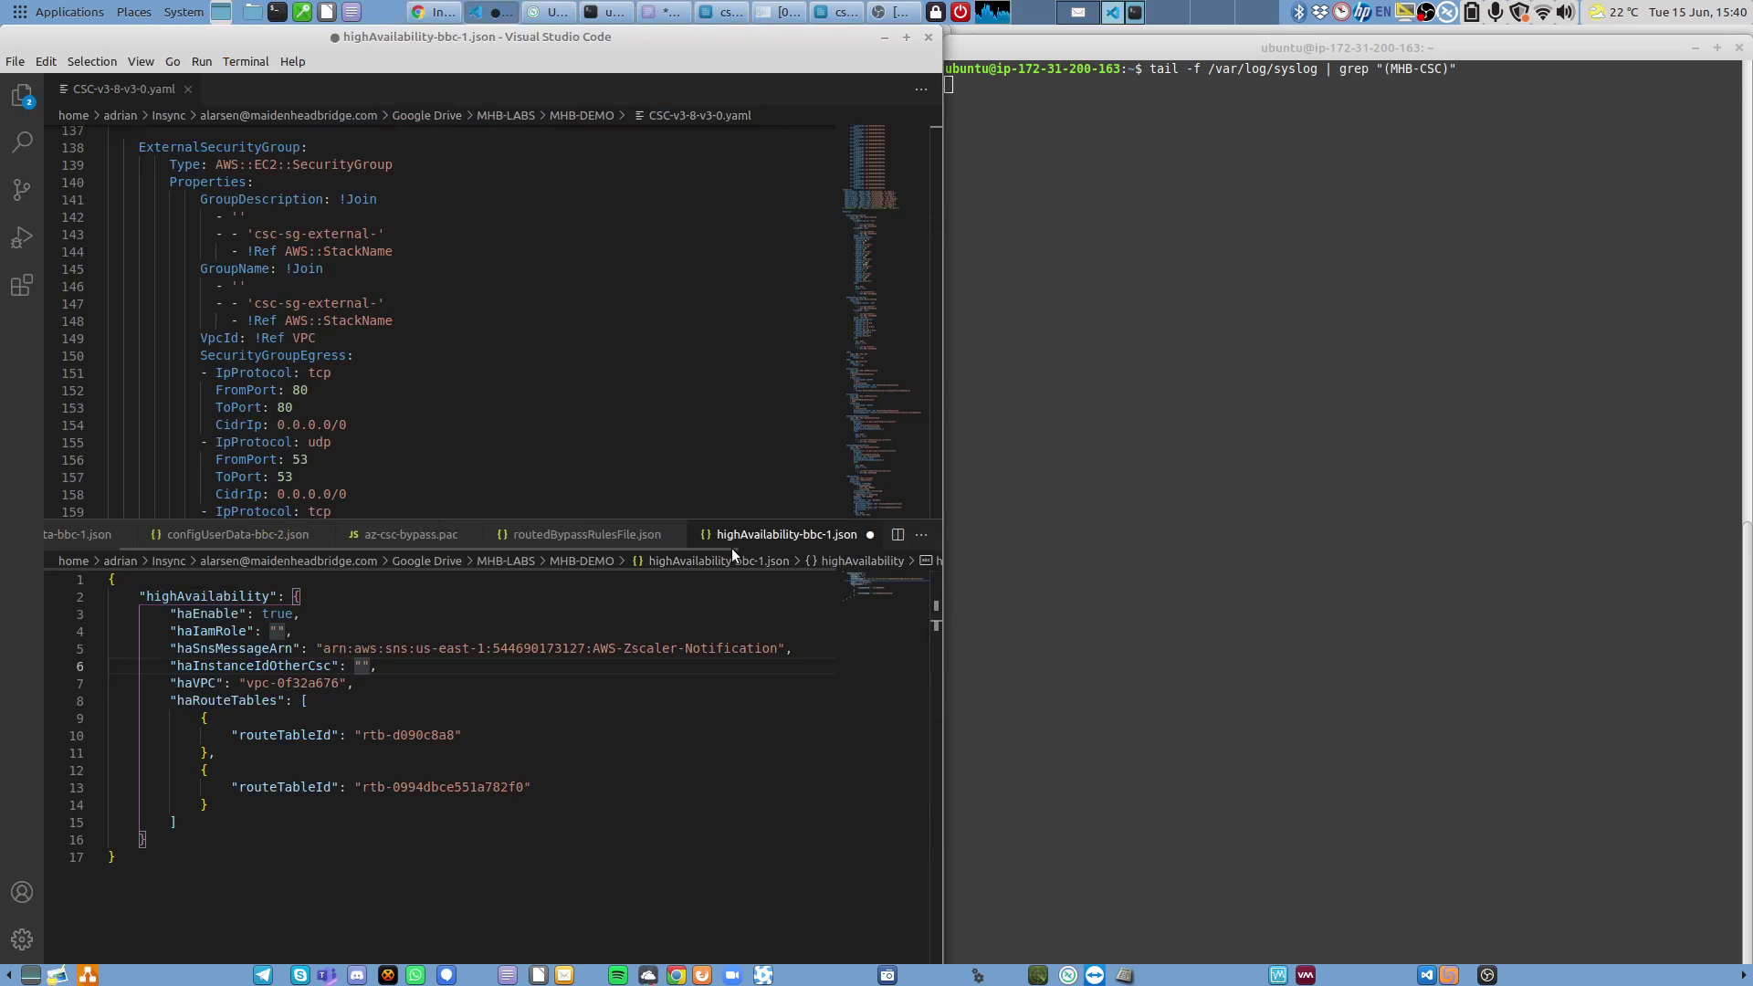
drag(736, 550, 881, 567)
click(794, 535)
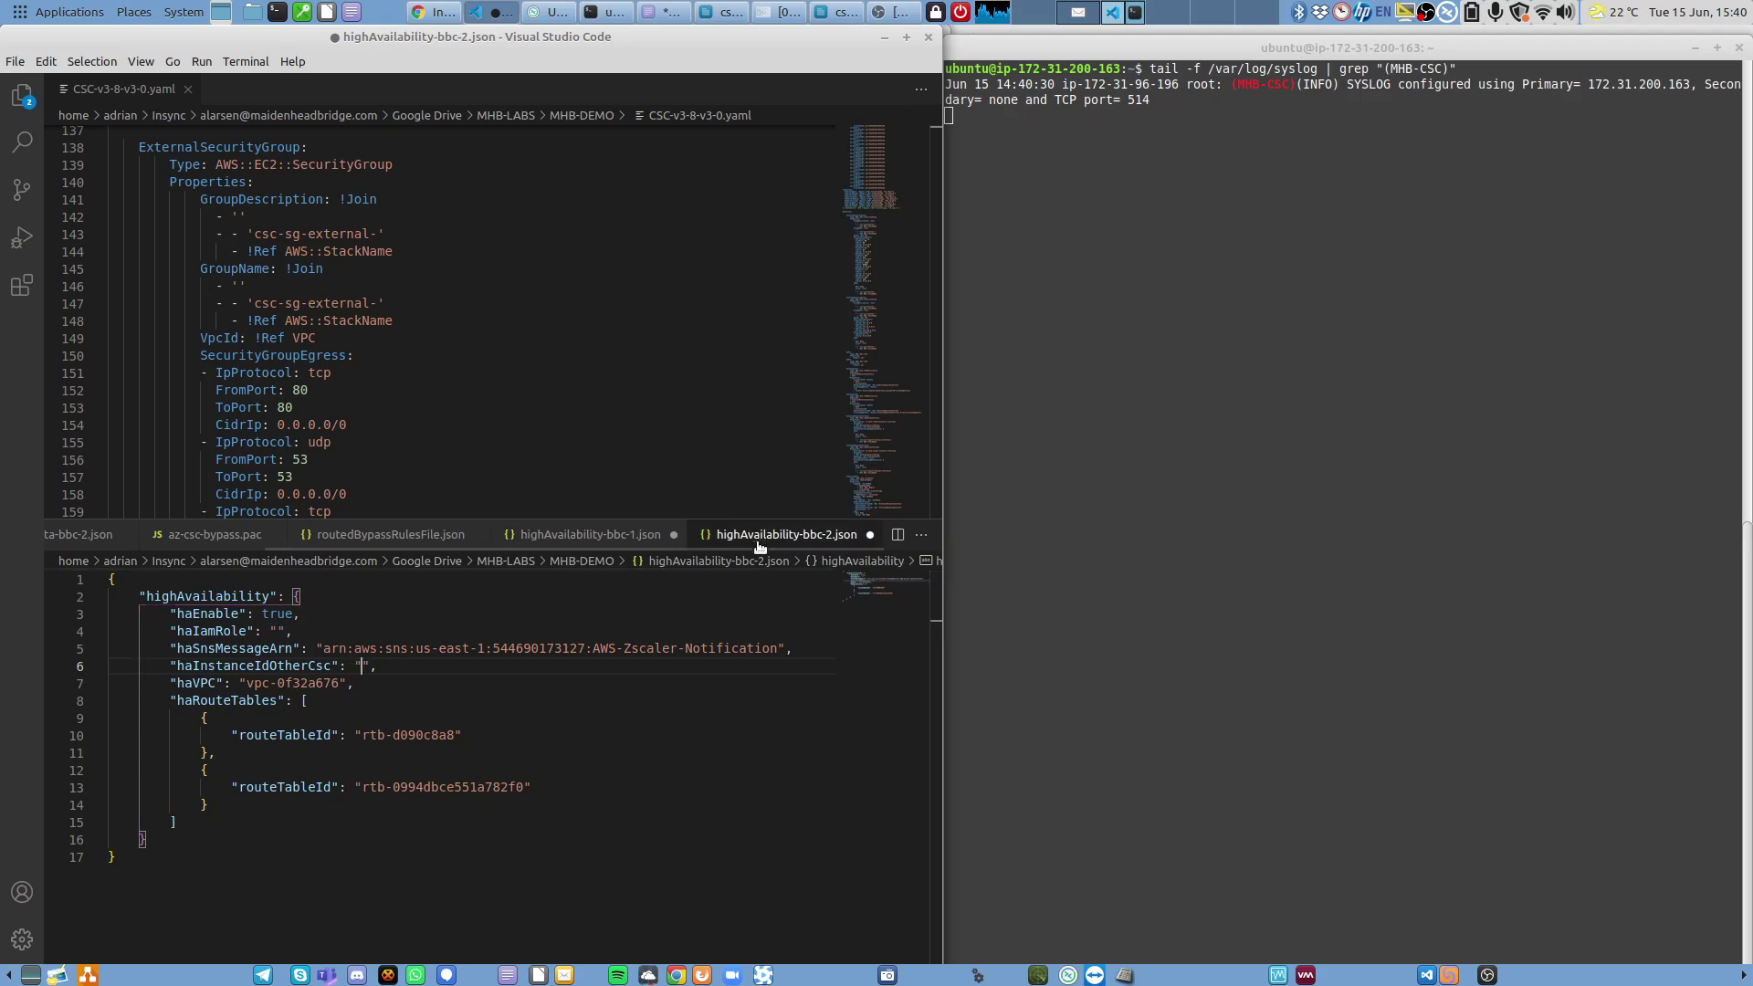
key(ctrl+v)
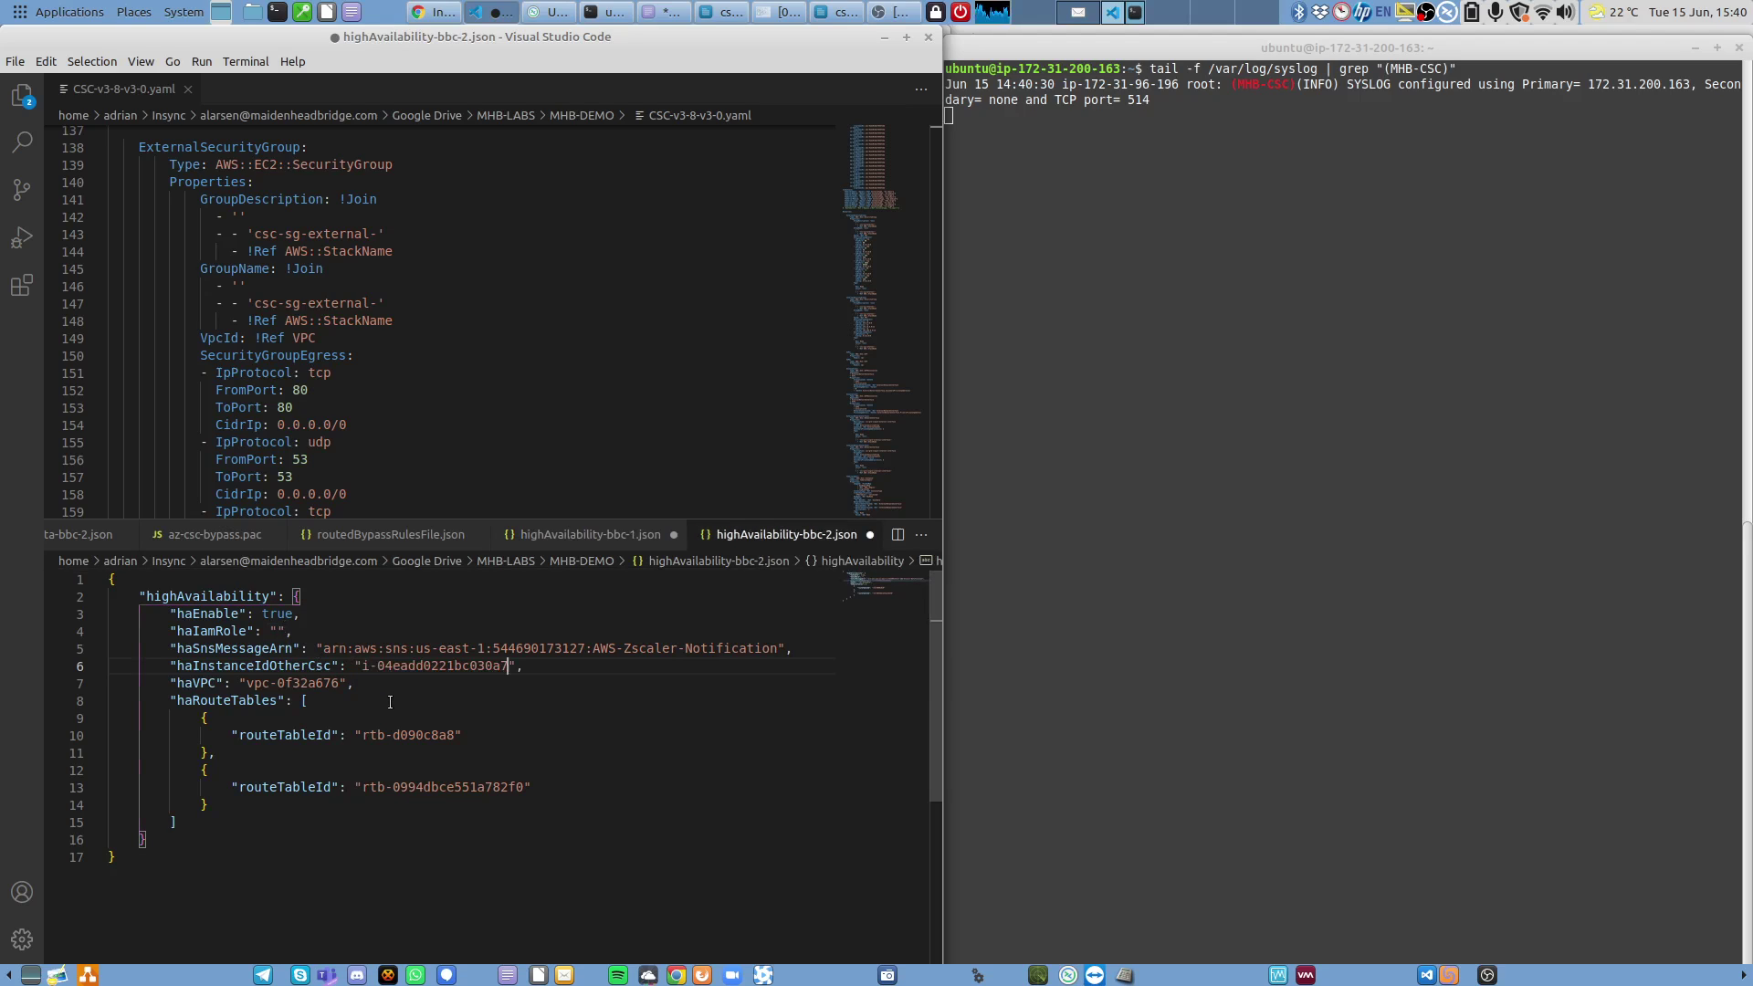
double_click(552, 731)
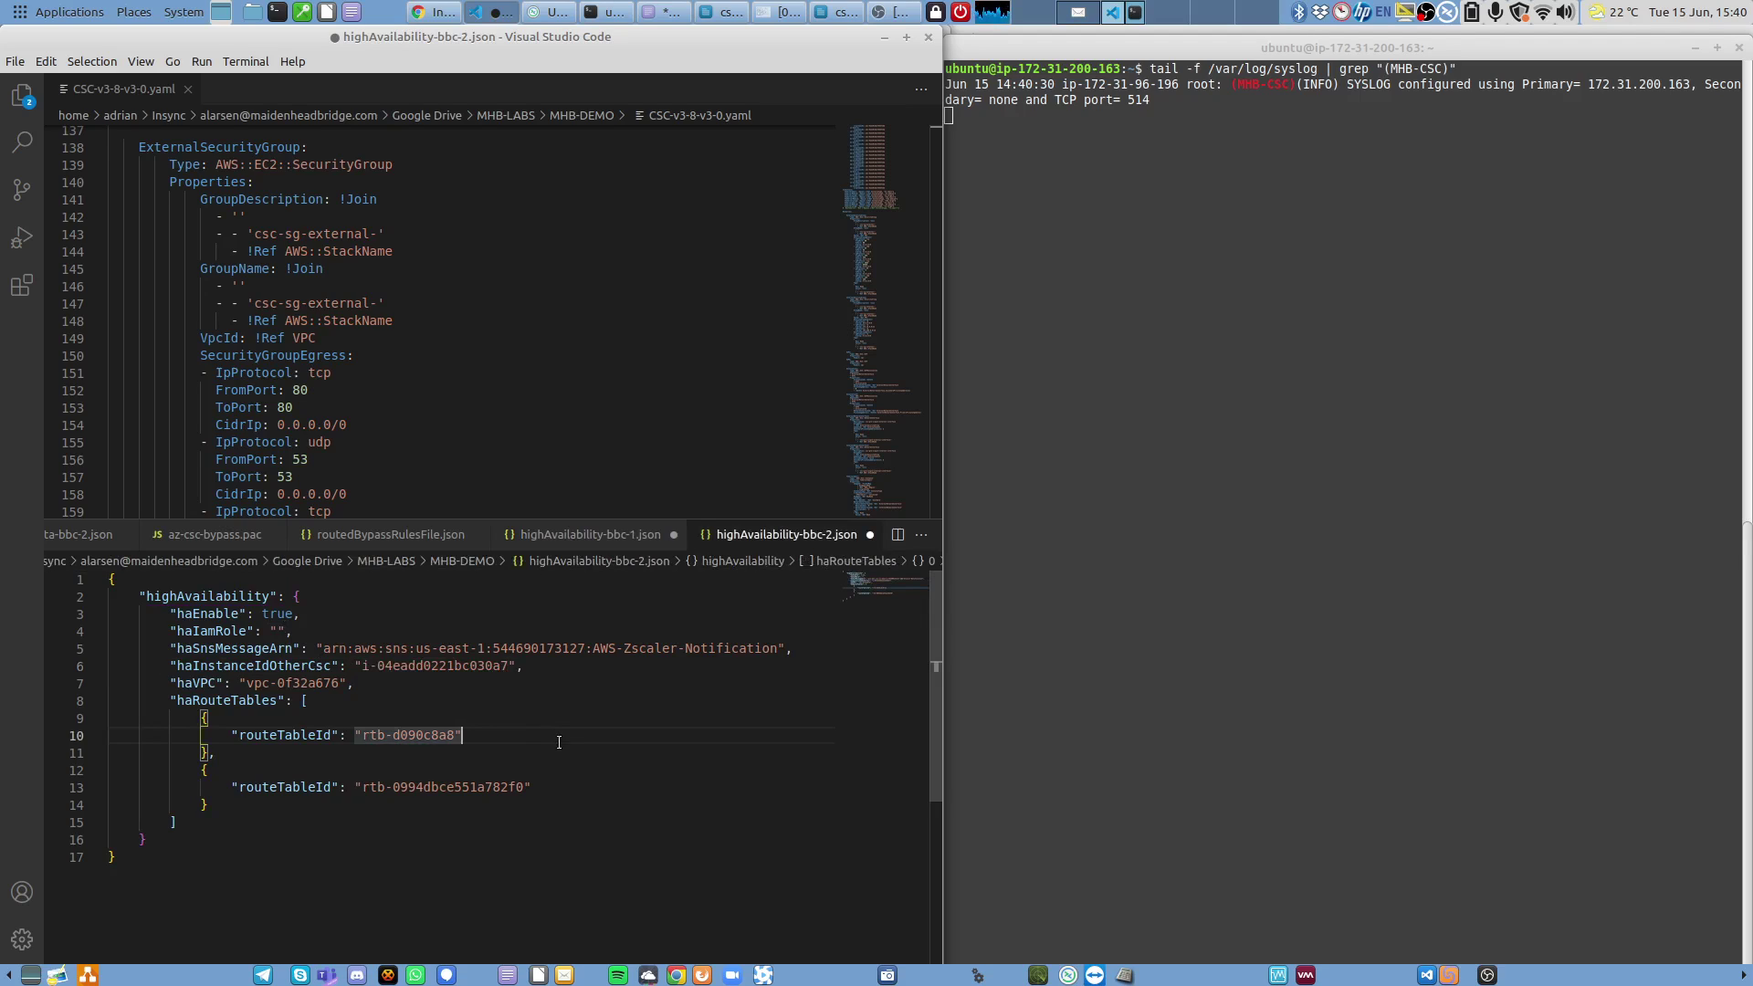
key(ctrl+s)
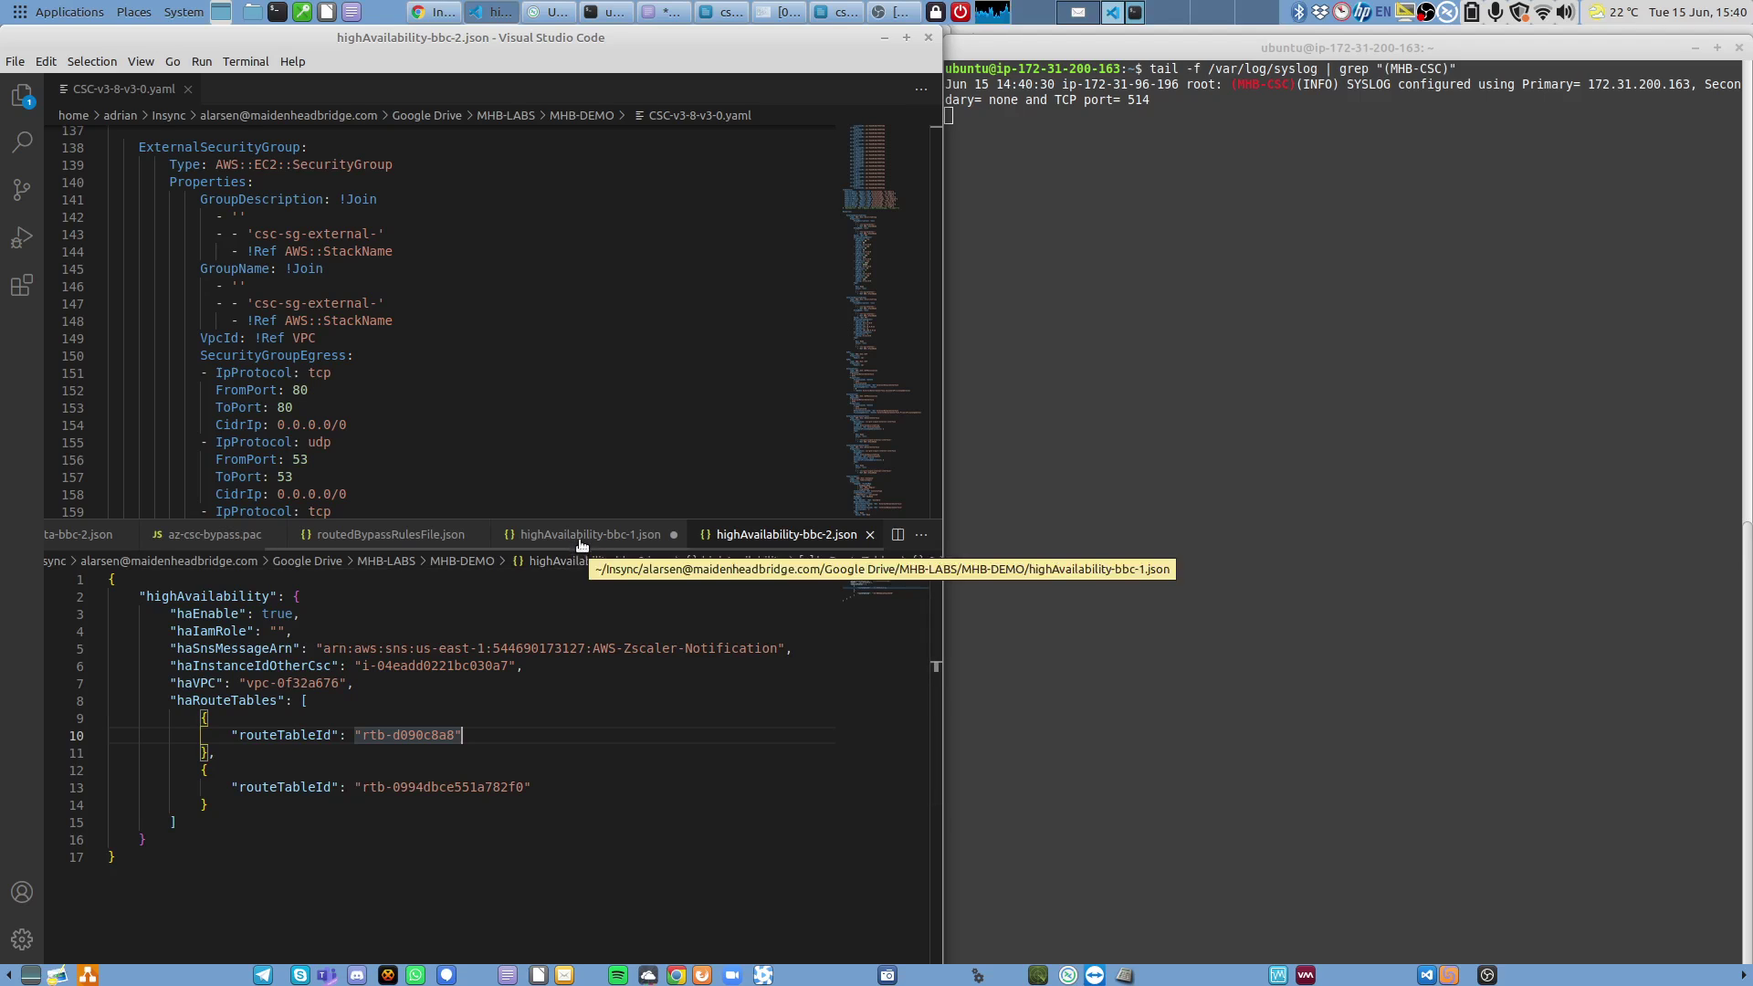
Switch to Chrome, refresh the running EC2 instances and copy the instance ID of aws-3-0-bbc-2aa.
click(432, 12)
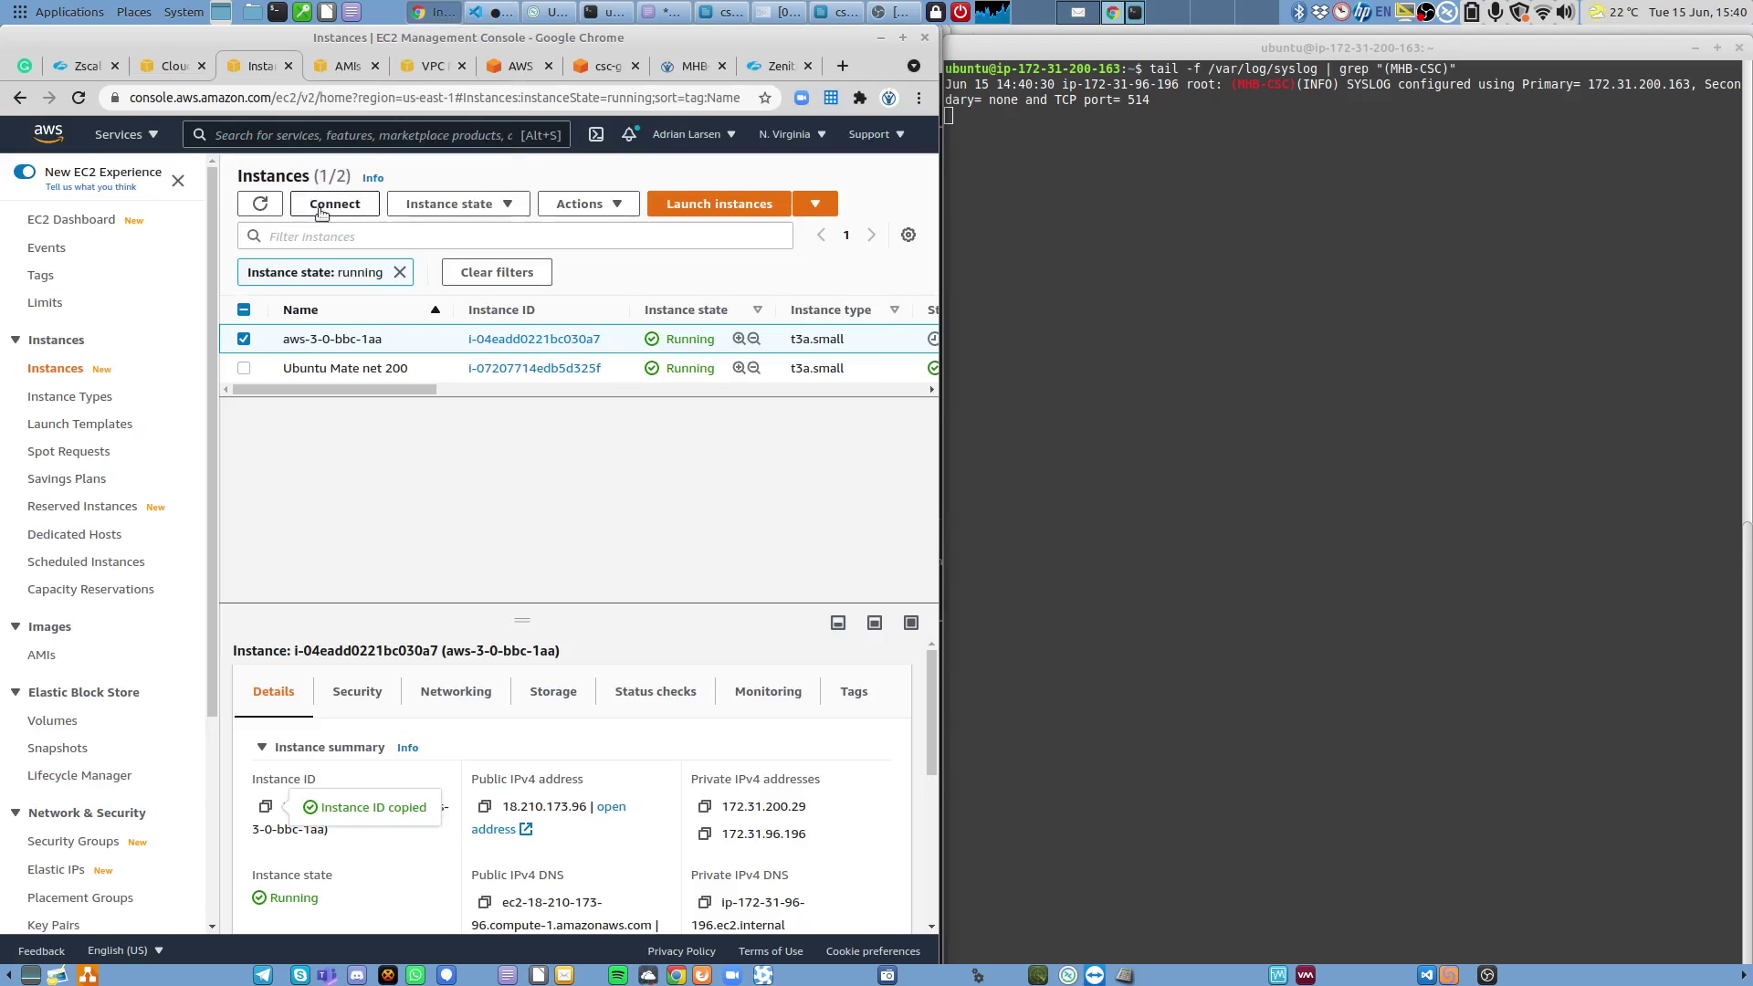
click(263, 207)
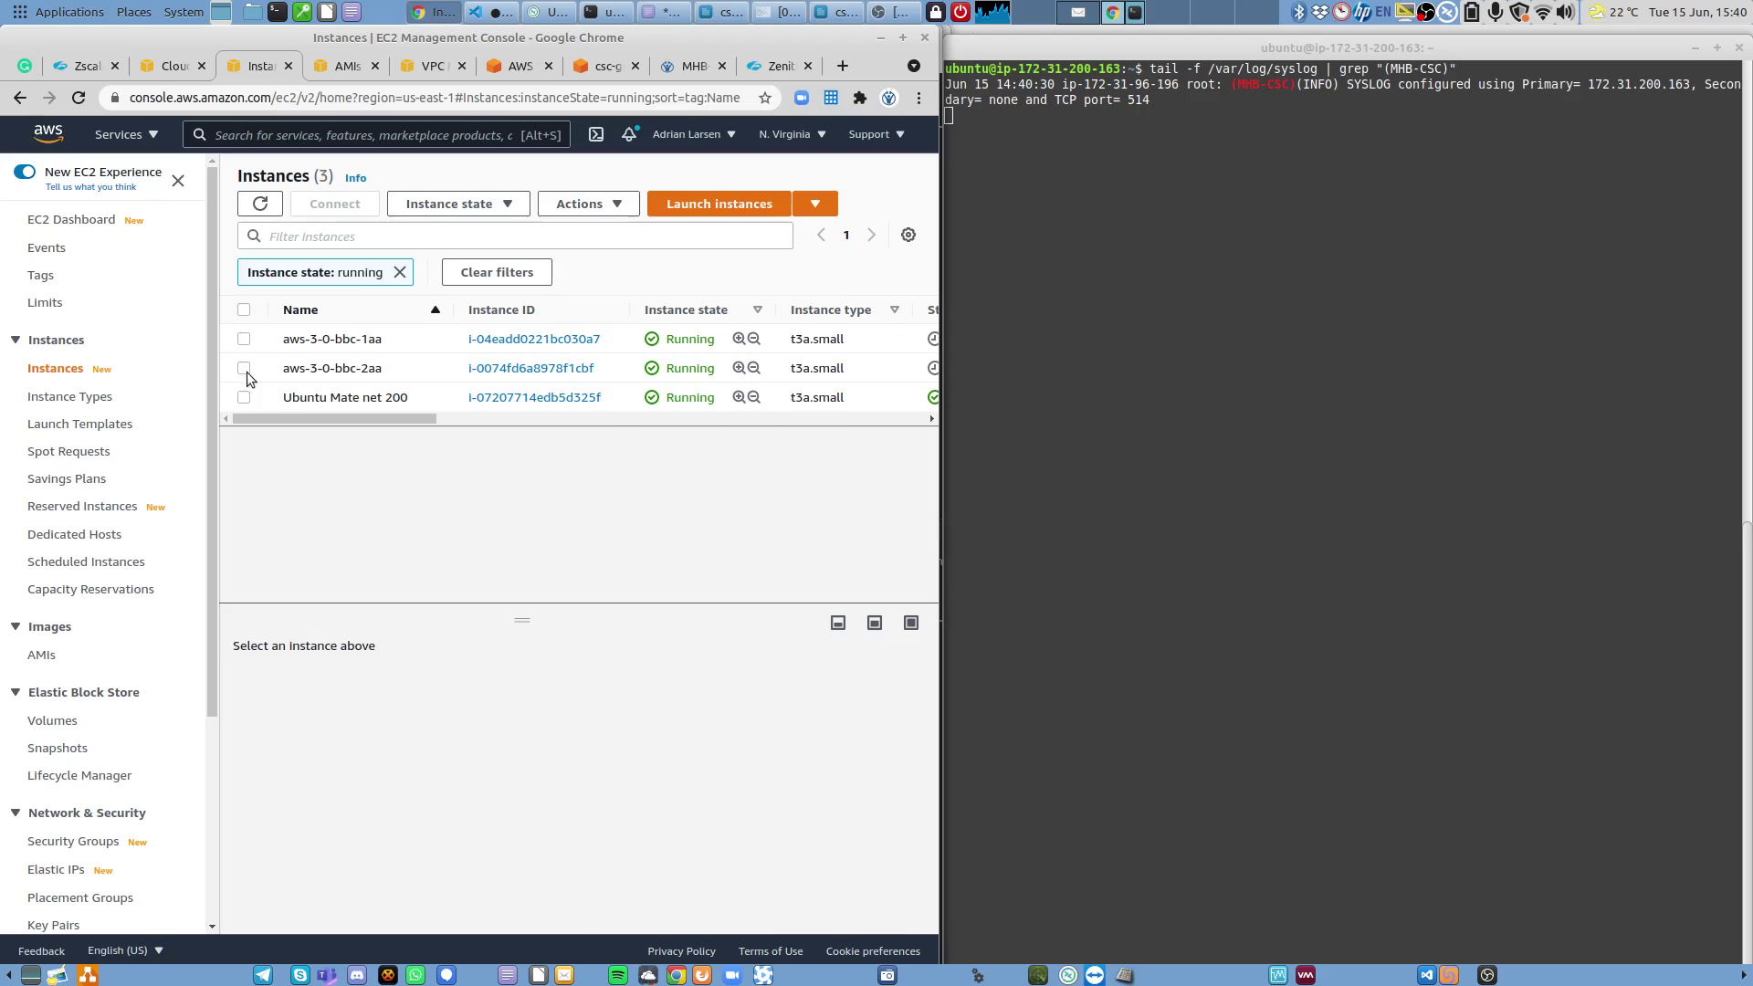
click(244, 369)
click(267, 807)
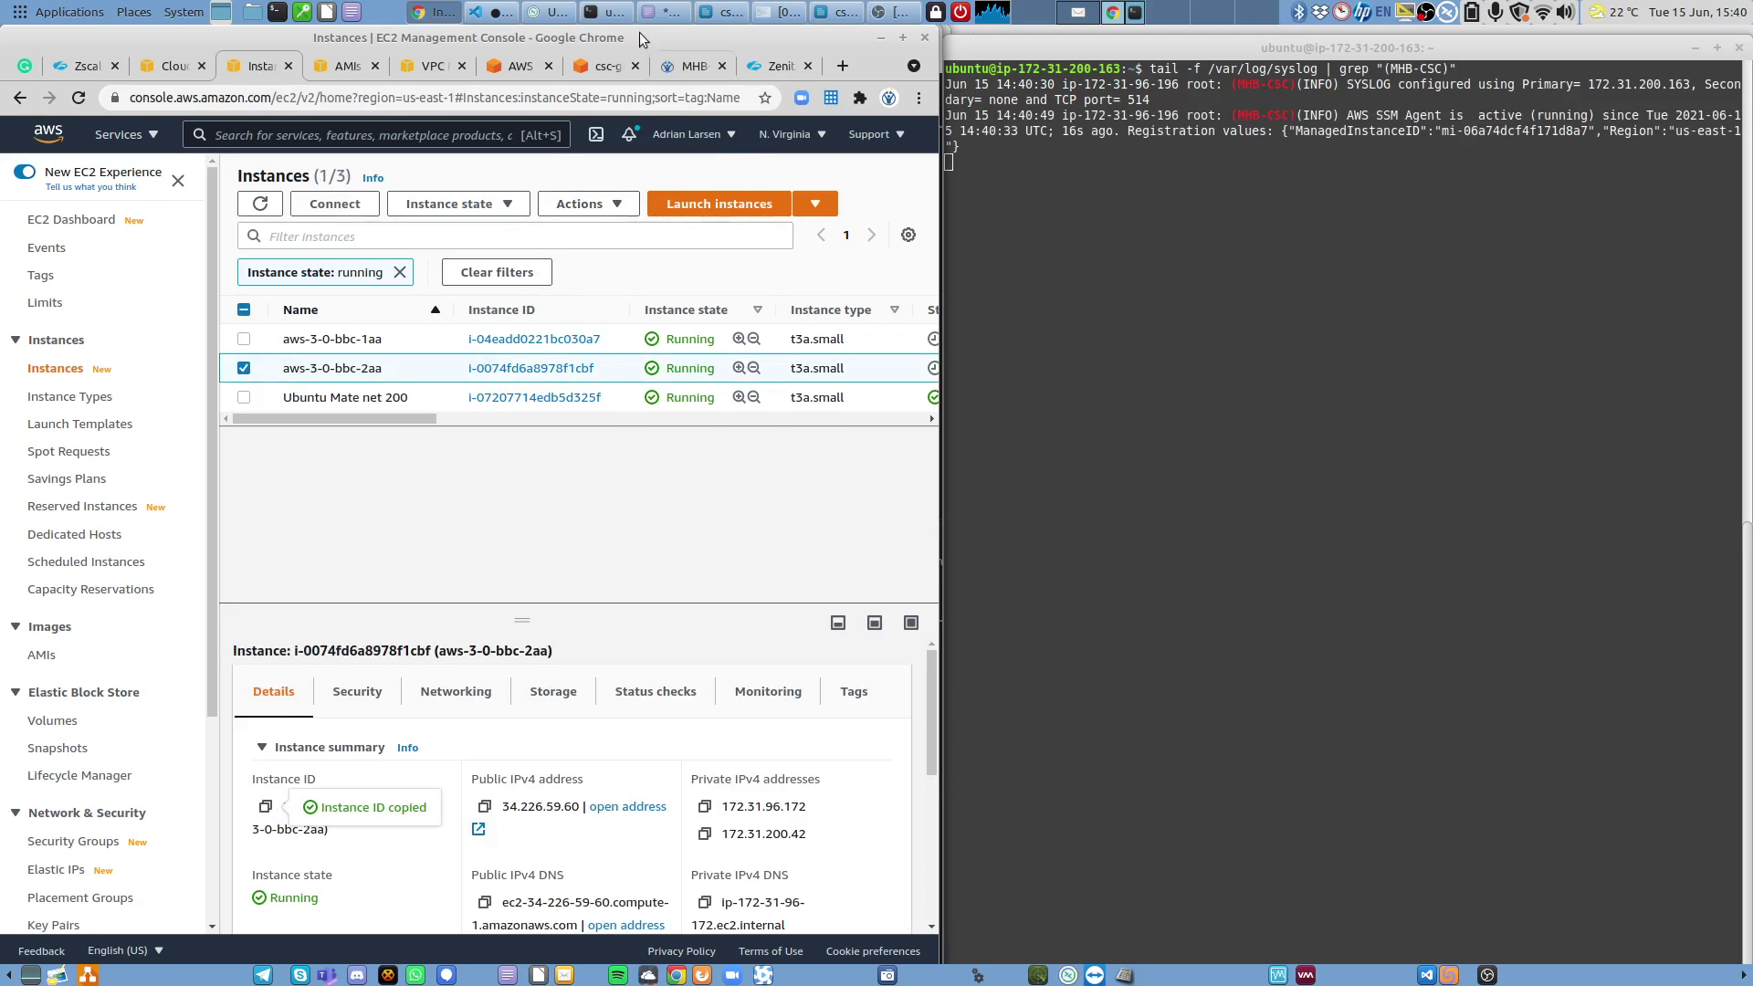
In Visual Studio Code, set haInstanceIdOtherCsc to i-0074fd6a8978f1cbf in highAvailability-bbc-1.json, save it, and highlight the aws-3-0-bbc-1aa location entry in the terminal log.
click(484, 12)
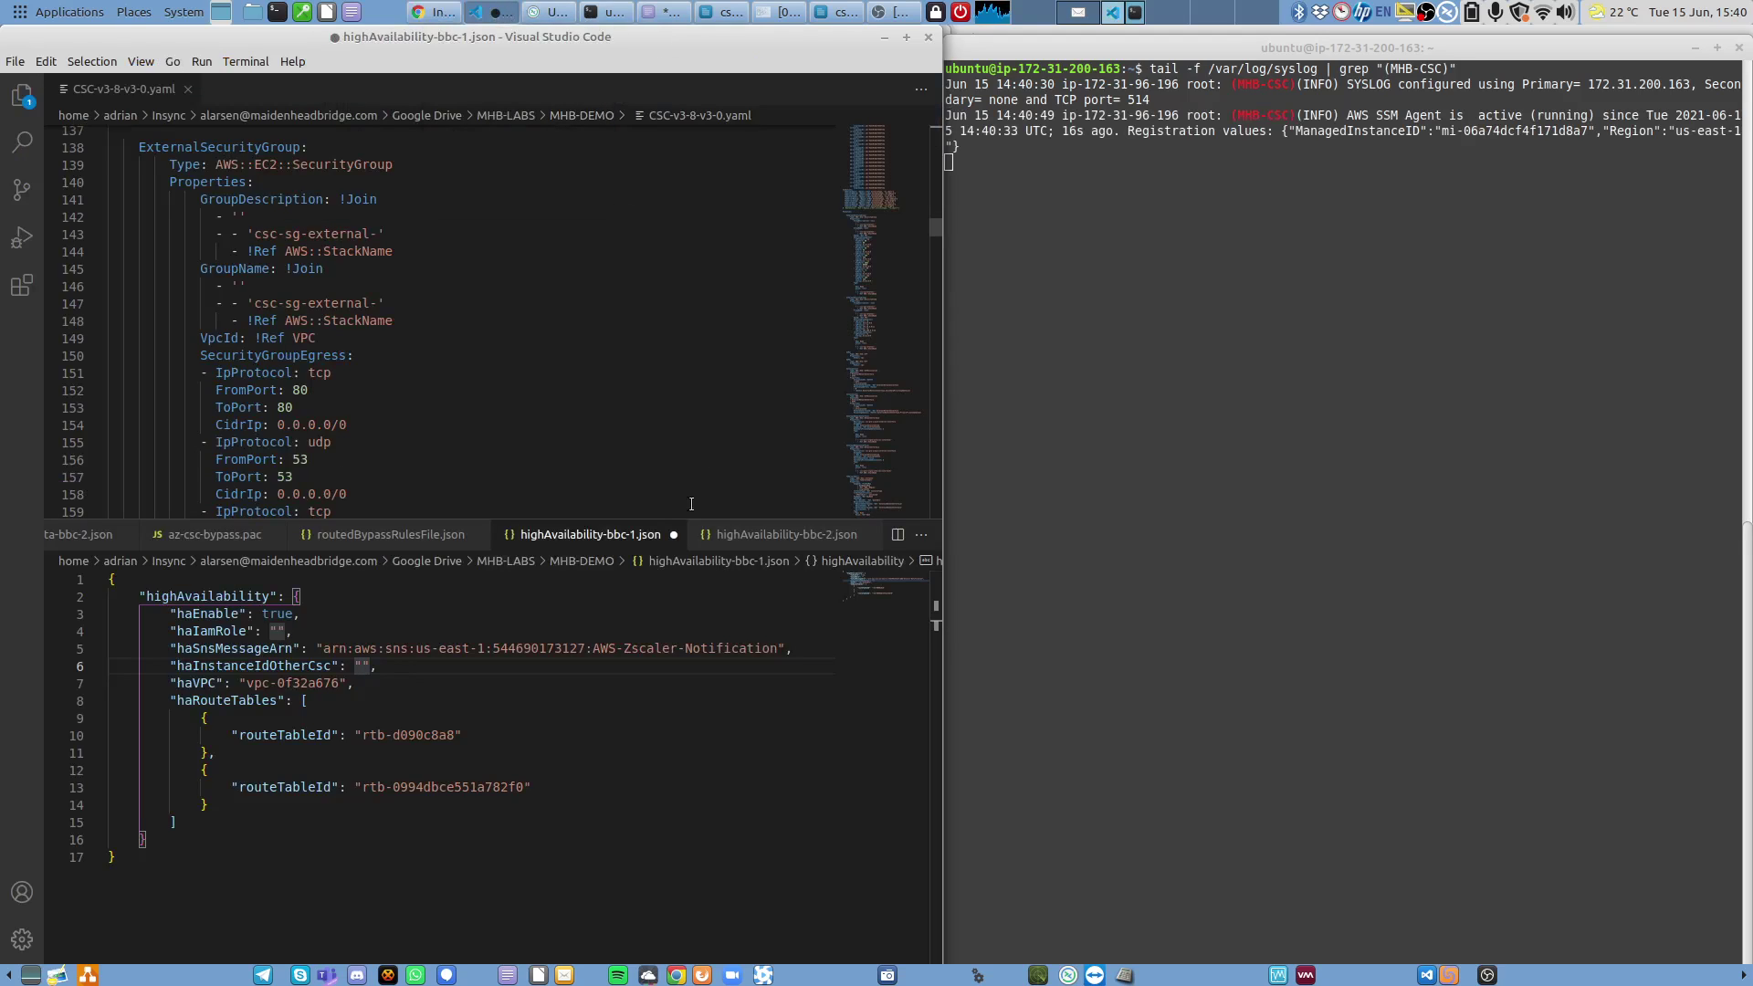
click(365, 668)
key(ctrl+v)
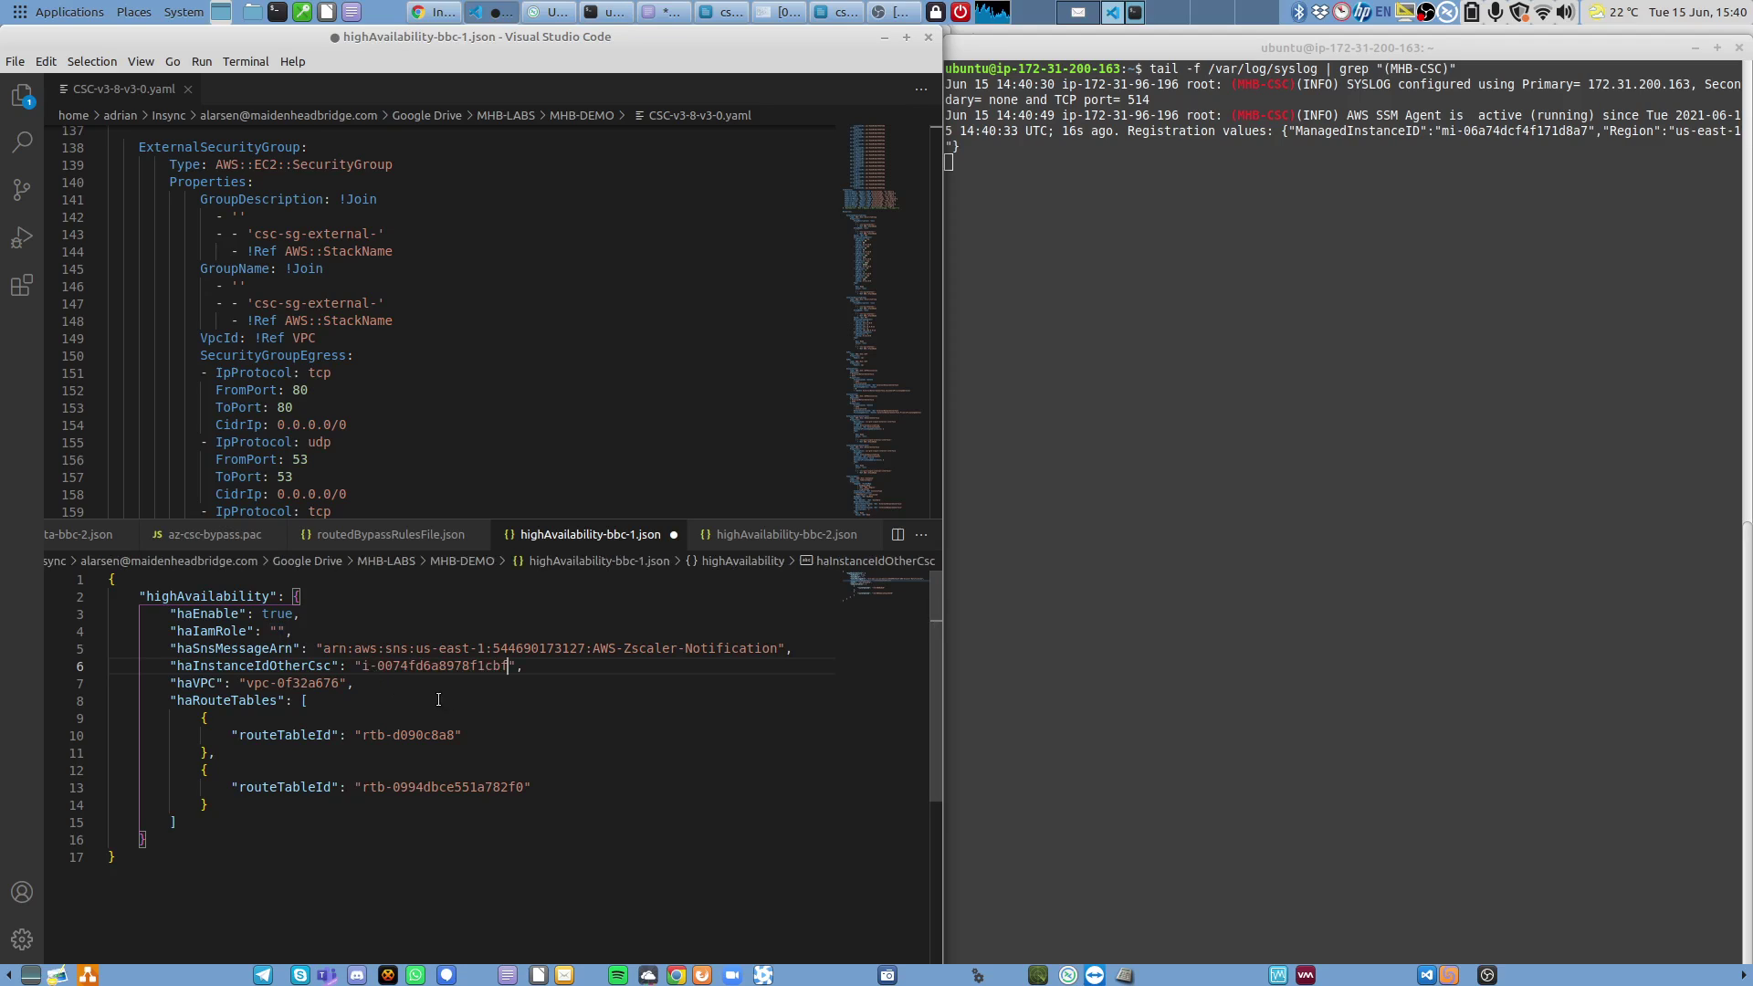
key(ctrl+s)
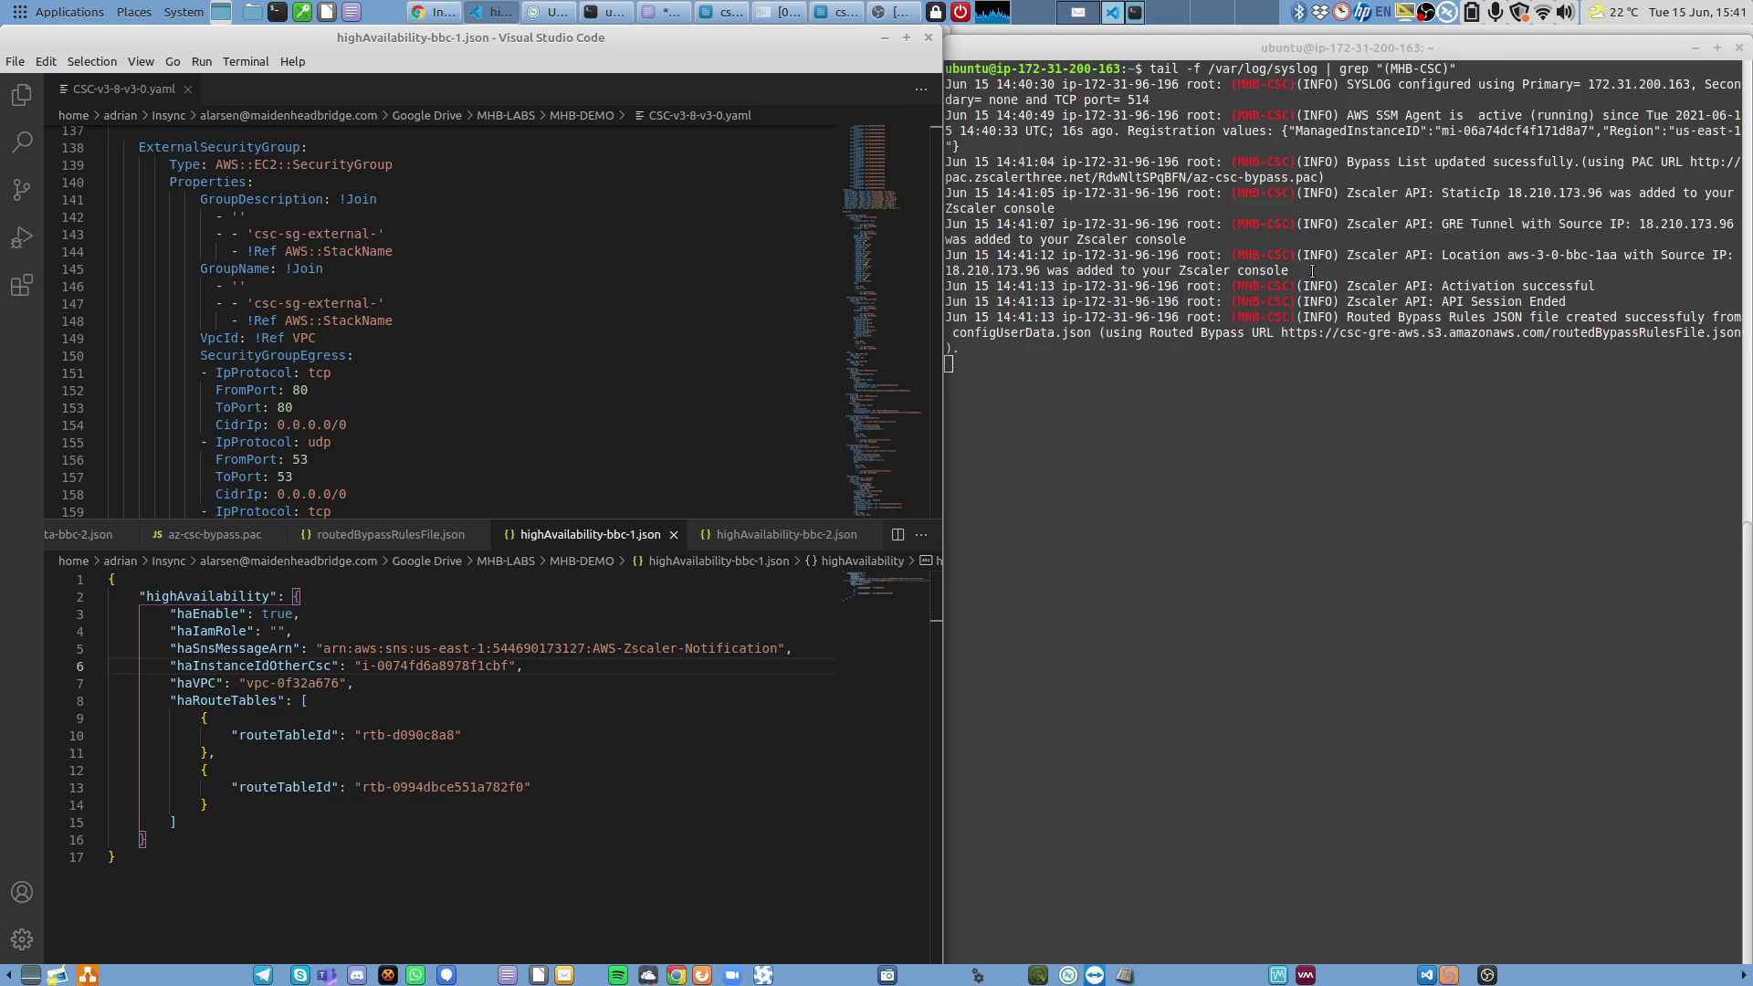
drag(1311, 270, 948, 258)
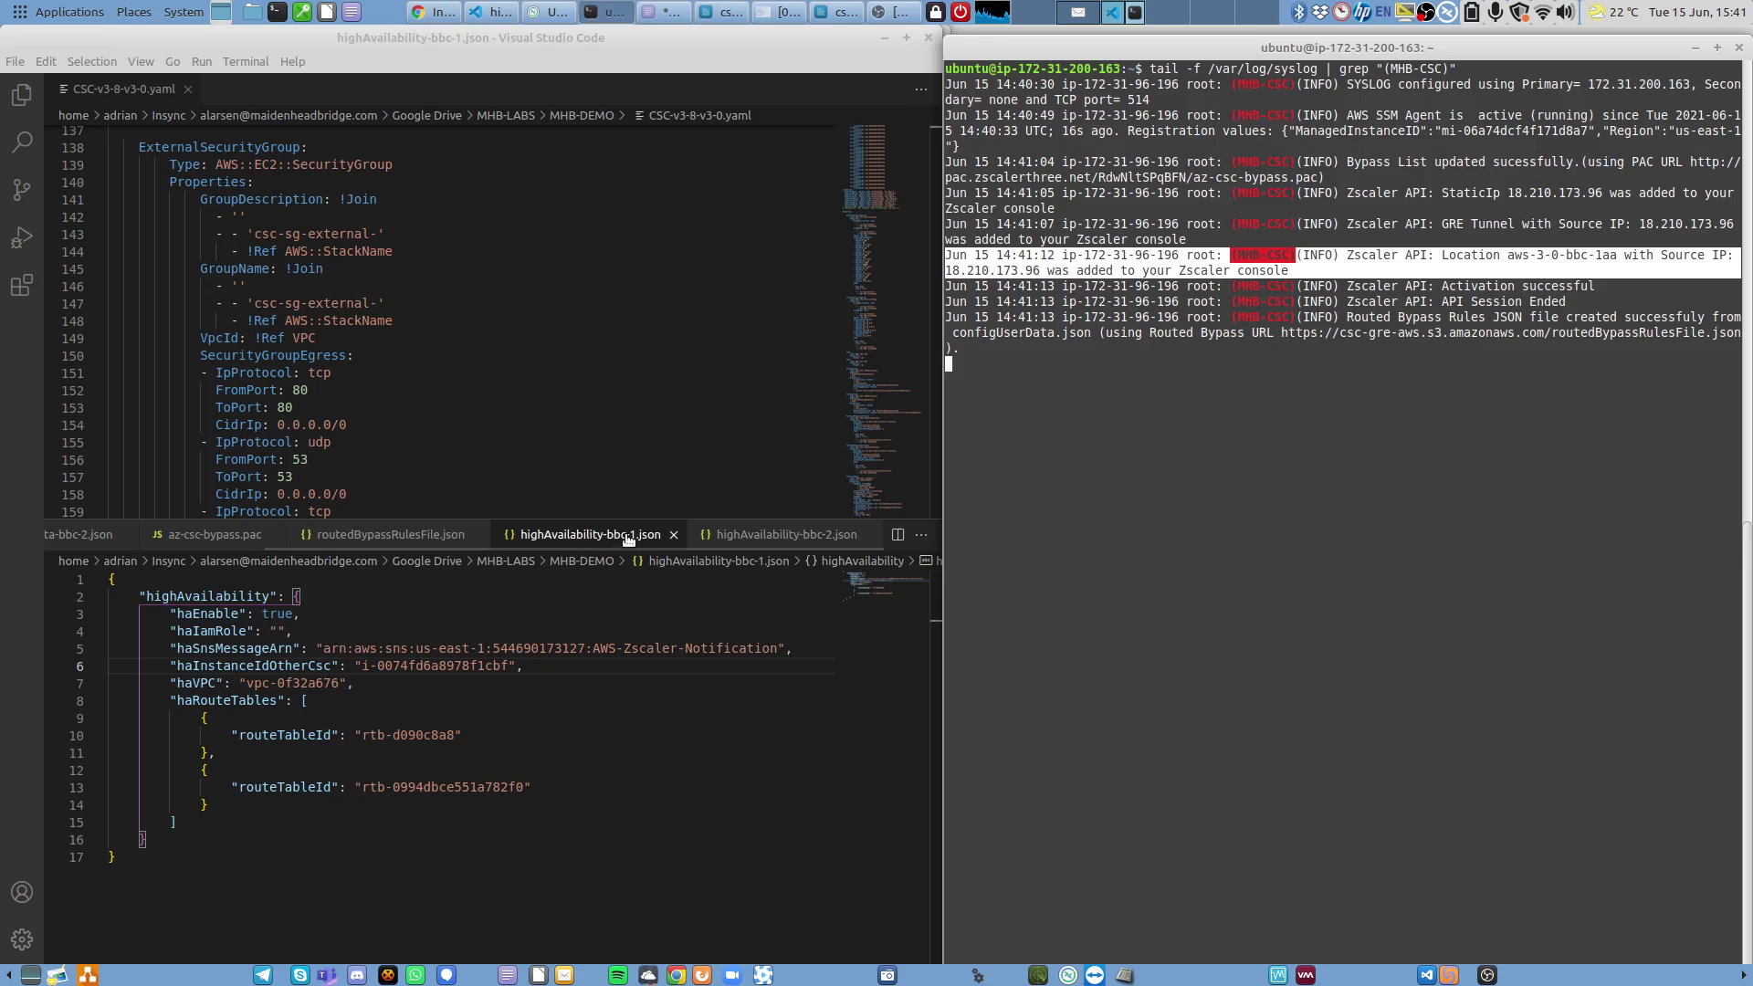
In Chrome, upload highAvailability-bbc-1.json and highAvailability-bbc-2.json from the MHB-DEMO folder to the csc-gre-aws S3 bucket.
click(439, 15)
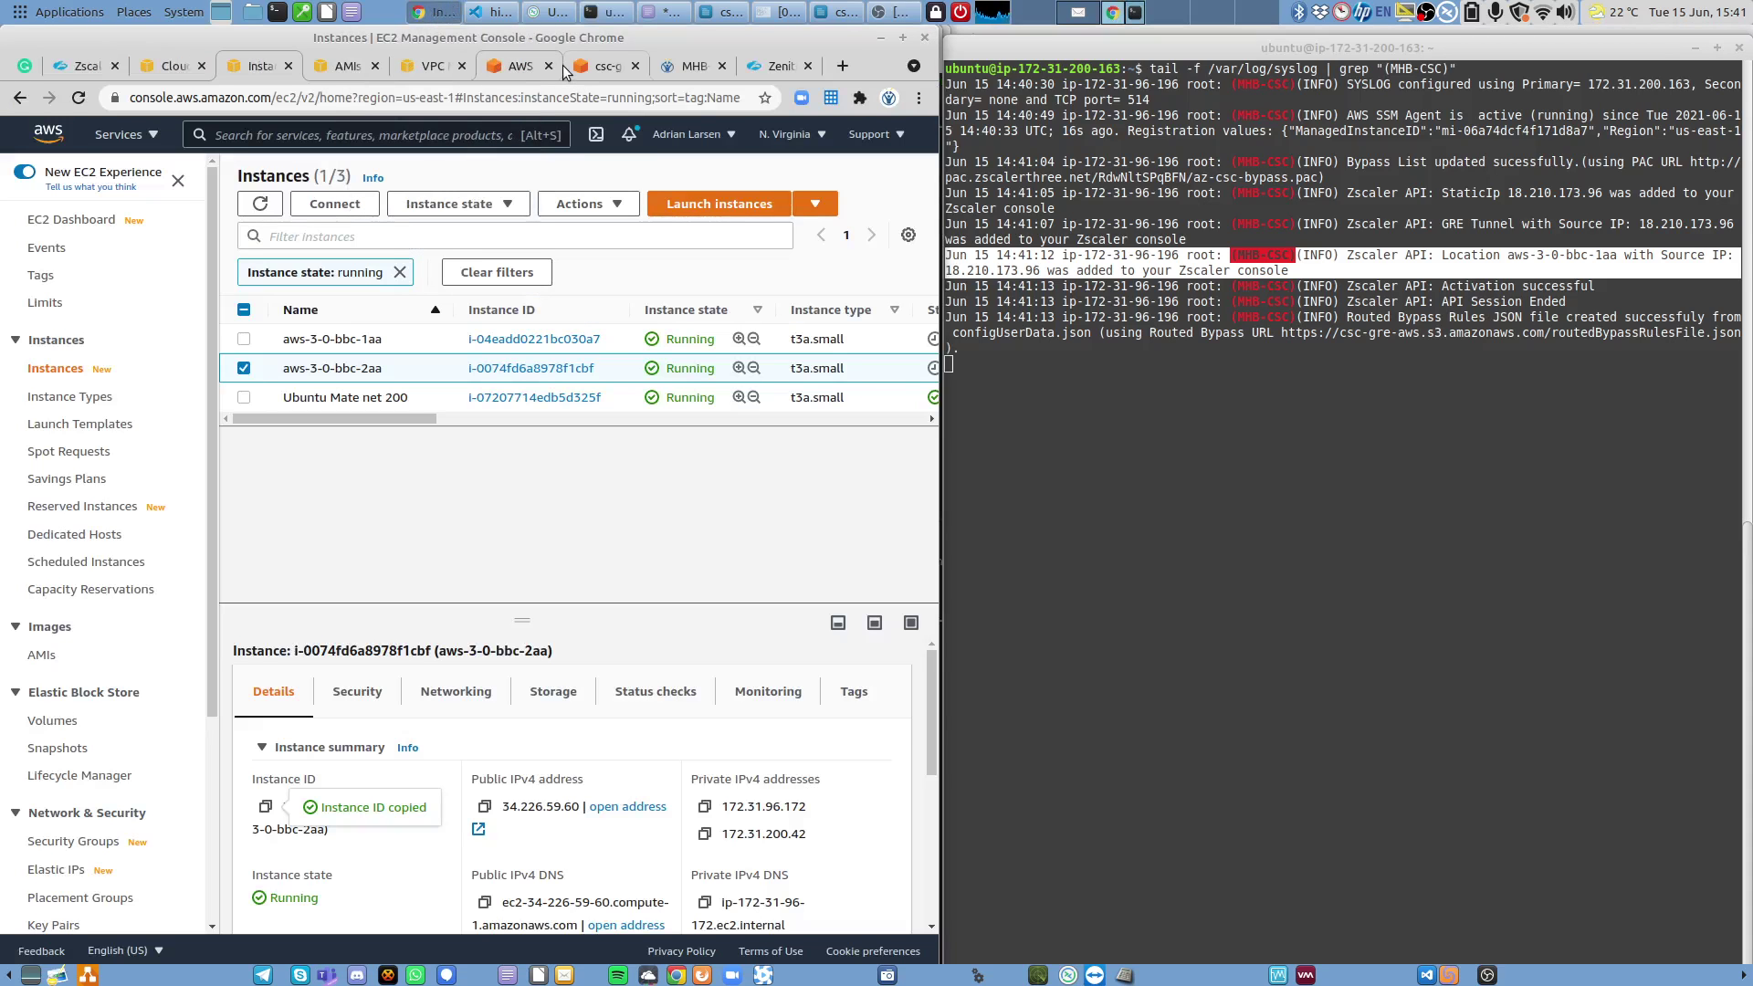
click(585, 67)
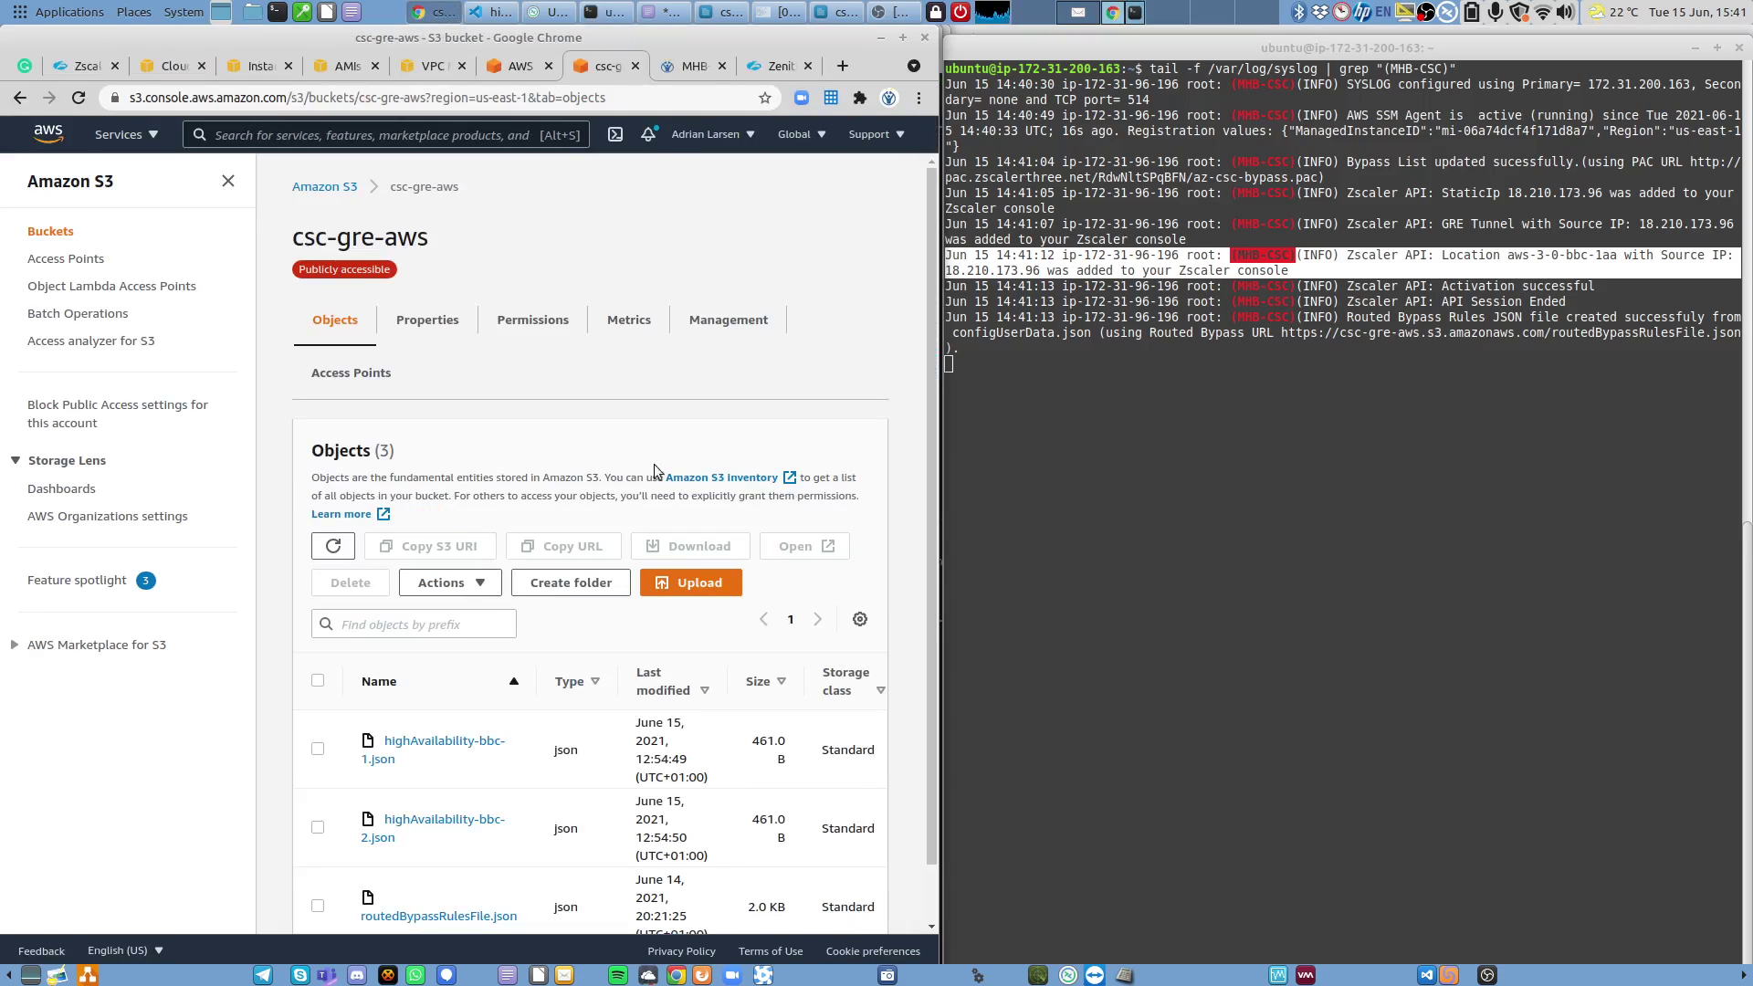
click(676, 592)
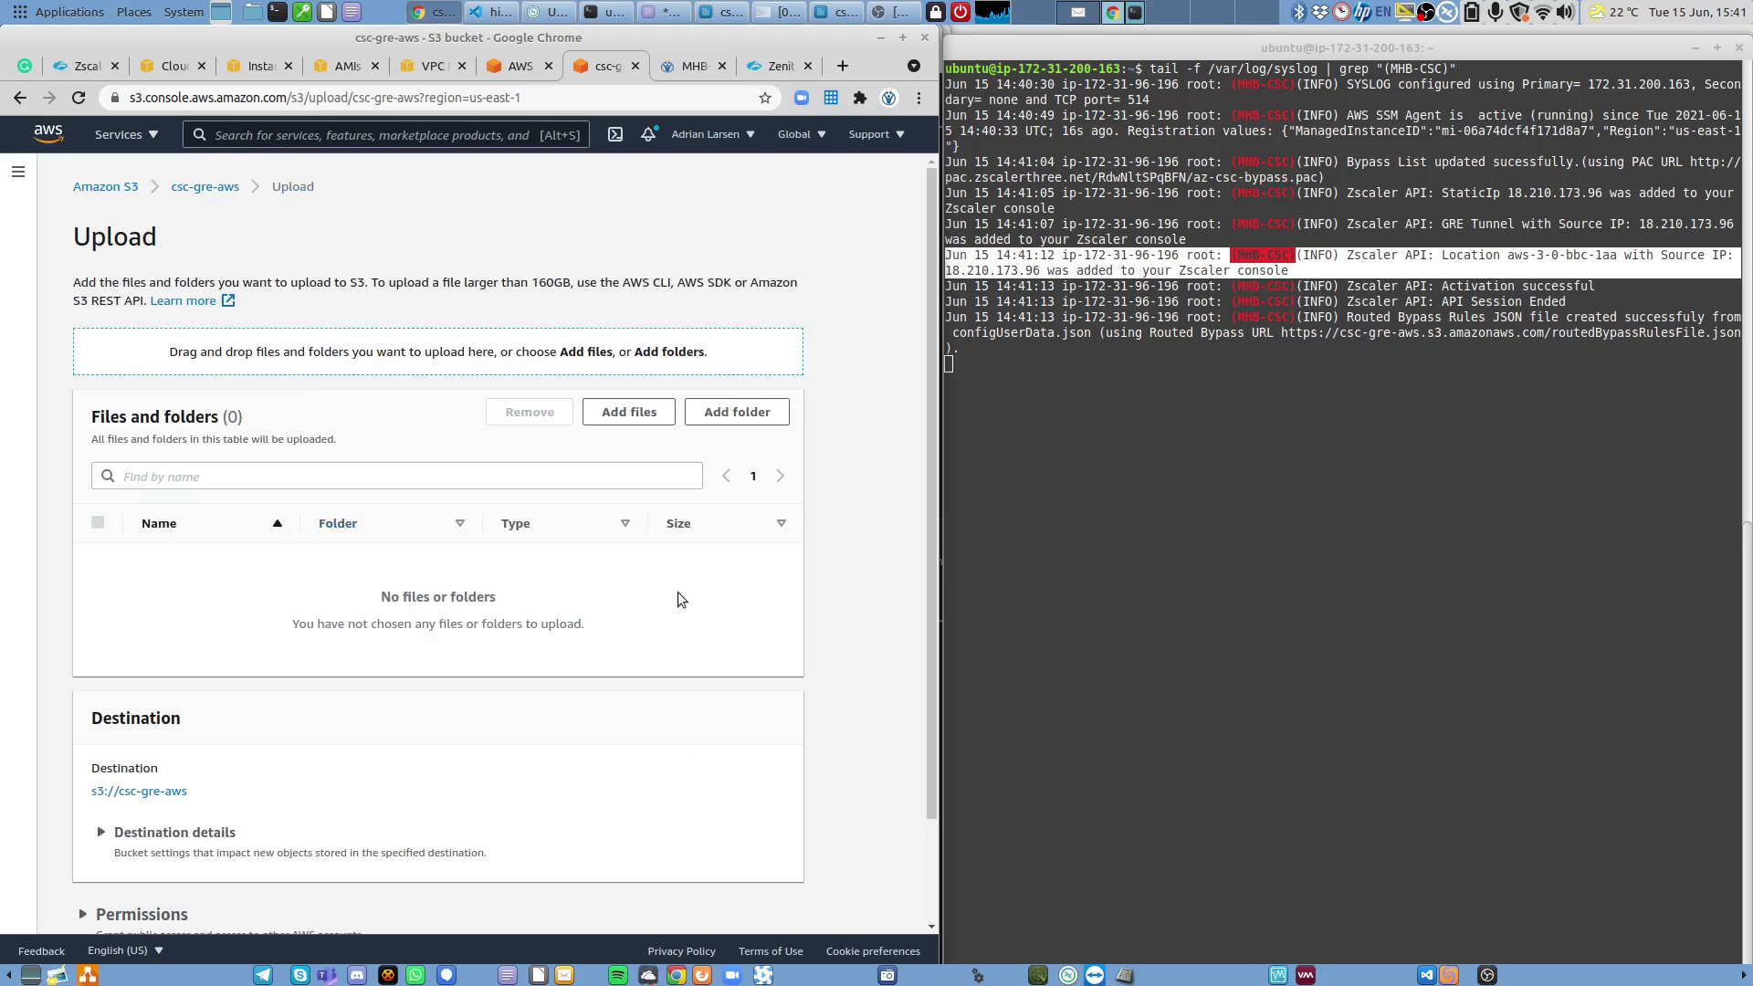
click(731, 299)
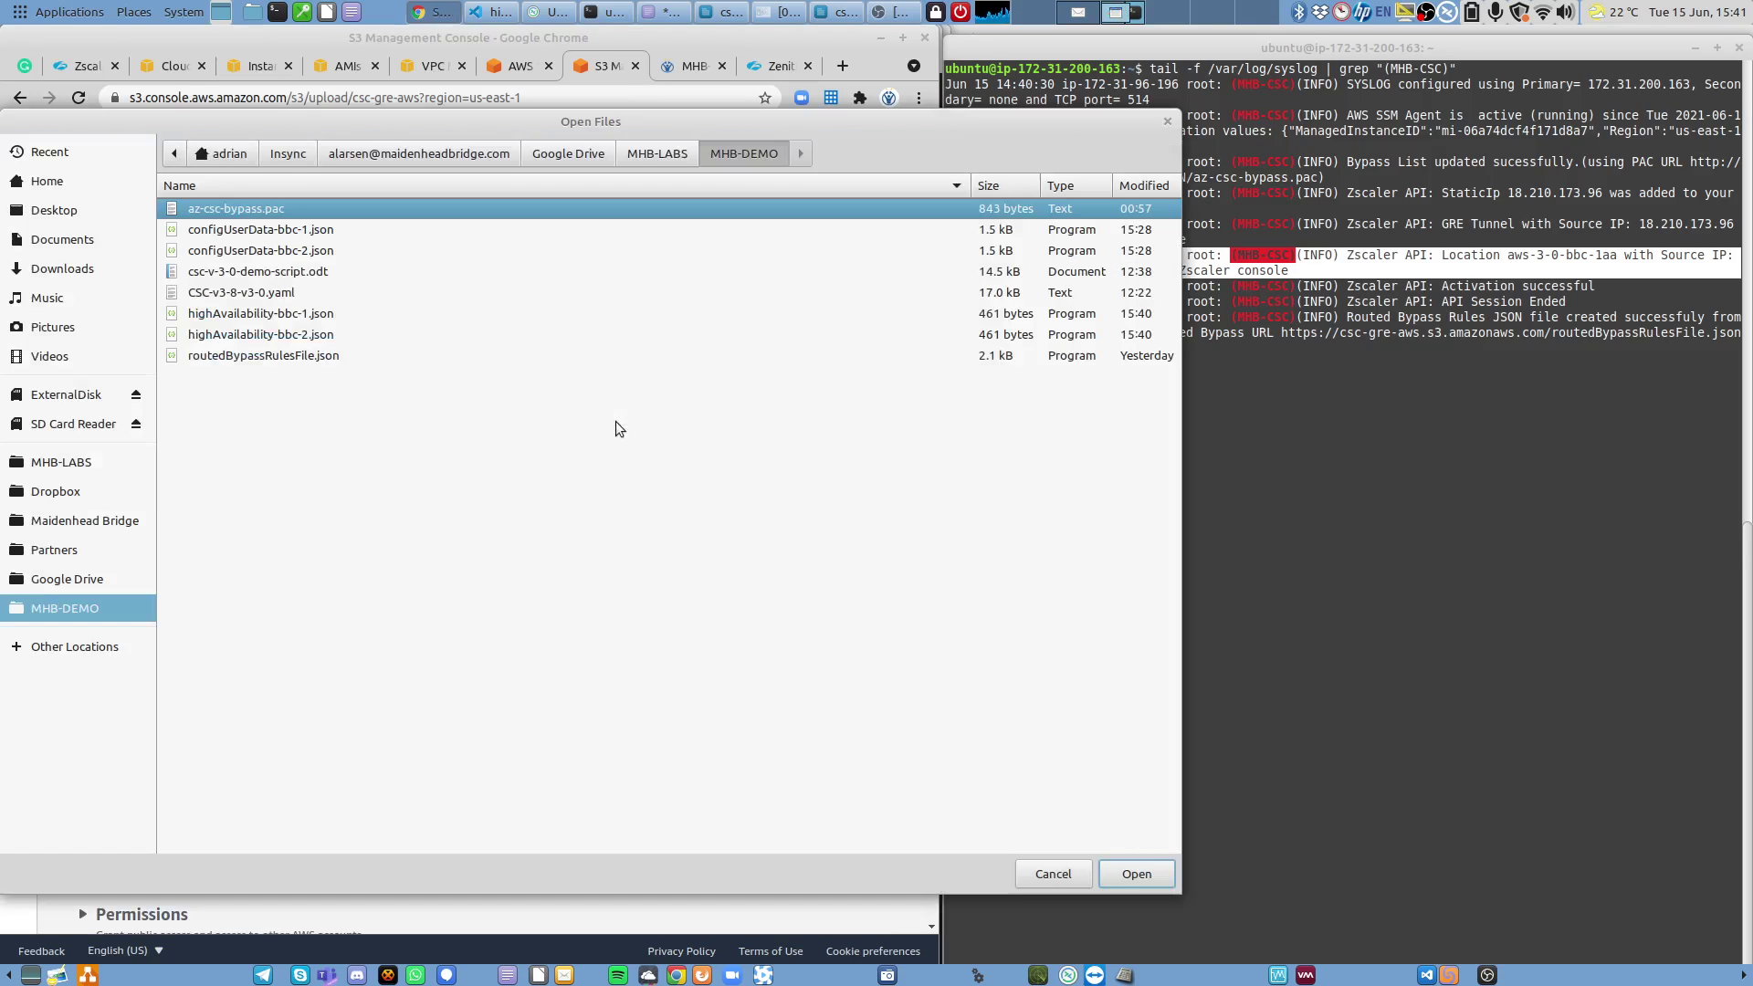
click(308, 316)
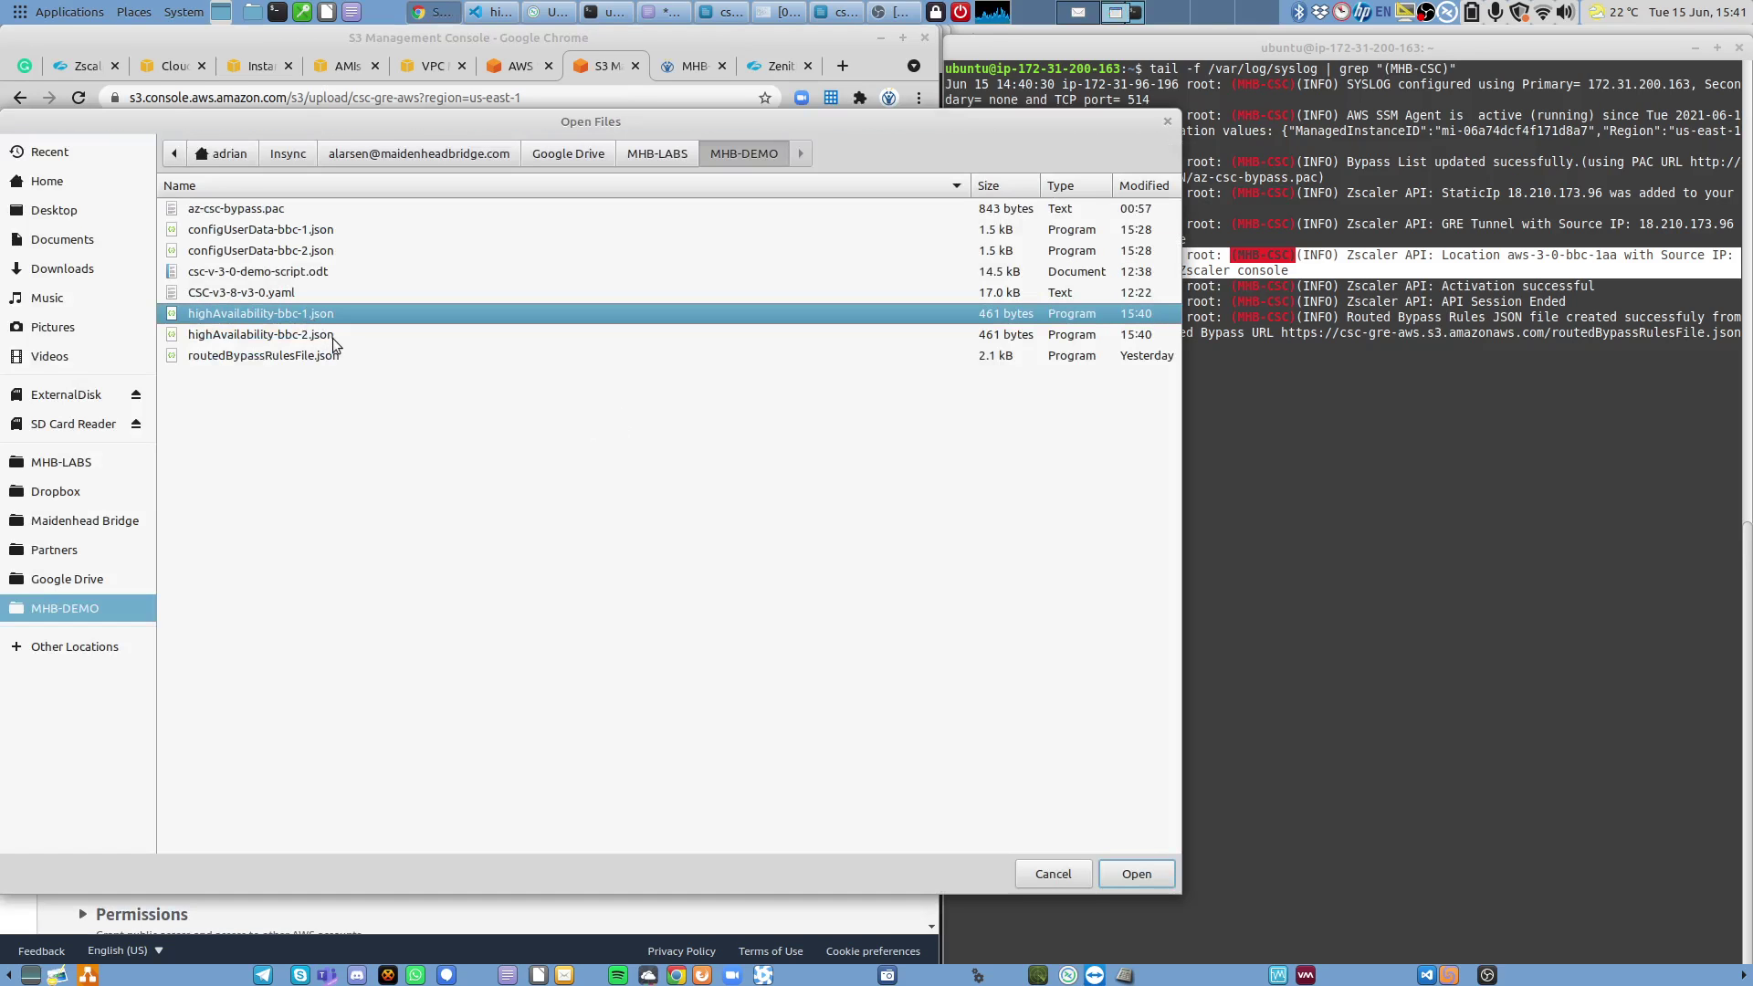
shift+click(329, 336)
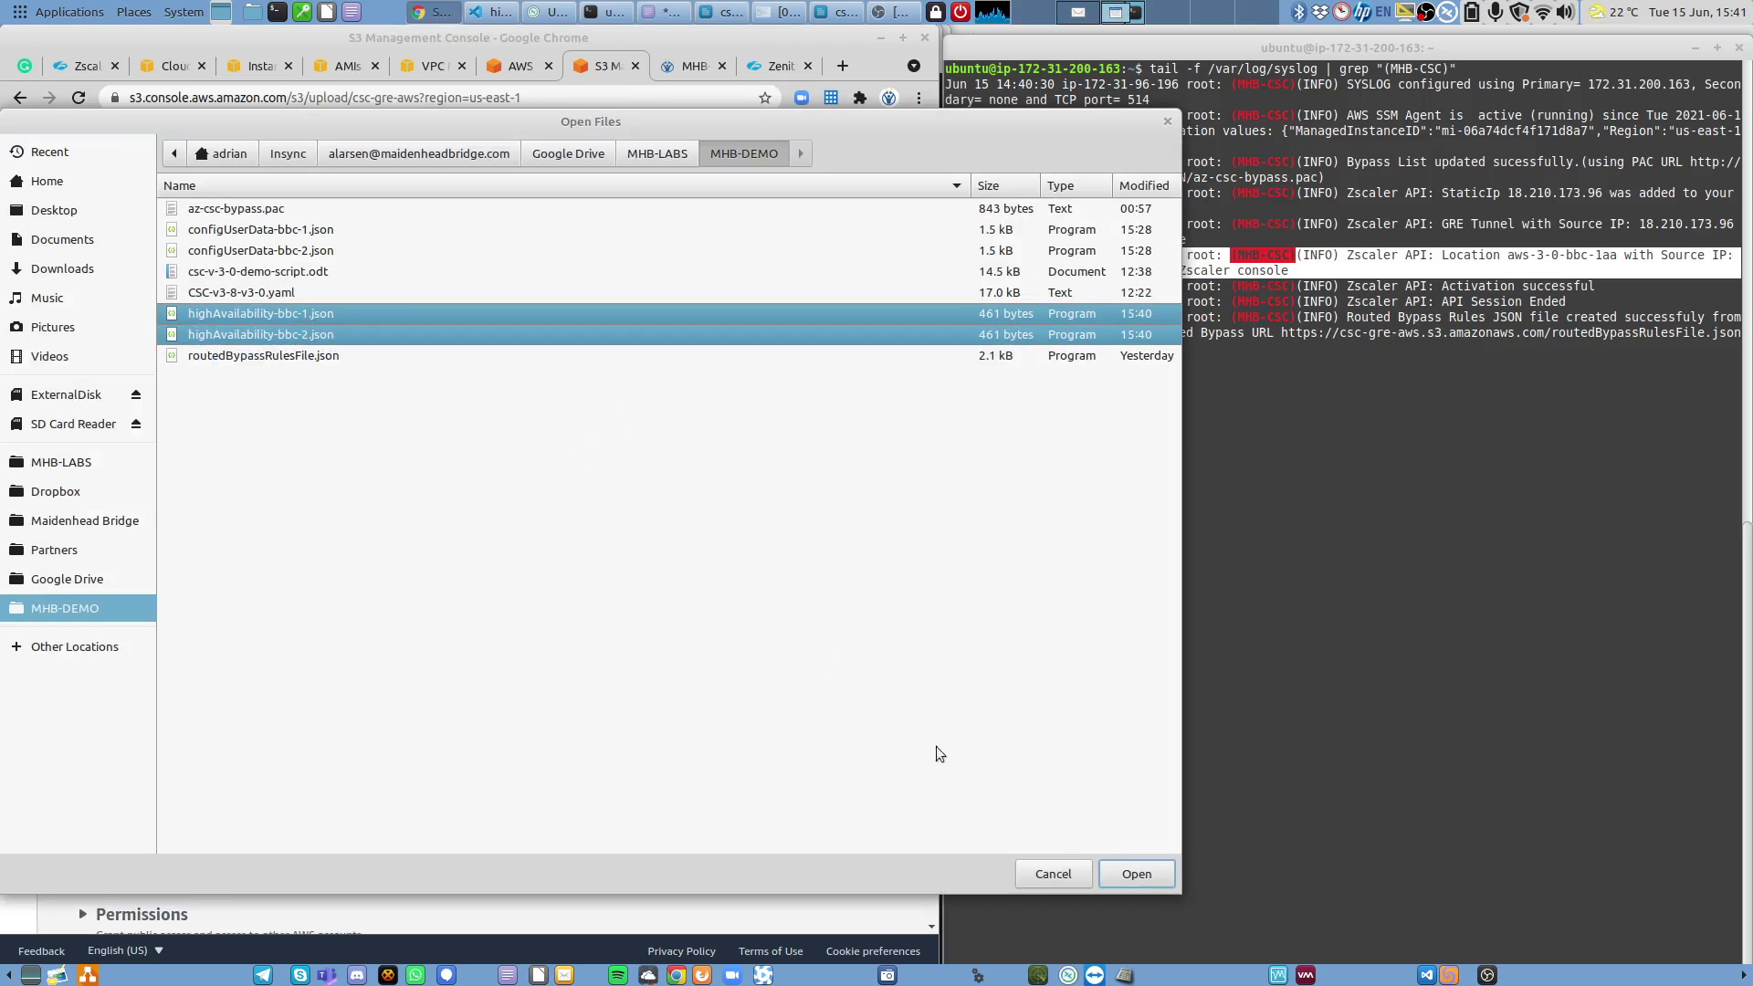
click(1131, 875)
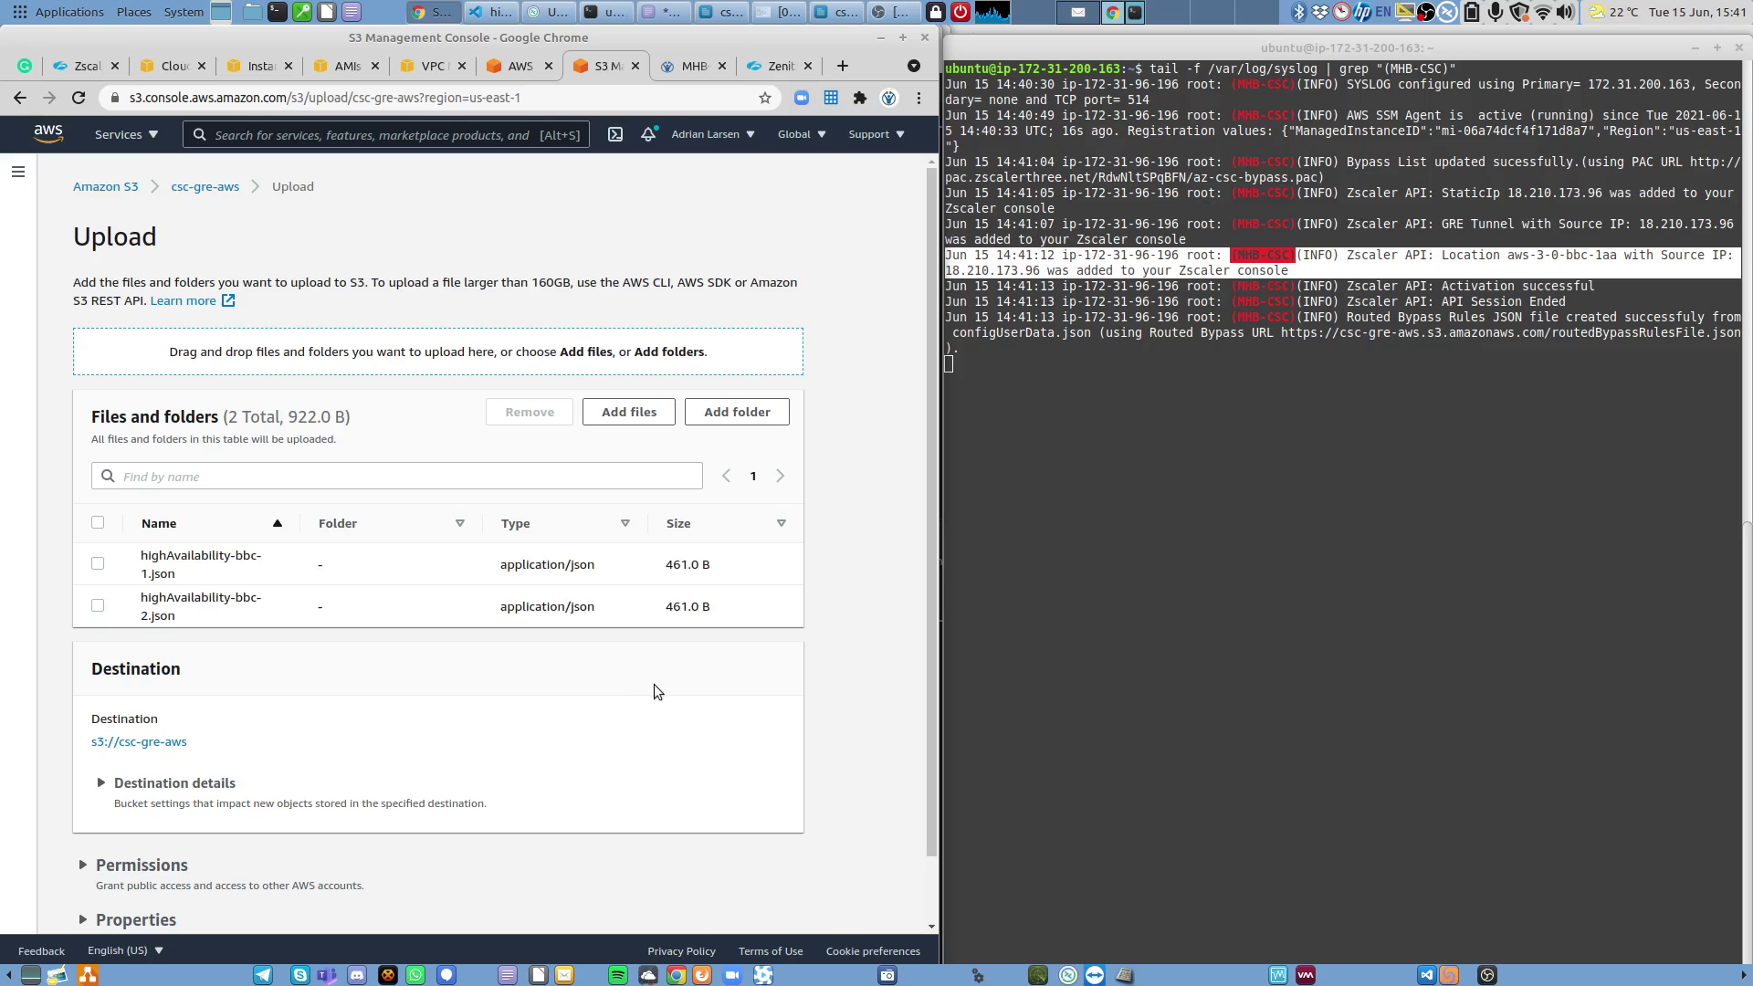
scroll(874, 589, down, 2)
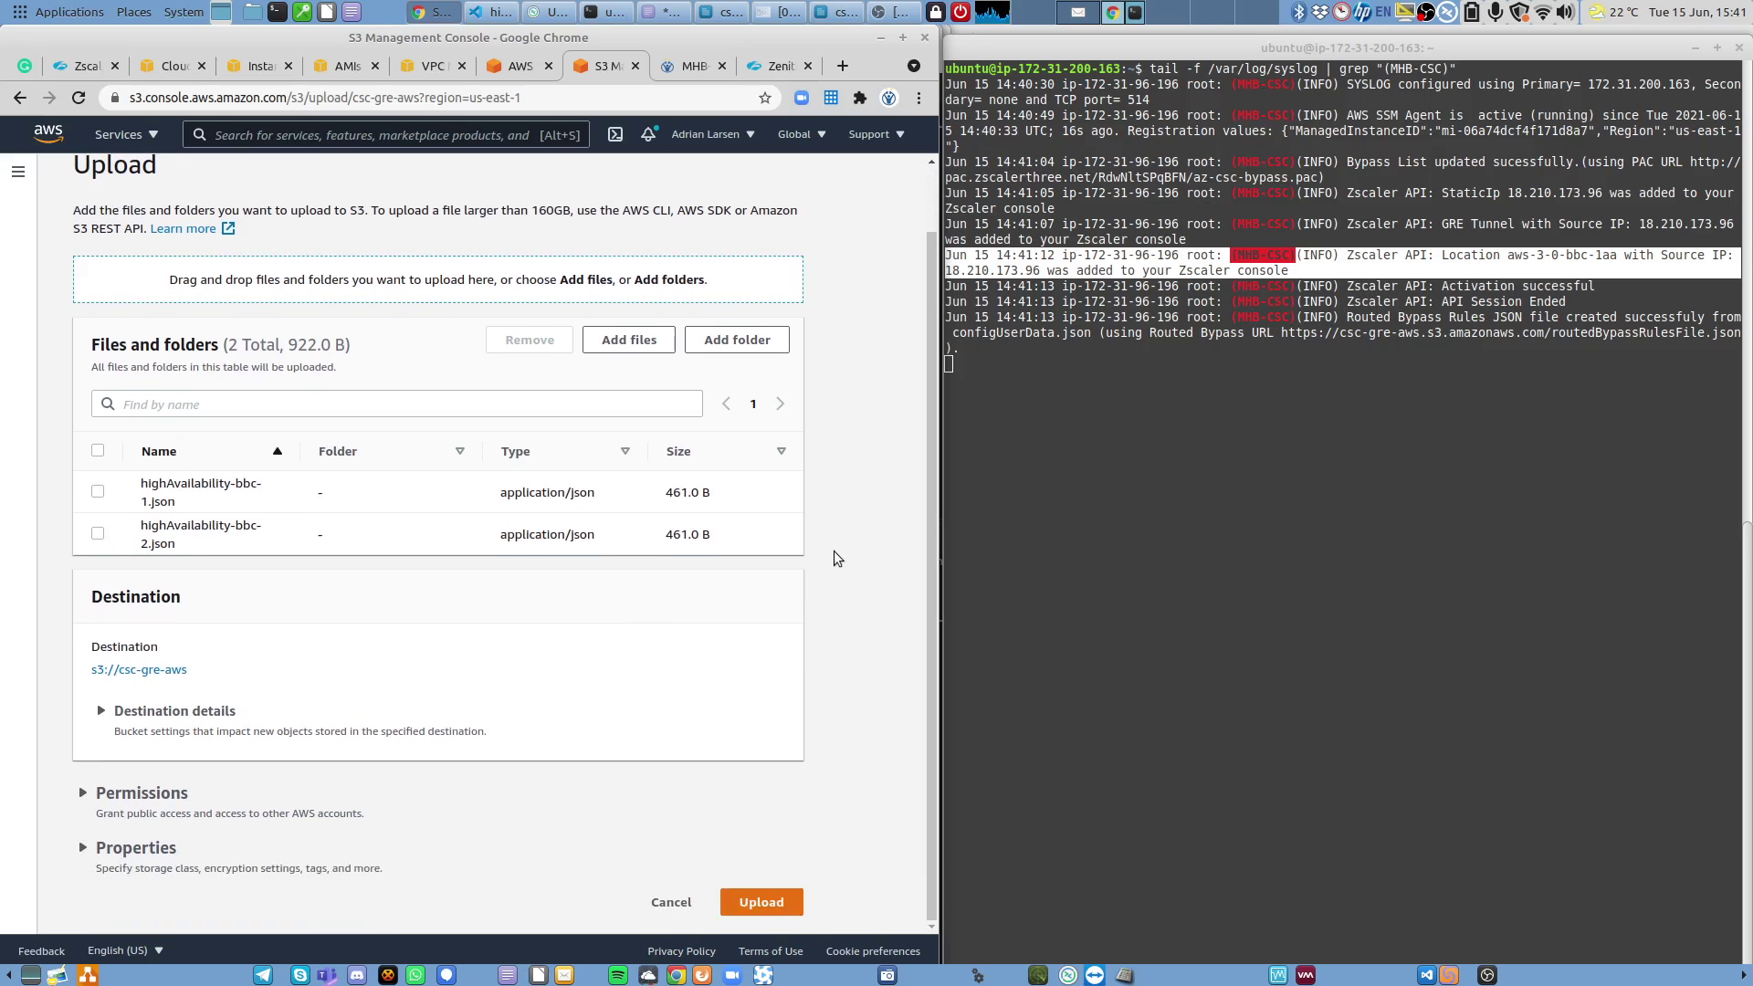
click(764, 902)
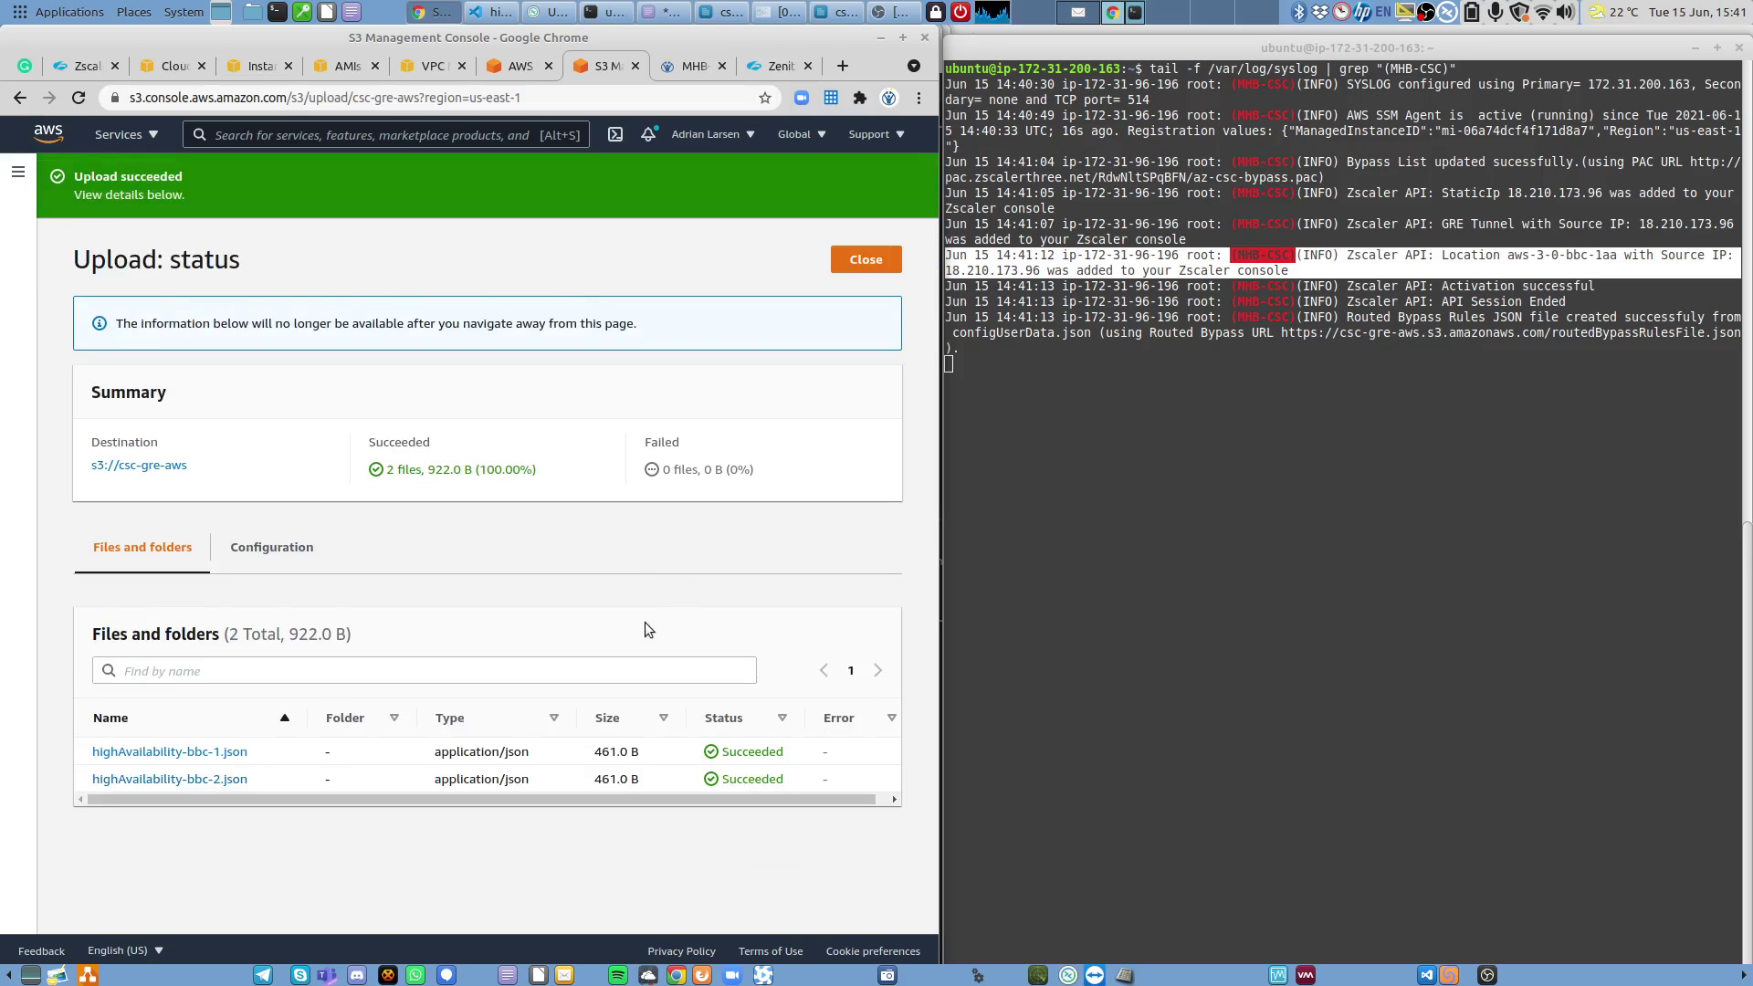
Open the uploaded highAvailability-bbc-1.json and highAvailability-bbc-2.json object pages in separate browser tabs.
right_click(198, 759)
click(251, 772)
right_click(228, 787)
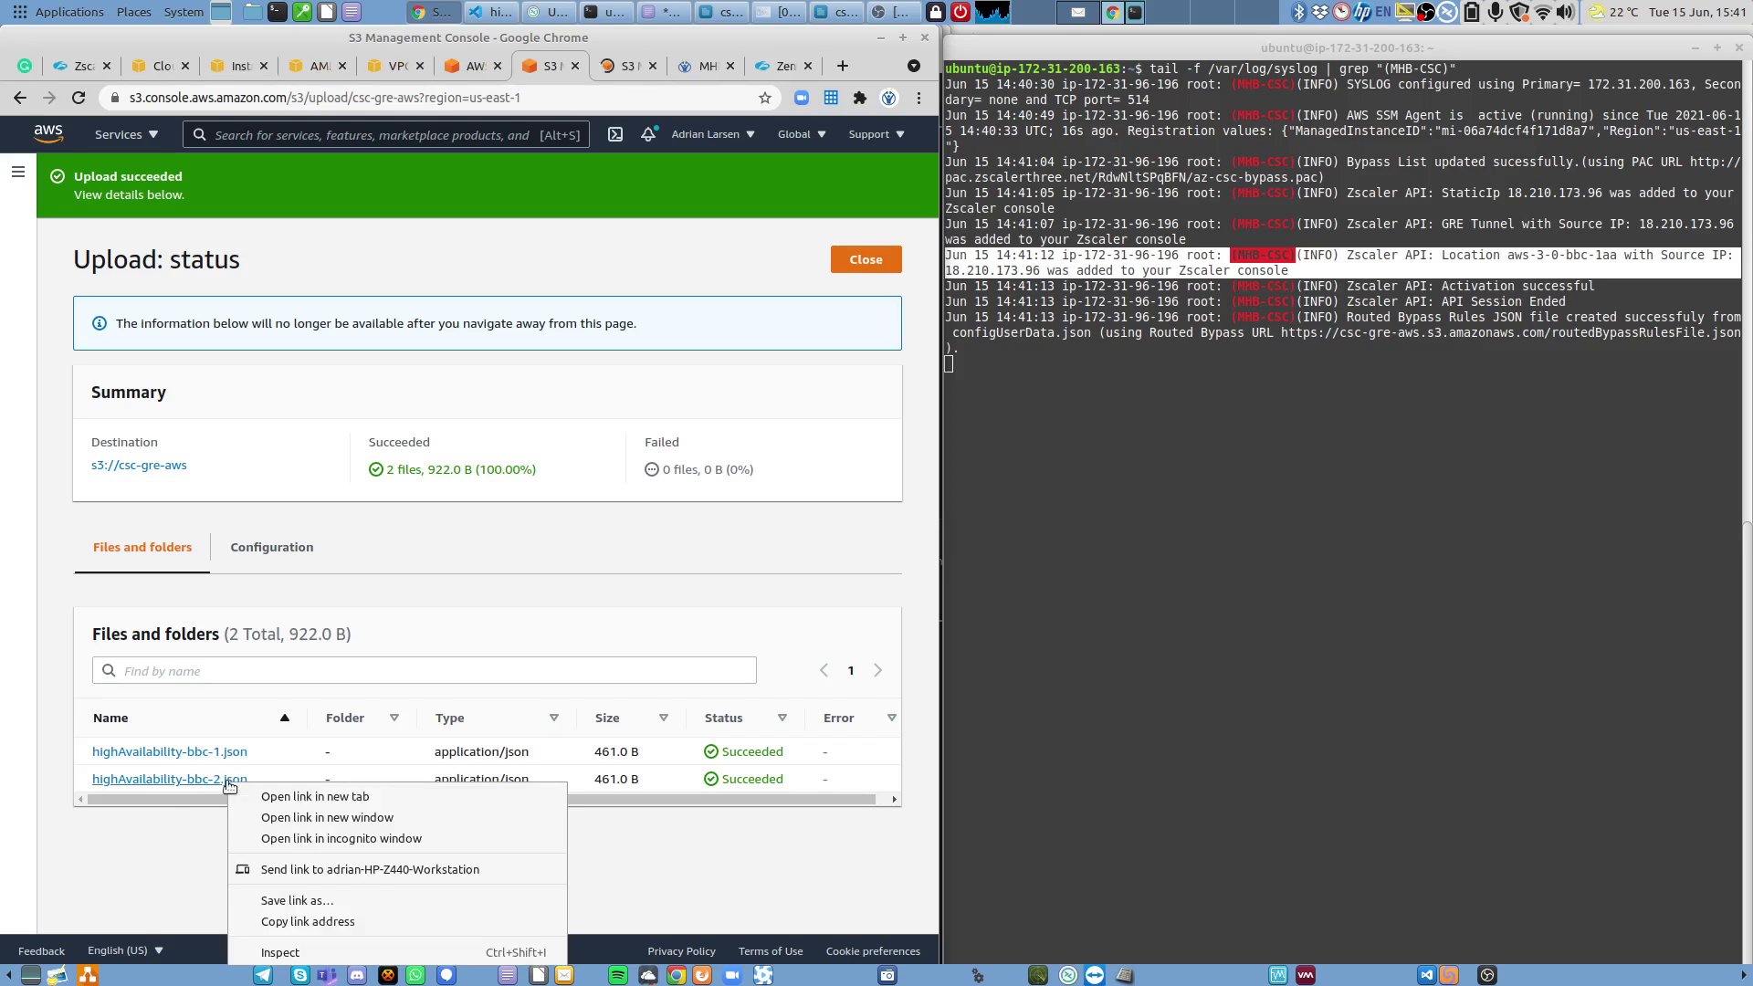
click(292, 796)
Grant Everyone (public access) object Read permission on highAvailability-bbc-1.json, acknowledge the effects and save the access control list.
click(576, 67)
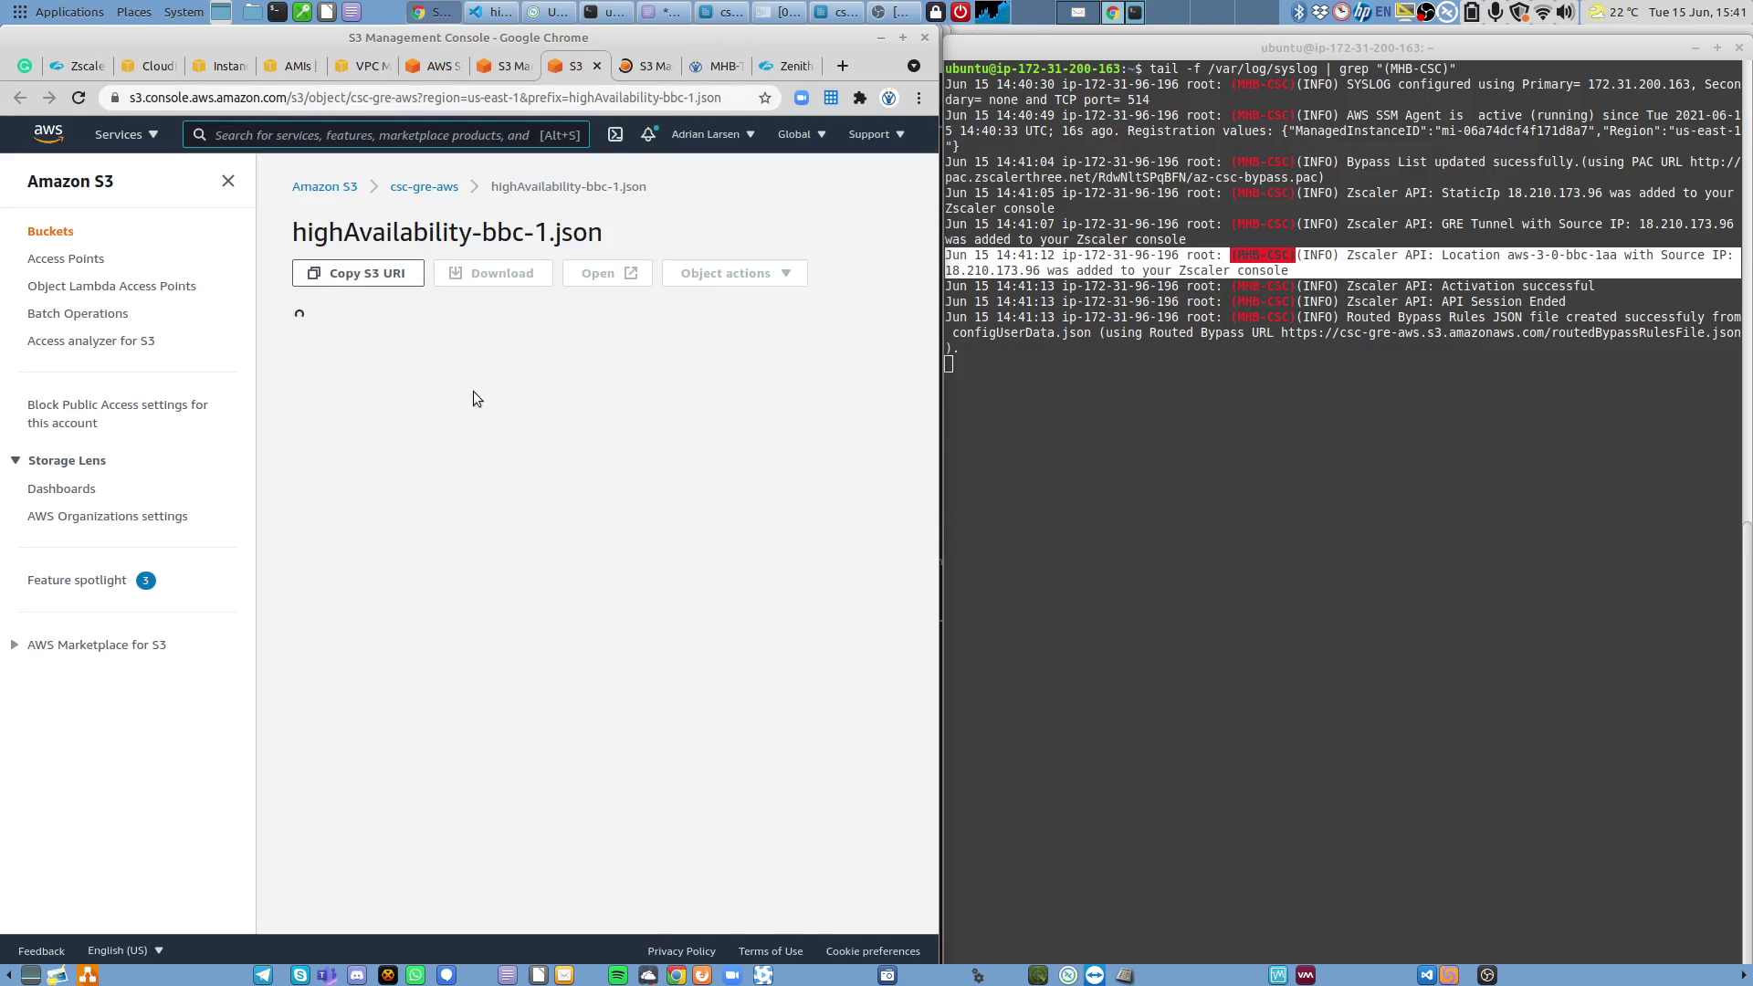
click(457, 334)
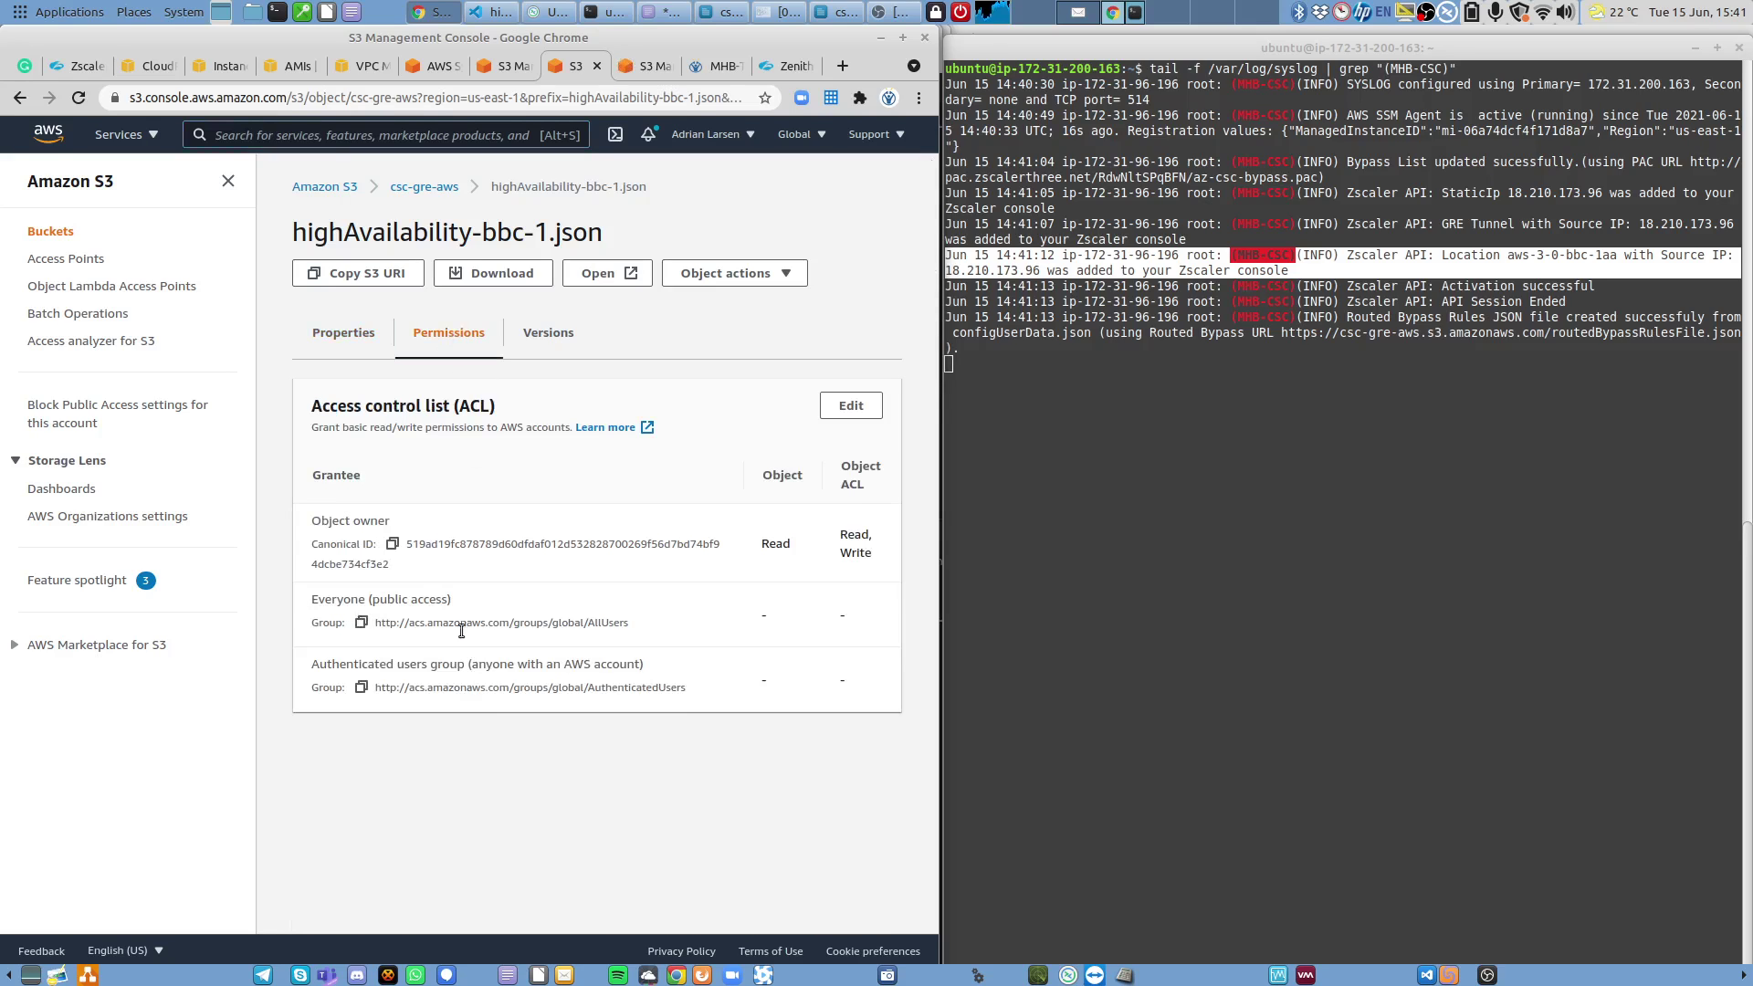
click(867, 415)
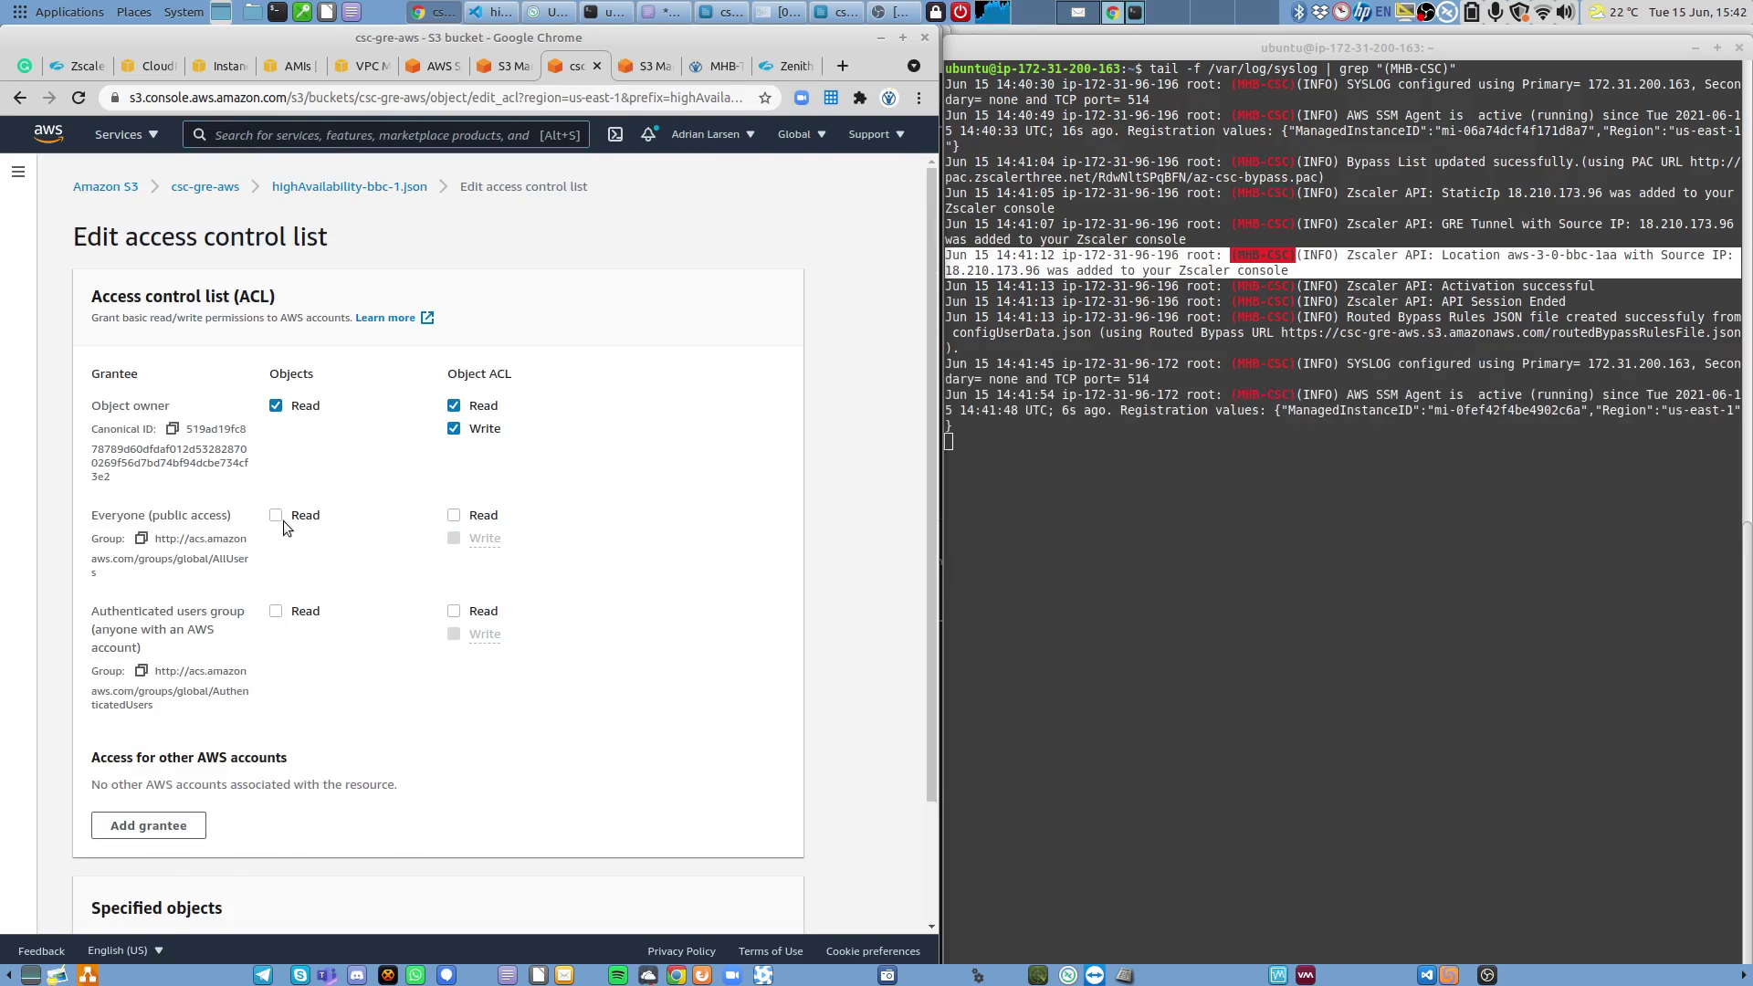
click(276, 515)
scroll(343, 566, down, 5)
click(140, 542)
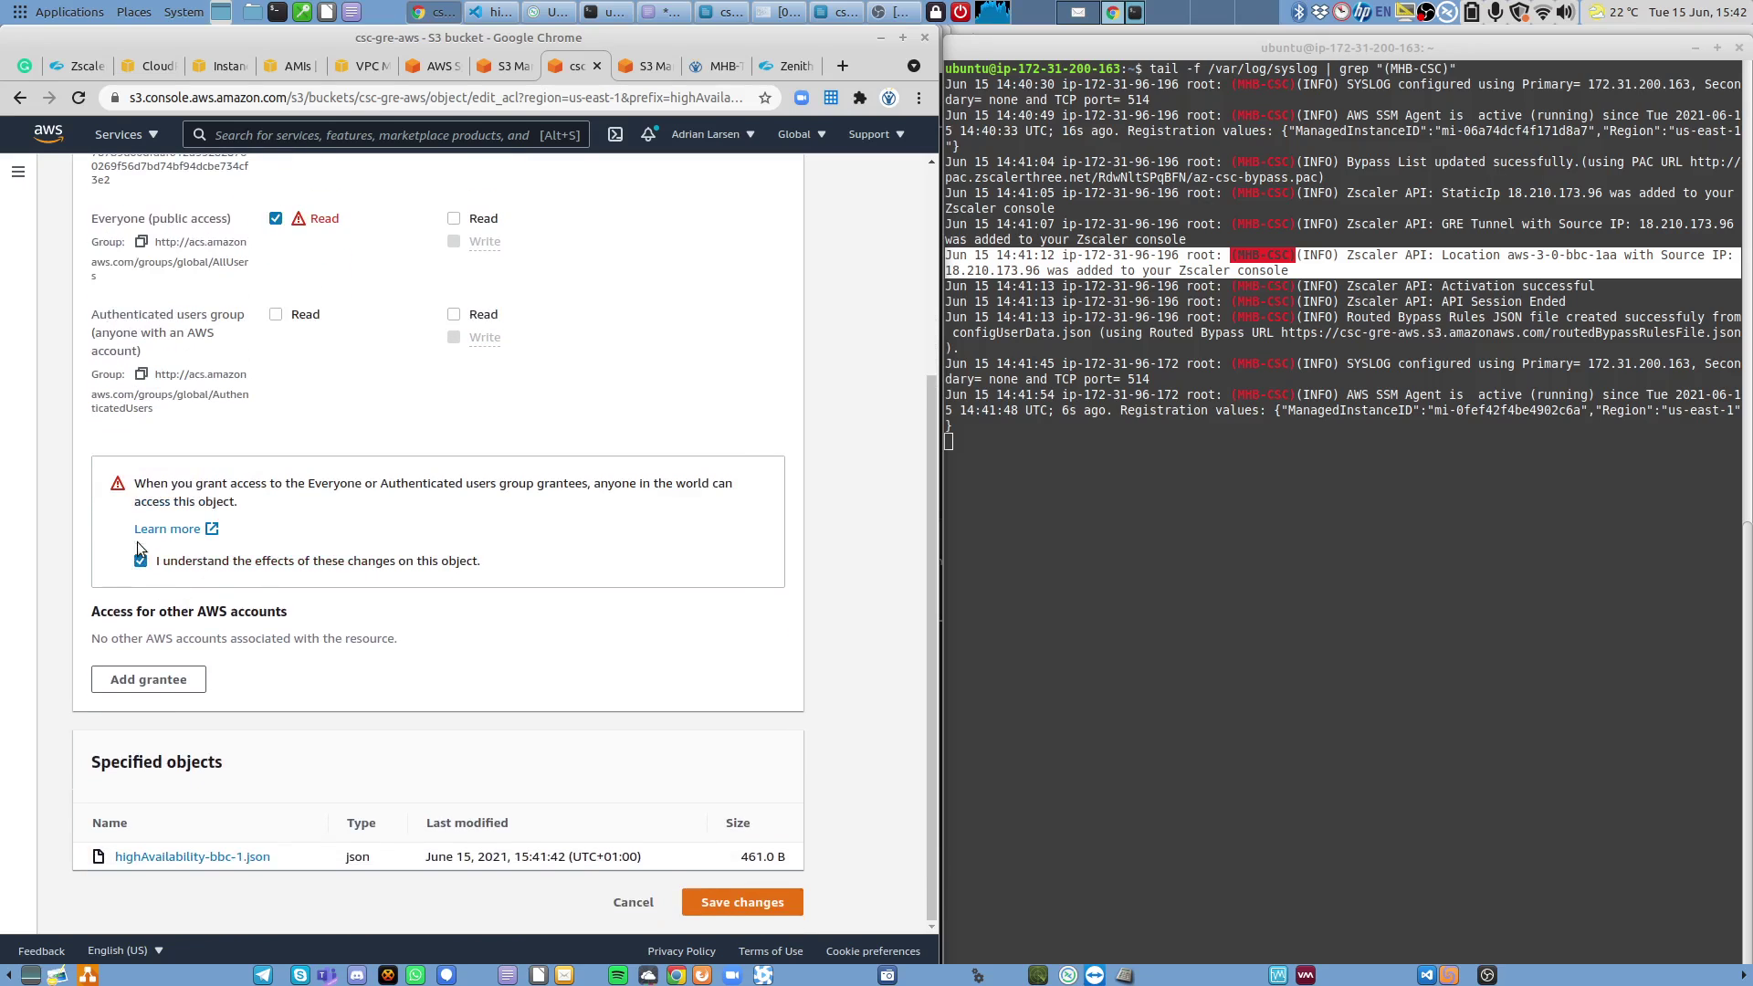
click(743, 902)
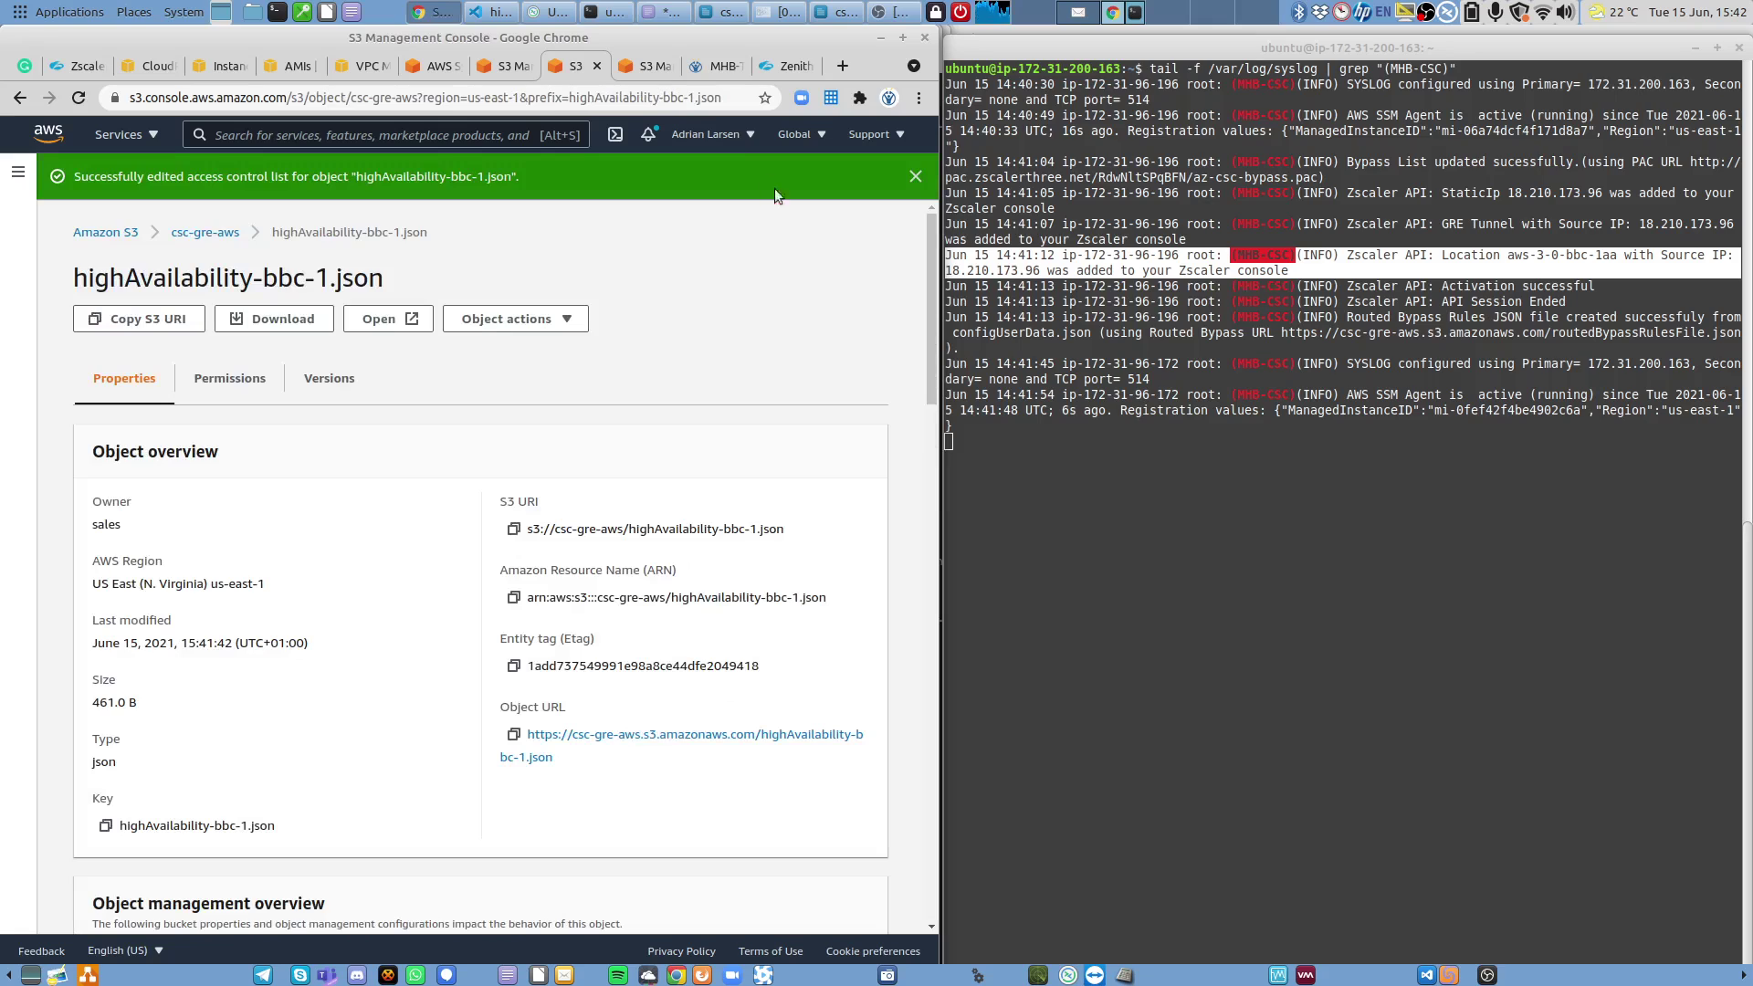
Grant Everyone (public access) object Read permission on highAvailability-bbc-2.json, acknowledge the effects and save the access control list.
click(646, 66)
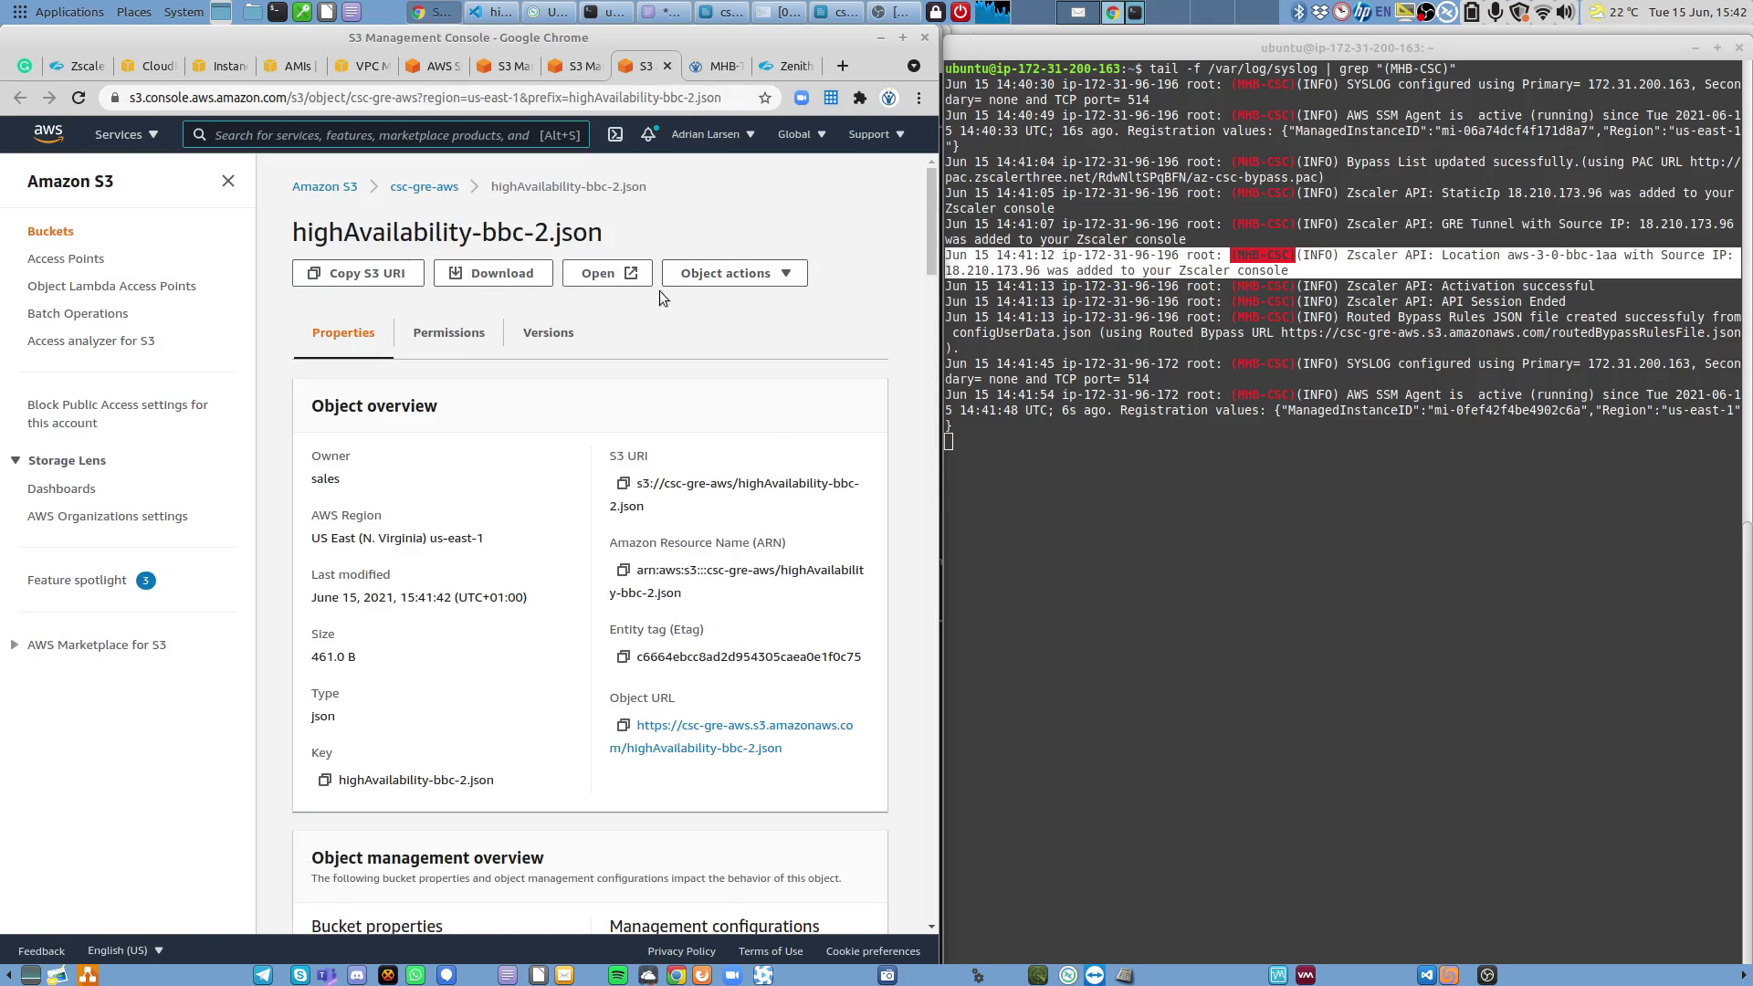
click(453, 332)
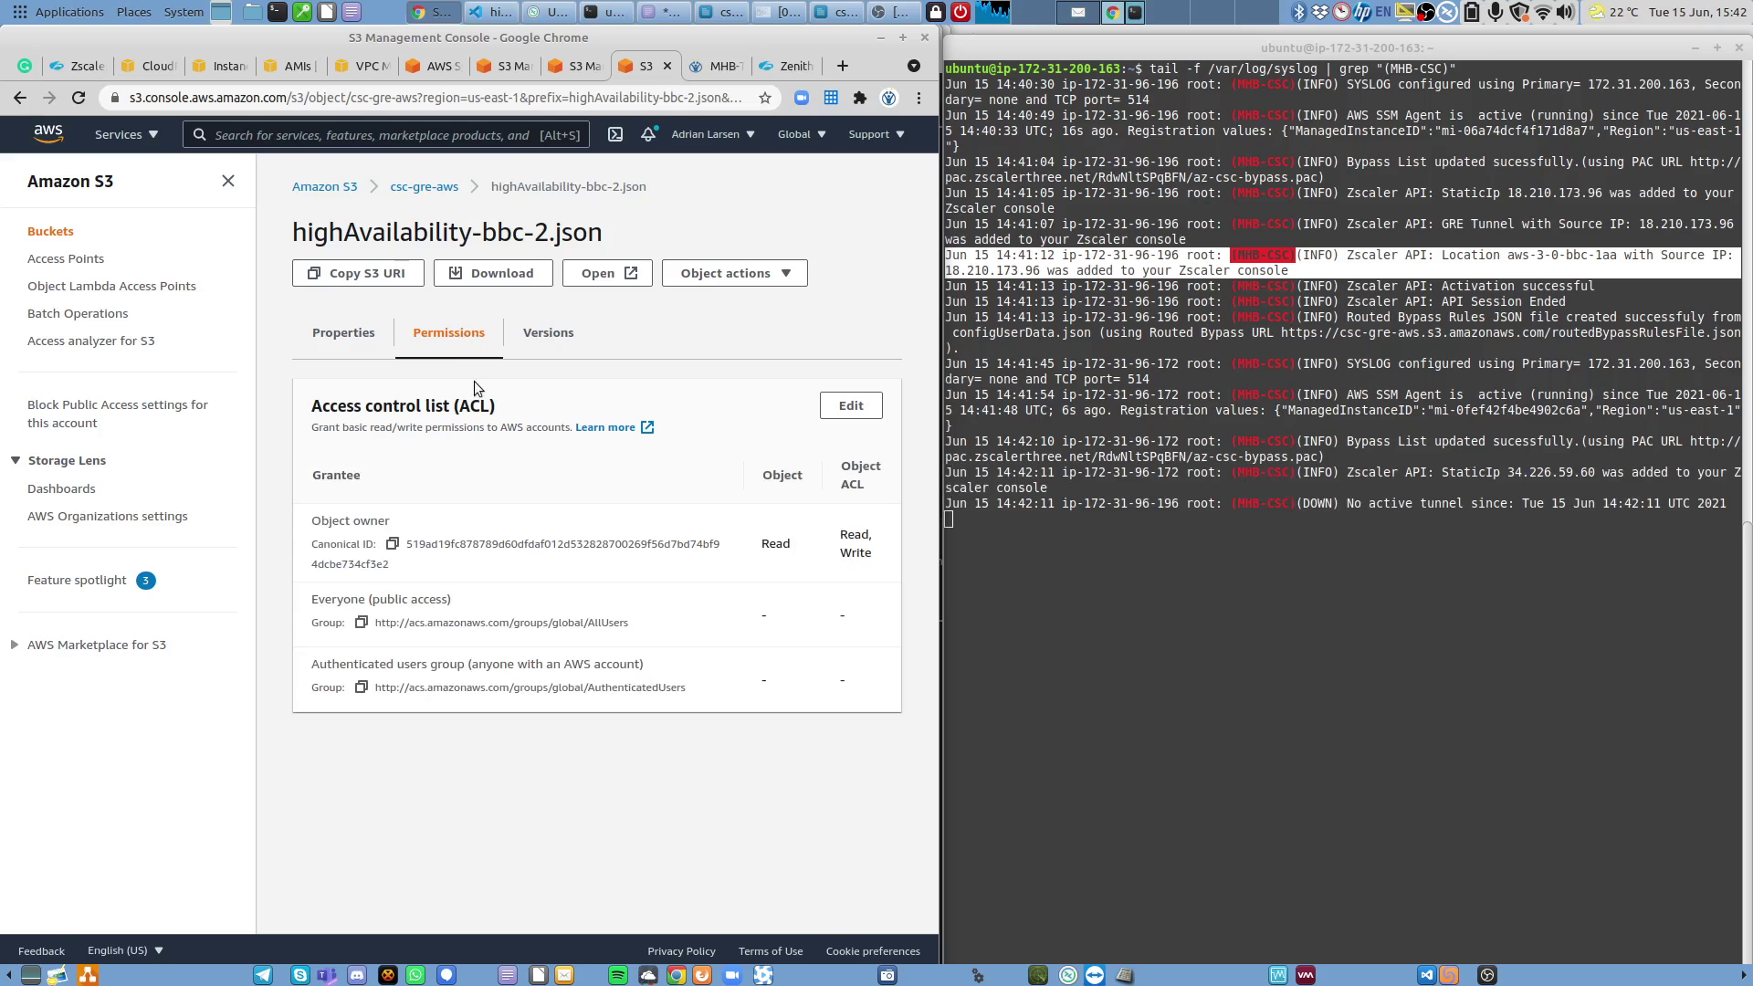
click(850, 407)
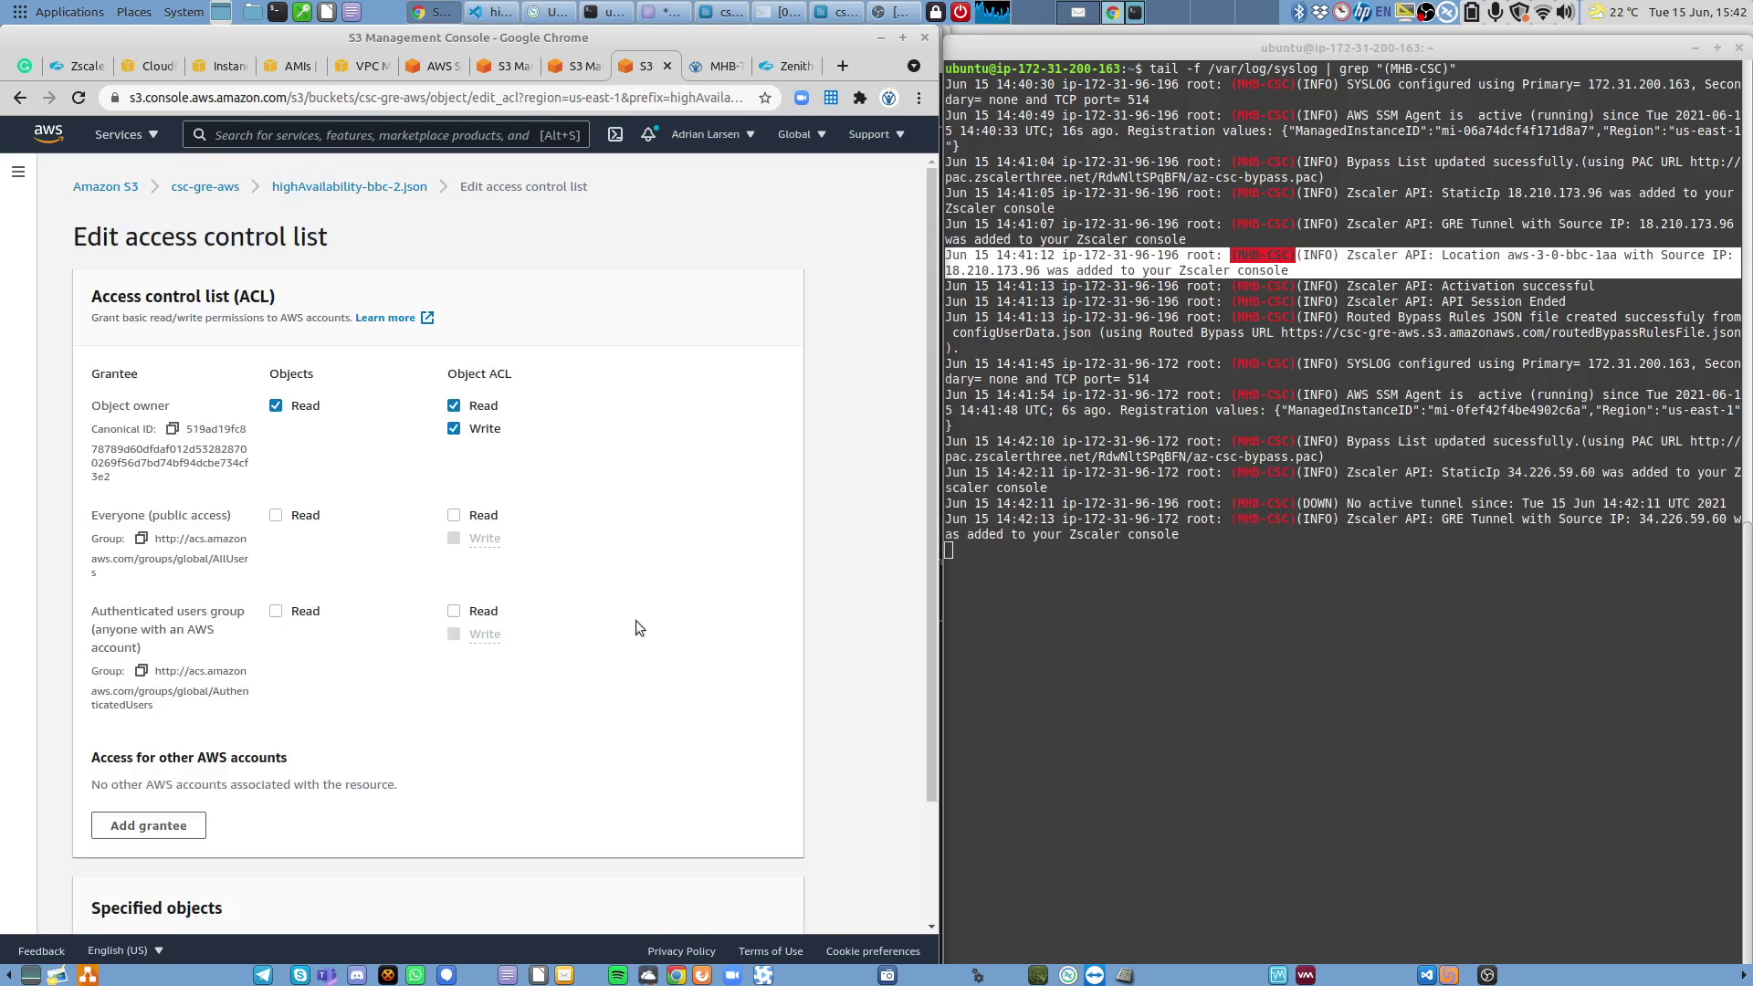
click(276, 515)
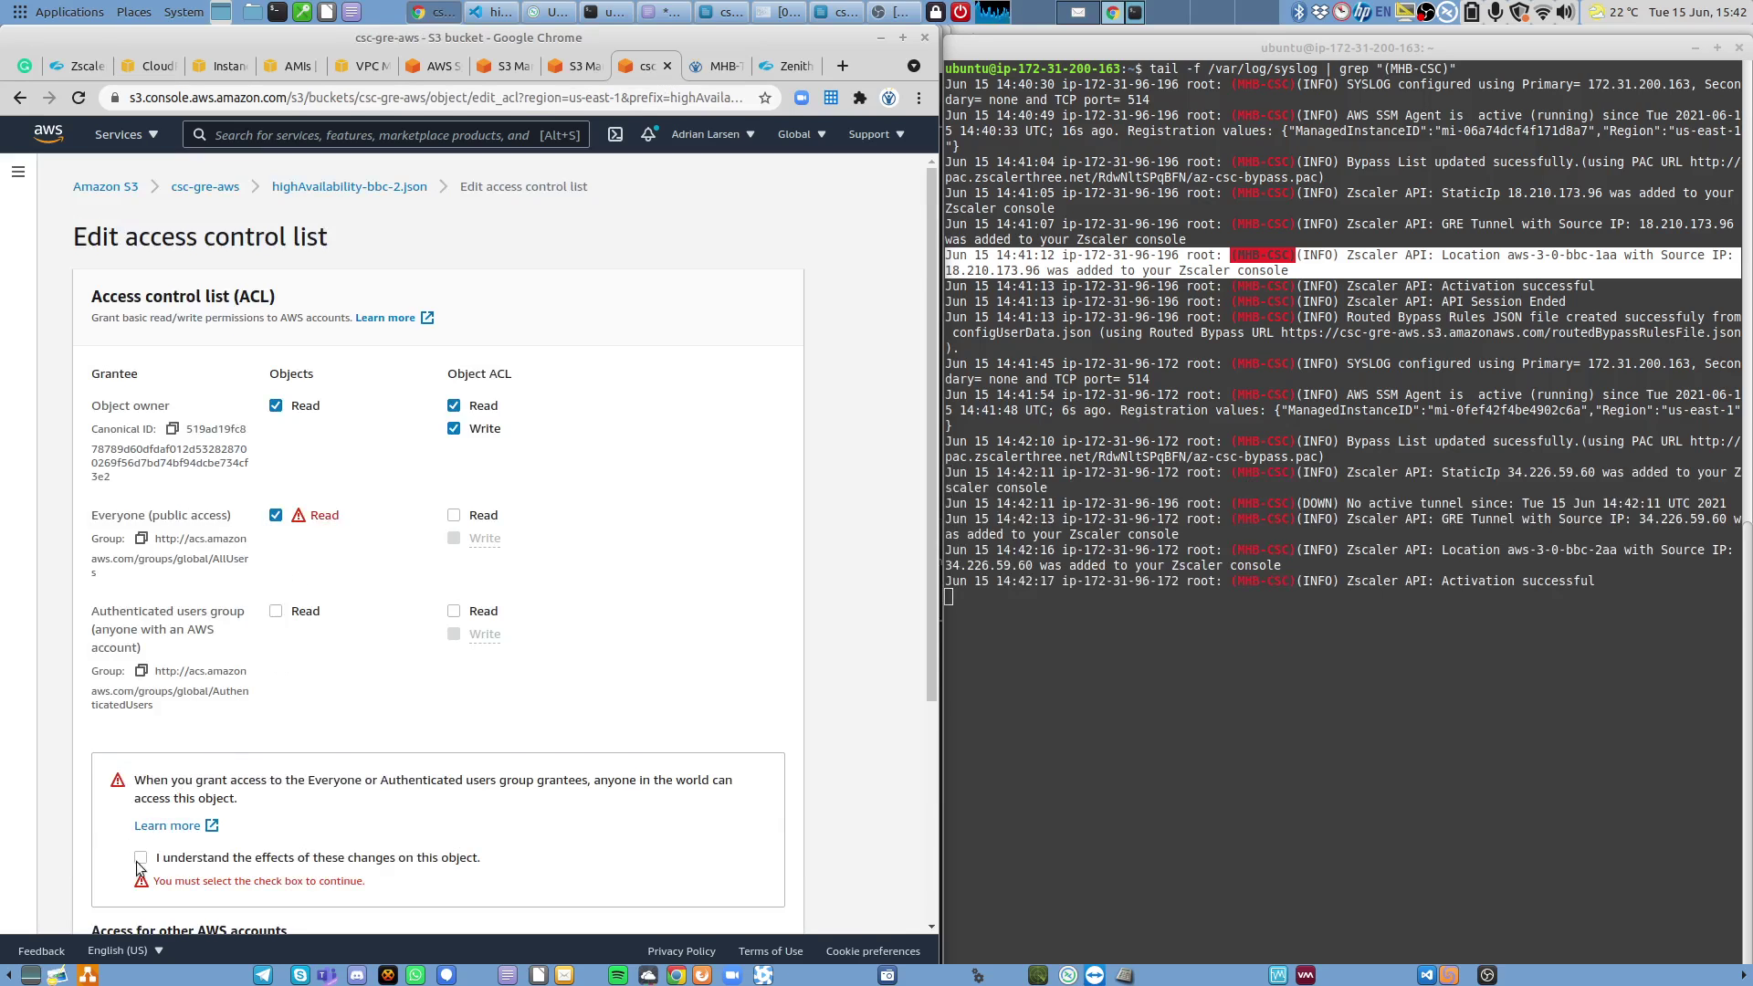
click(141, 858)
scroll(615, 627, down, 3)
click(775, 906)
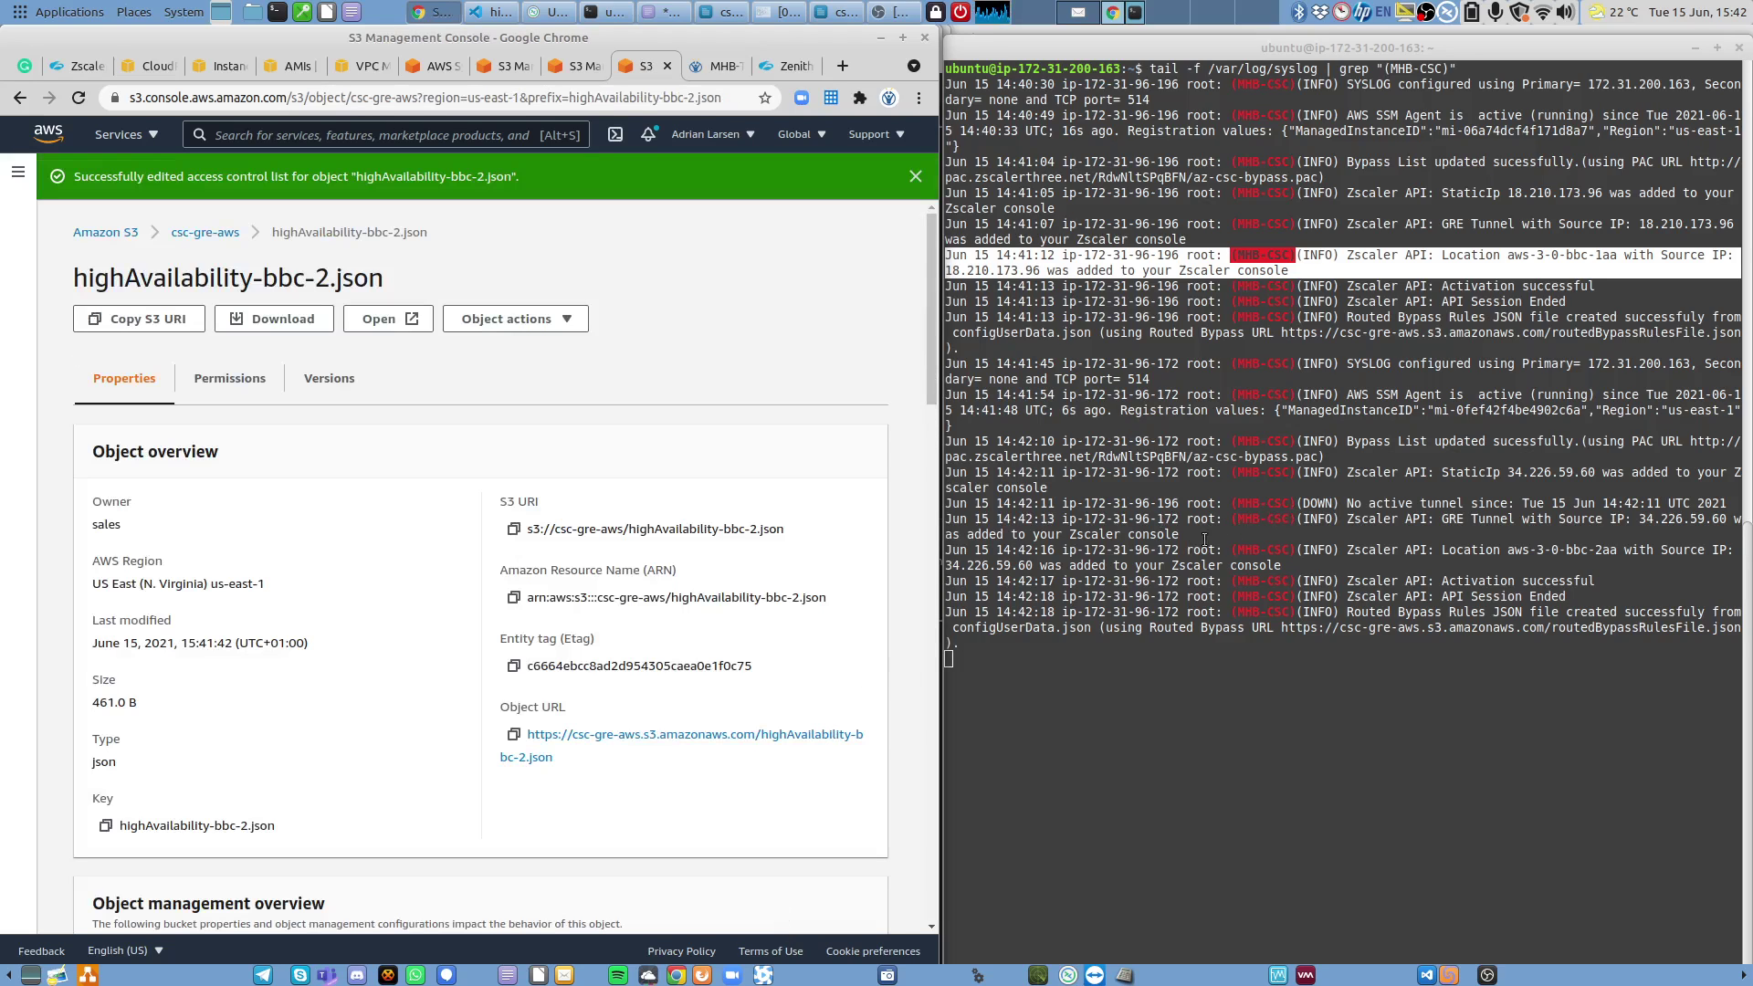
Highlight the aws-3-0-bbc-2aa location entry in the terminal log and open Location Management in the Zscaler portal.
drag(1276, 566, 948, 550)
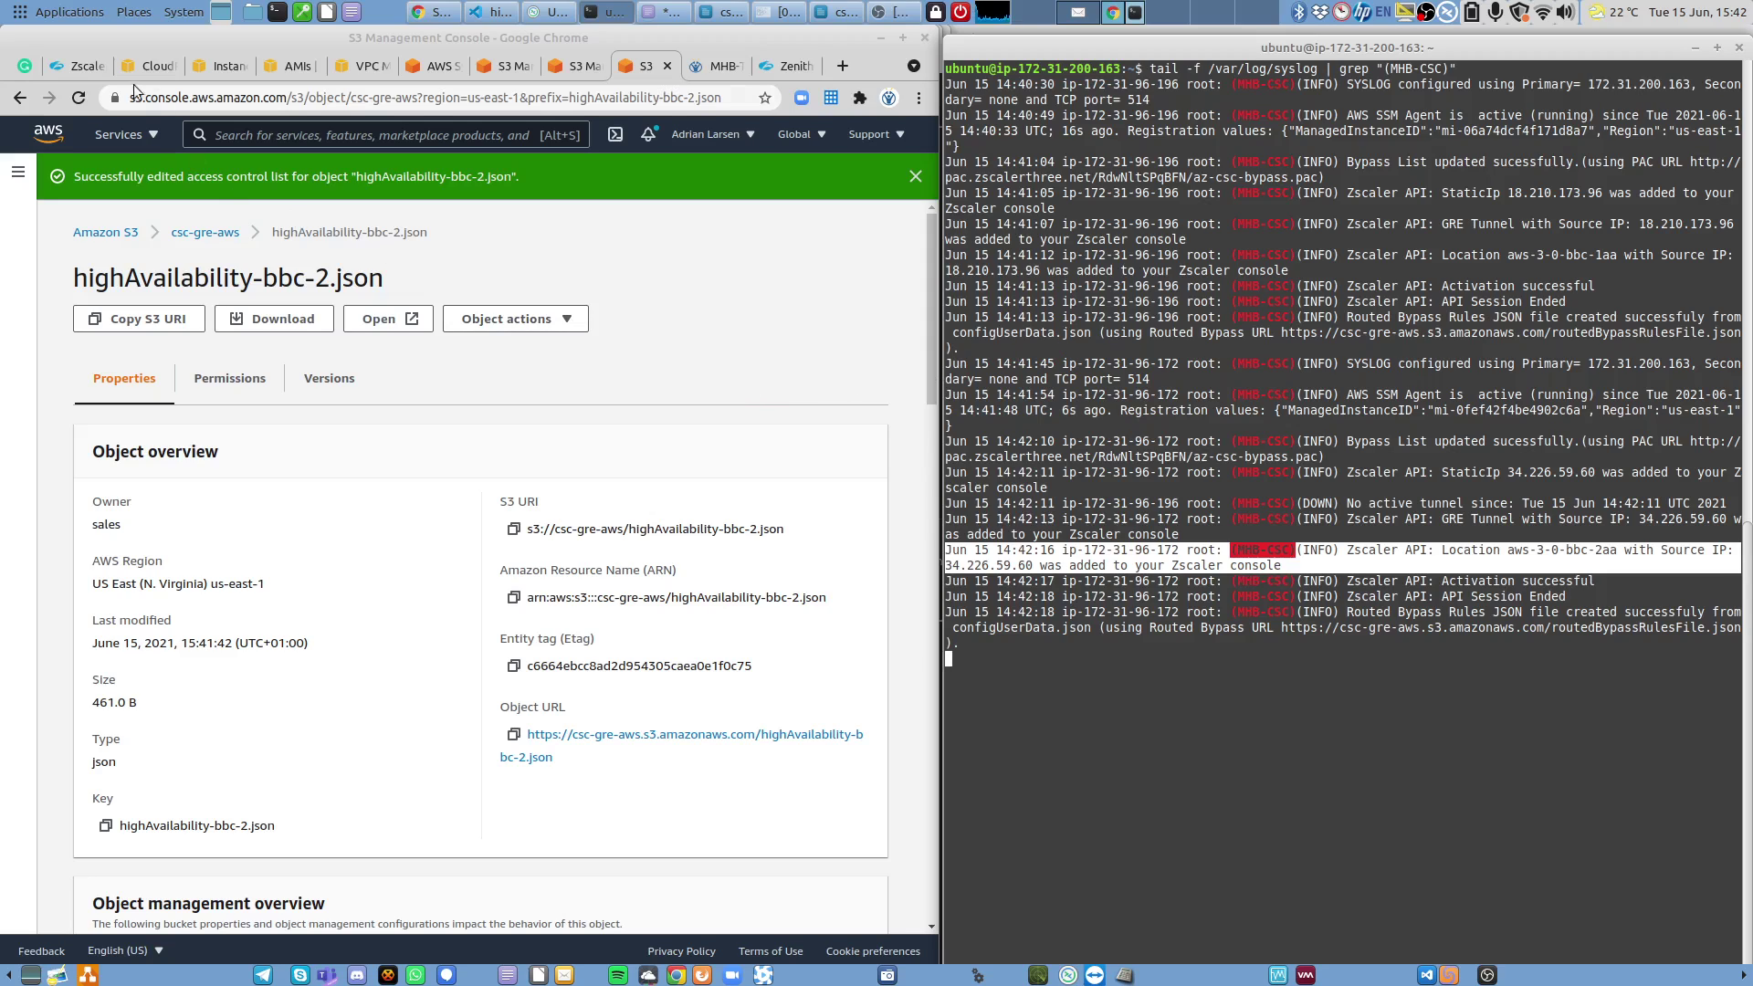
click(84, 67)
mouse_move(28, 438)
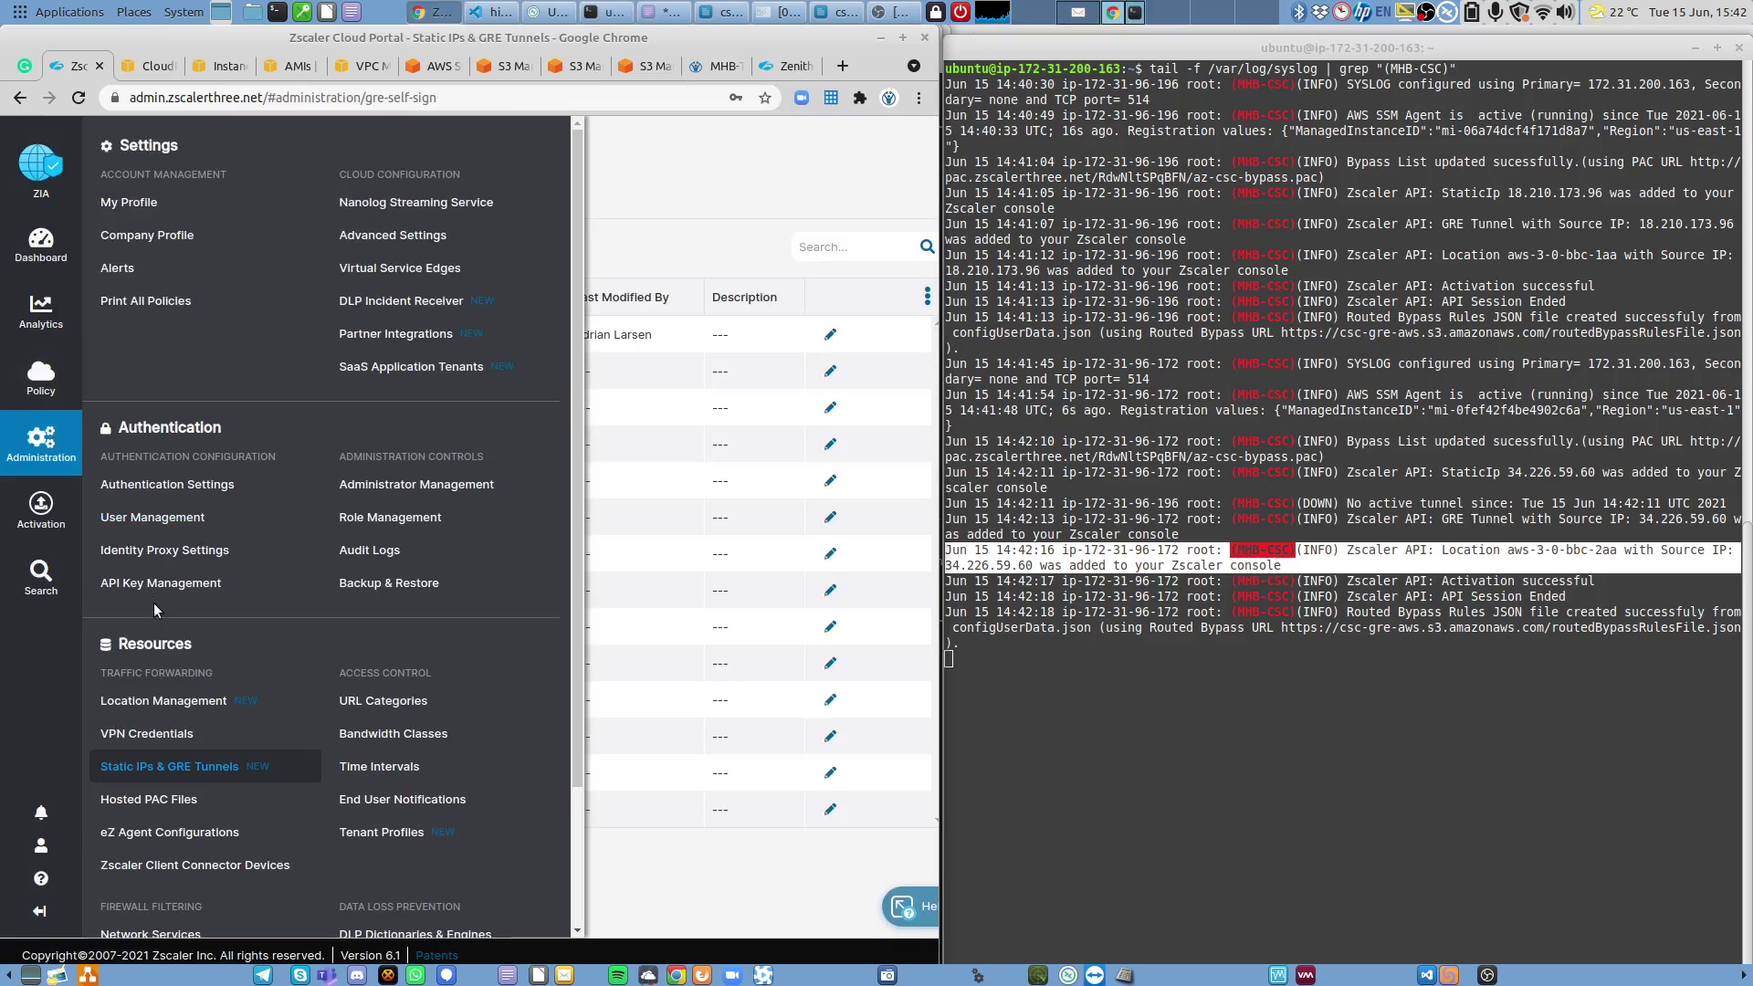
click(155, 703)
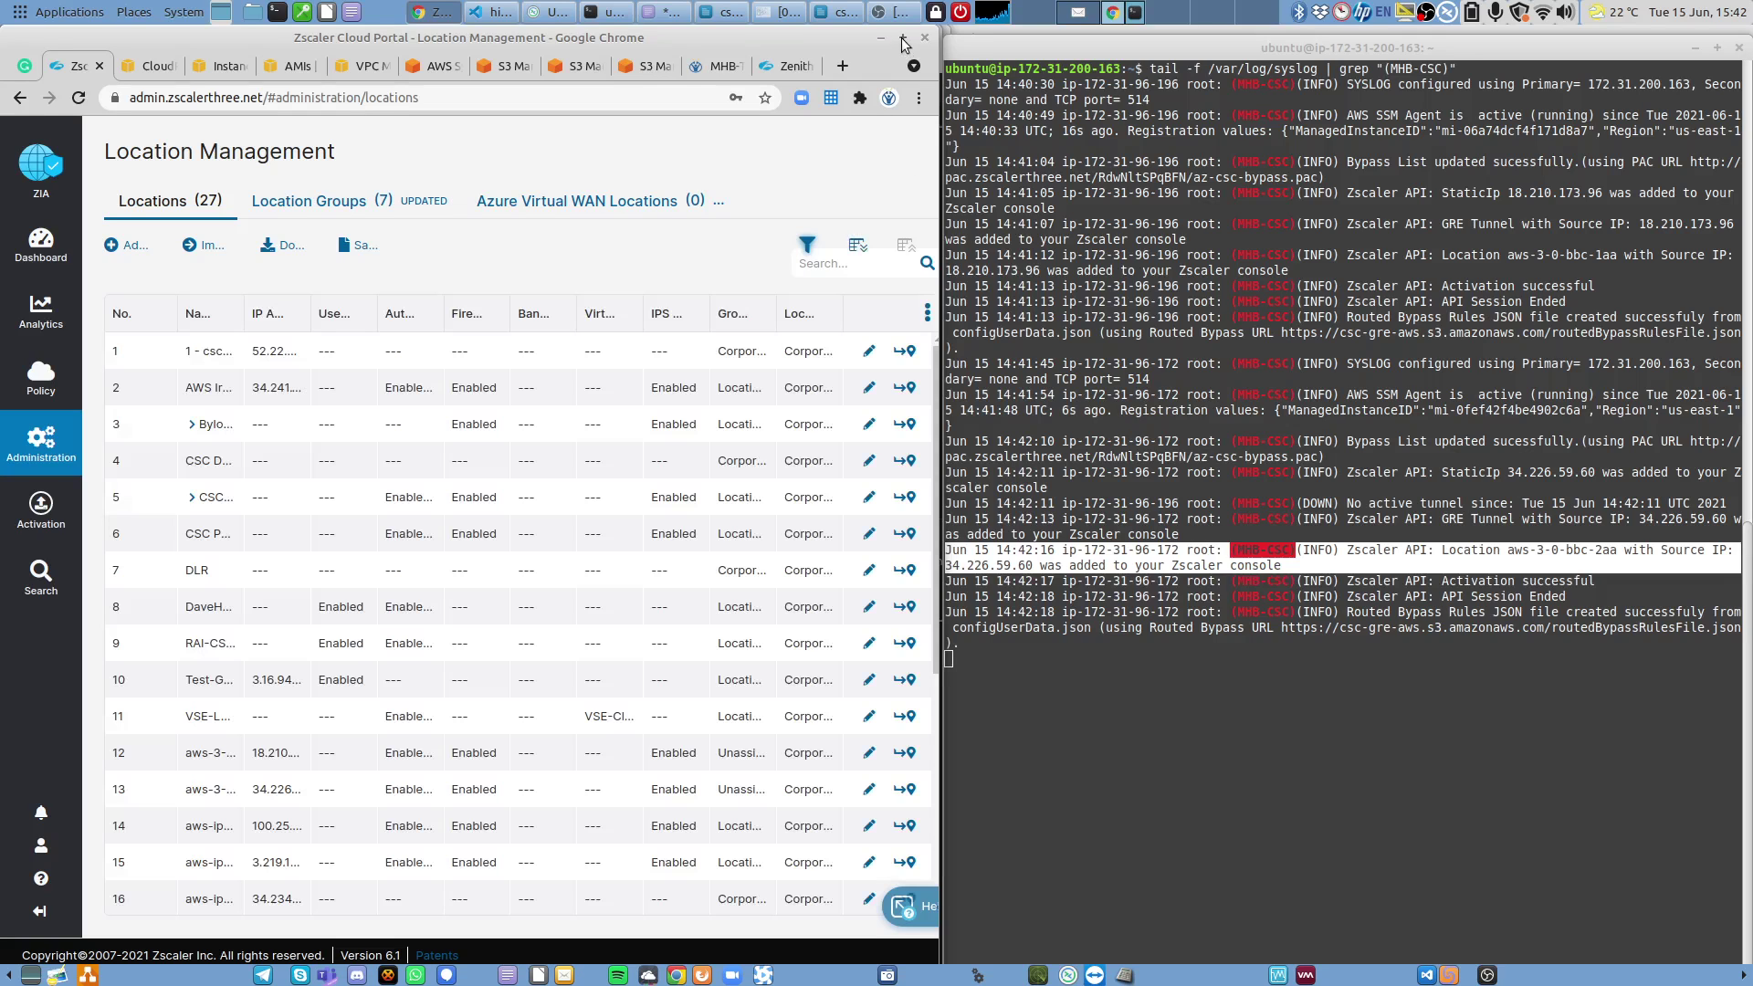
Check the aws-3-0-bbc-1aa and aws-3-0-bbc-2aa locations, reviewing the addressing, GRE tunnel and gateway options of aws-3-0-bbc-1aa.
click(901, 37)
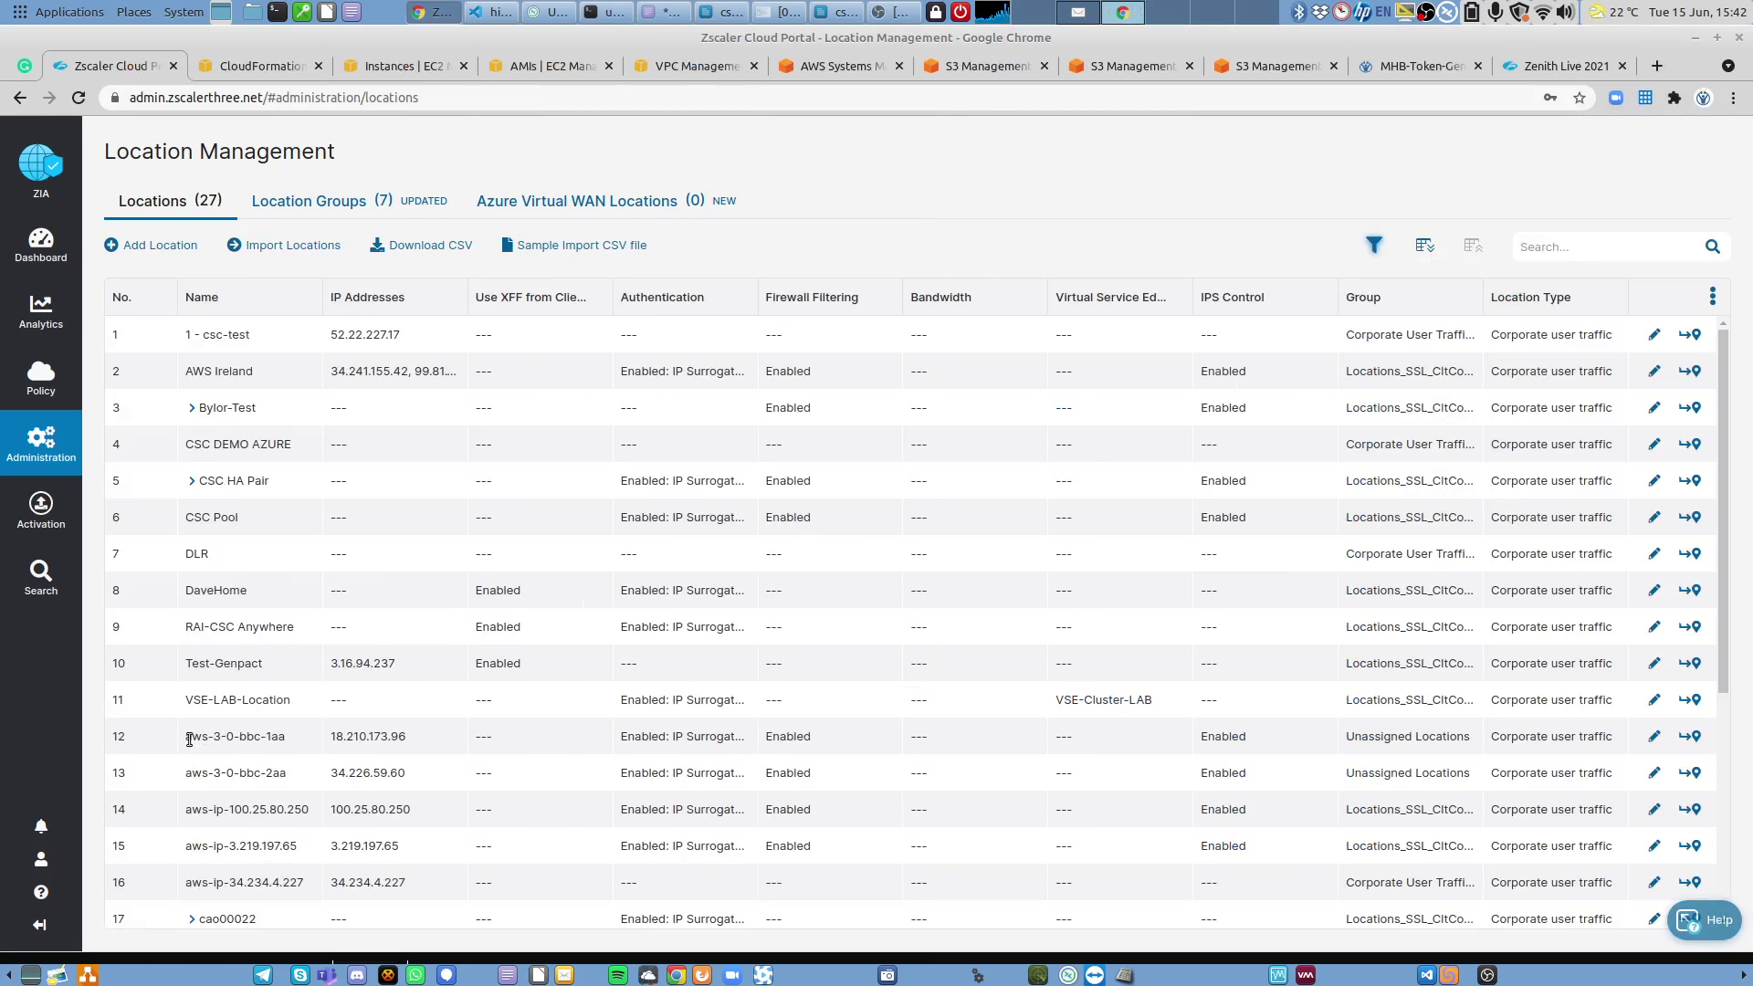
drag(207, 740, 254, 774)
click(1654, 736)
scroll(1057, 723, down, 5)
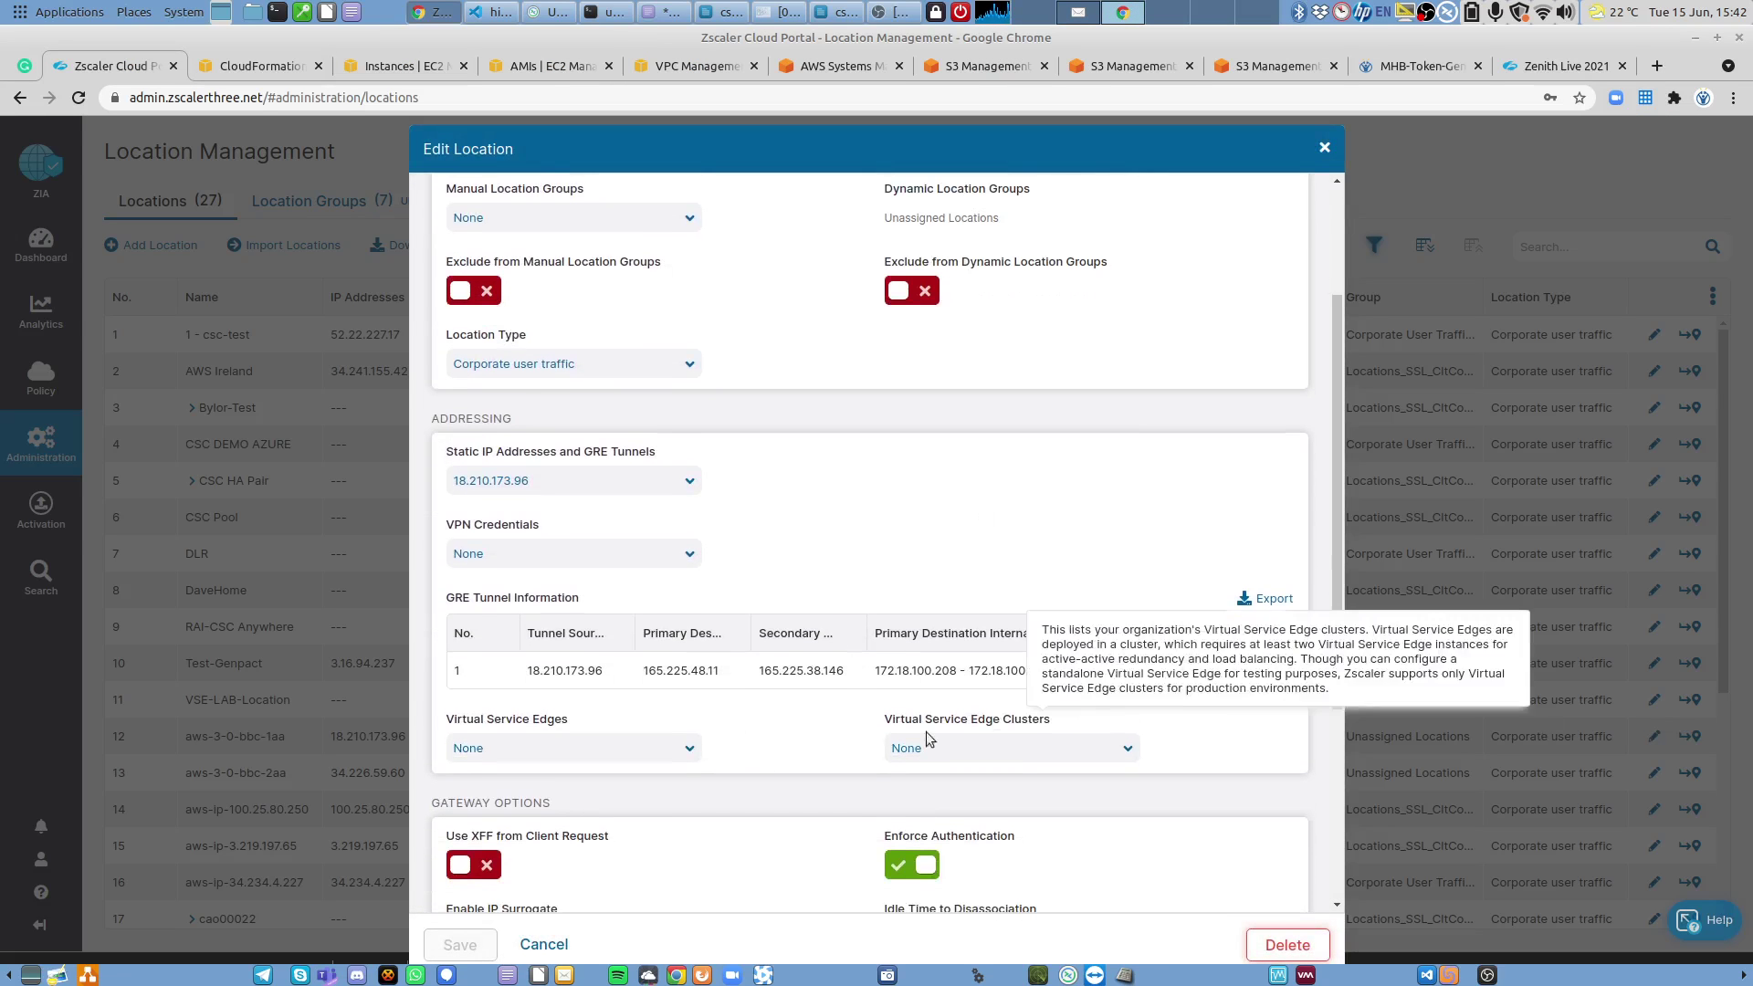
scroll(621, 778, down, 3)
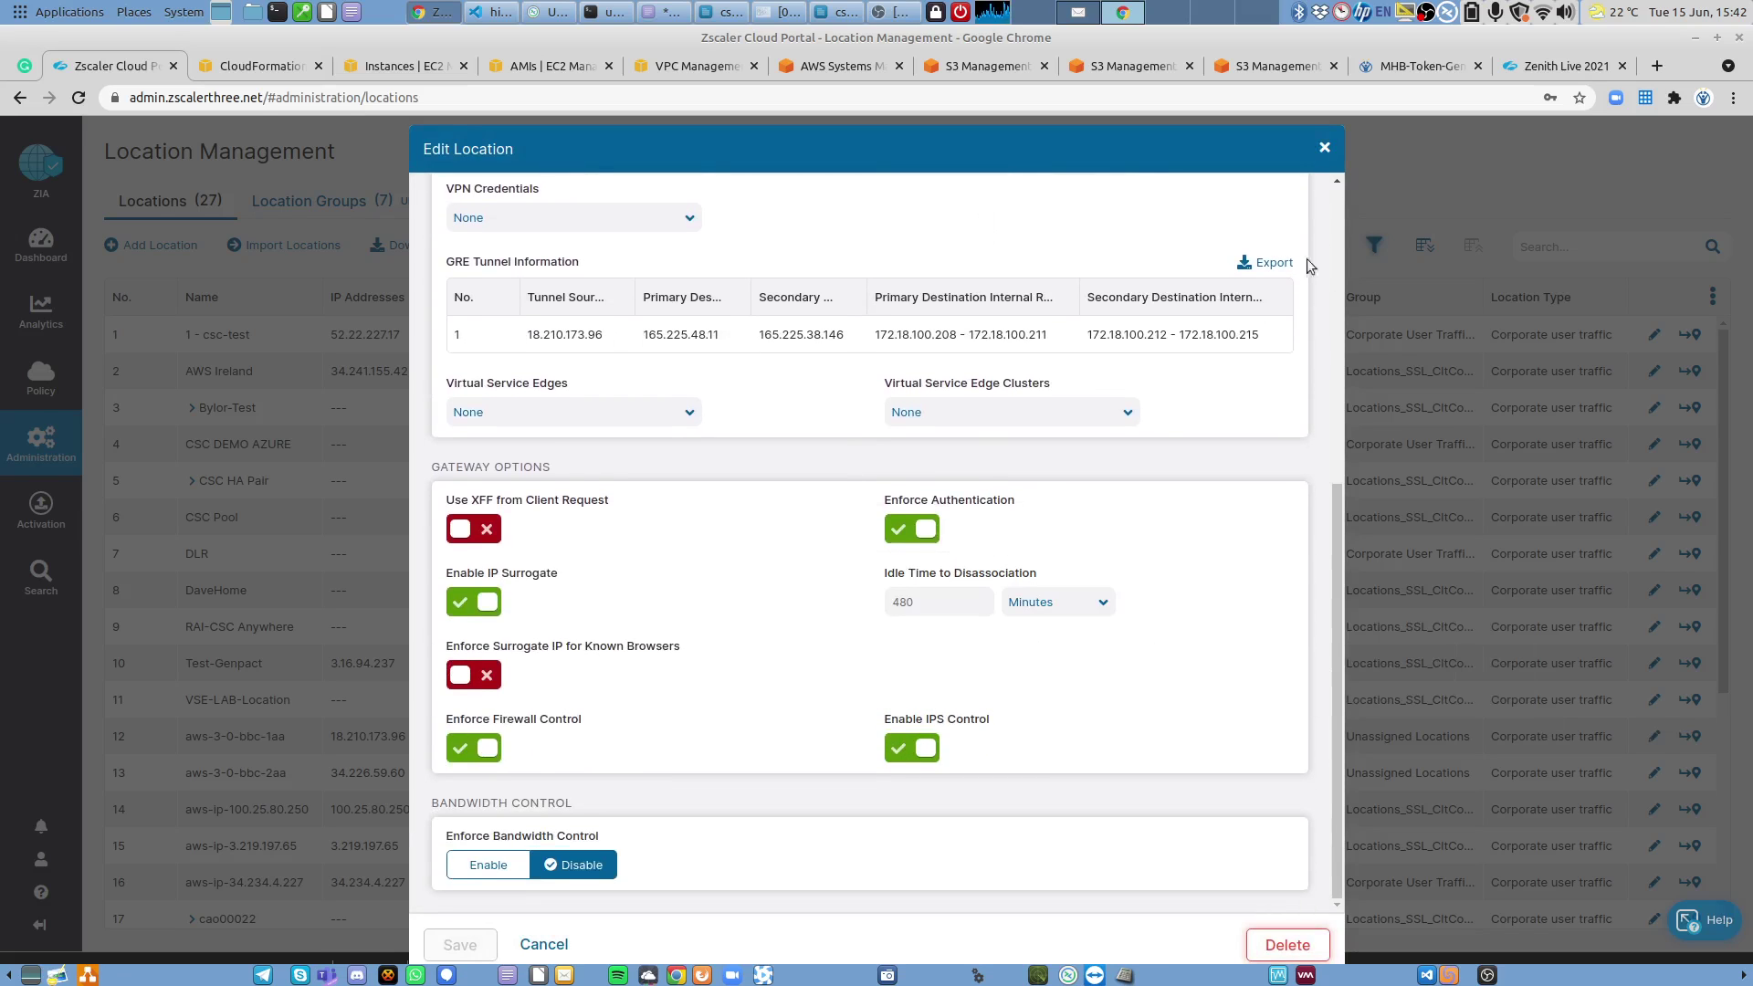
click(1324, 148)
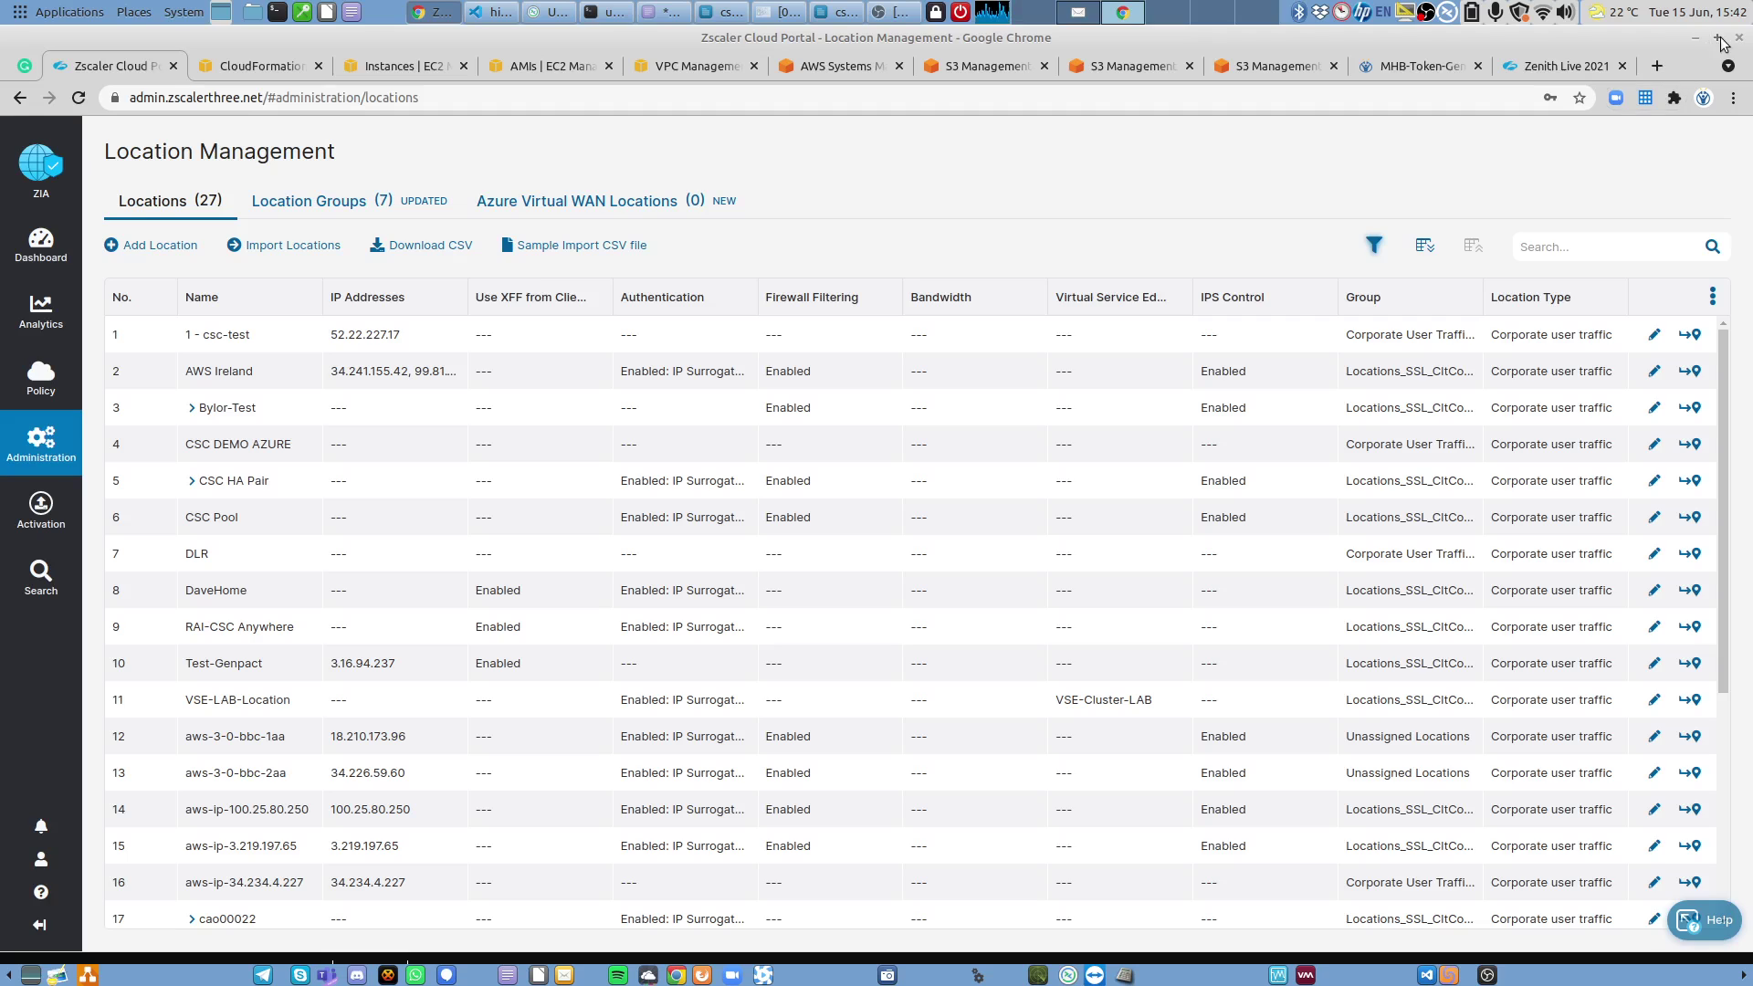
click(1718, 39)
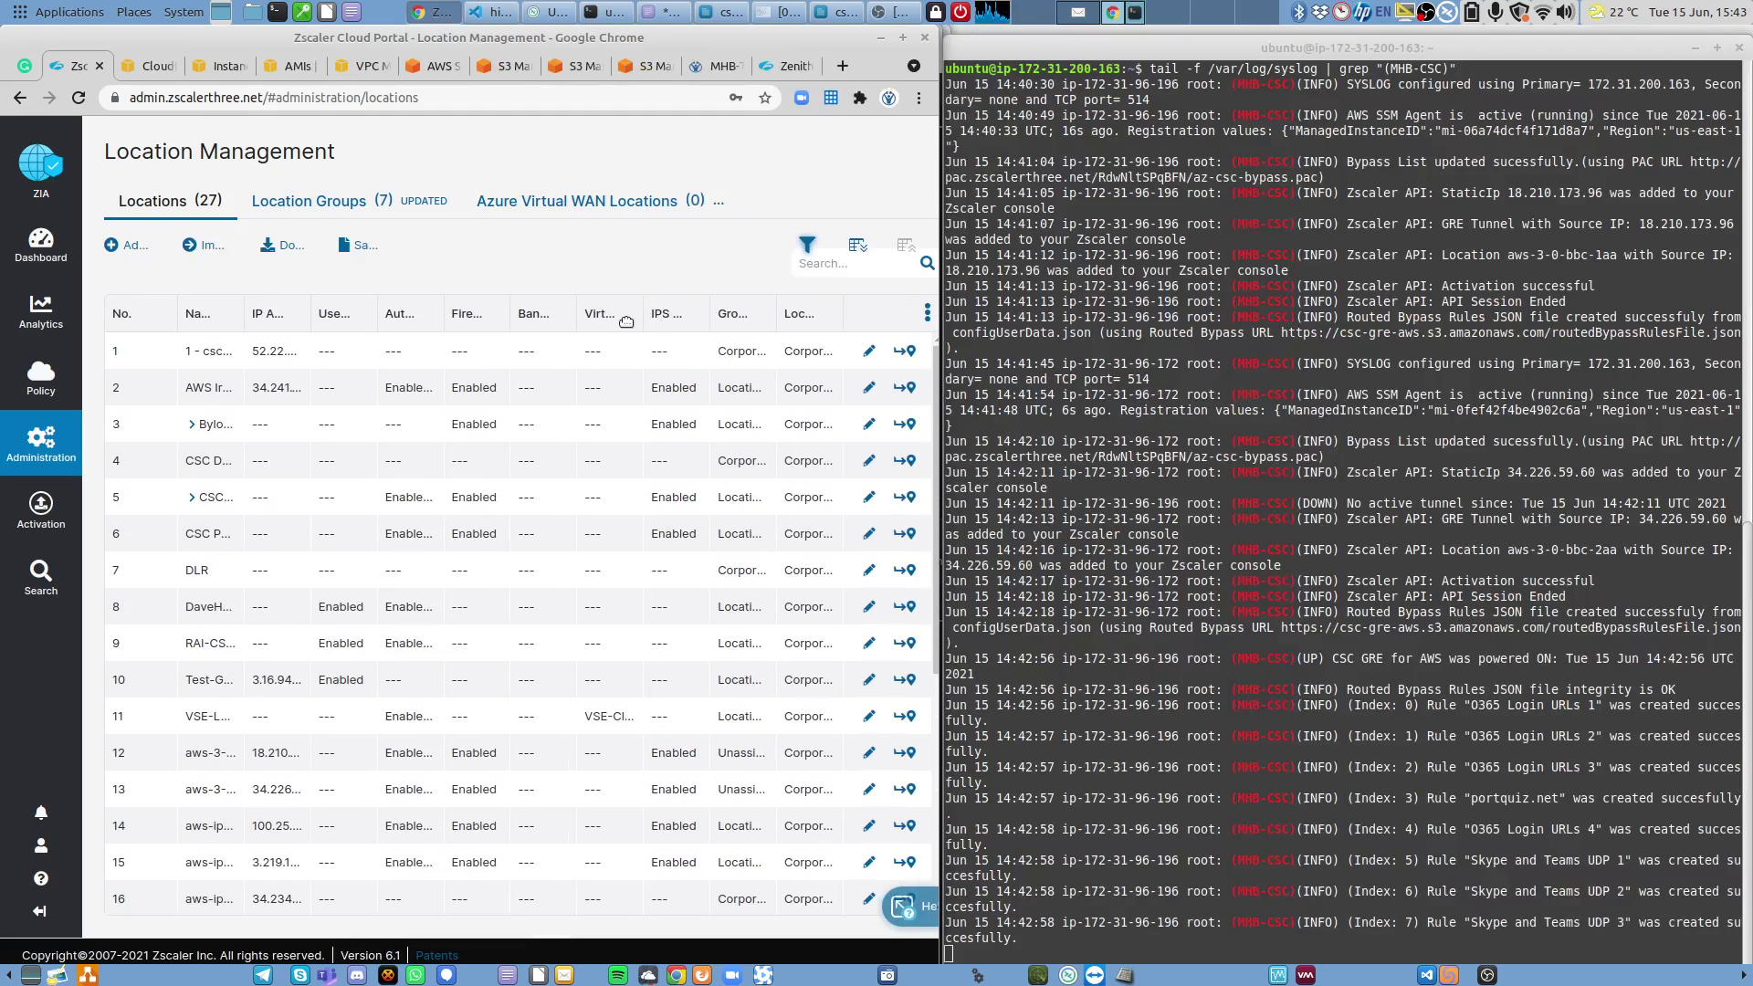
Refresh the EC2 instances list, check the managed instances in Systems Manager Fleet Manager and find the primary tunnel entry in the terminal log.
click(213, 70)
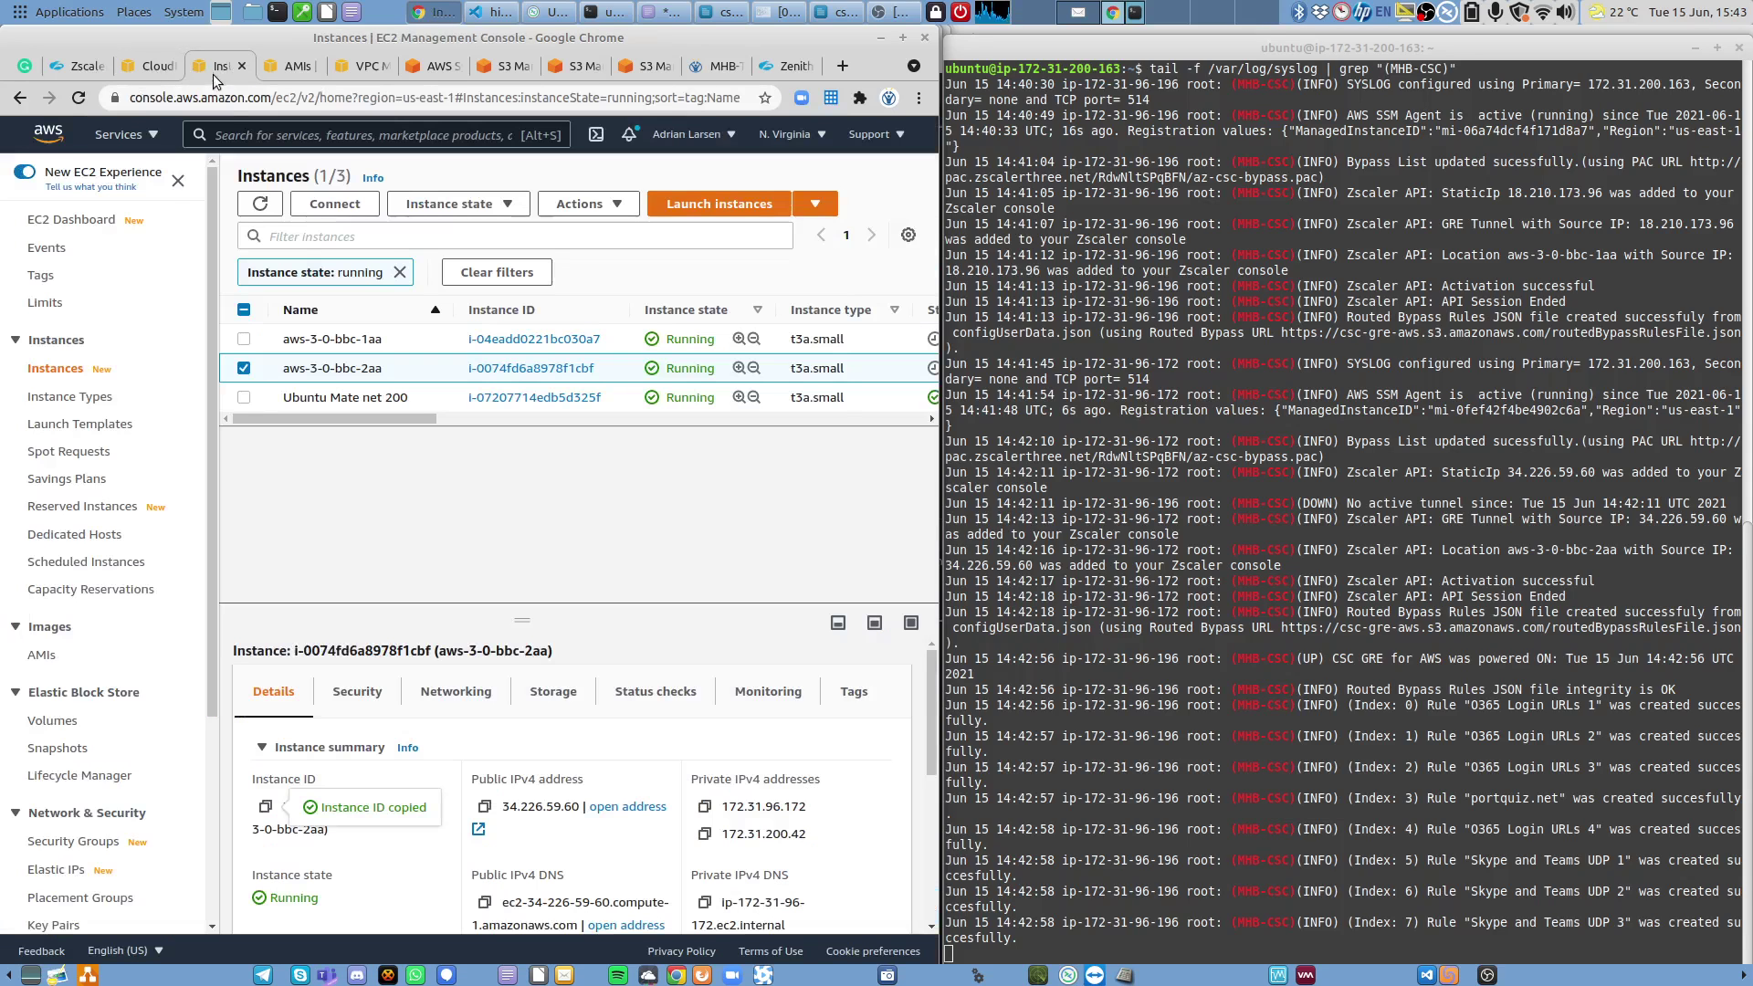
click(261, 206)
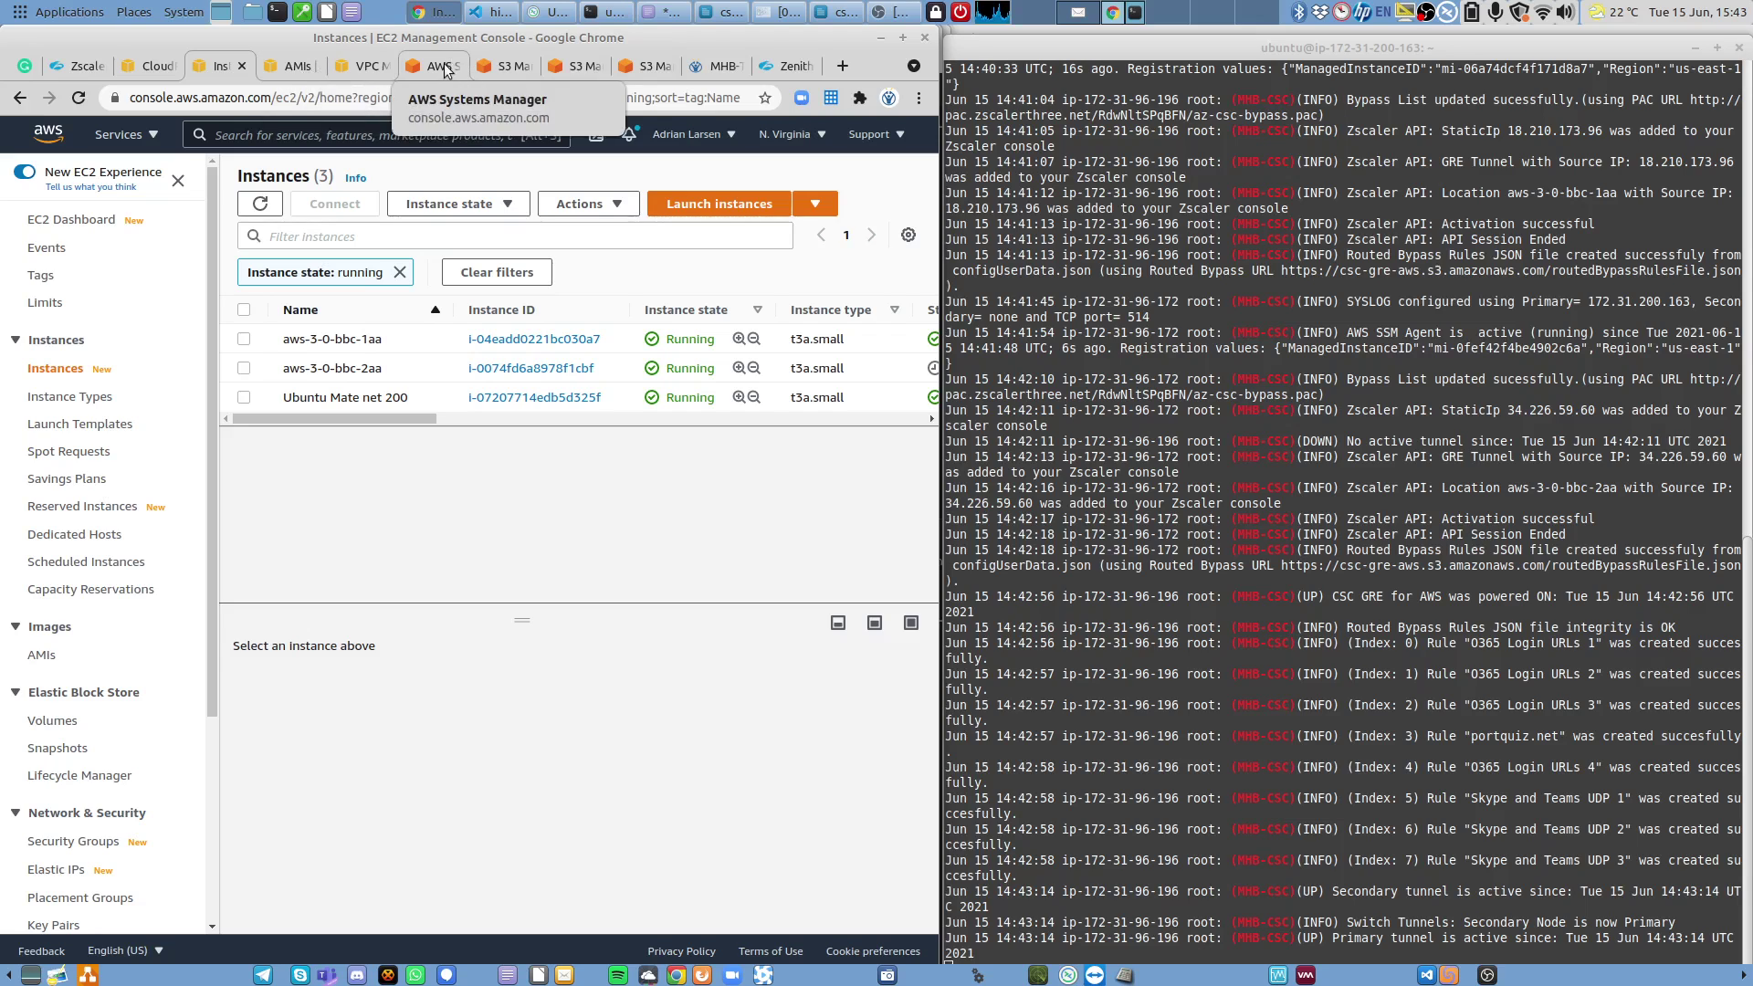
click(444, 70)
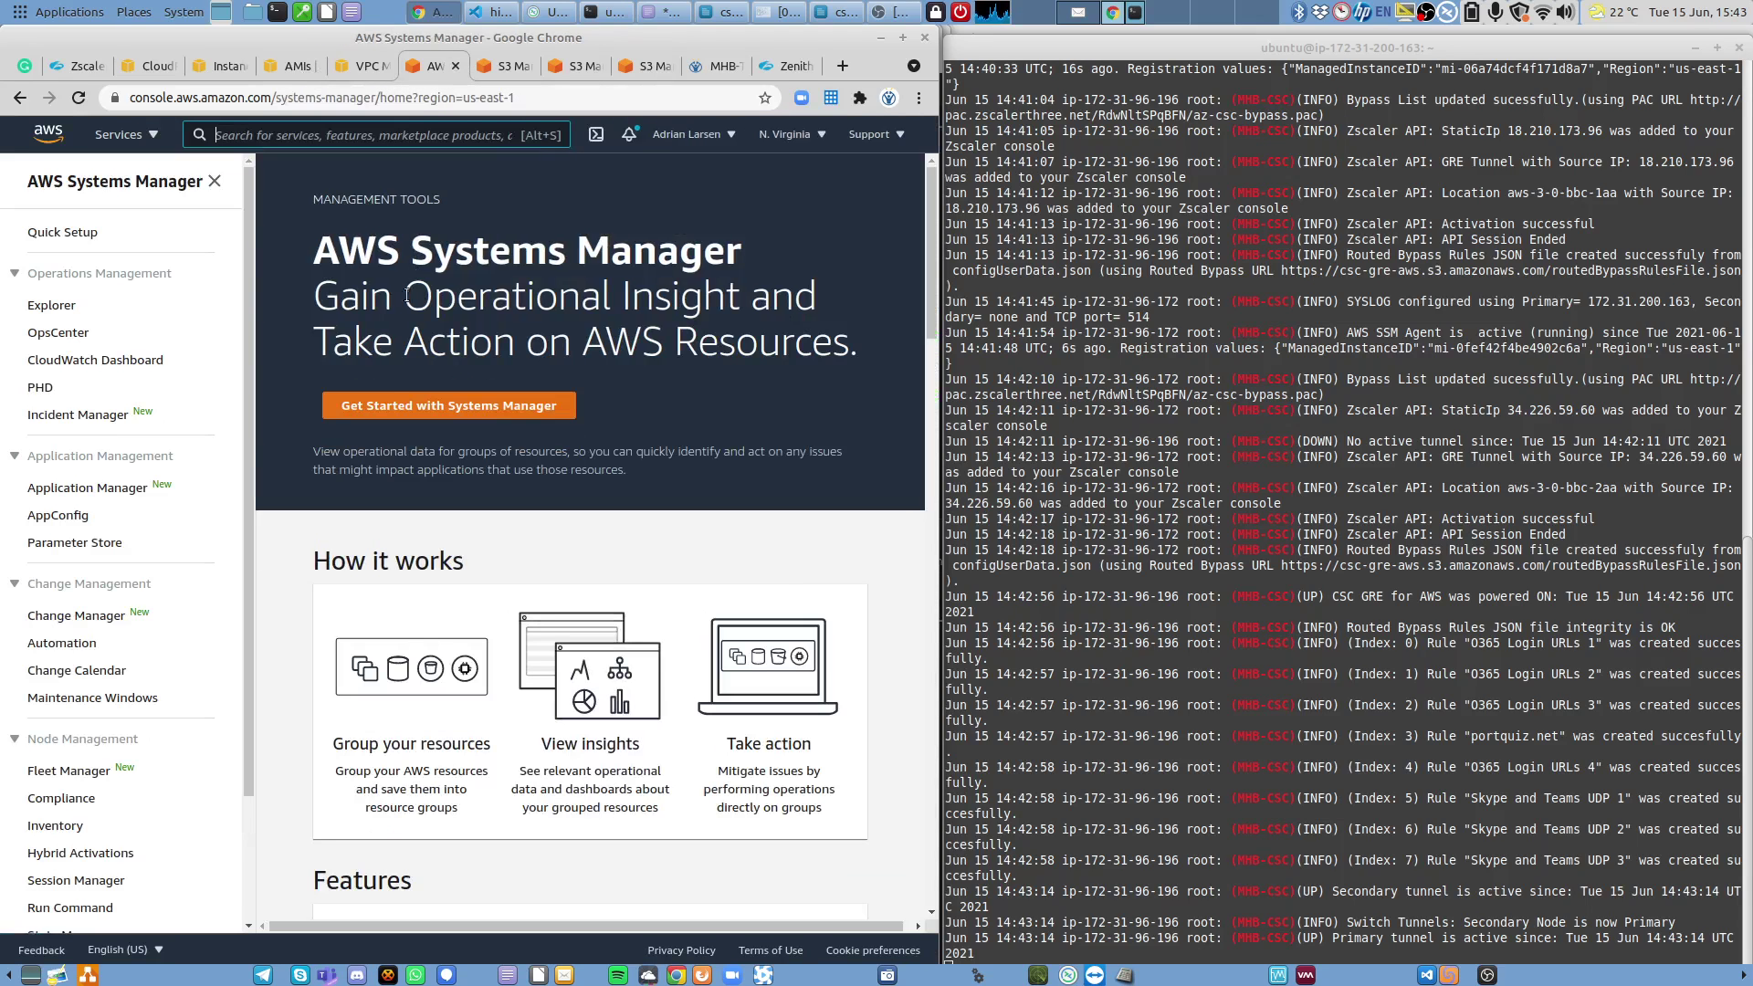
click(77, 777)
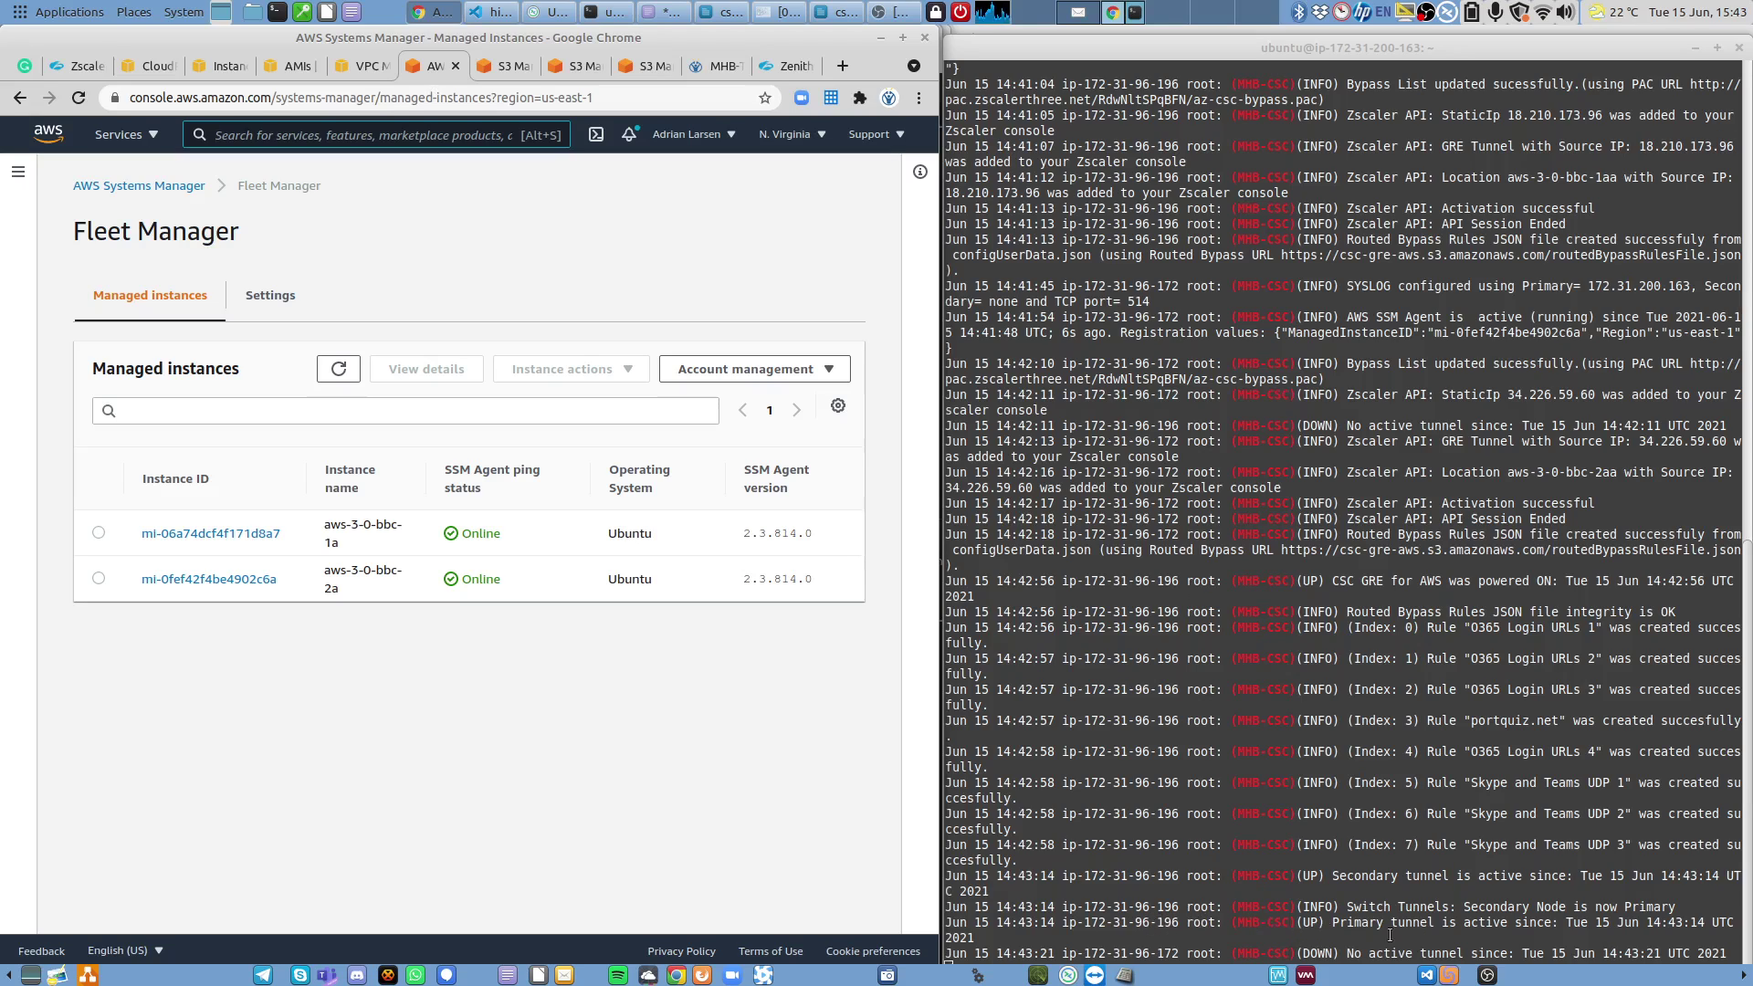
drag(1158, 925, 1177, 922)
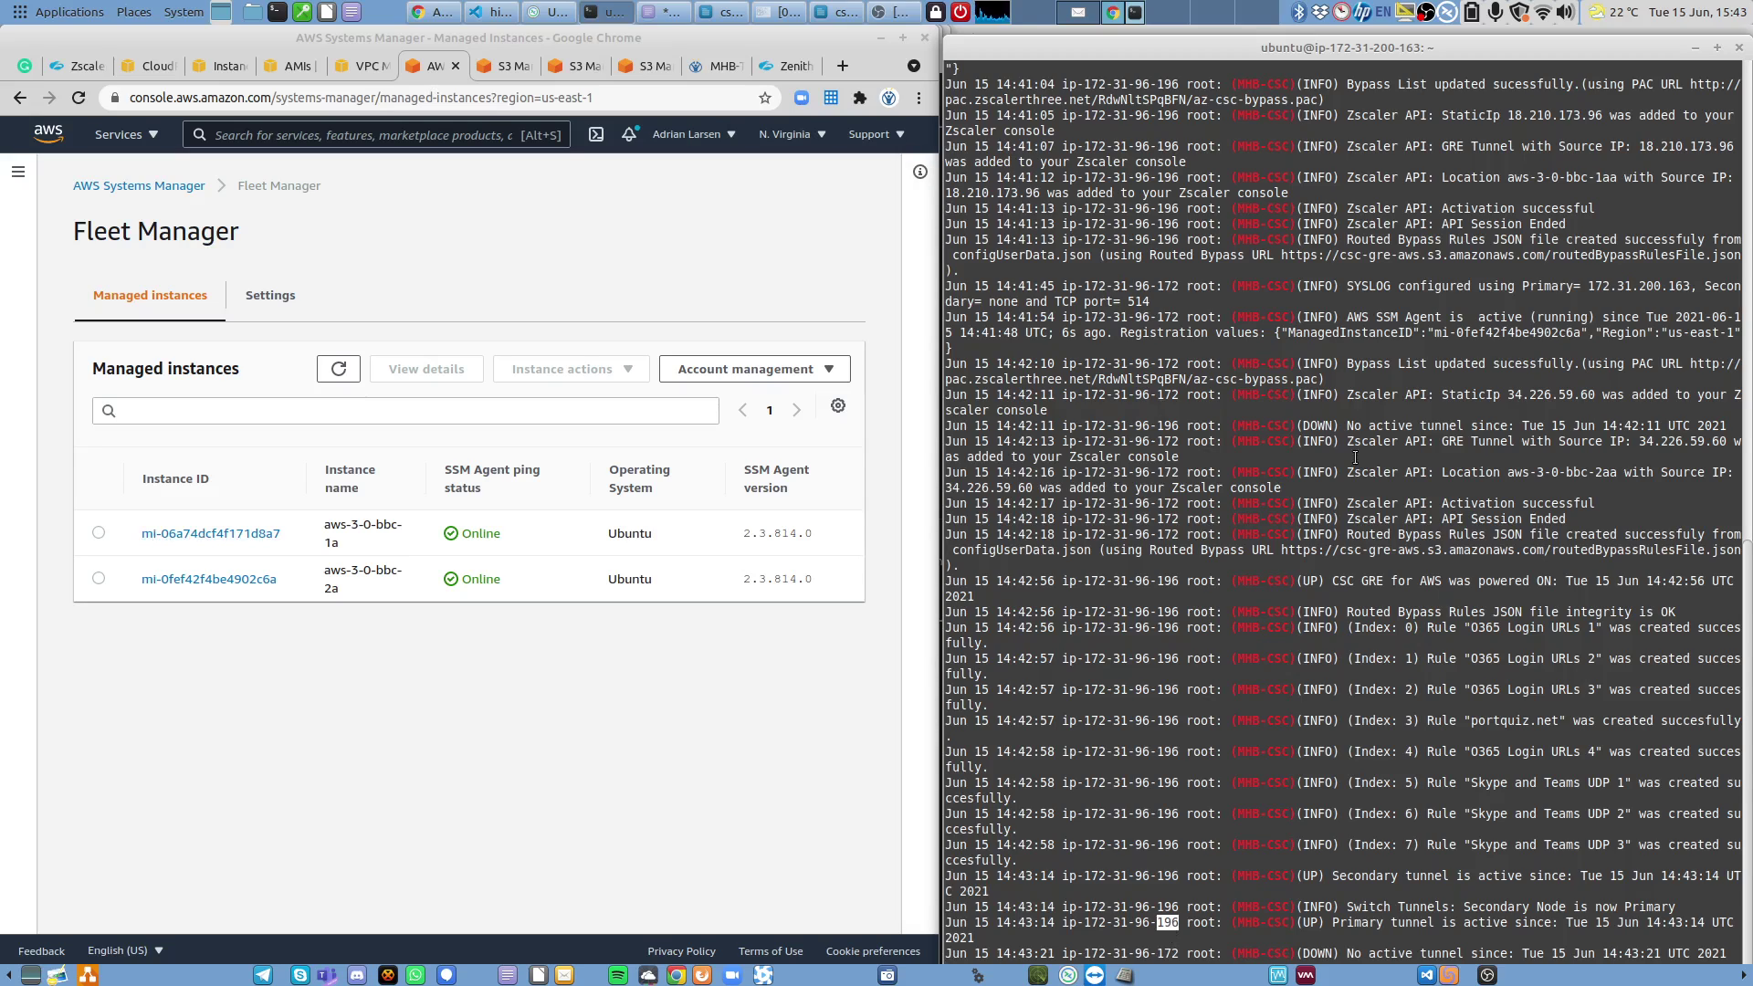
Copy the wget command for highAvailability-bbc-1.json from the text editor notes and return to the browser.
click(667, 12)
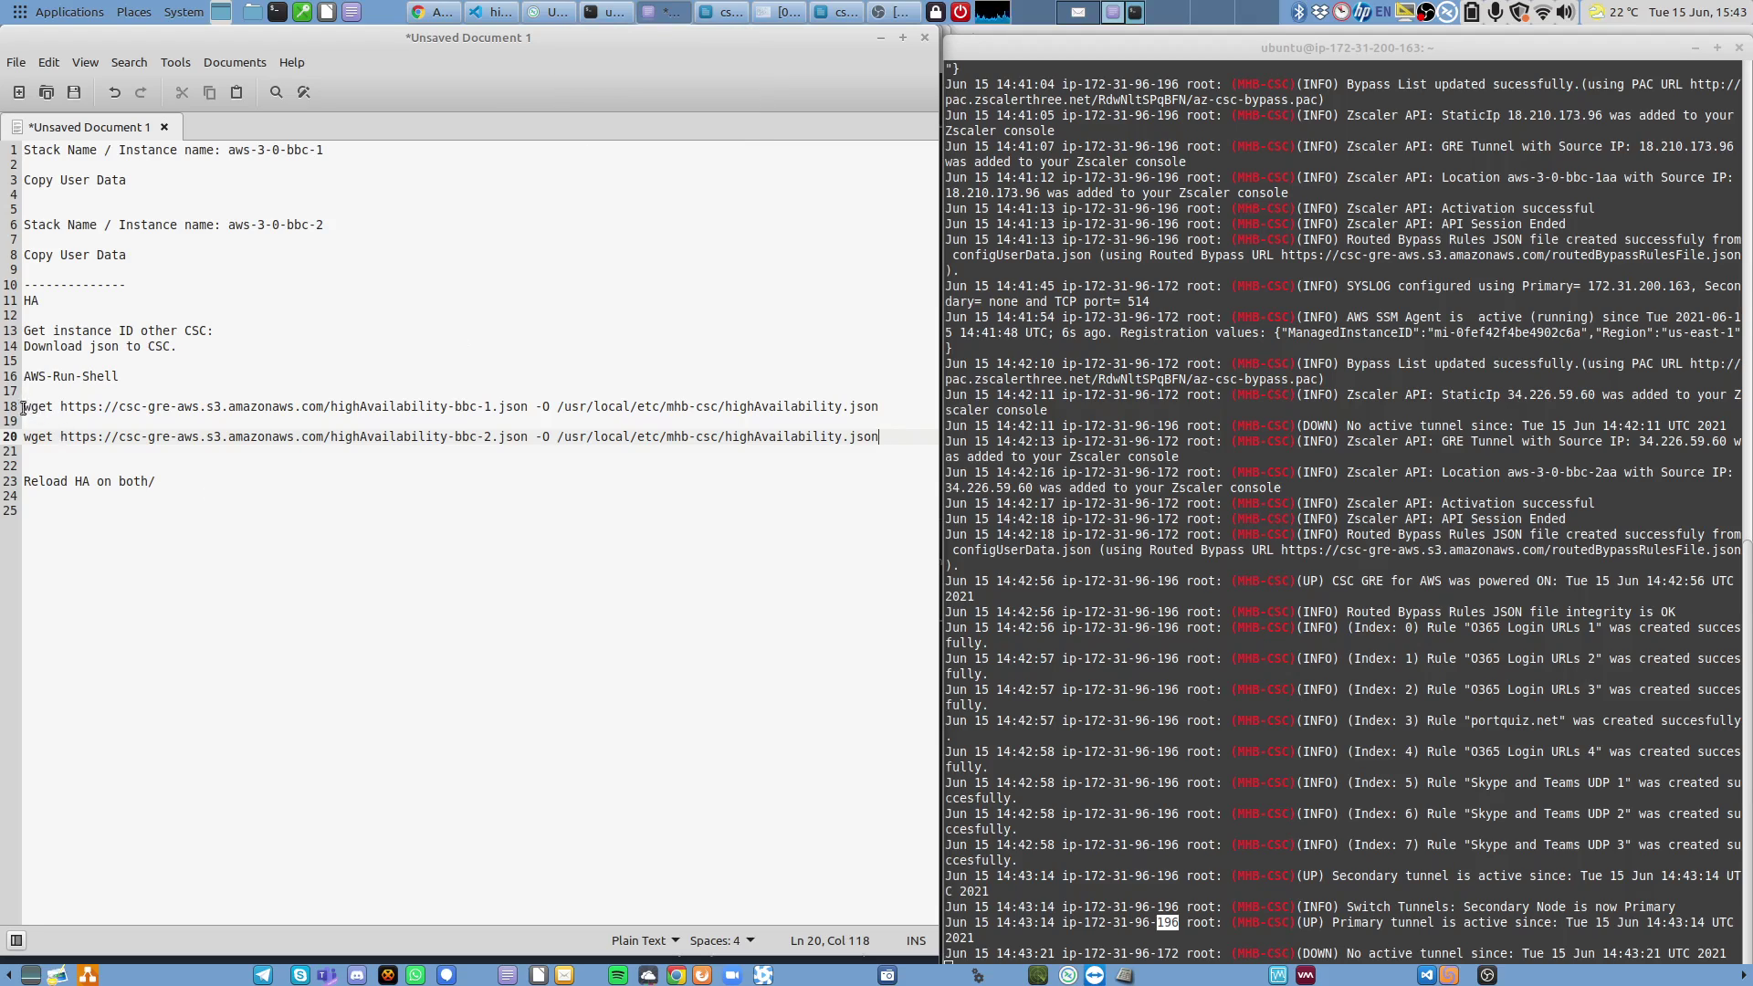
drag(27, 408, 891, 409)
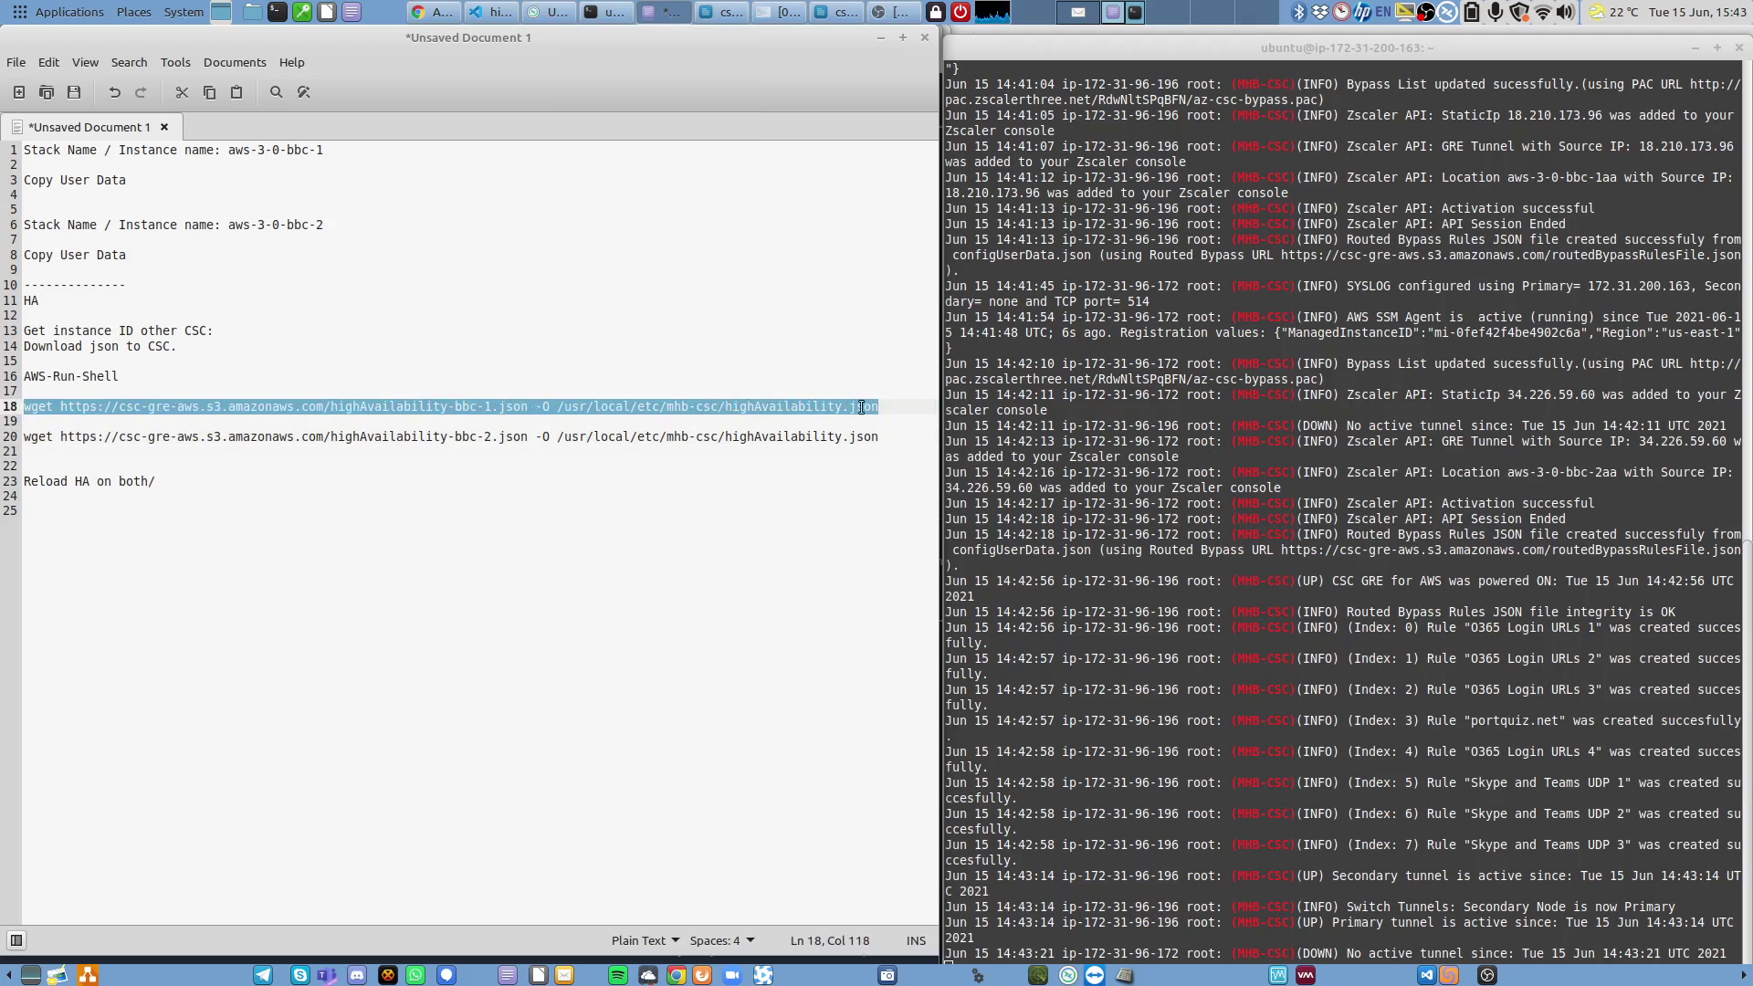
right_click(861, 407)
click(894, 491)
click(433, 12)
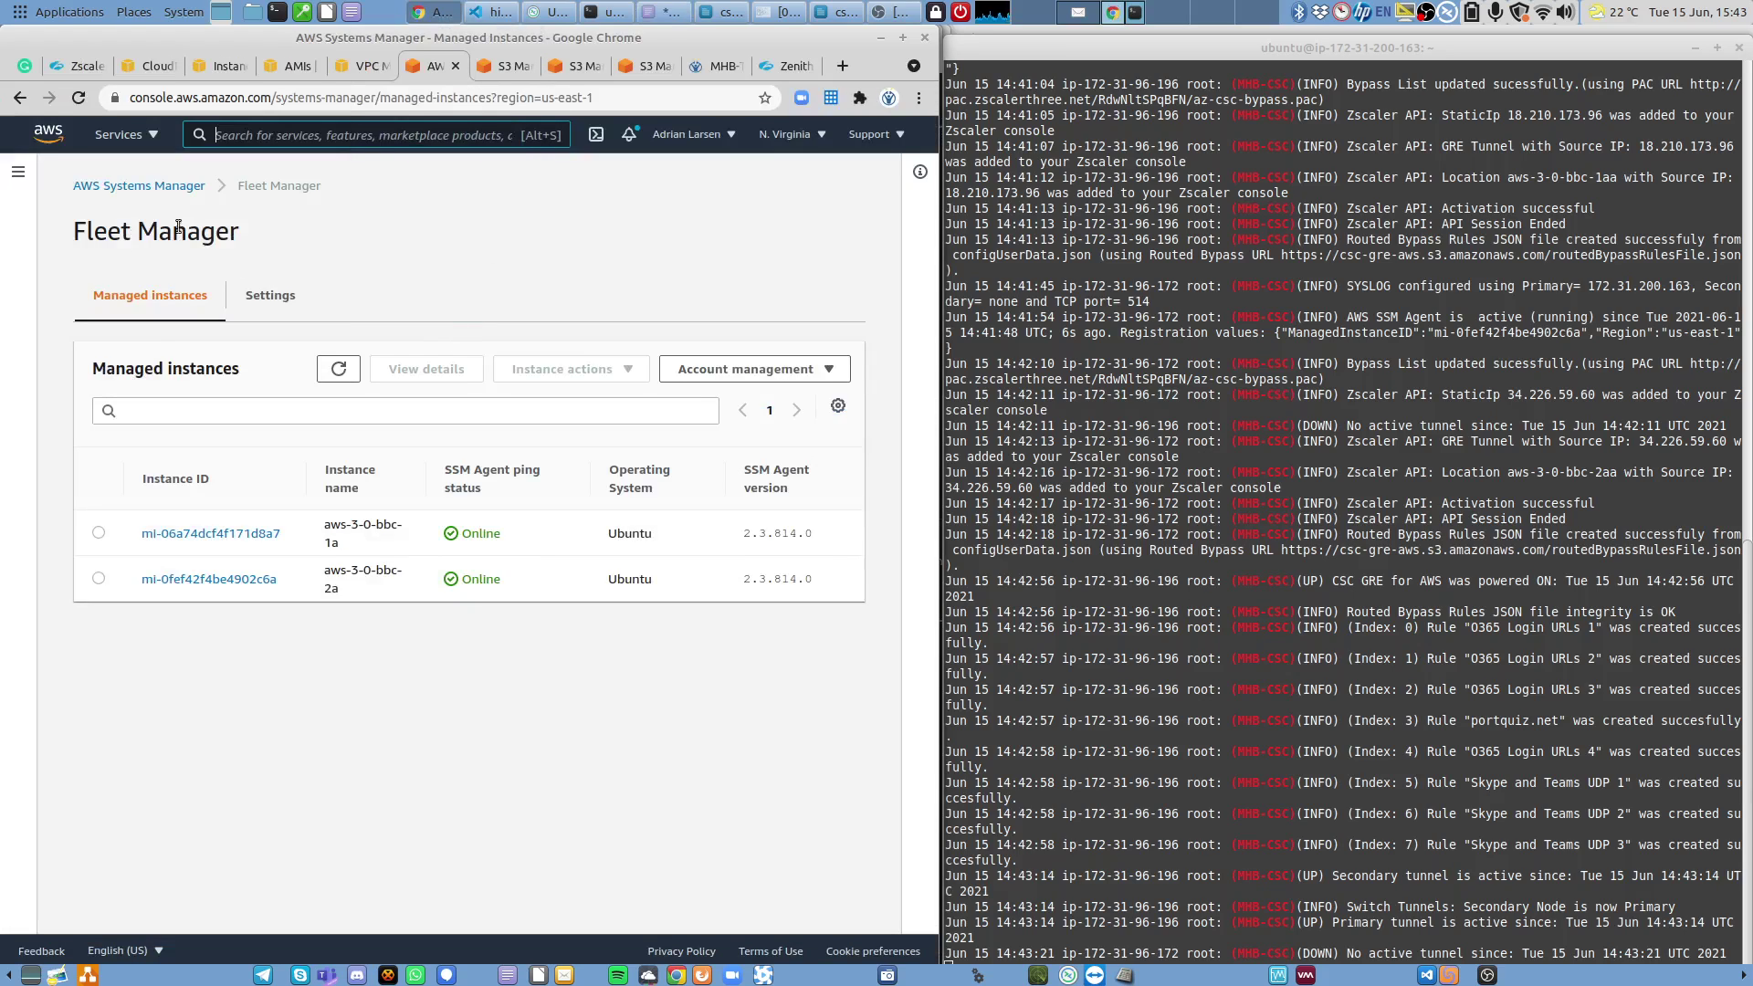
Start a Systems Manager Run Command with the AWS-RunShellScript document and paste the wget command for highAvailability-bbc-1.json as its script.
click(161, 187)
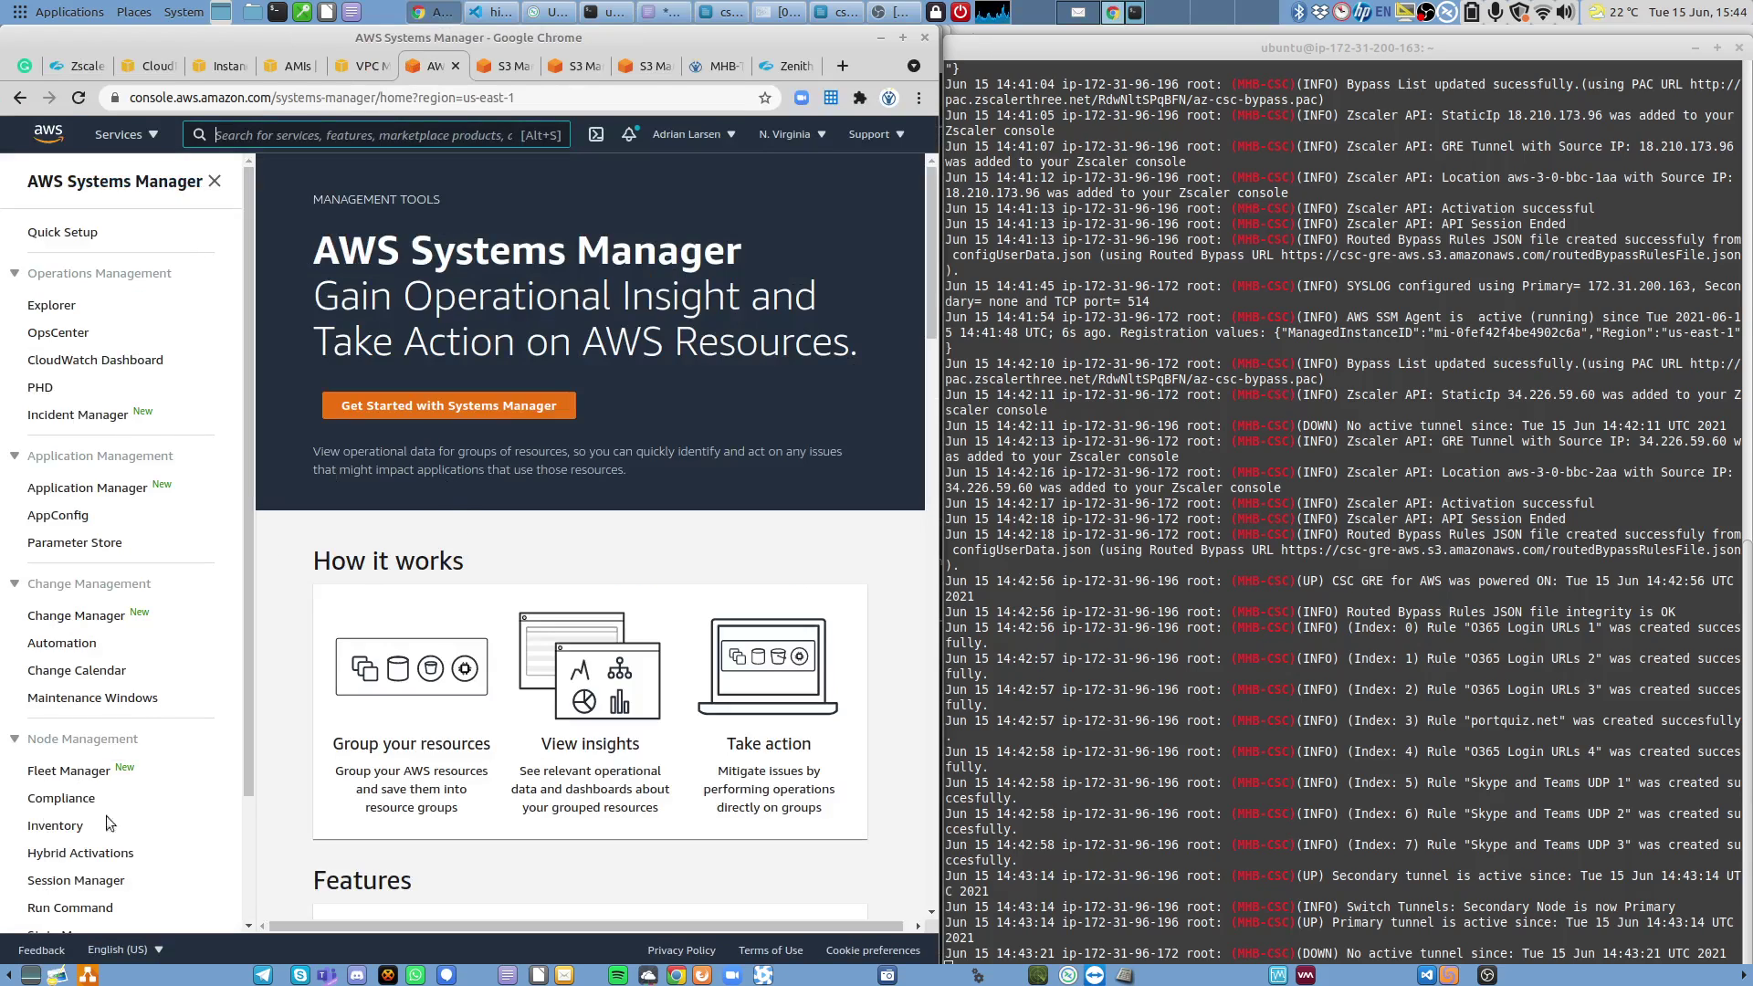
click(102, 911)
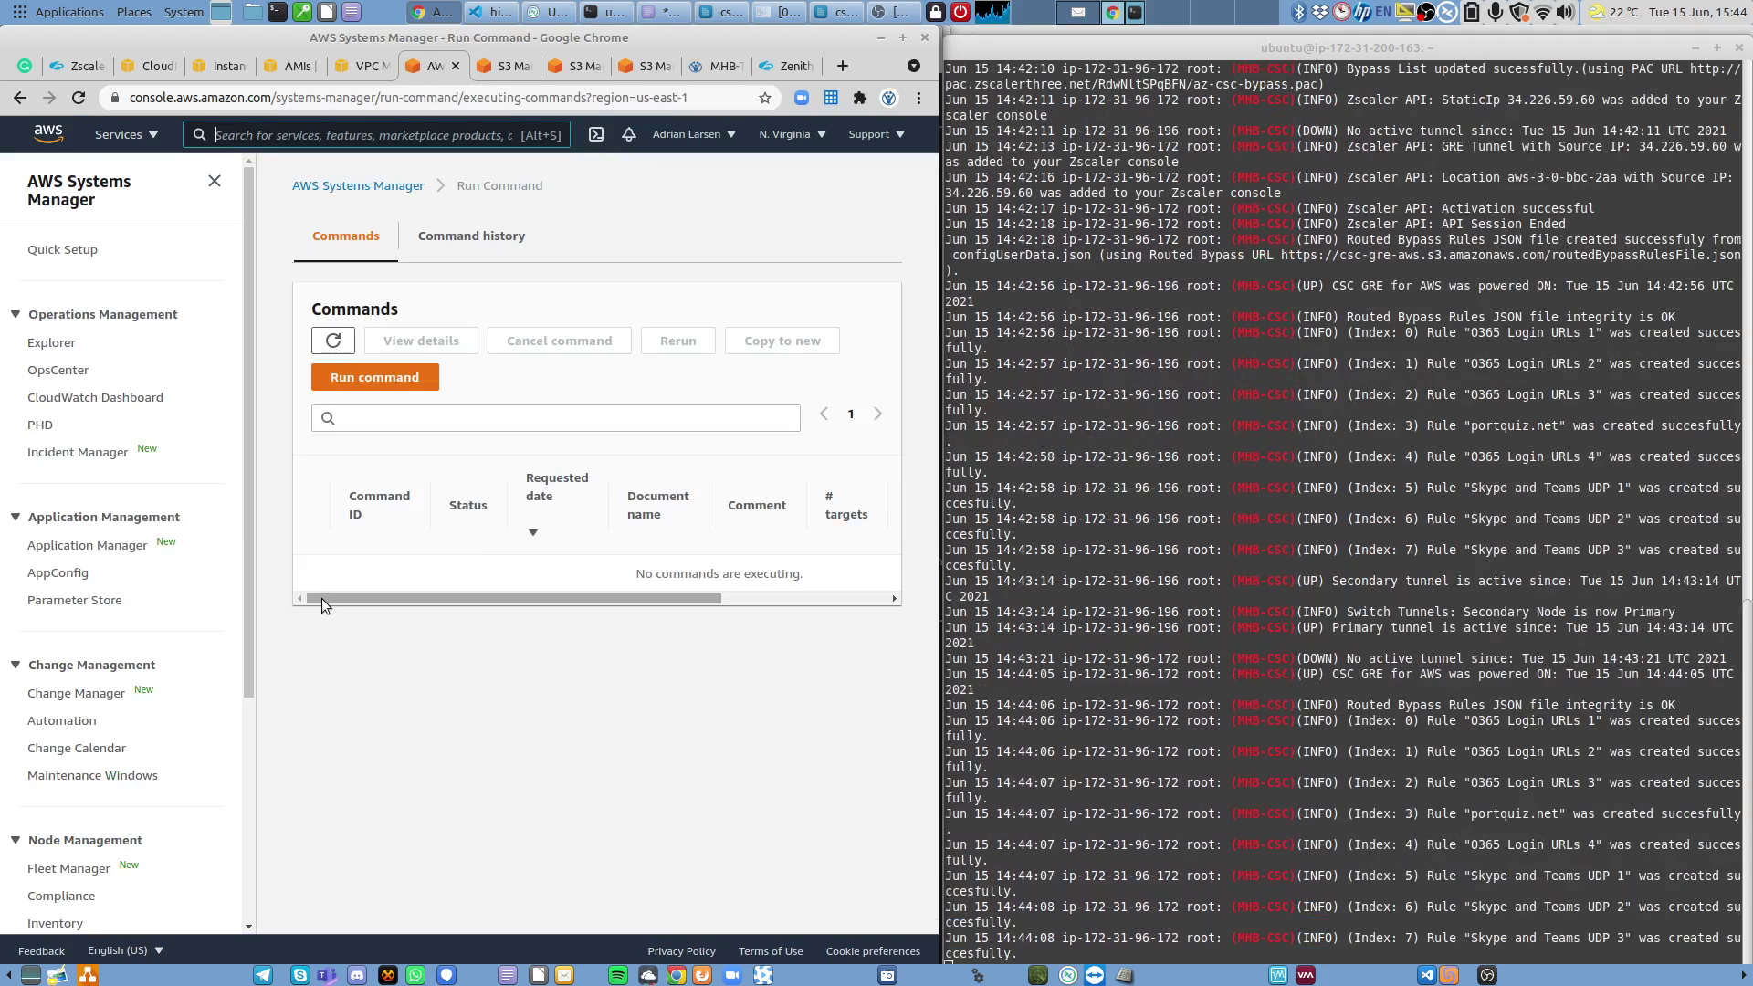
click(408, 380)
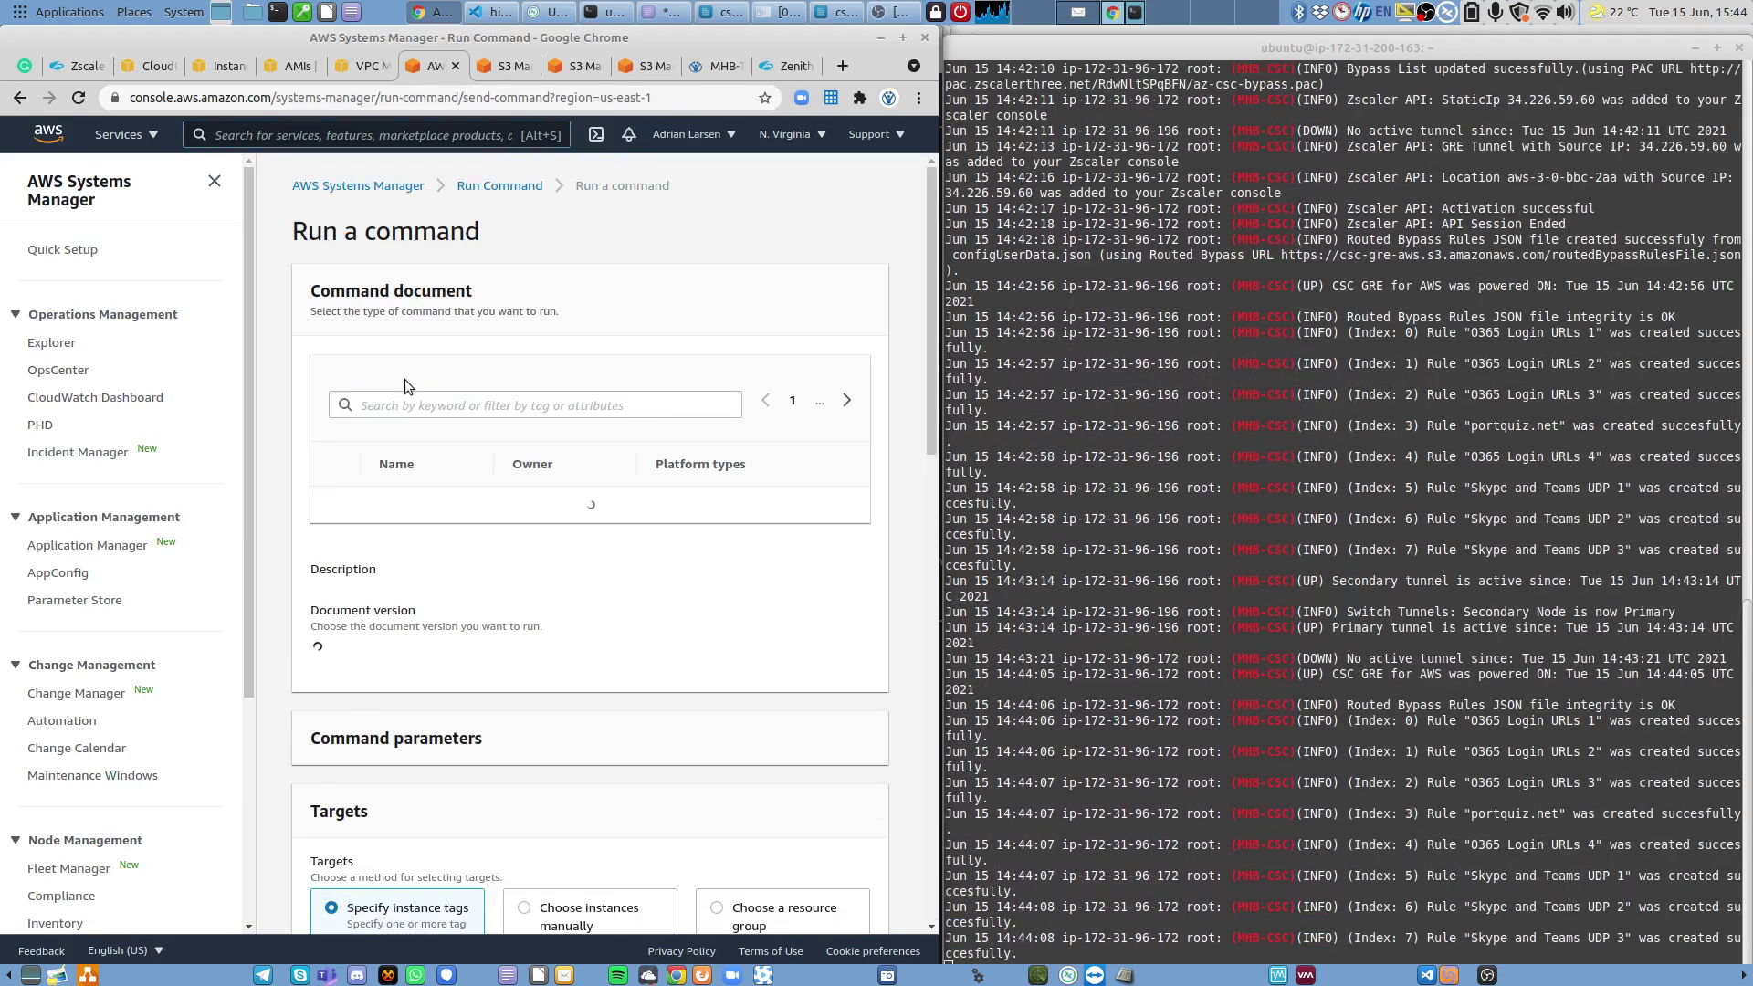
click(395, 405)
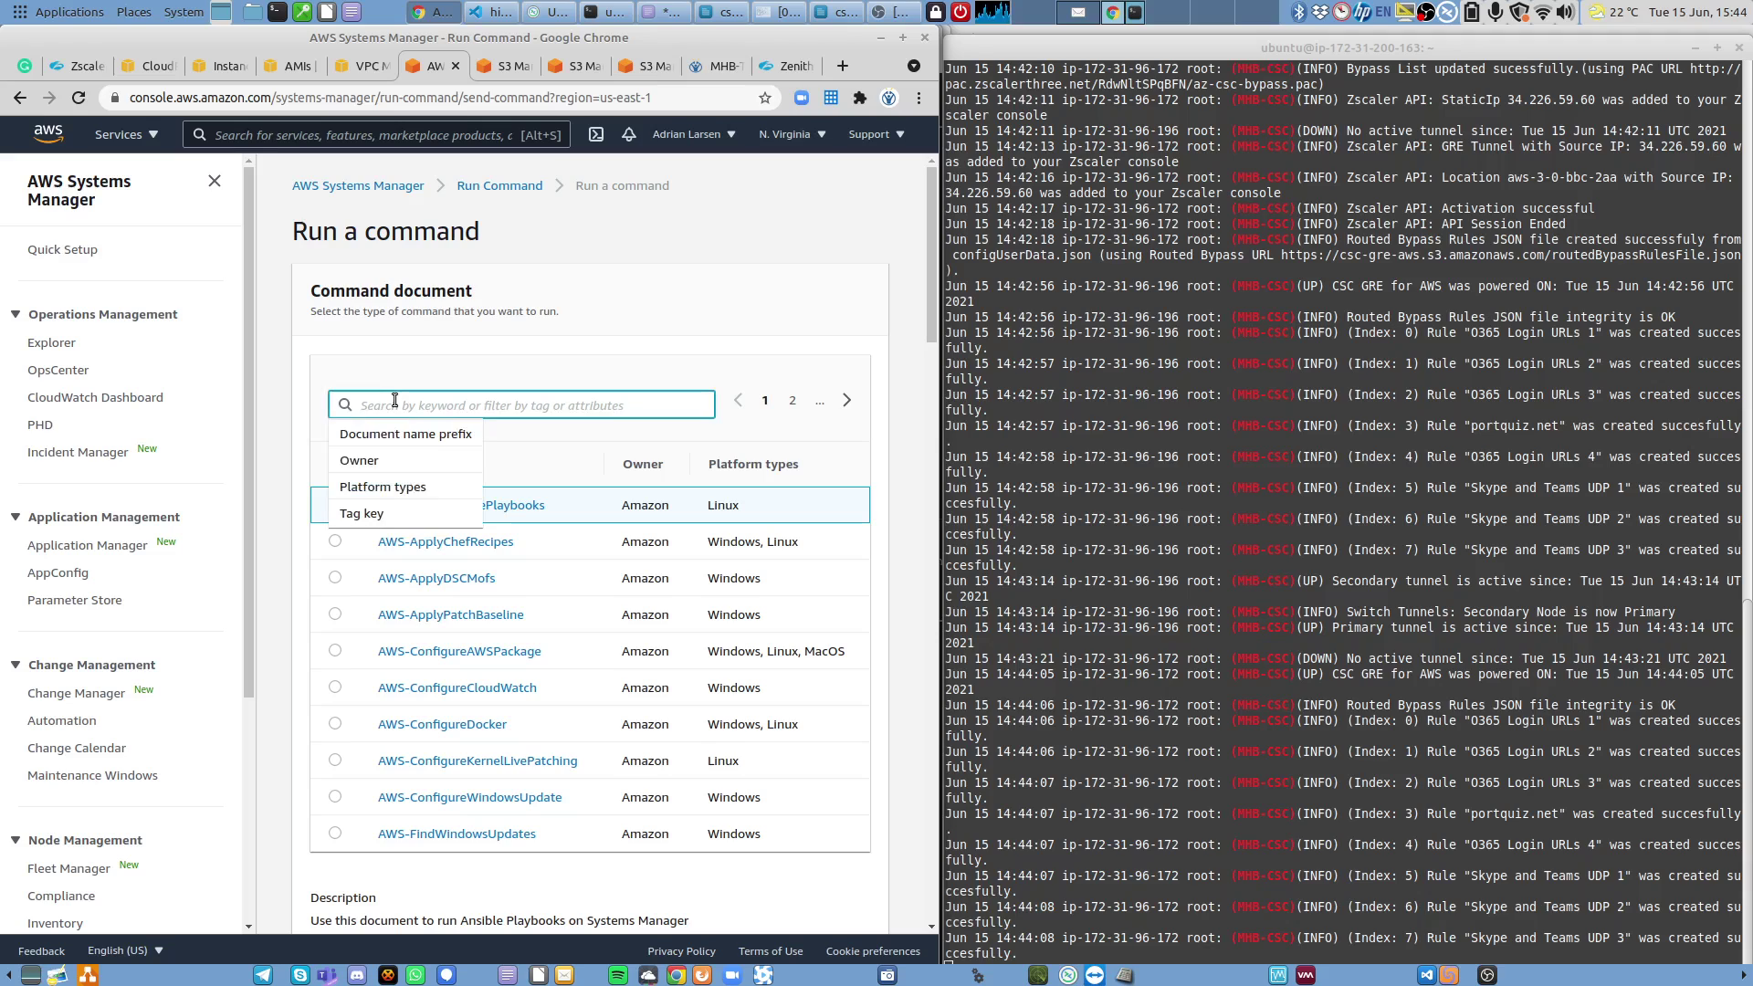
text(AWS-RunS)
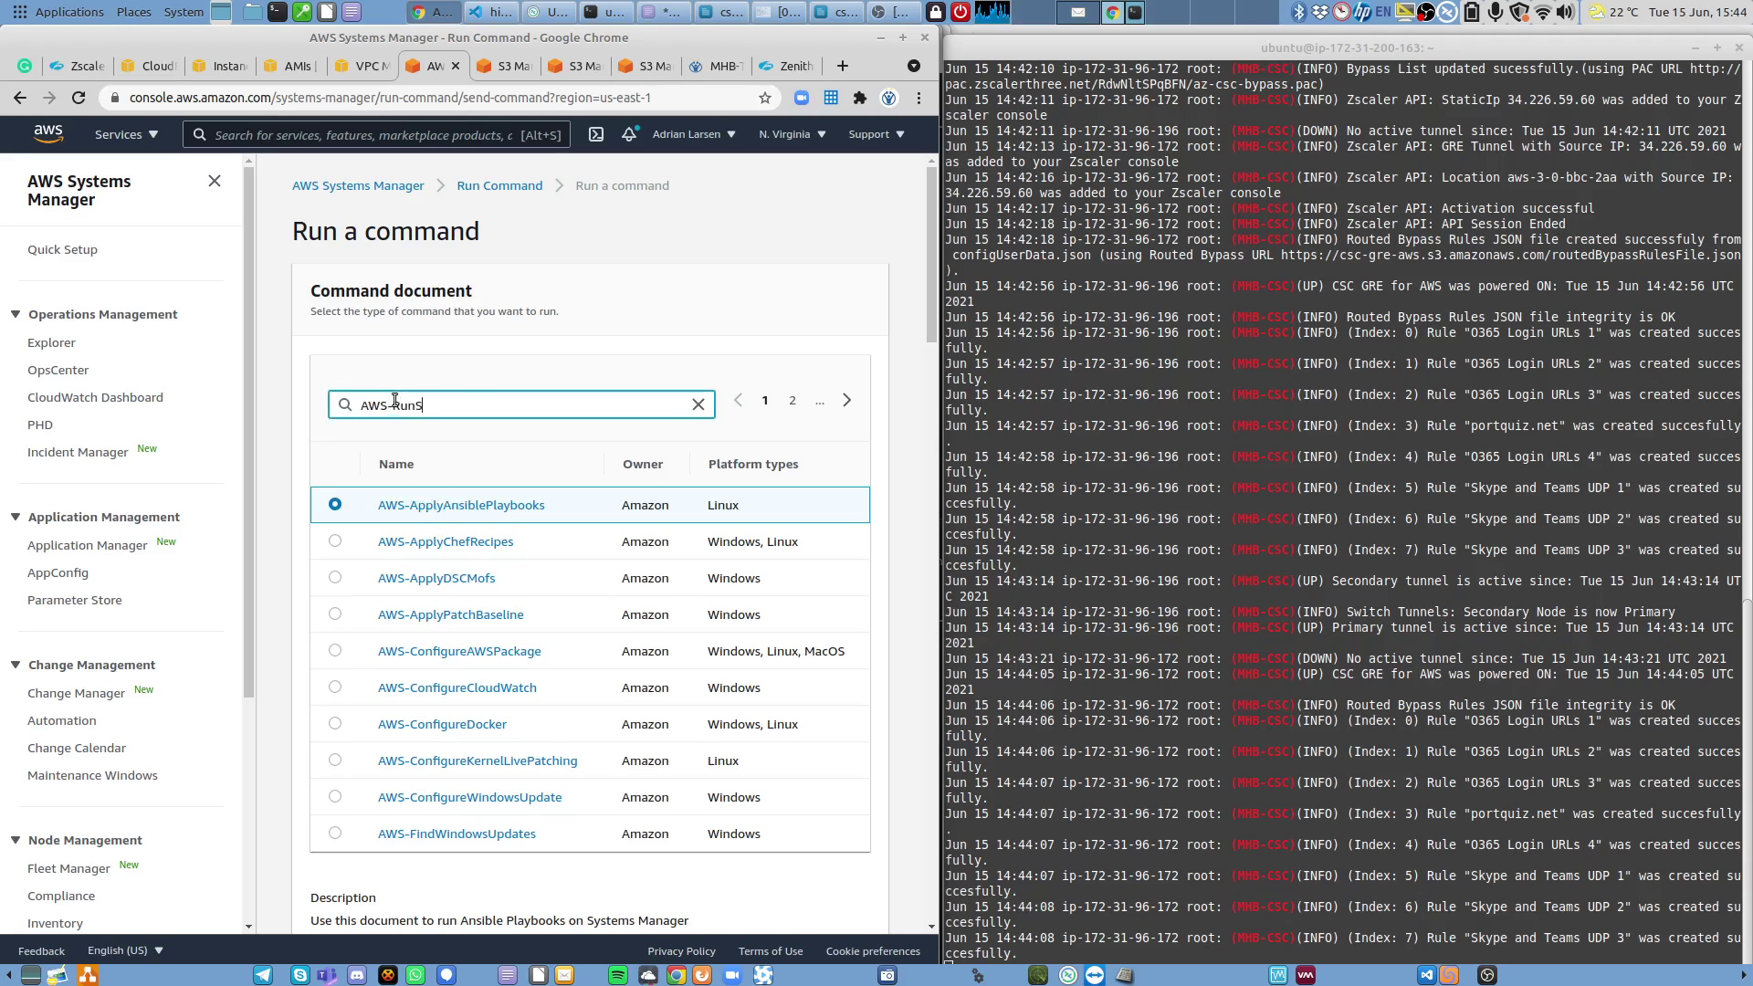
key(Return)
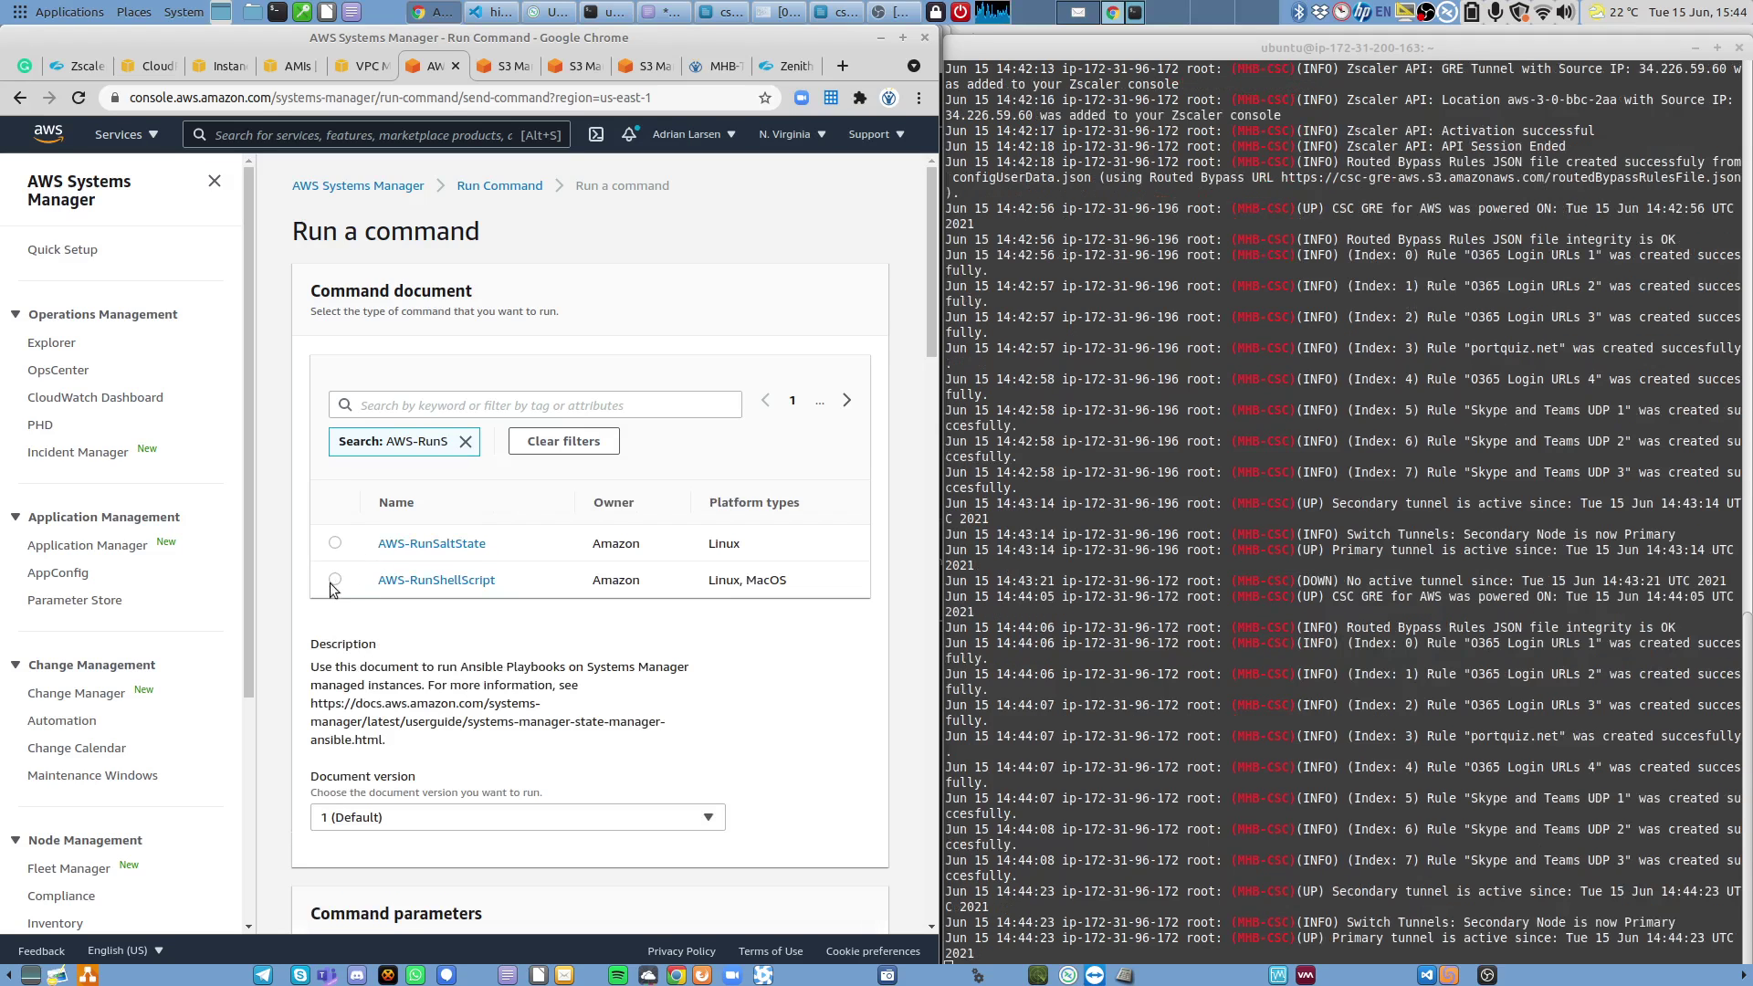
click(336, 581)
scroll(435, 636, down, 6)
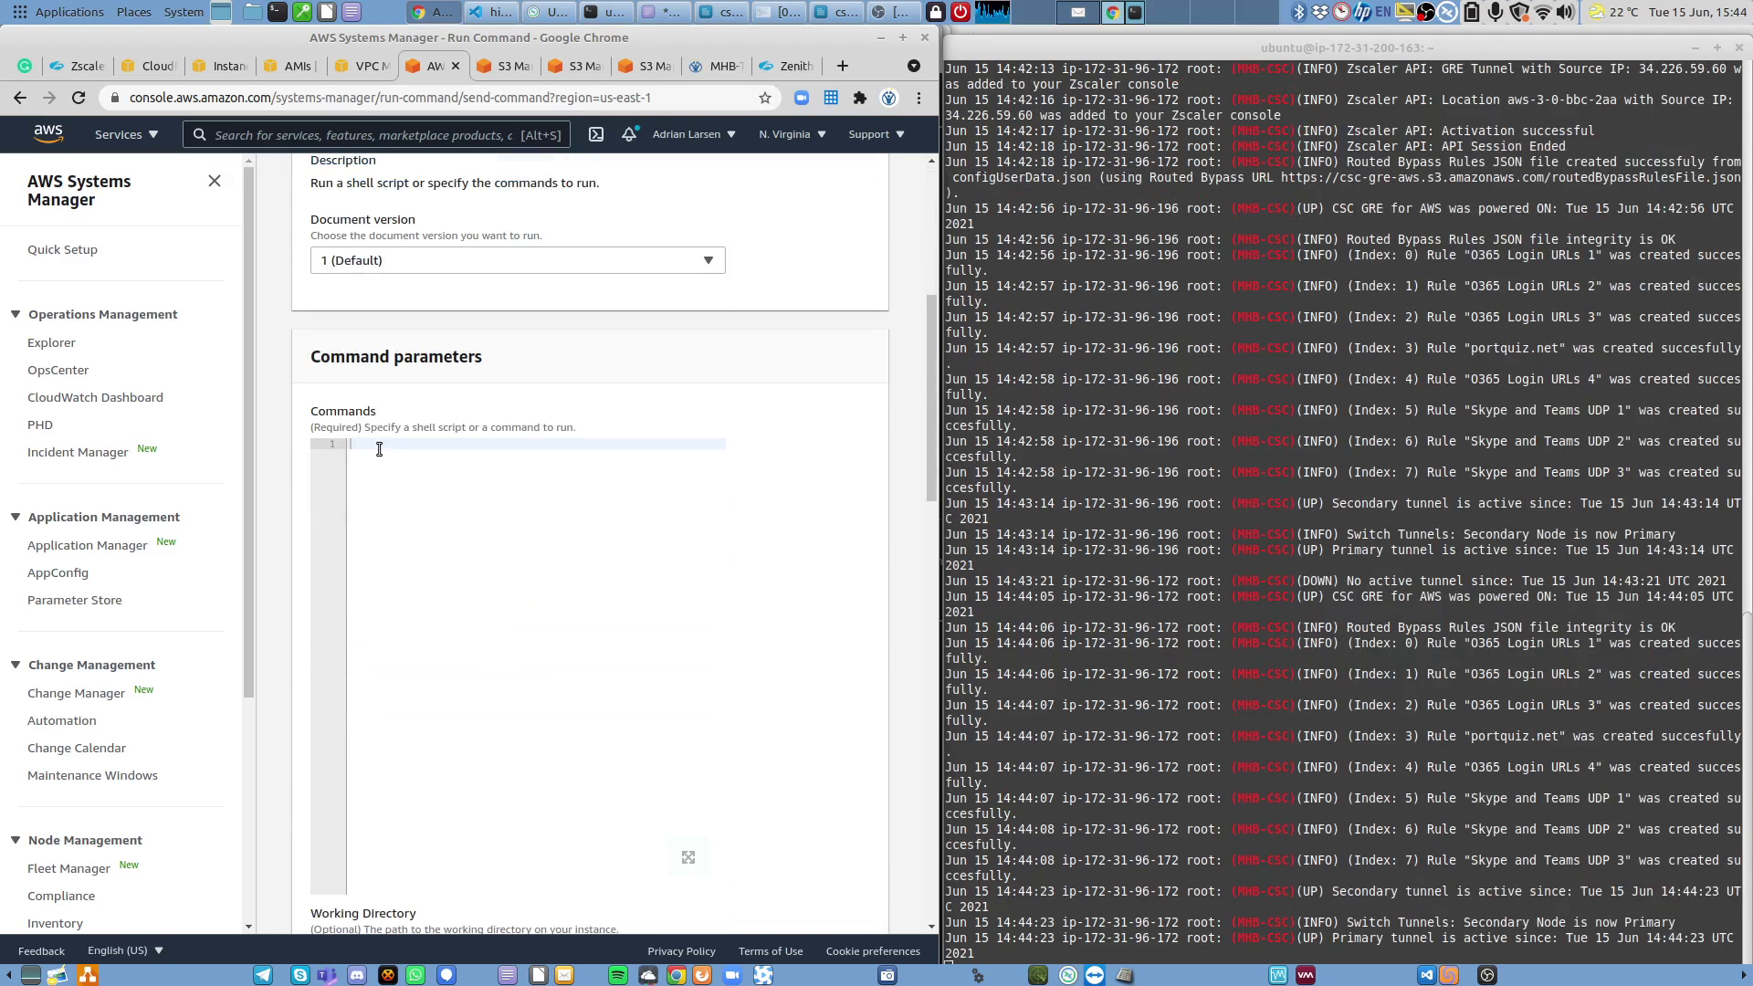
key(ctrl+v)
Choose instances manually, select aws-3-0-bbc-1a as the only target and run the command.
scroll(596, 580, down, 7)
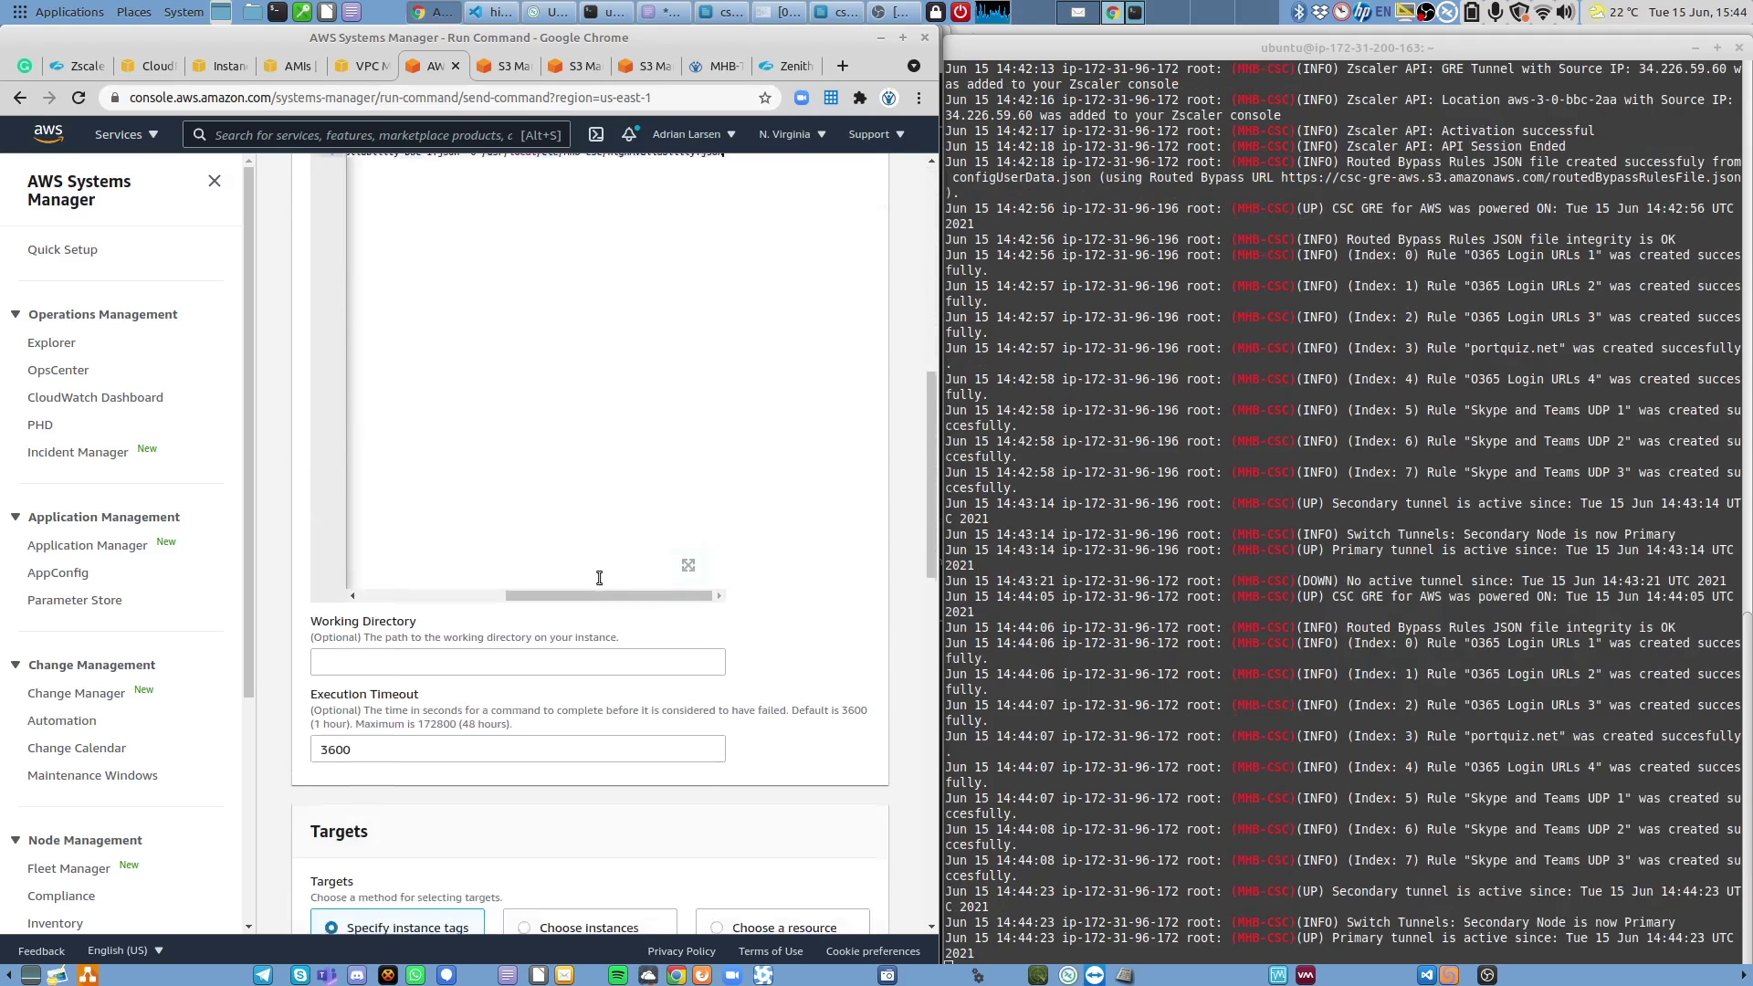
click(561, 585)
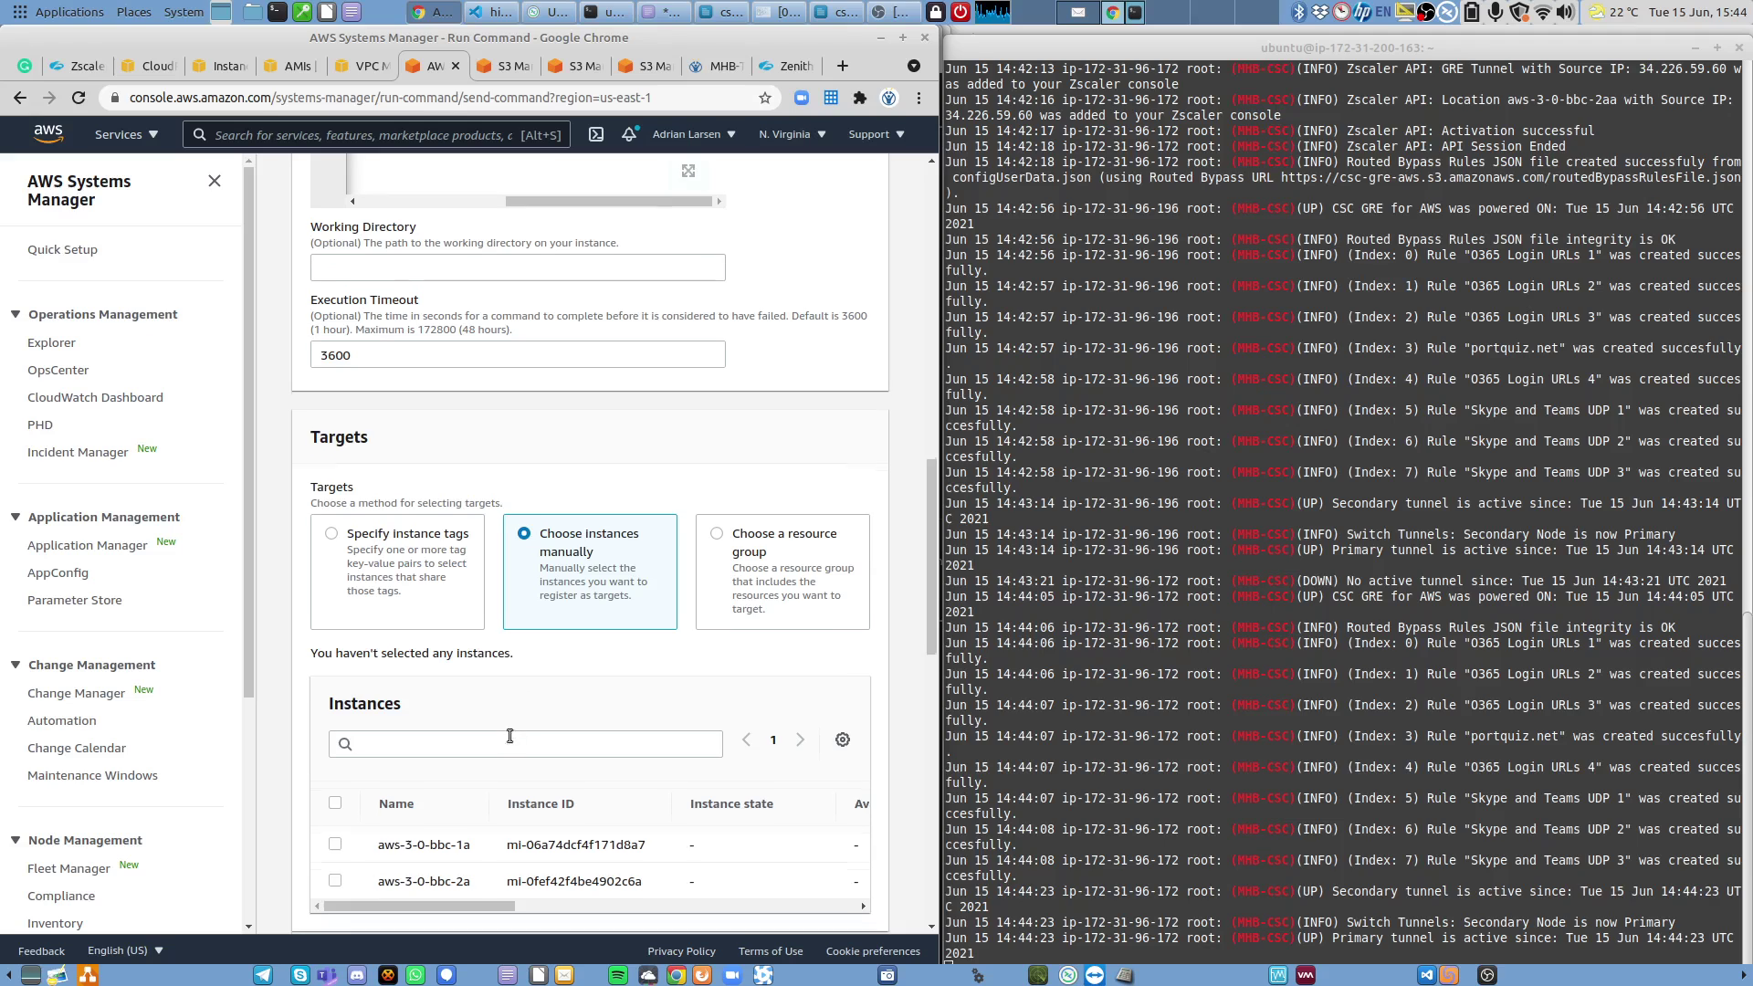
scroll(508, 732, down, 2)
click(356, 725)
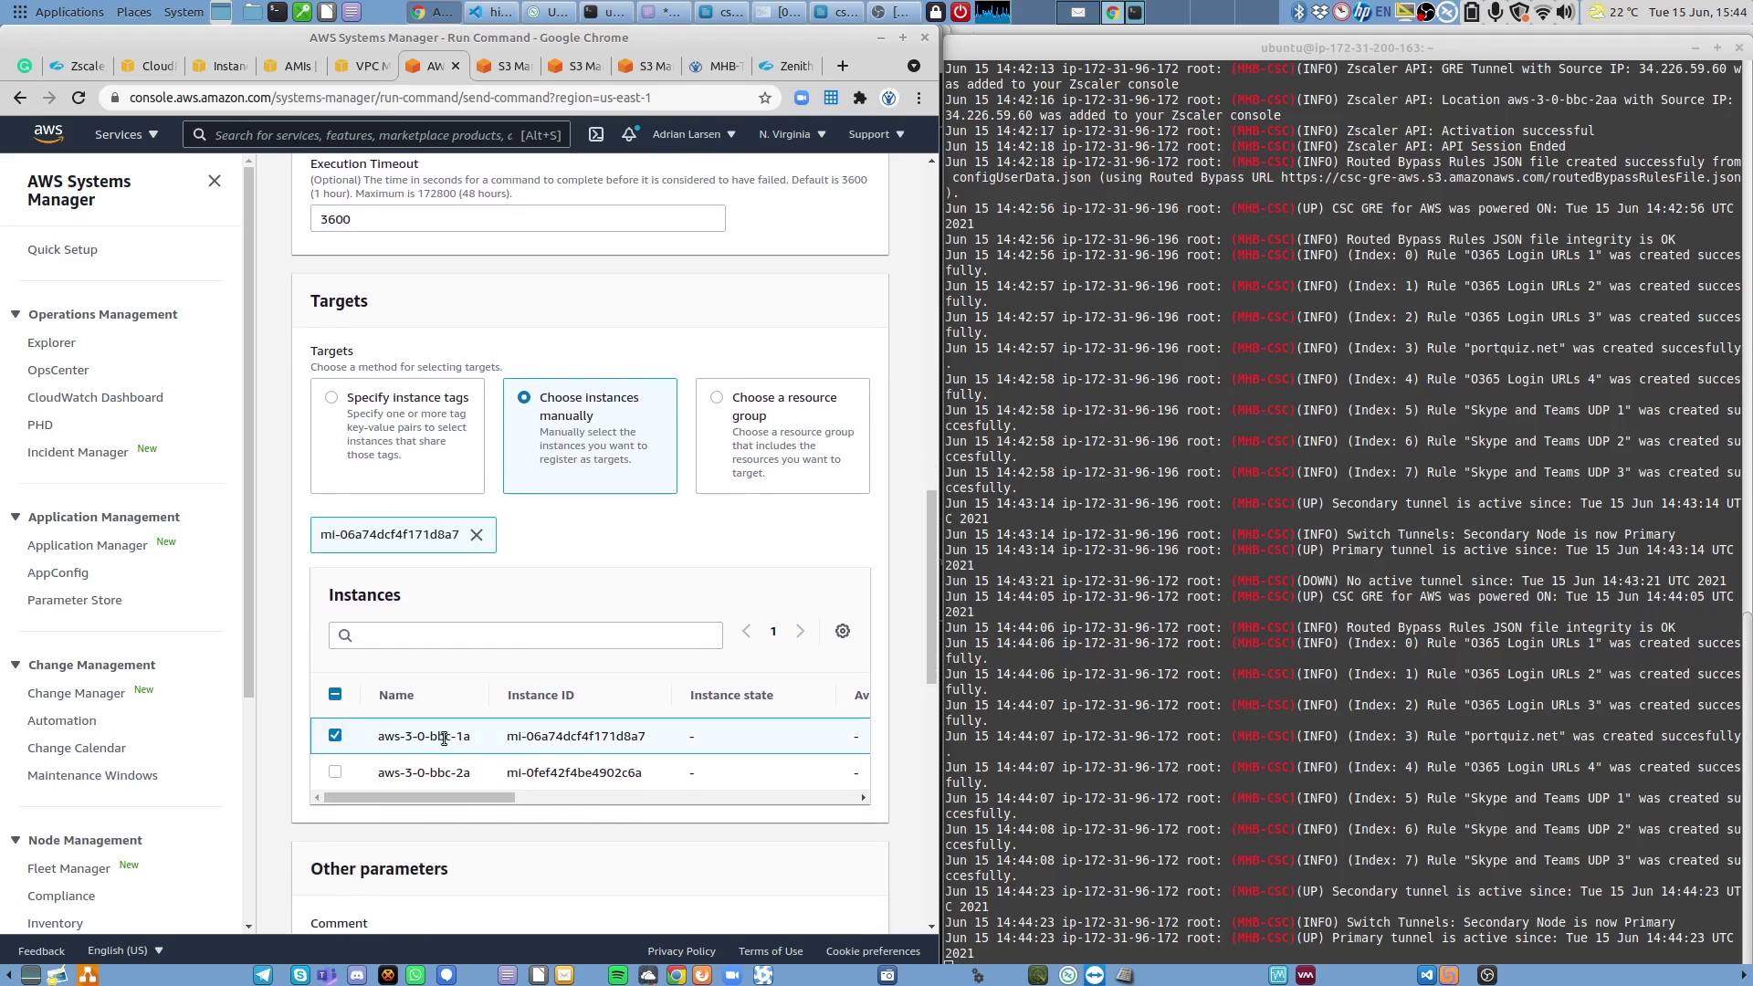
scroll(610, 793, down, 2)
scroll(610, 789, down, 7)
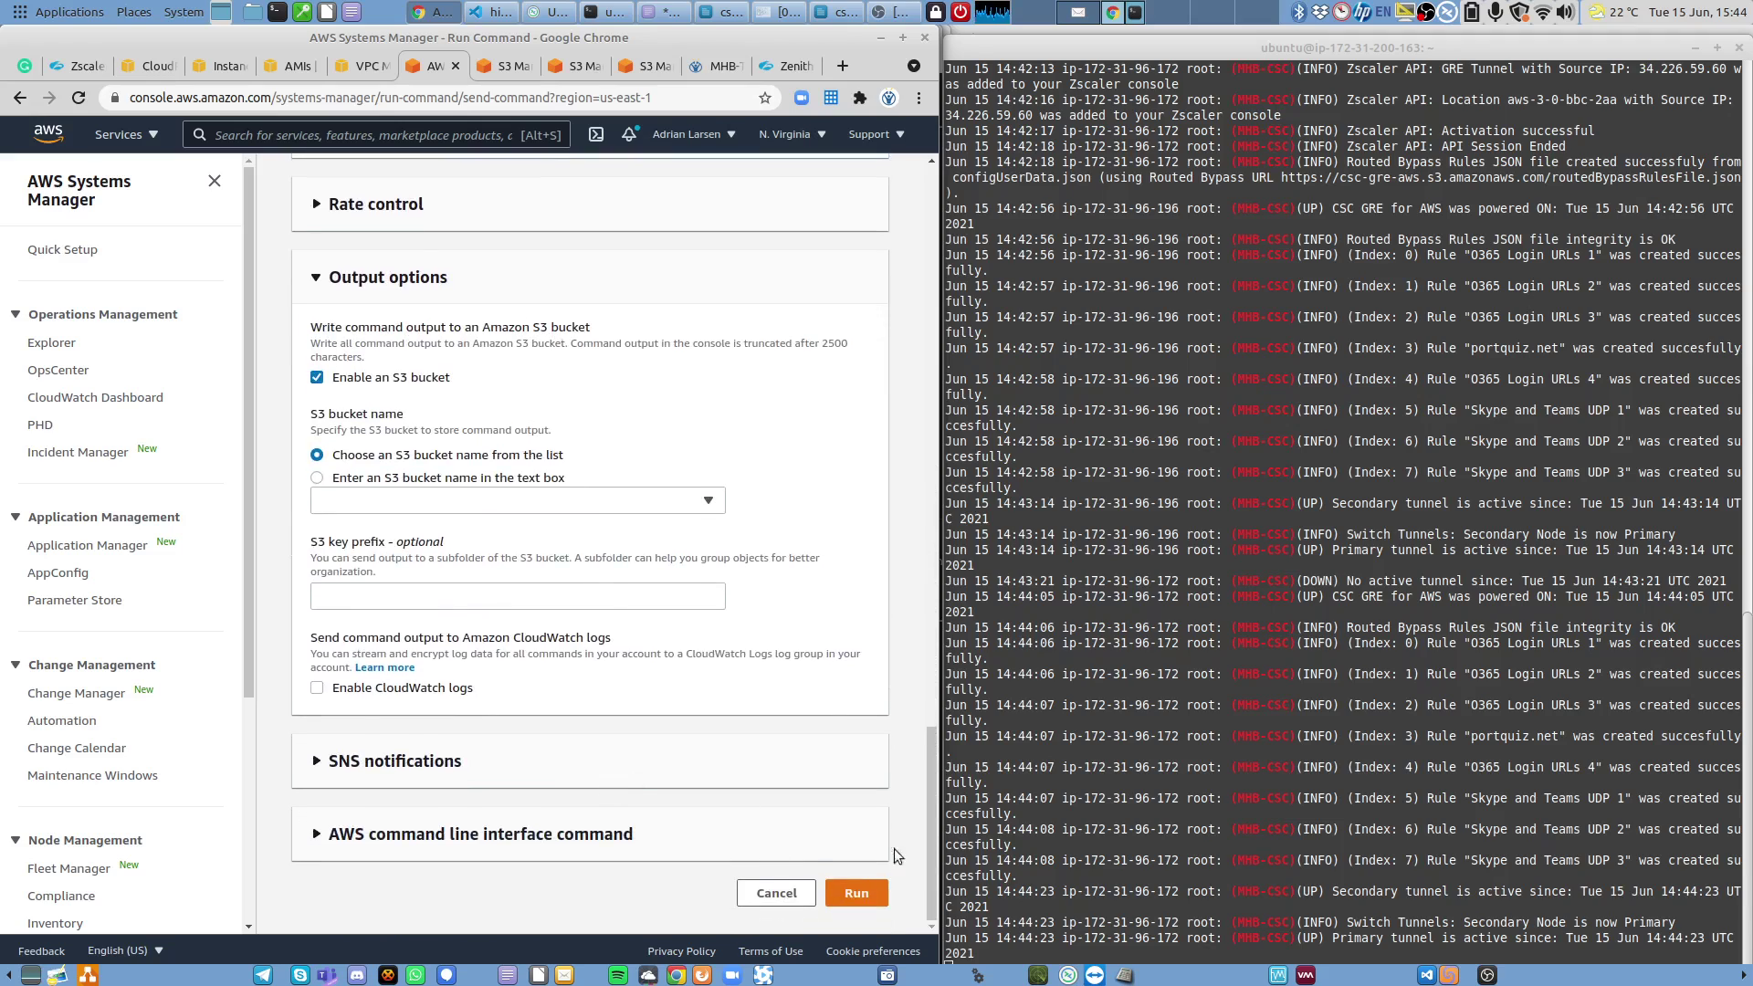
click(858, 895)
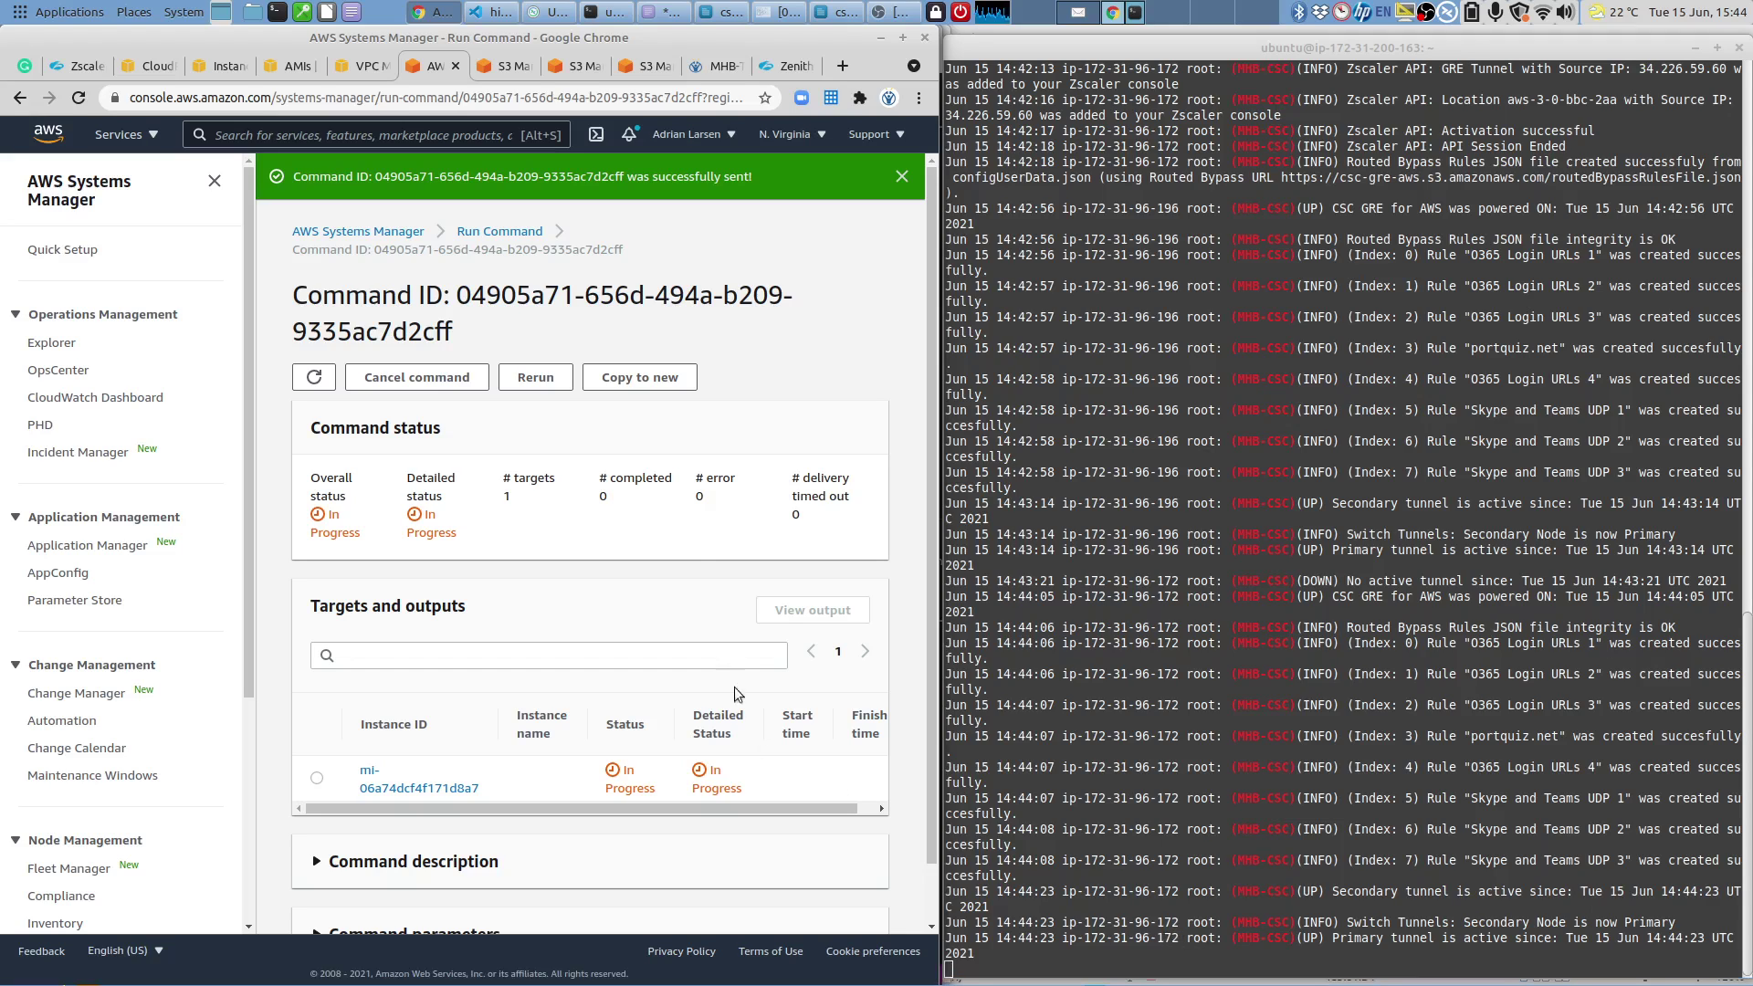
Refresh the status of the sent command and return to the Run Command overview.
click(311, 377)
click(317, 379)
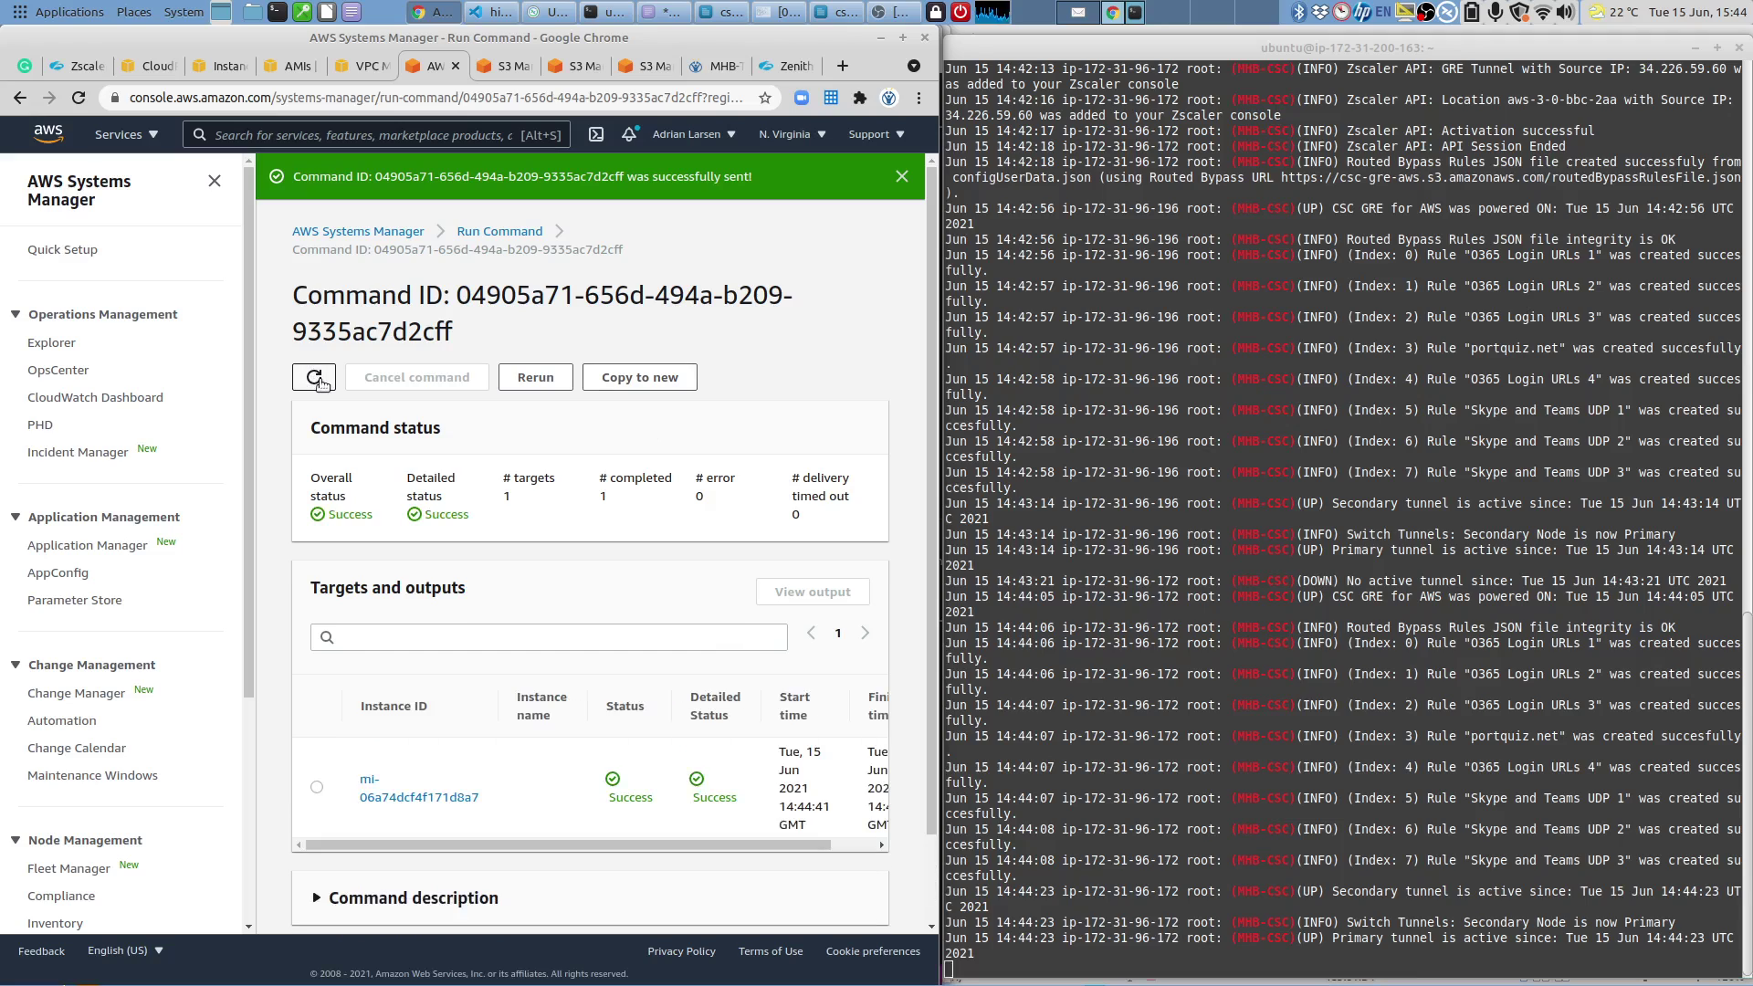
click(493, 234)
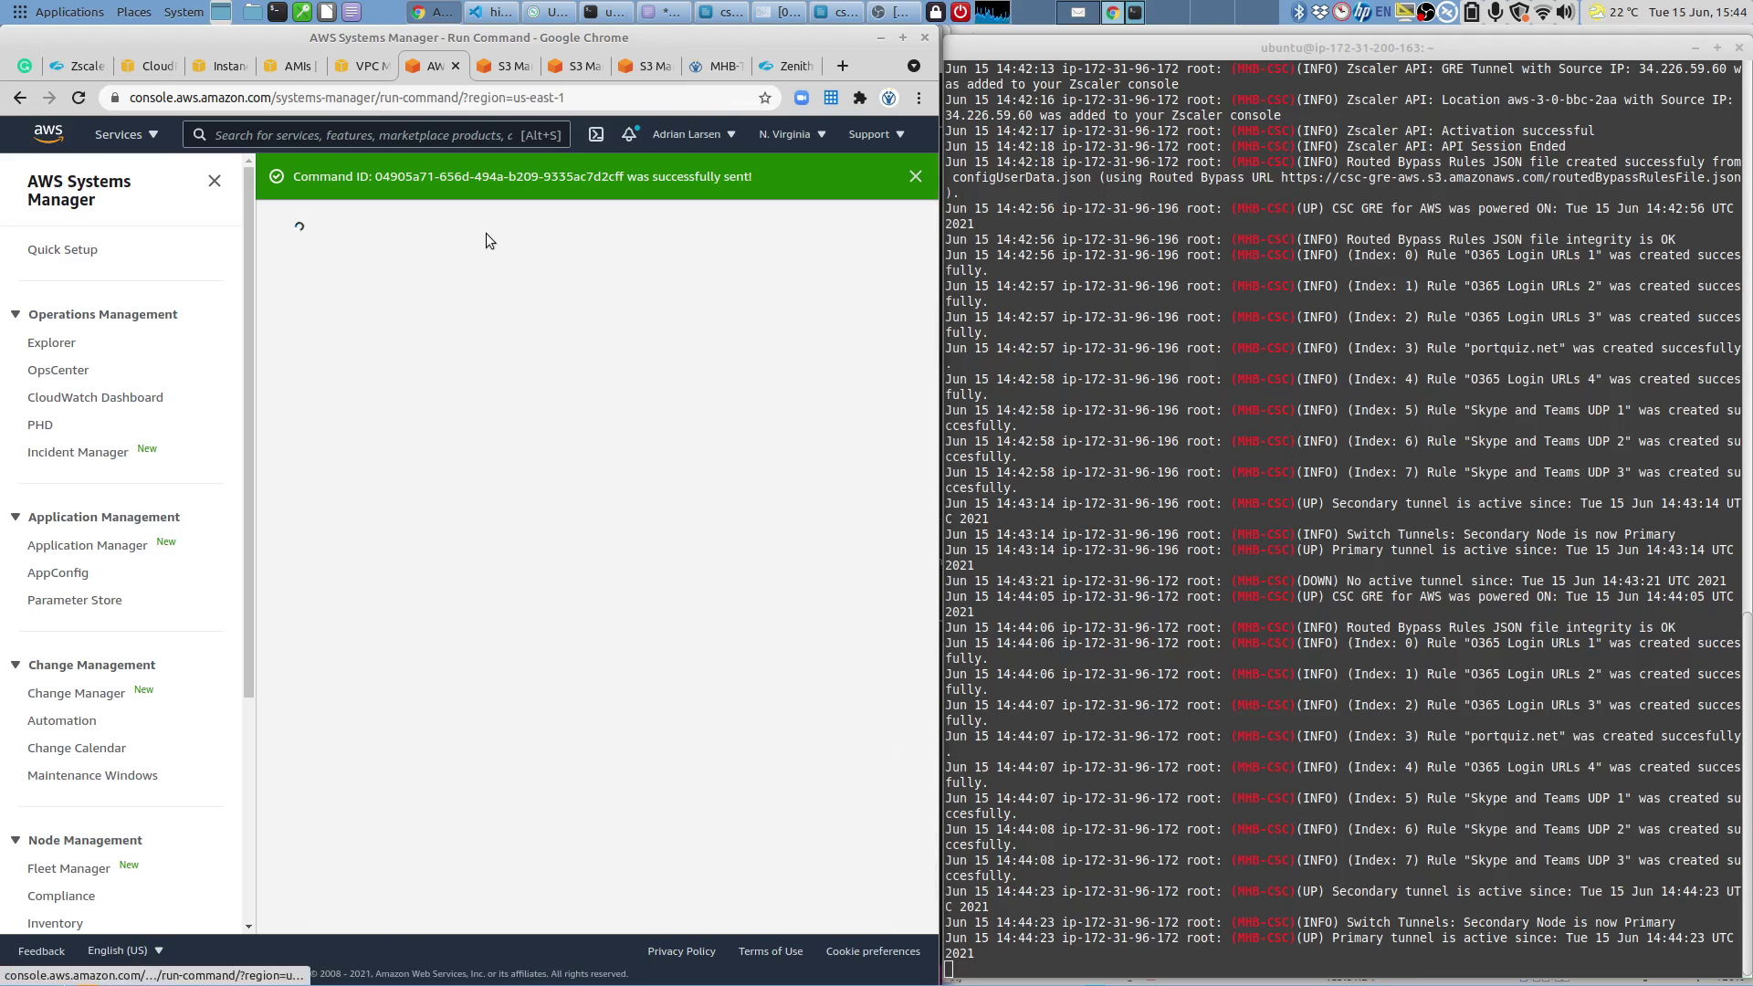
Copy the wget command for highAvailability-bbc-2.json from the text editor notes and return to the browser.
click(660, 11)
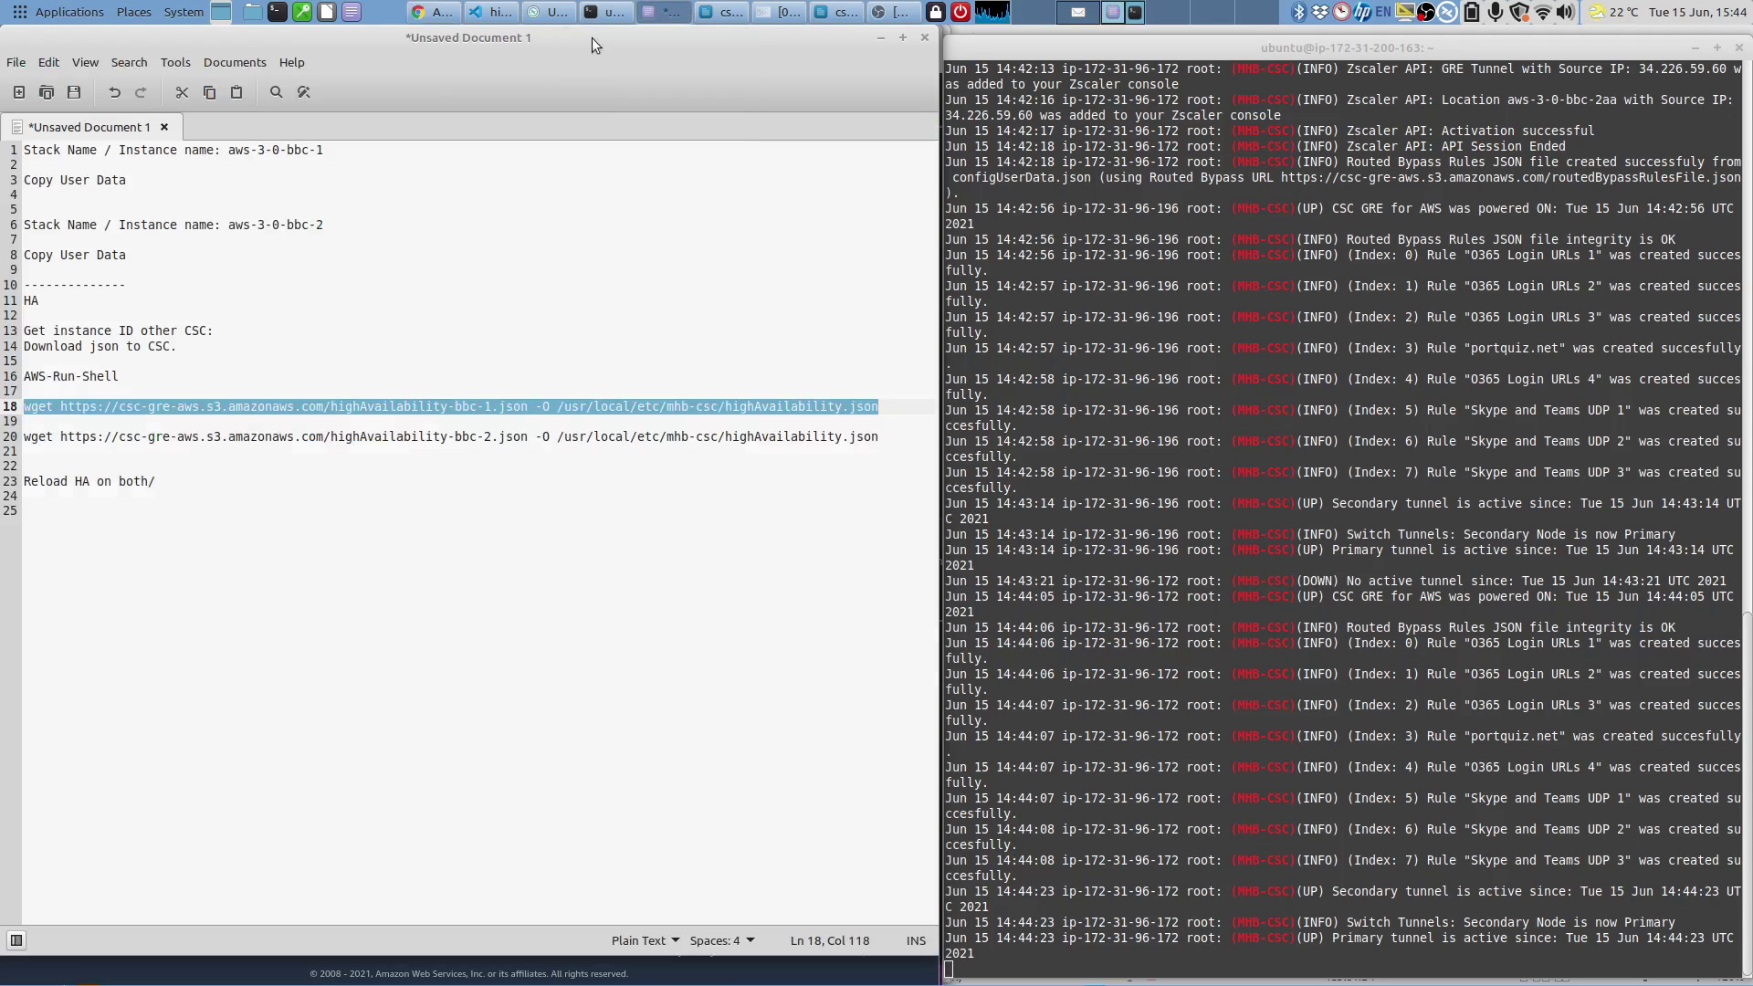
drag(25, 437, 884, 438)
right_click(851, 437)
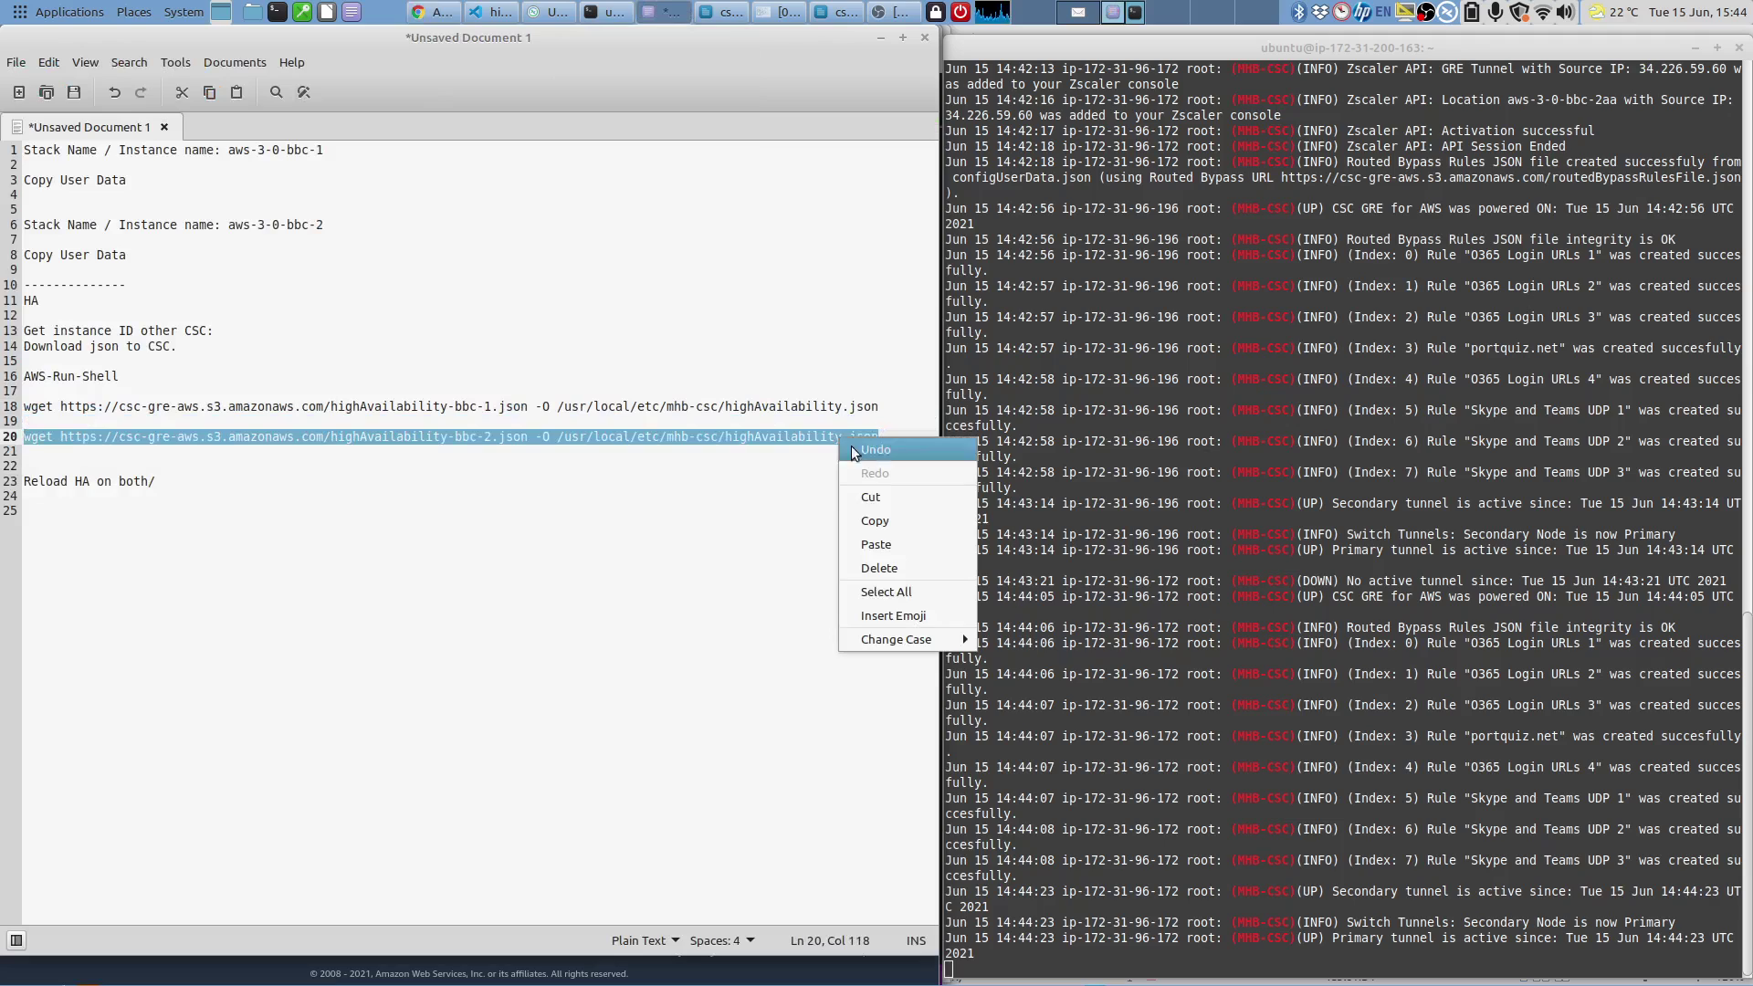
click(903, 522)
click(445, 20)
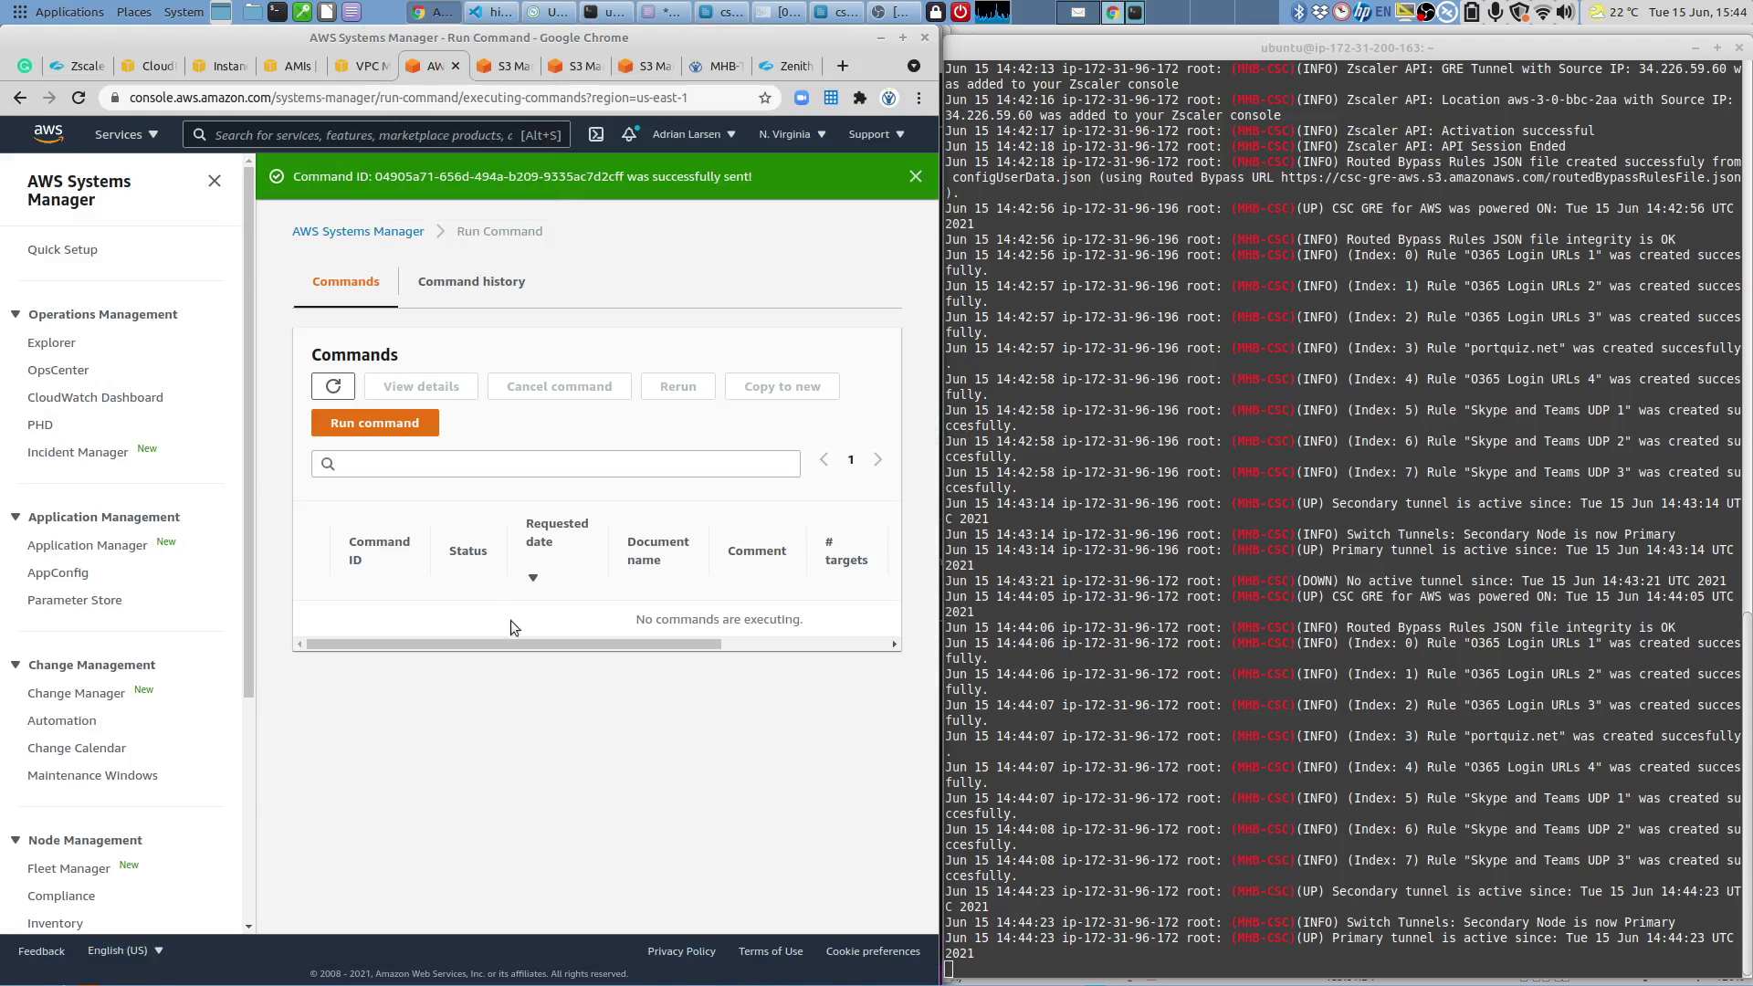
Start another Run Command with the AWS-RunShellScript document and paste the wget command for highAvailability-bbc-2.json as its script.
click(388, 436)
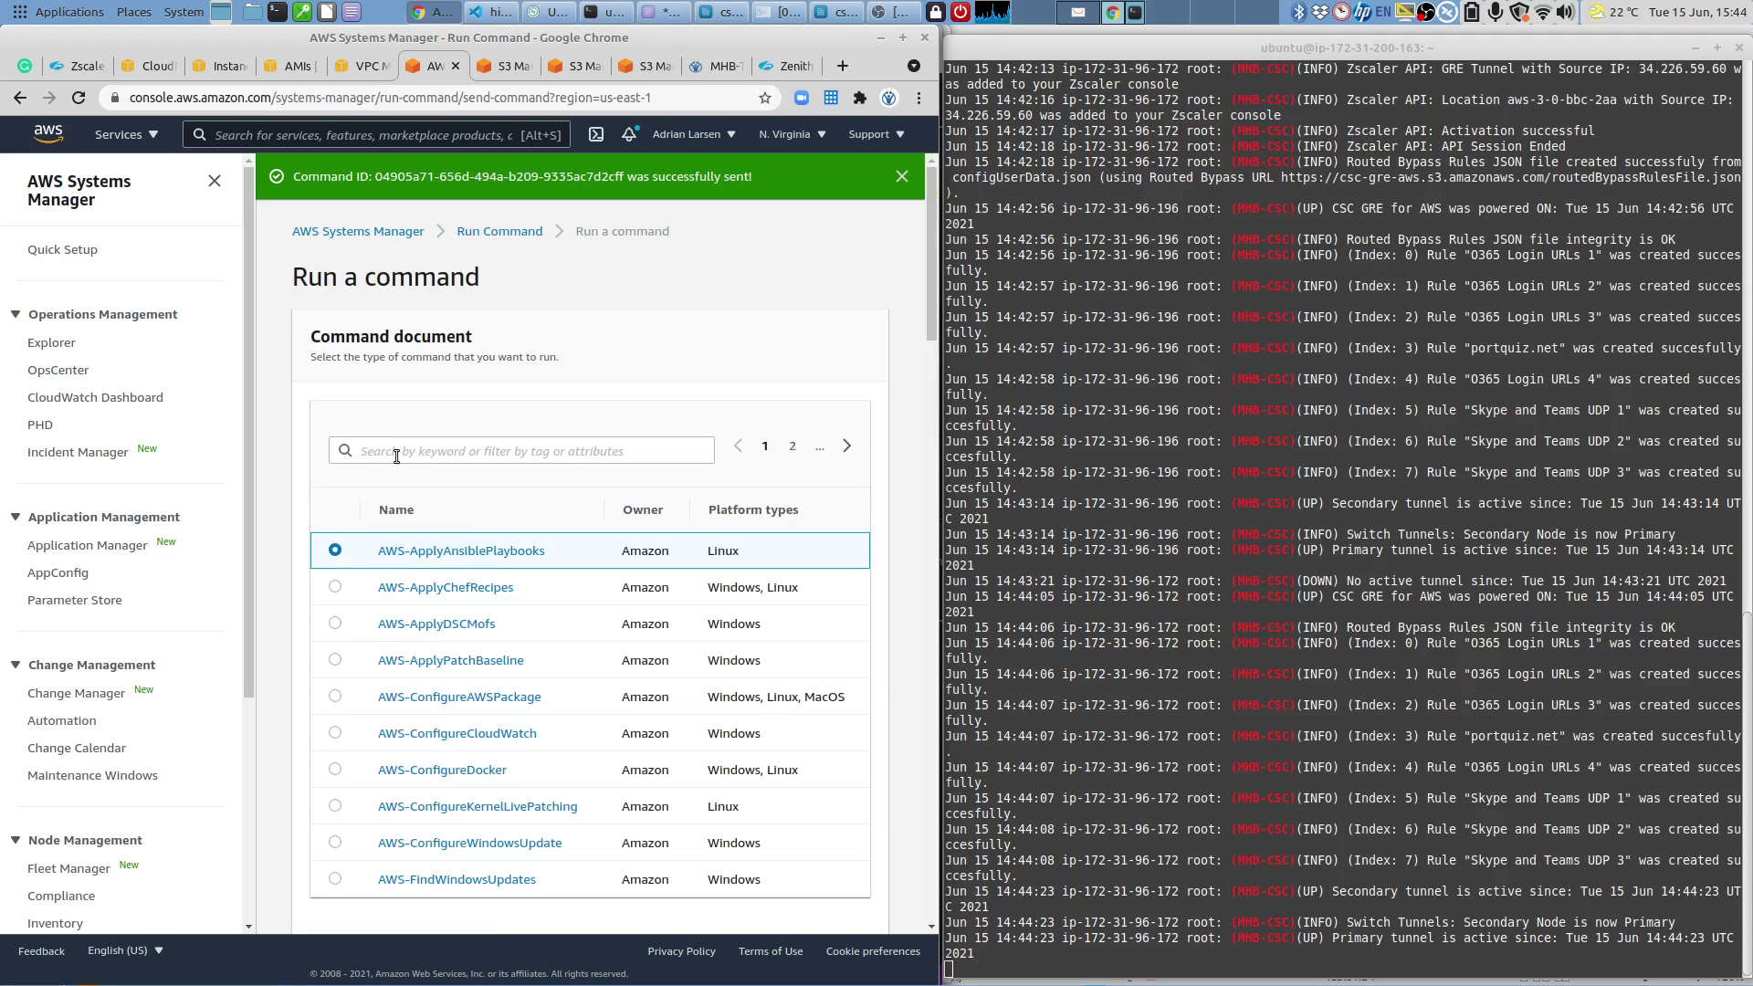
click(396, 455)
text(AWS-RunS)
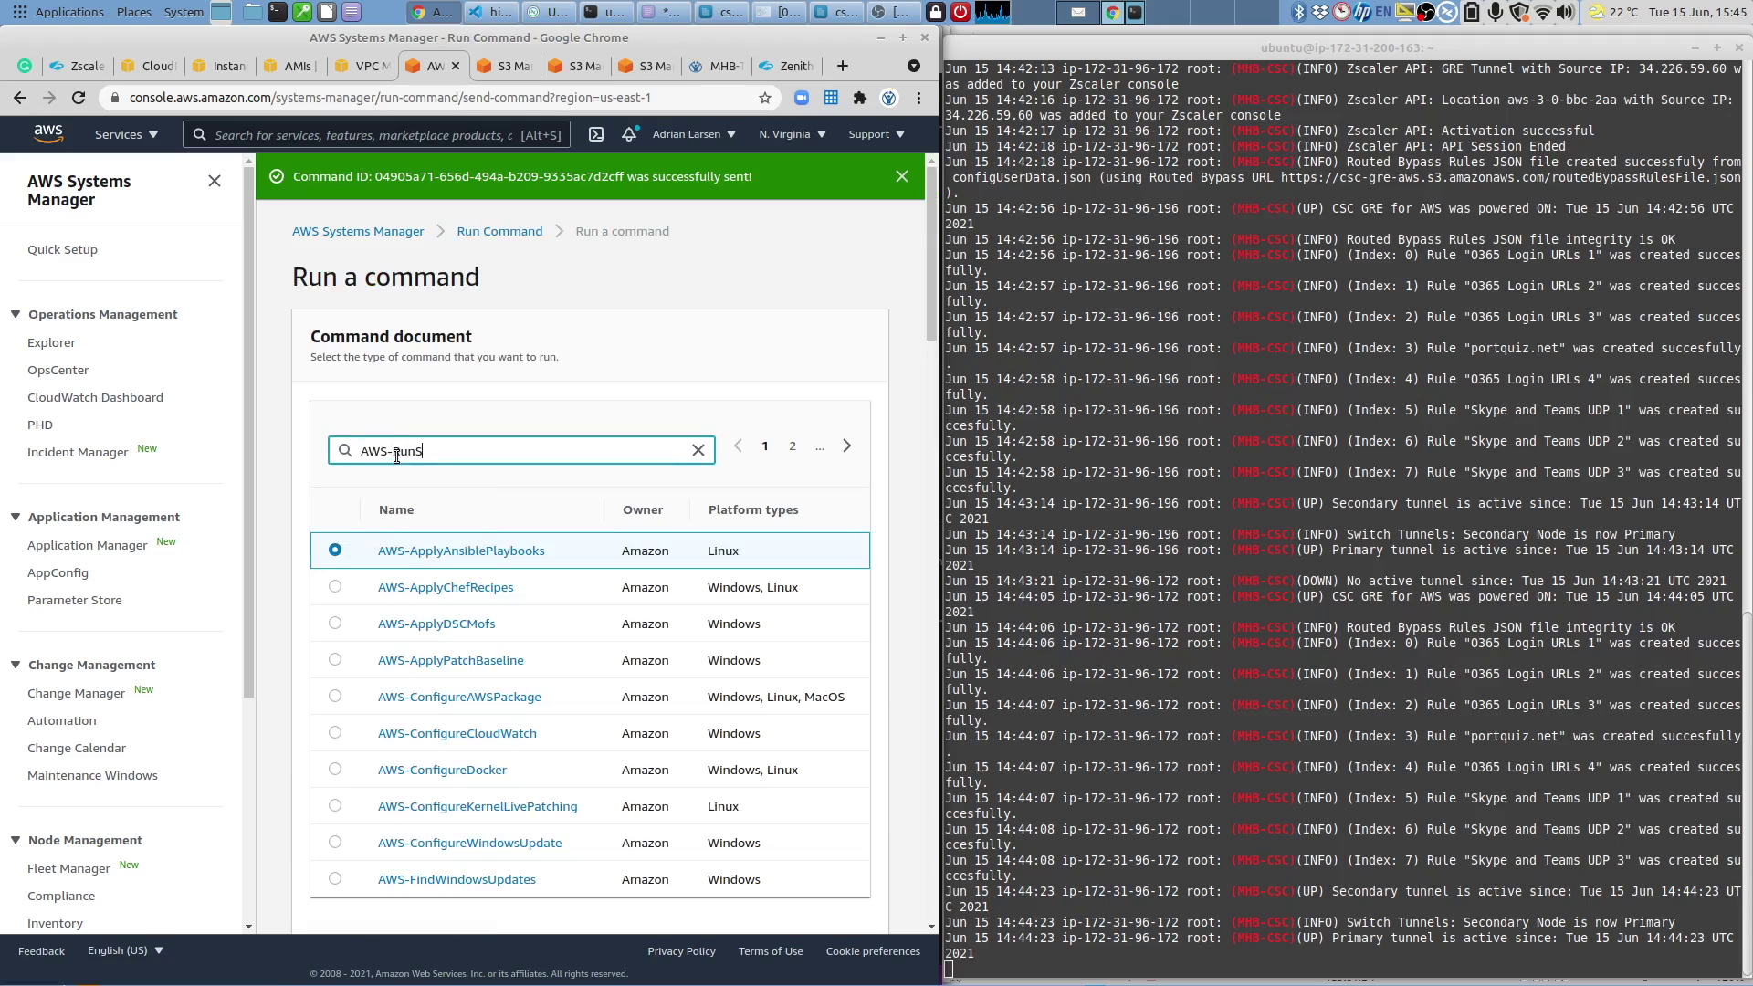
text(h)
key(Return)
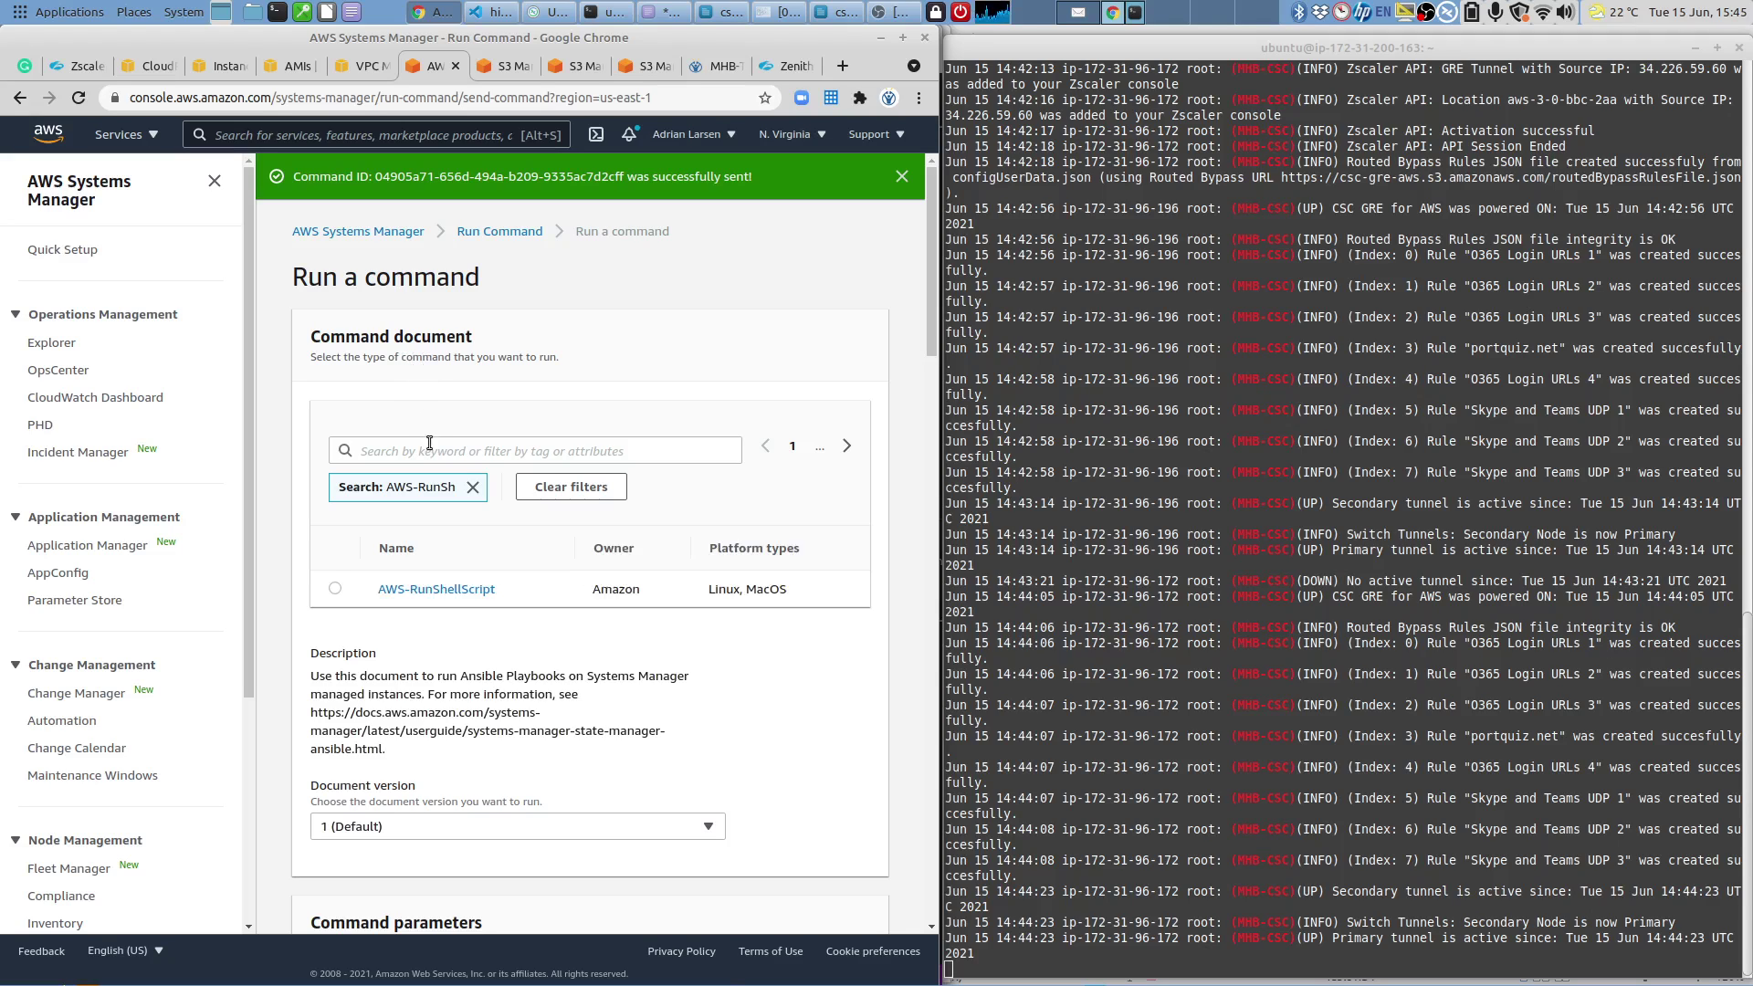
click(335, 589)
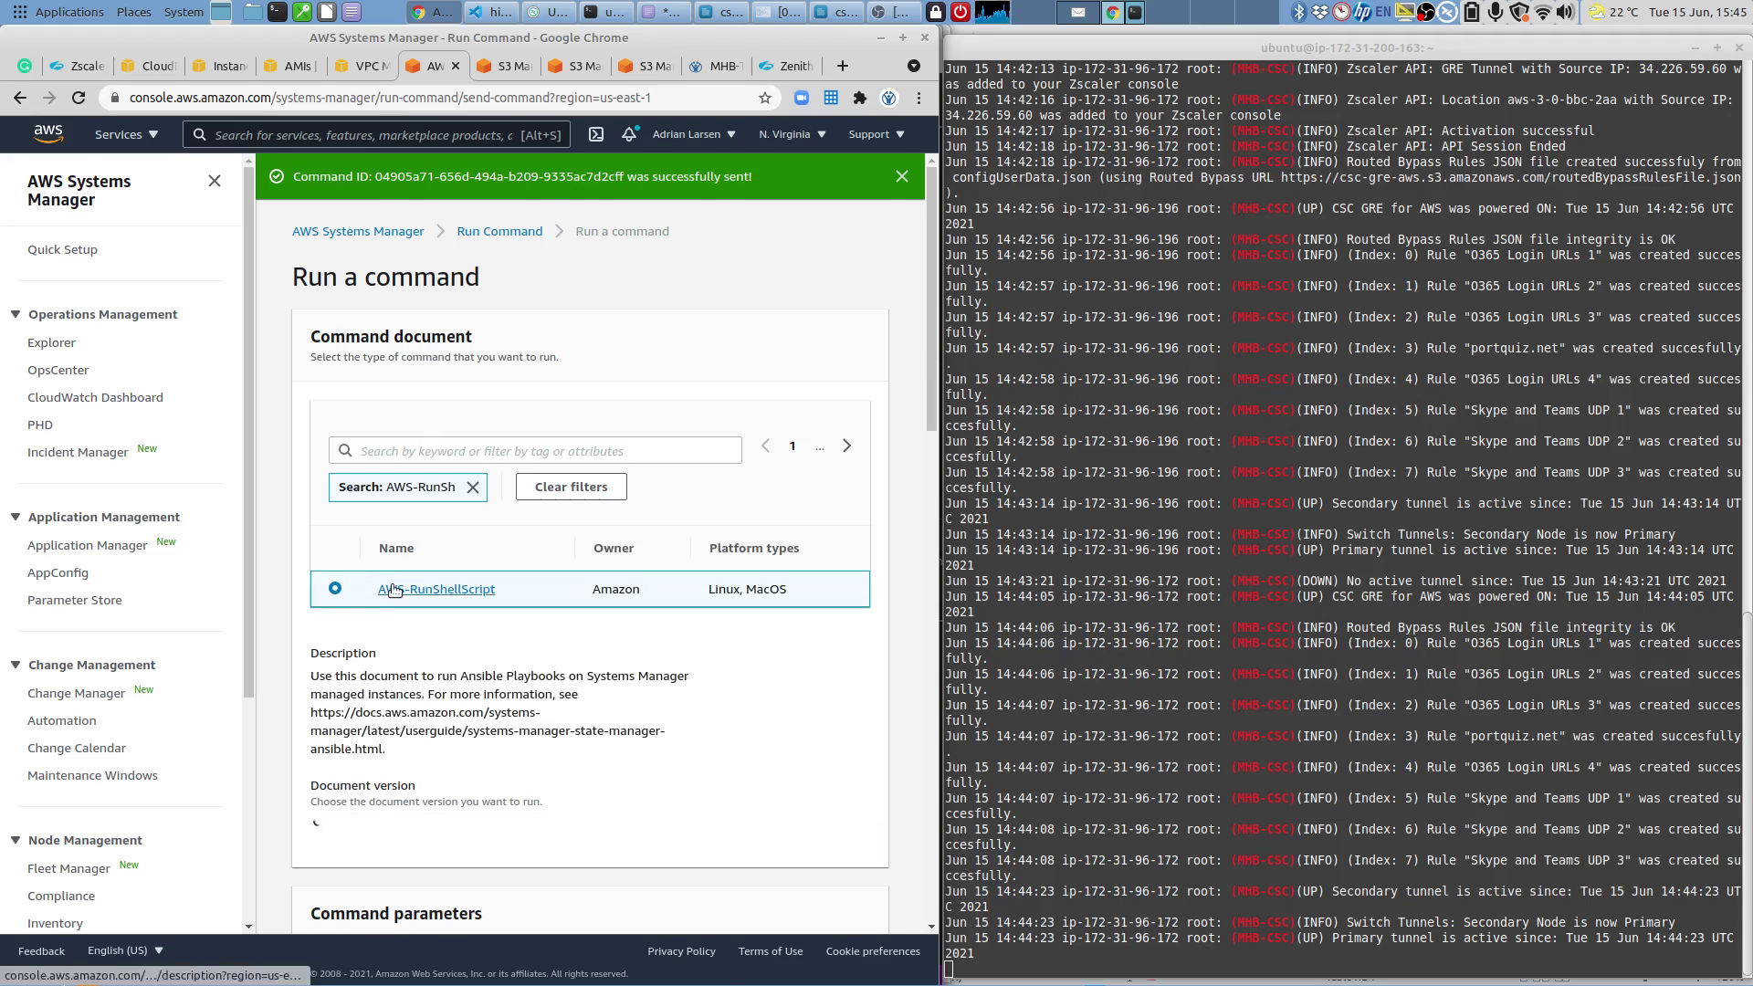
scroll(400, 598, down, 5)
key(ctrl+v)
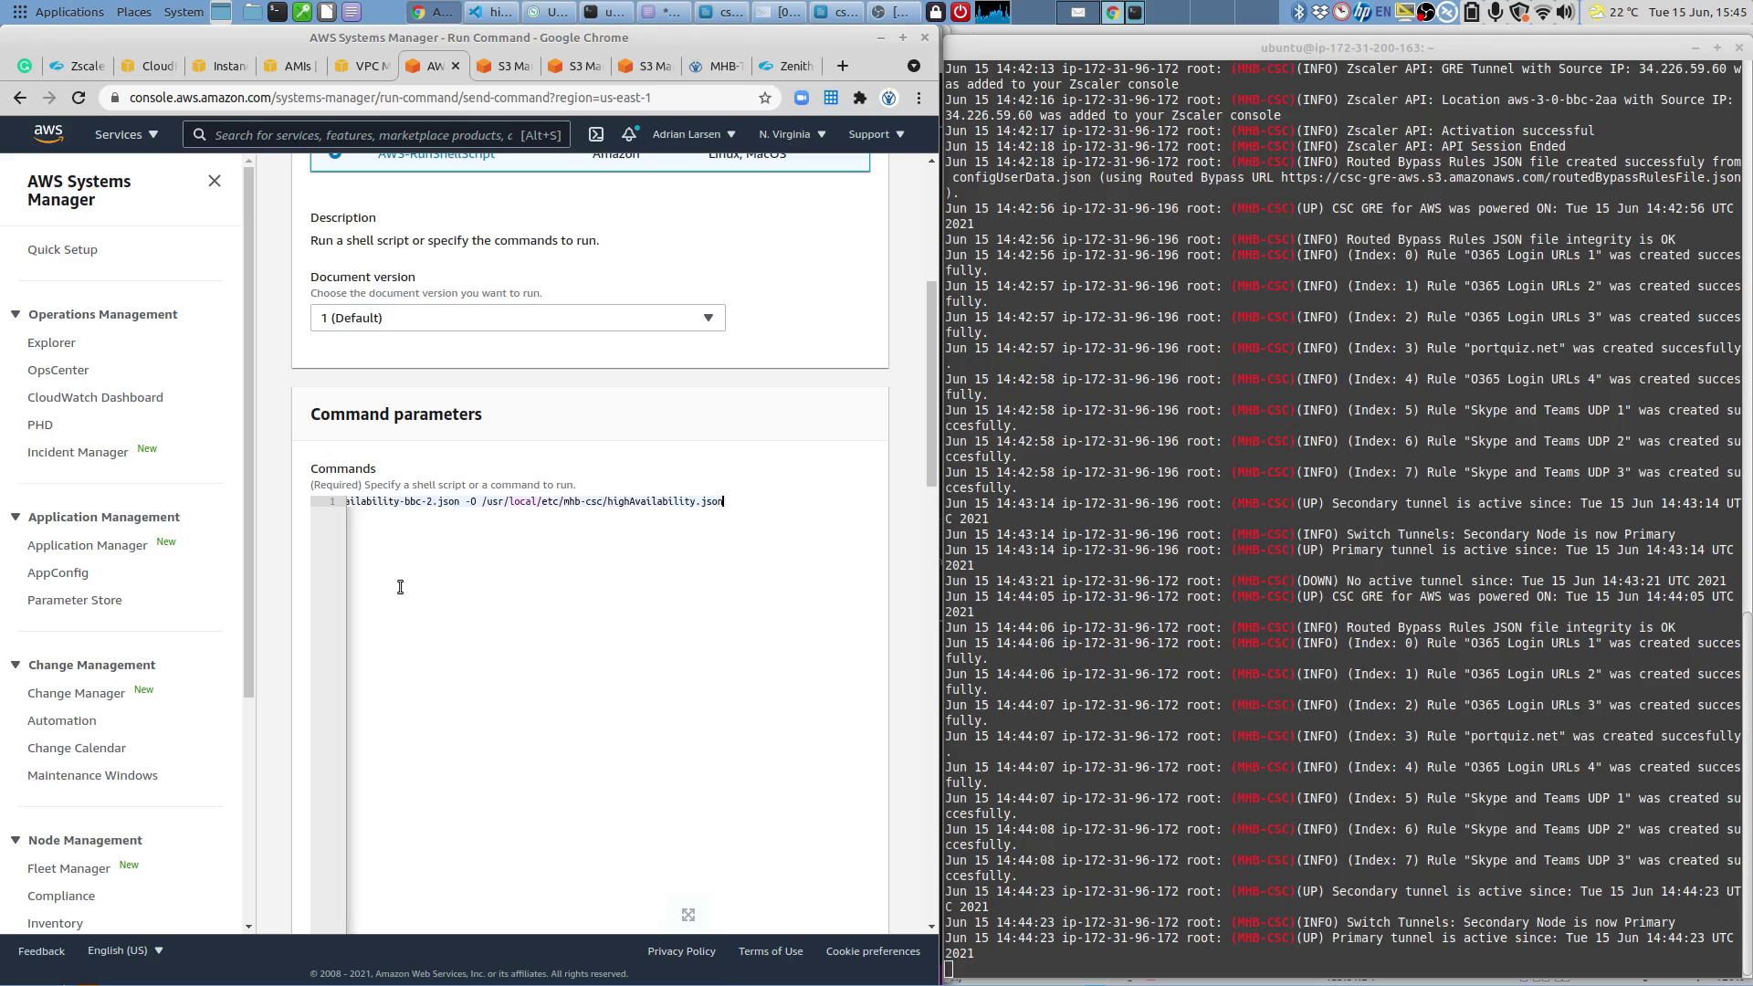
Choose instances manually, select aws-3-0-bbc-2a as the only target and run the highAvailability-bbc-2.json download command.
scroll(808, 671, down, 4)
scroll(806, 661, down, 4)
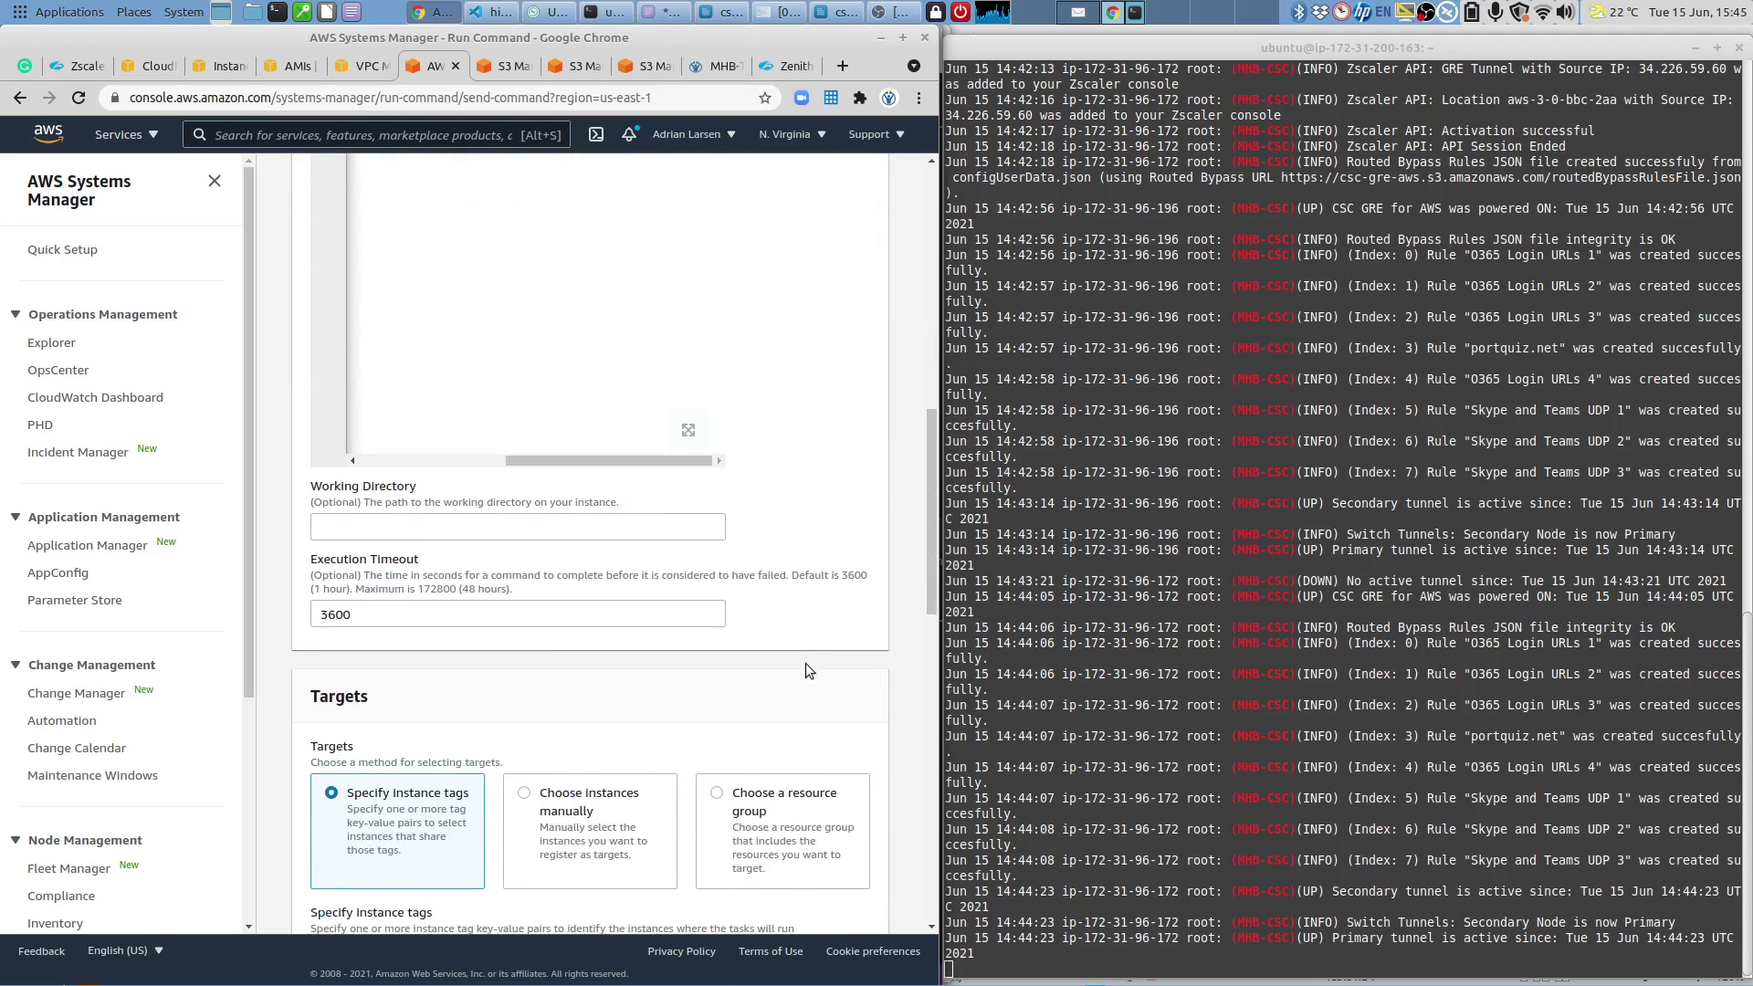
click(548, 589)
scroll(485, 626, down, 3)
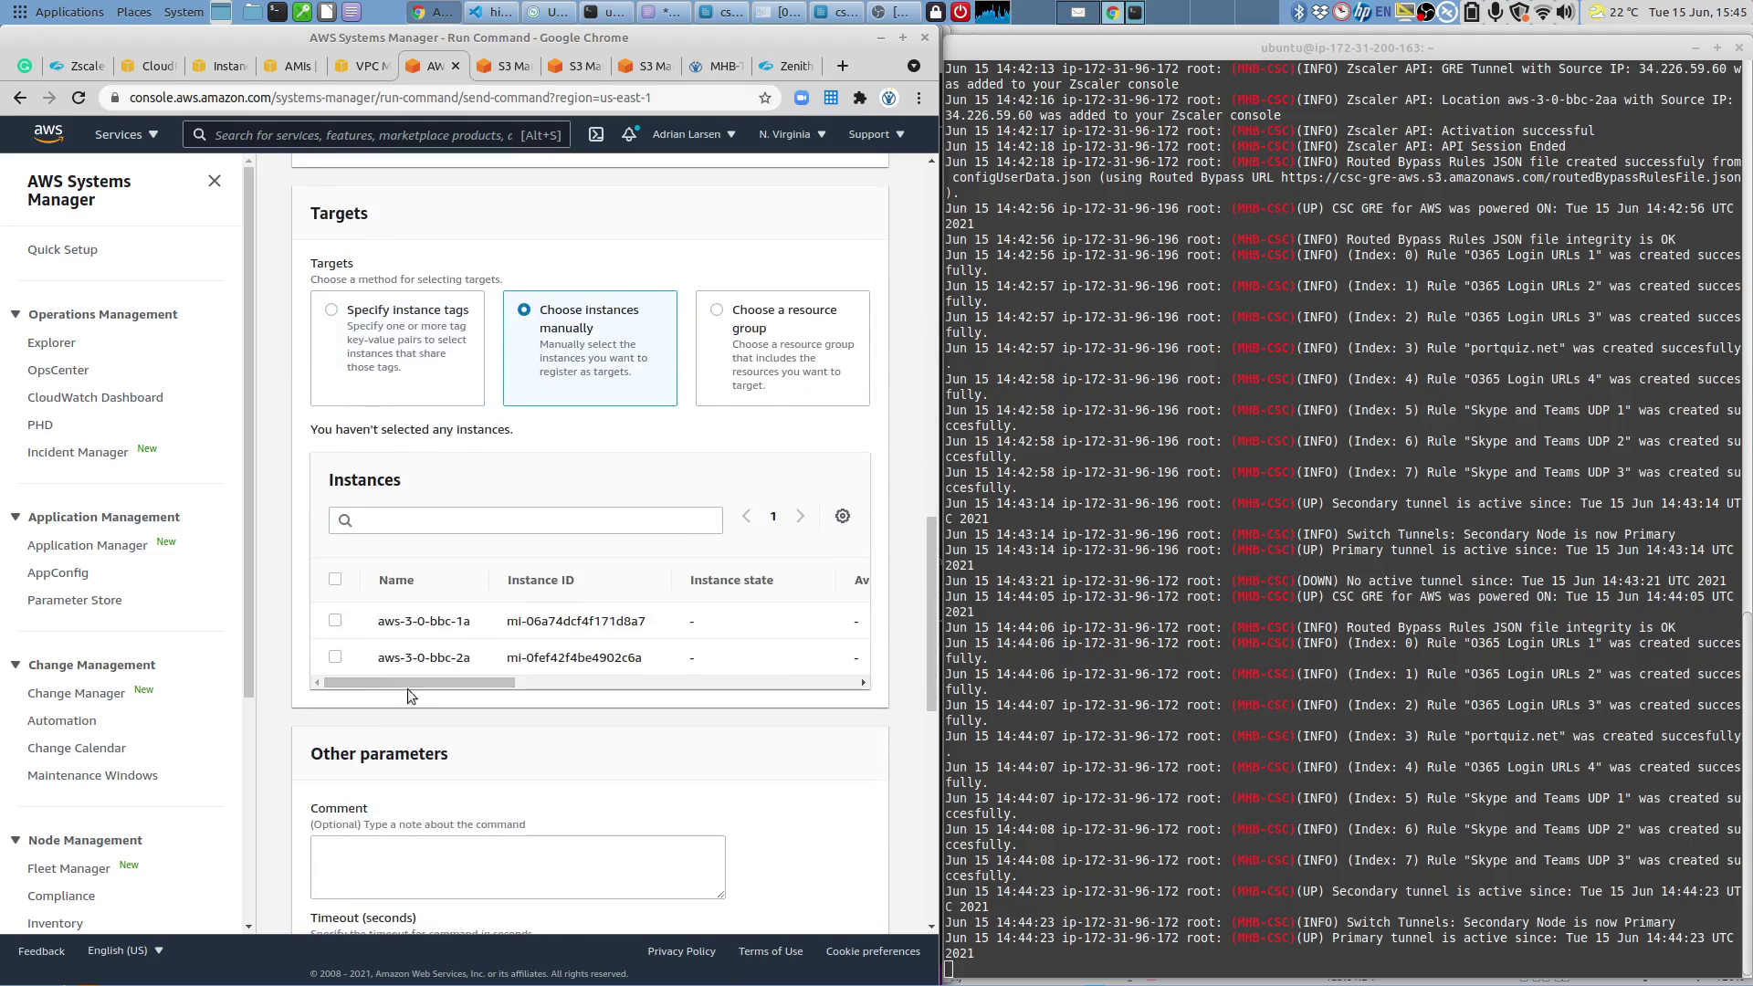
click(335, 644)
scroll(792, 744, down, 1)
scroll(792, 743, down, 10)
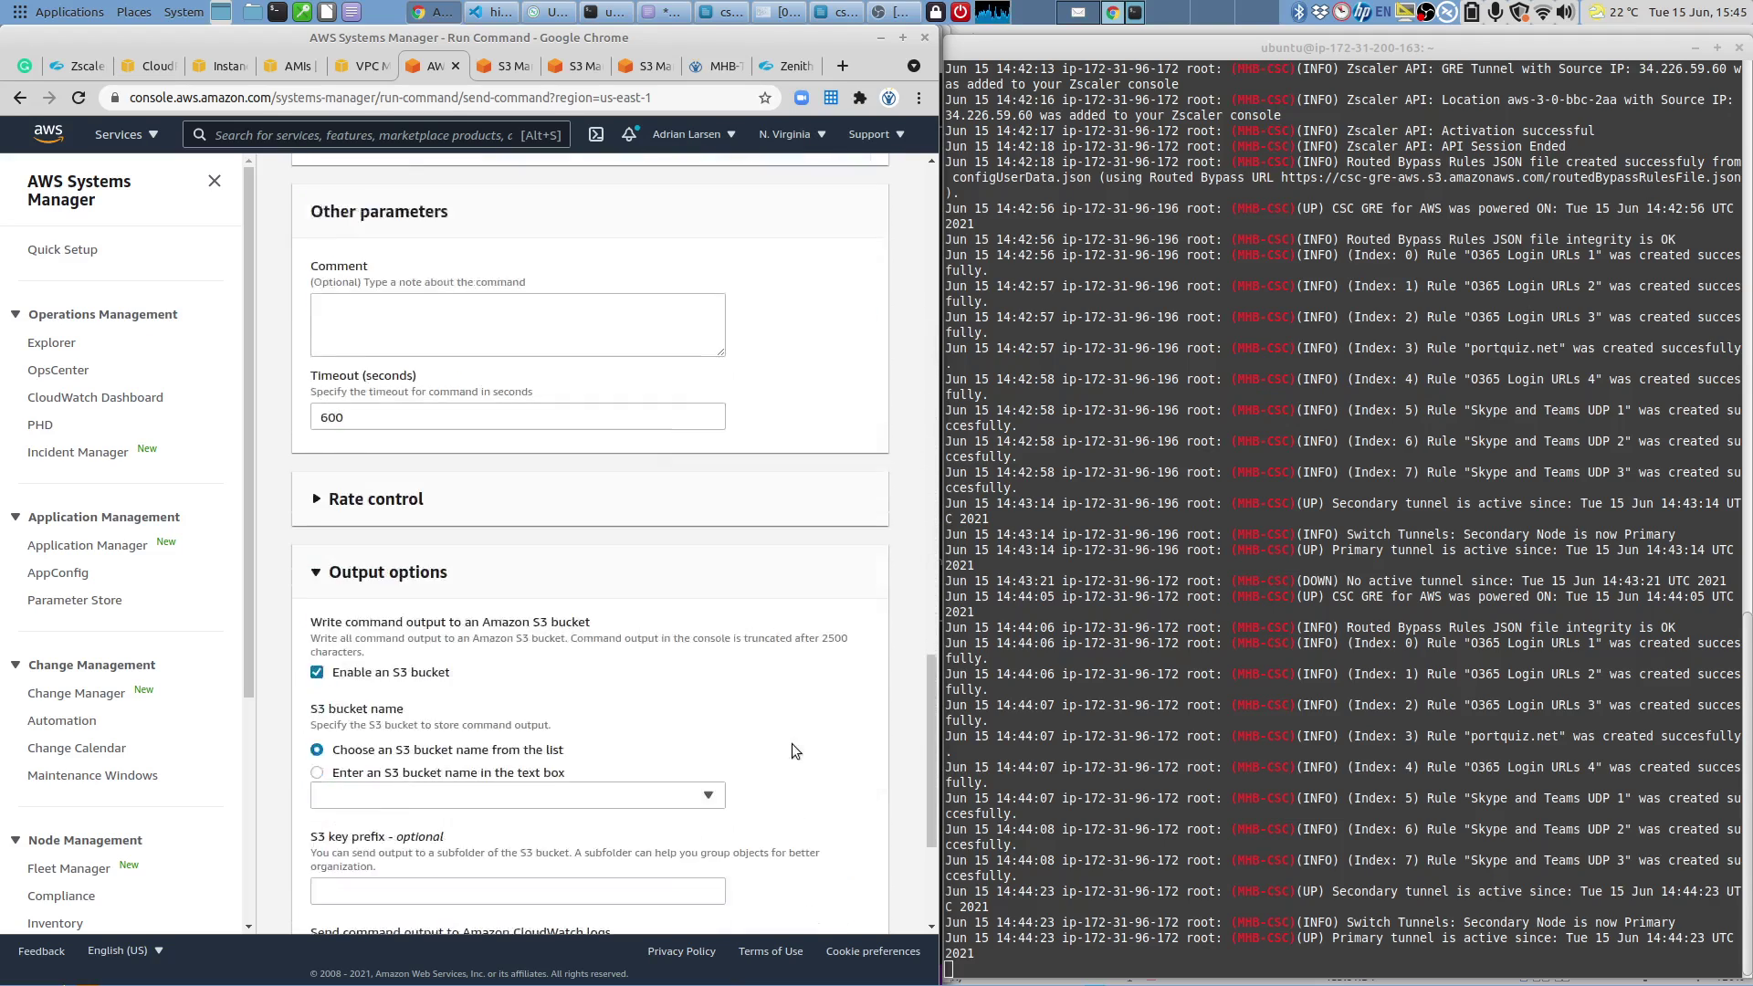
click(858, 895)
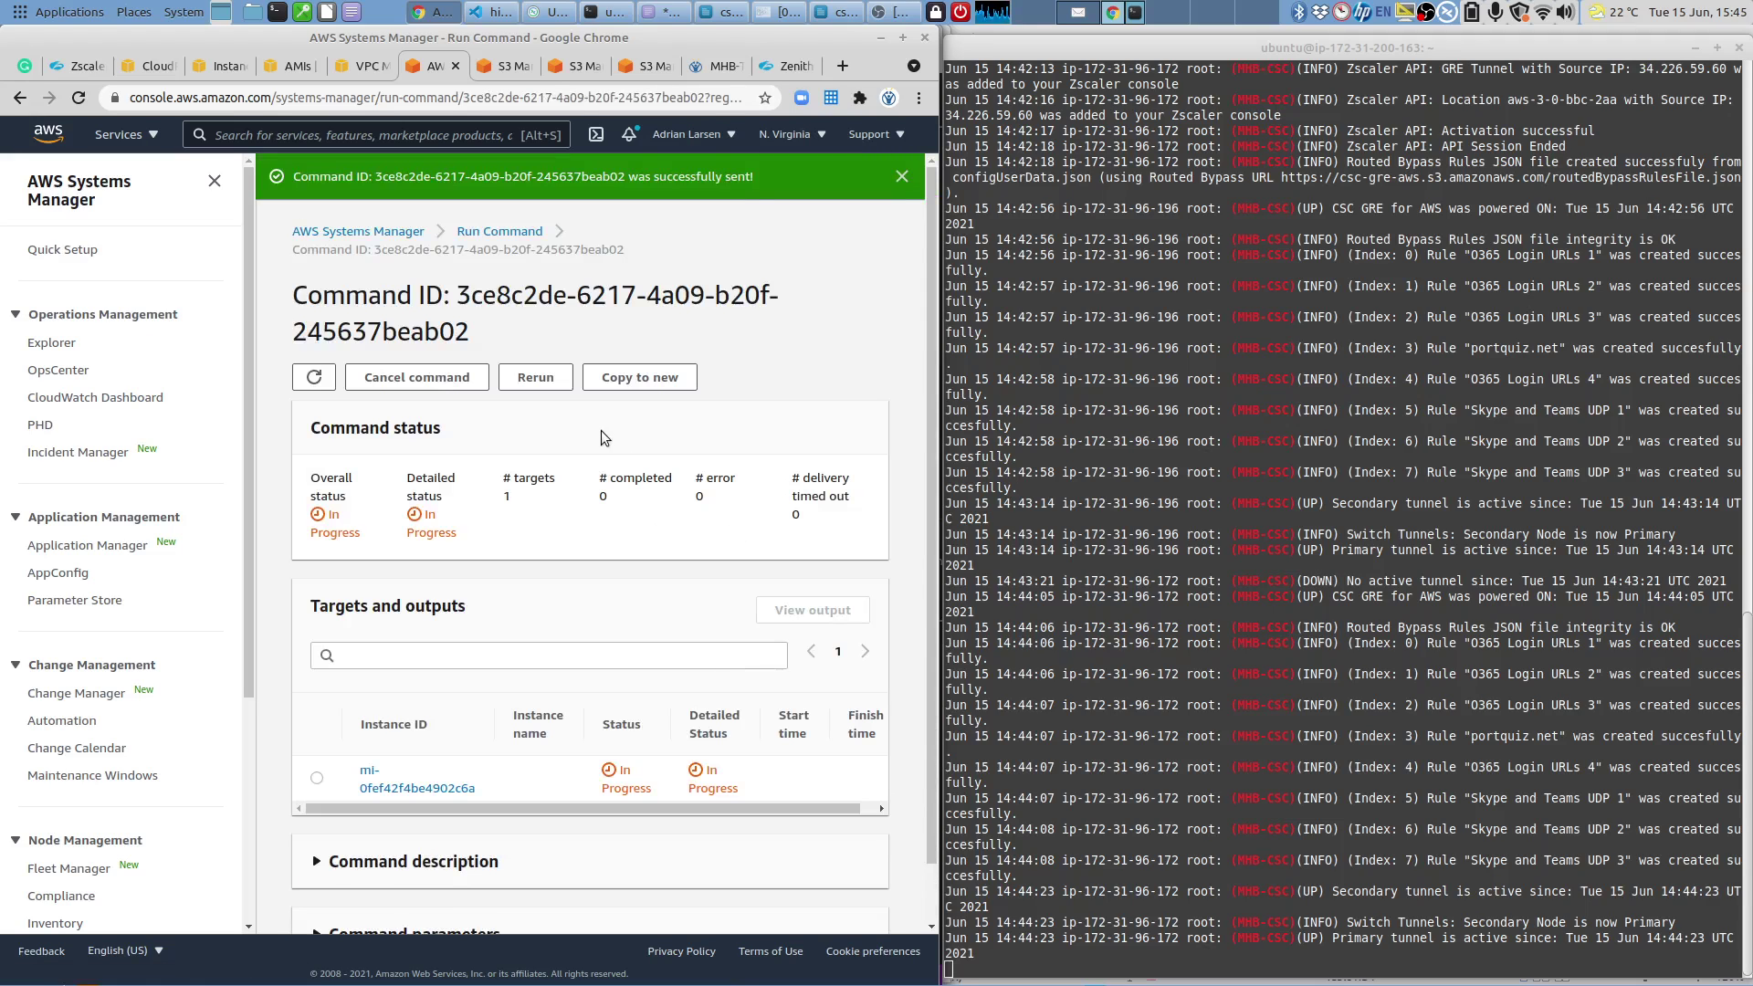
Refresh the sent command's status, maximize the browser window and return to the Run Command overview, dismissing the notification.
click(315, 379)
click(315, 379)
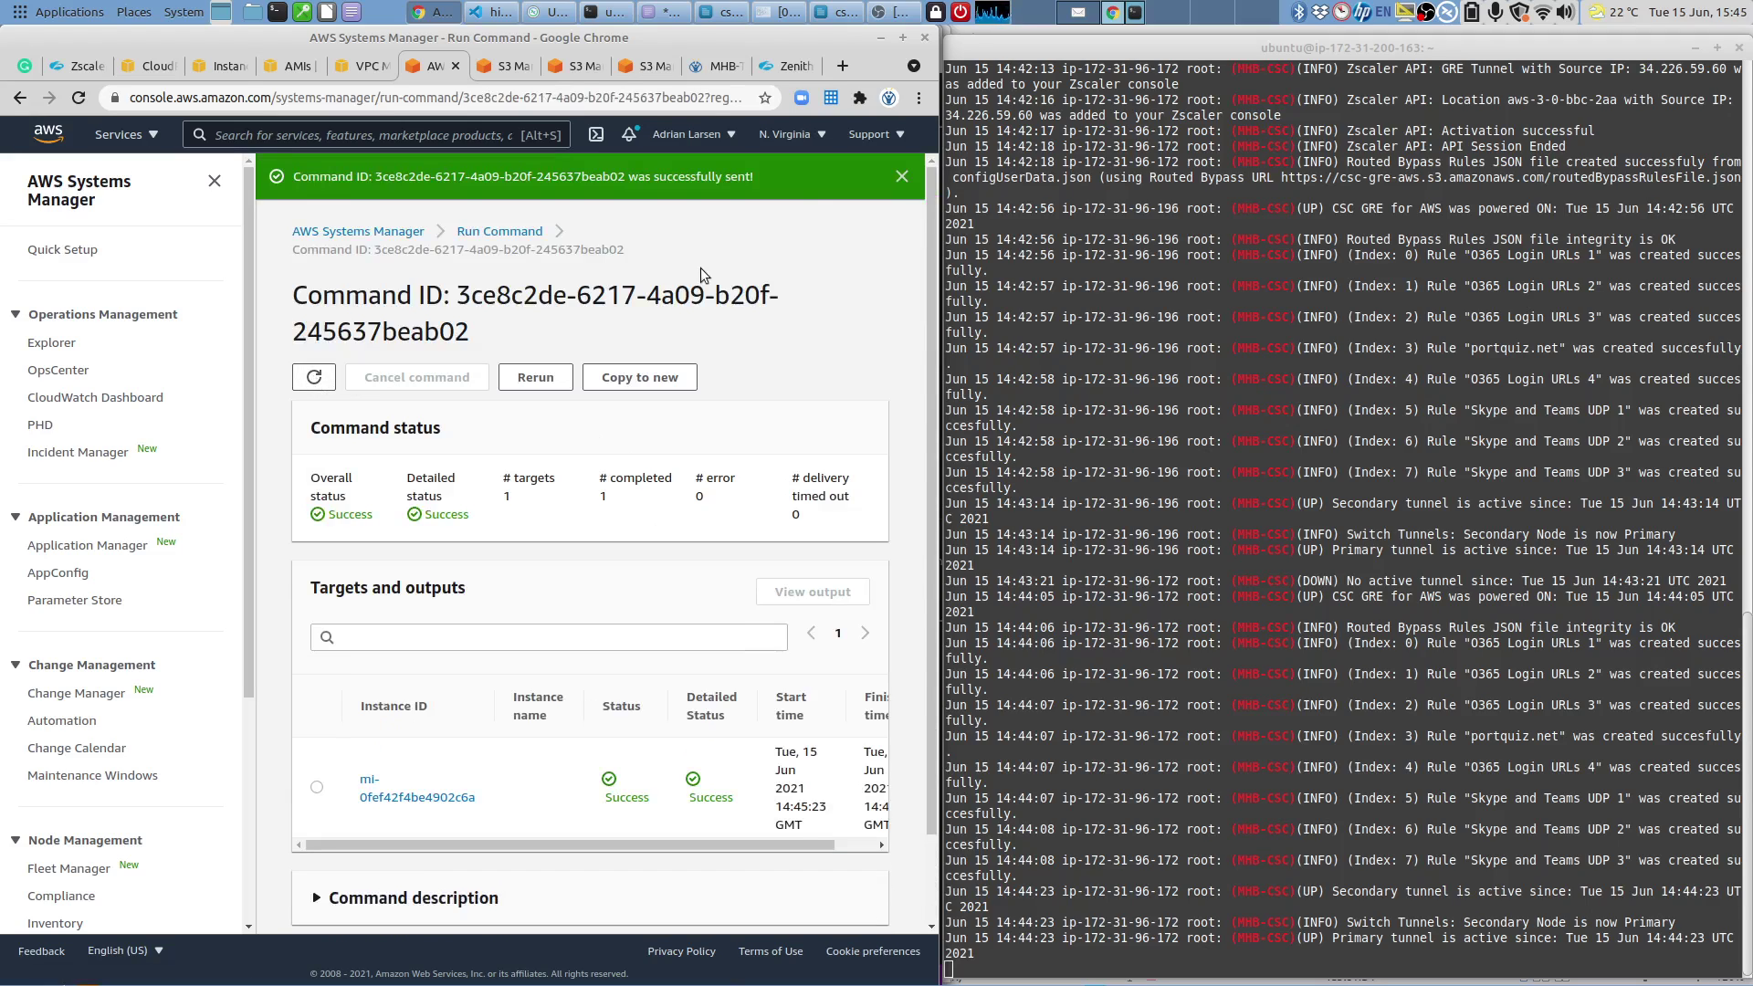
click(903, 38)
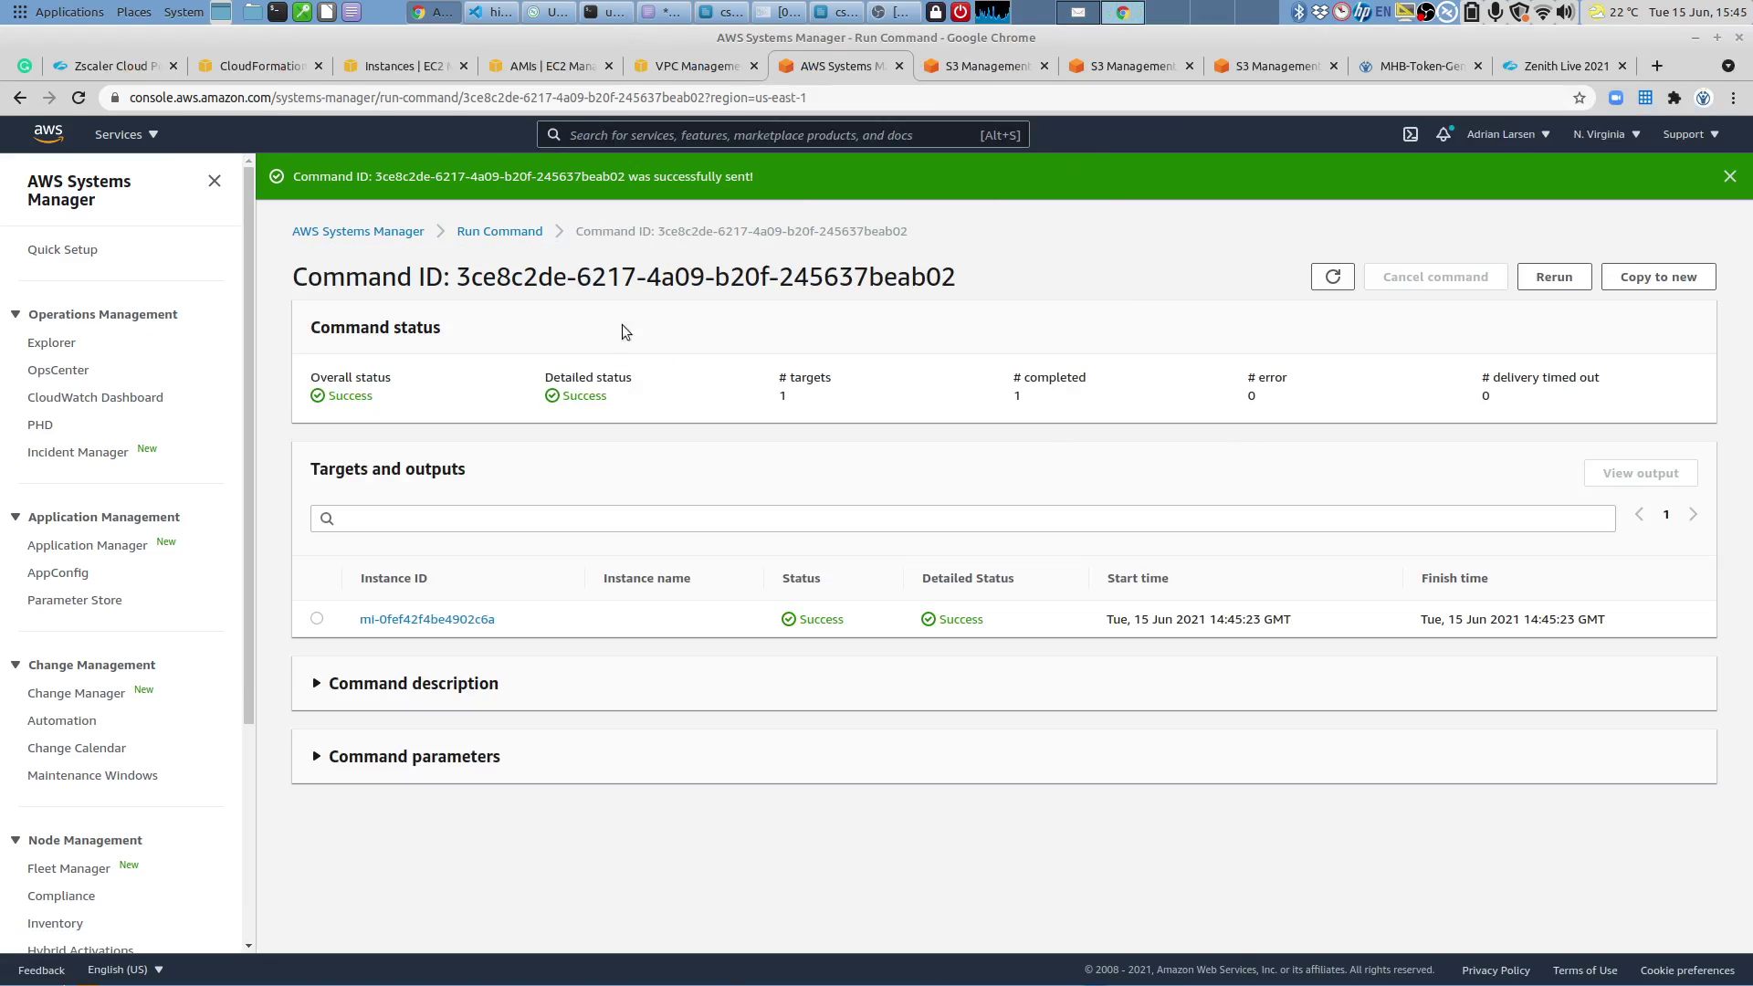
click(508, 234)
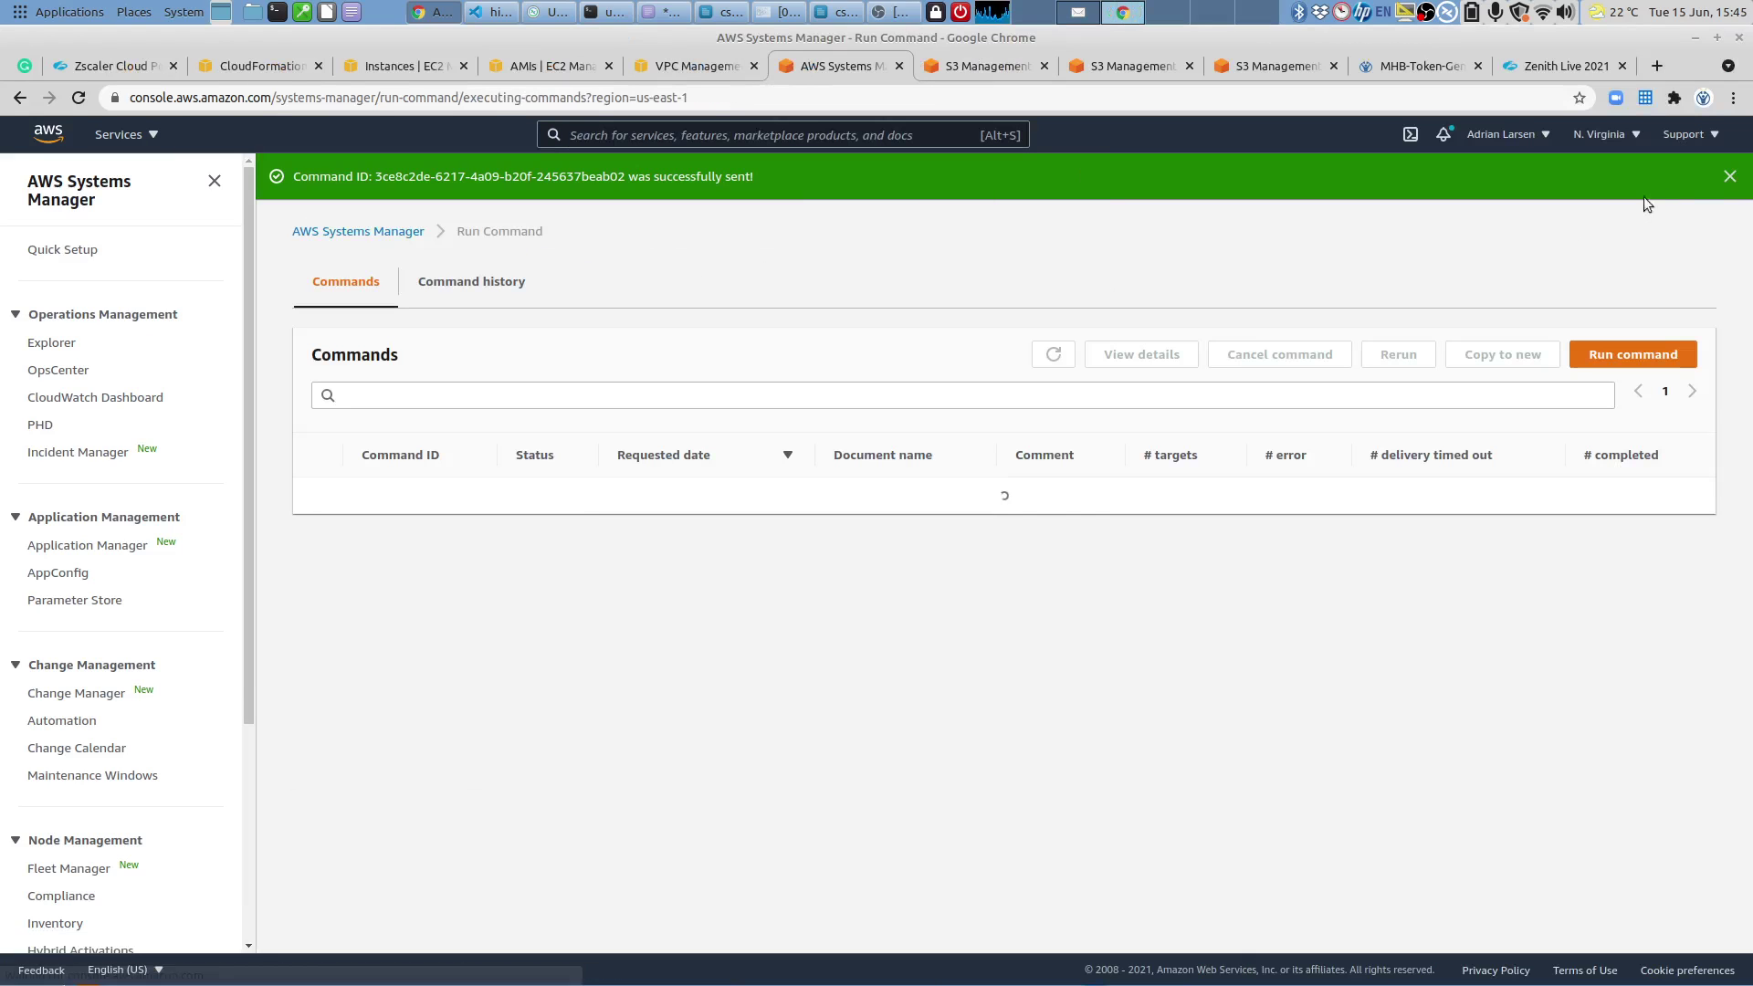
click(1731, 176)
click(415, 350)
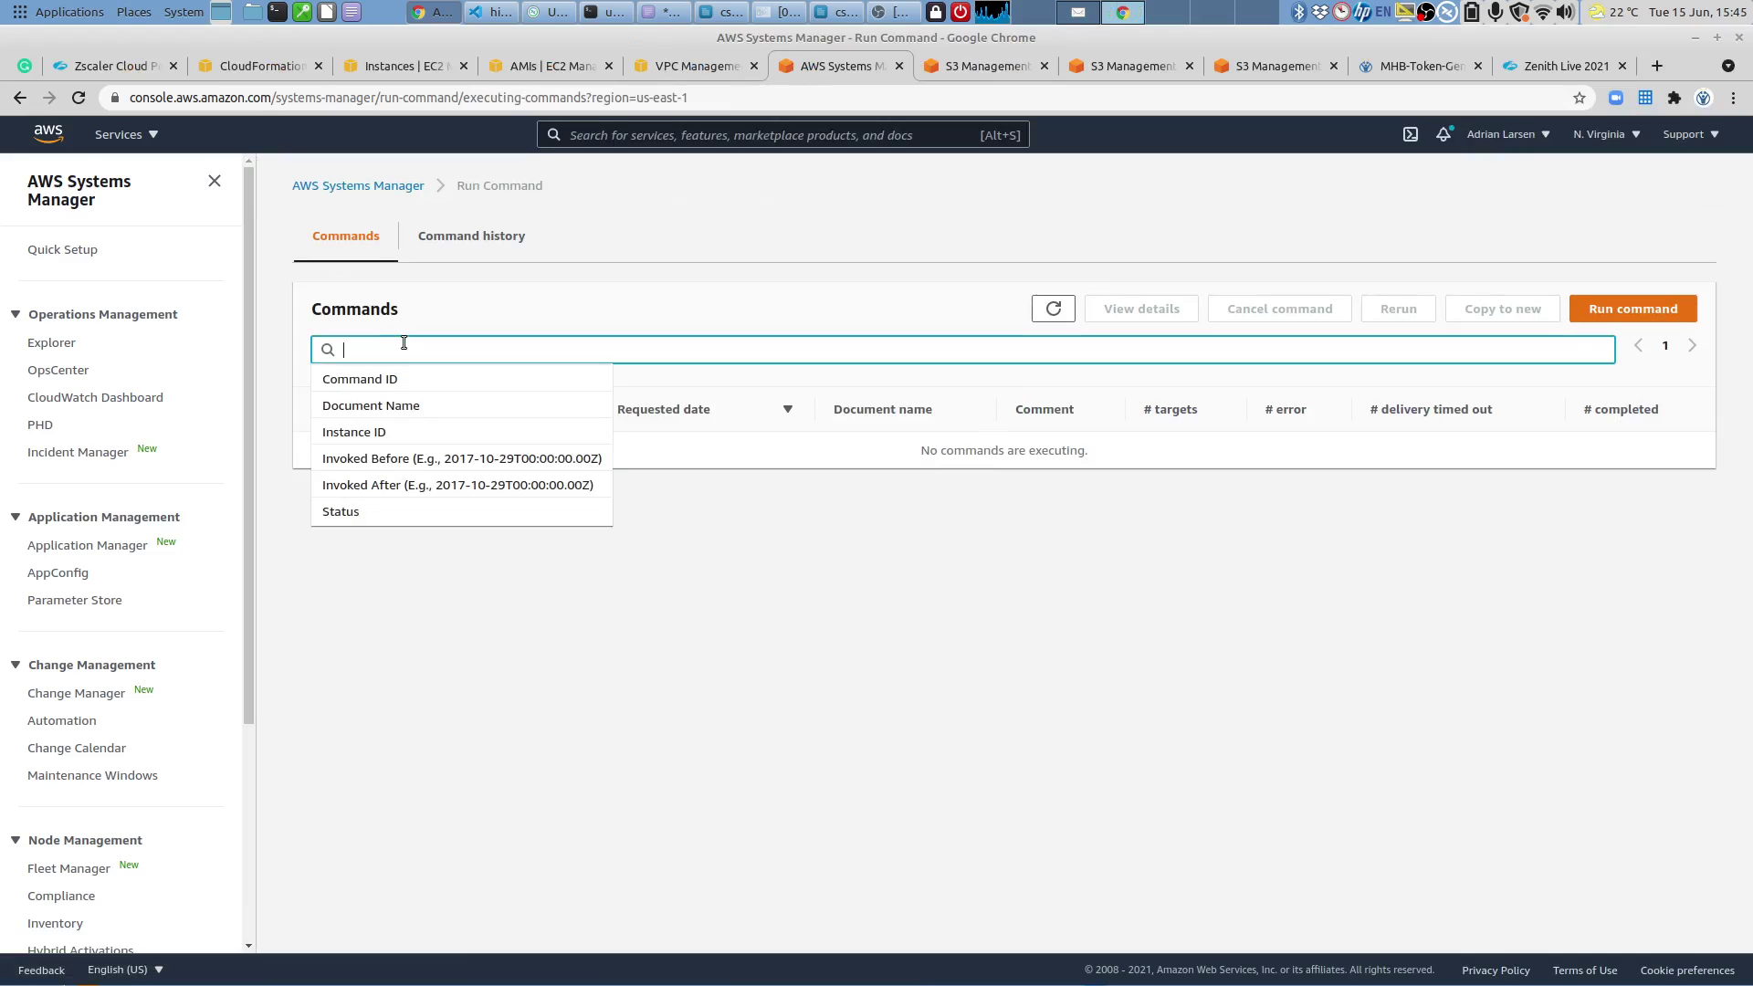
Start another Run Command, filter the documents to those owned by me and select MHB-CSC-ShowConfigurationAndStatus-AWS.
click(1662, 315)
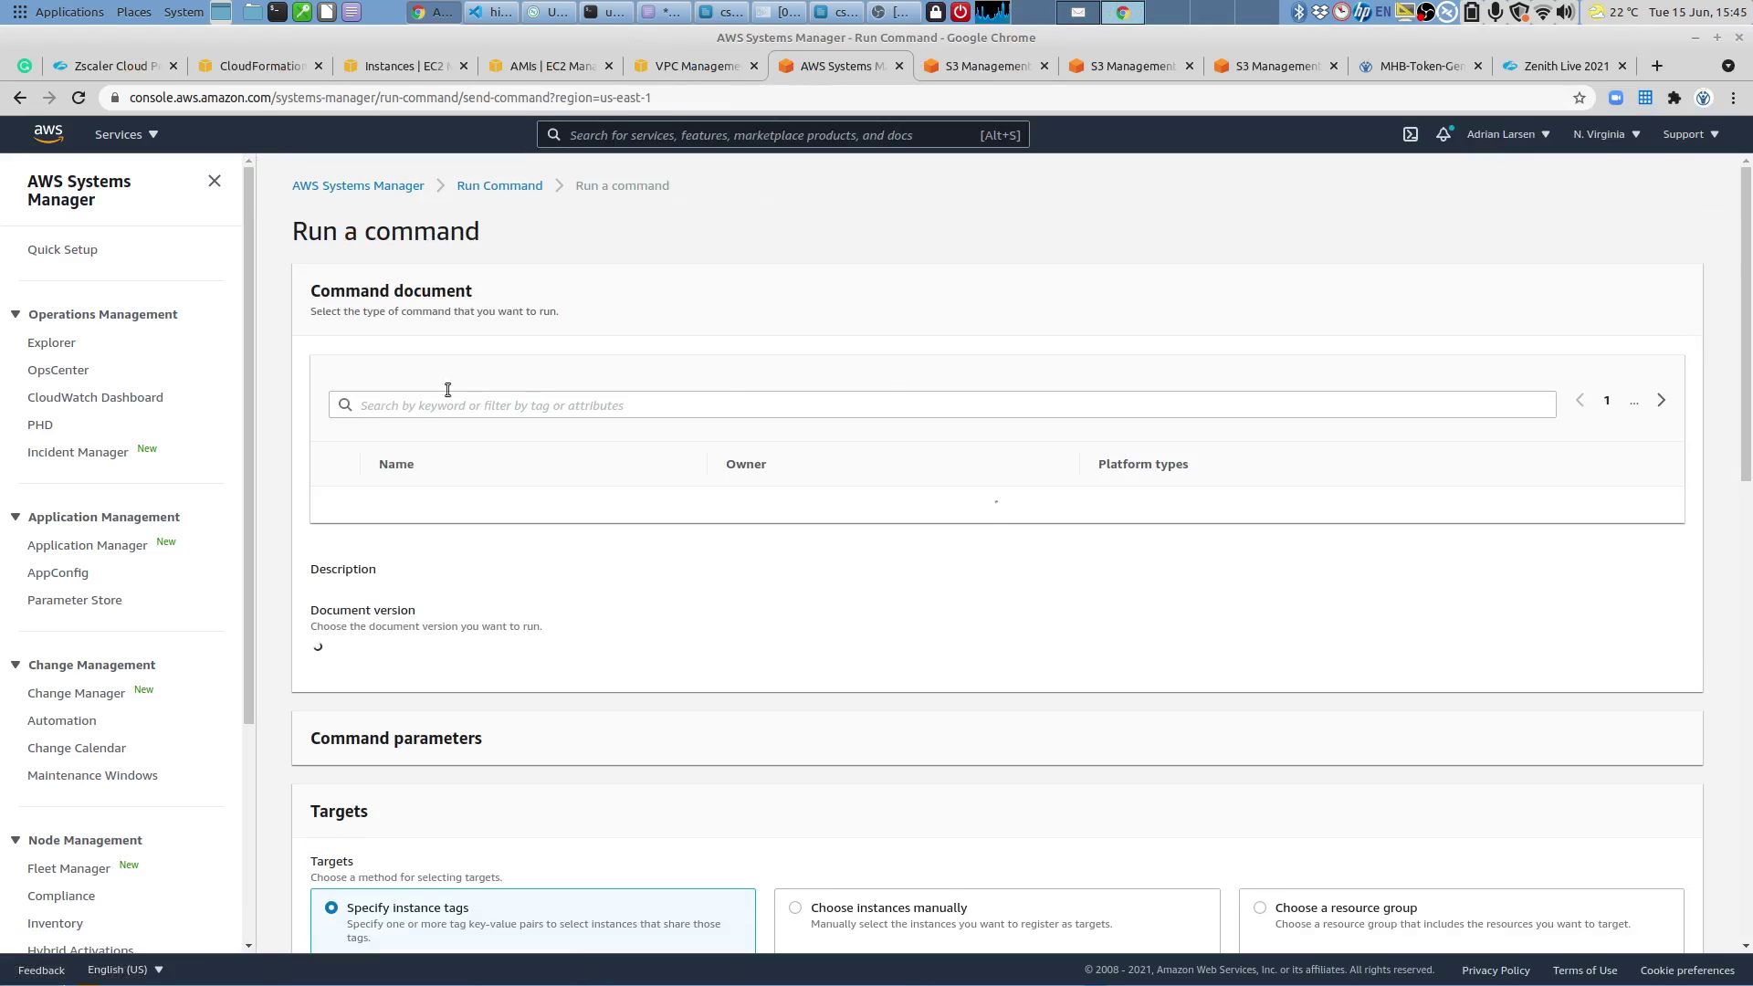
click(423, 408)
click(392, 462)
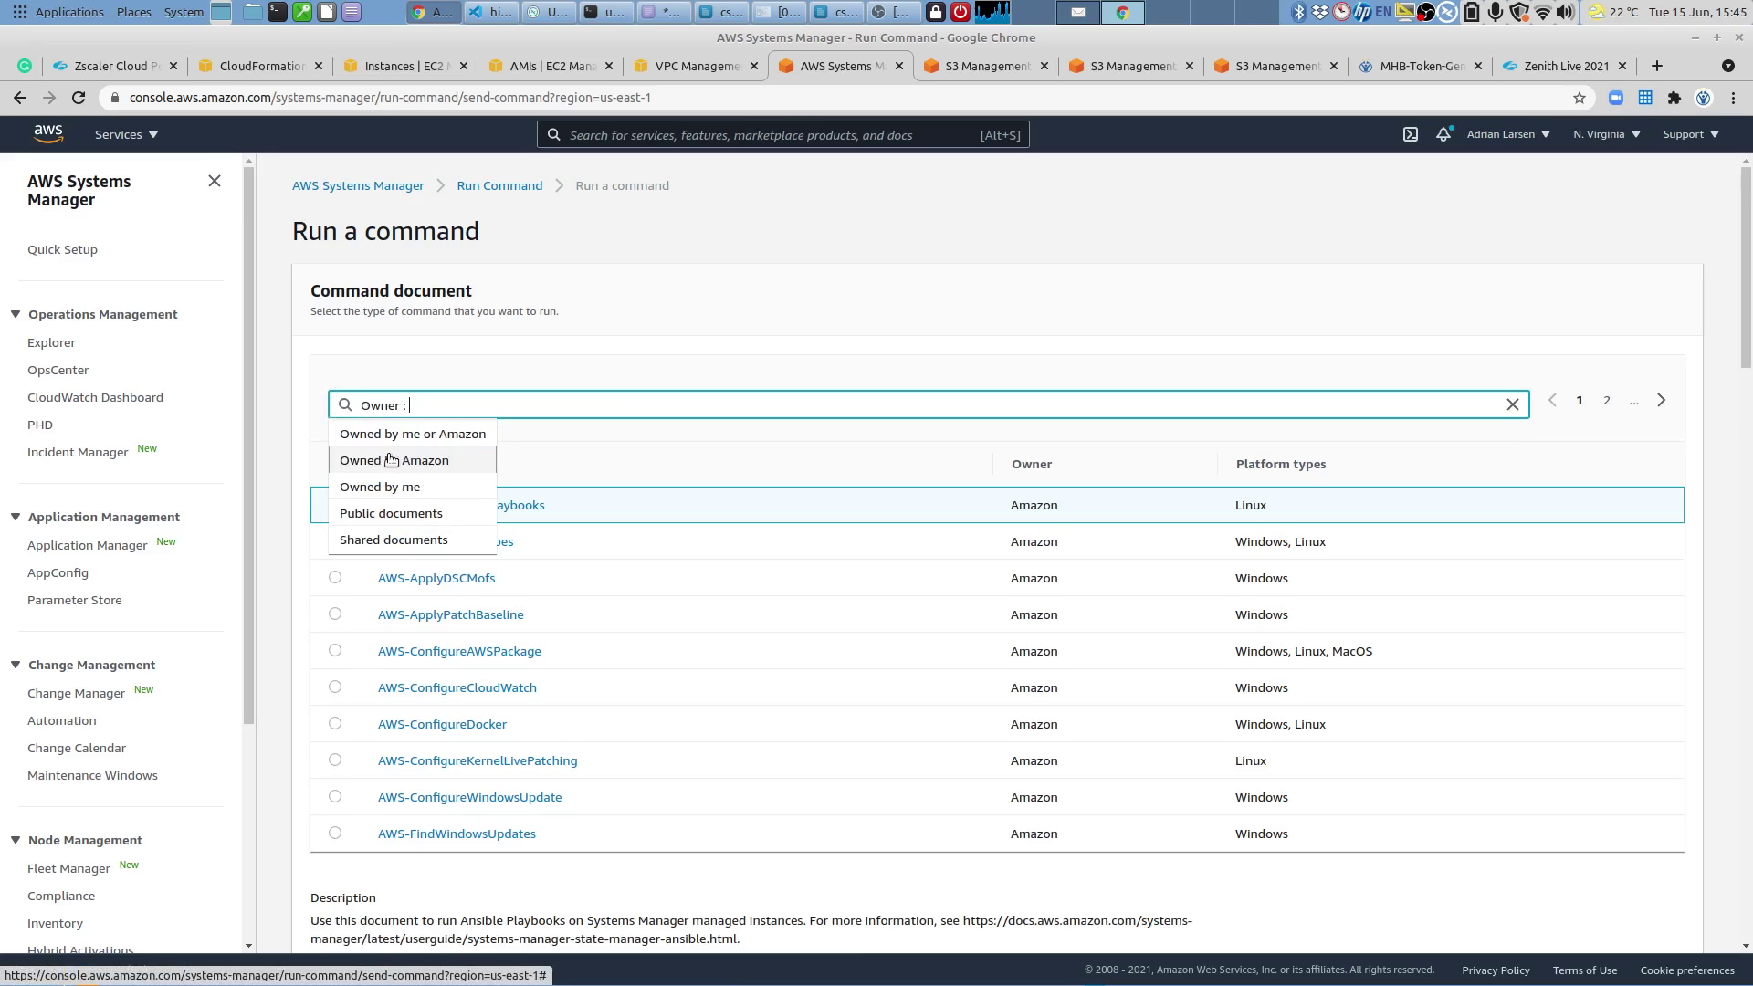
click(402, 484)
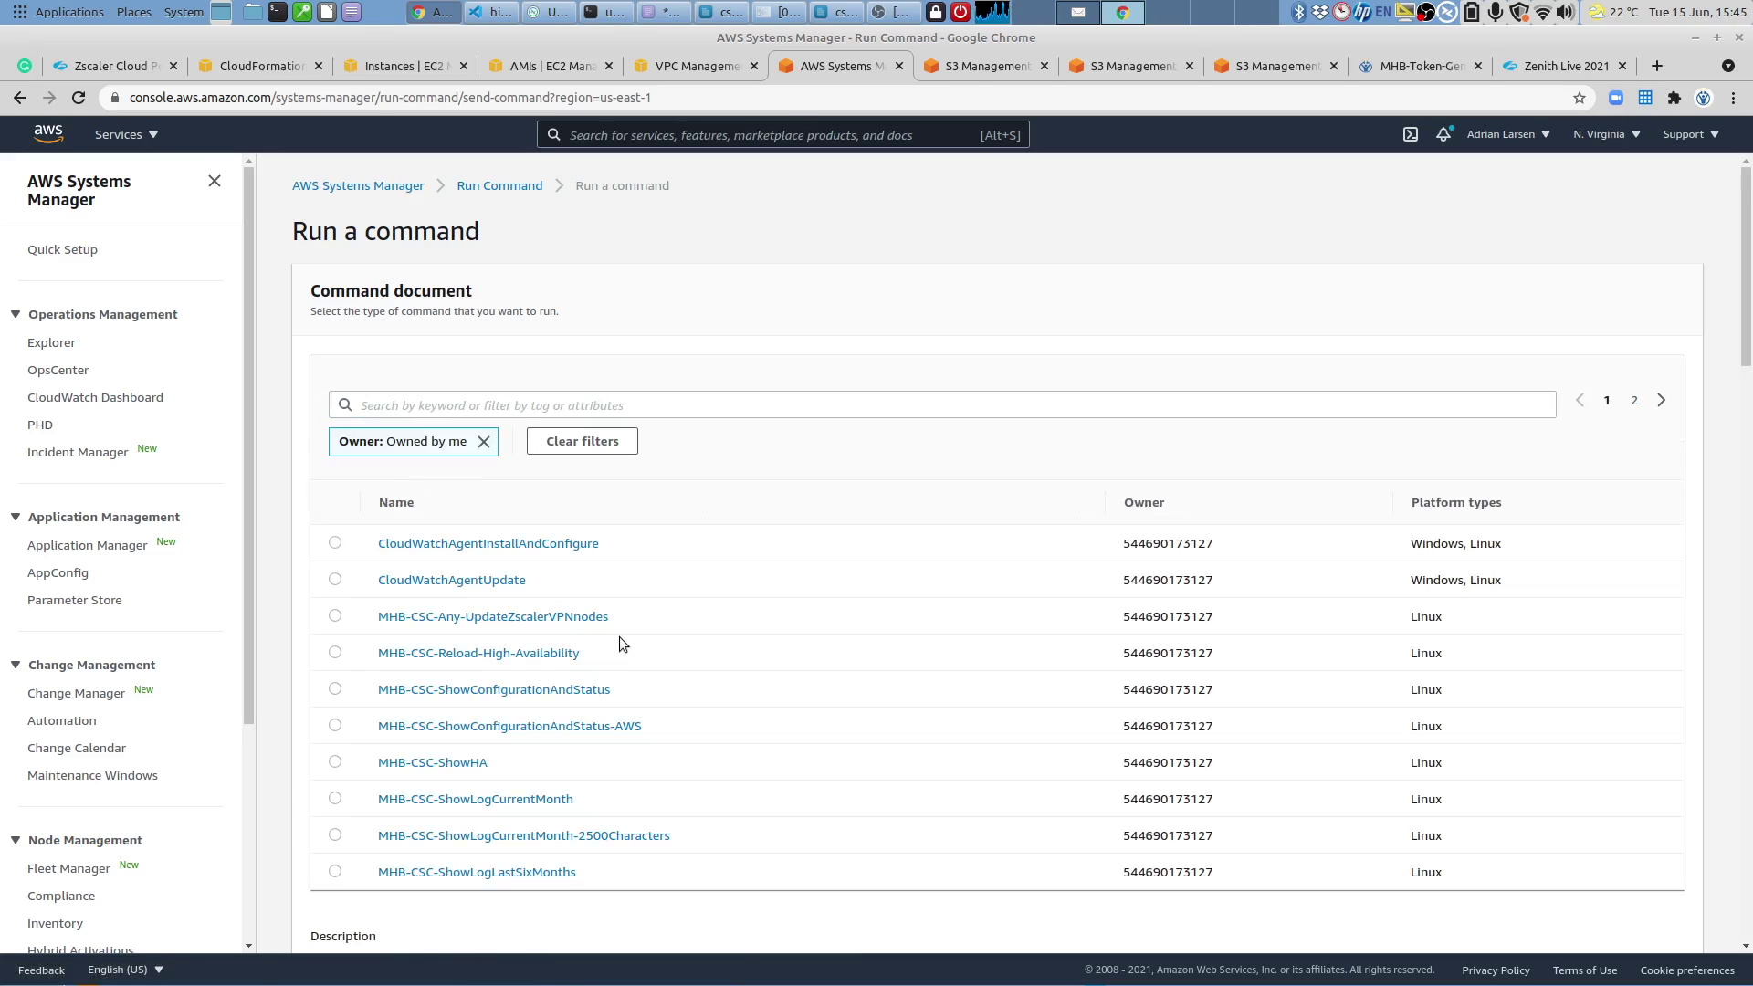
click(336, 726)
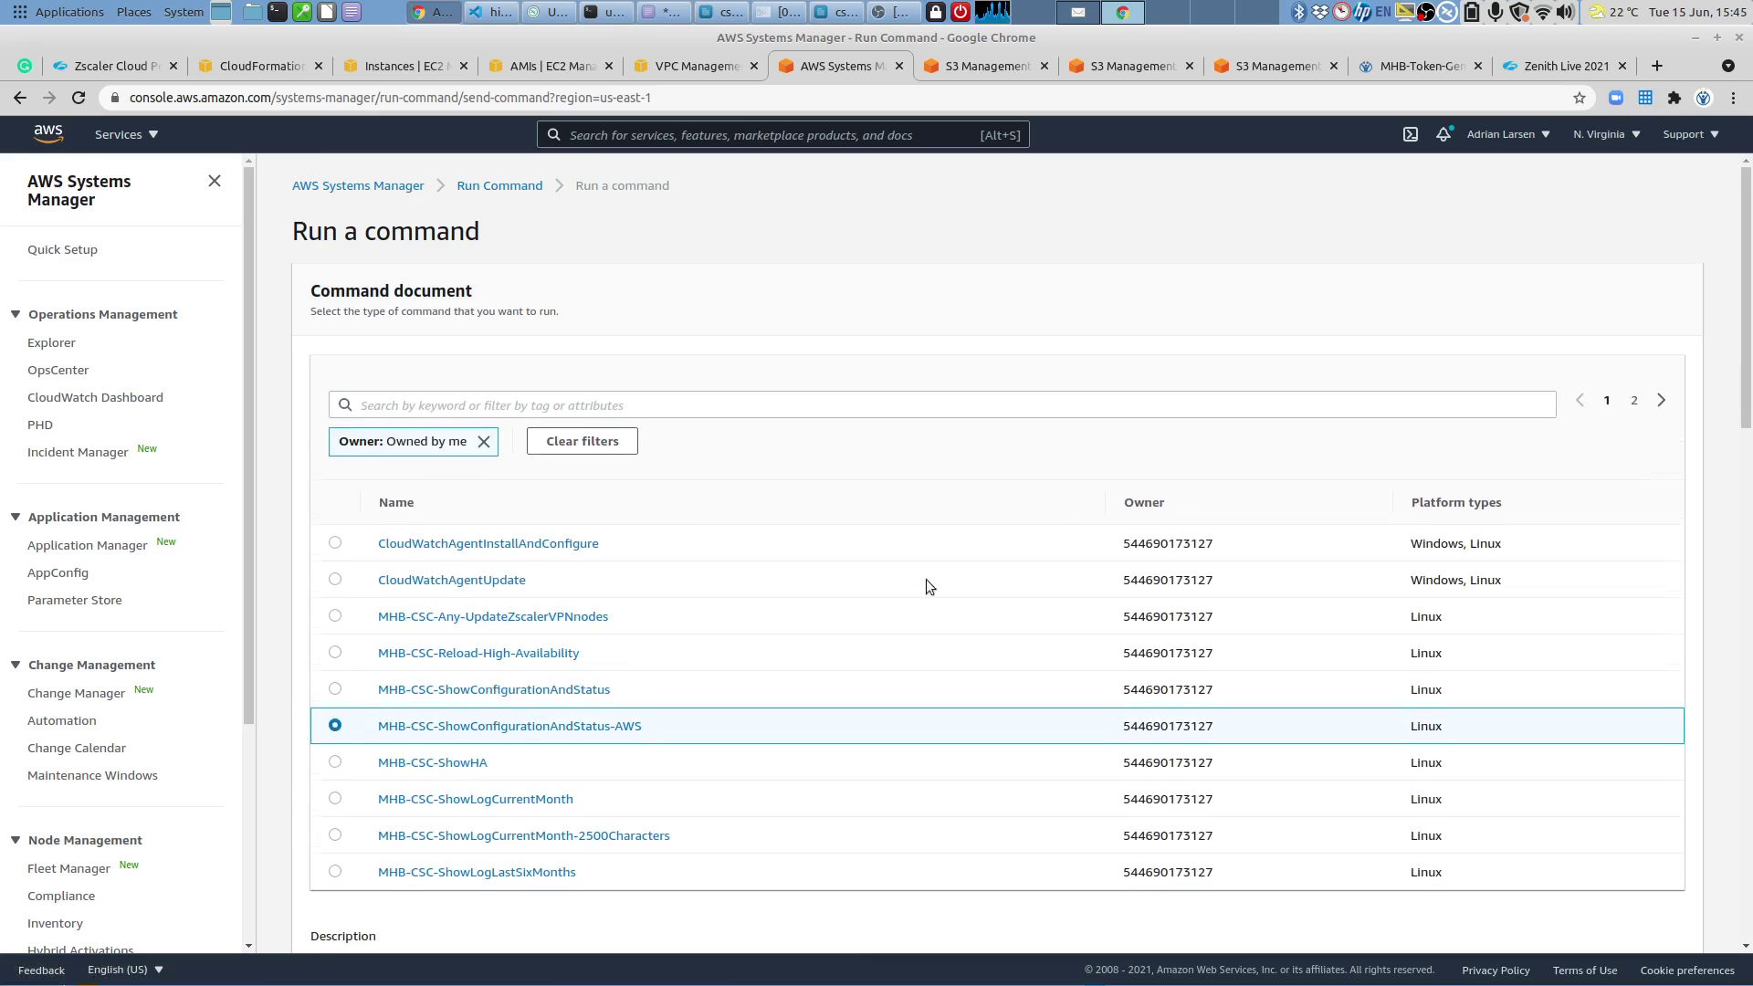
Choose instances manually, select both aws-3-0-bbc-1a and aws-3-0-bbc-2a as targets and run the command.
scroll(851, 512, down, 10)
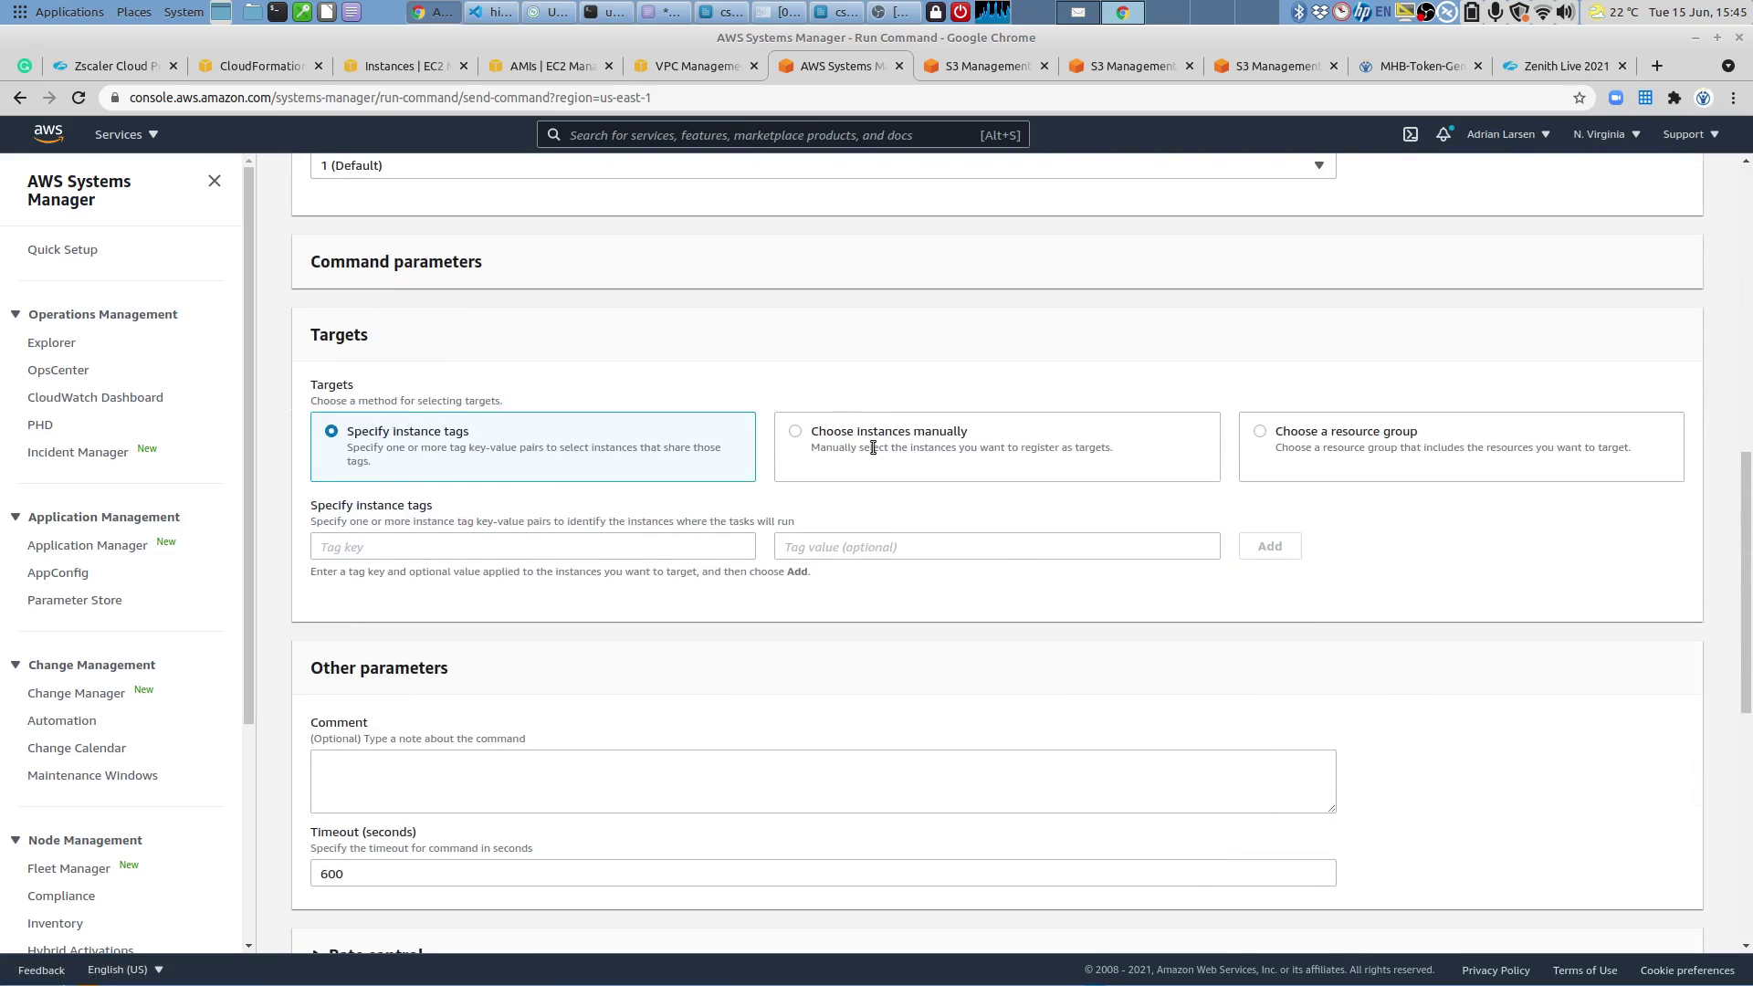
click(879, 469)
scroll(587, 508, down, 3)
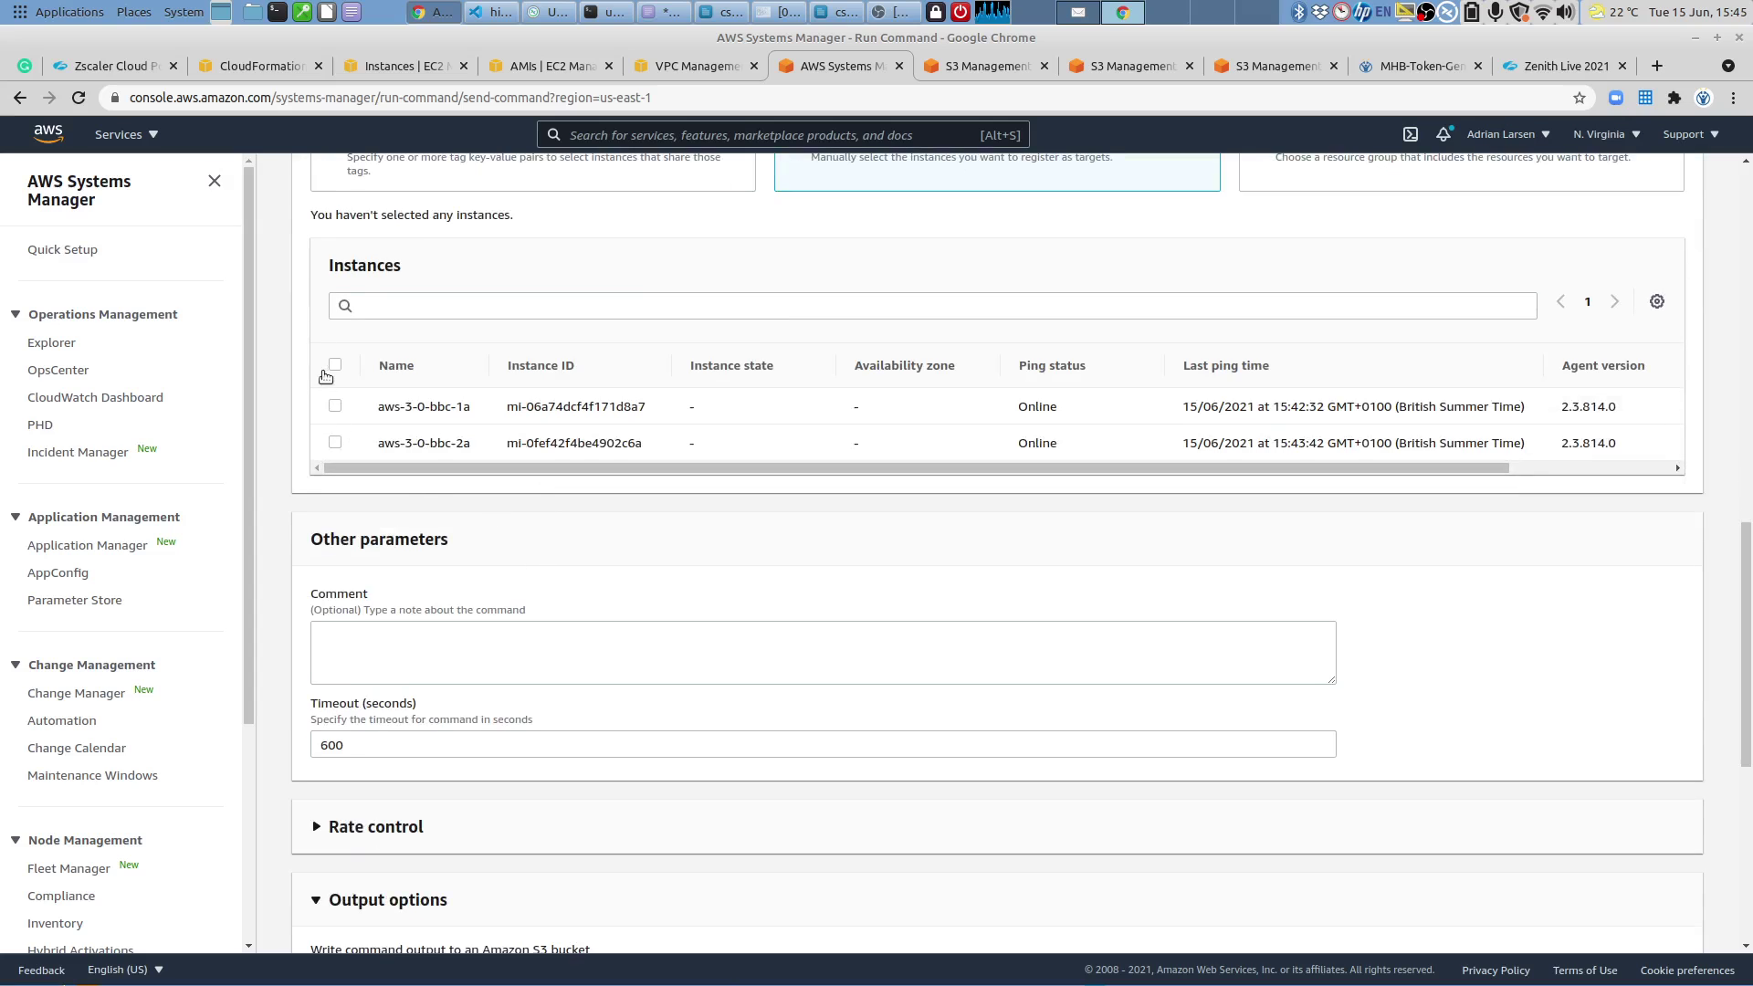
click(335, 366)
scroll(1016, 687, down, 4)
scroll(1017, 683, down, 3)
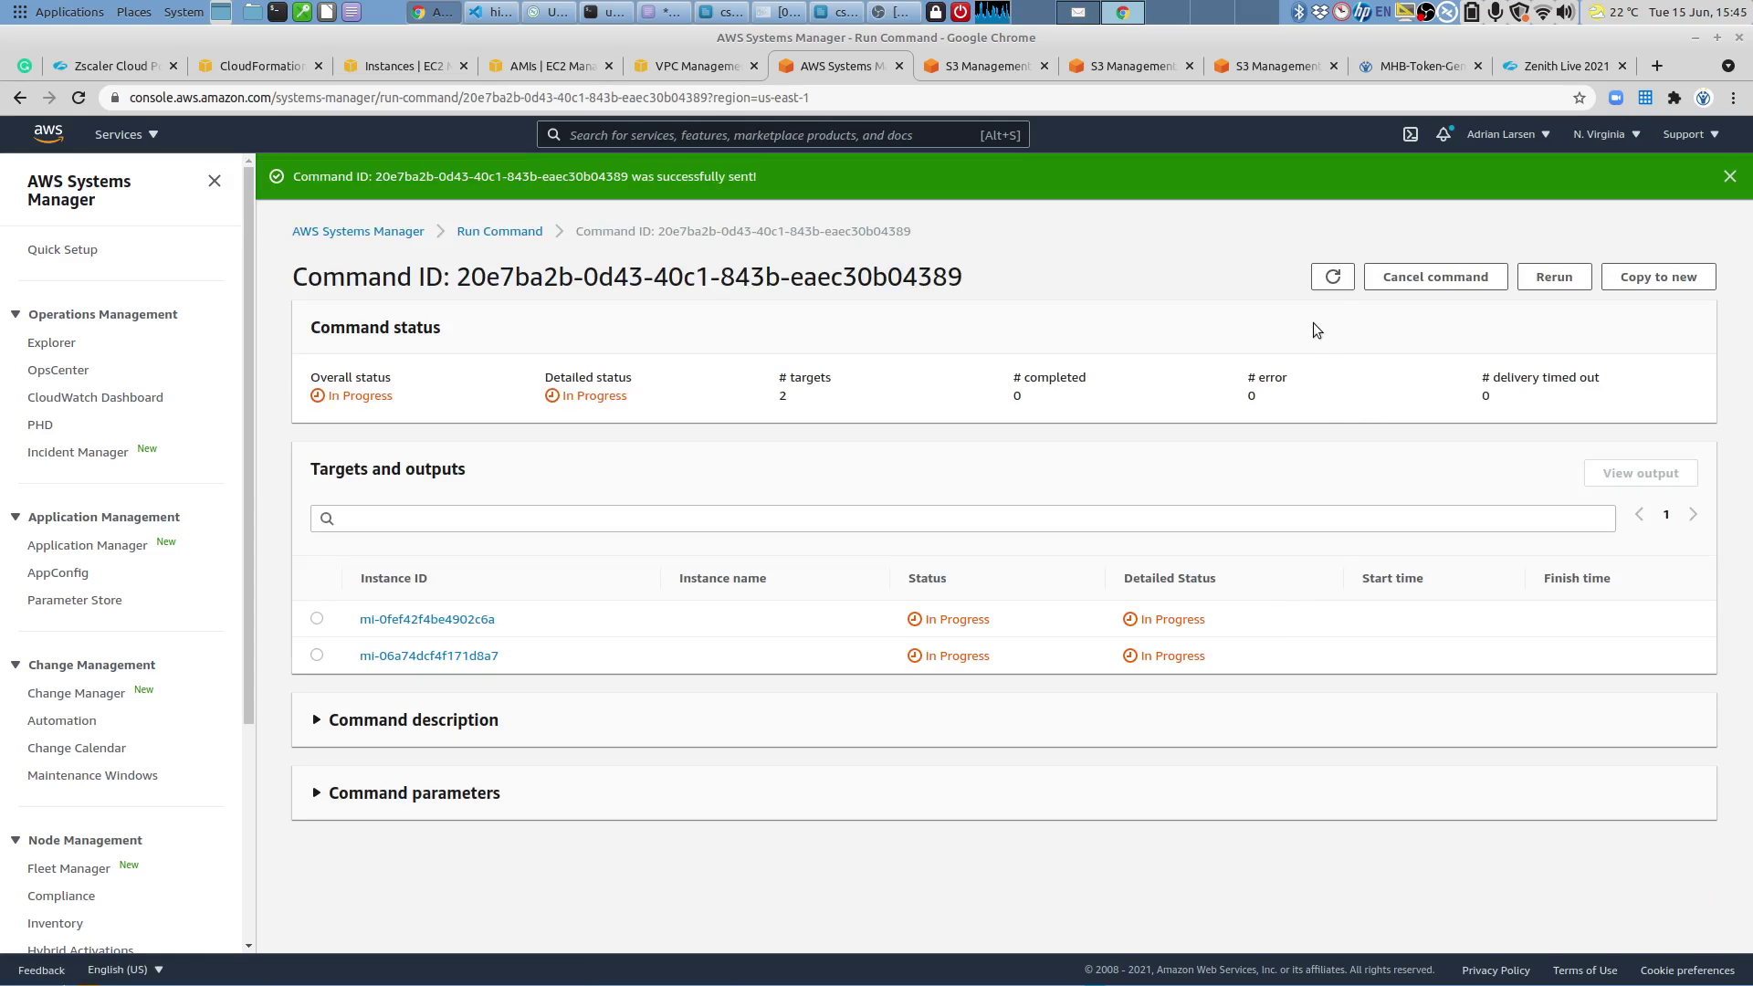
Refresh the command status and open the output pages of both target instances in separate browser tabs.
click(1327, 285)
click(1332, 279)
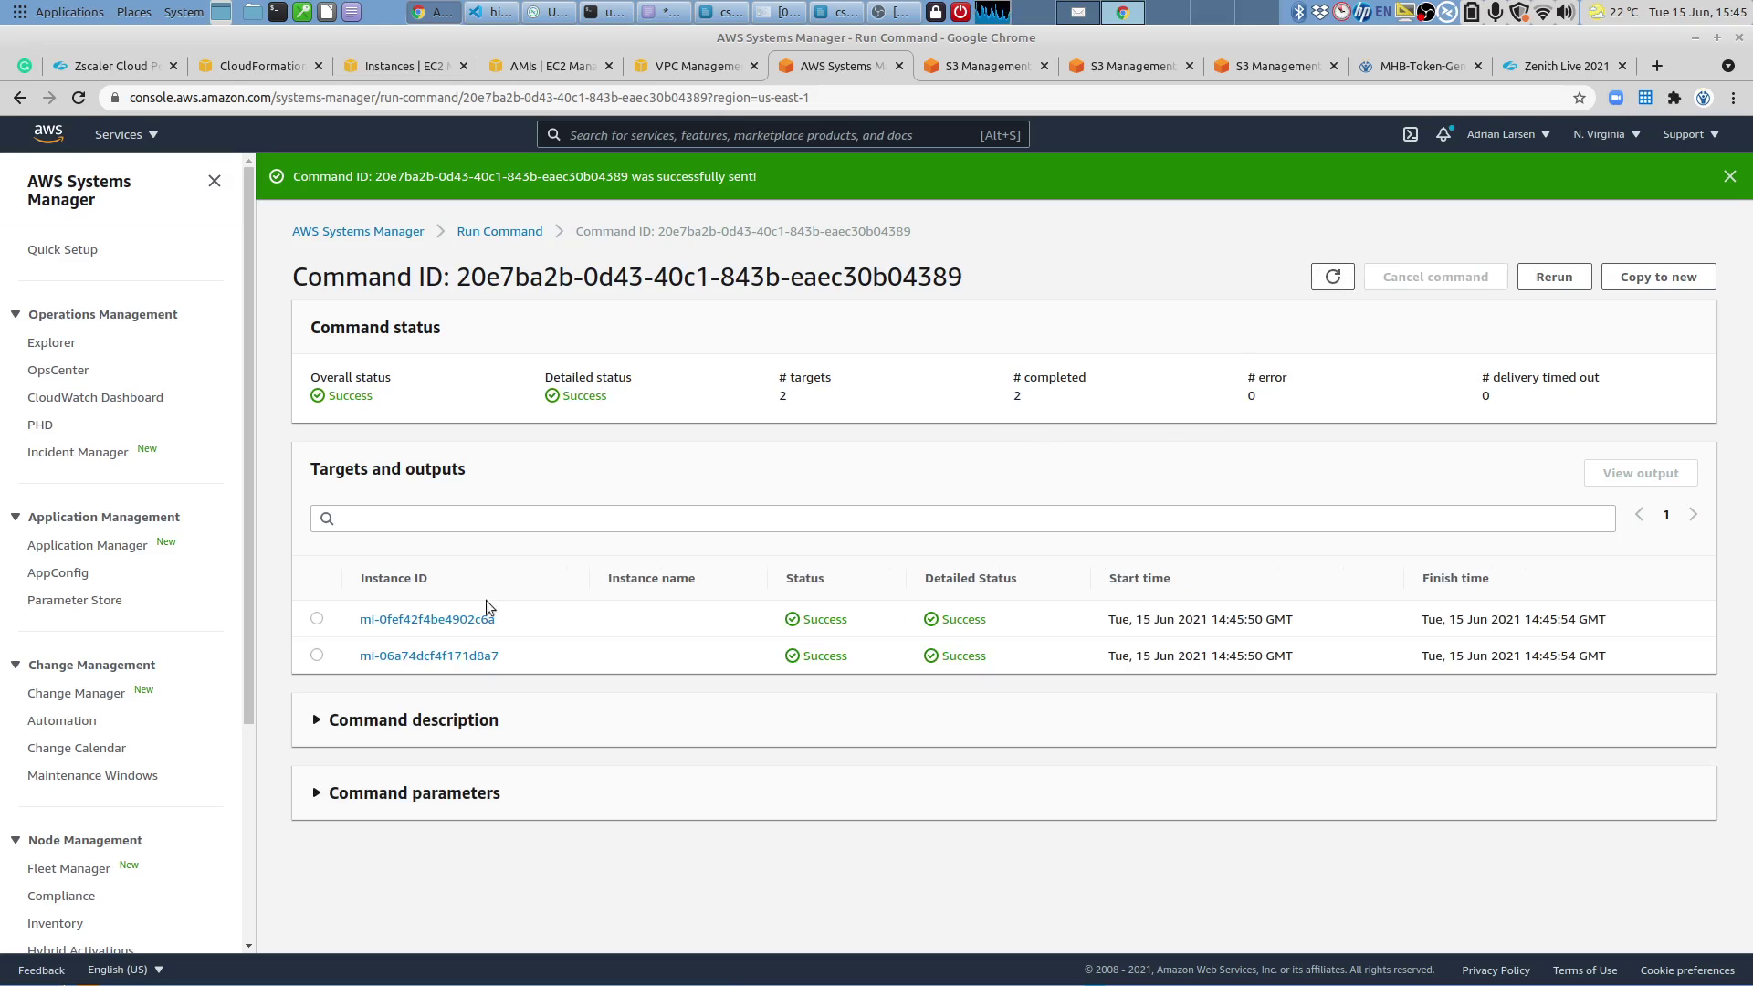
right_click(469, 619)
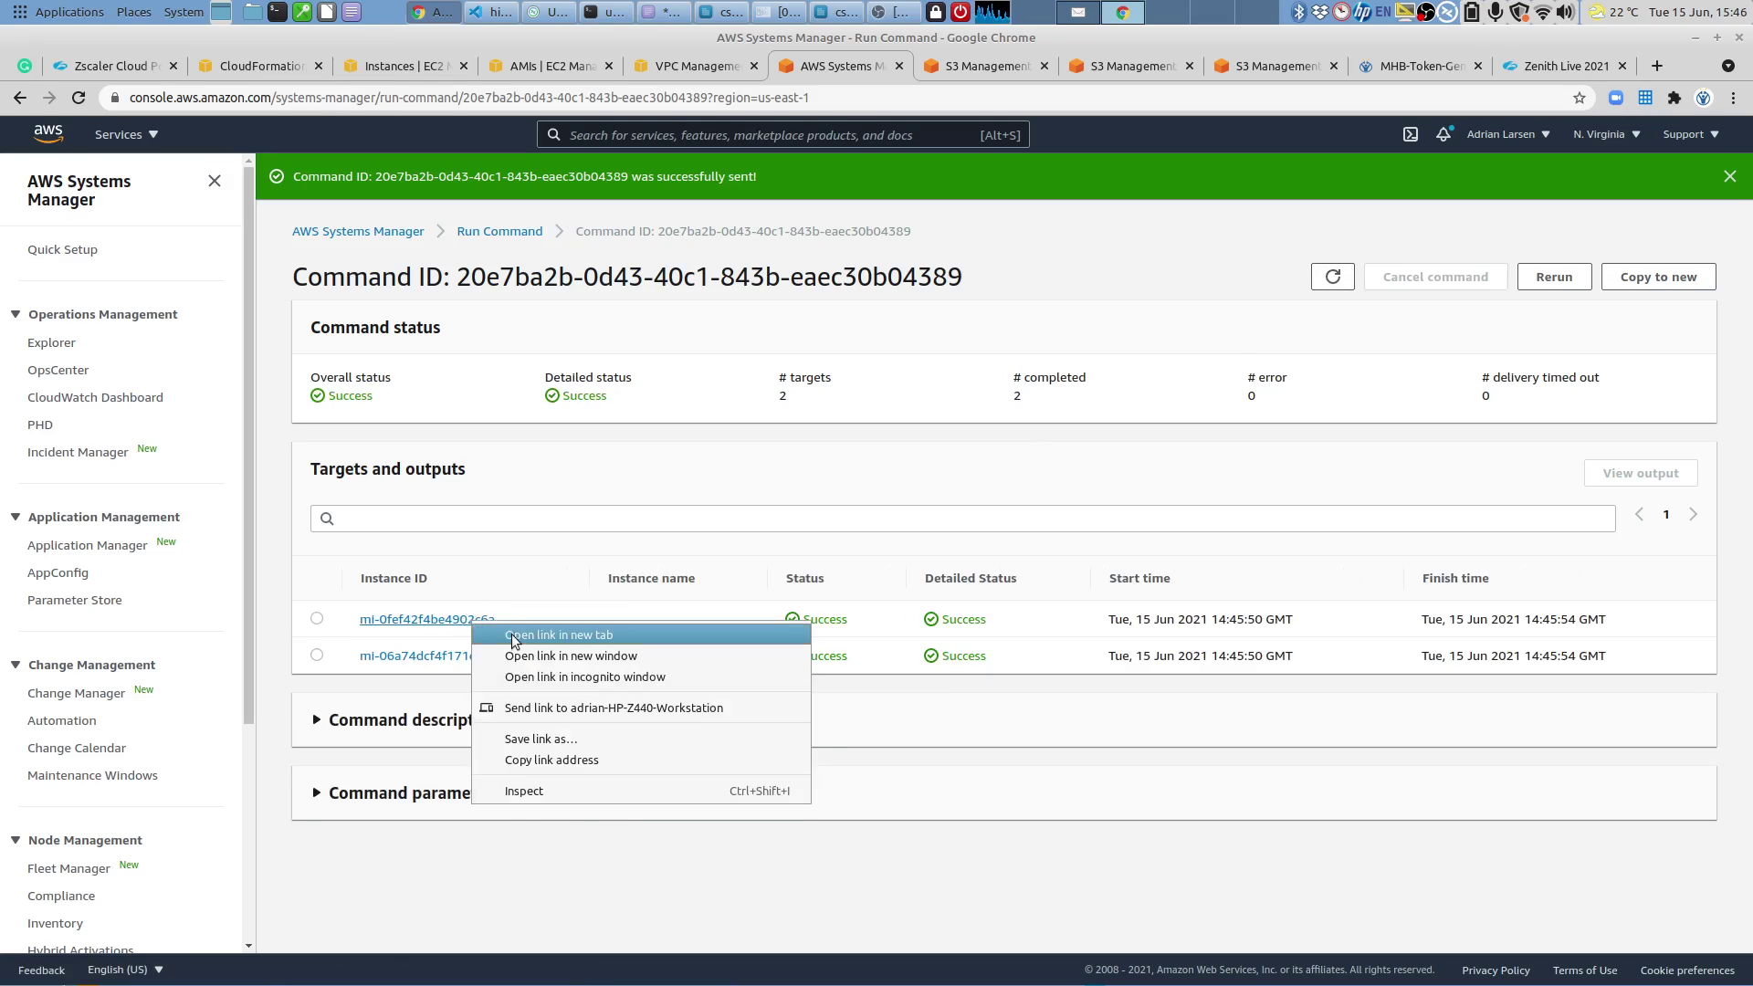
click(511, 632)
right_click(479, 656)
click(511, 669)
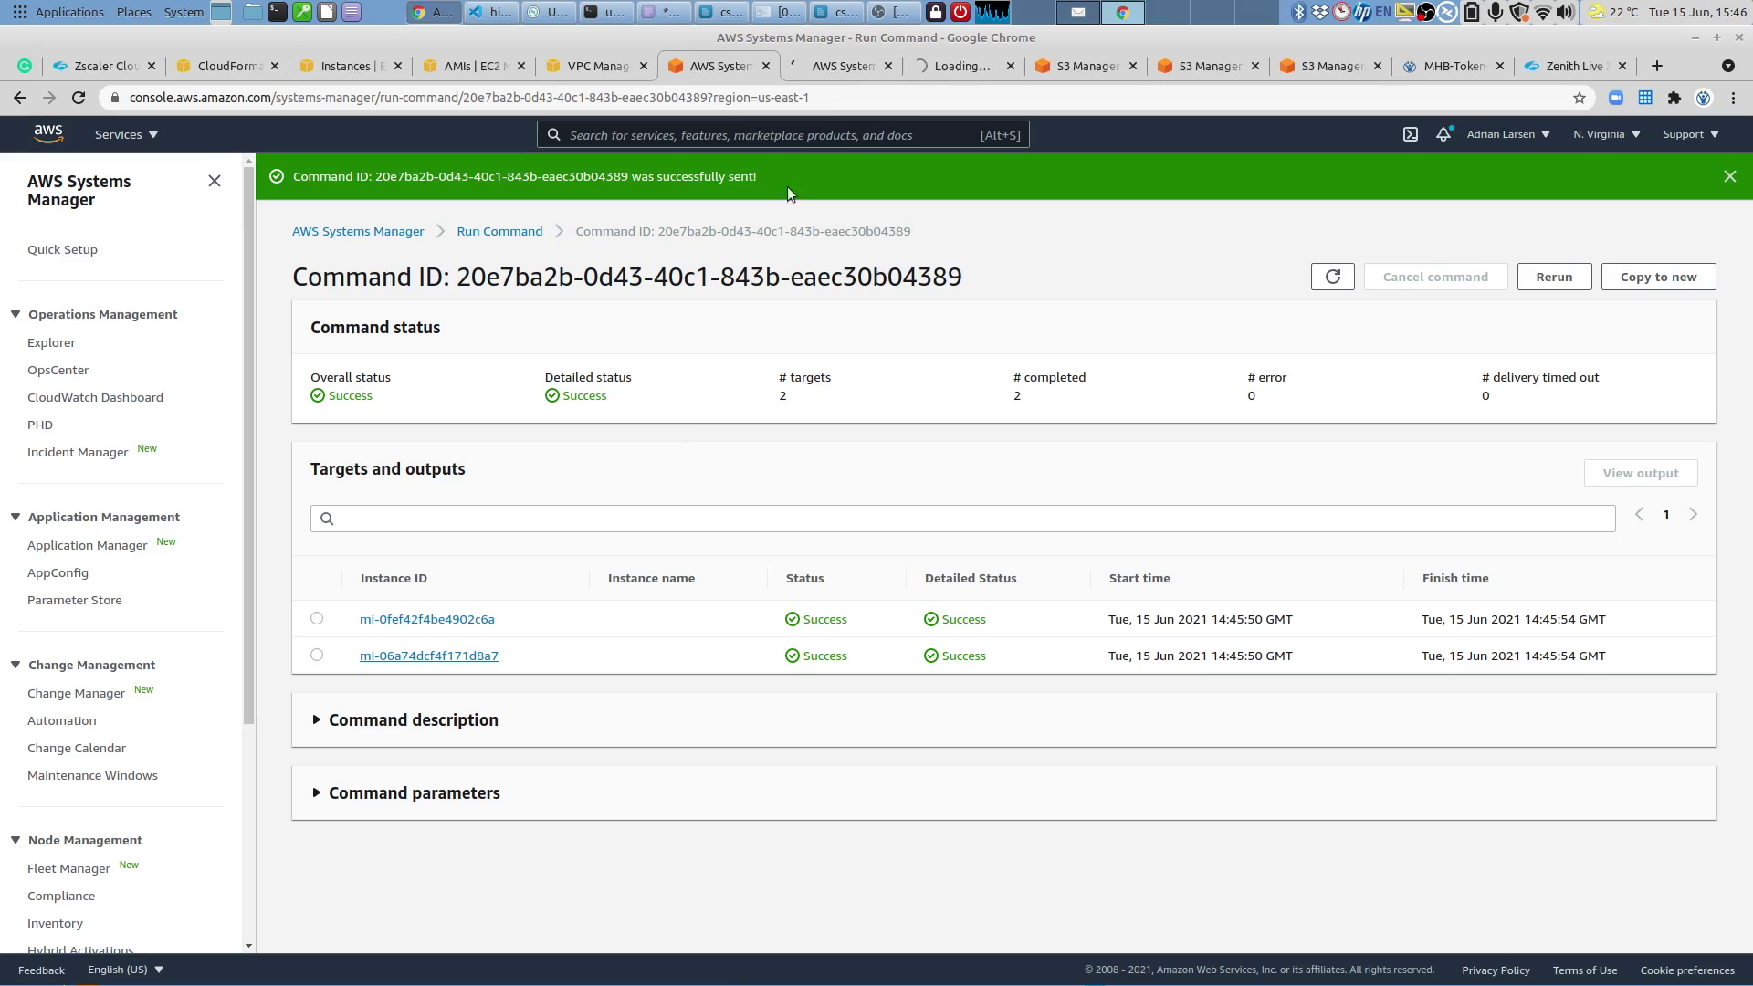
Expand the command output of aws-3-0-bbc-2a and examine its general, interface, public IP and Zscaler tunnel details.
click(845, 74)
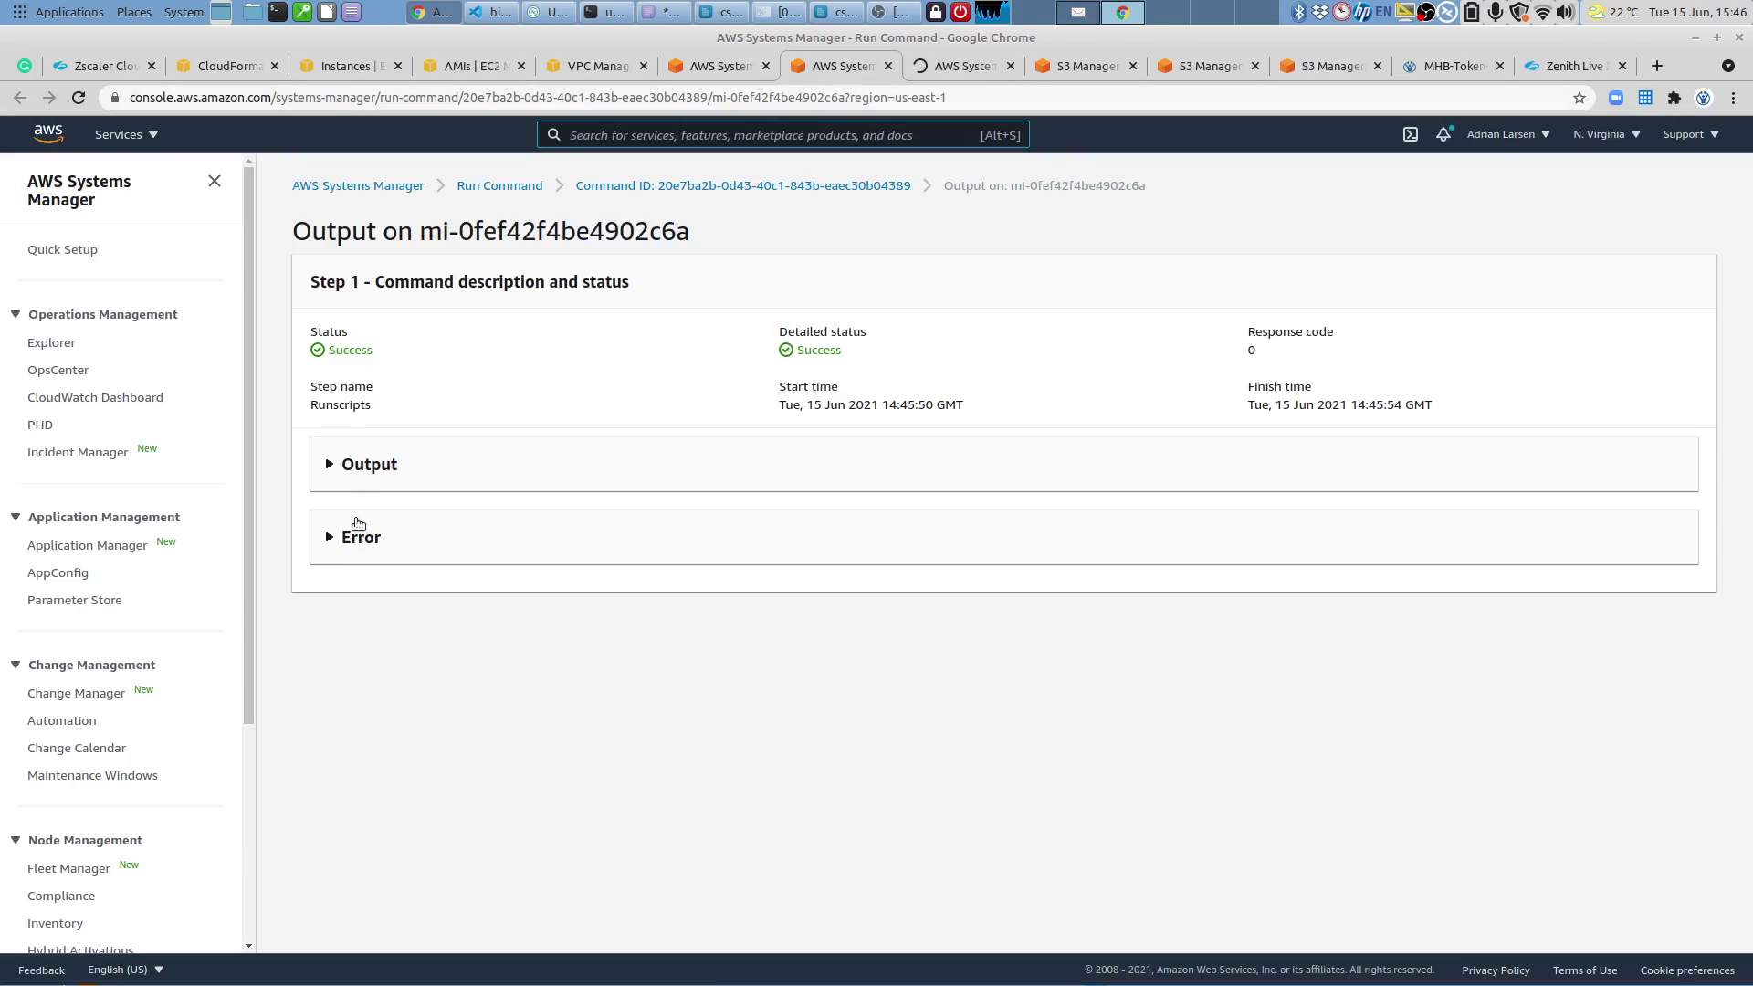
click(341, 466)
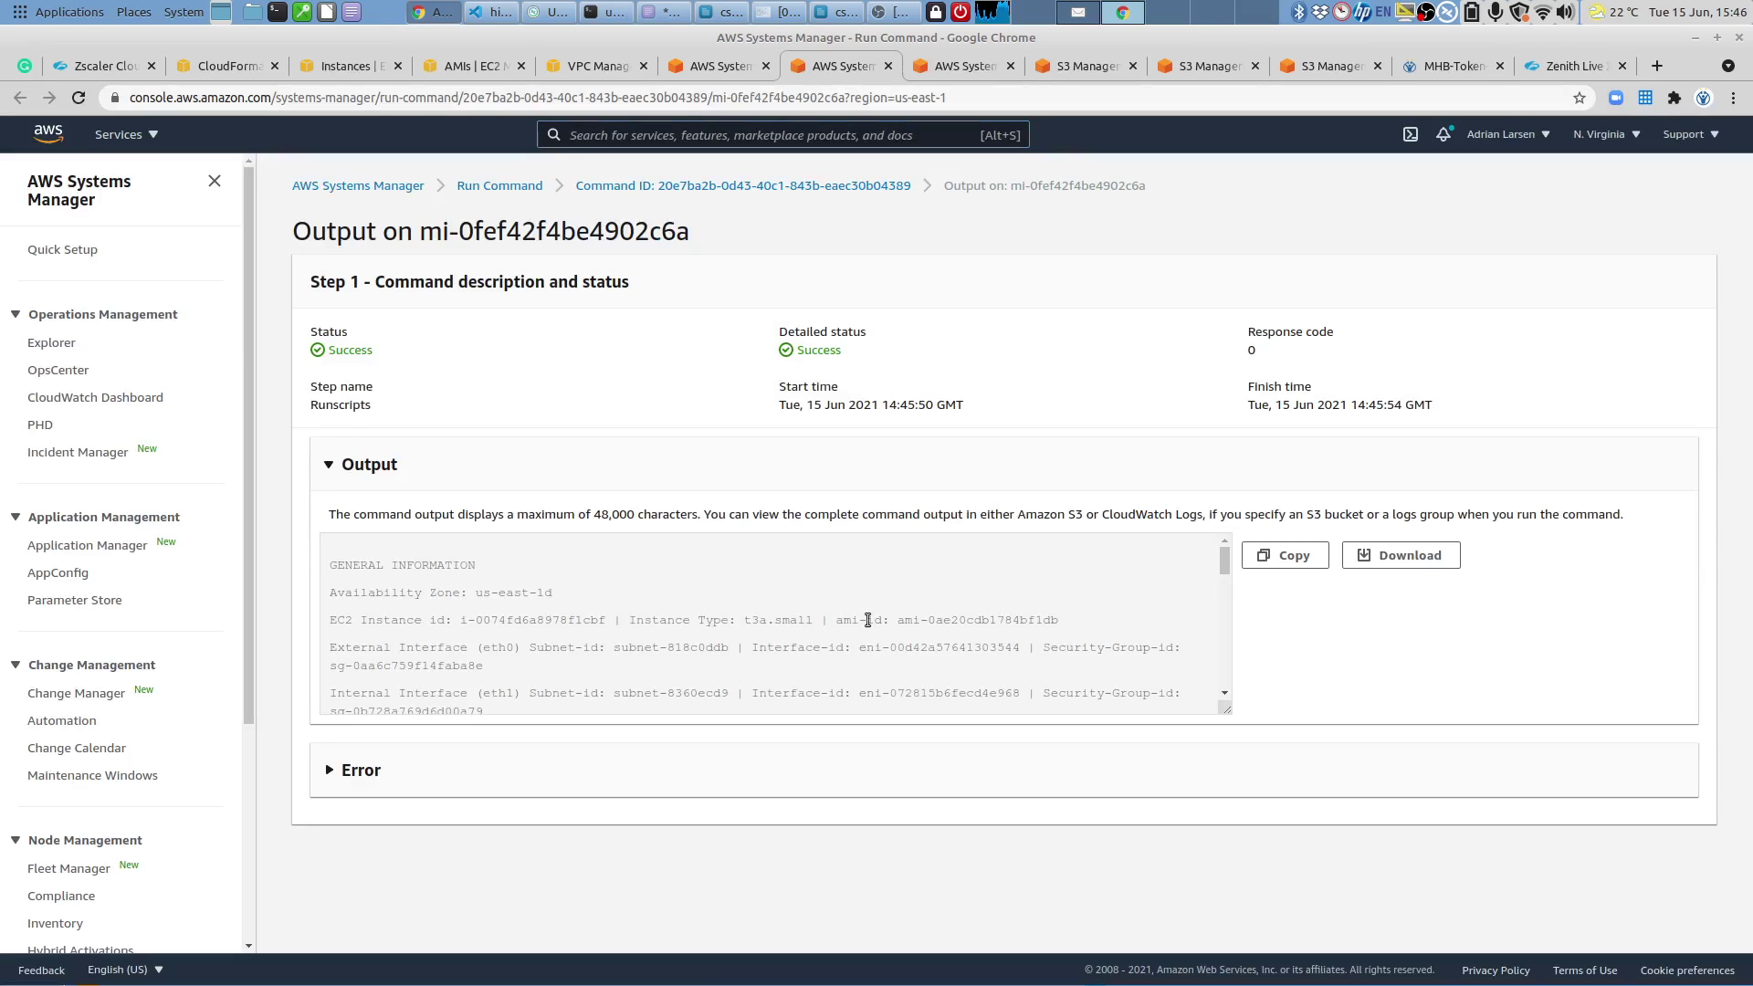
scroll(867, 620, down, 1)
scroll(866, 617, down, 3)
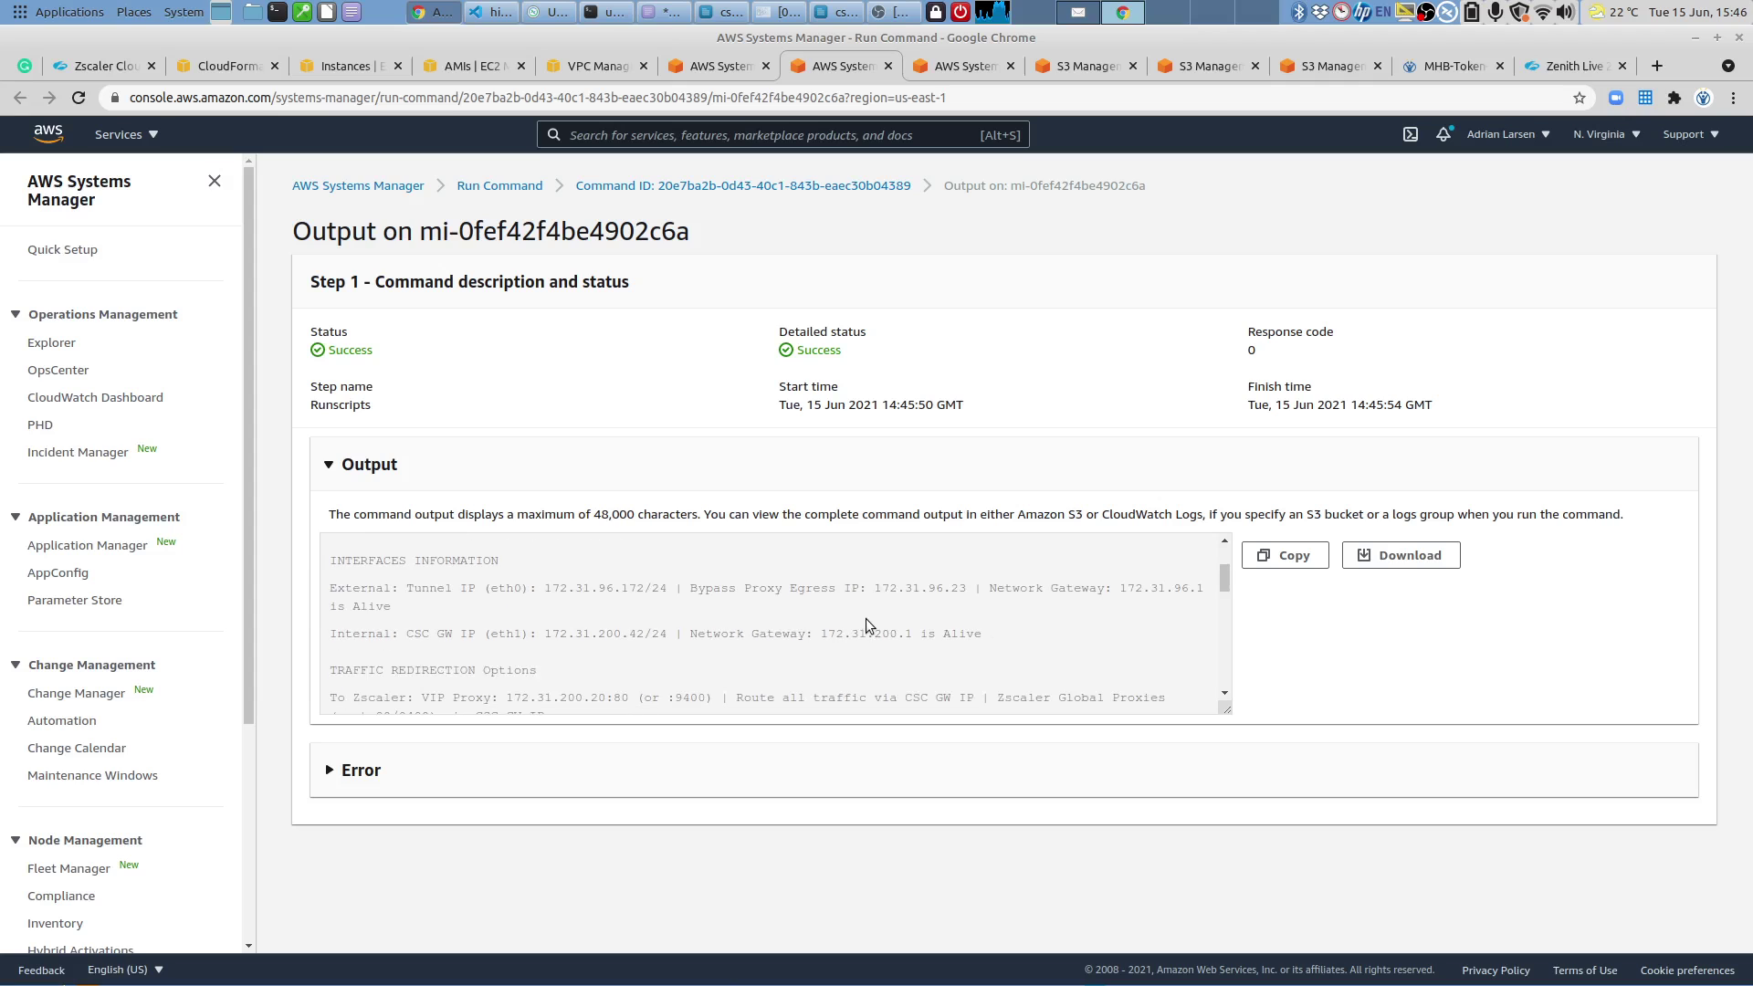
scroll(865, 618, down, 5)
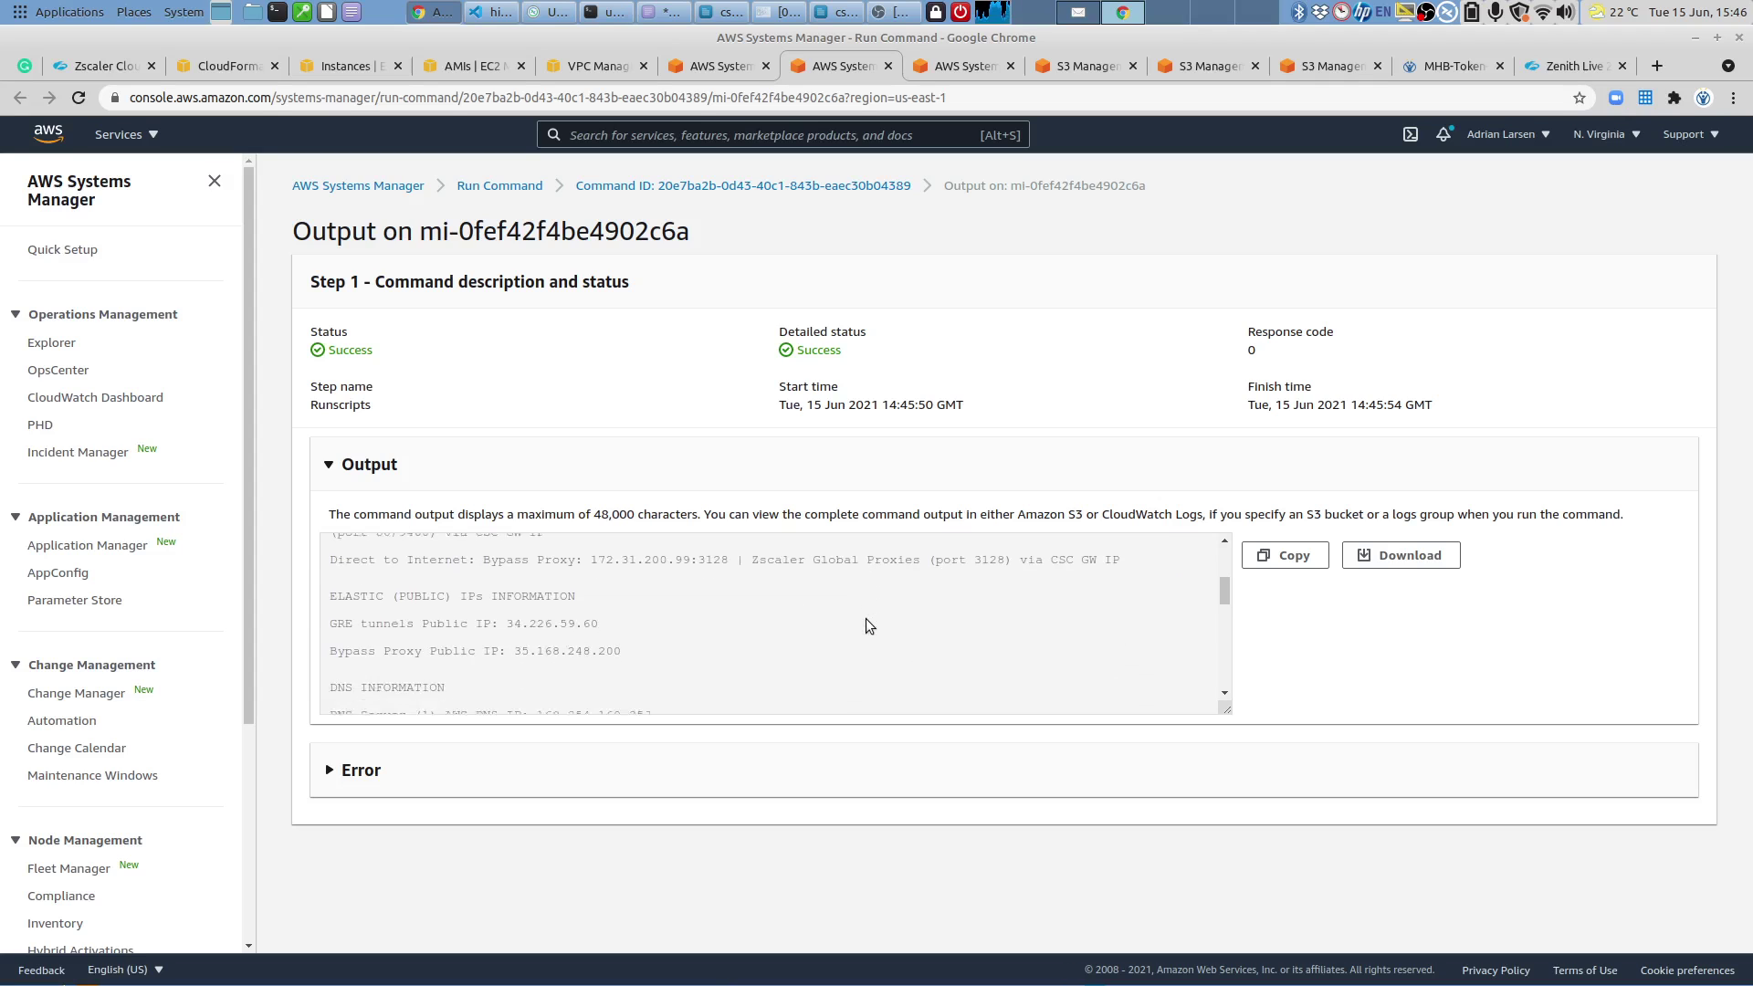
scroll(865, 617, down, 3)
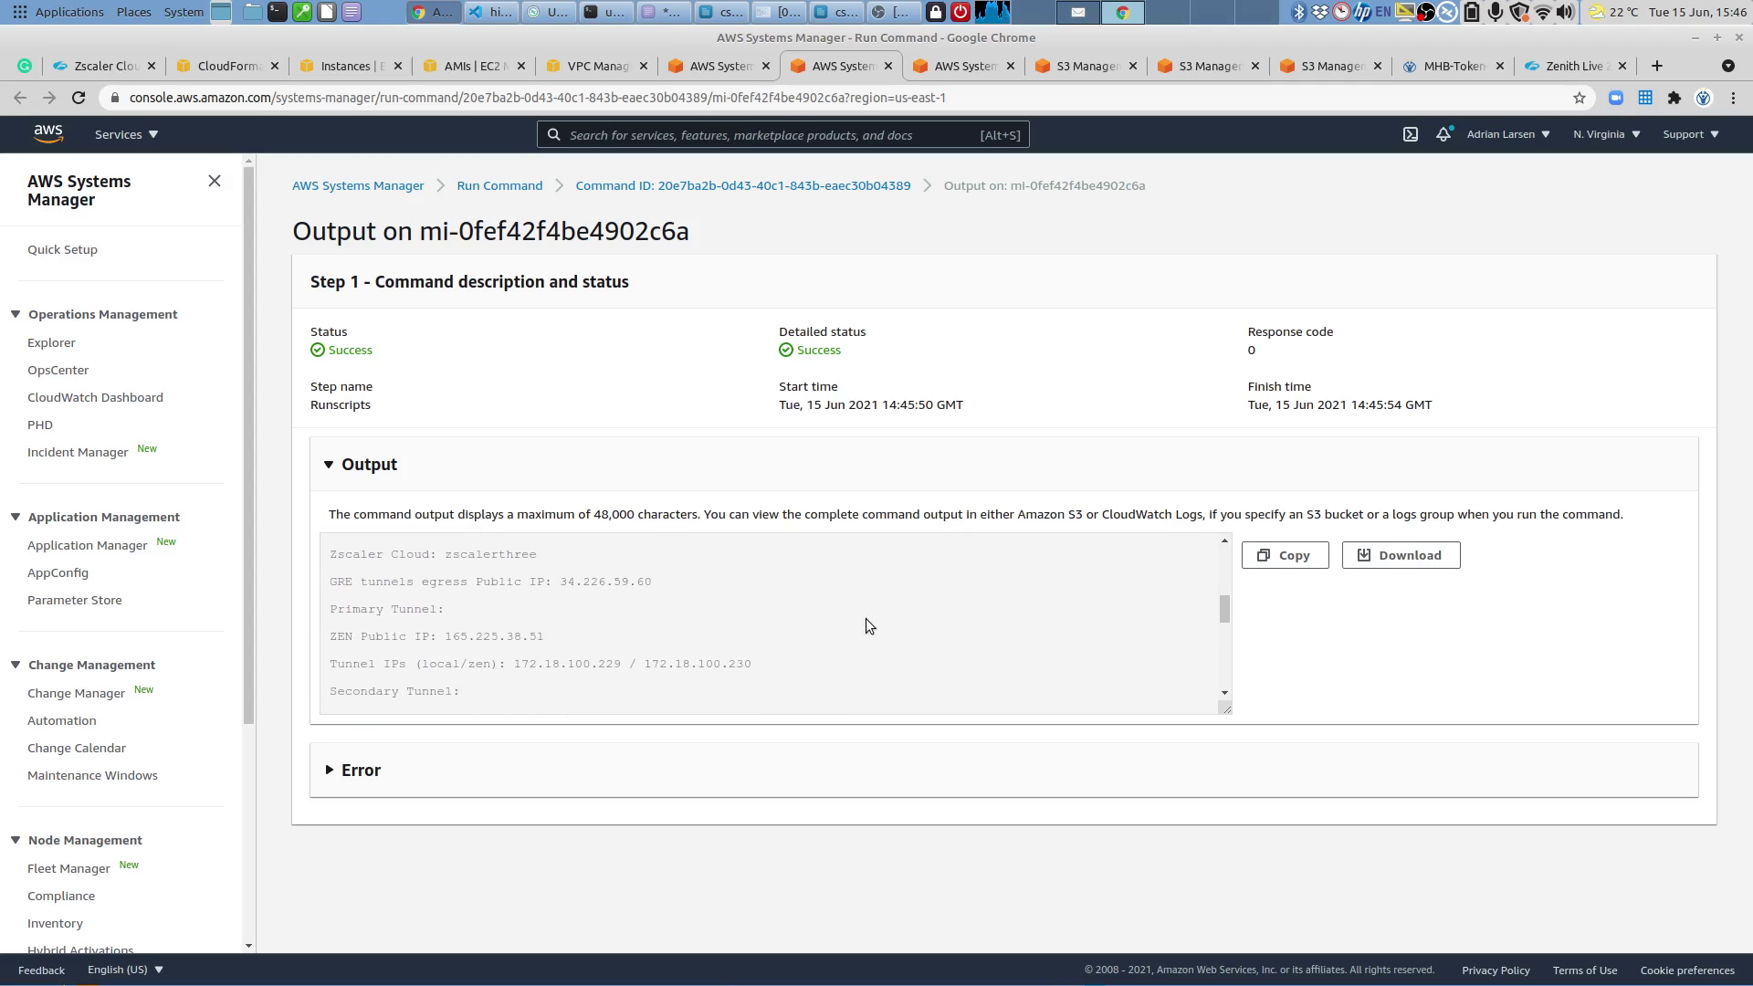
scroll(865, 618, down, 5)
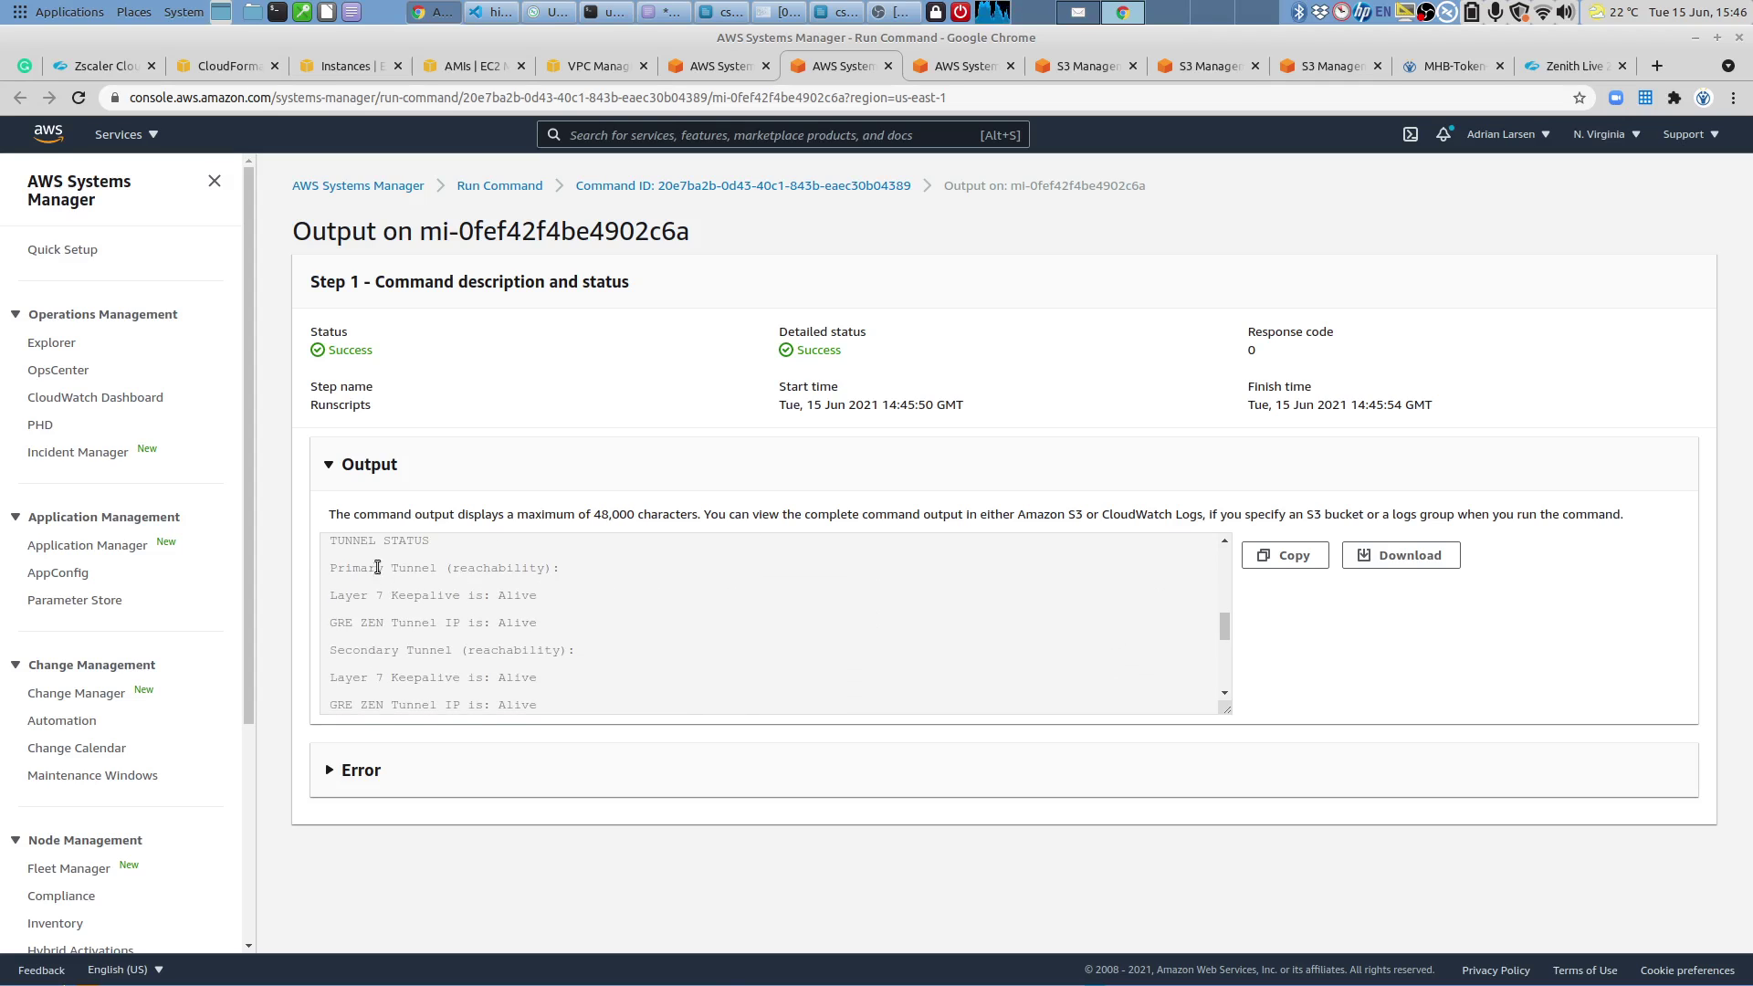
Examine the tunnel status, Zscaler page status, routed bypass, SSM agent and high-availability sections of the aws-3-0-bbc-2a output.
drag(330, 541, 541, 664)
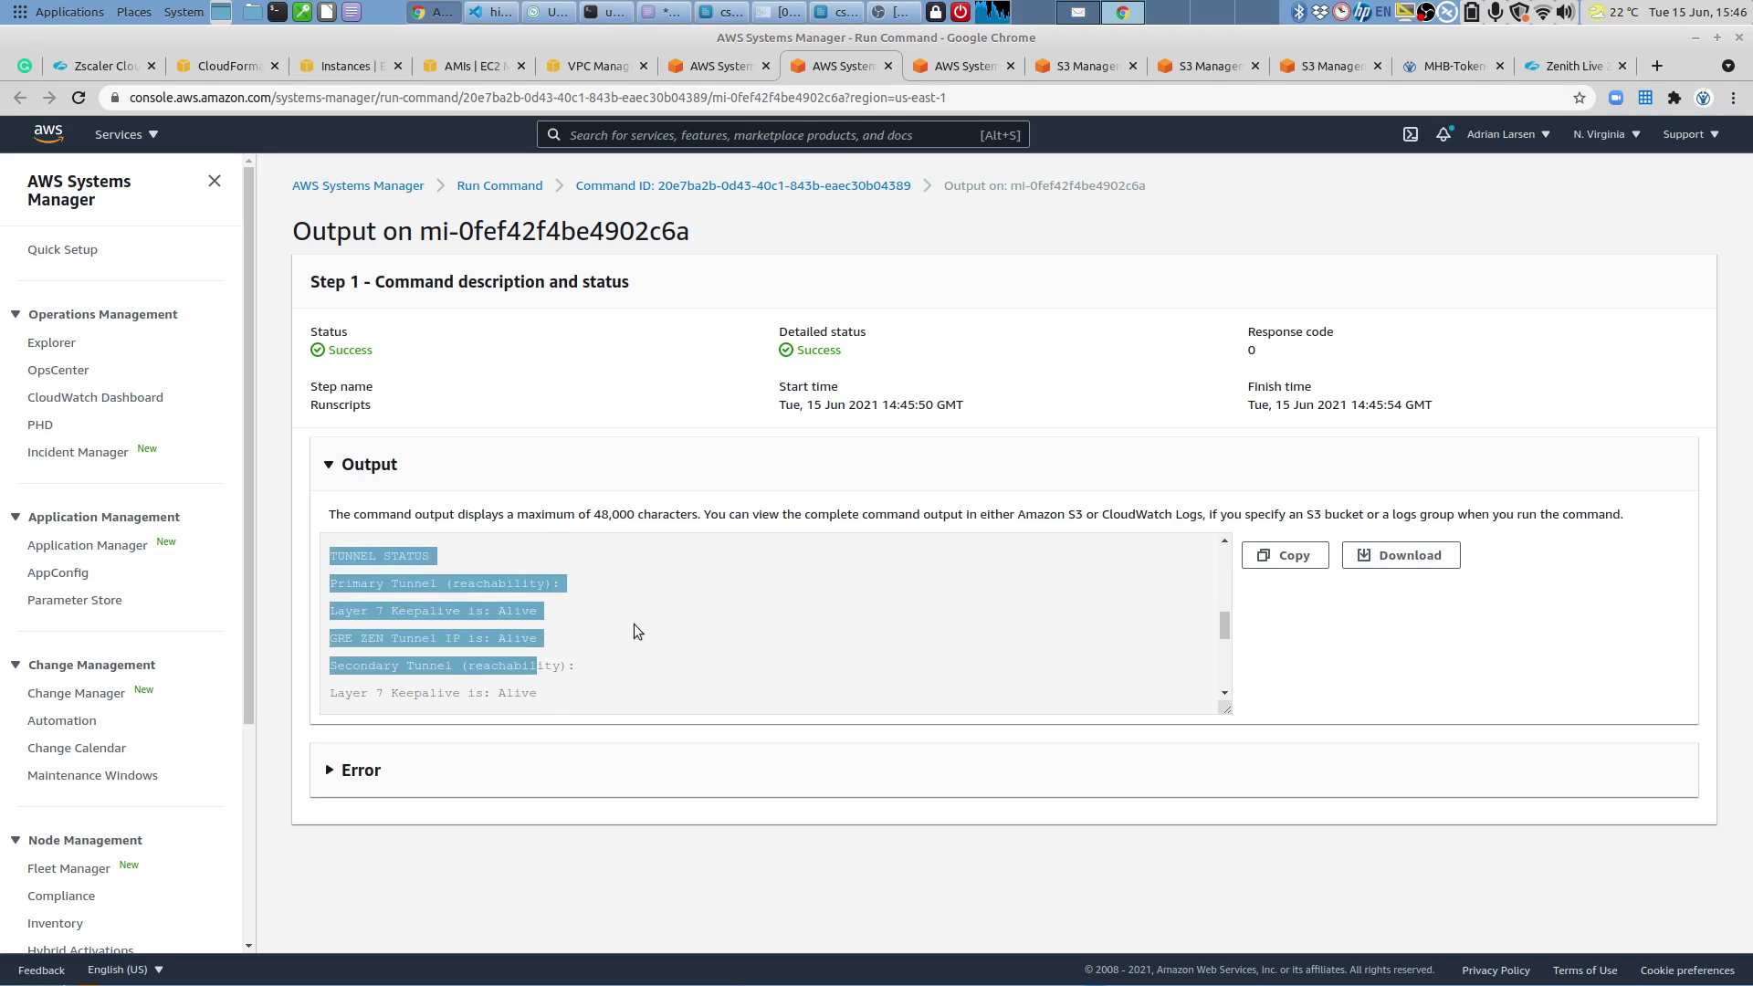
scroll(636, 630, down, 3)
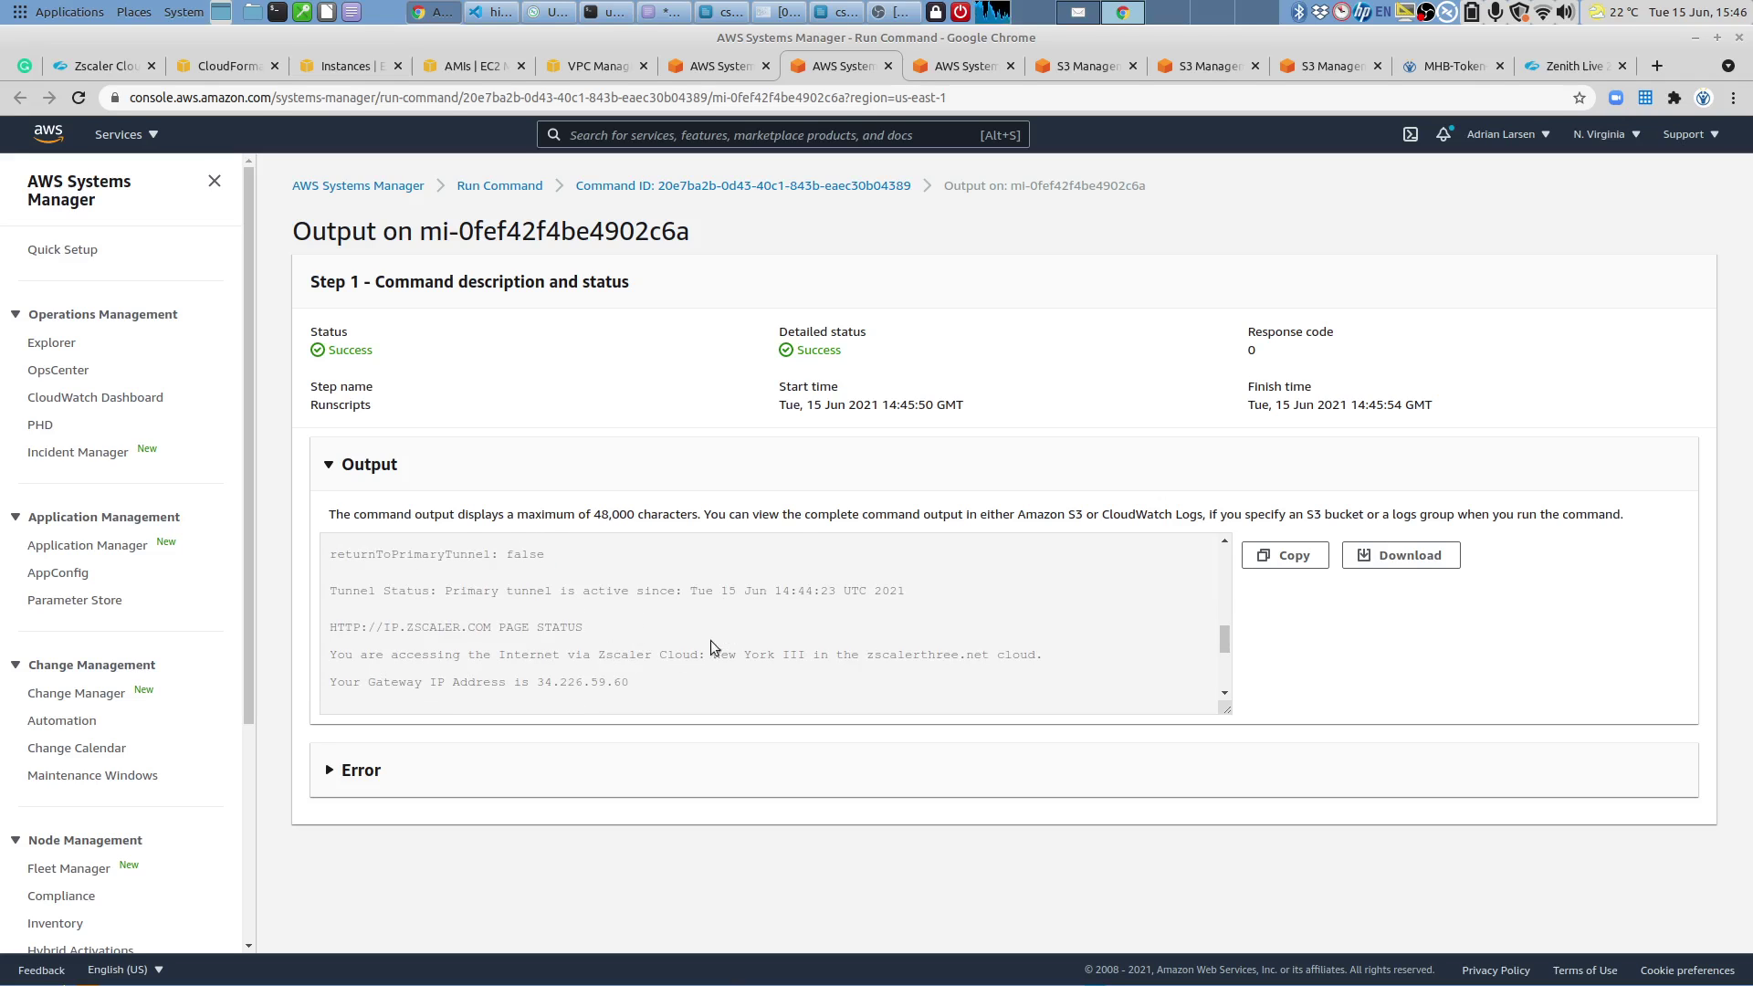
drag(716, 655, 907, 656)
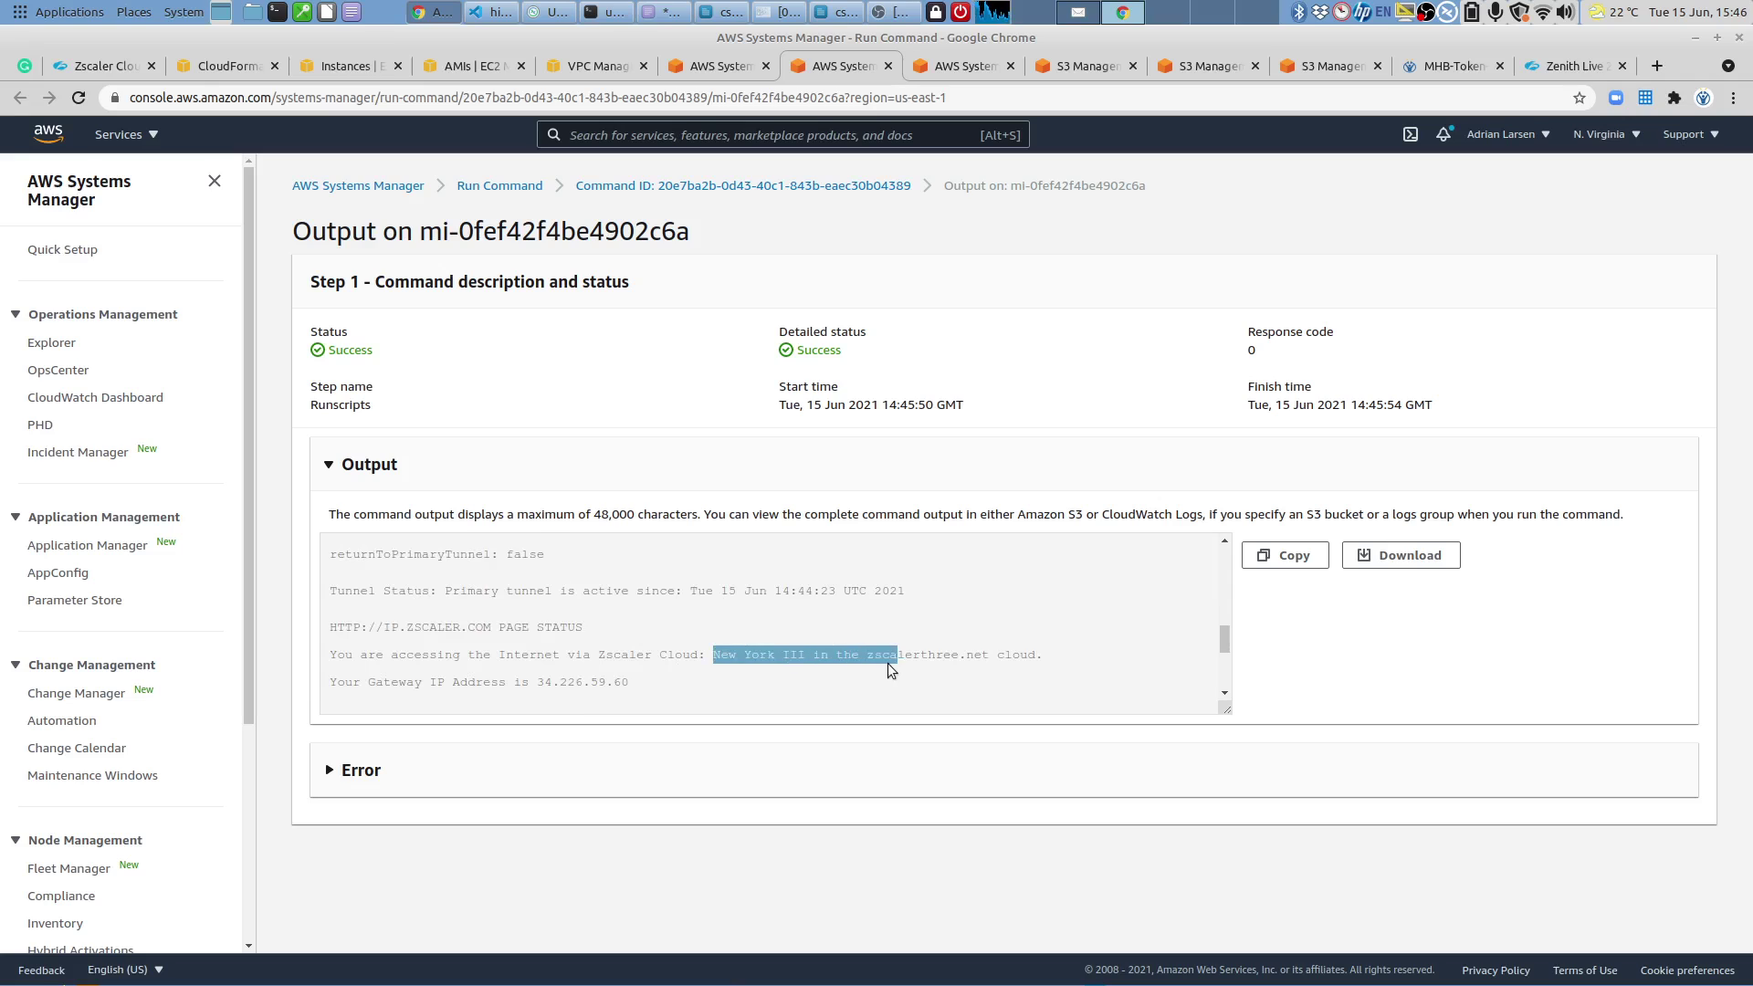
scroll(887, 663, down, 2)
scroll(889, 664, down, 6)
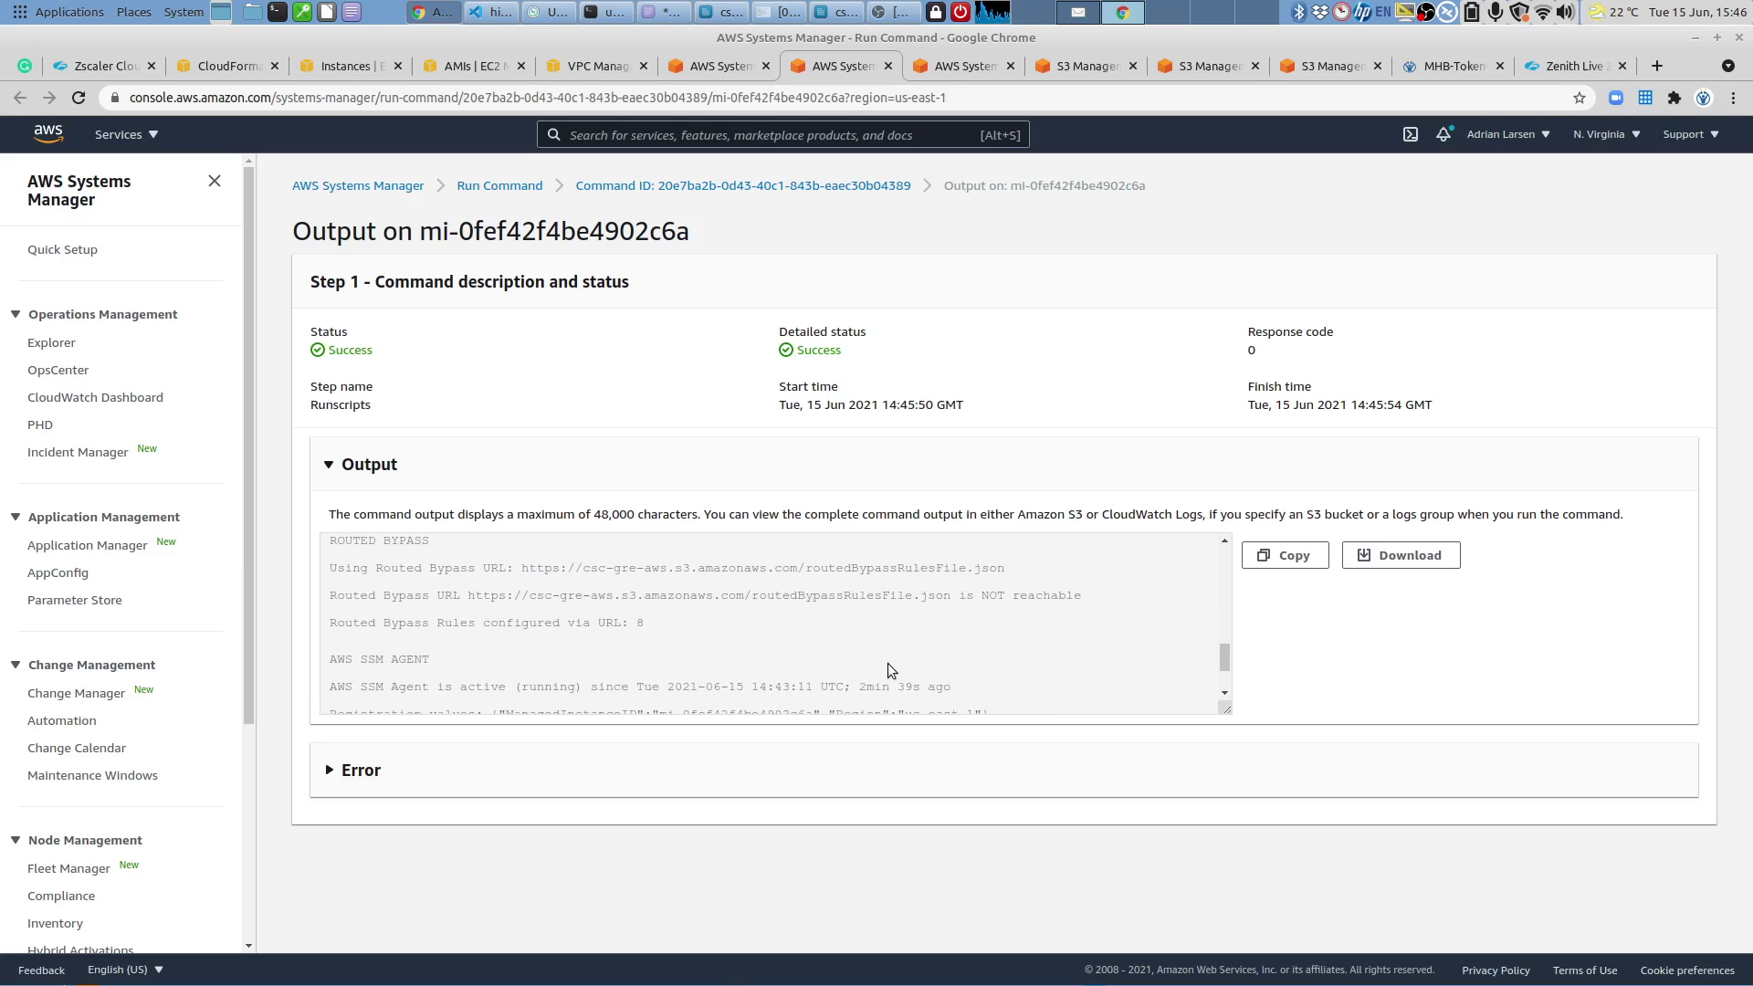
scroll(889, 661, down, 3)
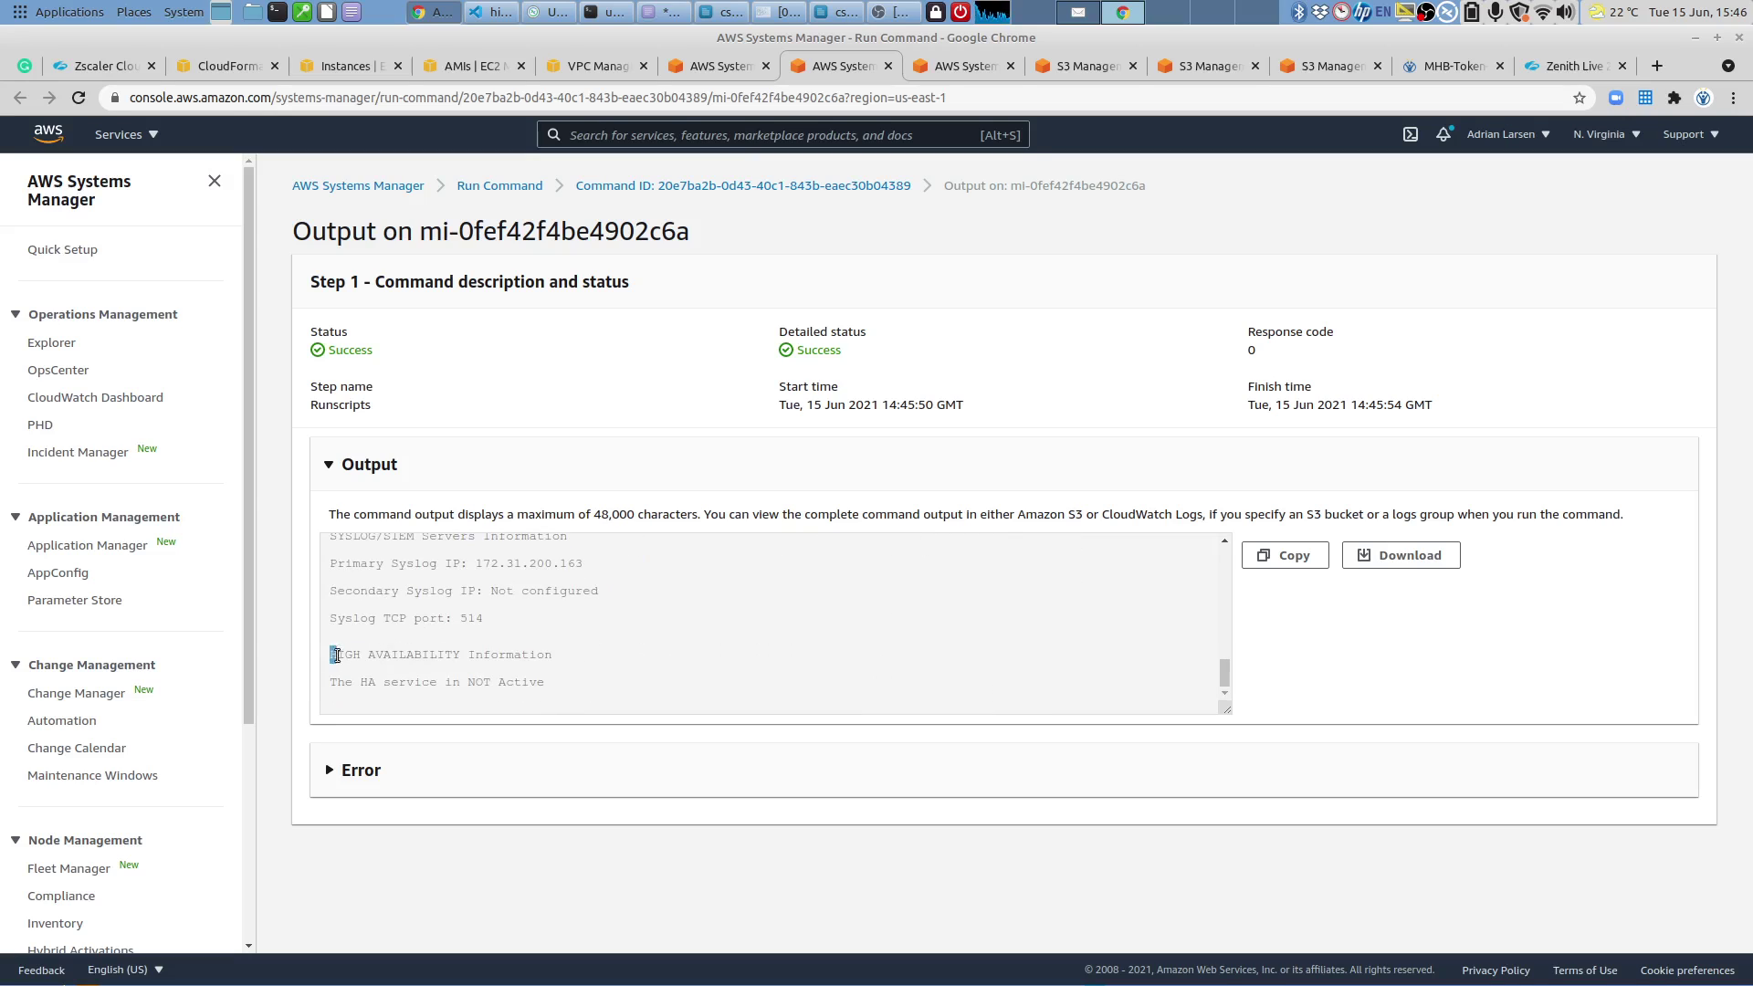
drag(327, 654, 567, 692)
click(545, 657)
Expand the command output of aws-3-0-bbc-1a and examine its interface, tunnel, Zscaler page, syslog and high-availability information.
click(945, 71)
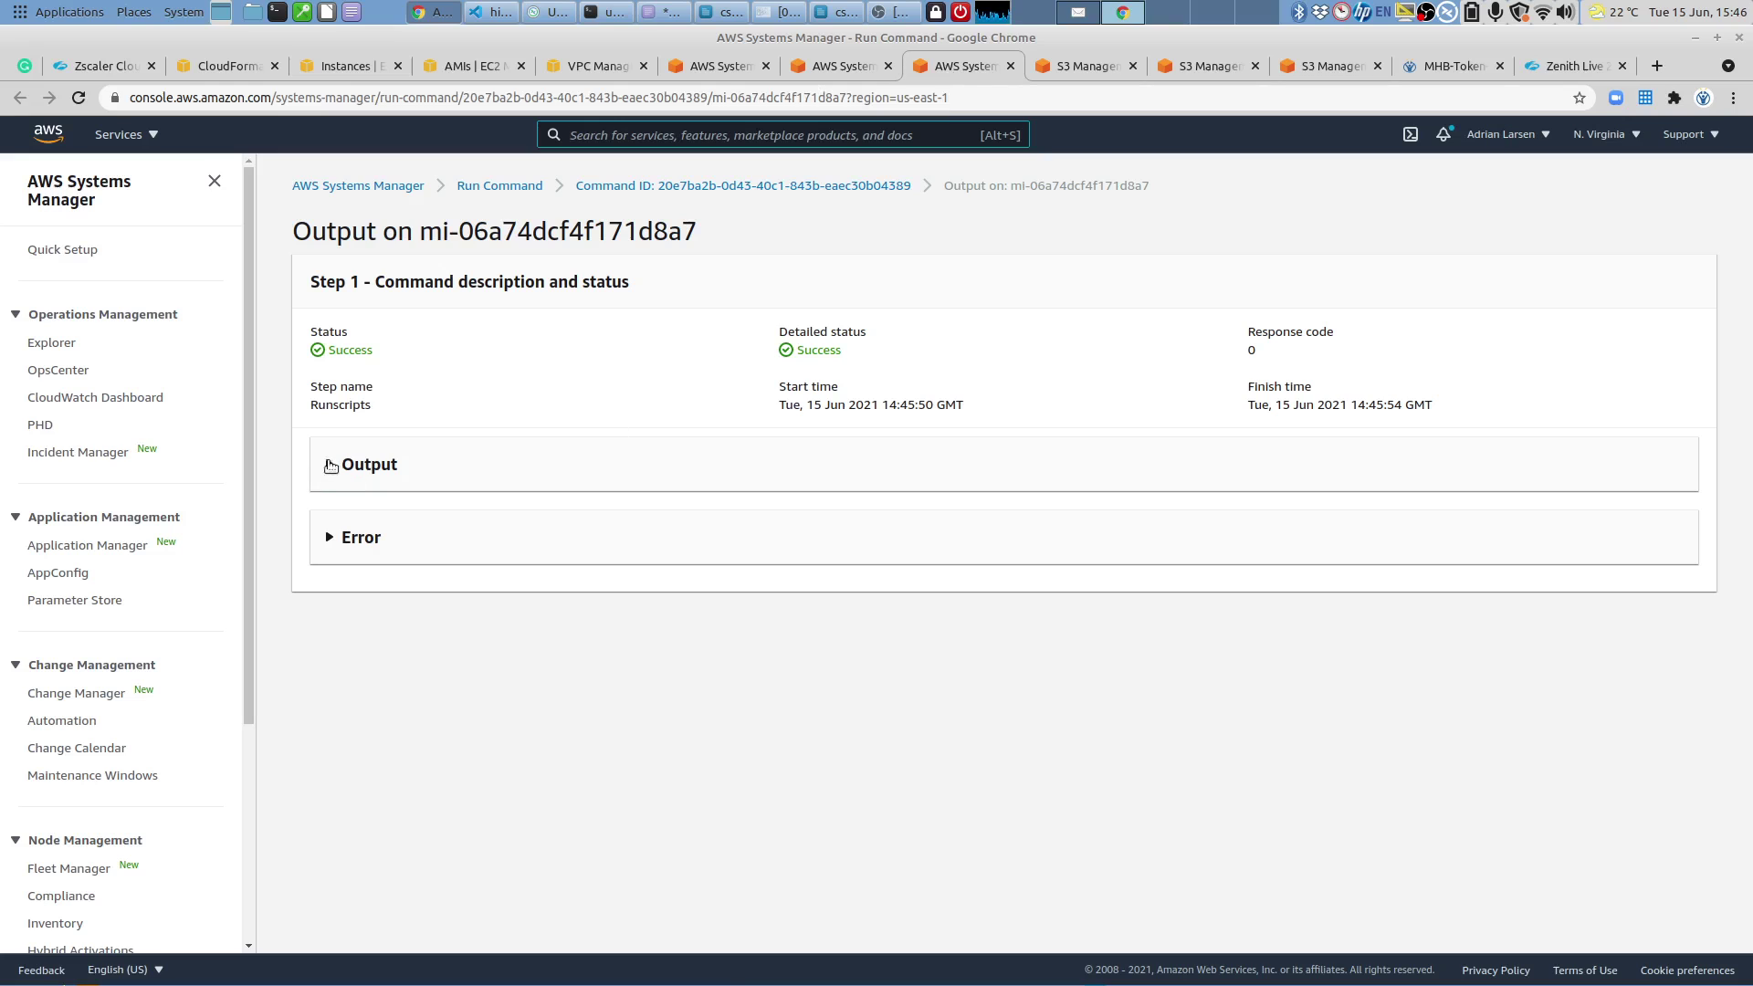
click(337, 464)
scroll(593, 605, down, 5)
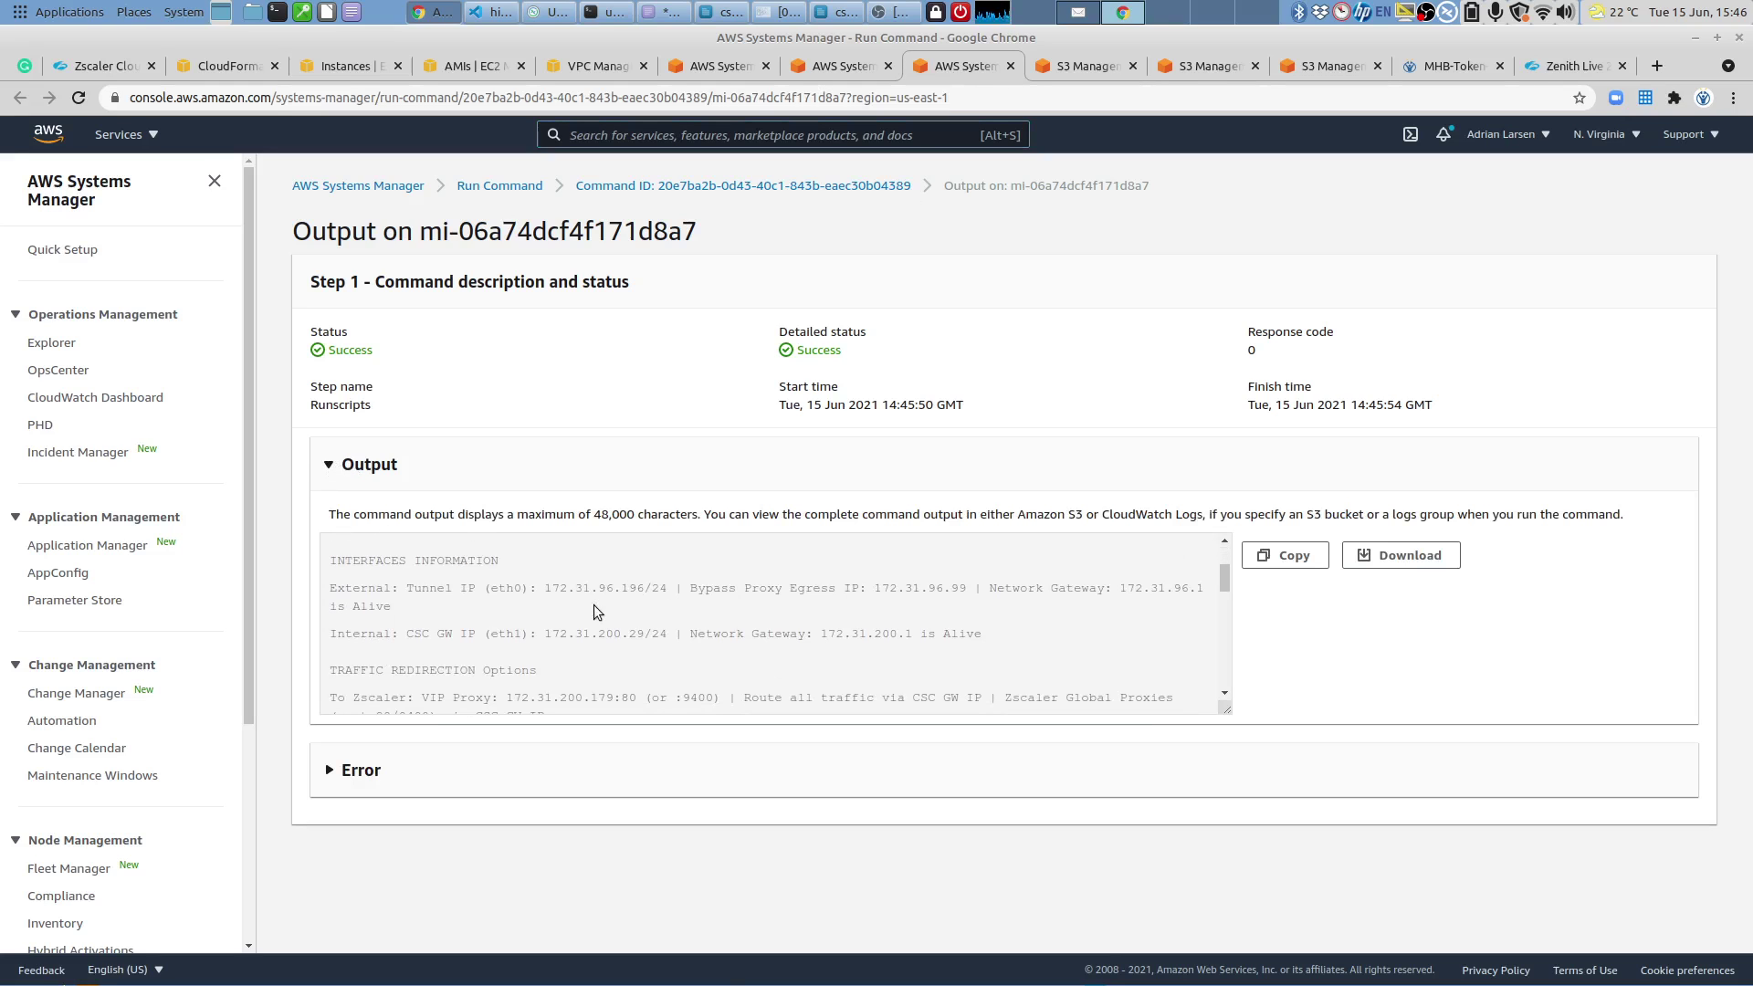
scroll(595, 612, down, 6)
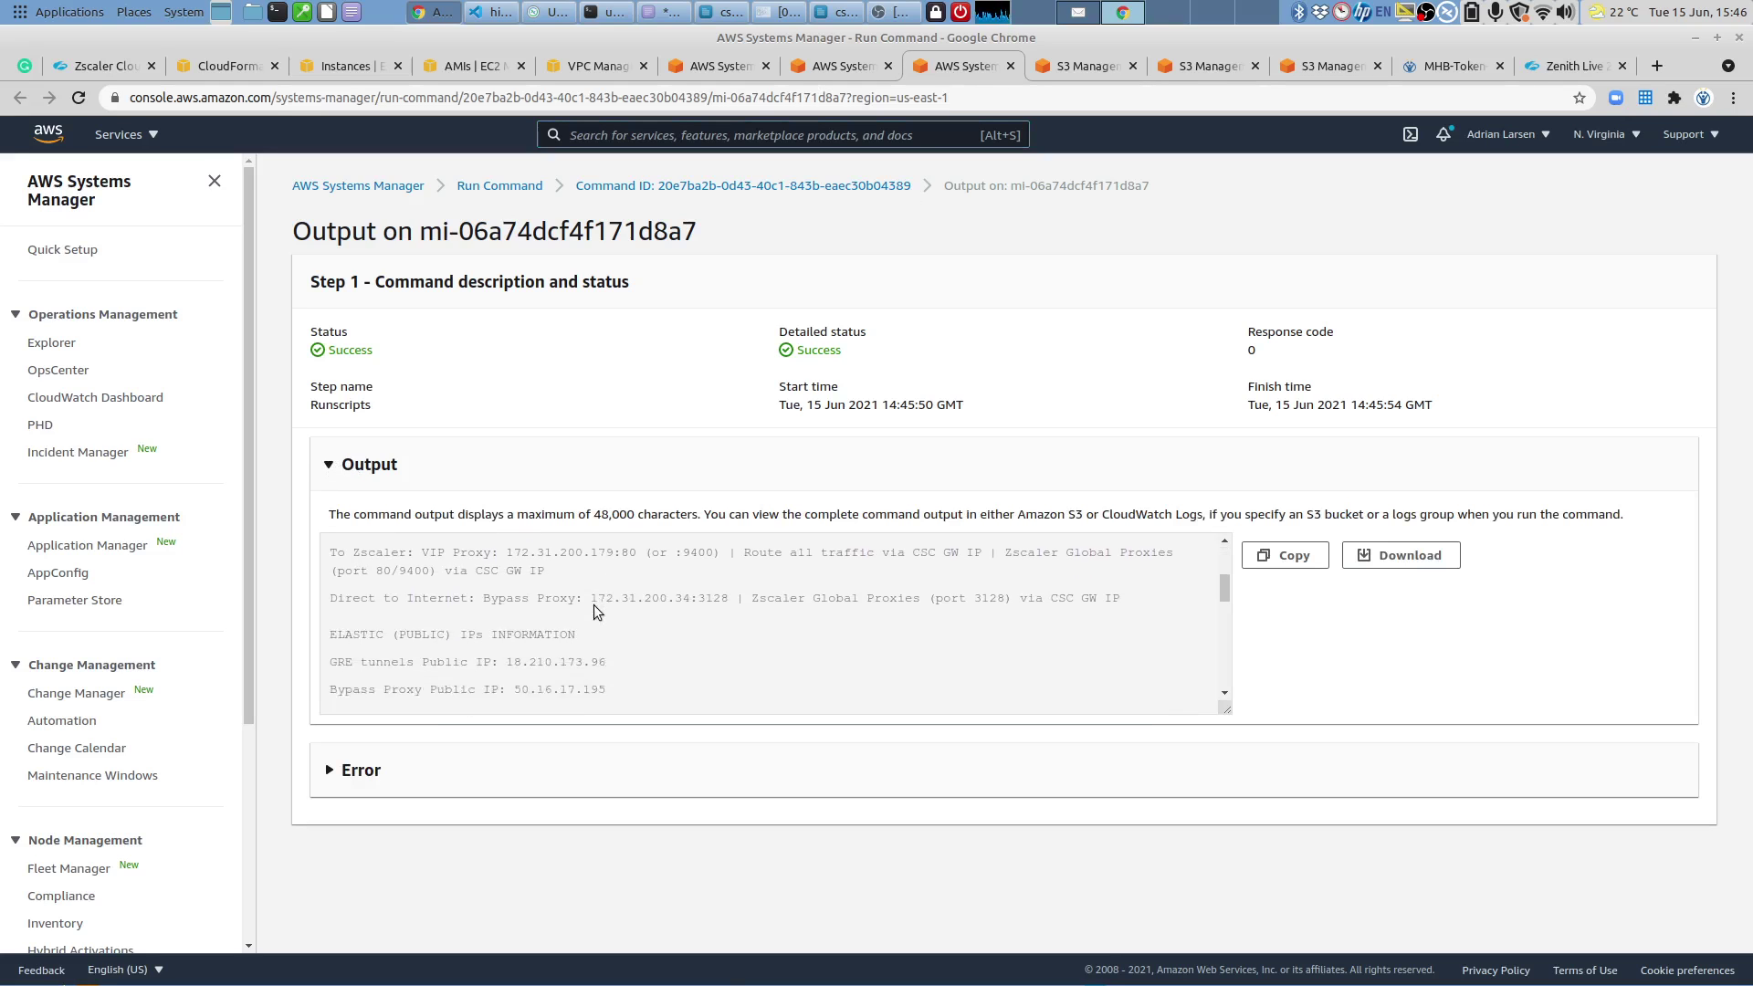
scroll(594, 604, down, 6)
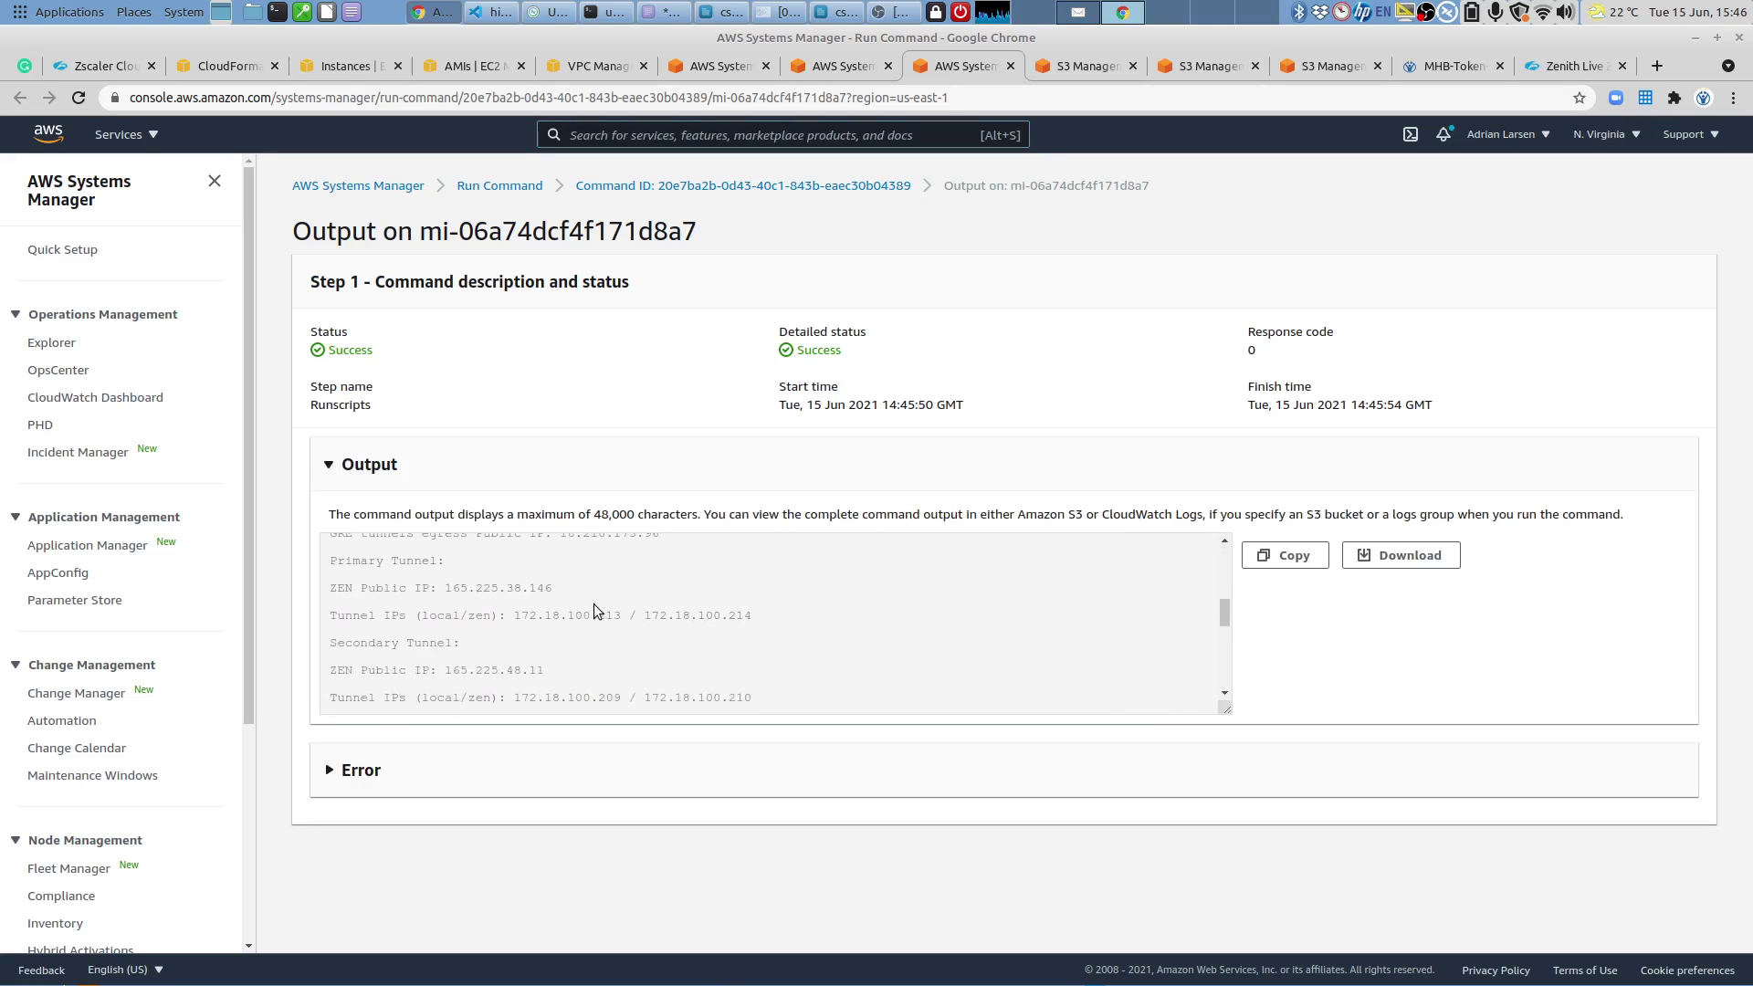
scroll(594, 605, down, 1)
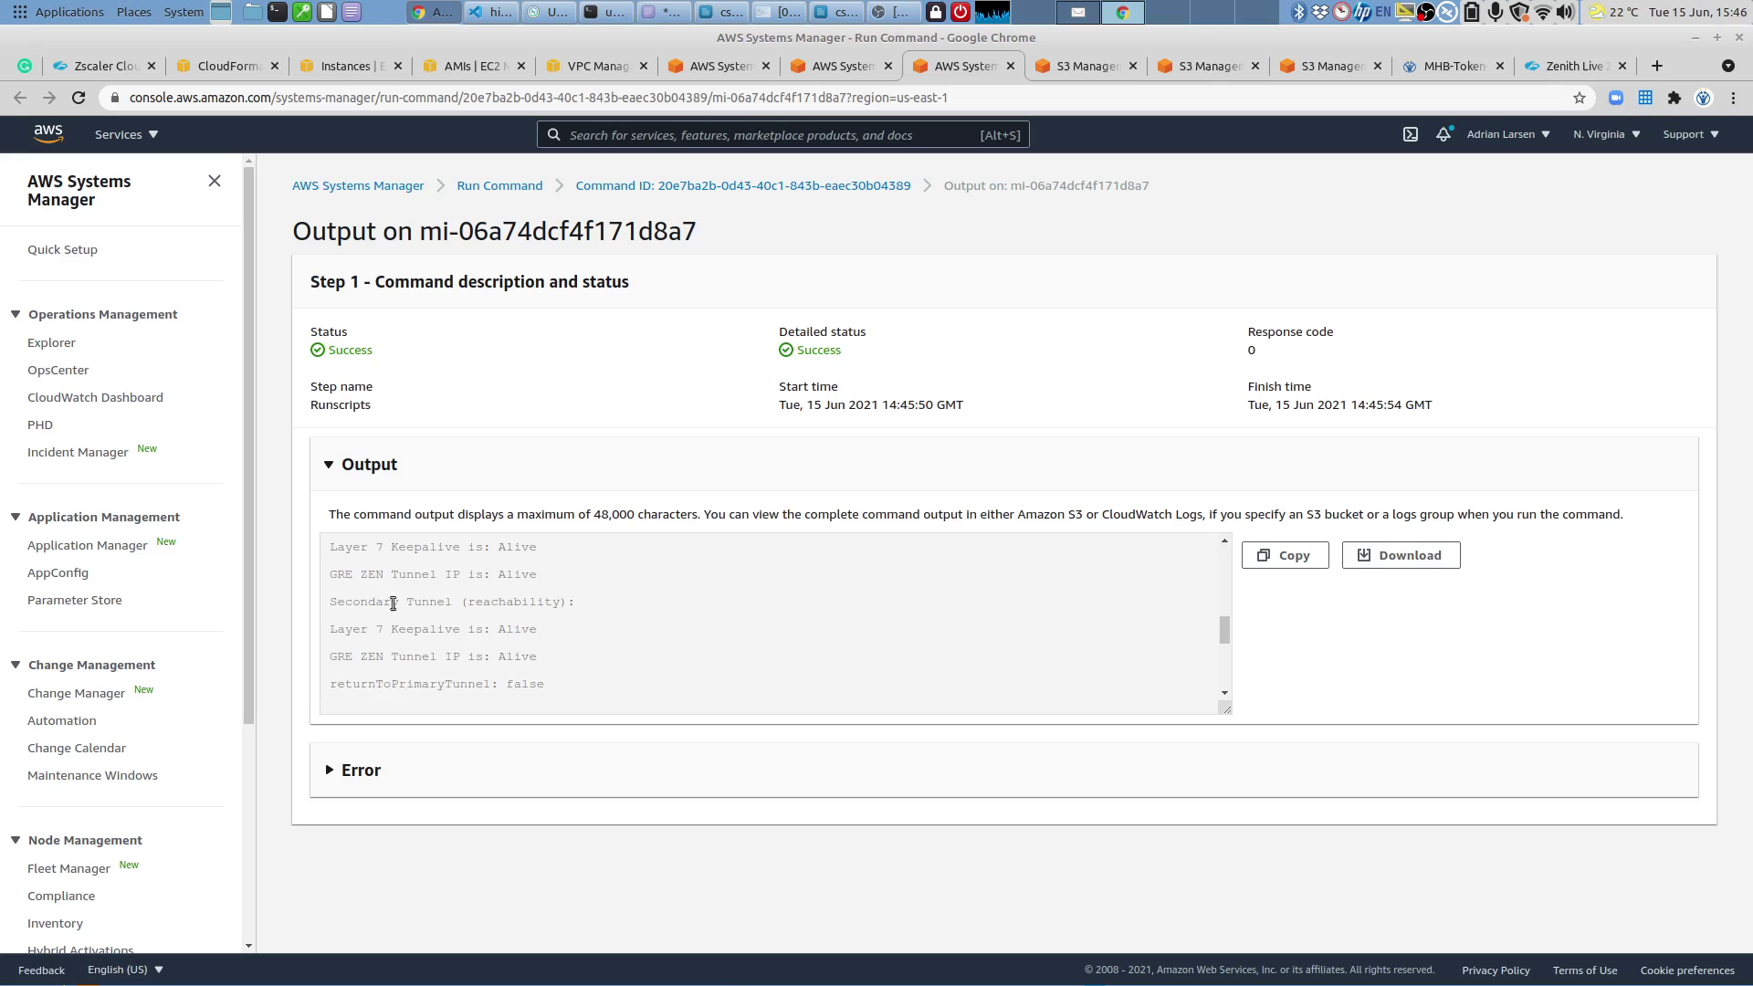
scroll(605, 599, down, 3)
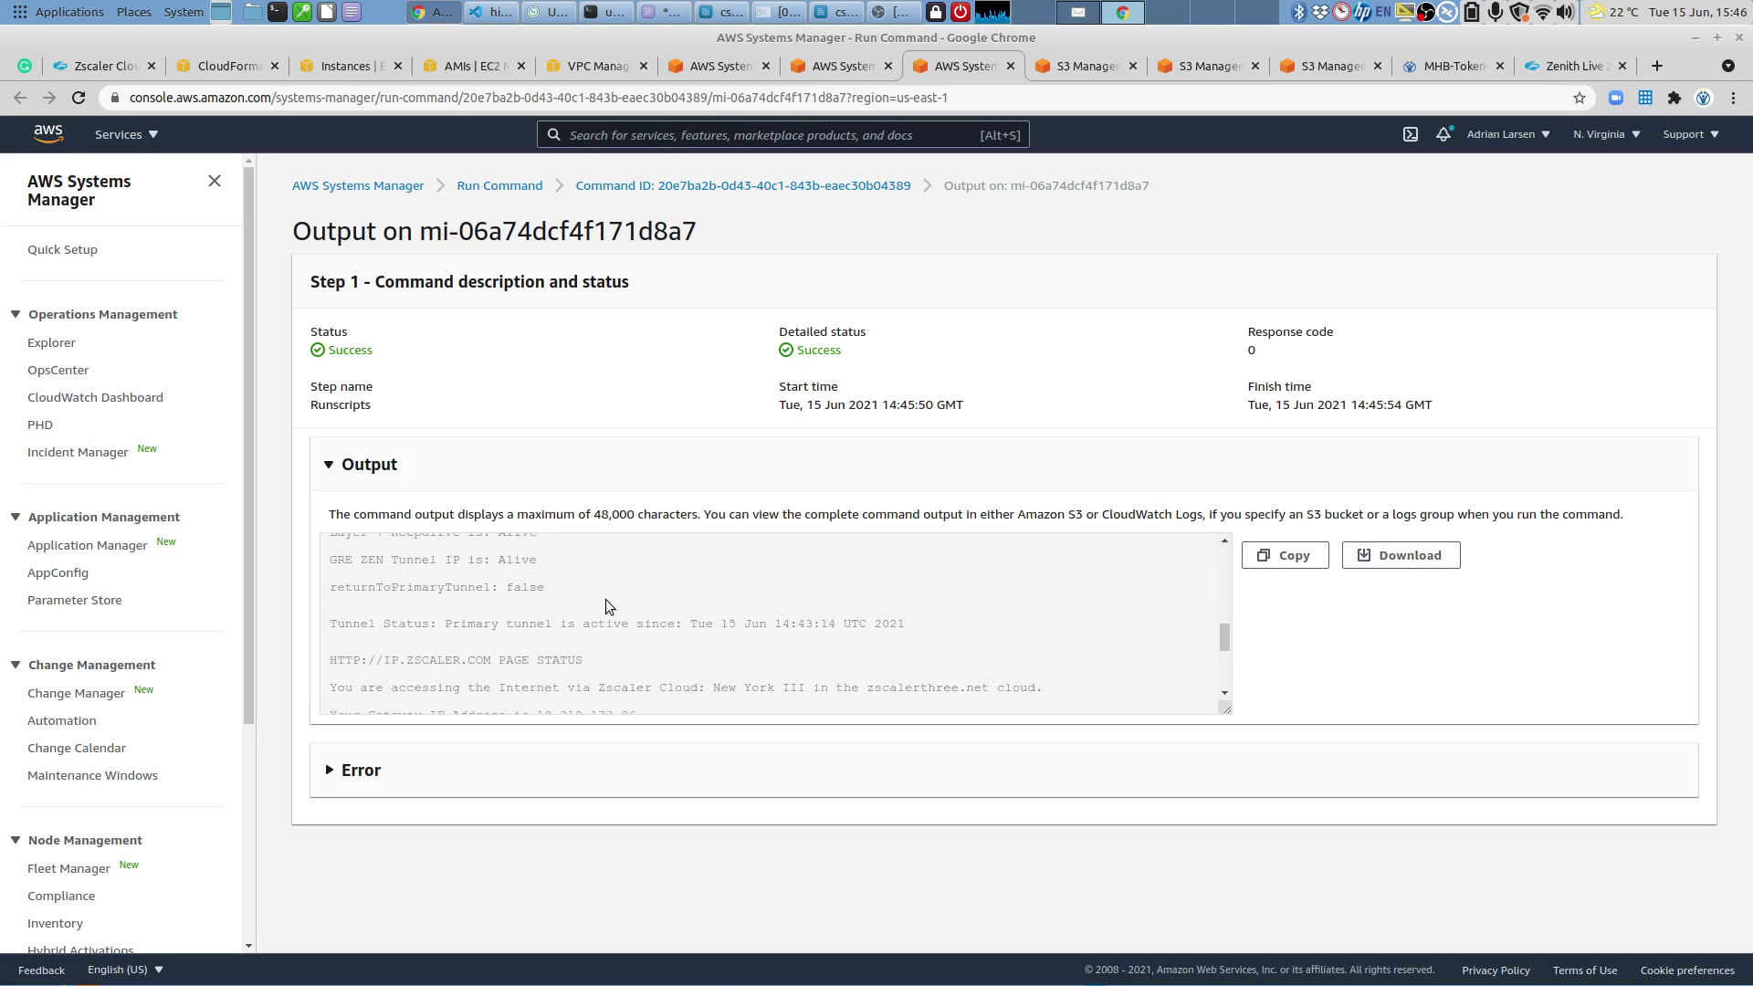
scroll(859, 665, down, 6)
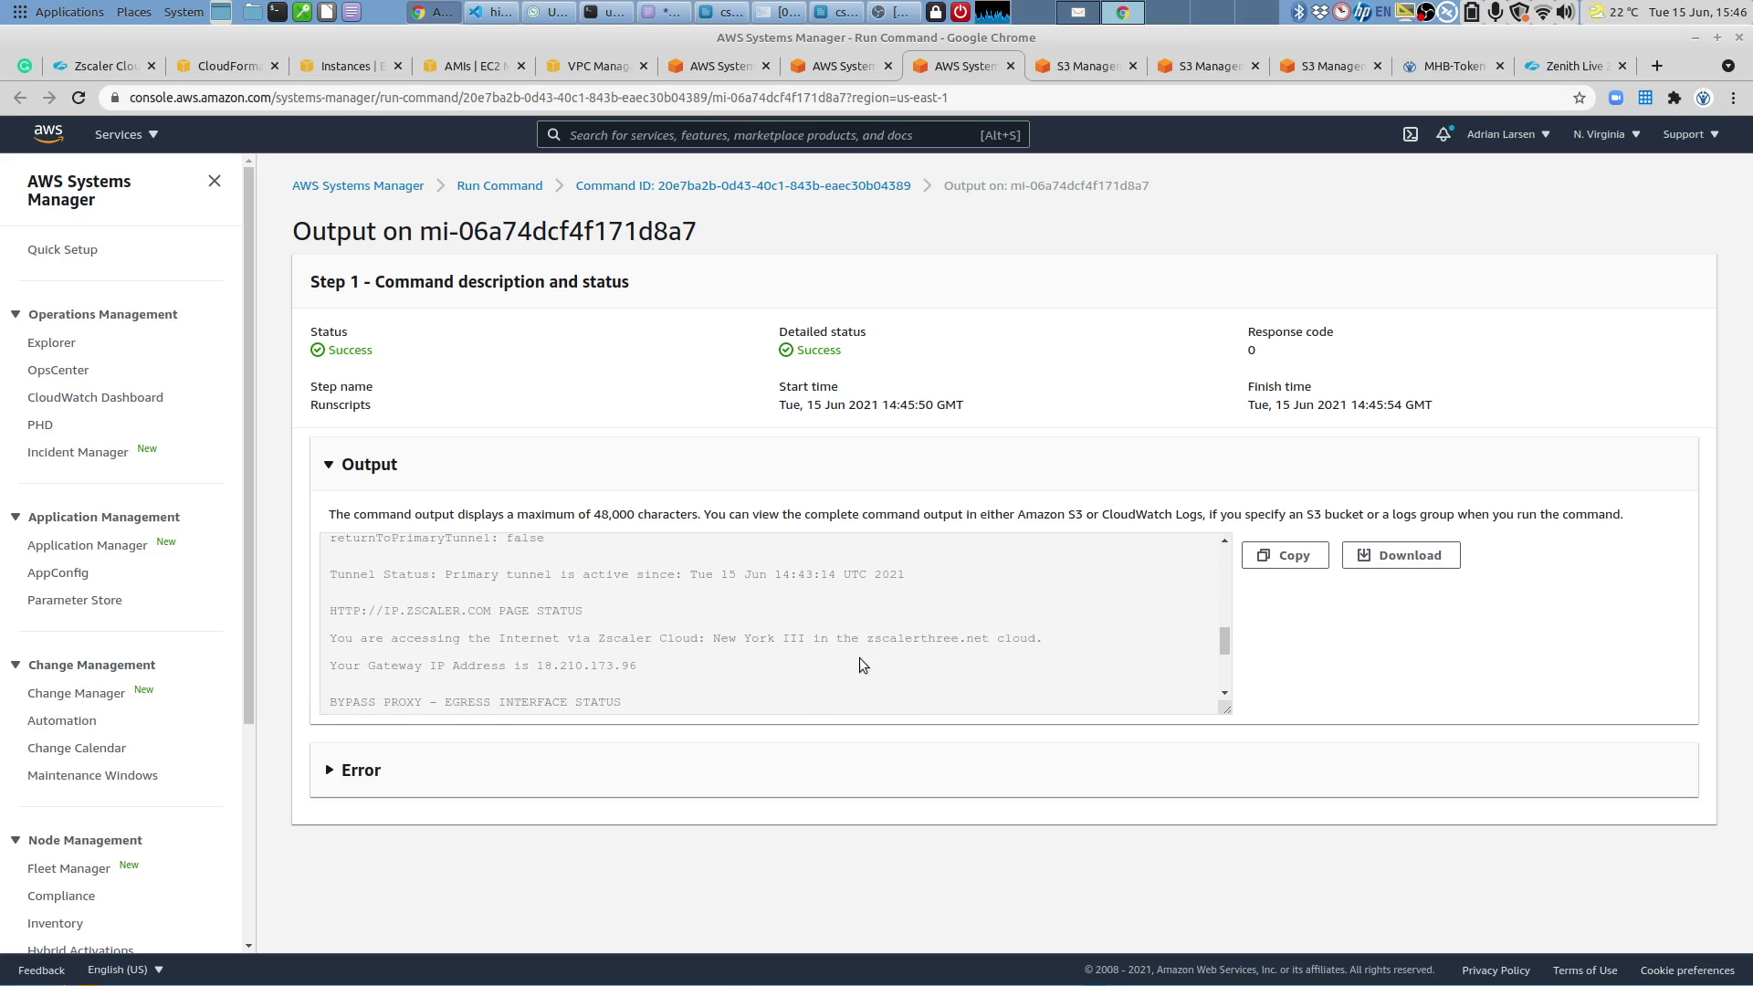
scroll(858, 656, down, 1)
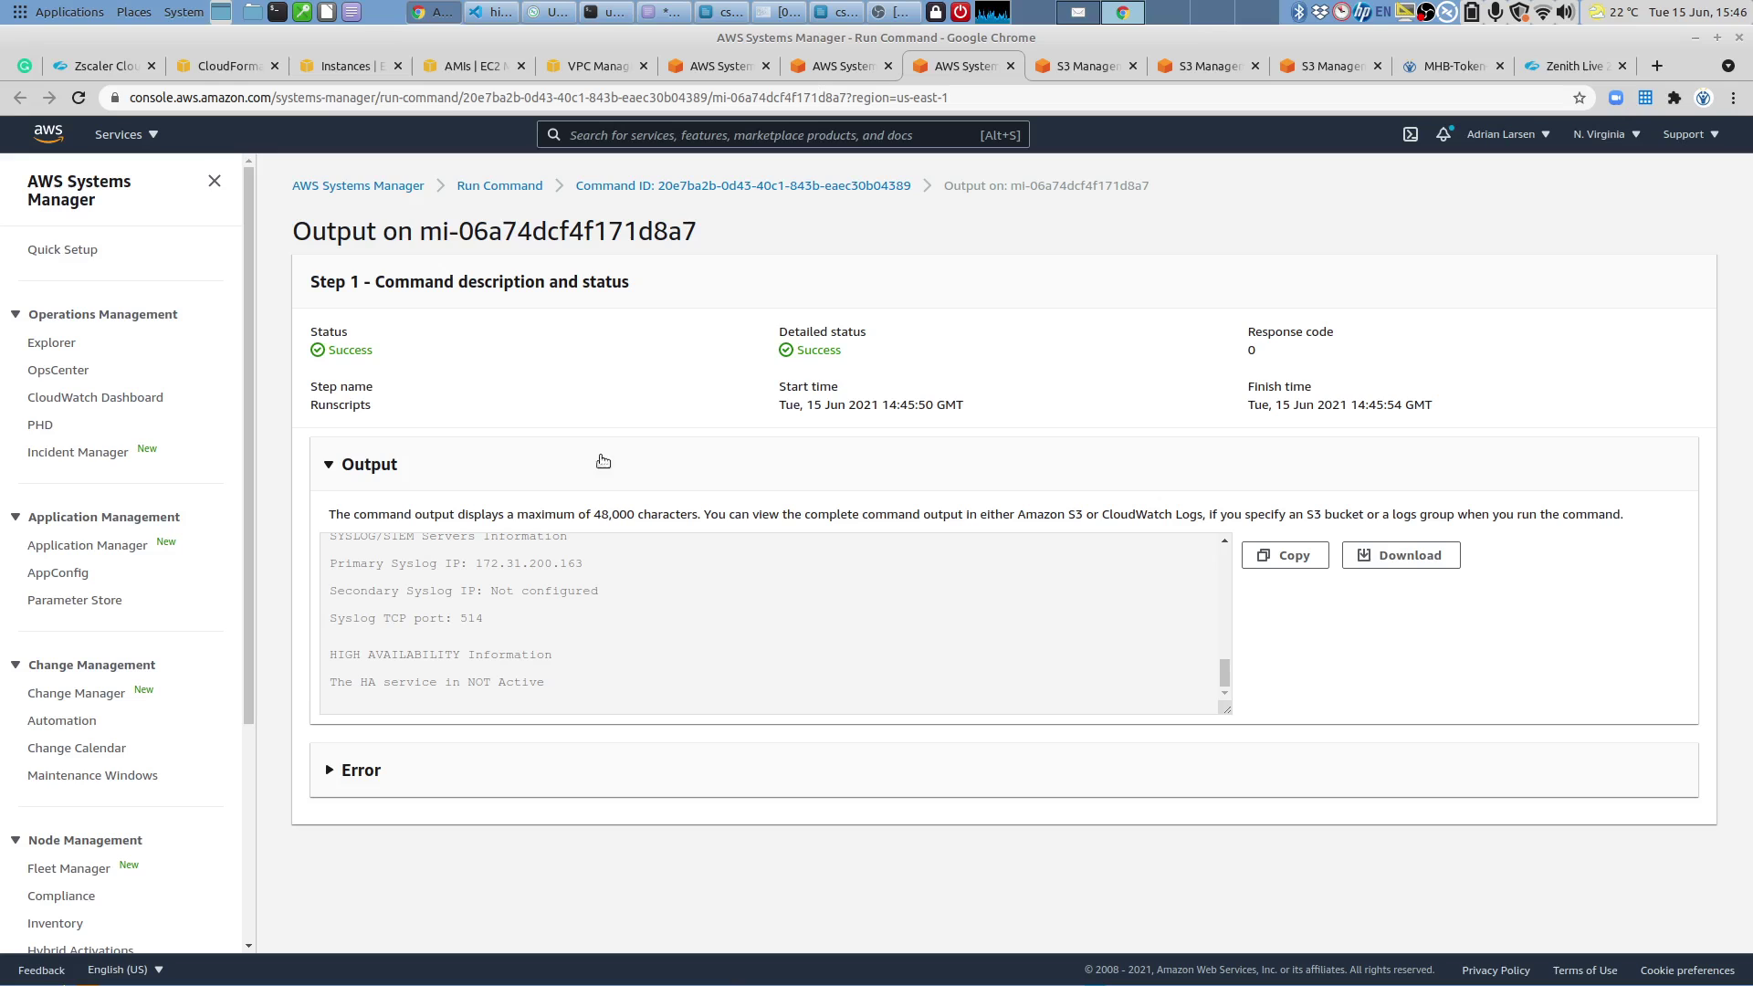
Start a new Run Command, filter the documents to those owned by me and select MHB-CSC-Reload-High-Availability.
click(588, 69)
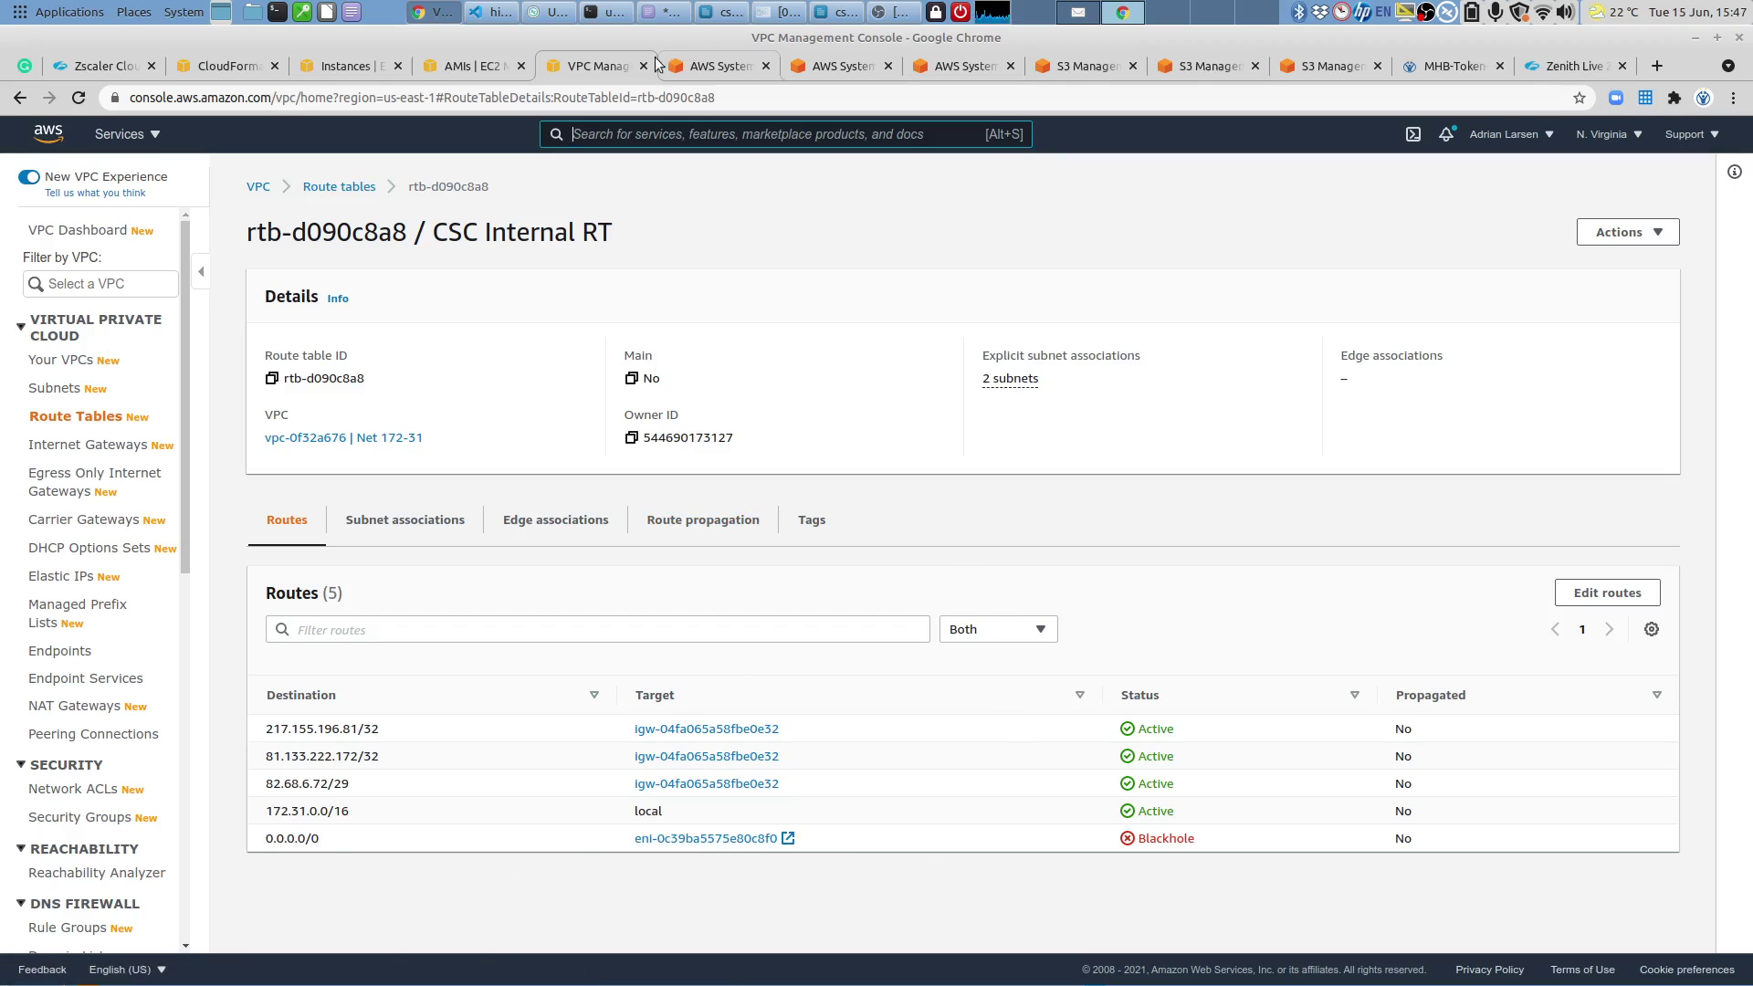
click(742, 65)
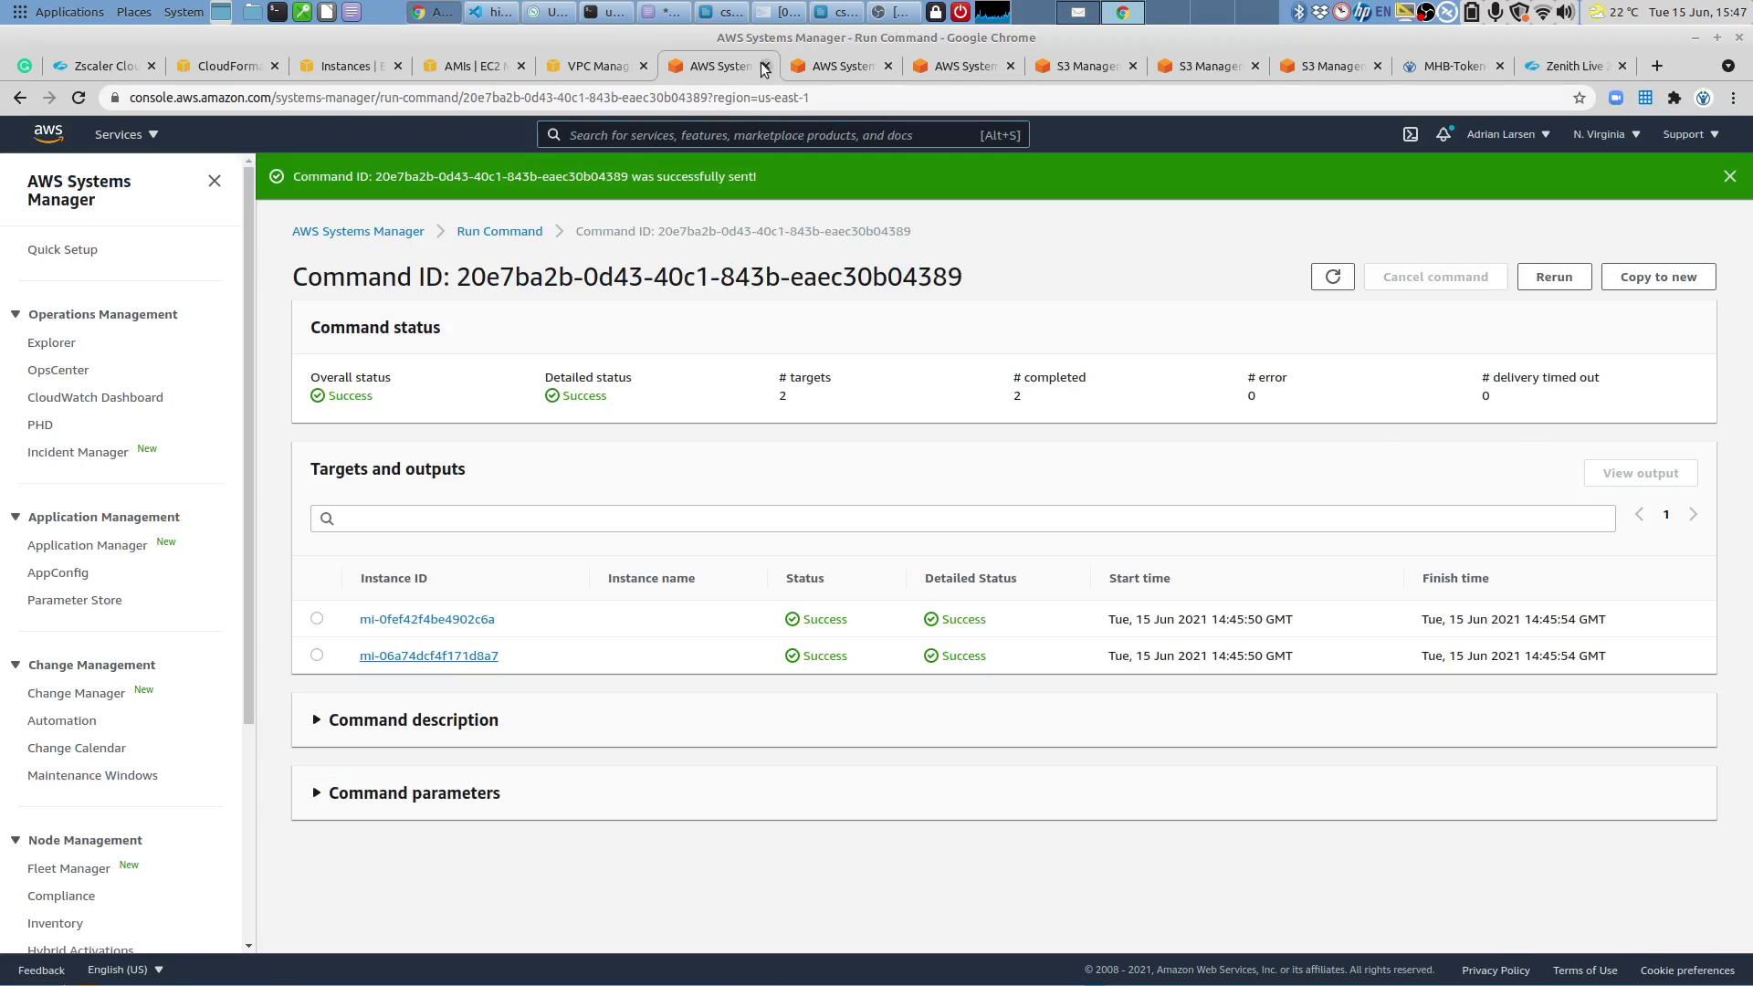
click(506, 233)
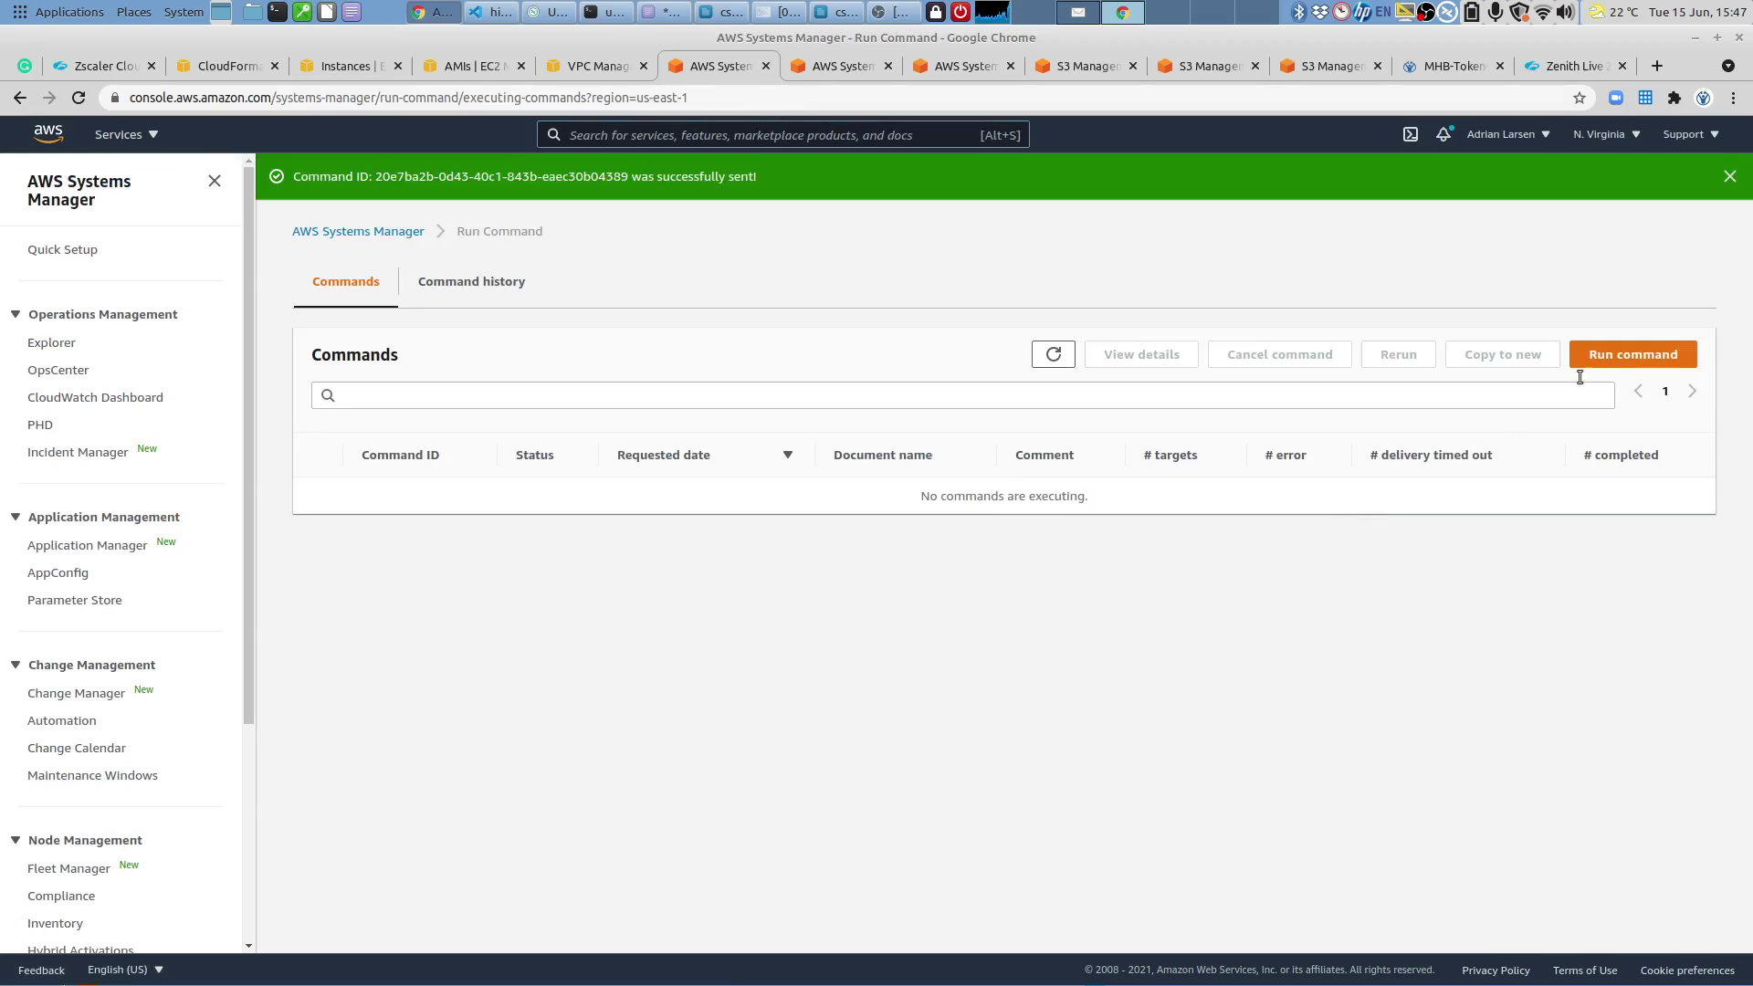
click(1598, 357)
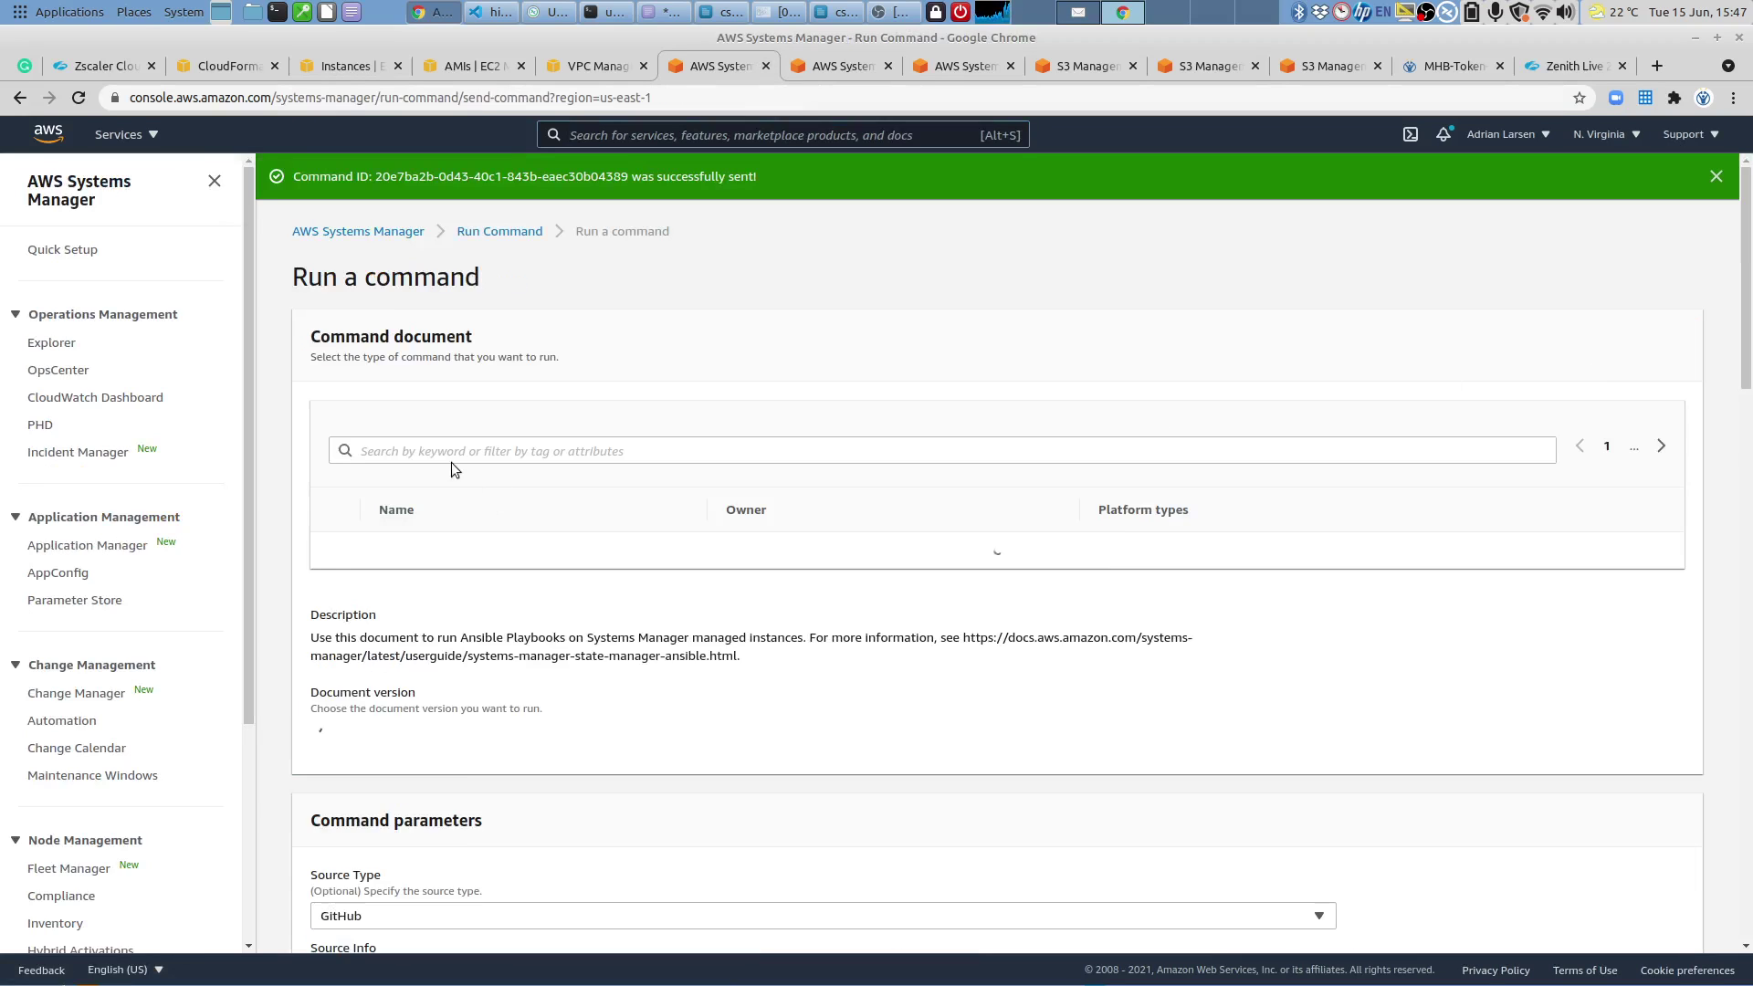
click(427, 448)
click(422, 494)
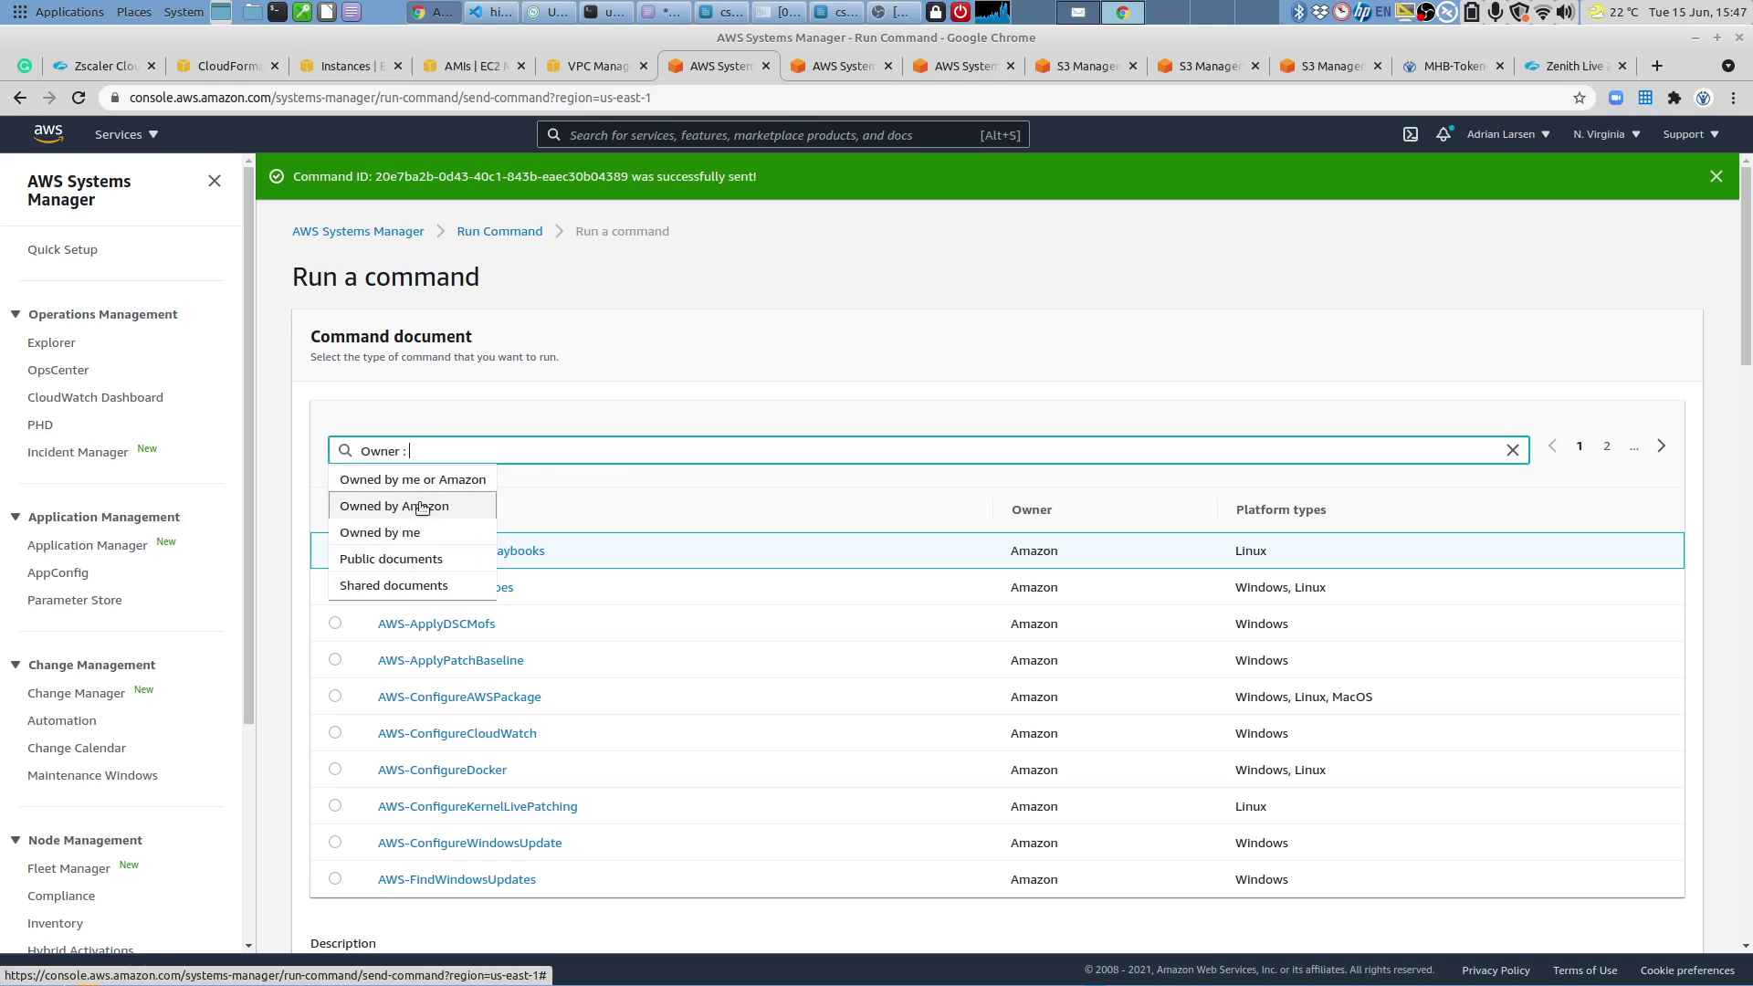
click(425, 535)
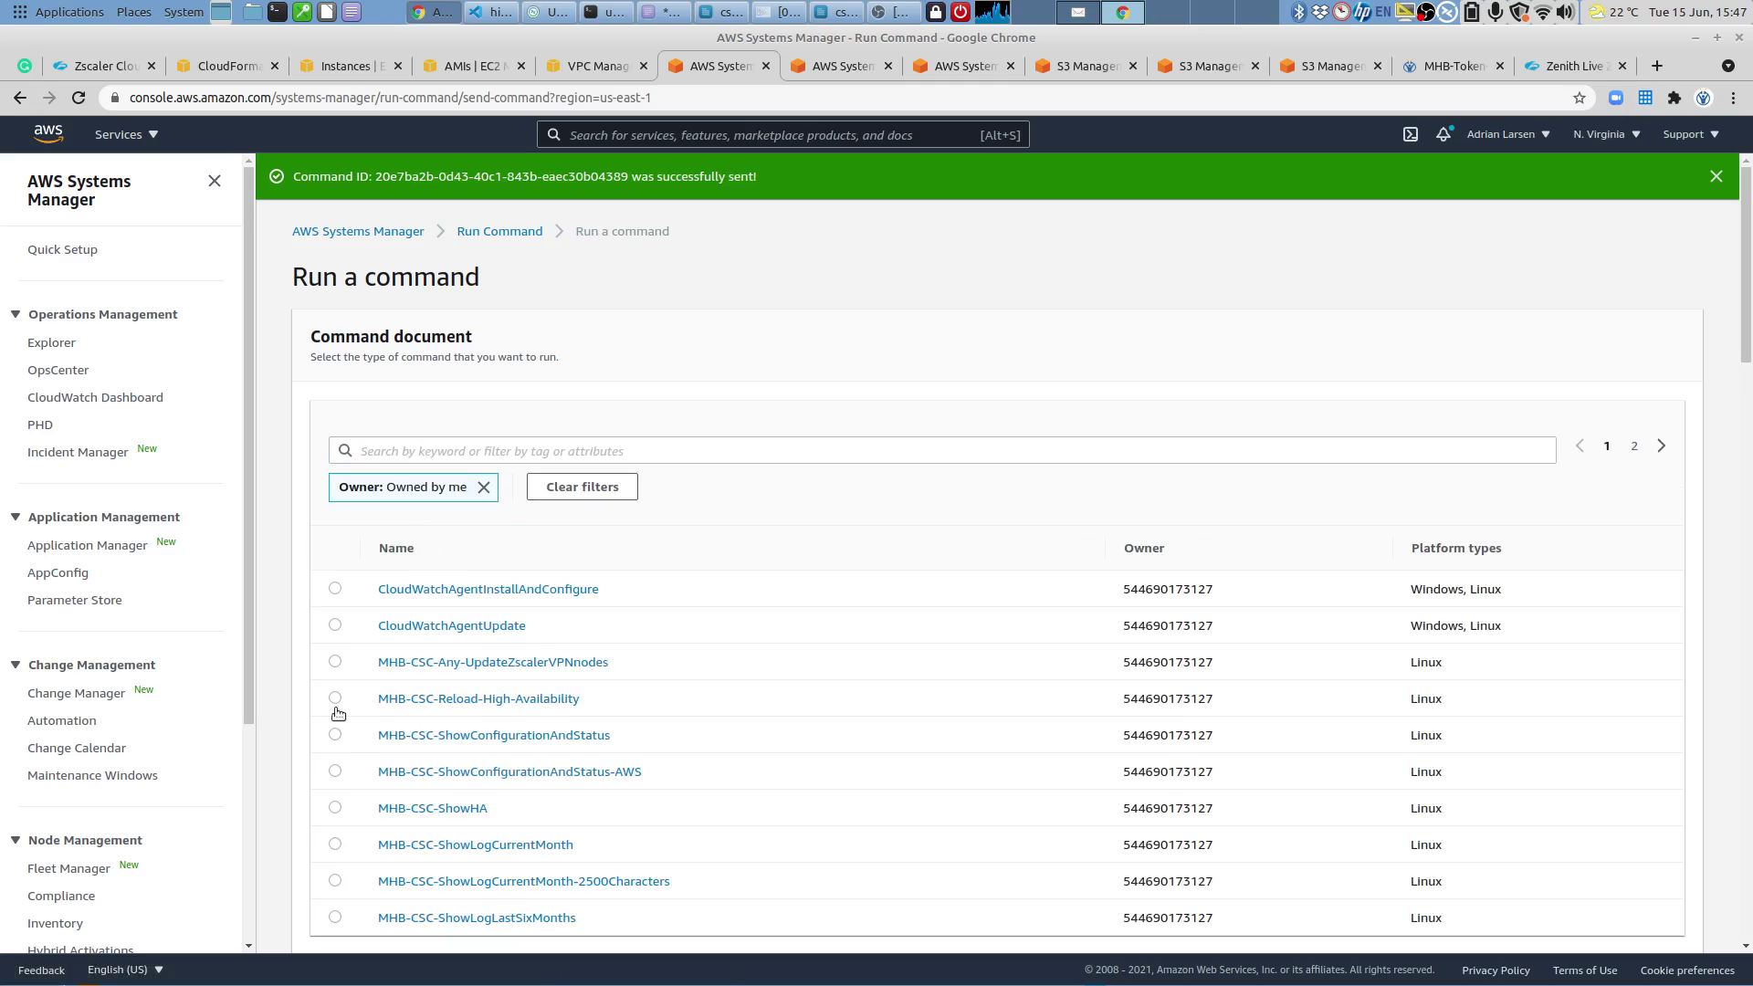
click(336, 699)
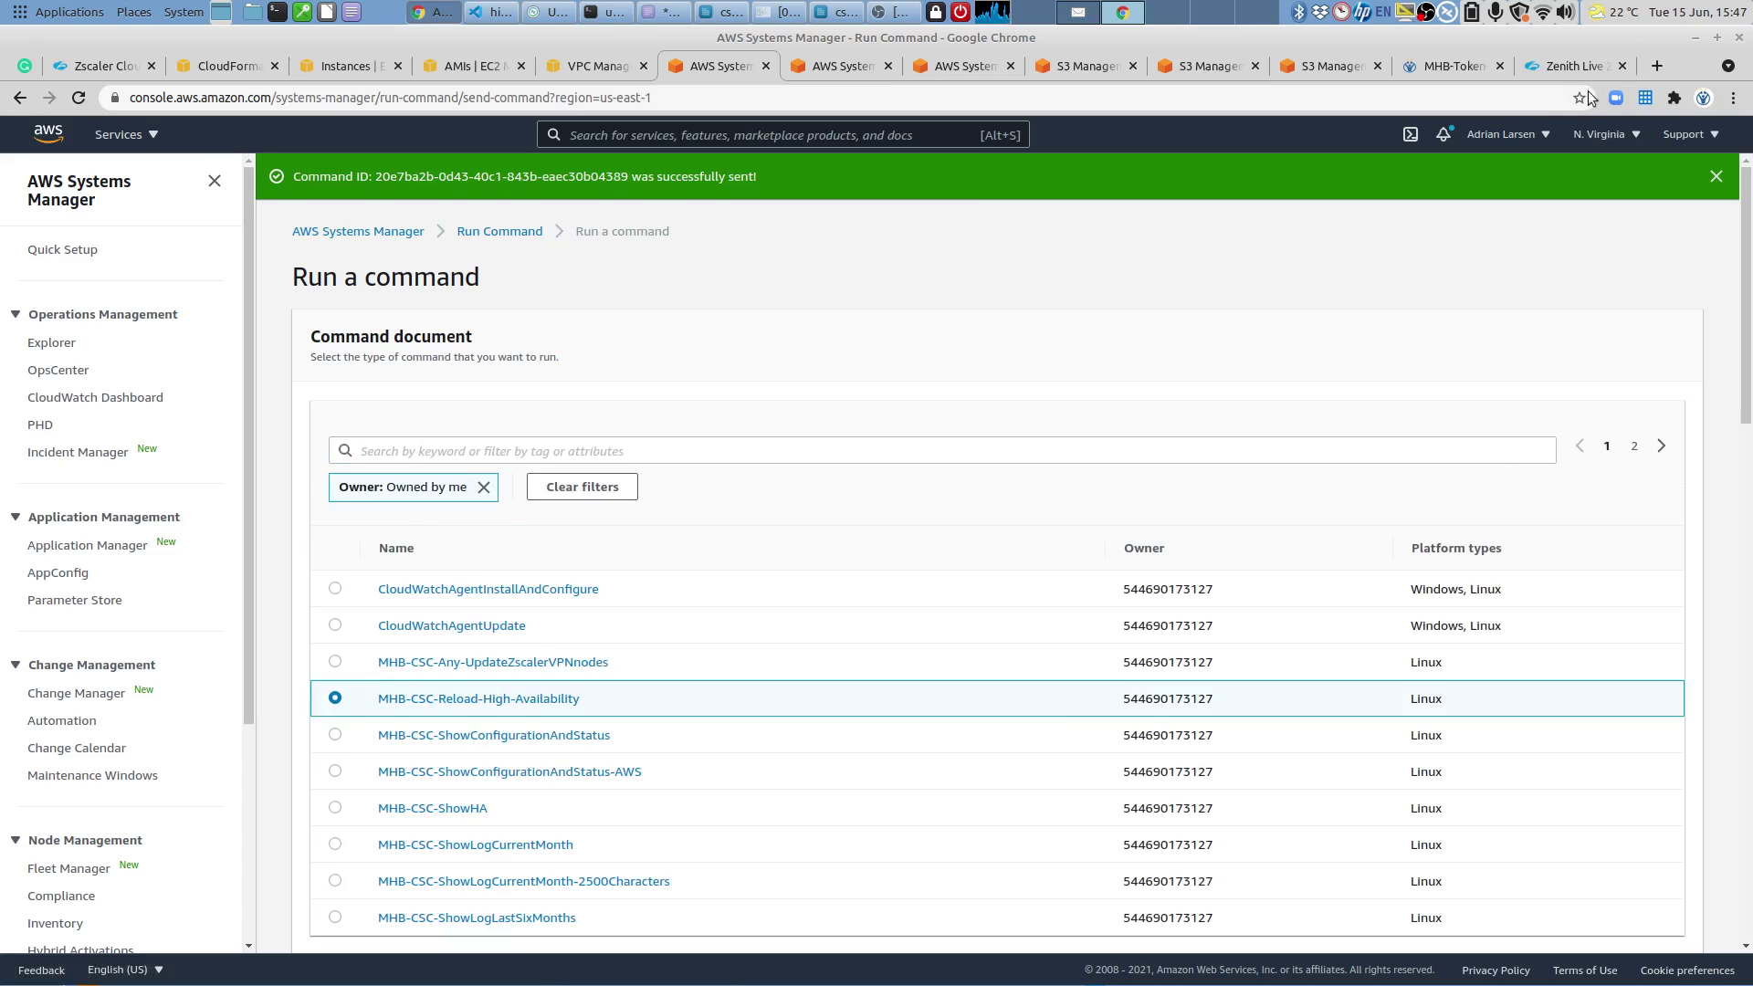
Show the browser beside the log terminal, manually select both aws-3-0-bbc-1a and aws-3-0-bbc-2a as targets and run the reload command.
click(1718, 39)
scroll(610, 490, down, 1)
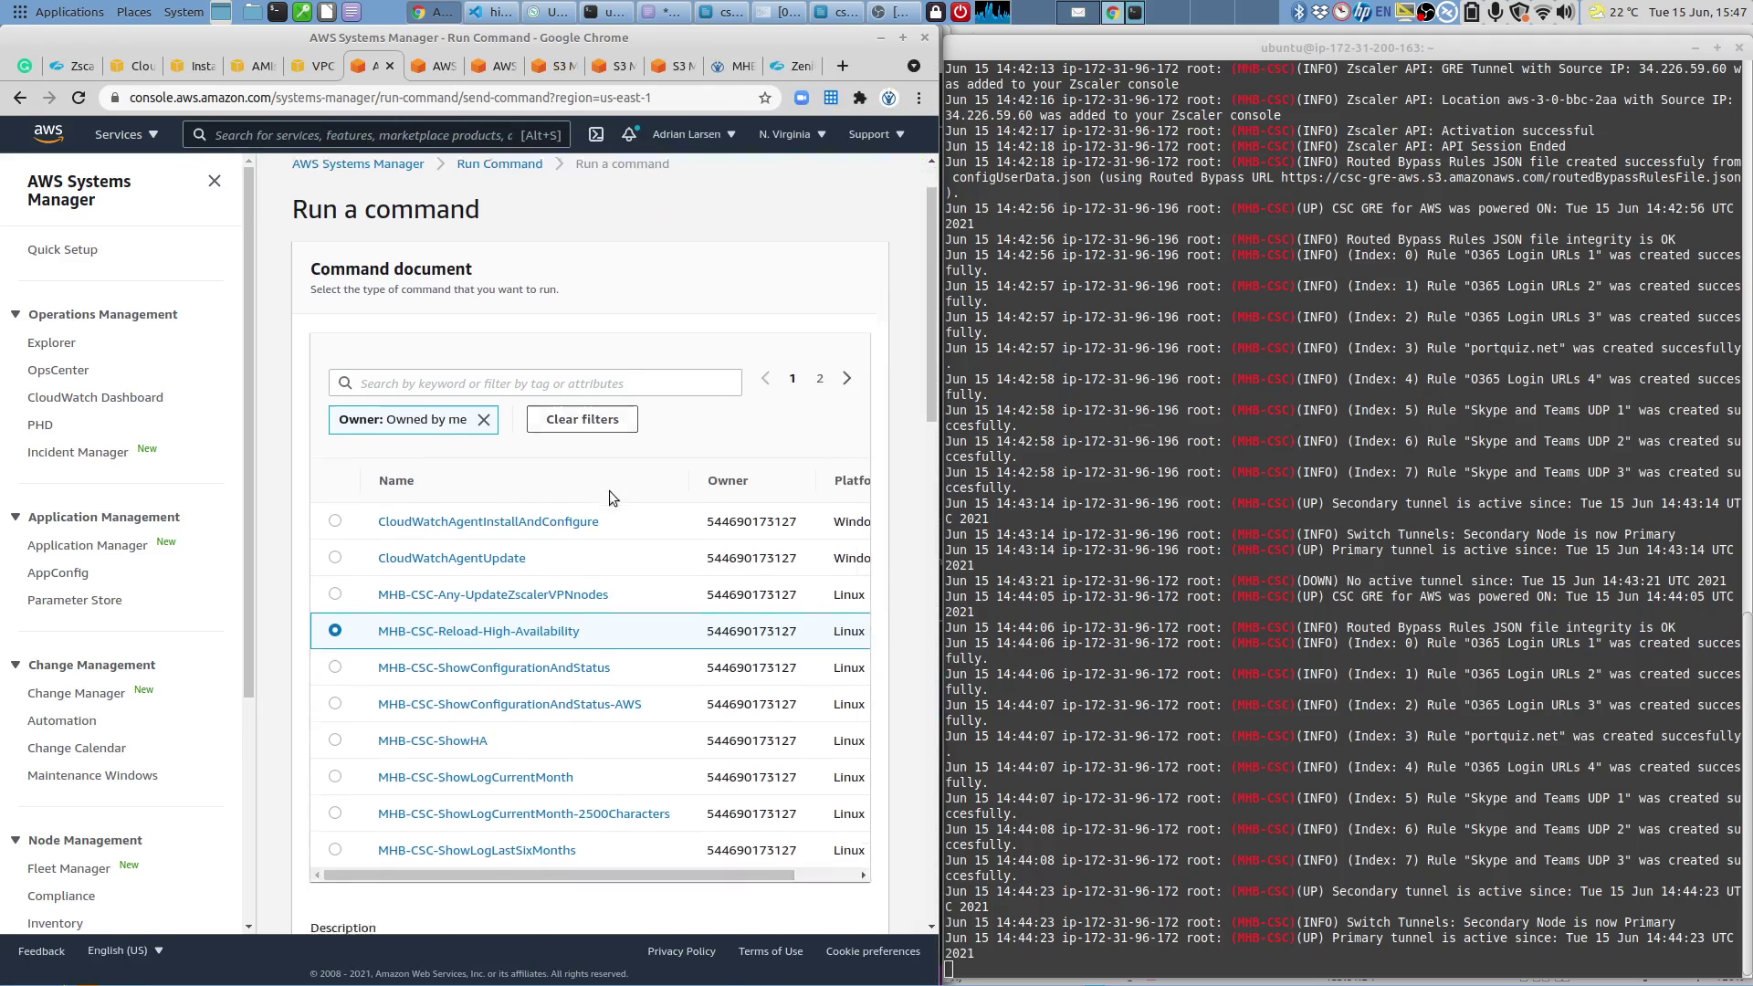
scroll(612, 488, down, 15)
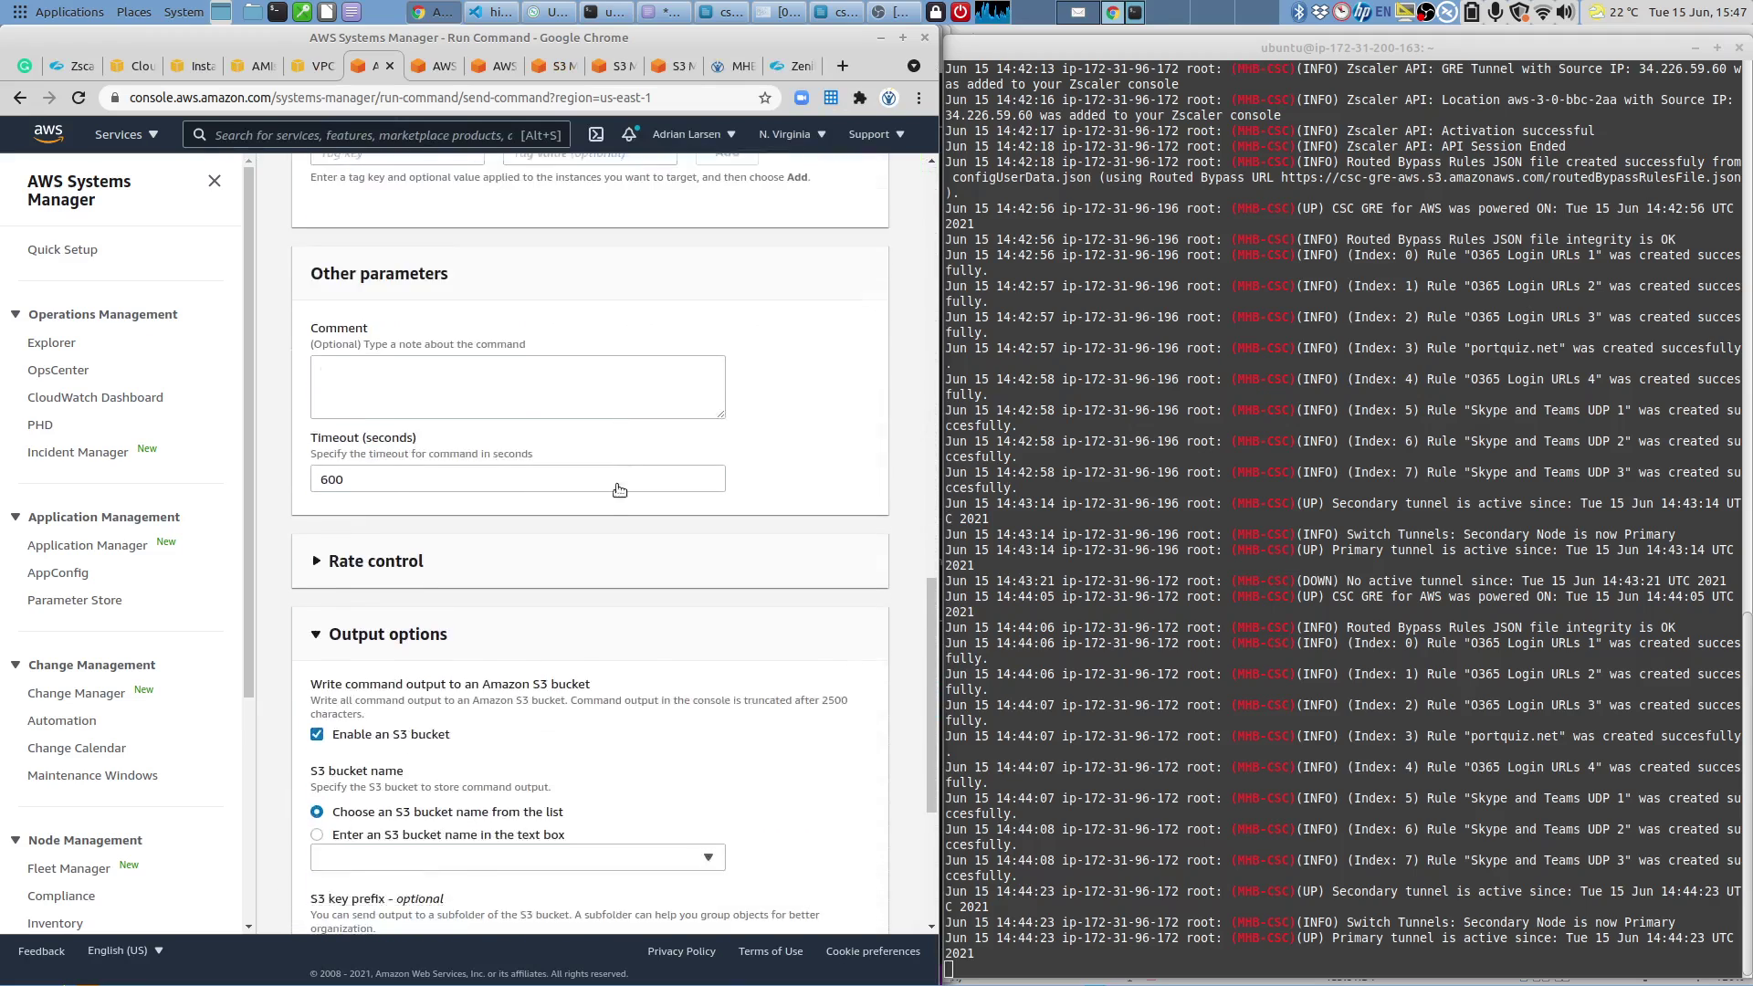
scroll(619, 491, down, 4)
click(856, 893)
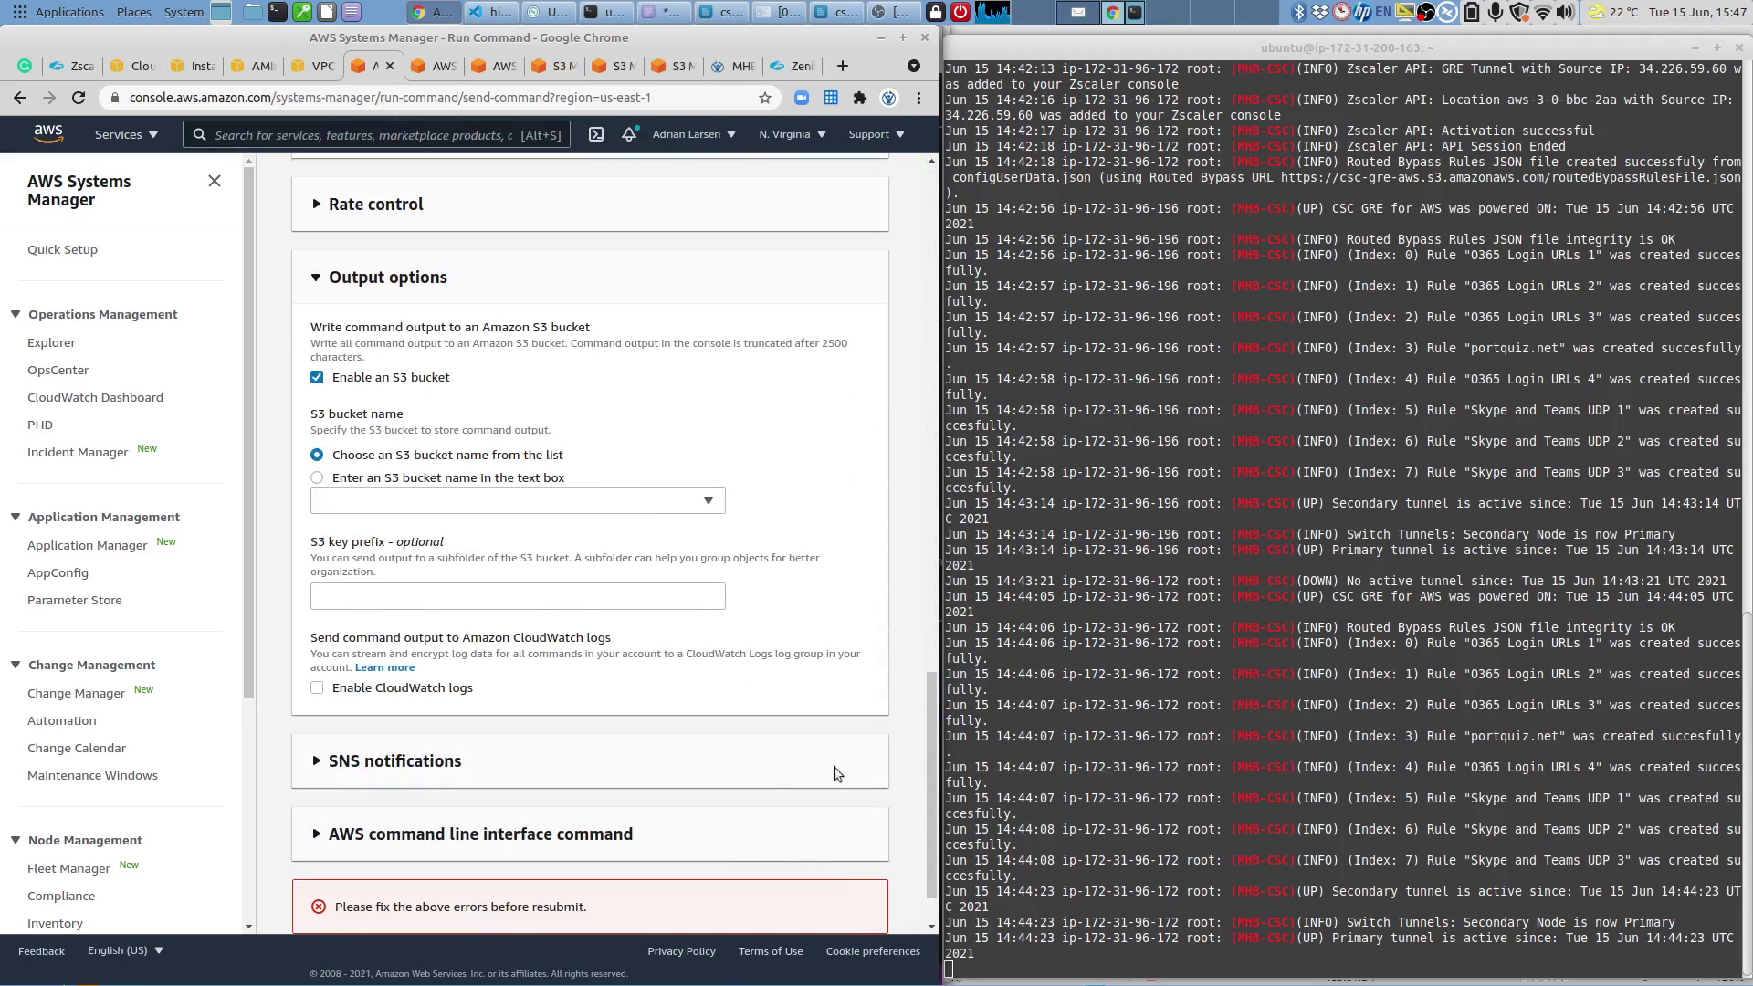
scroll(814, 636, up, 8)
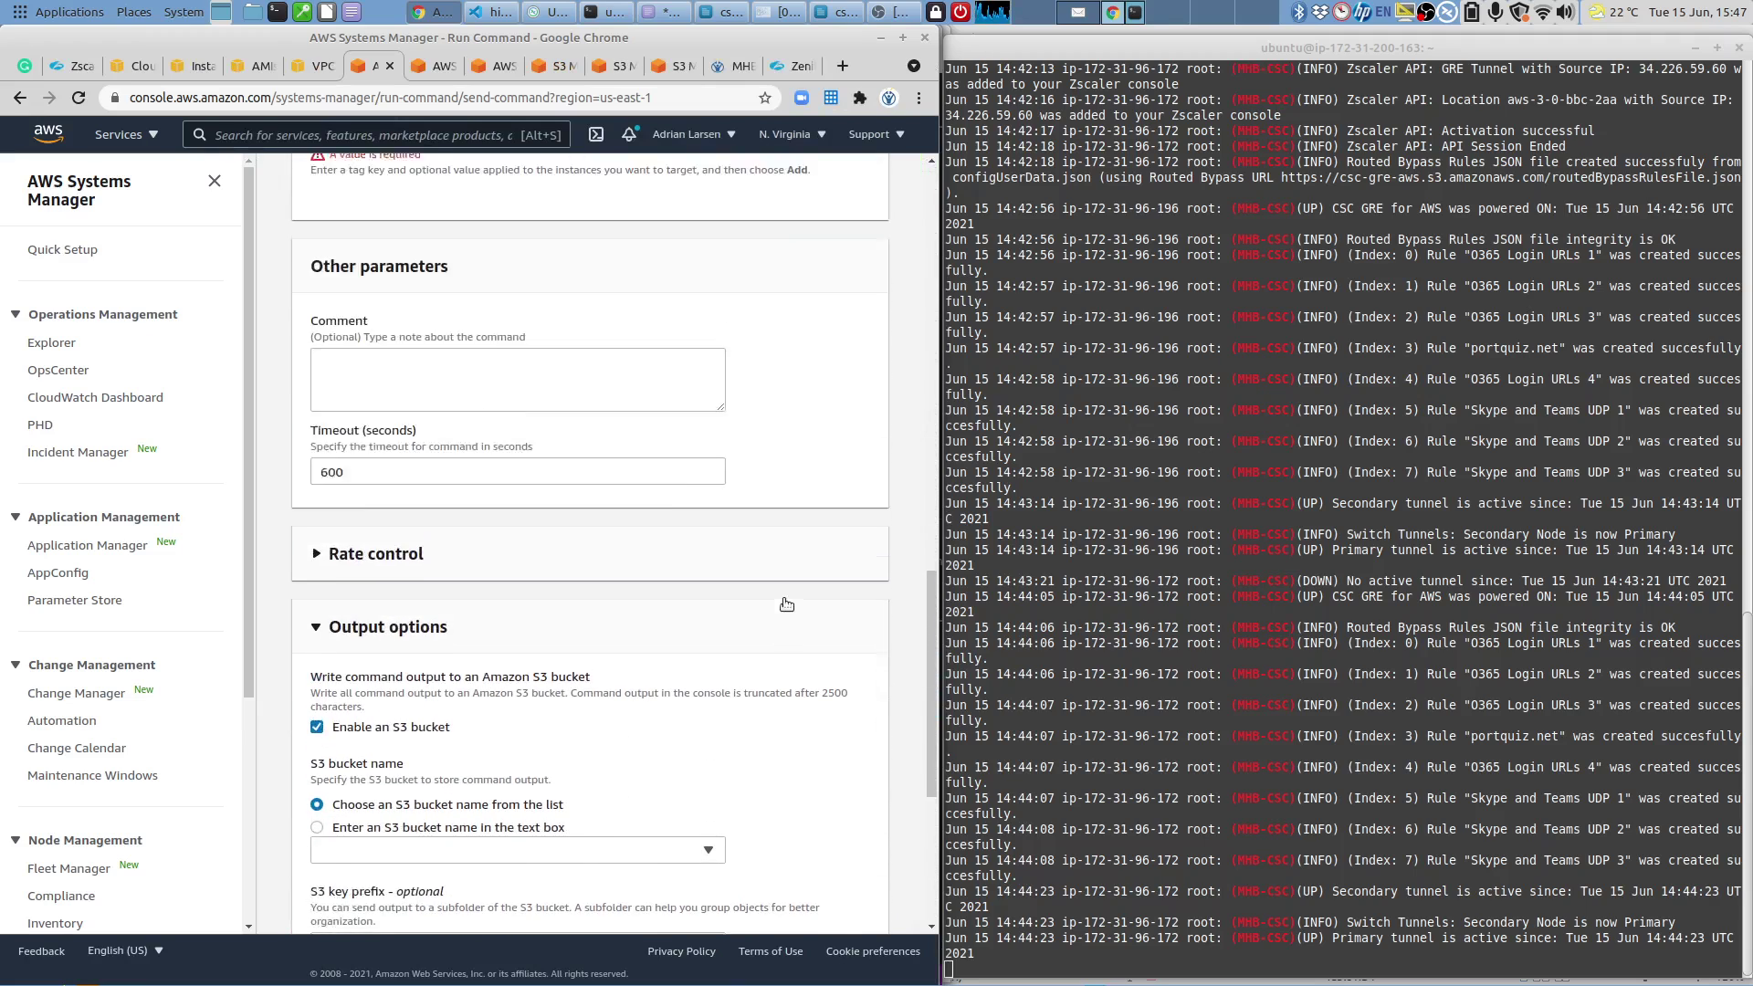
click(555, 356)
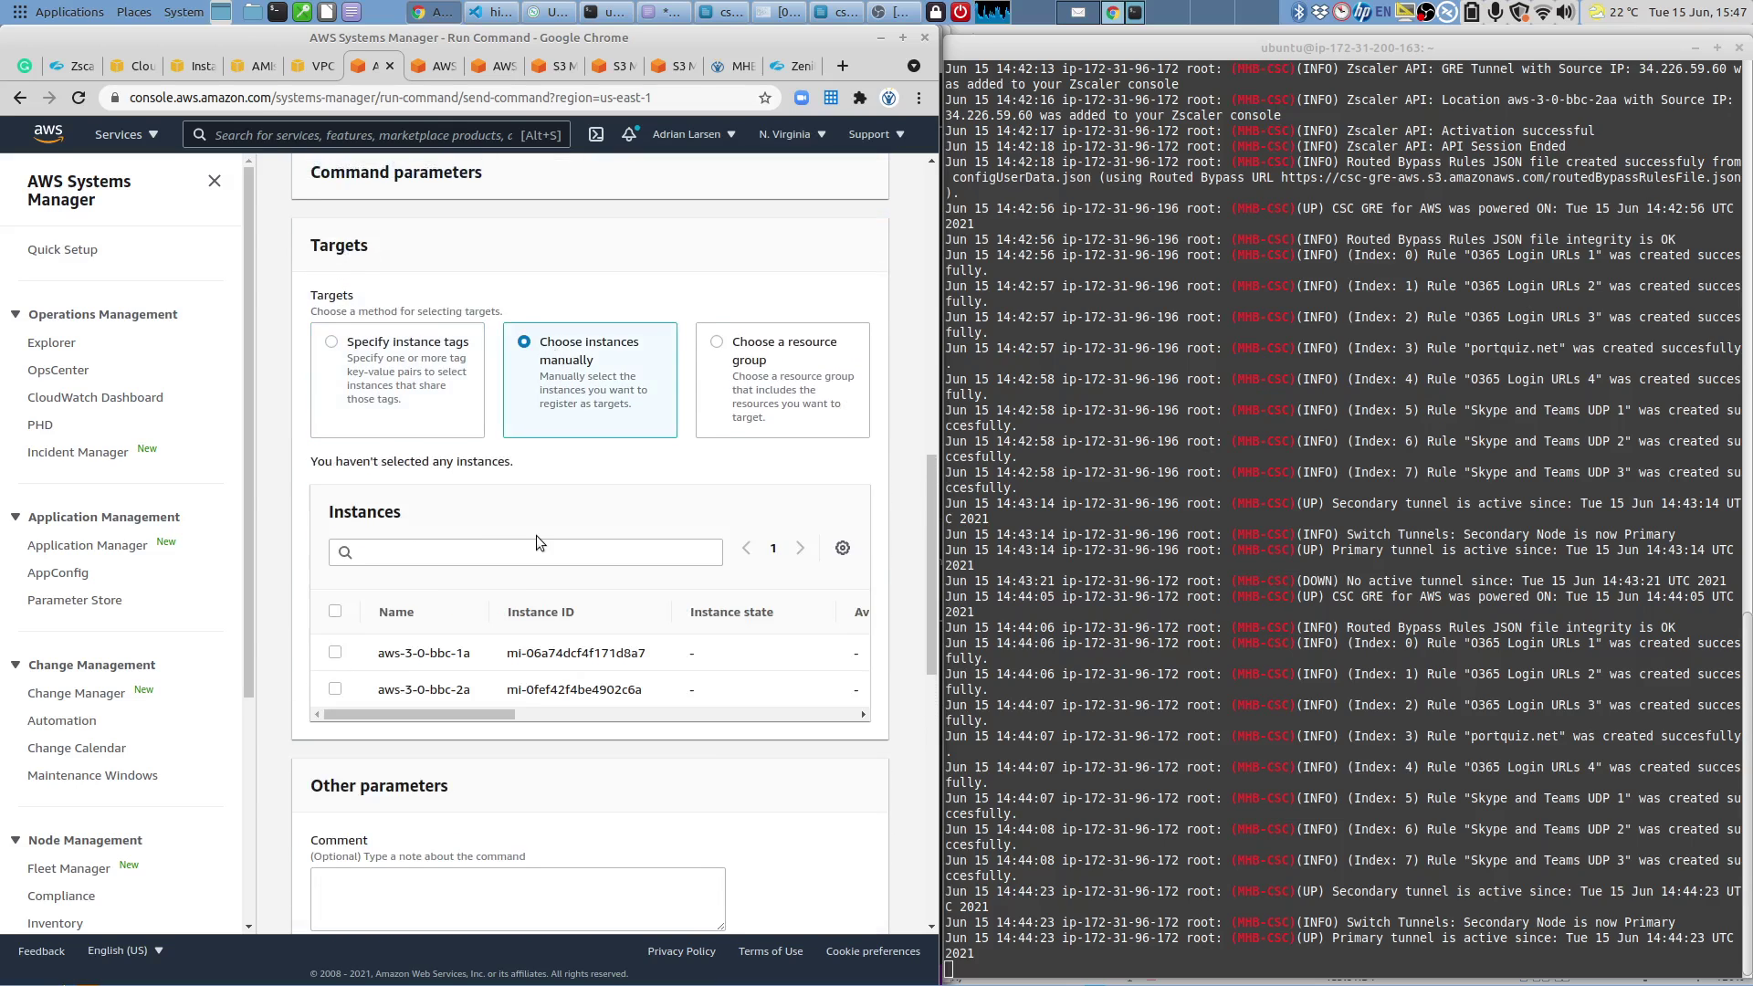
click(334, 611)
scroll(672, 618, down, 9)
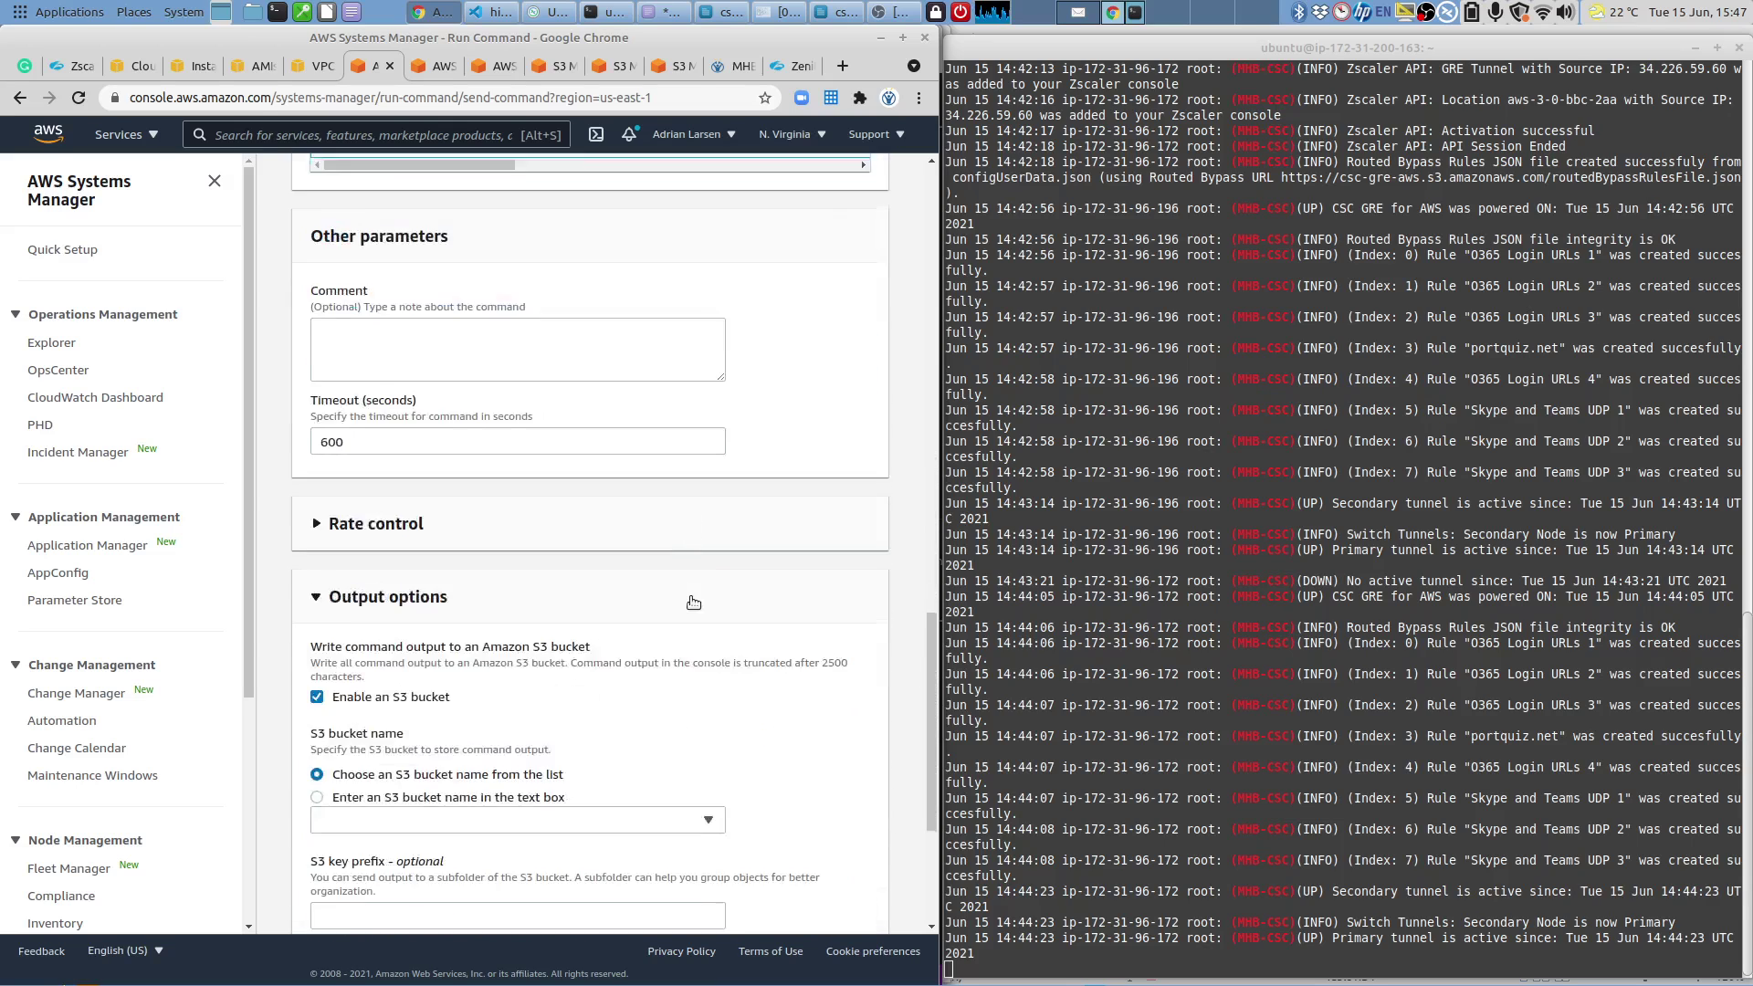
click(857, 894)
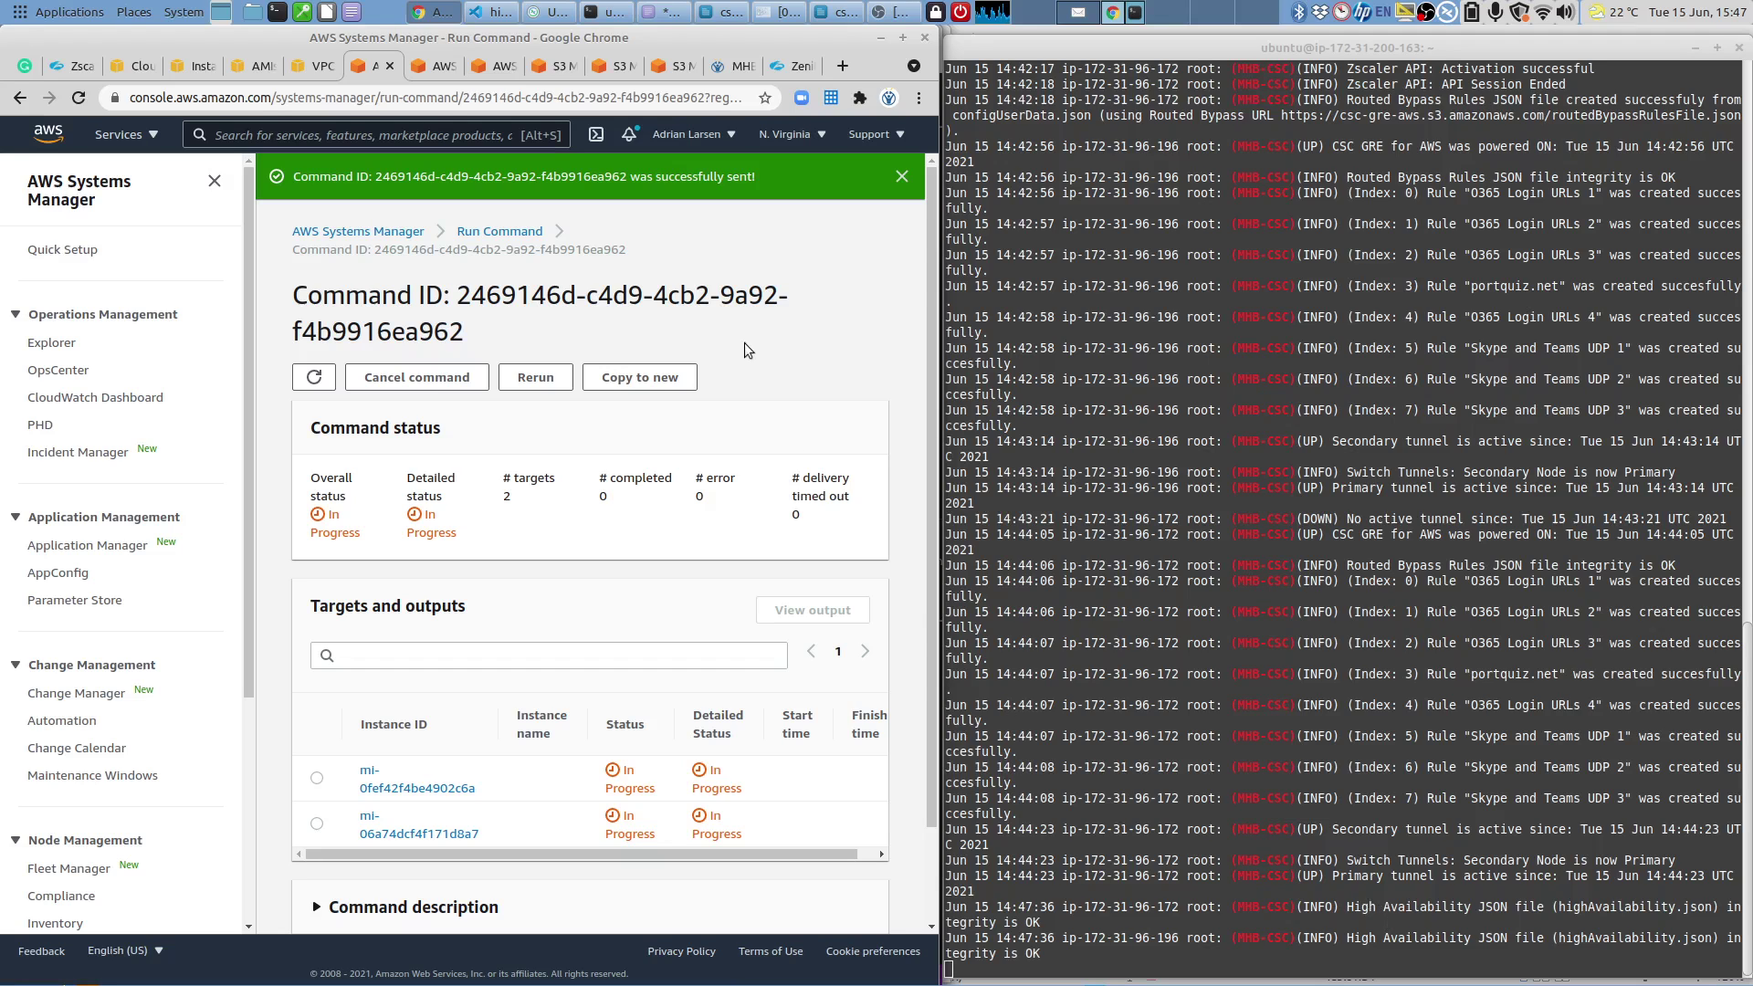
Refresh the command status and compare the haInstanceIdOtherCsc value in highAvailability-bbc-1.json with the instance ID of aws-3-0-bbc-2aa in EC2.
click(315, 377)
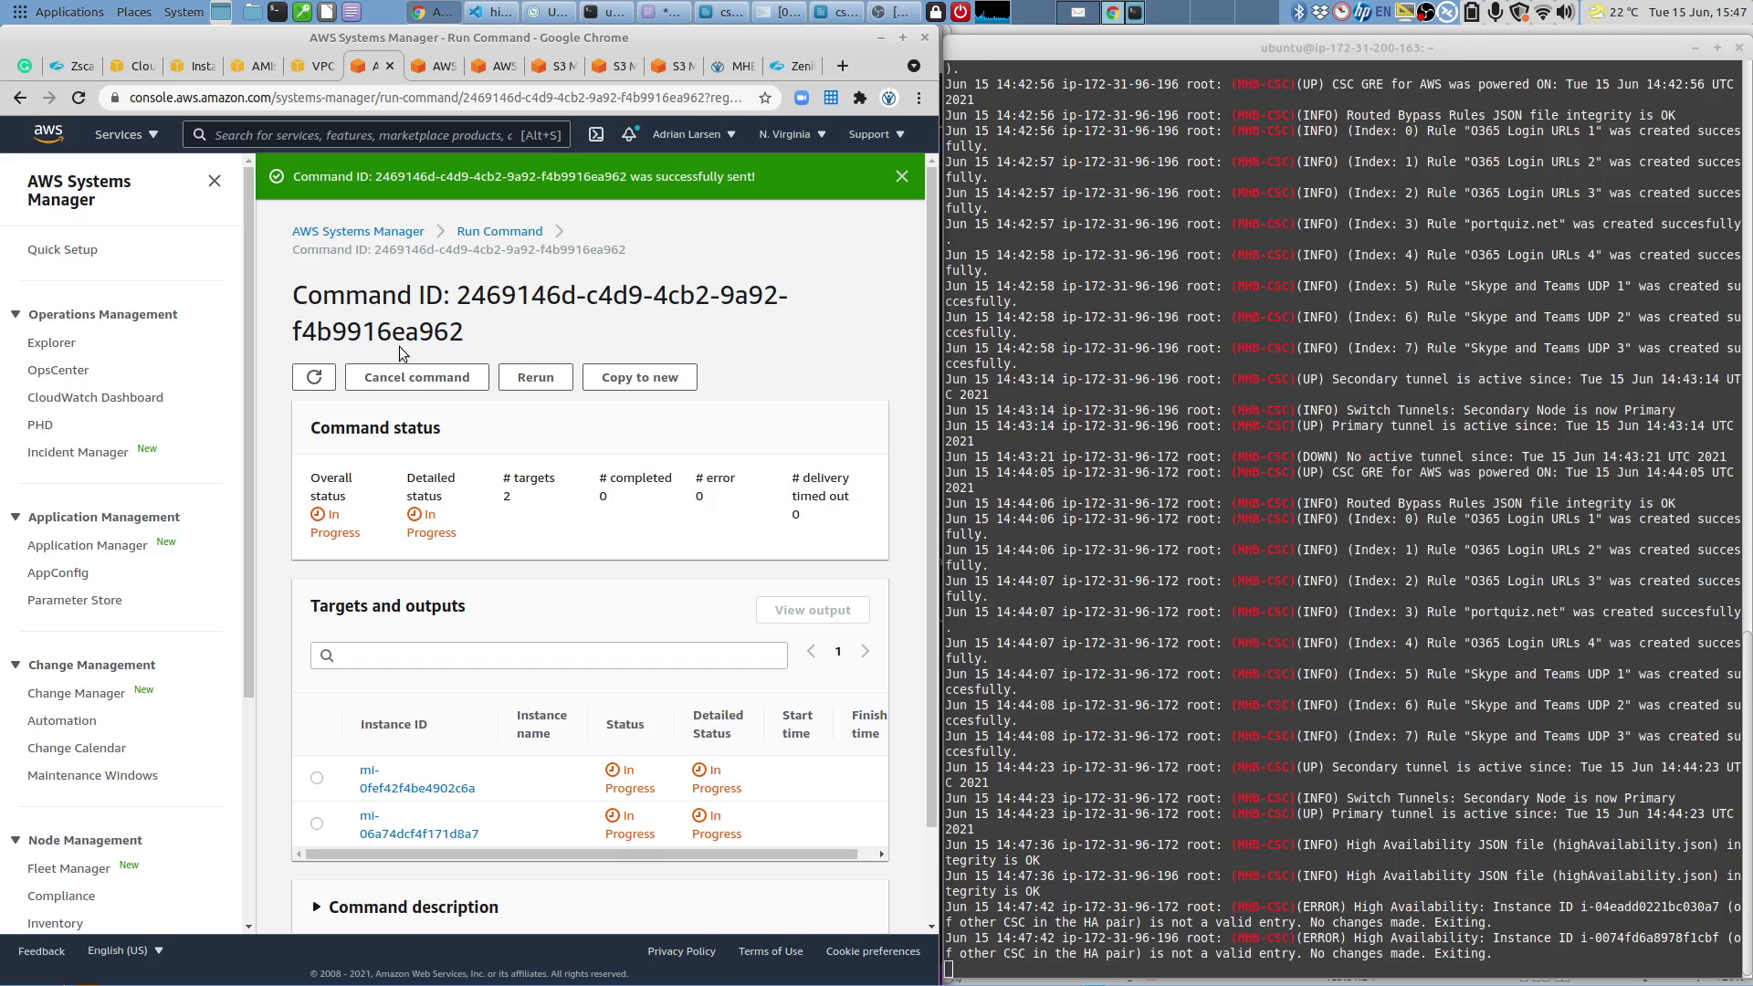
click(493, 12)
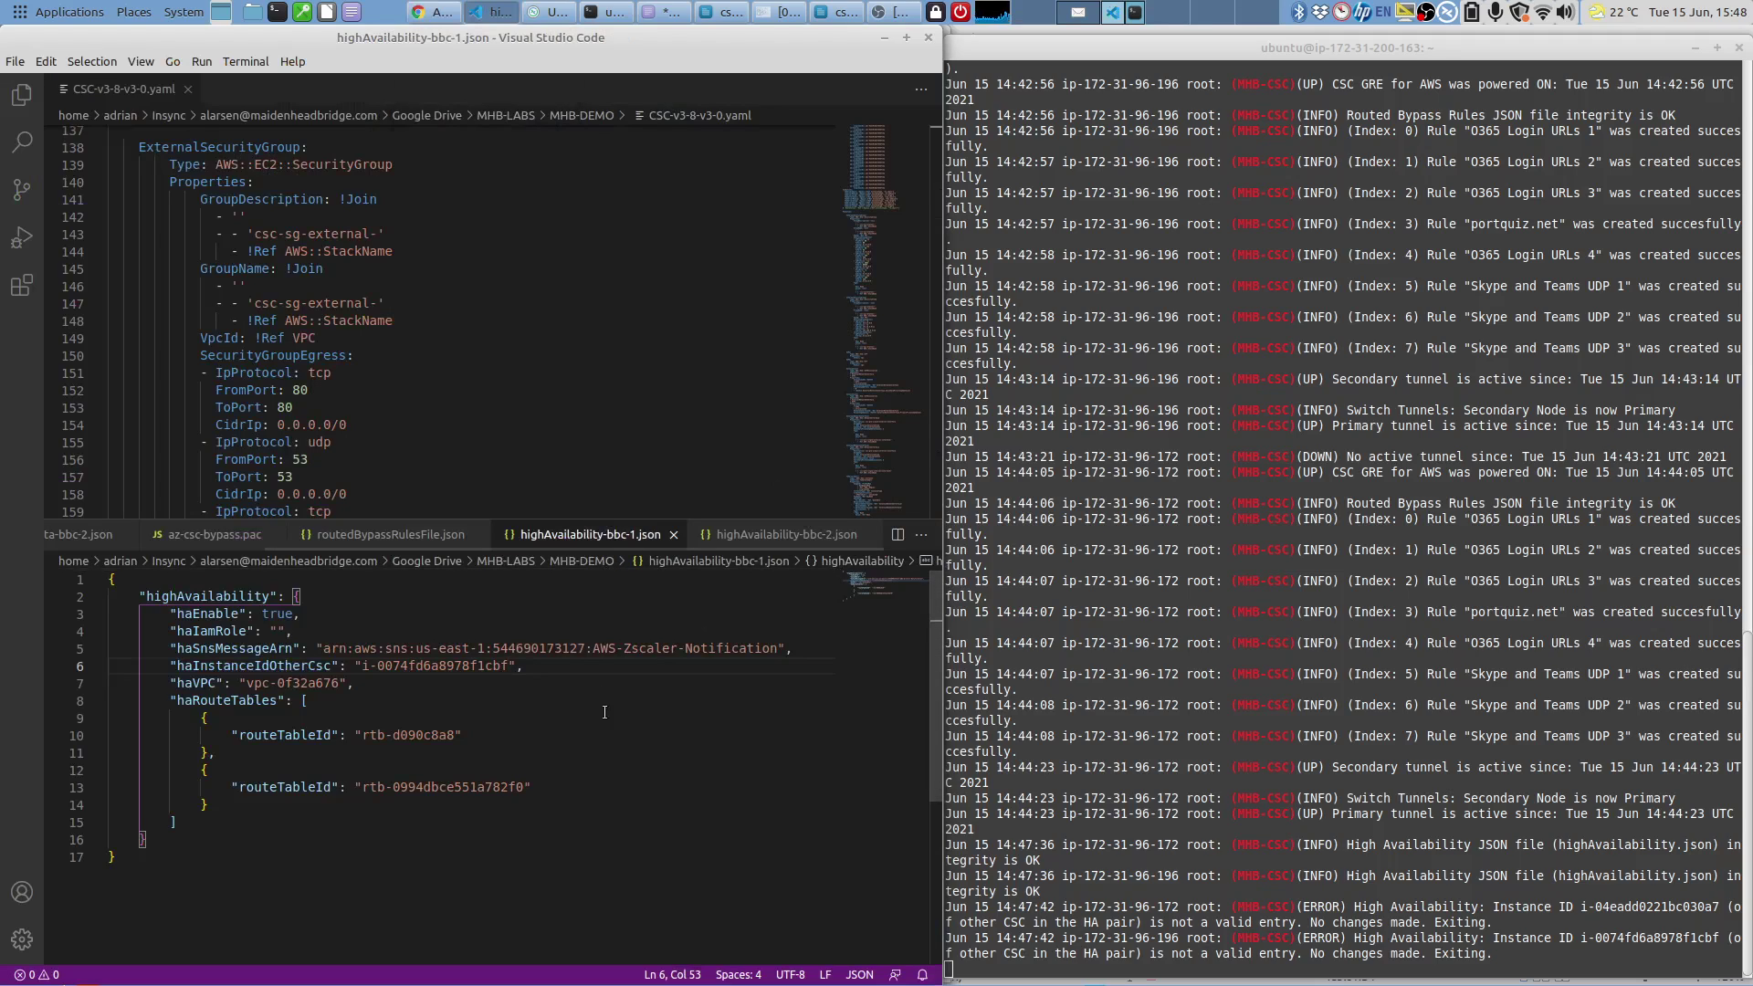
click(424, 18)
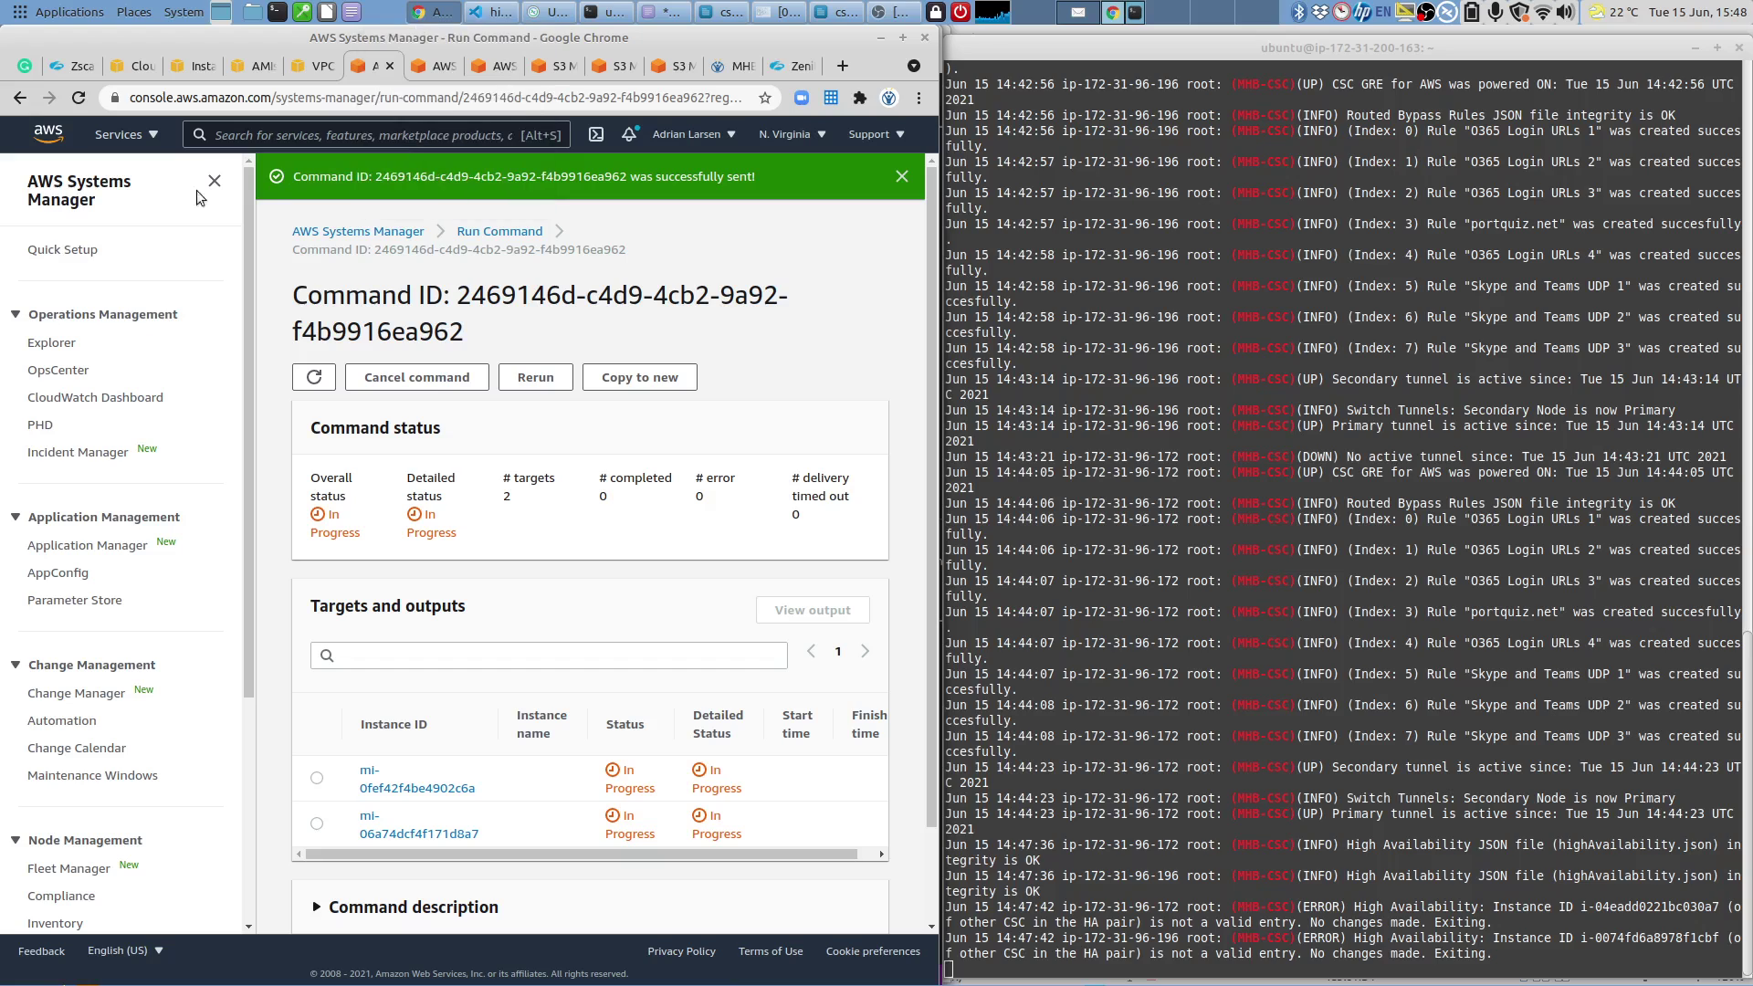
click(205, 68)
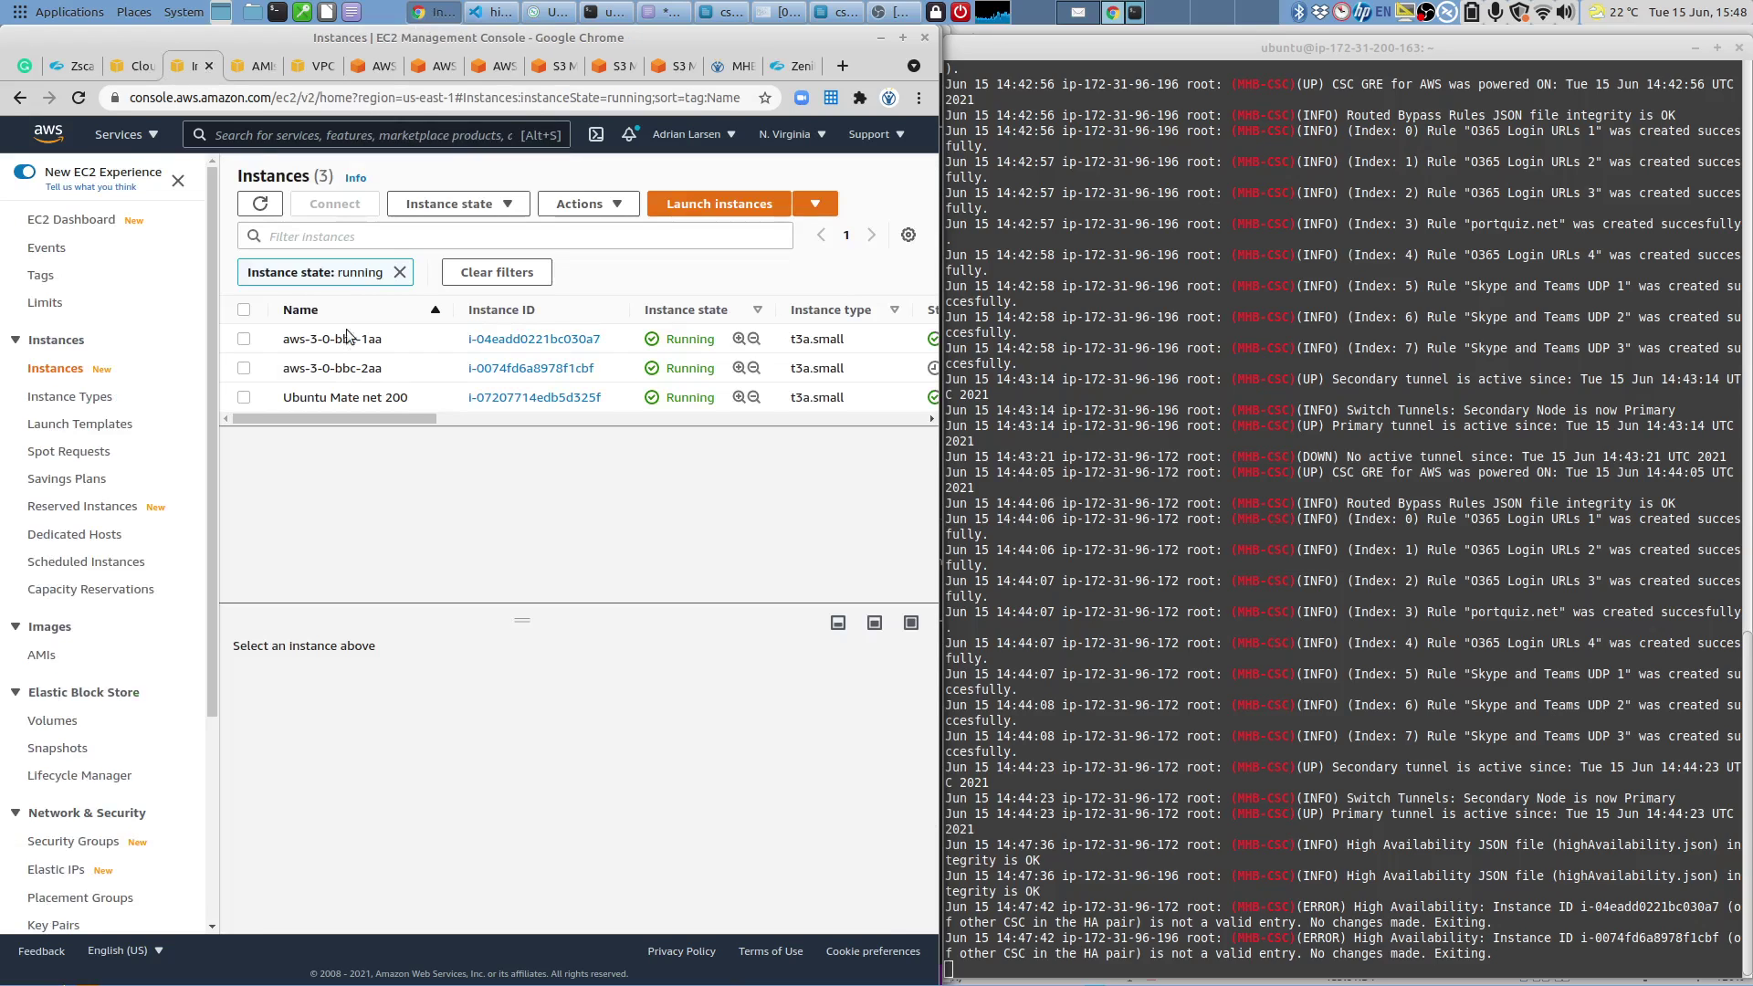
click(245, 369)
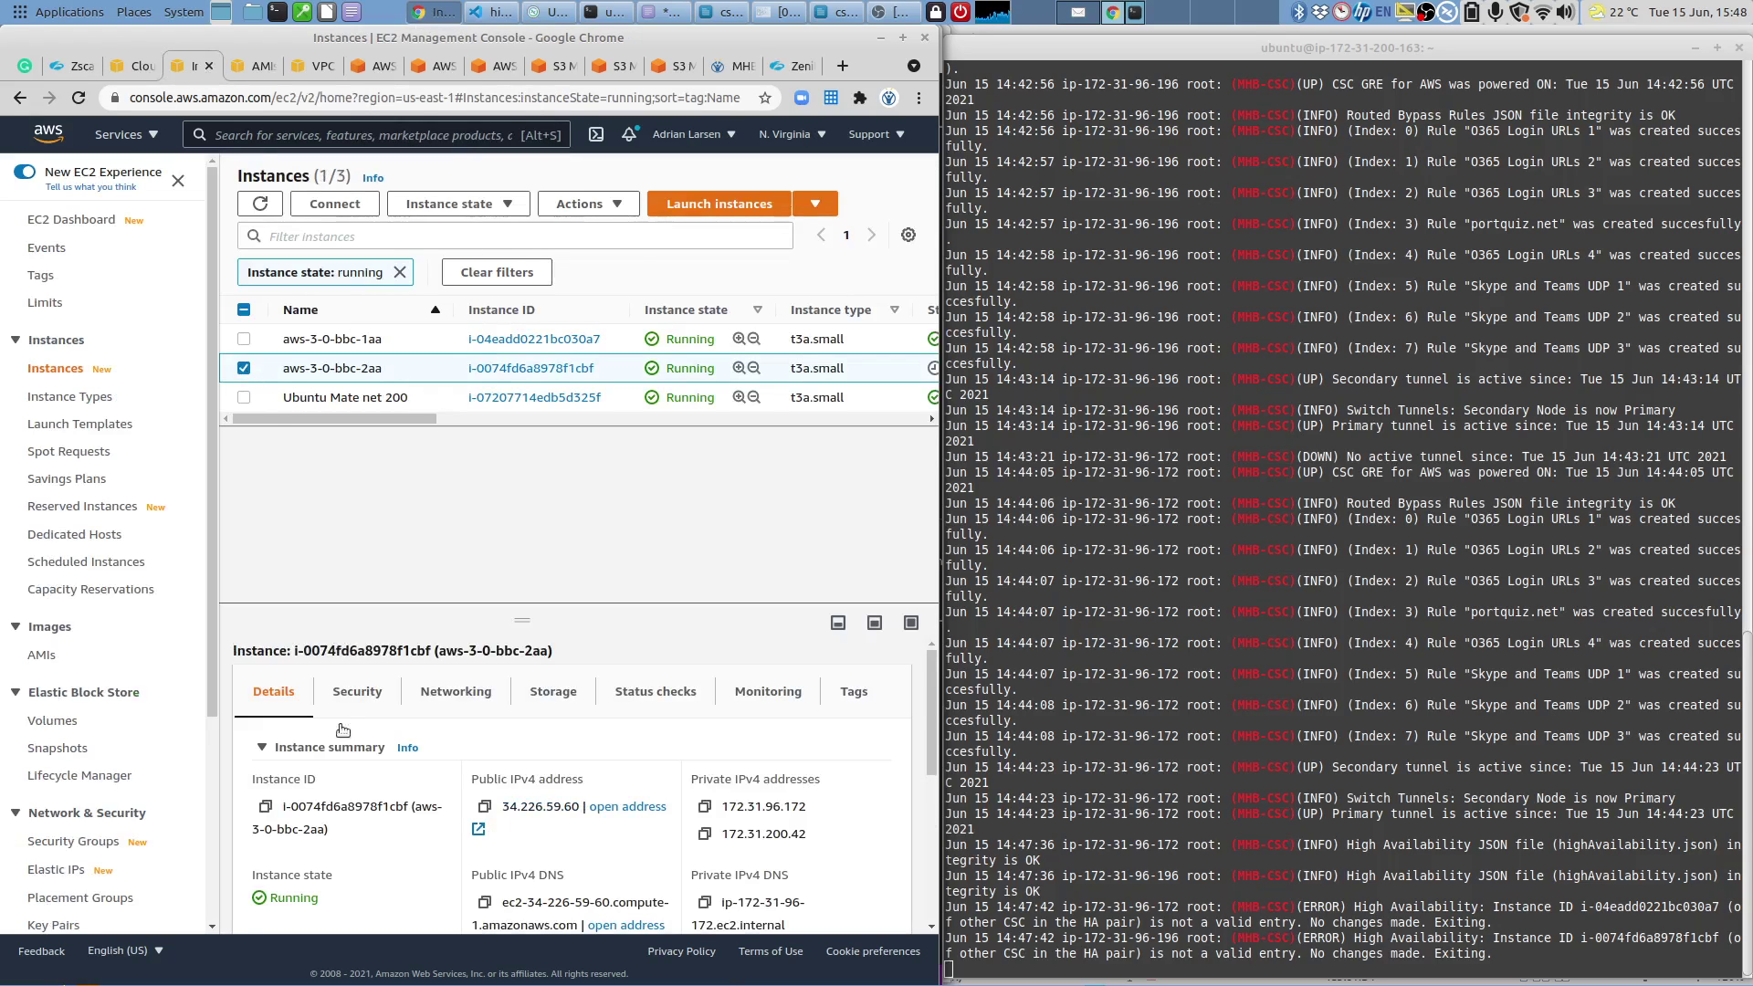
click(265, 807)
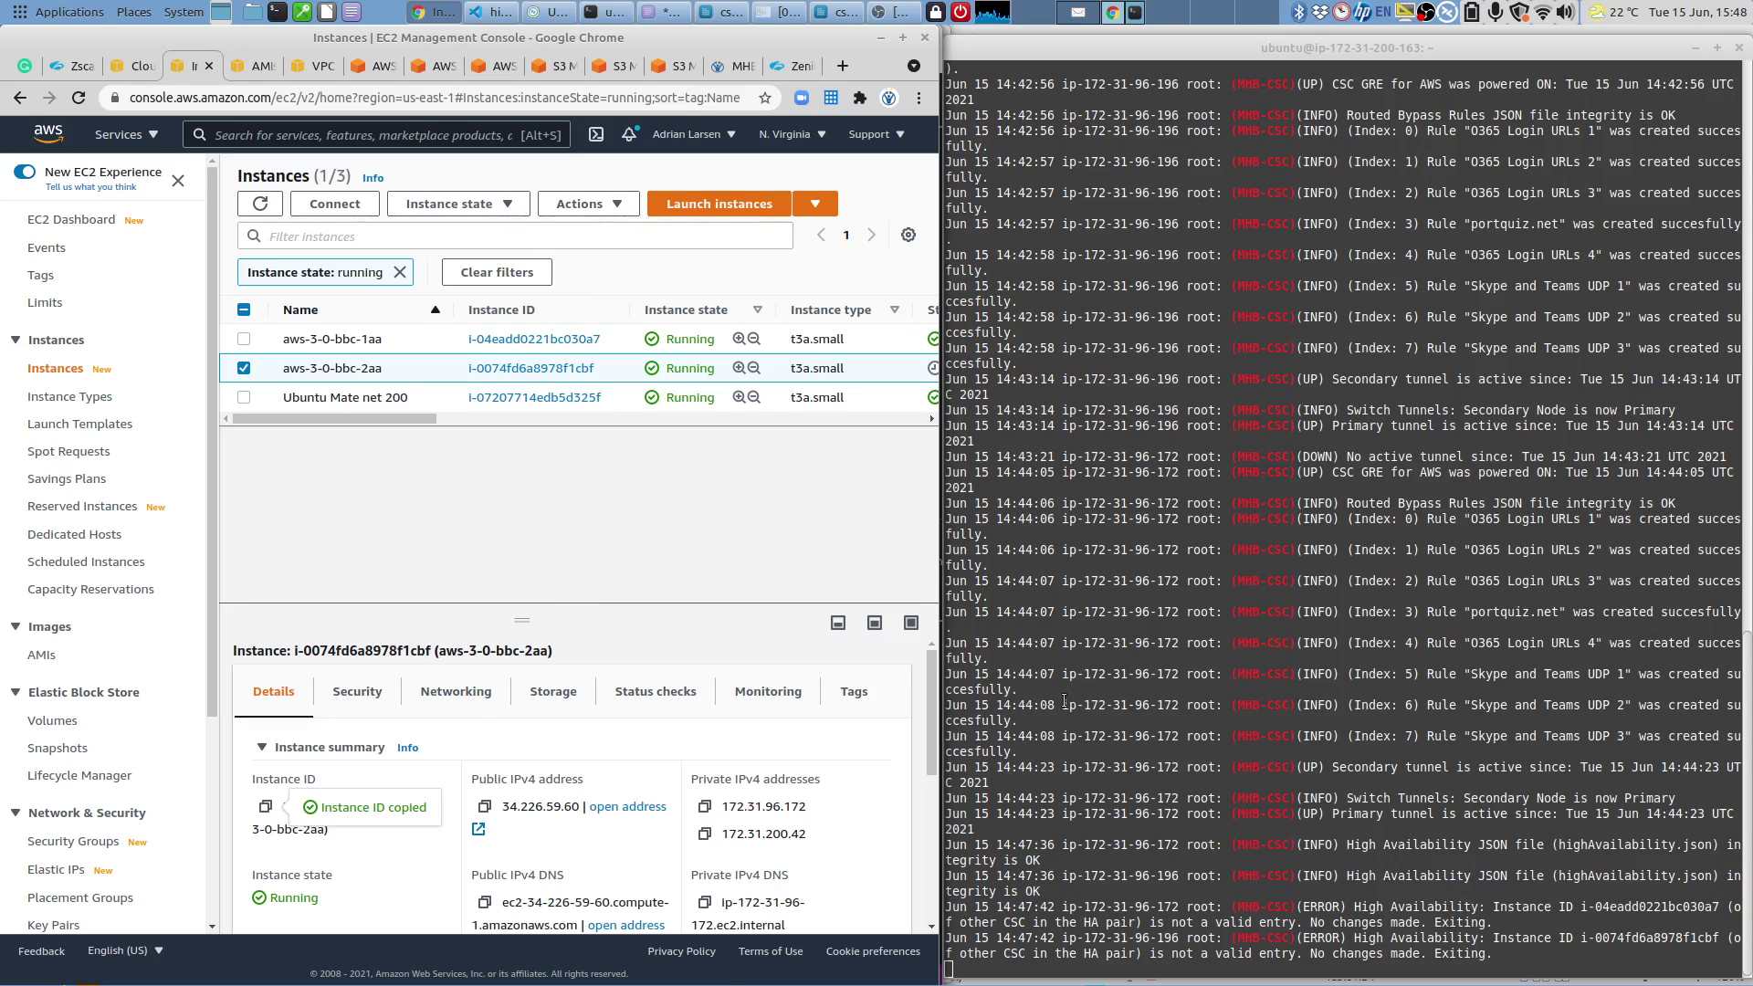
click(245, 369)
Switch to the demo script in LibreOffice Writer and highlight the item about assigning the IAM role to the instances.
click(721, 12)
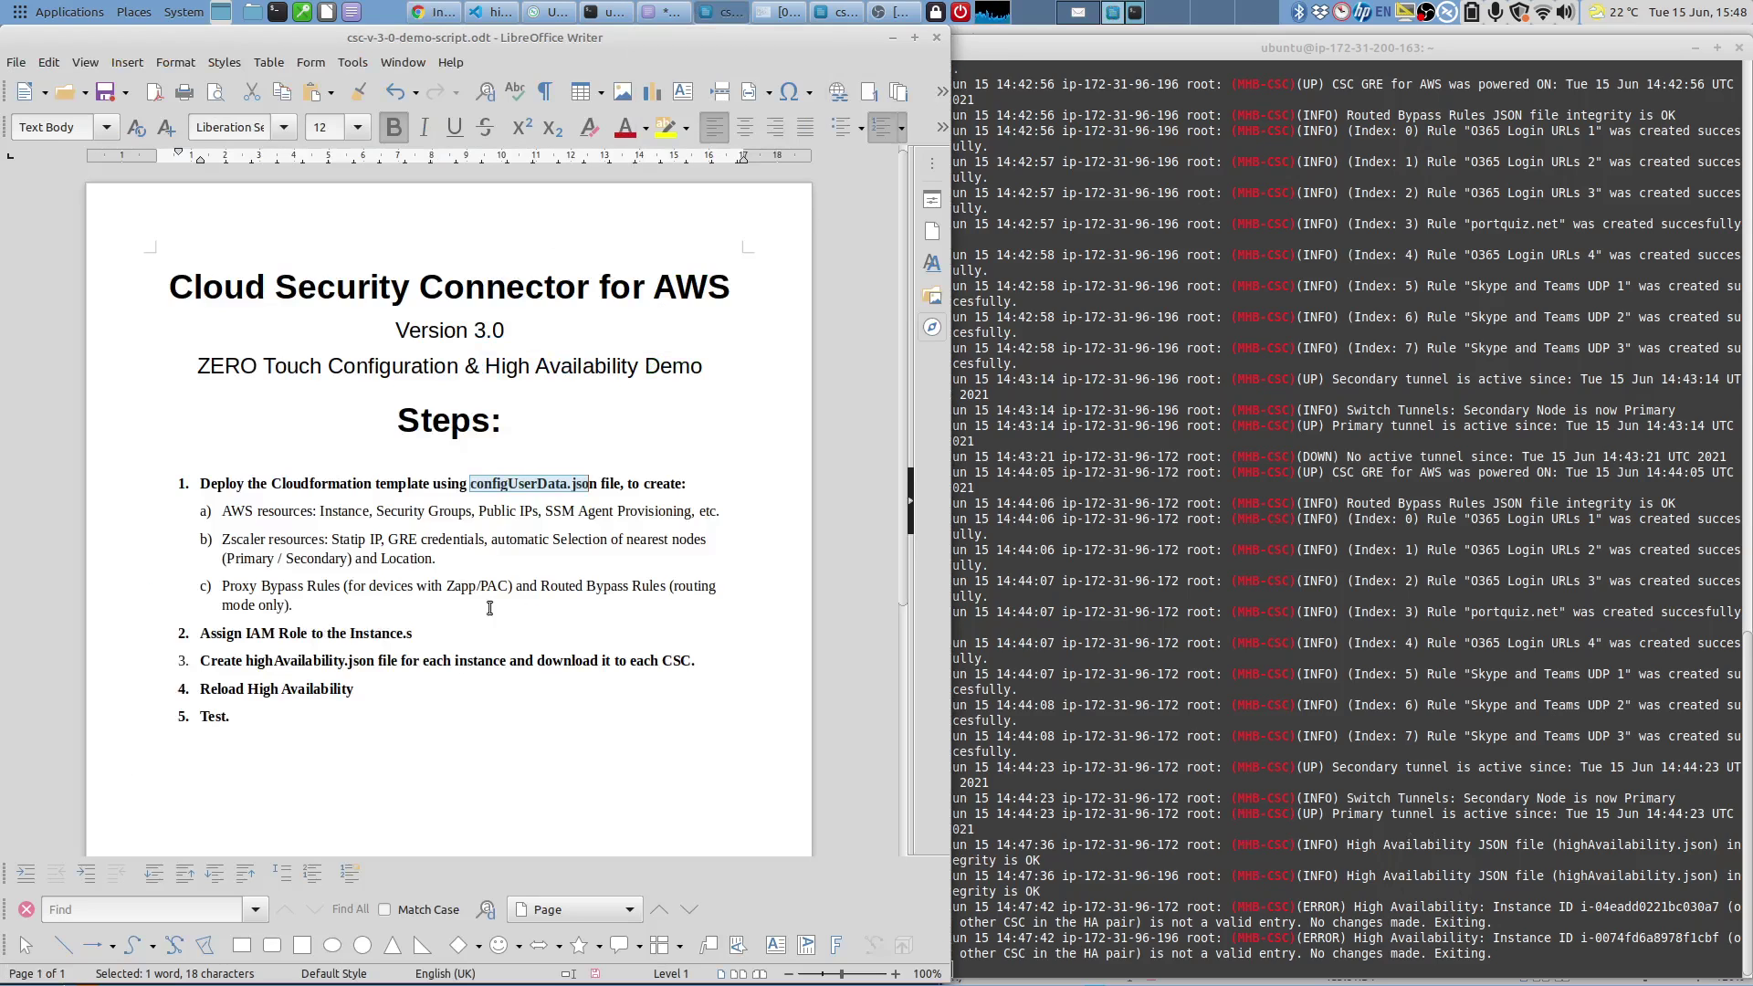
drag(244, 634, 406, 634)
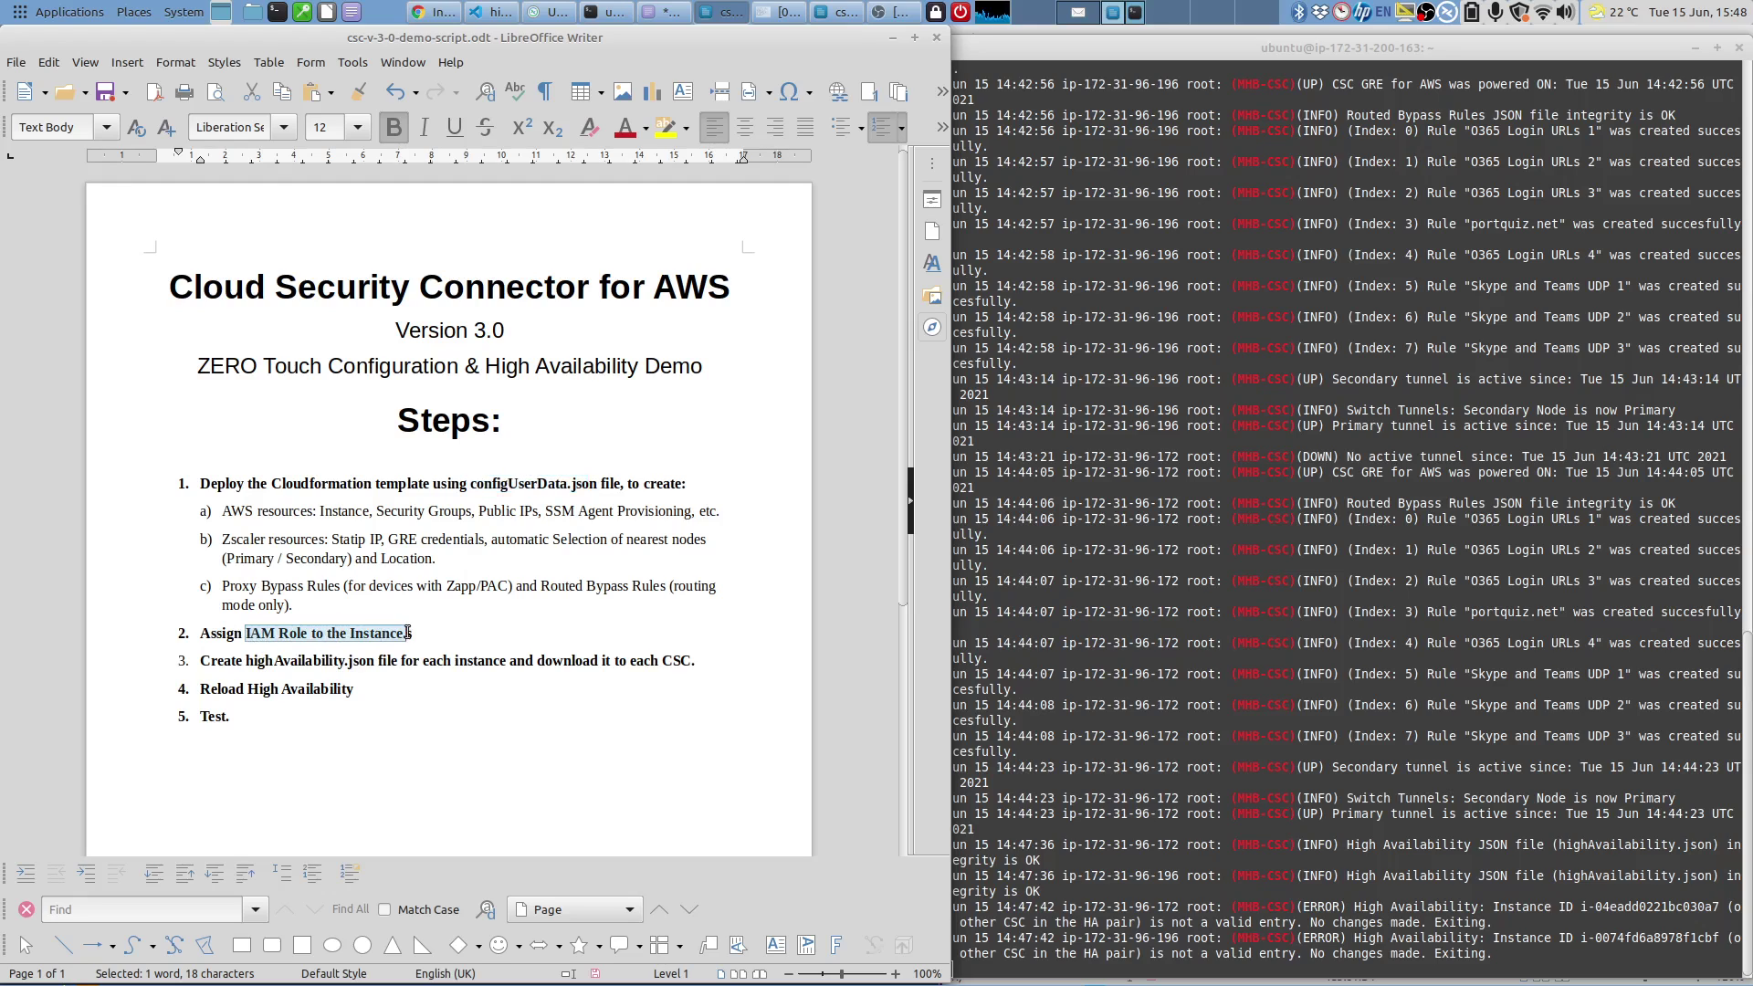
mouse_move(502, 14)
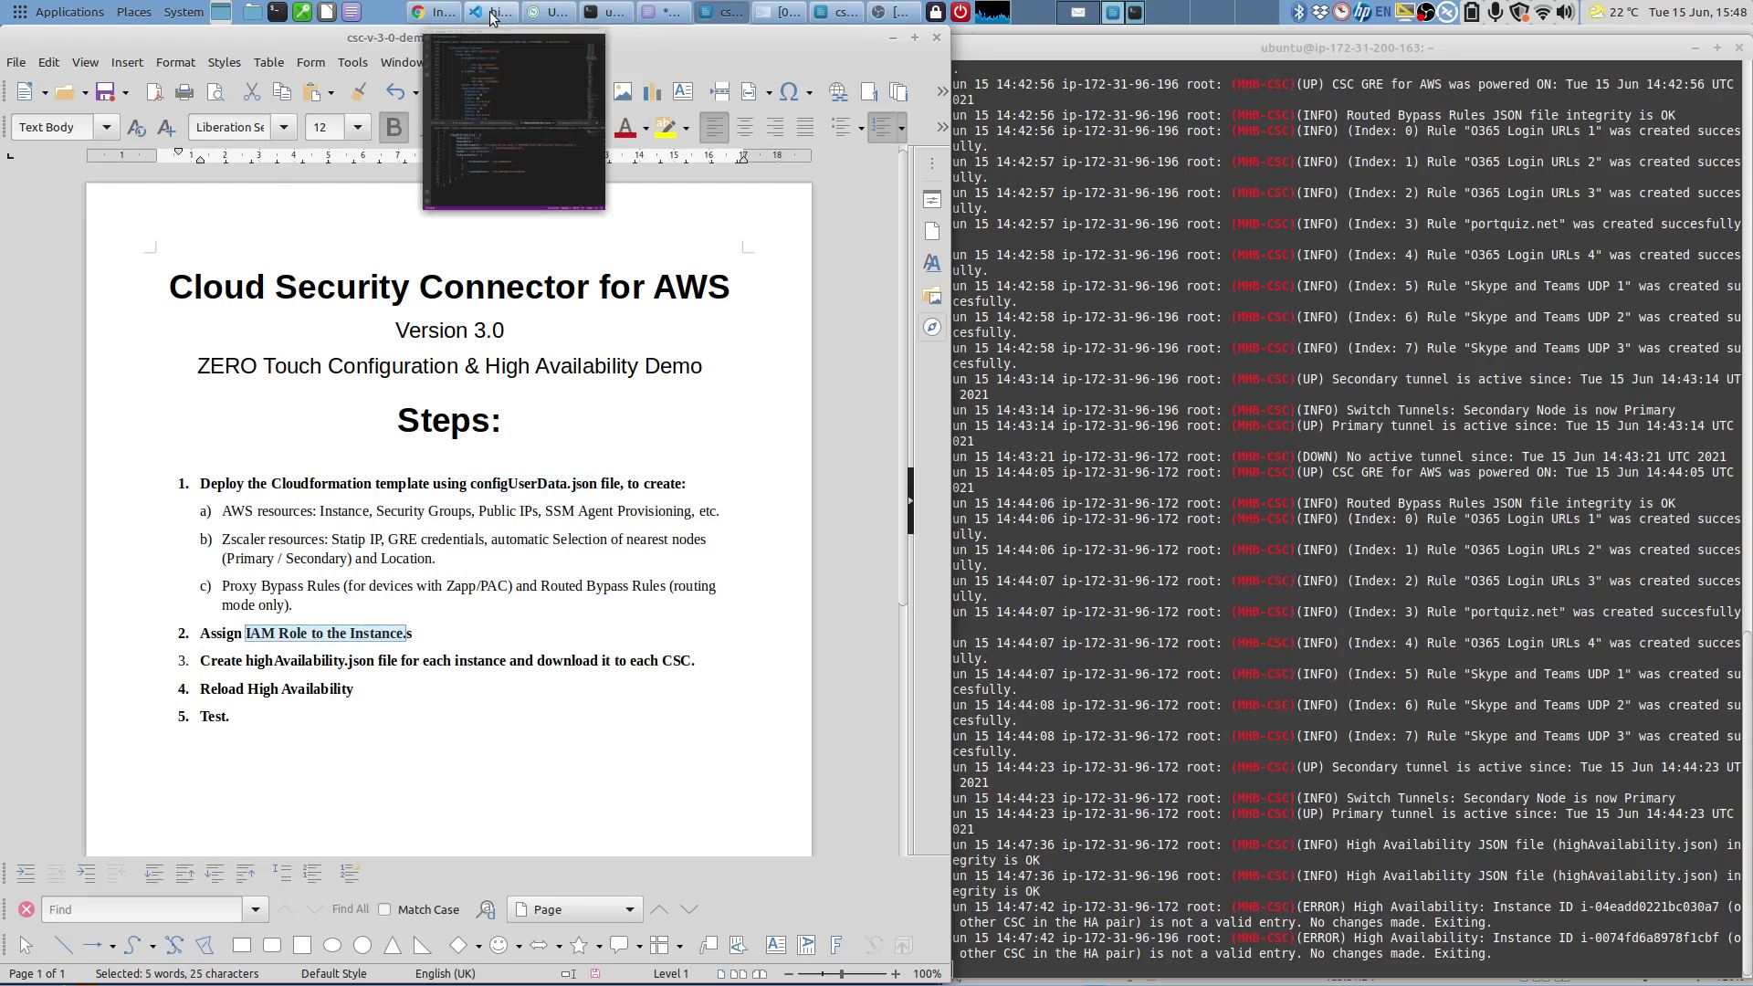
Return to the EC2 instances in Chrome and attach the csc-ha-aws-role IAM role to aws-3-0-bbc-1aa.
click(435, 12)
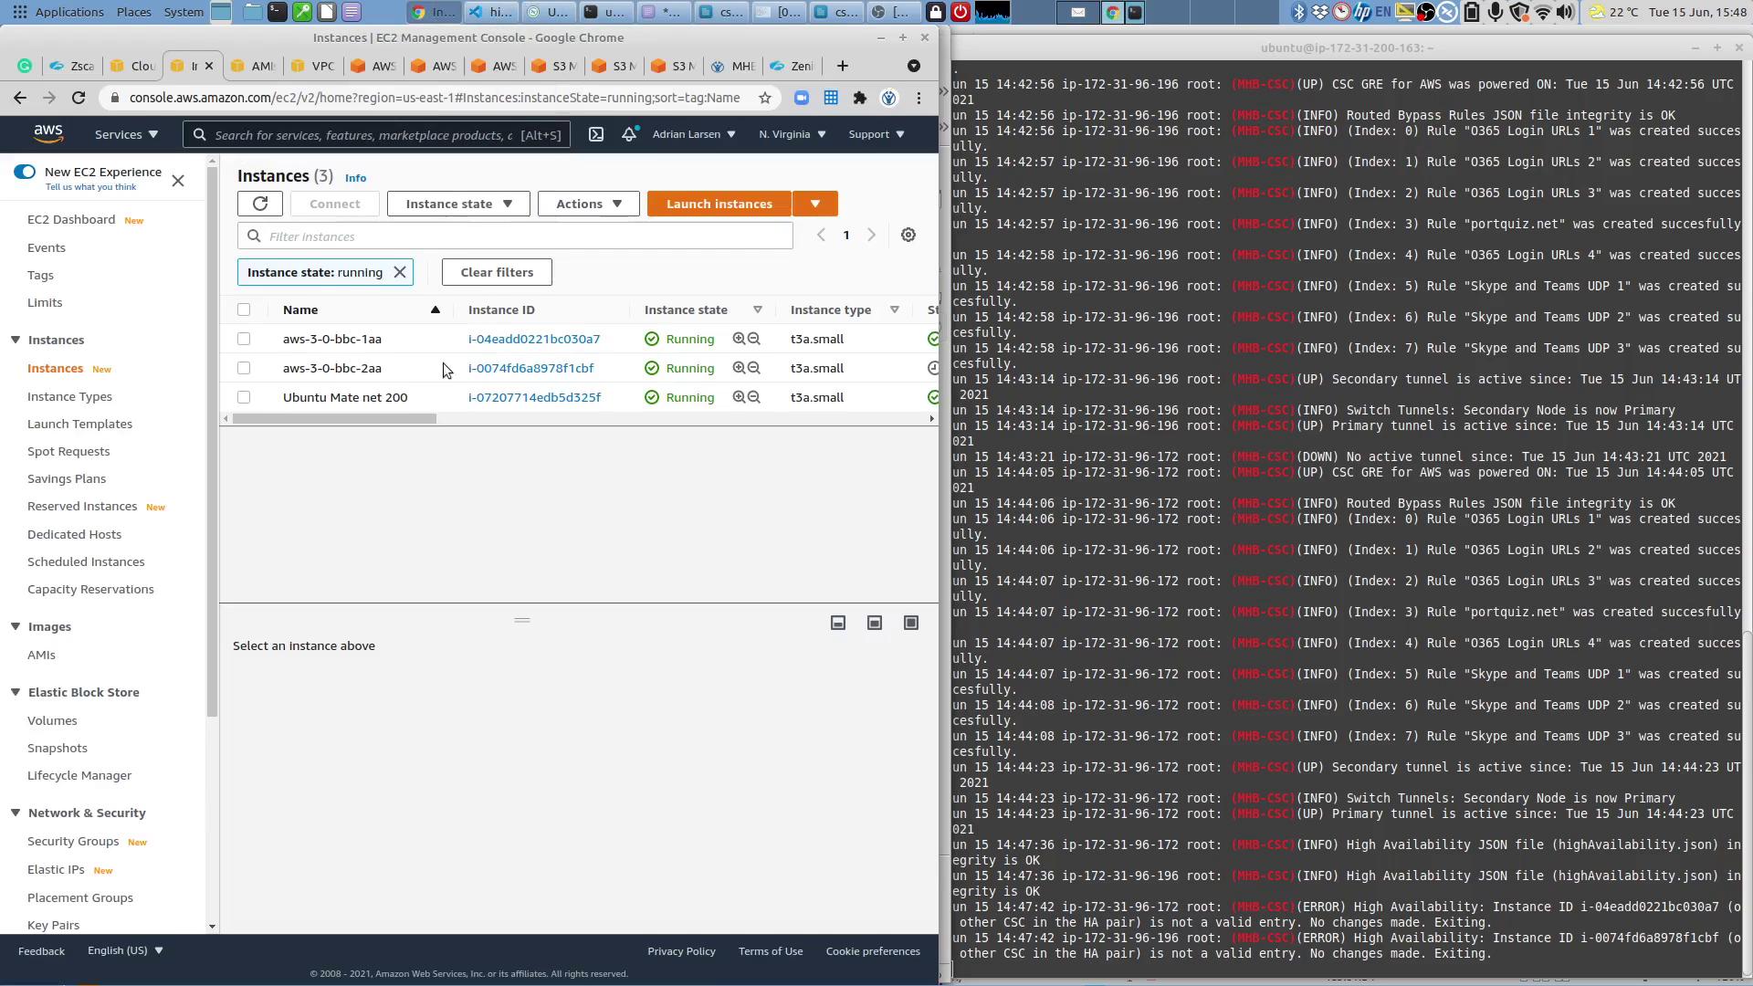
click(343, 343)
right_click(340, 339)
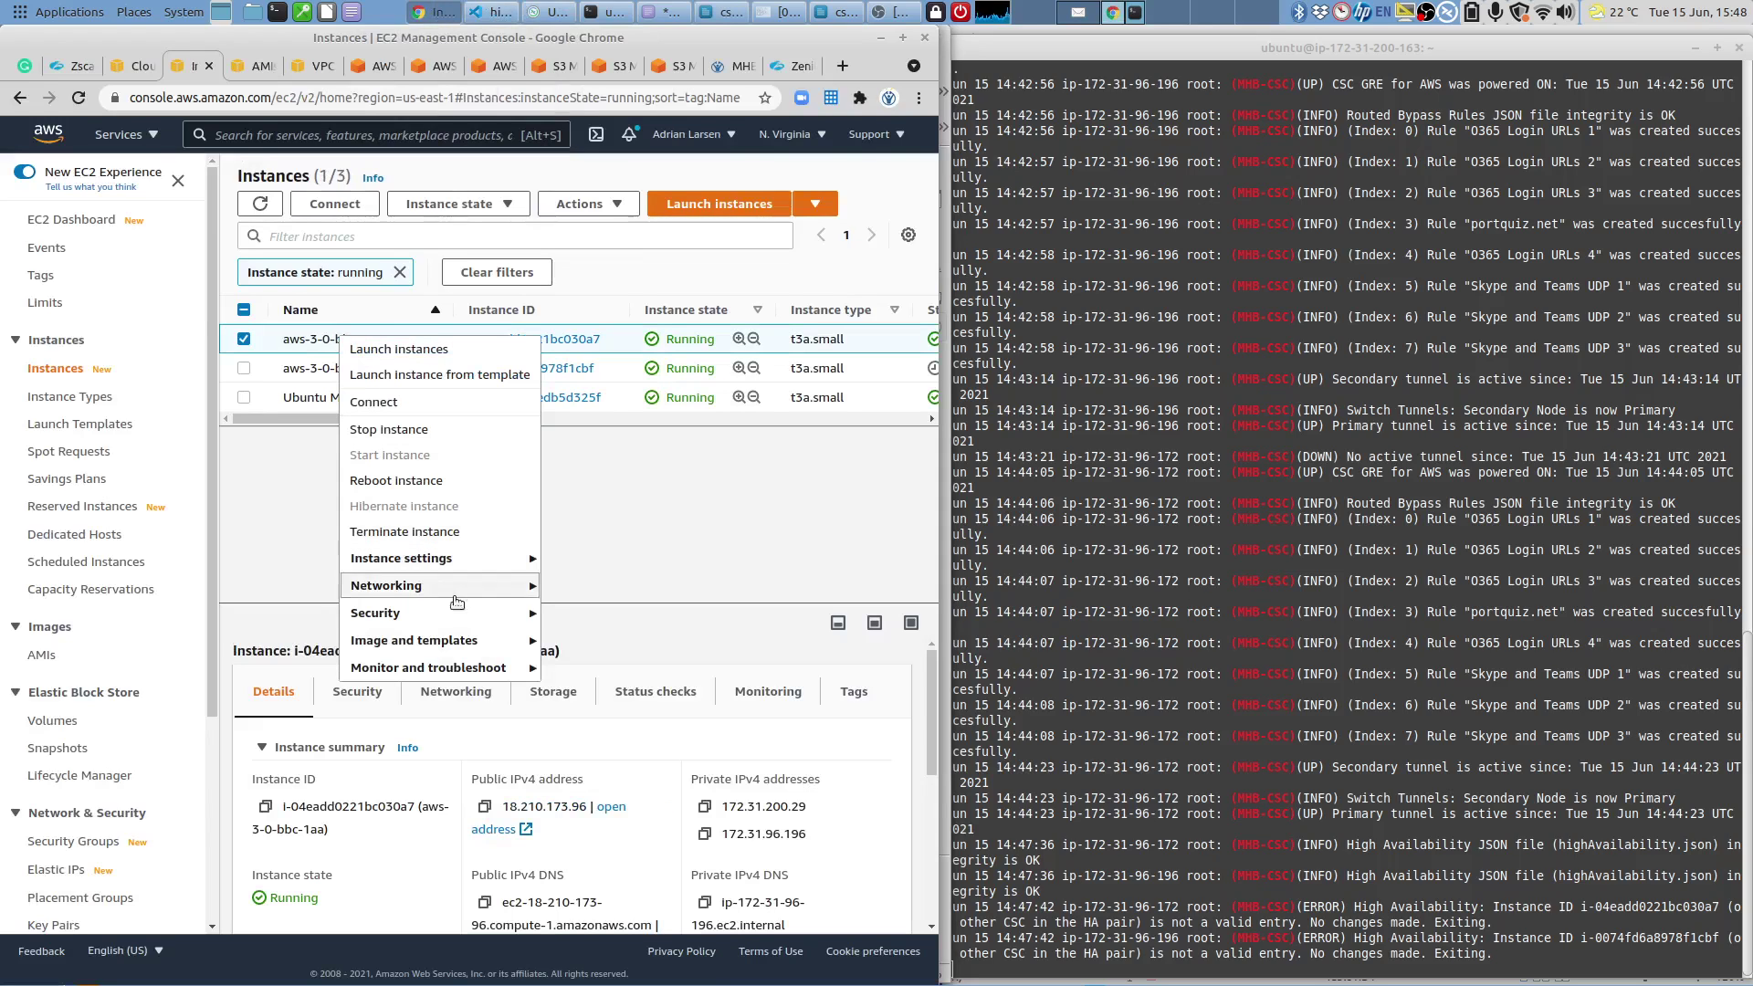
mouse_move(465, 616)
click(610, 664)
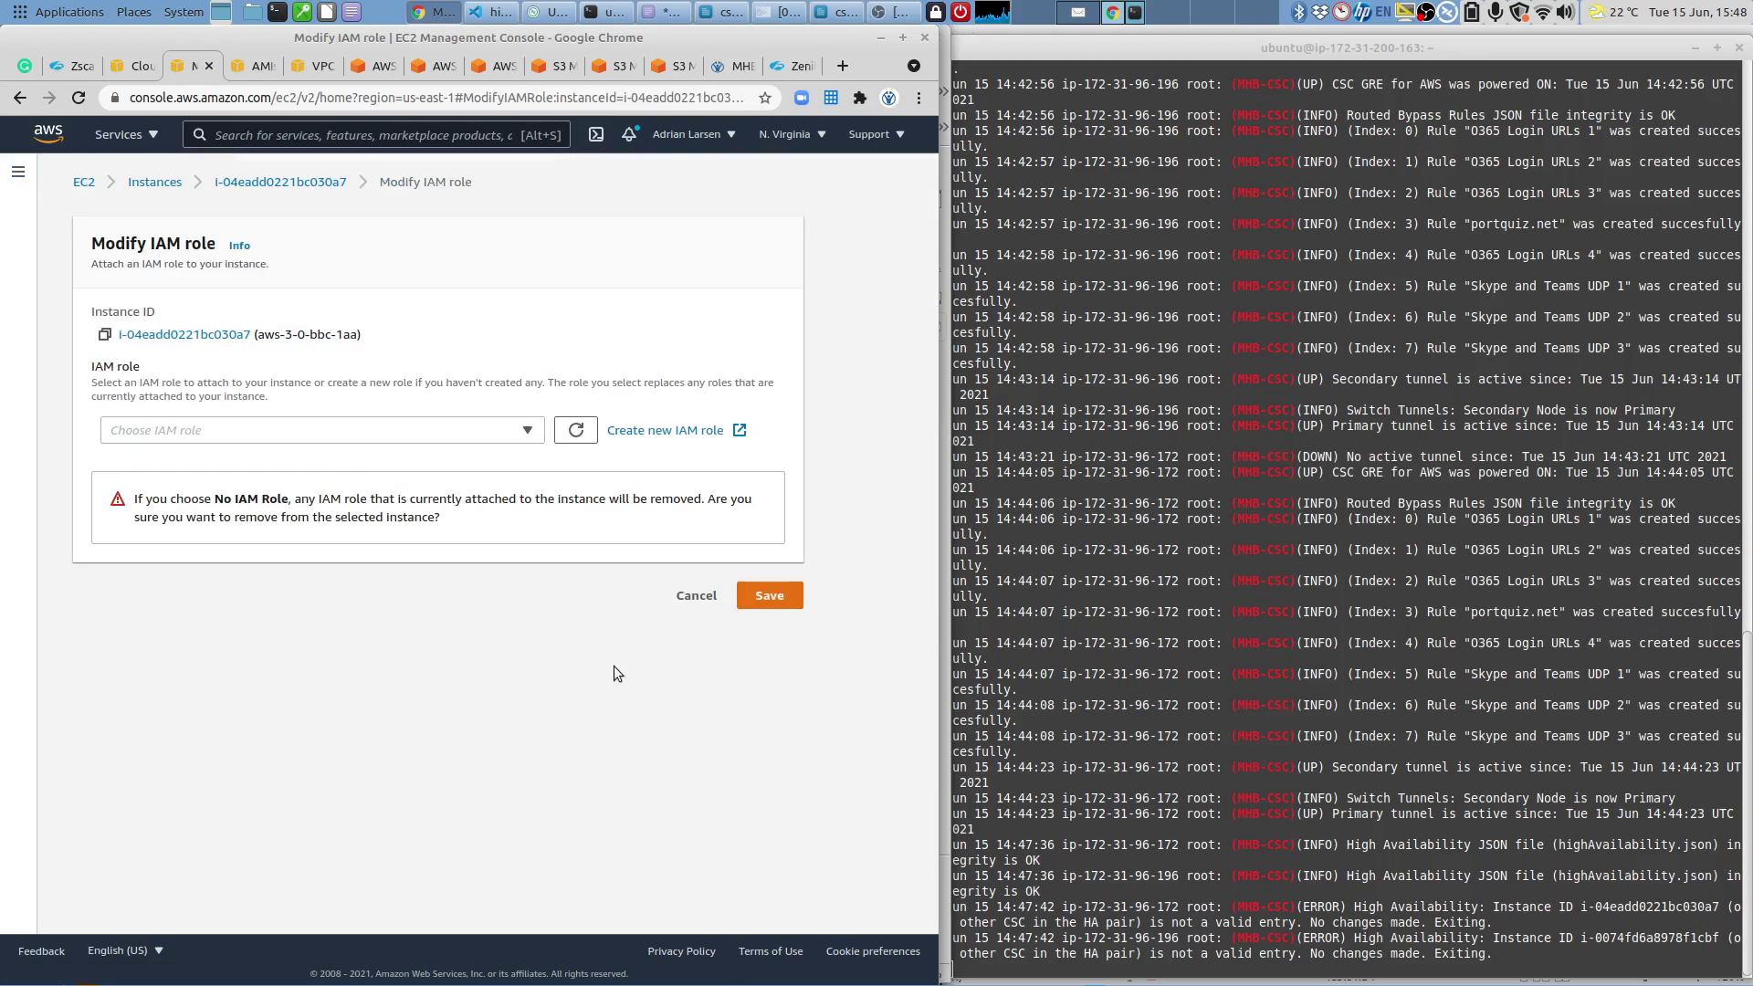
click(343, 434)
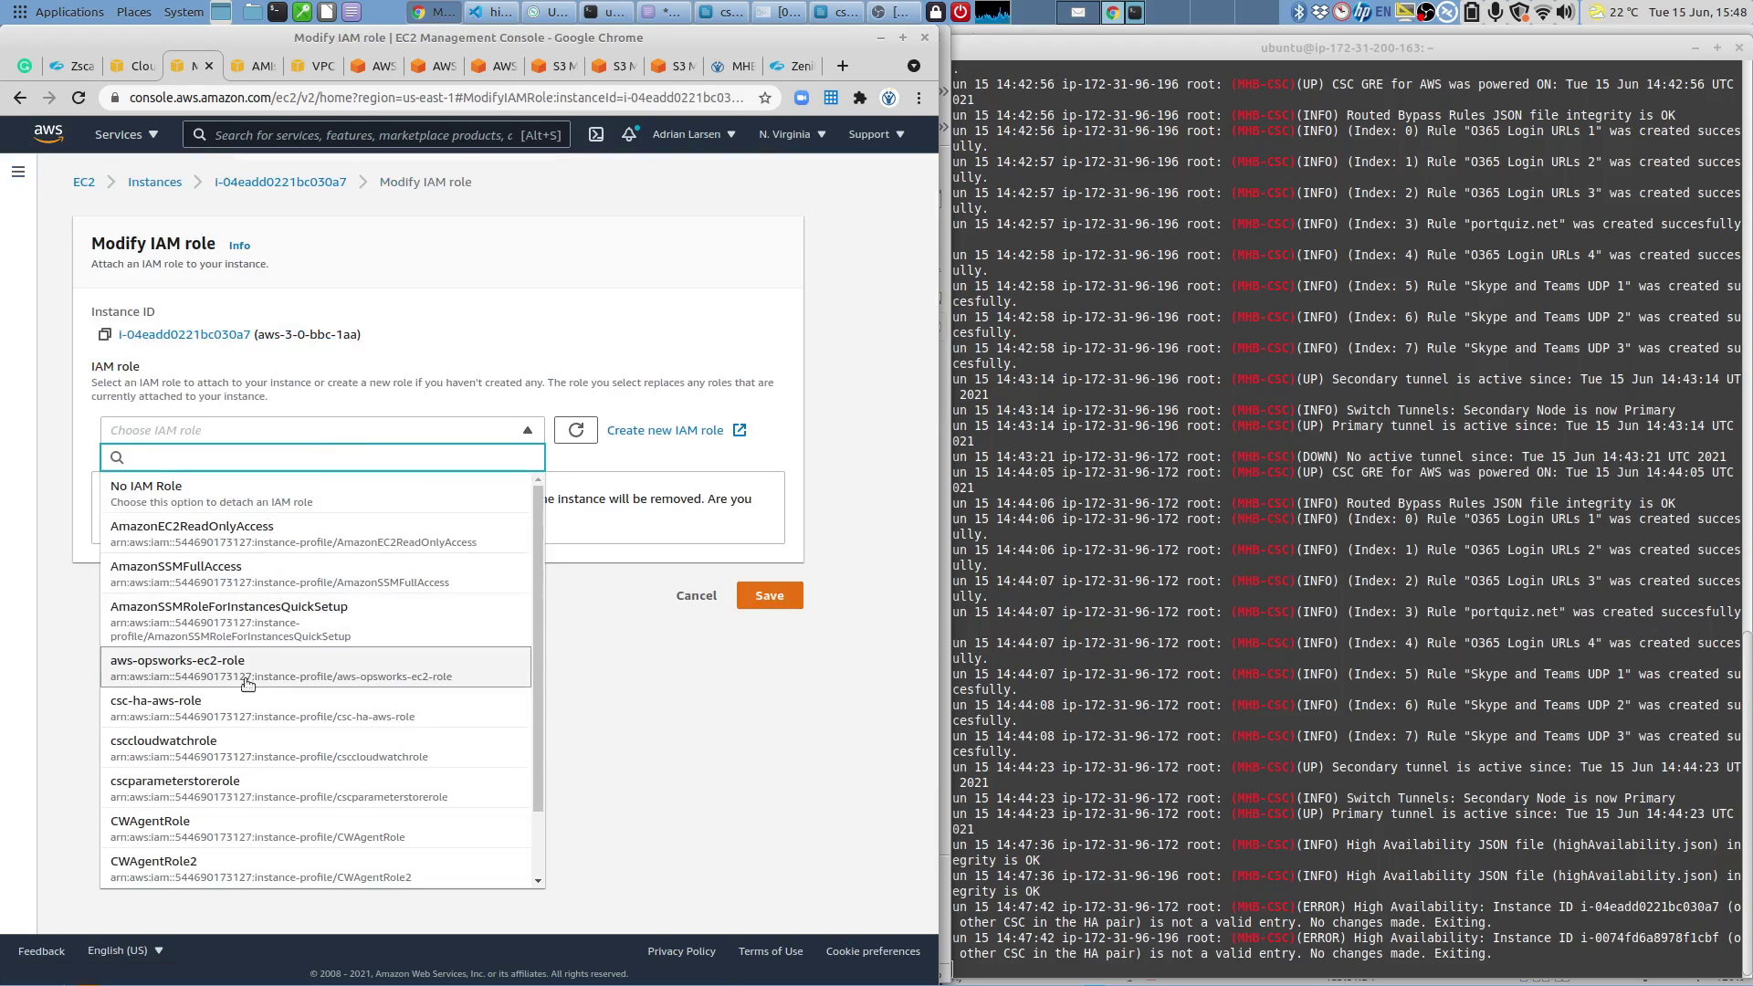
click(244, 710)
click(758, 505)
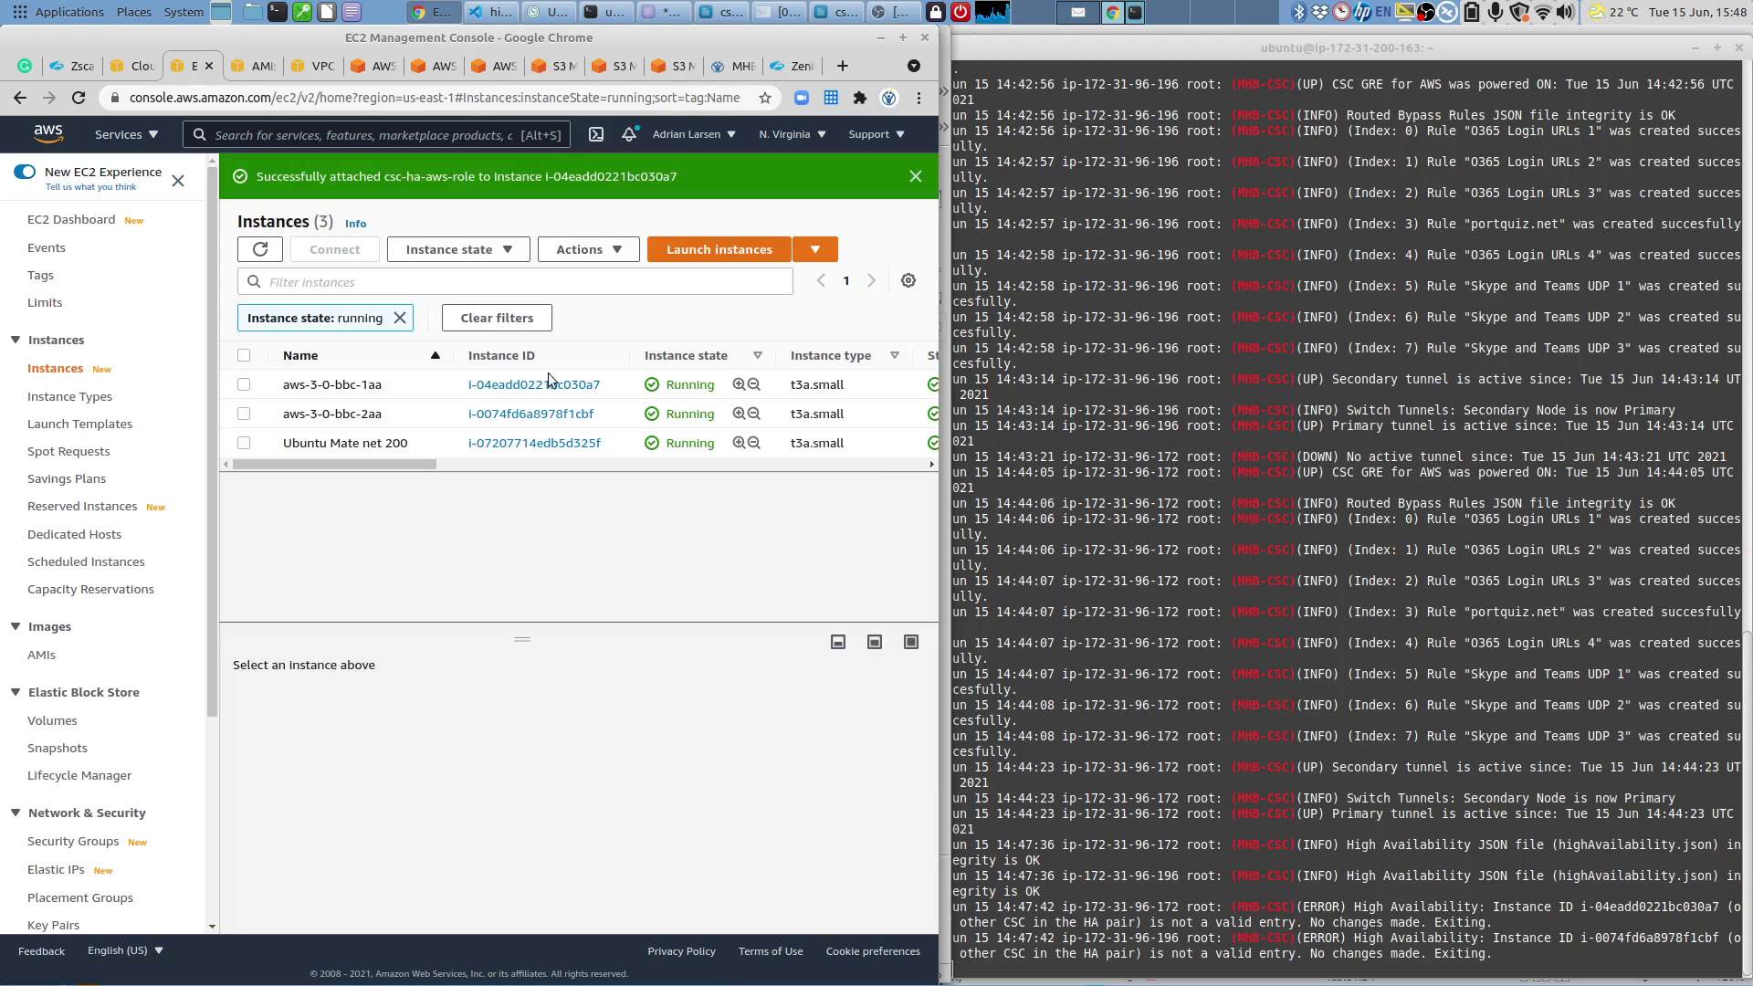
Modify the IAM role of instance aws-3-0-bbc-2aa to csc-ha-aws-role and save it.
click(274, 415)
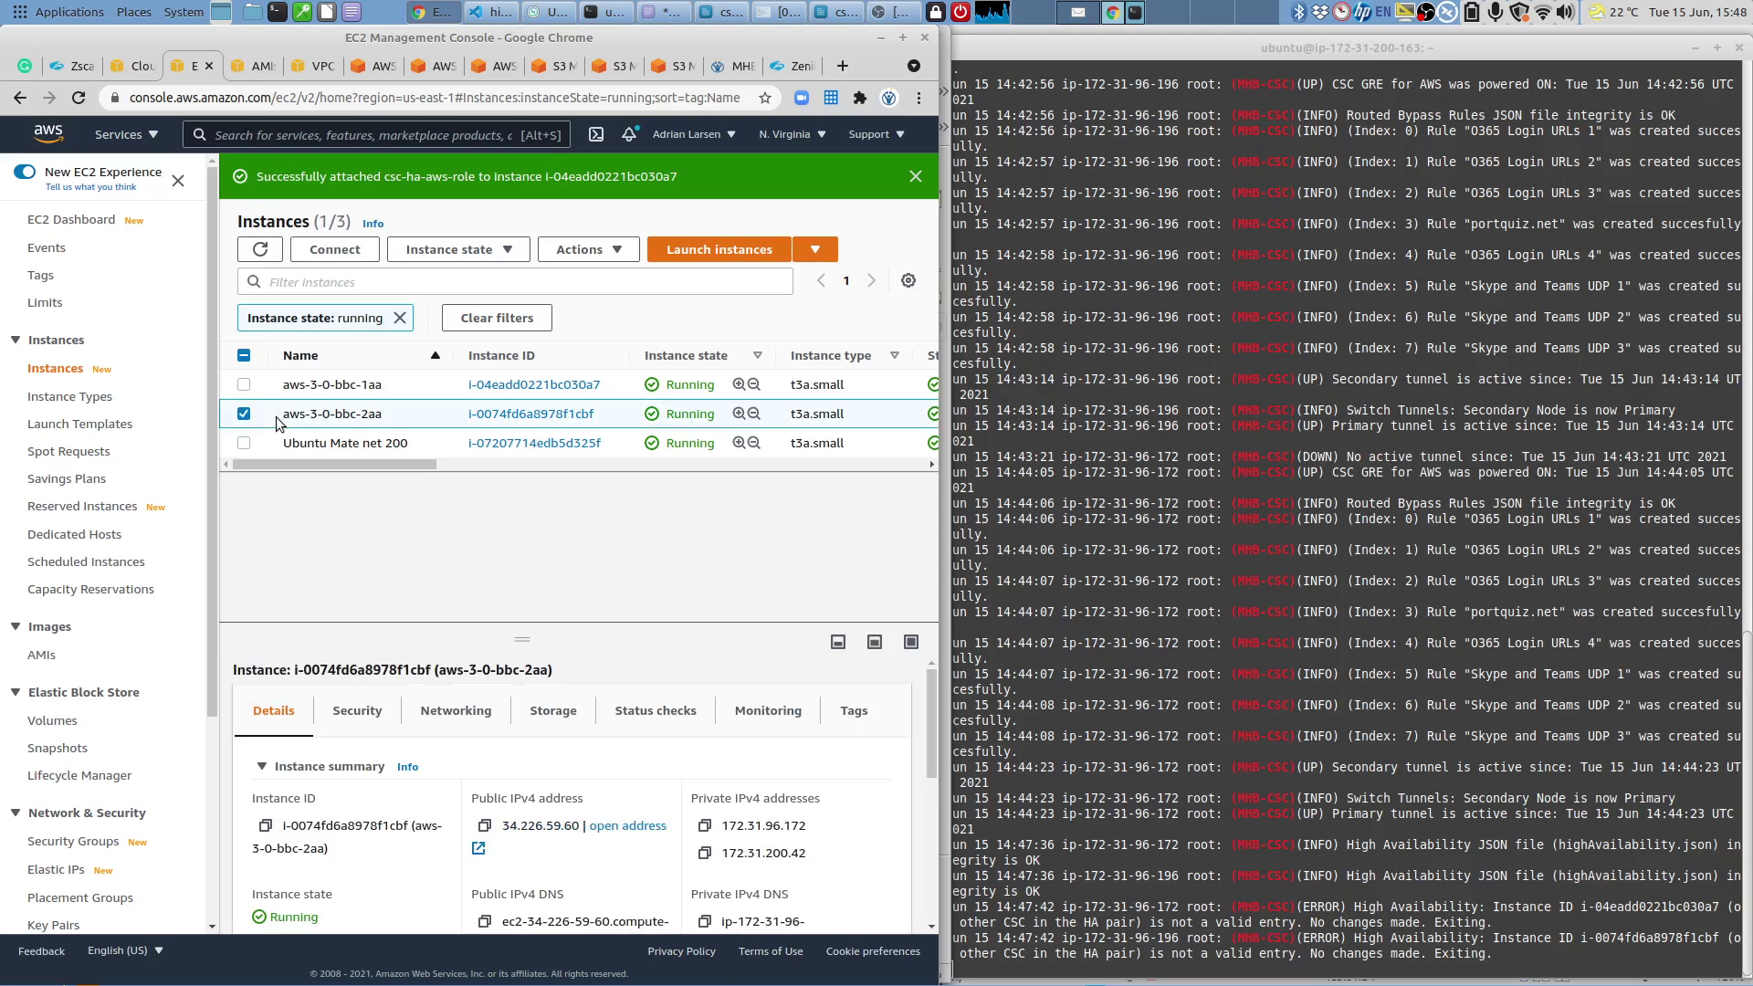
right_click(274, 416)
mouse_move(383, 695)
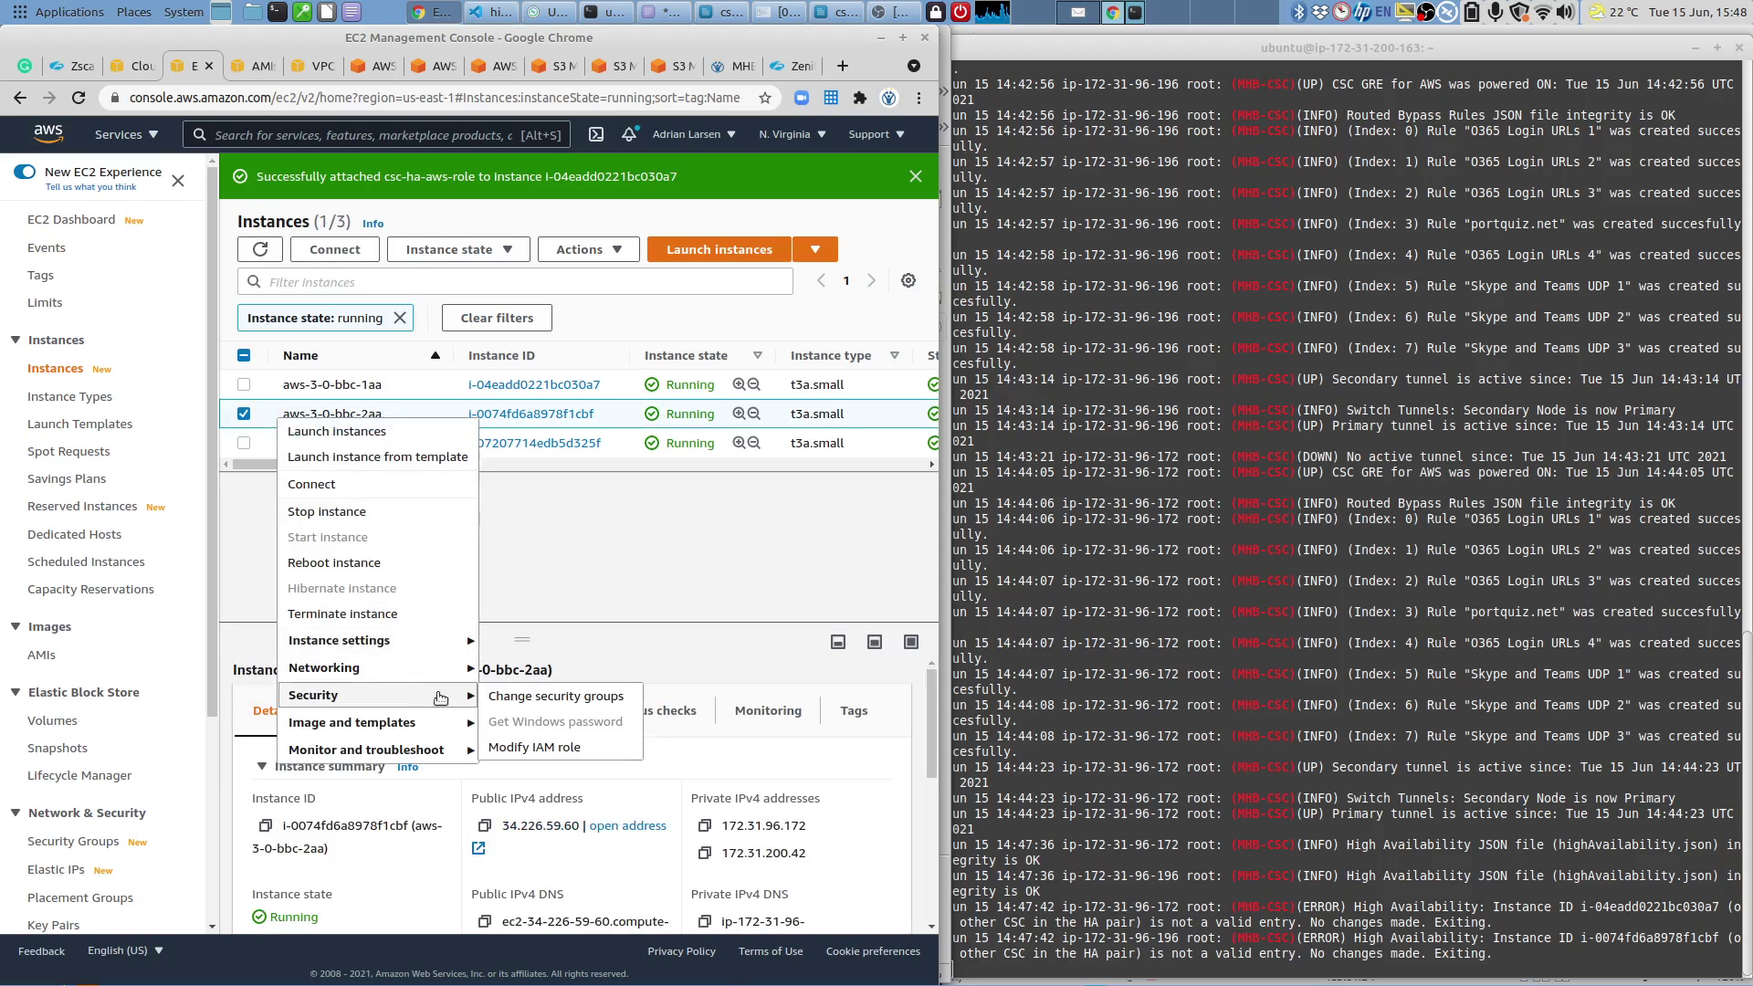
click(545, 747)
click(432, 430)
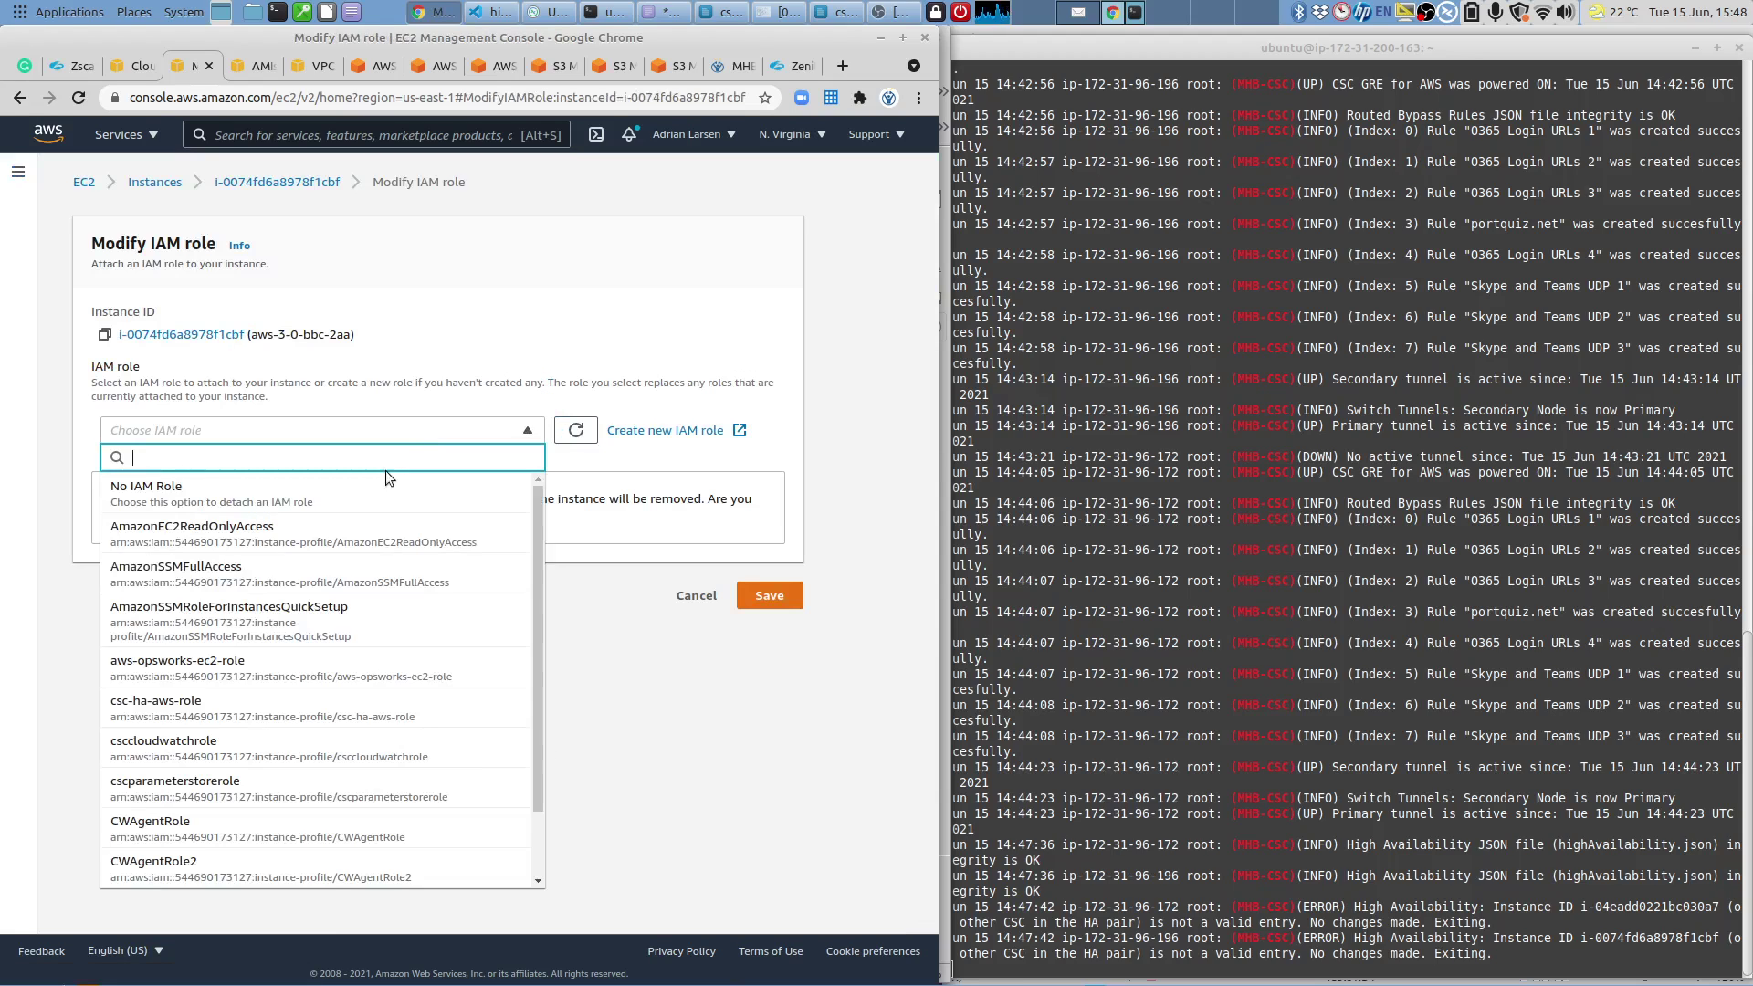
click(263, 702)
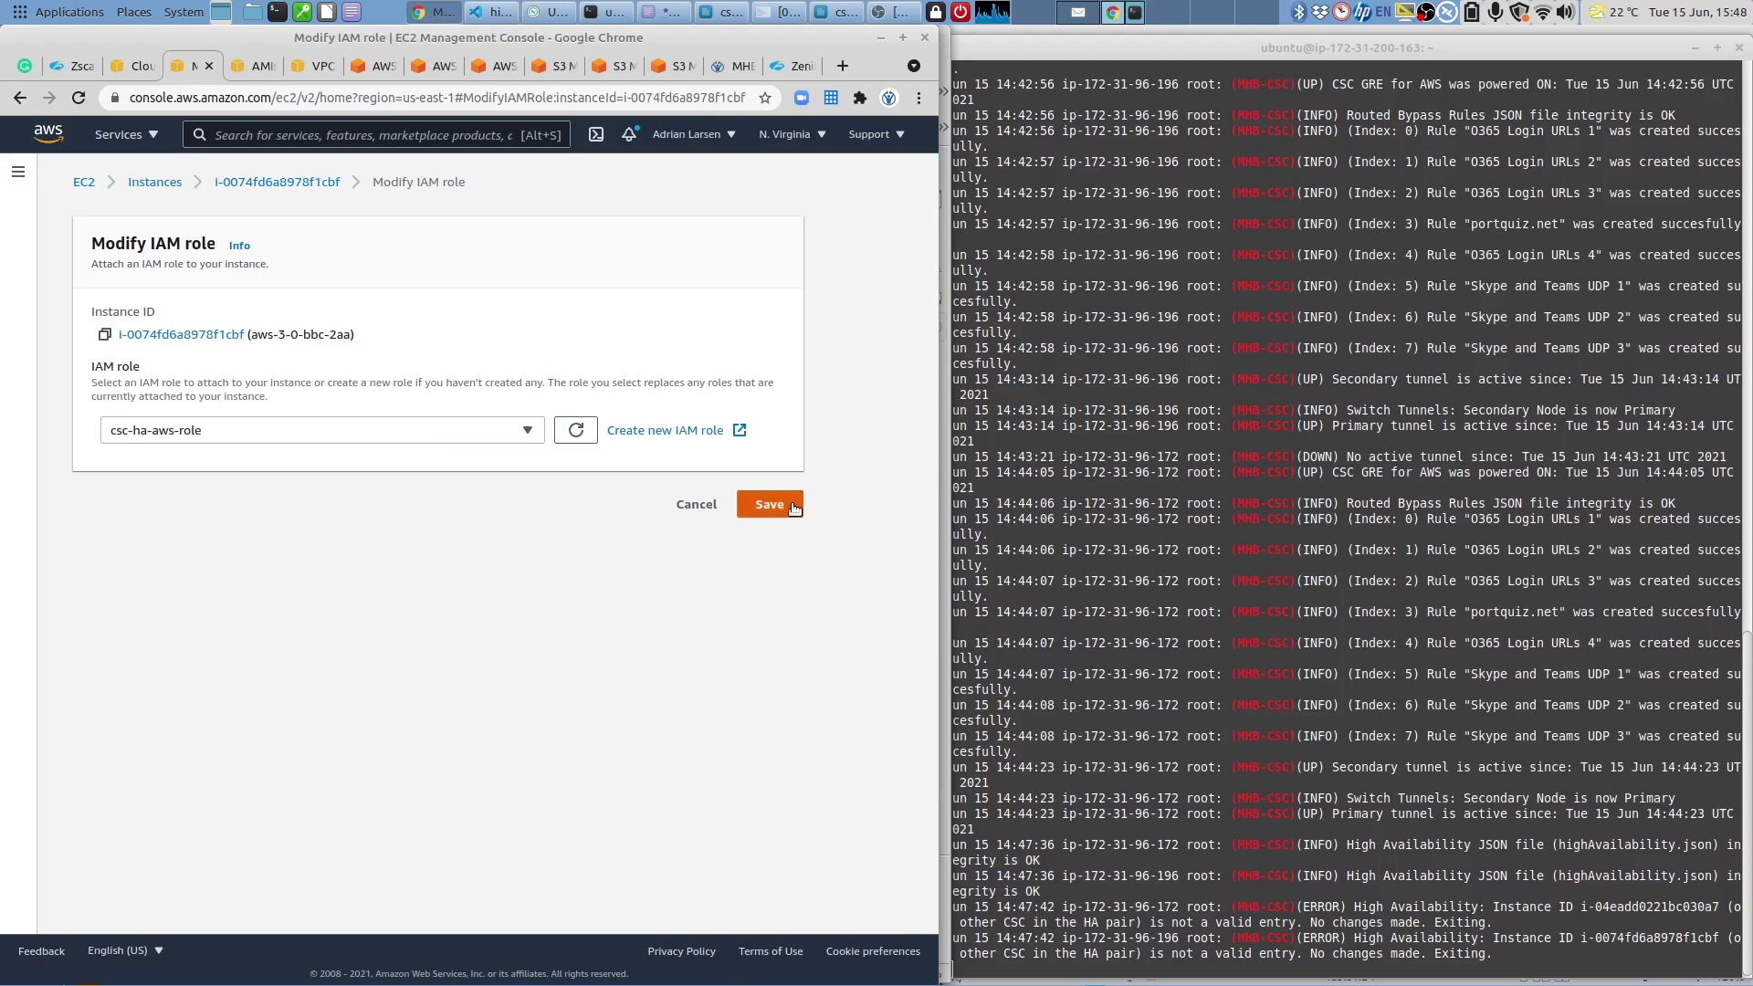
click(789, 508)
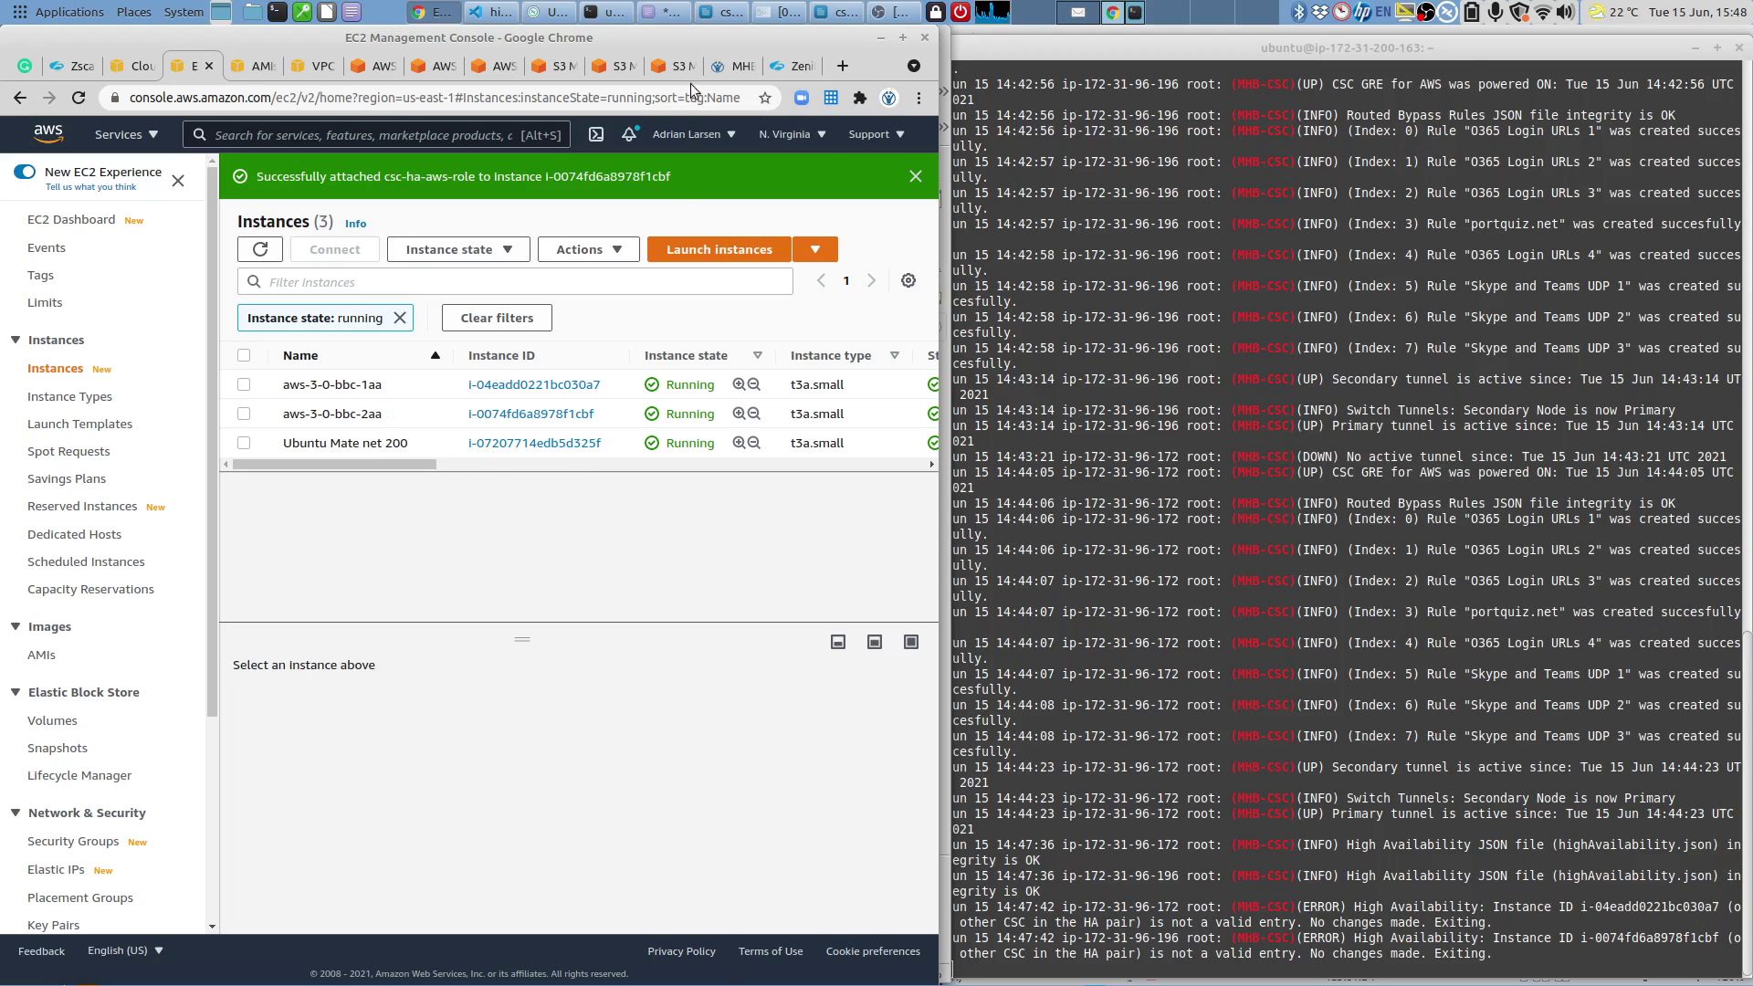
Rerun the high-availability reload command in Systems Manager with the same parameters and refresh its status in the maximized browser.
click(382, 69)
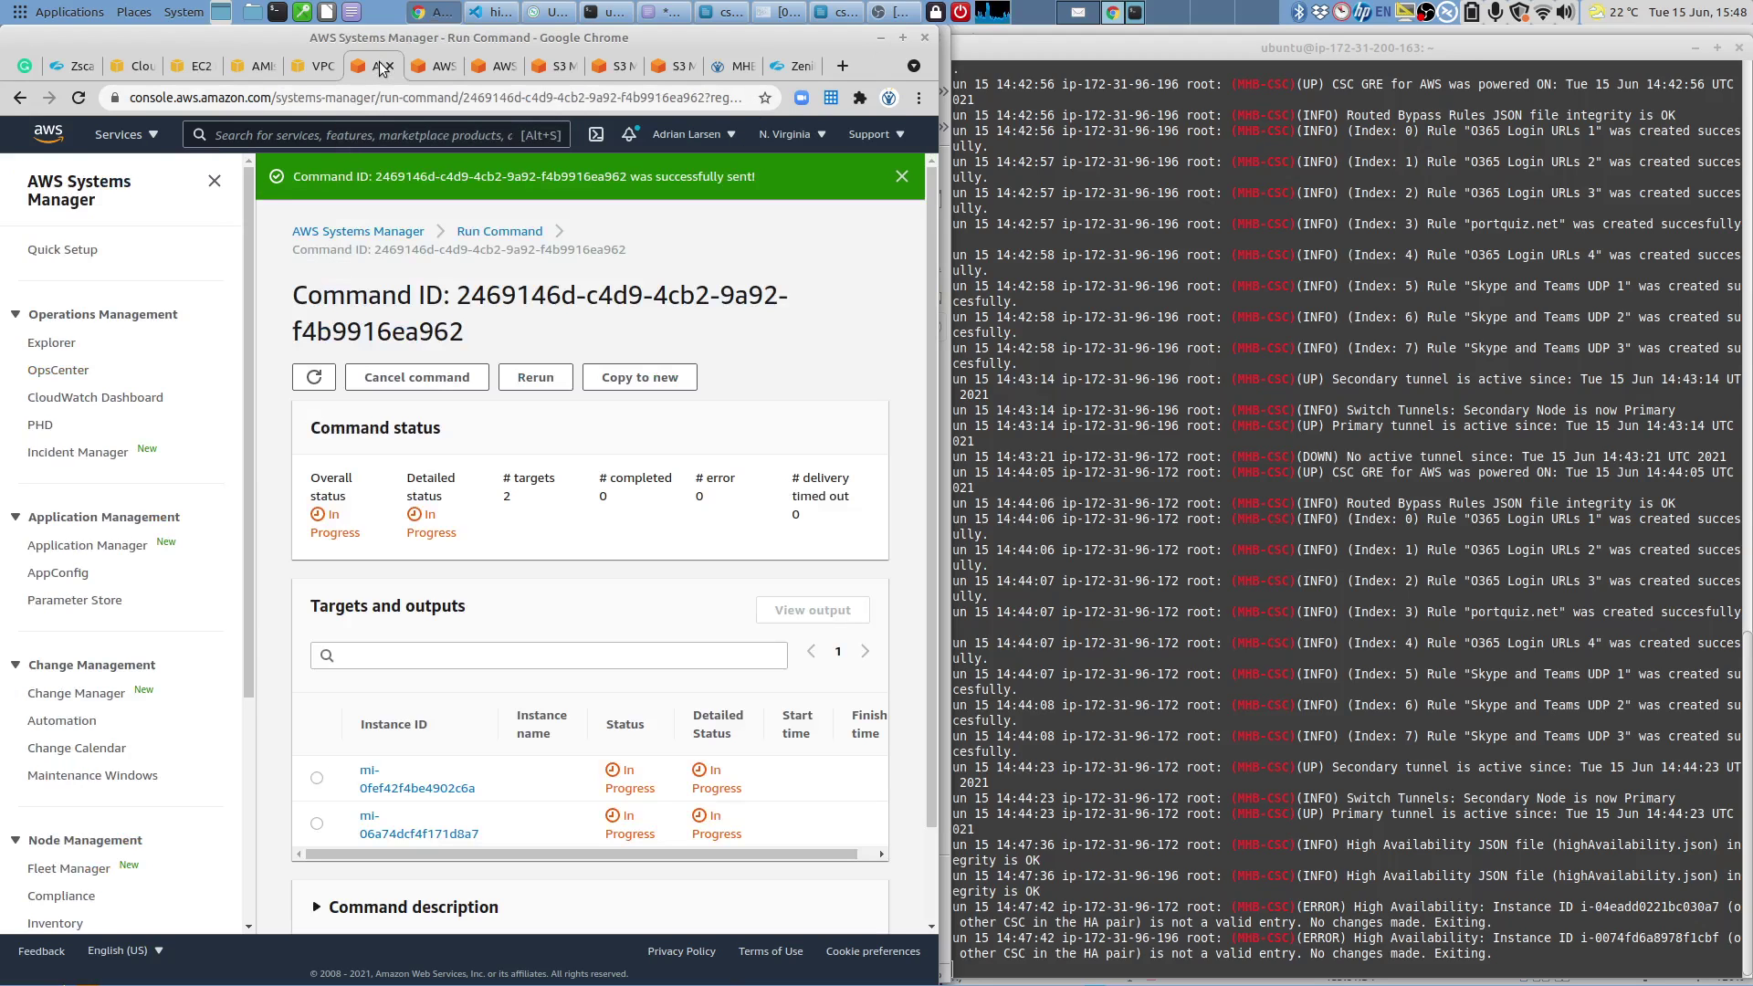
click(315, 378)
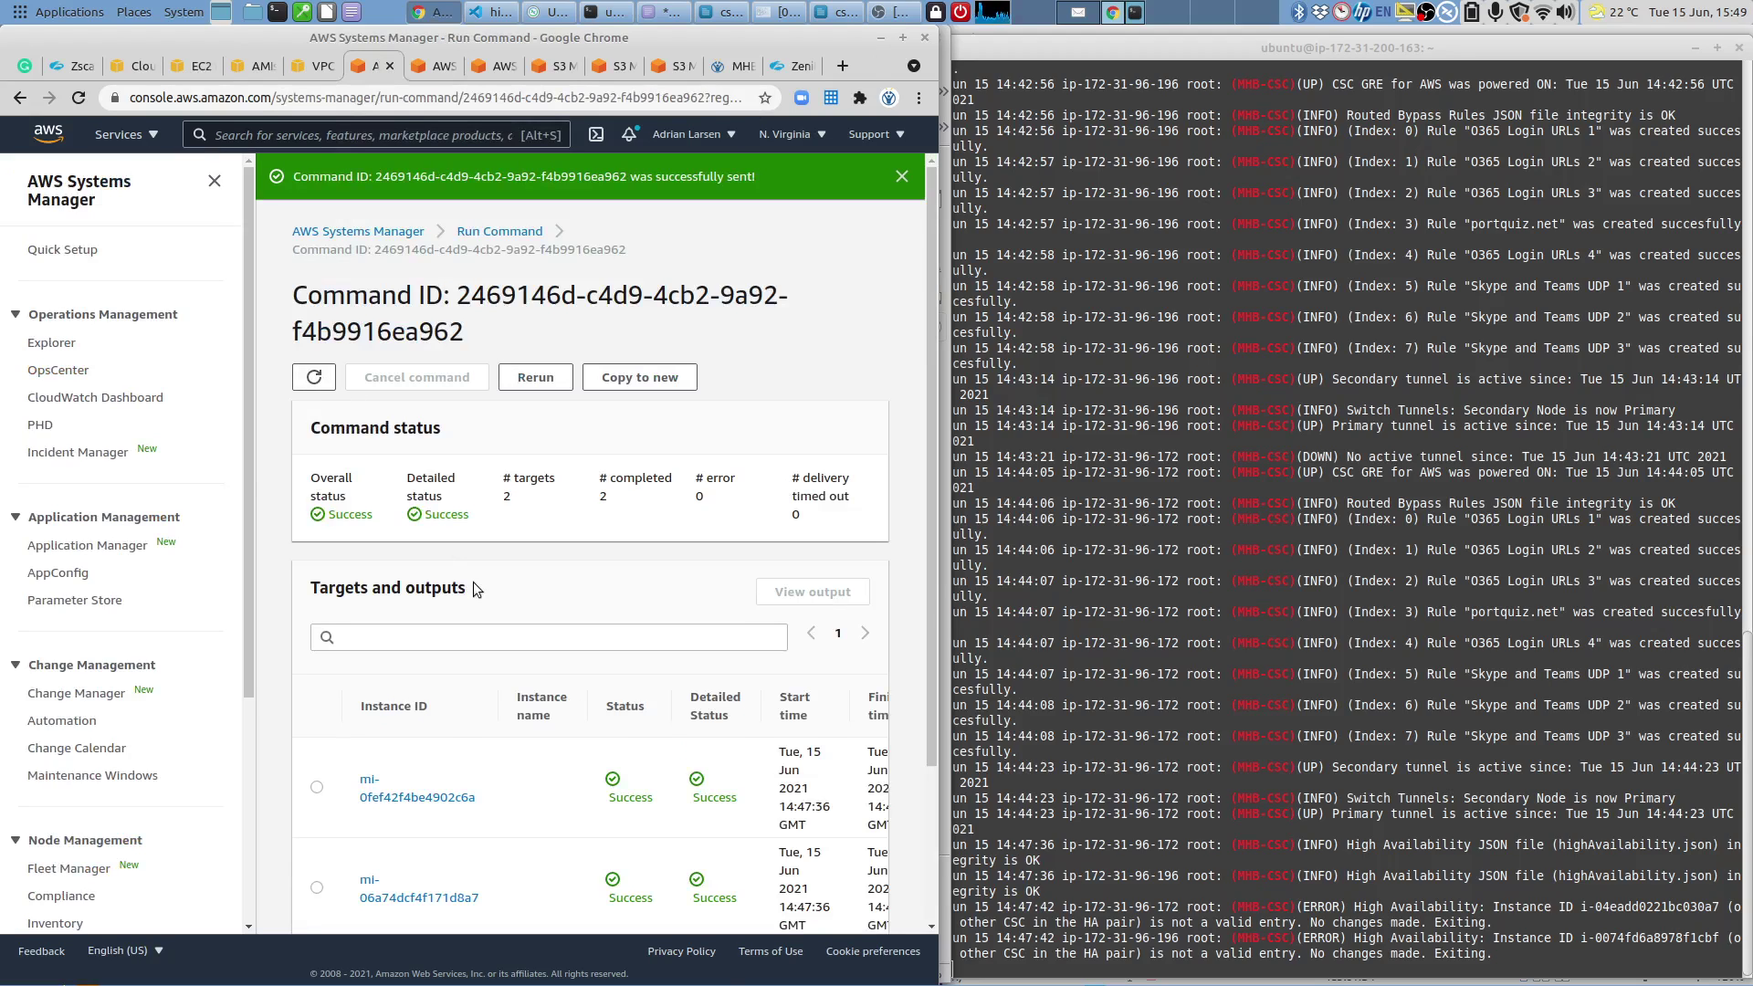
scroll(509, 549, down, 1)
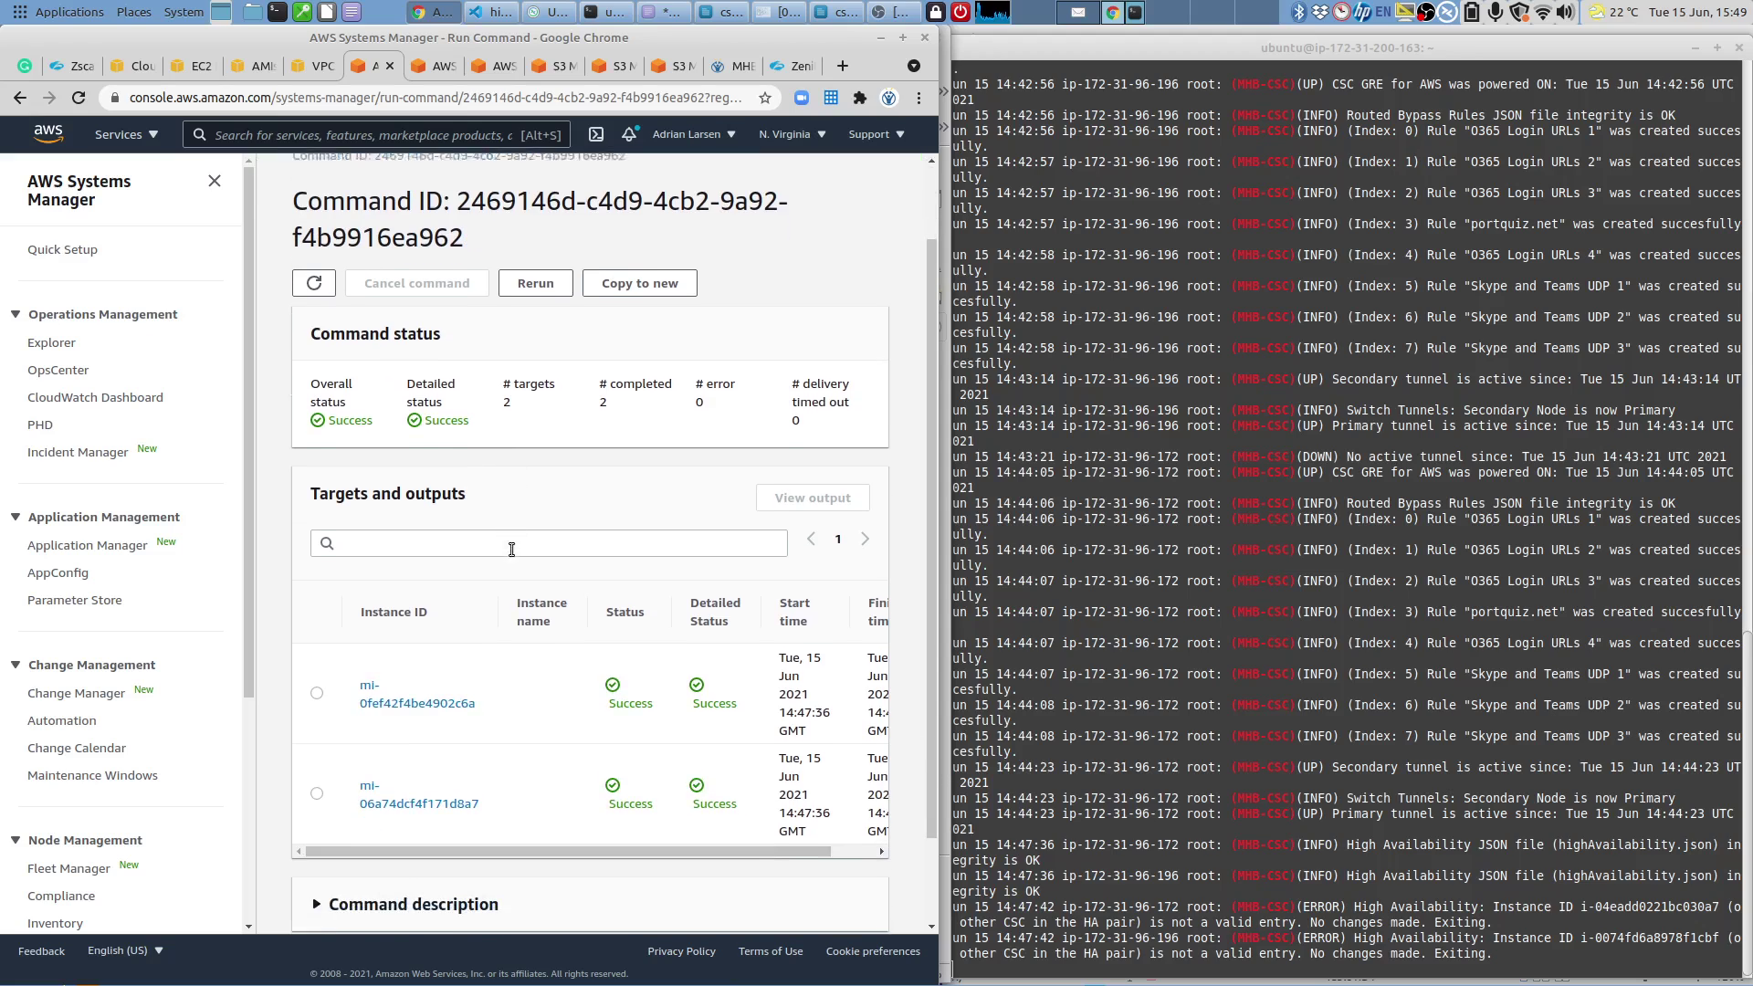
click(537, 281)
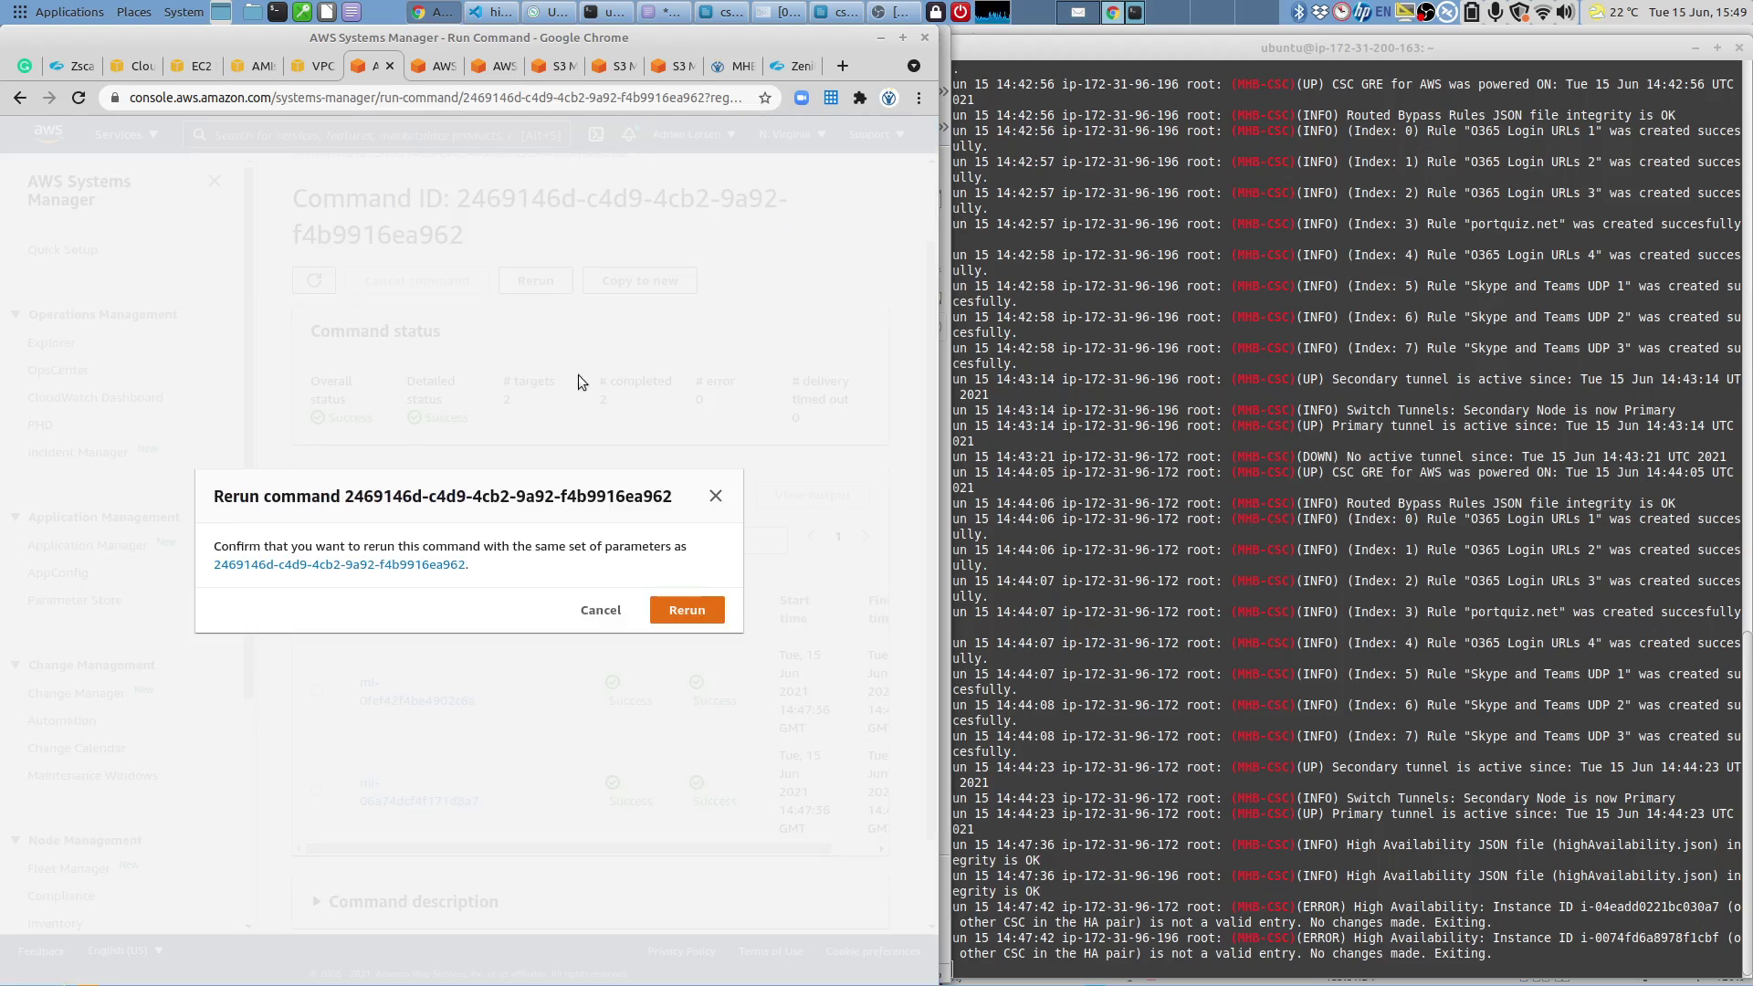
click(699, 606)
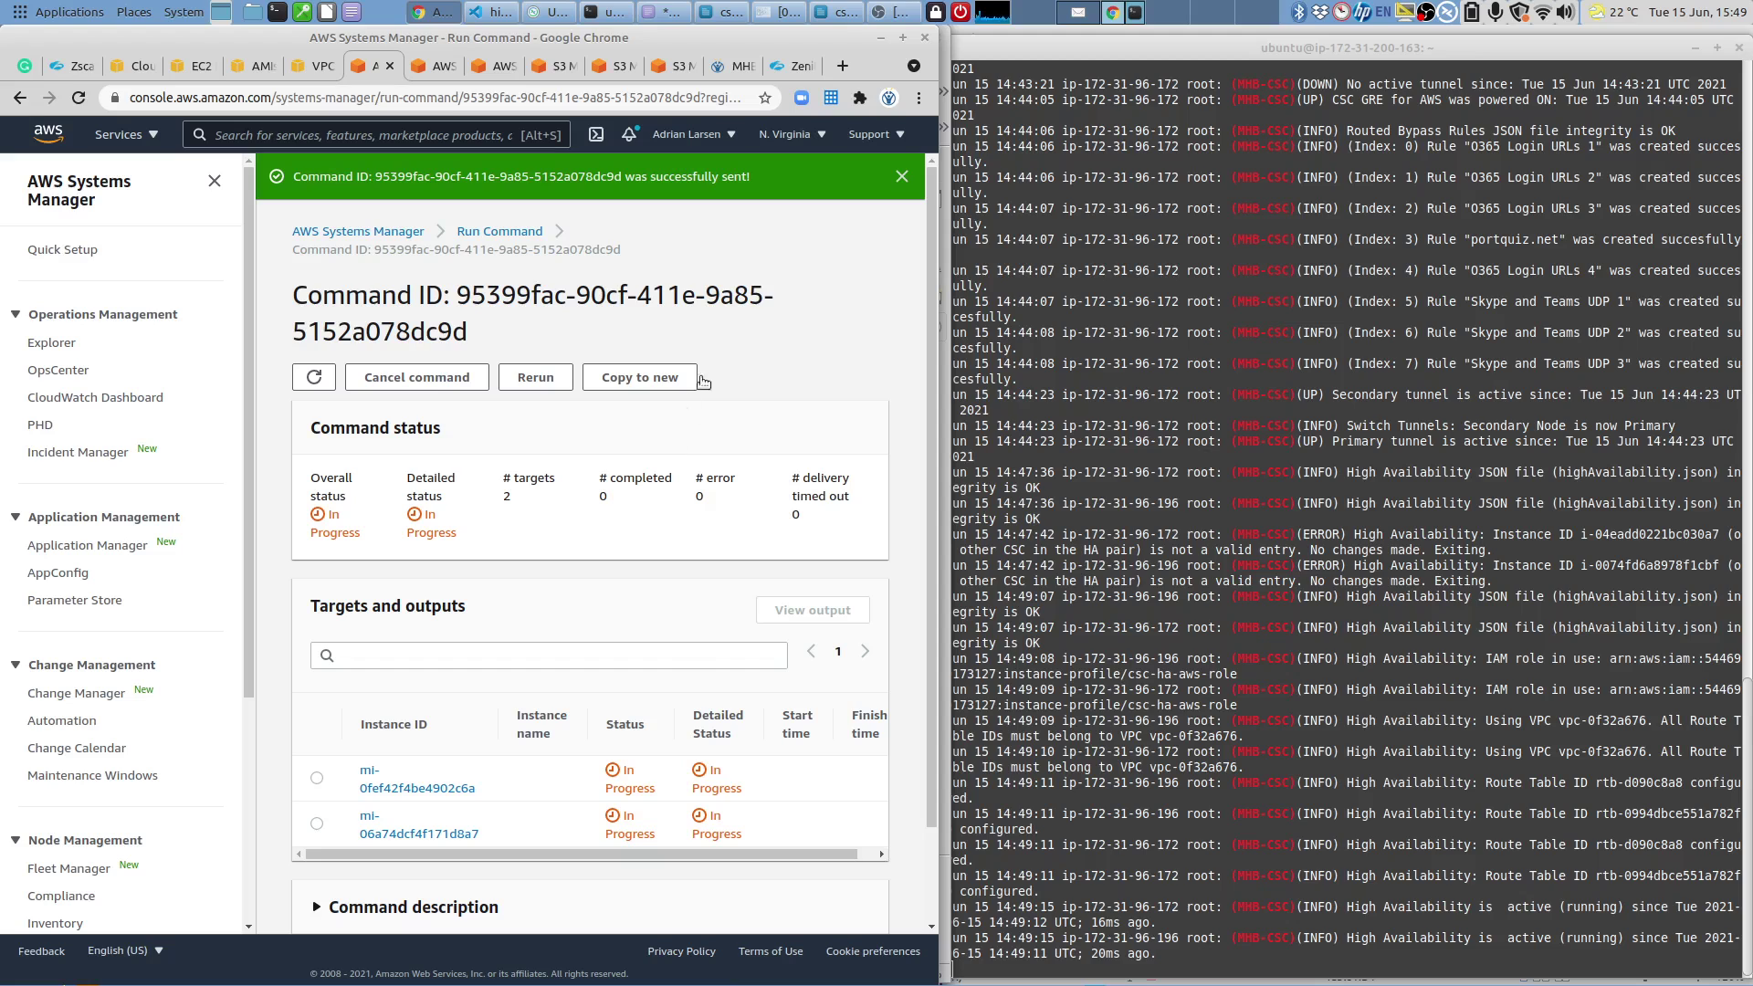
click(903, 38)
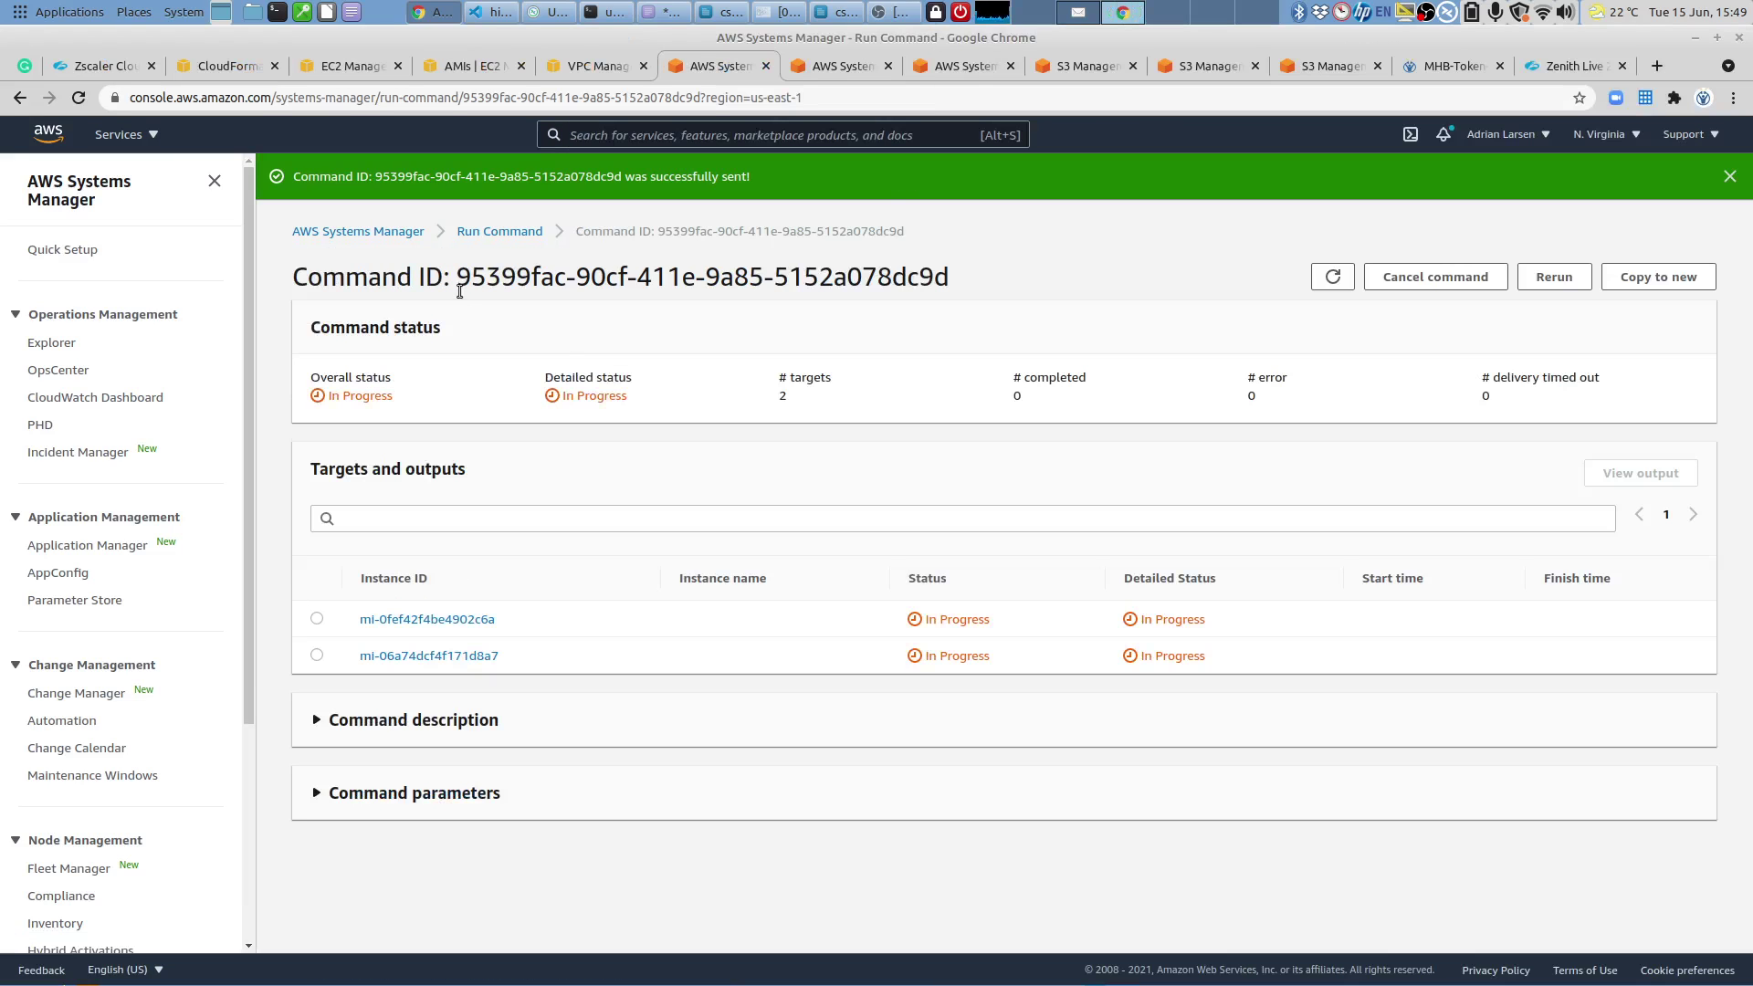
click(1325, 286)
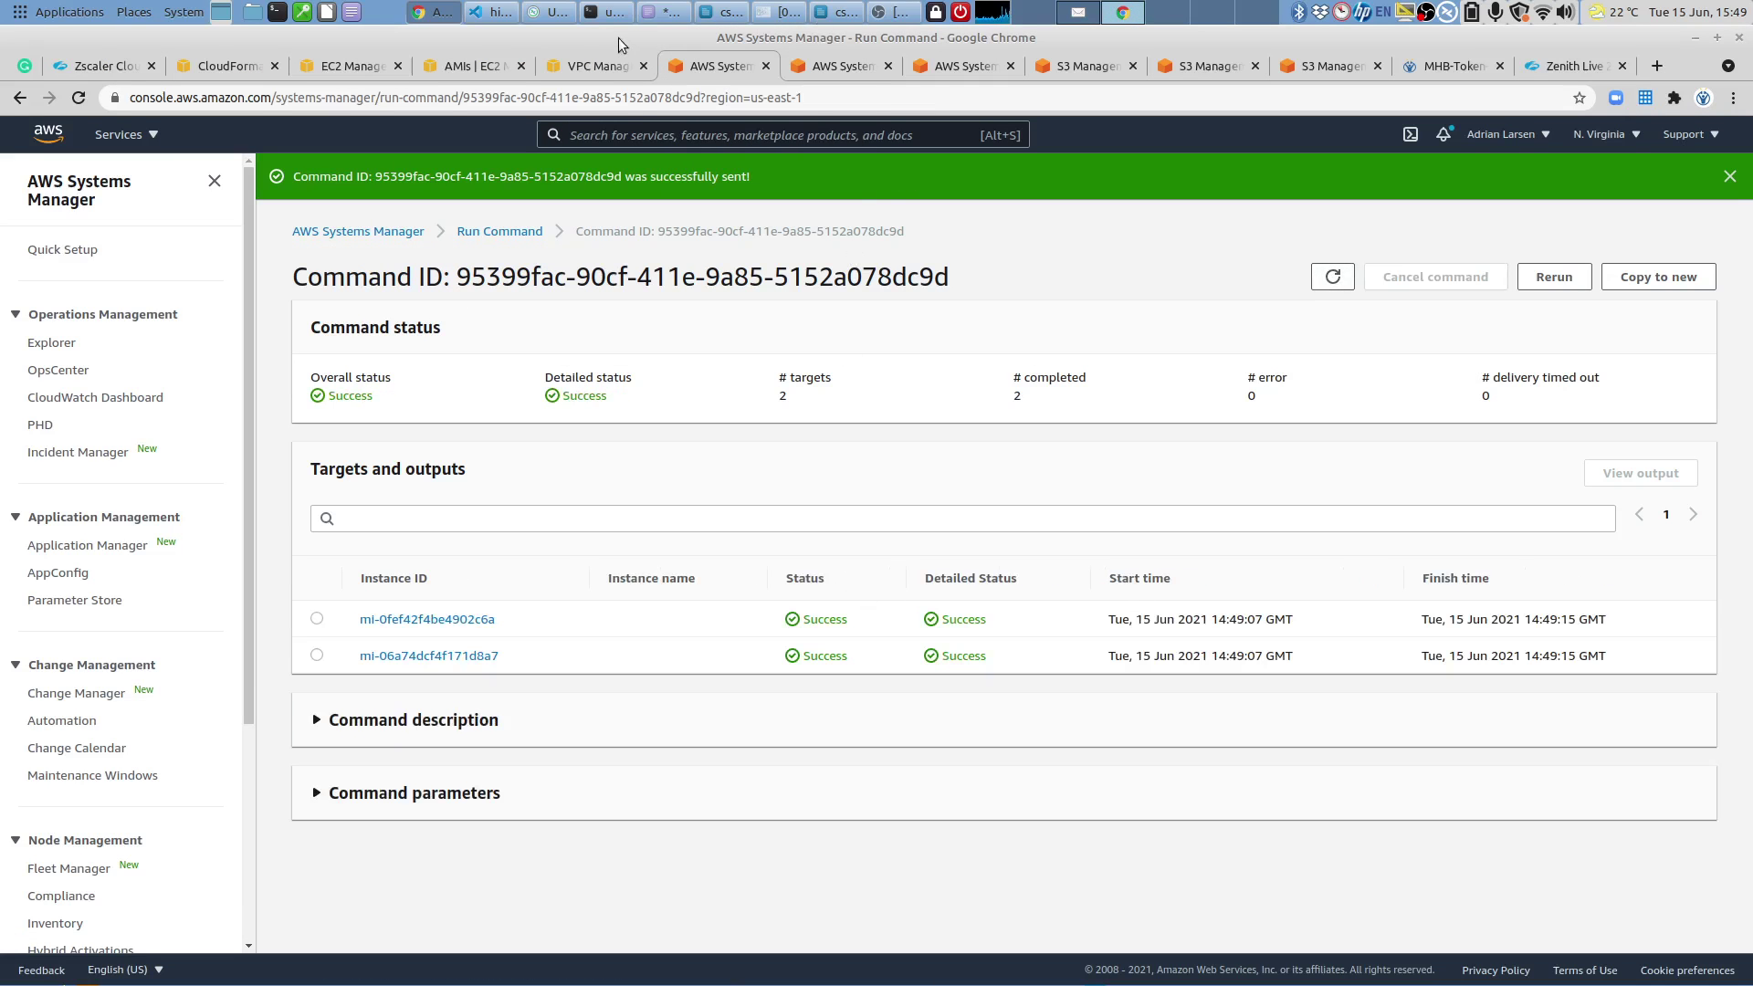
Switch to the UbuntuMateVirginia remote desktop, view the high-availability diagram in 06_aws_csc_HA.pdf, and reload the ip.zscaler.com page.
click(551, 12)
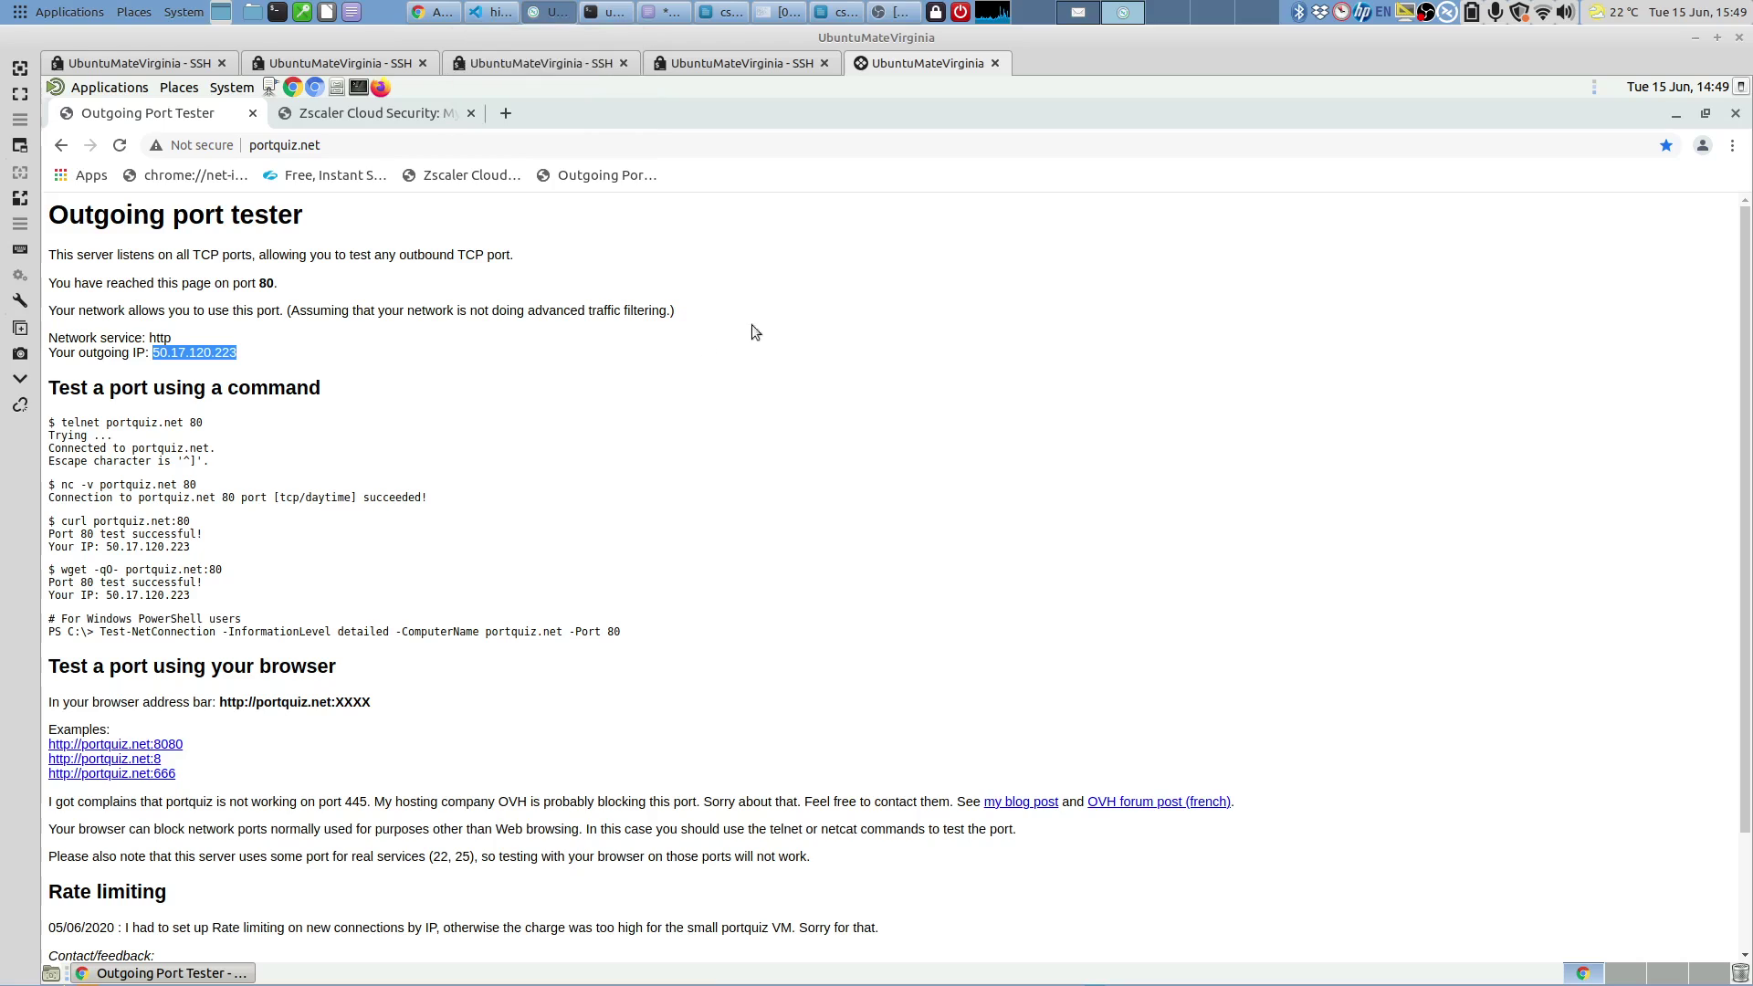
click(373, 117)
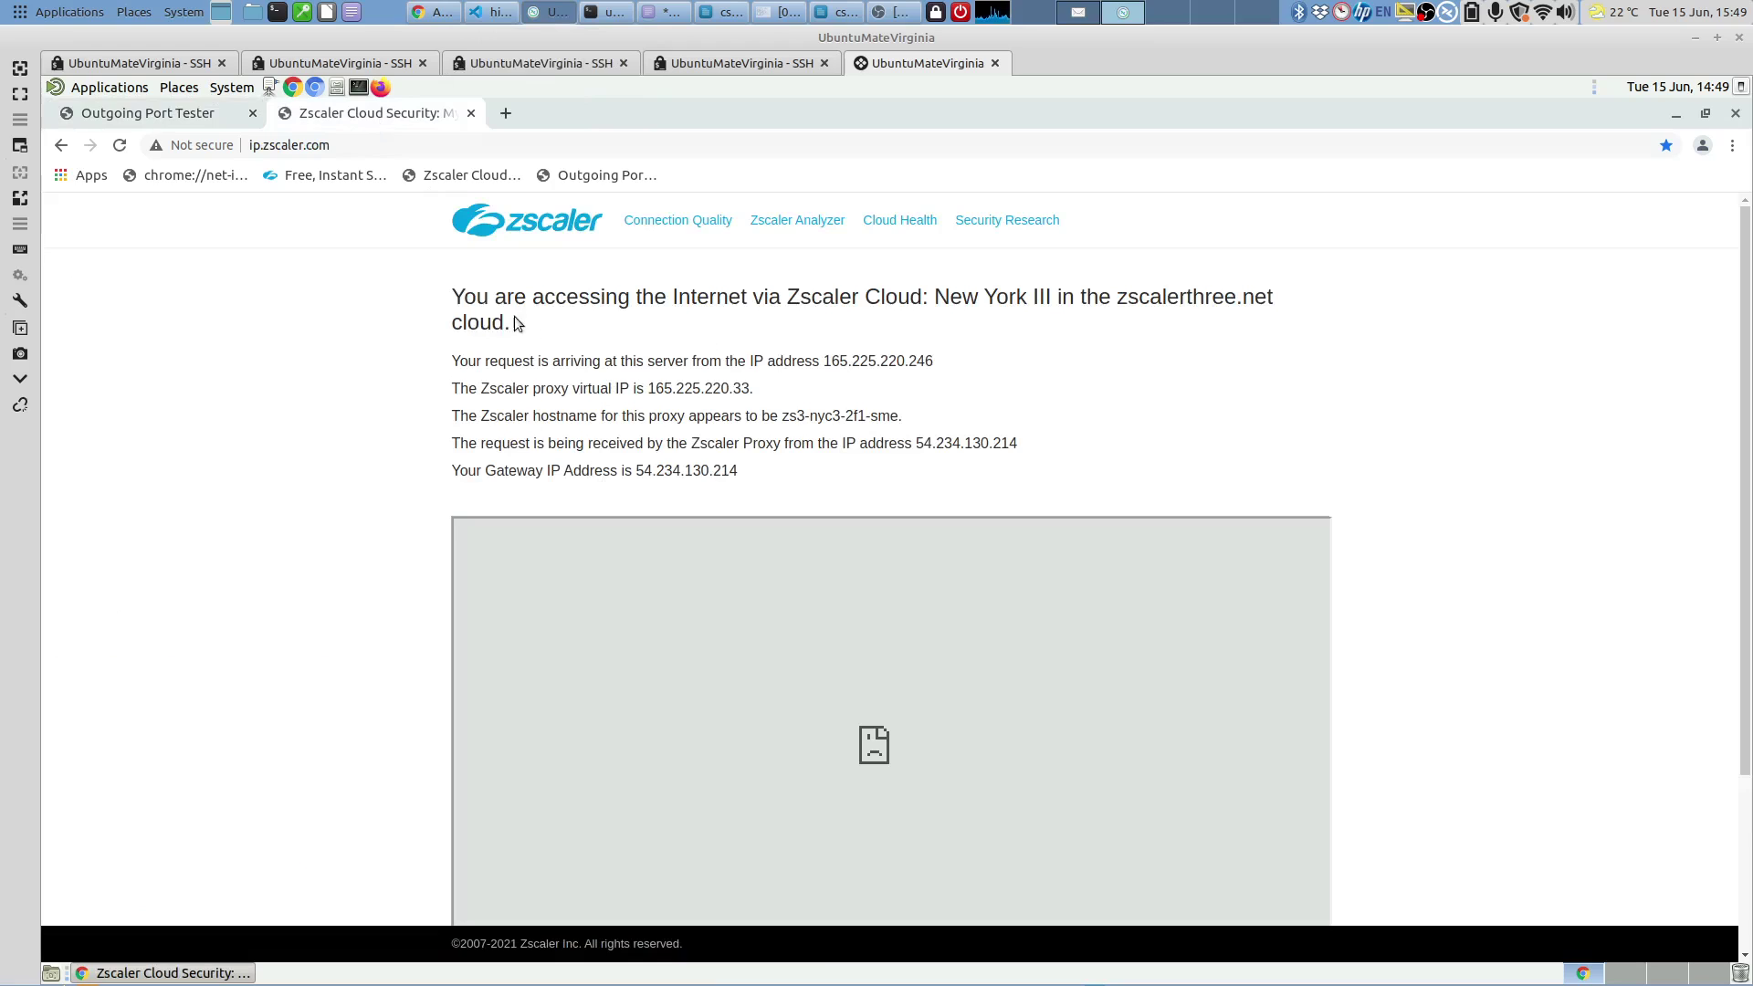
click(767, 14)
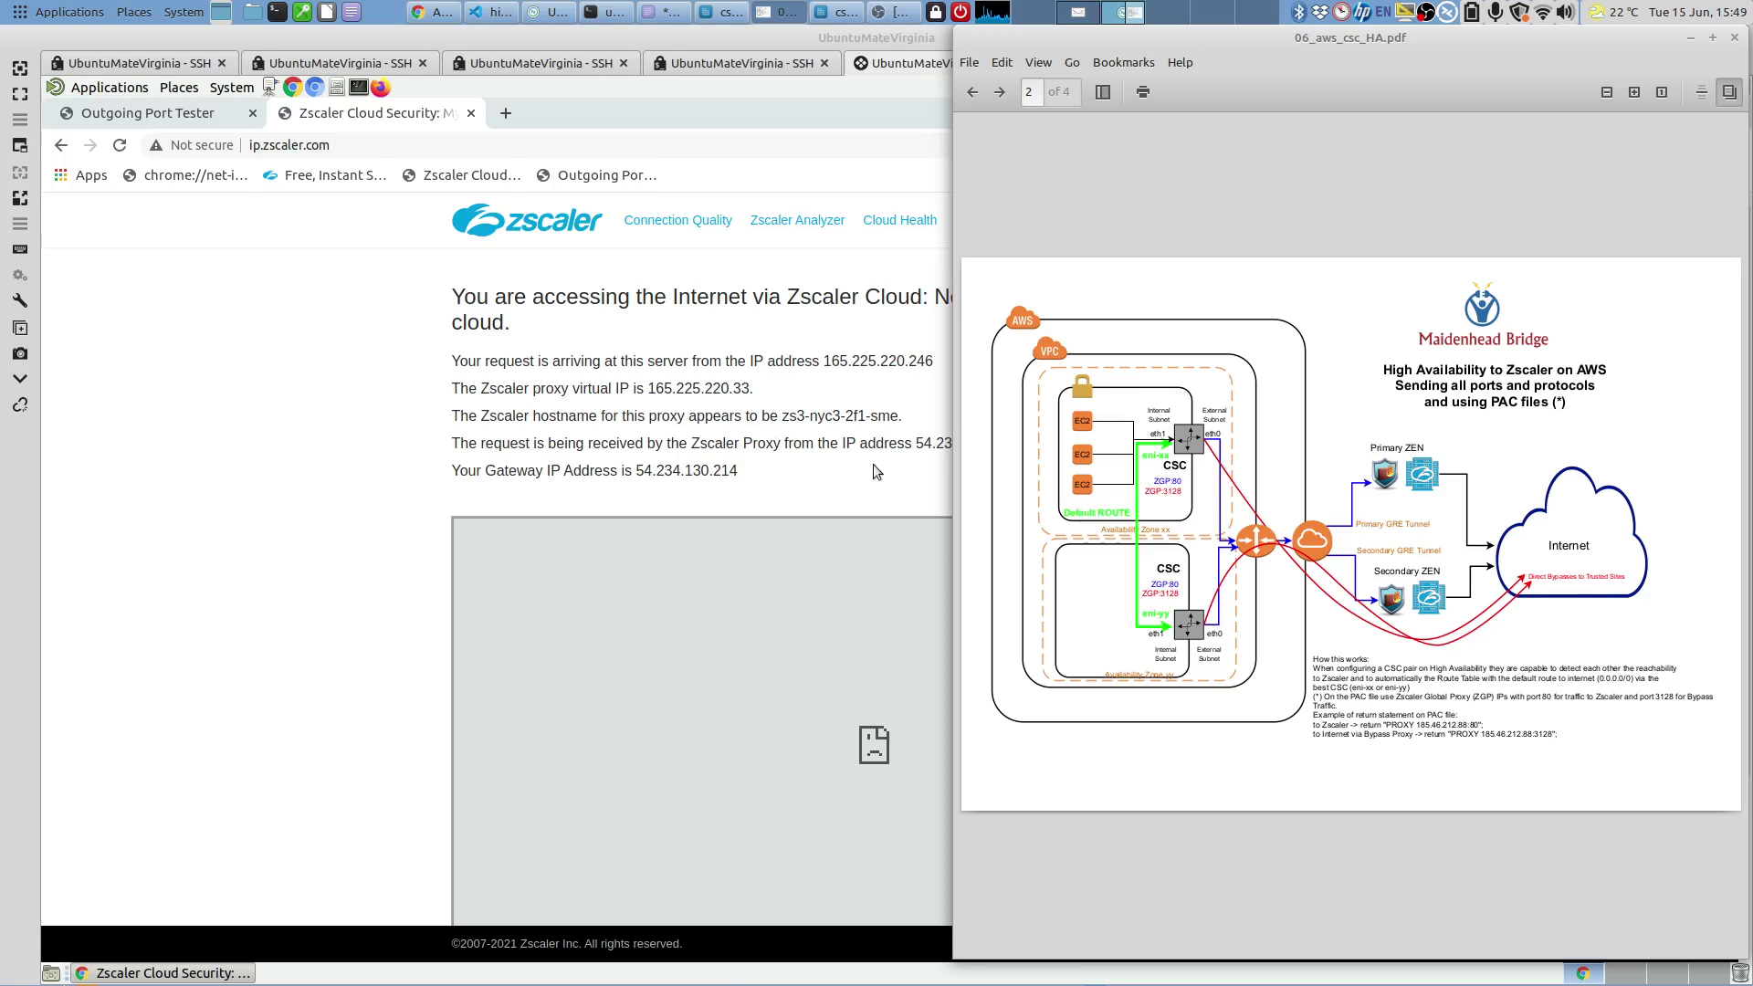
click(121, 151)
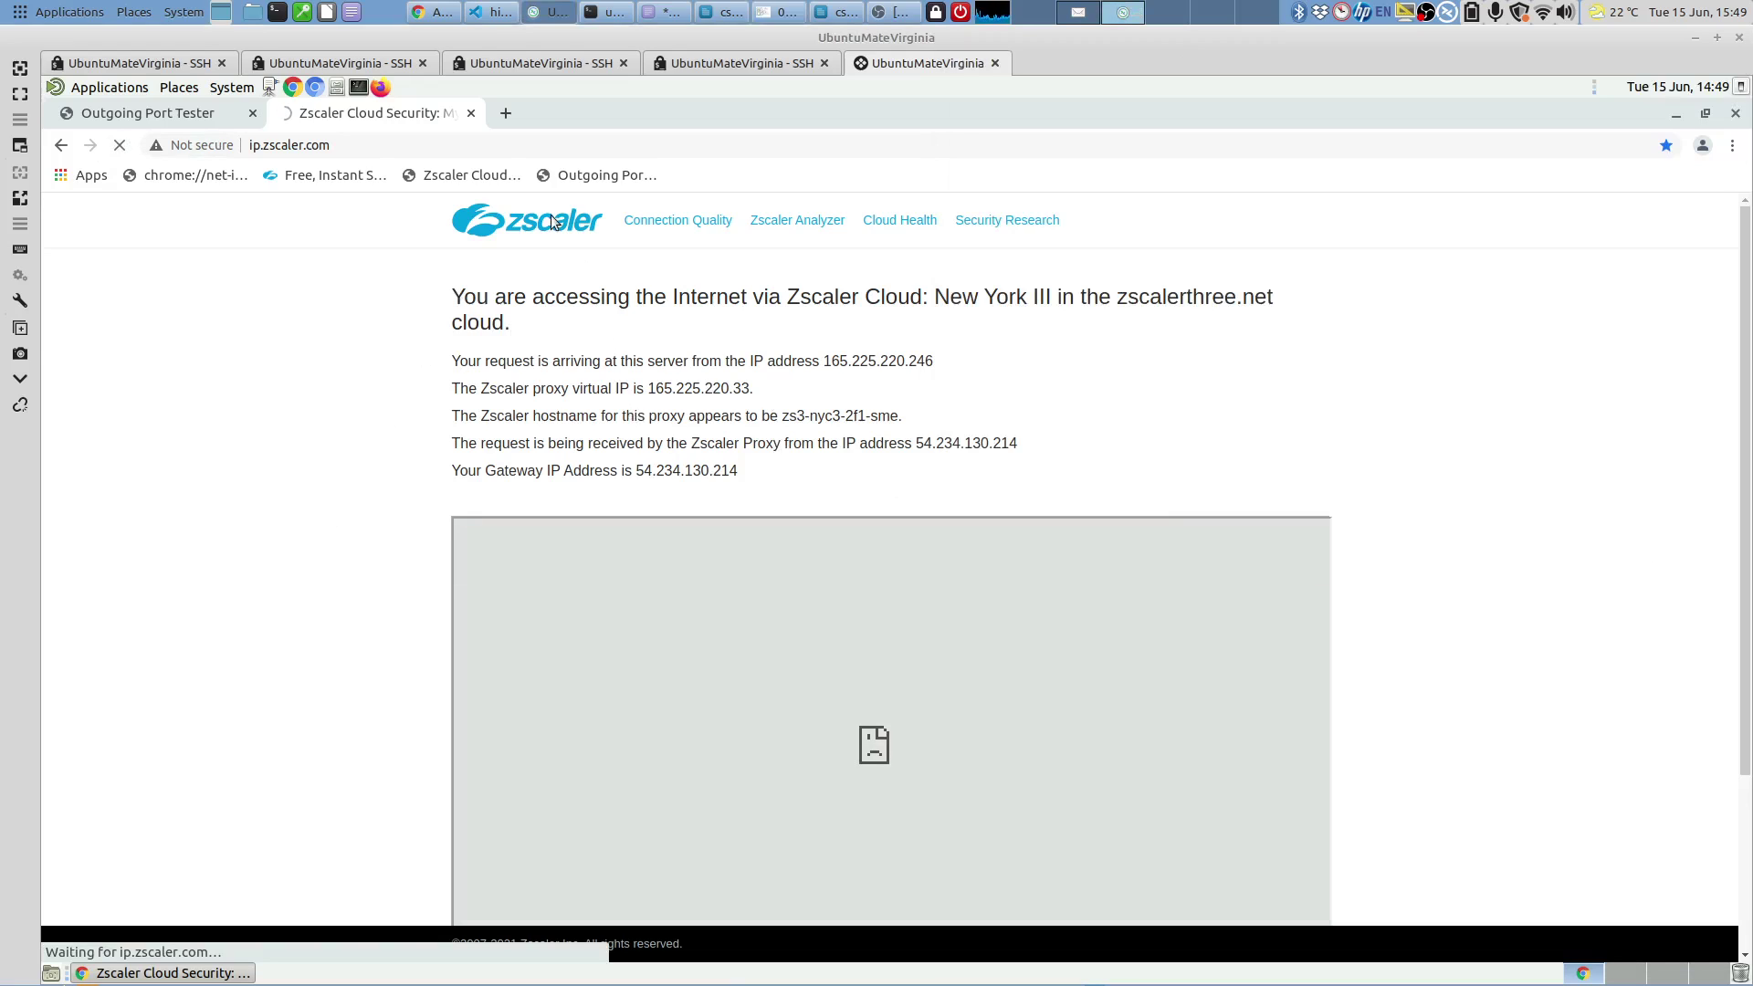
Reload the portquiz.net outgoing port tester to check the outgoing IP on port 80.
click(183, 116)
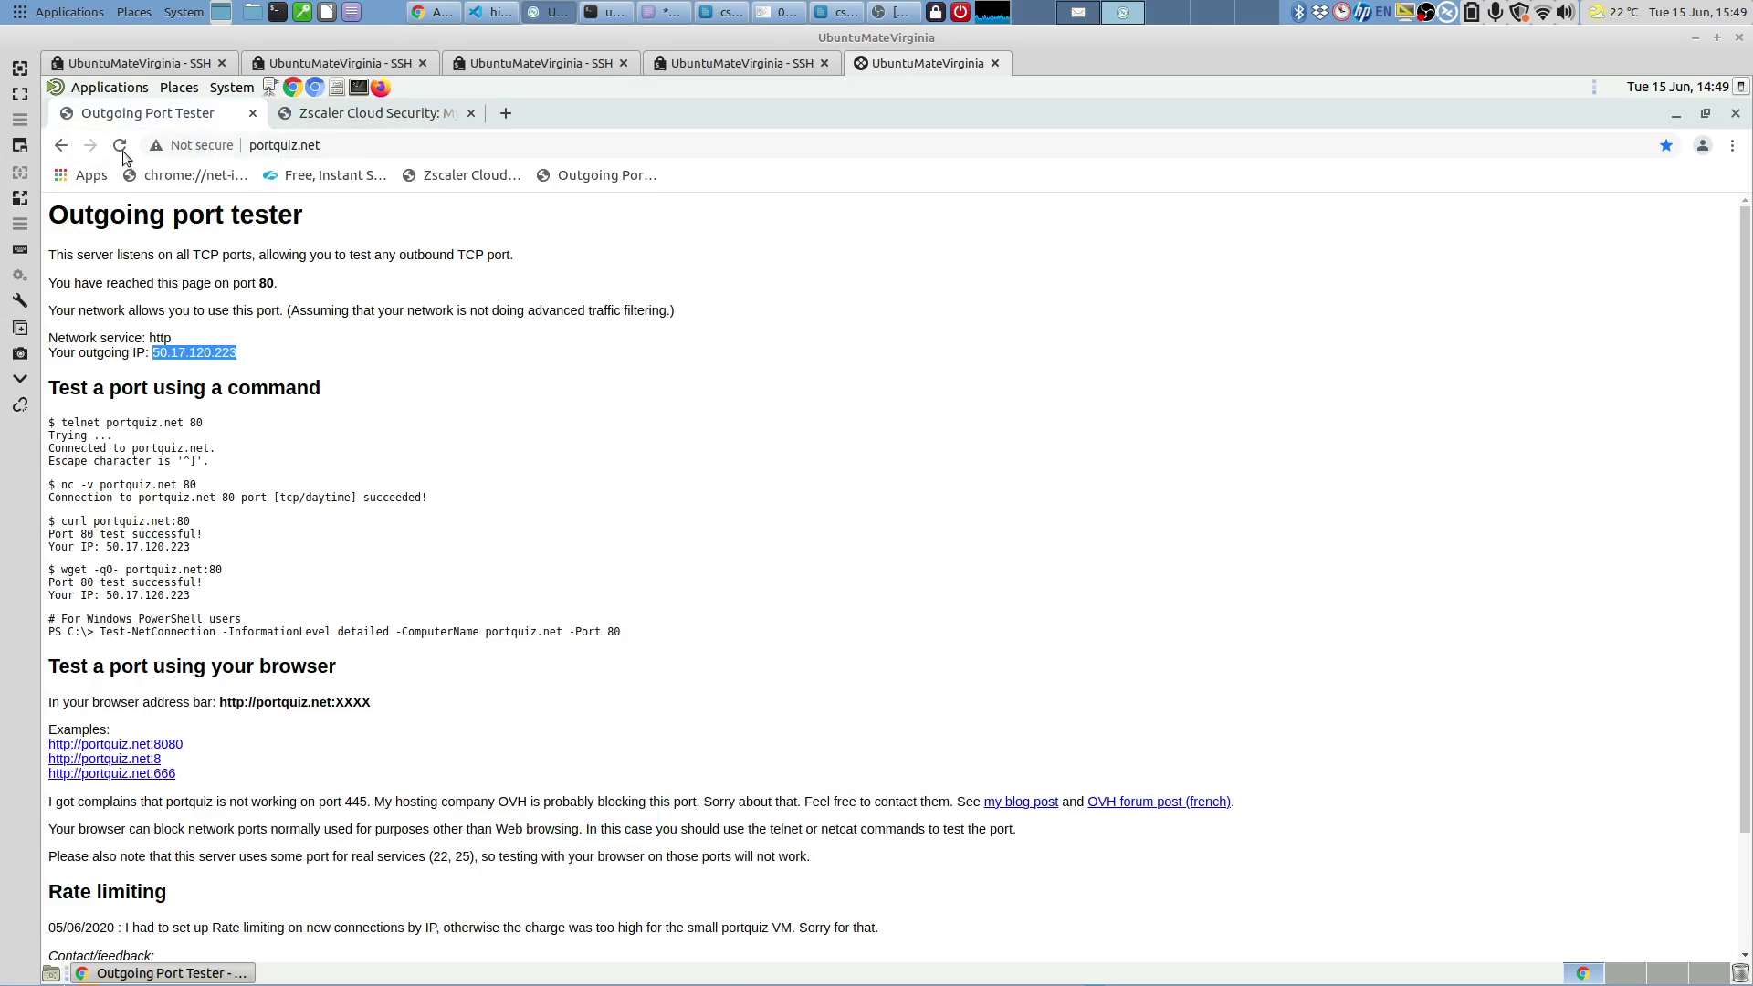
click(121, 150)
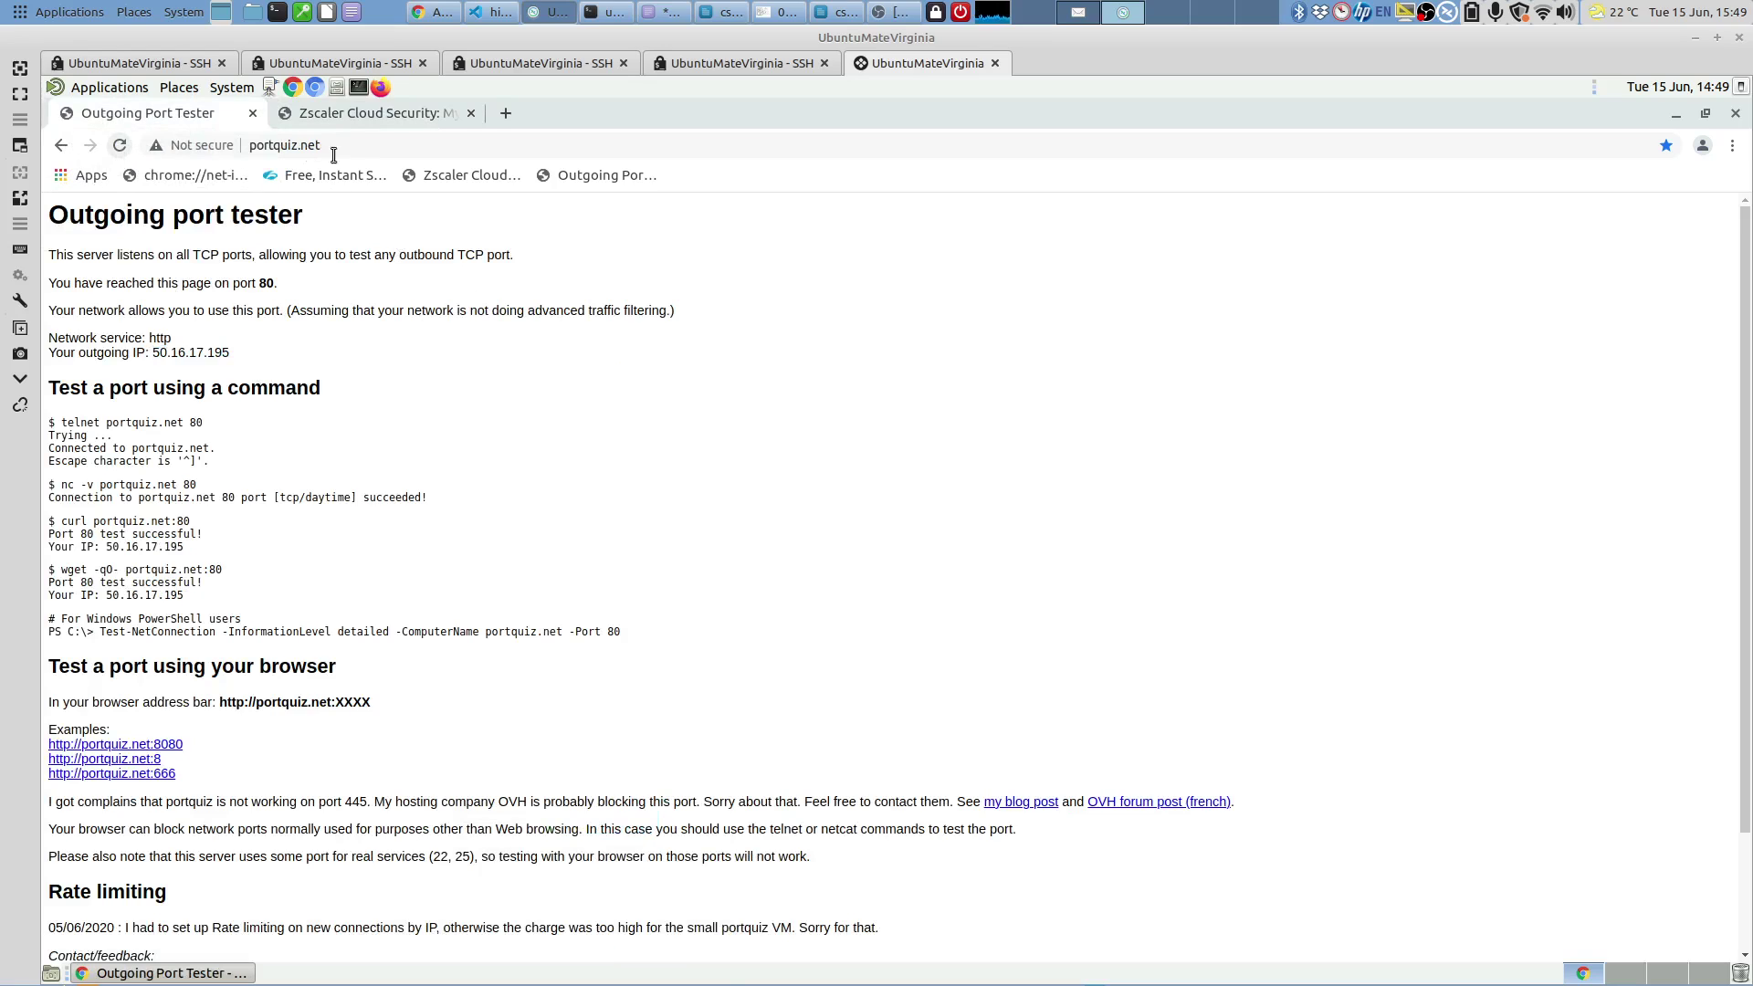
click(120, 147)
click(333, 145)
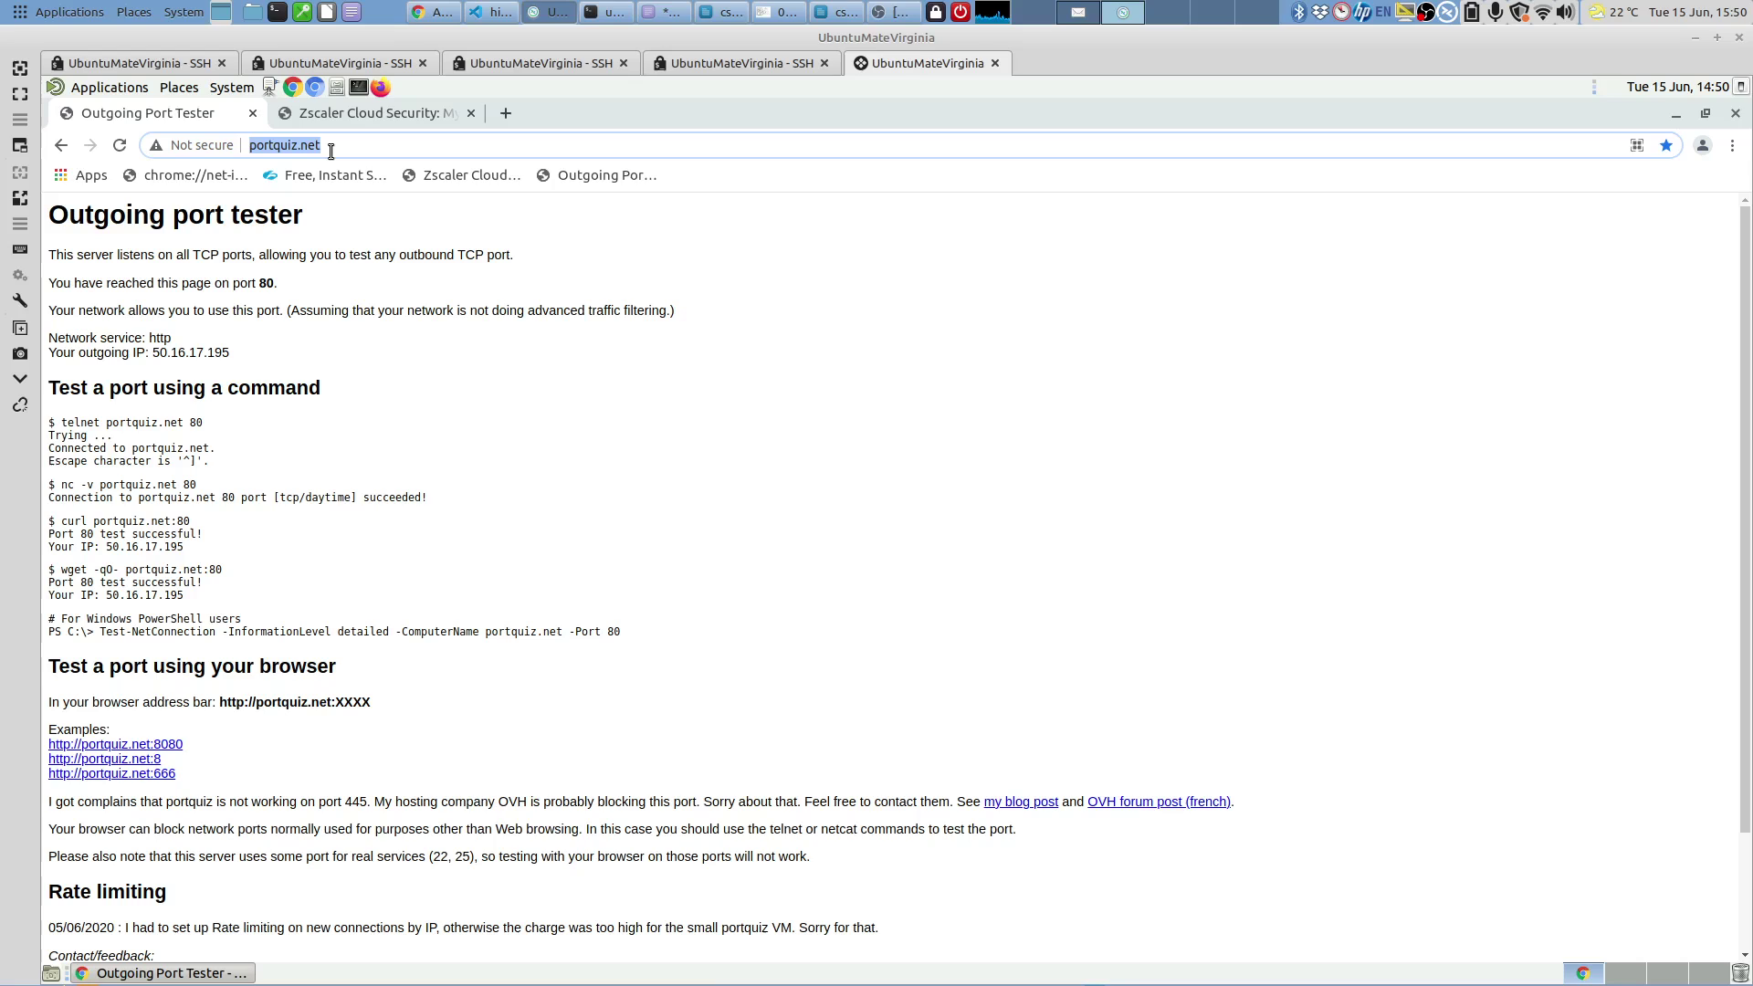
key(Return)
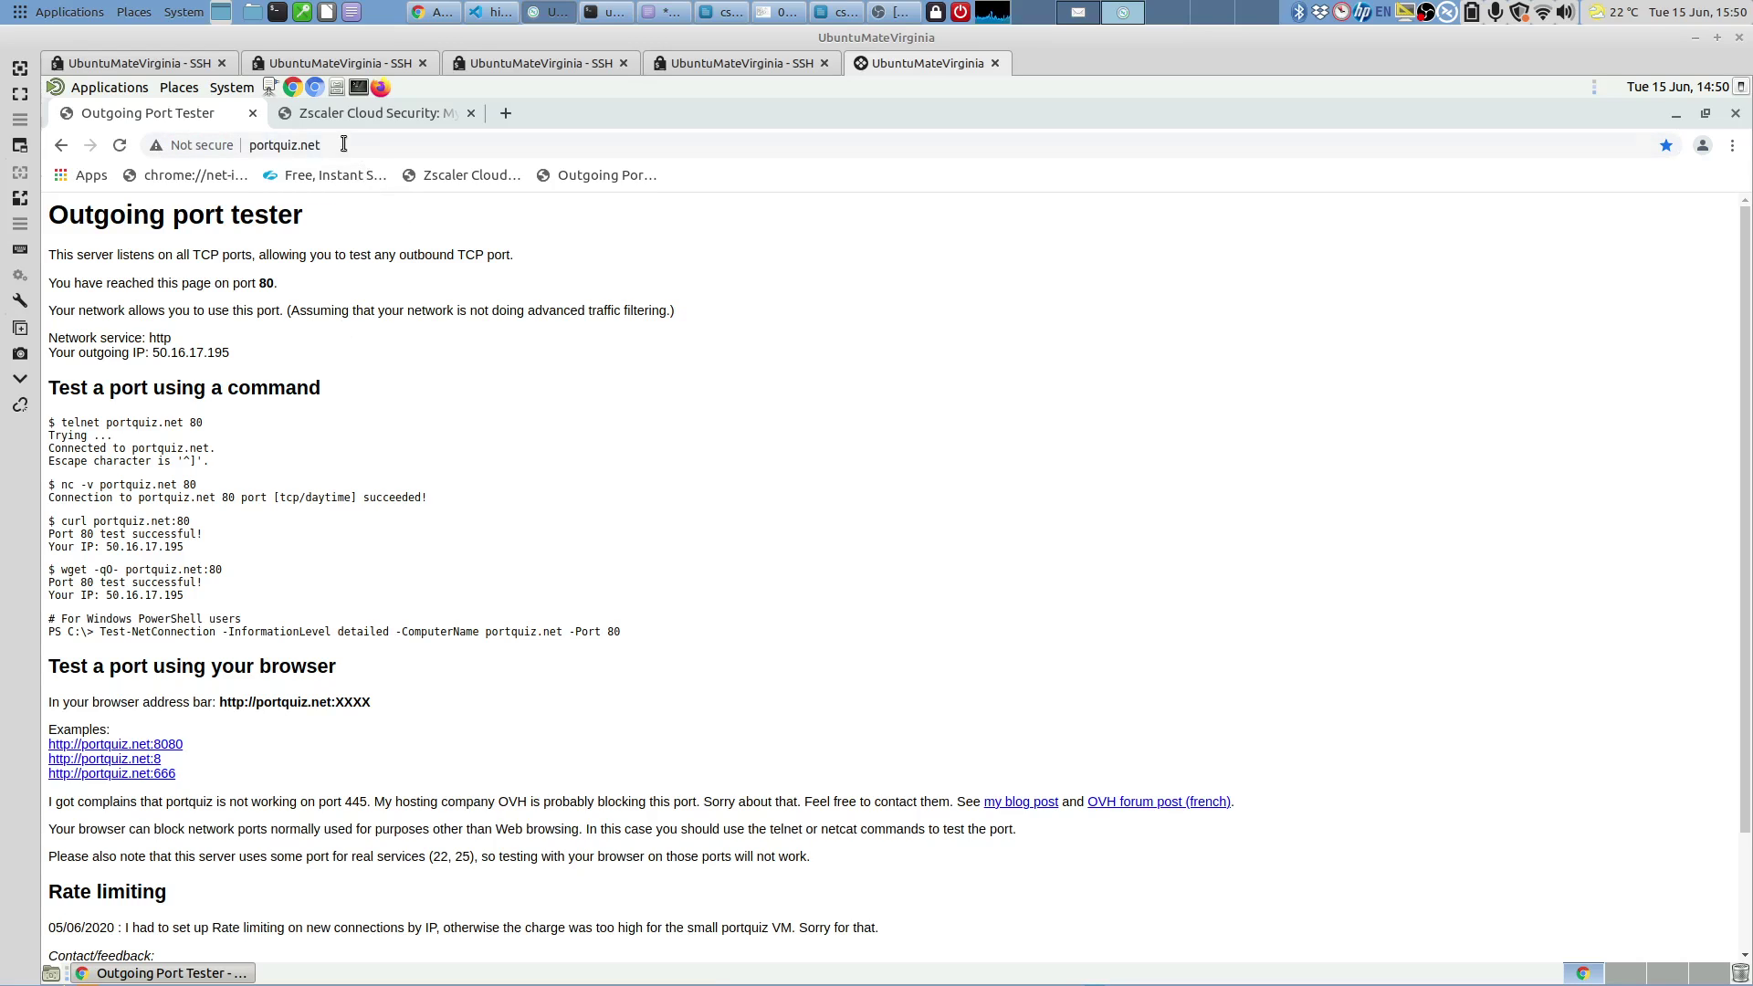
Open portquiz.net:443 and examine the outgoing IP used on port 443.
click(345, 146)
click(343, 144)
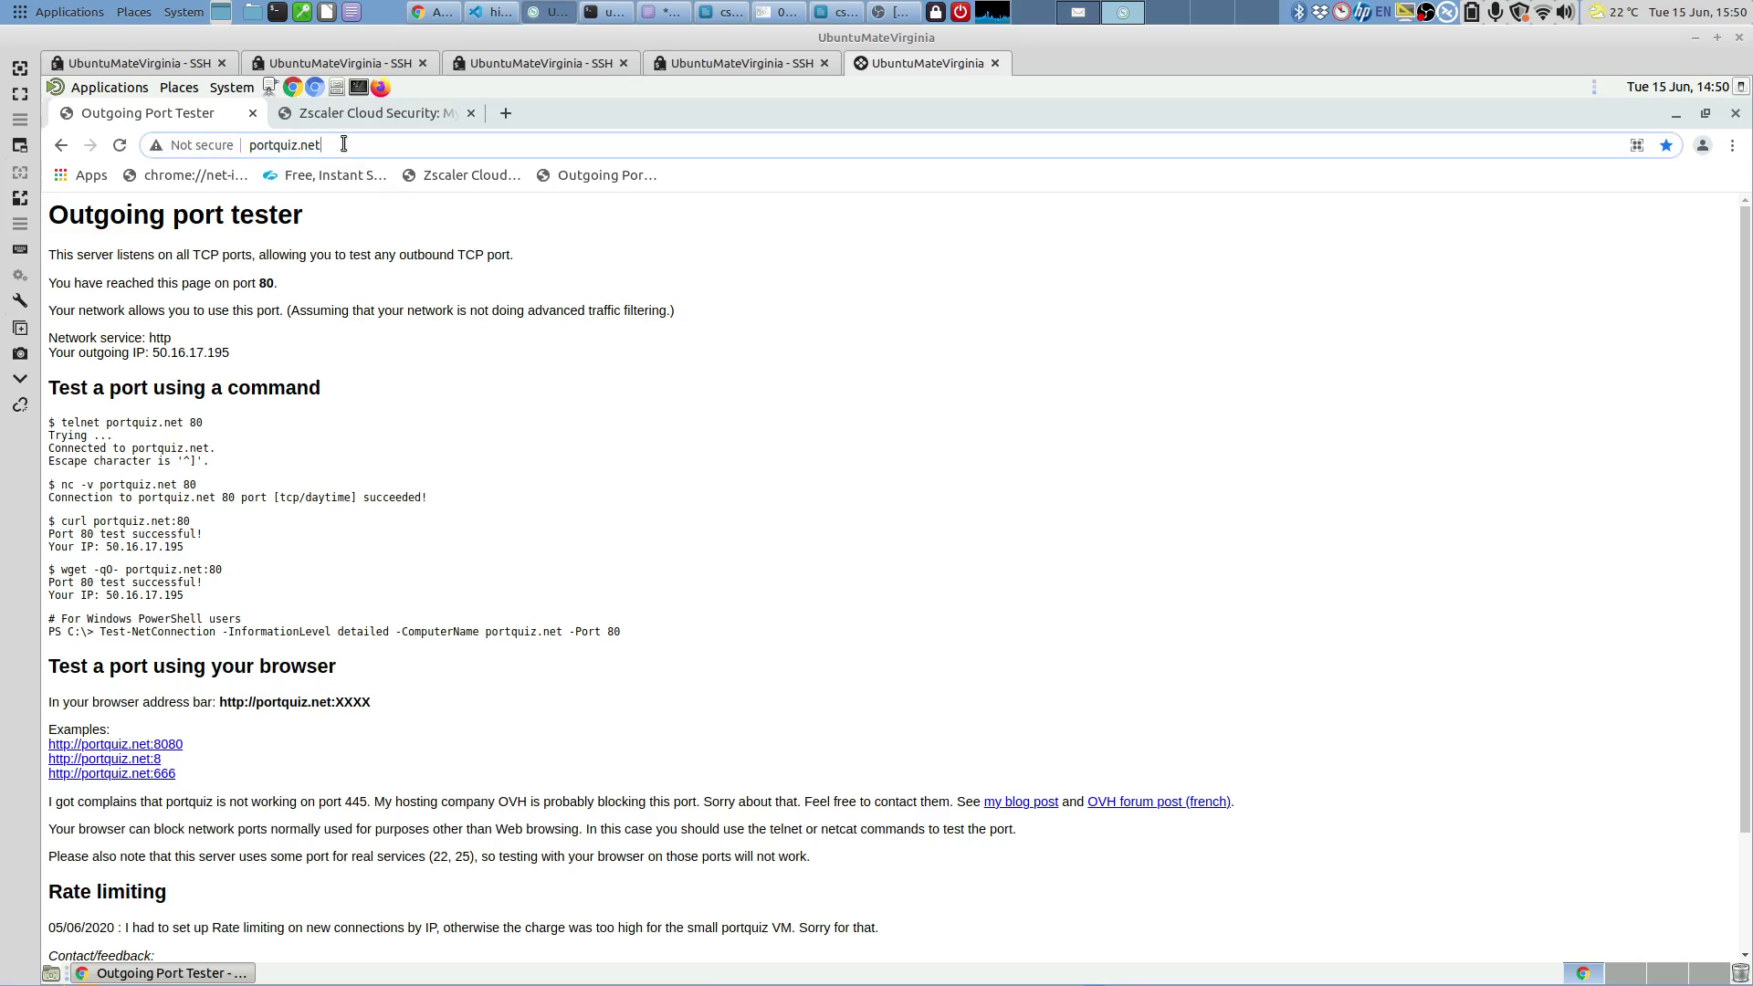
text(:443)
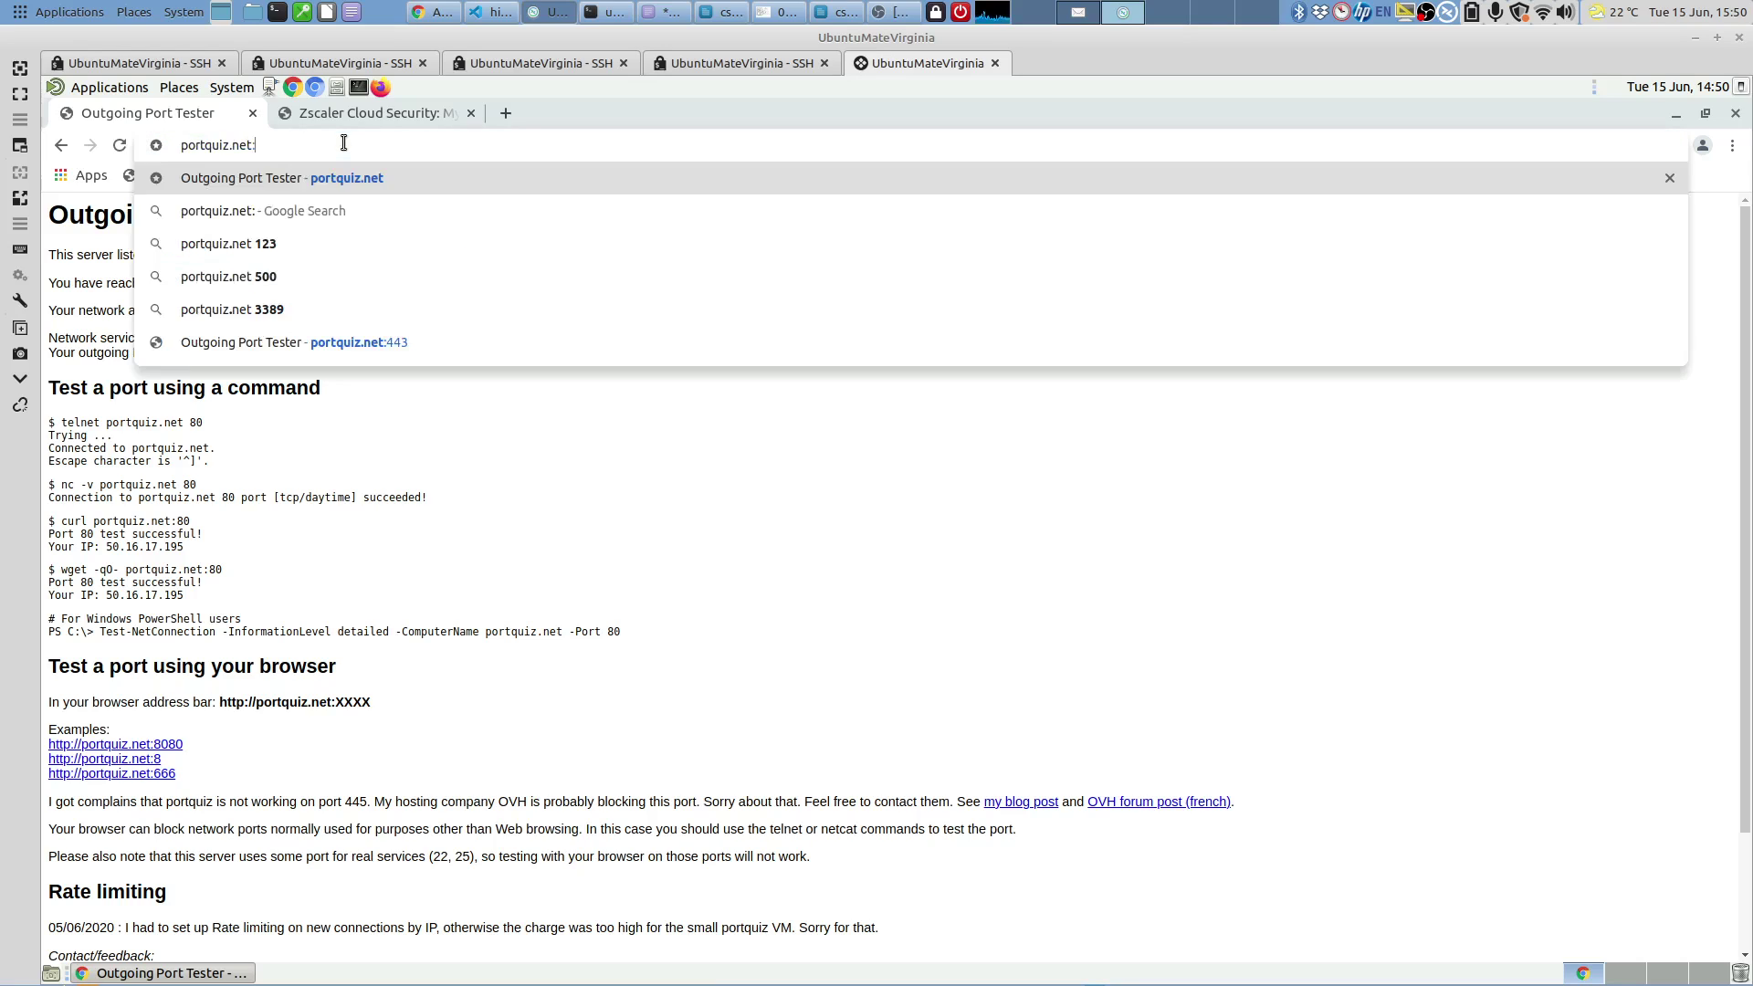
key(Return)
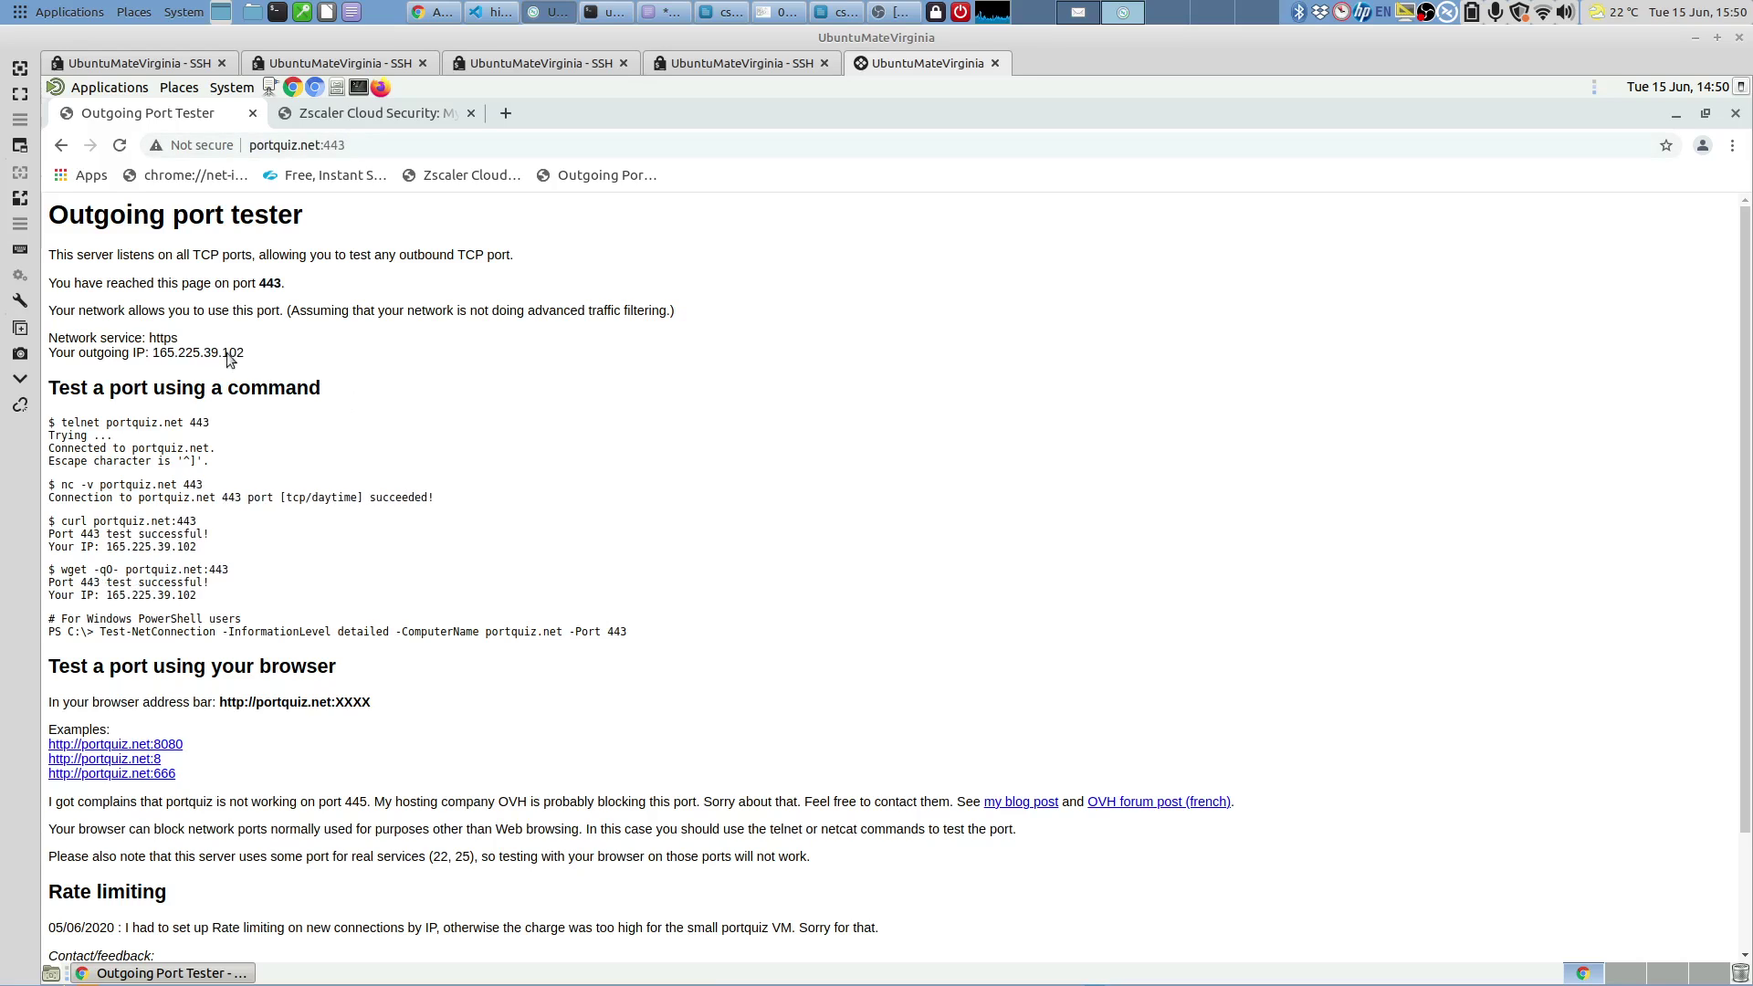
drag(198, 352, 151, 352)
click(227, 363)
Remove the port from the address, search for portquiz.n, and open the Outgoing Port Tester result on portquiz.net.
click(360, 145)
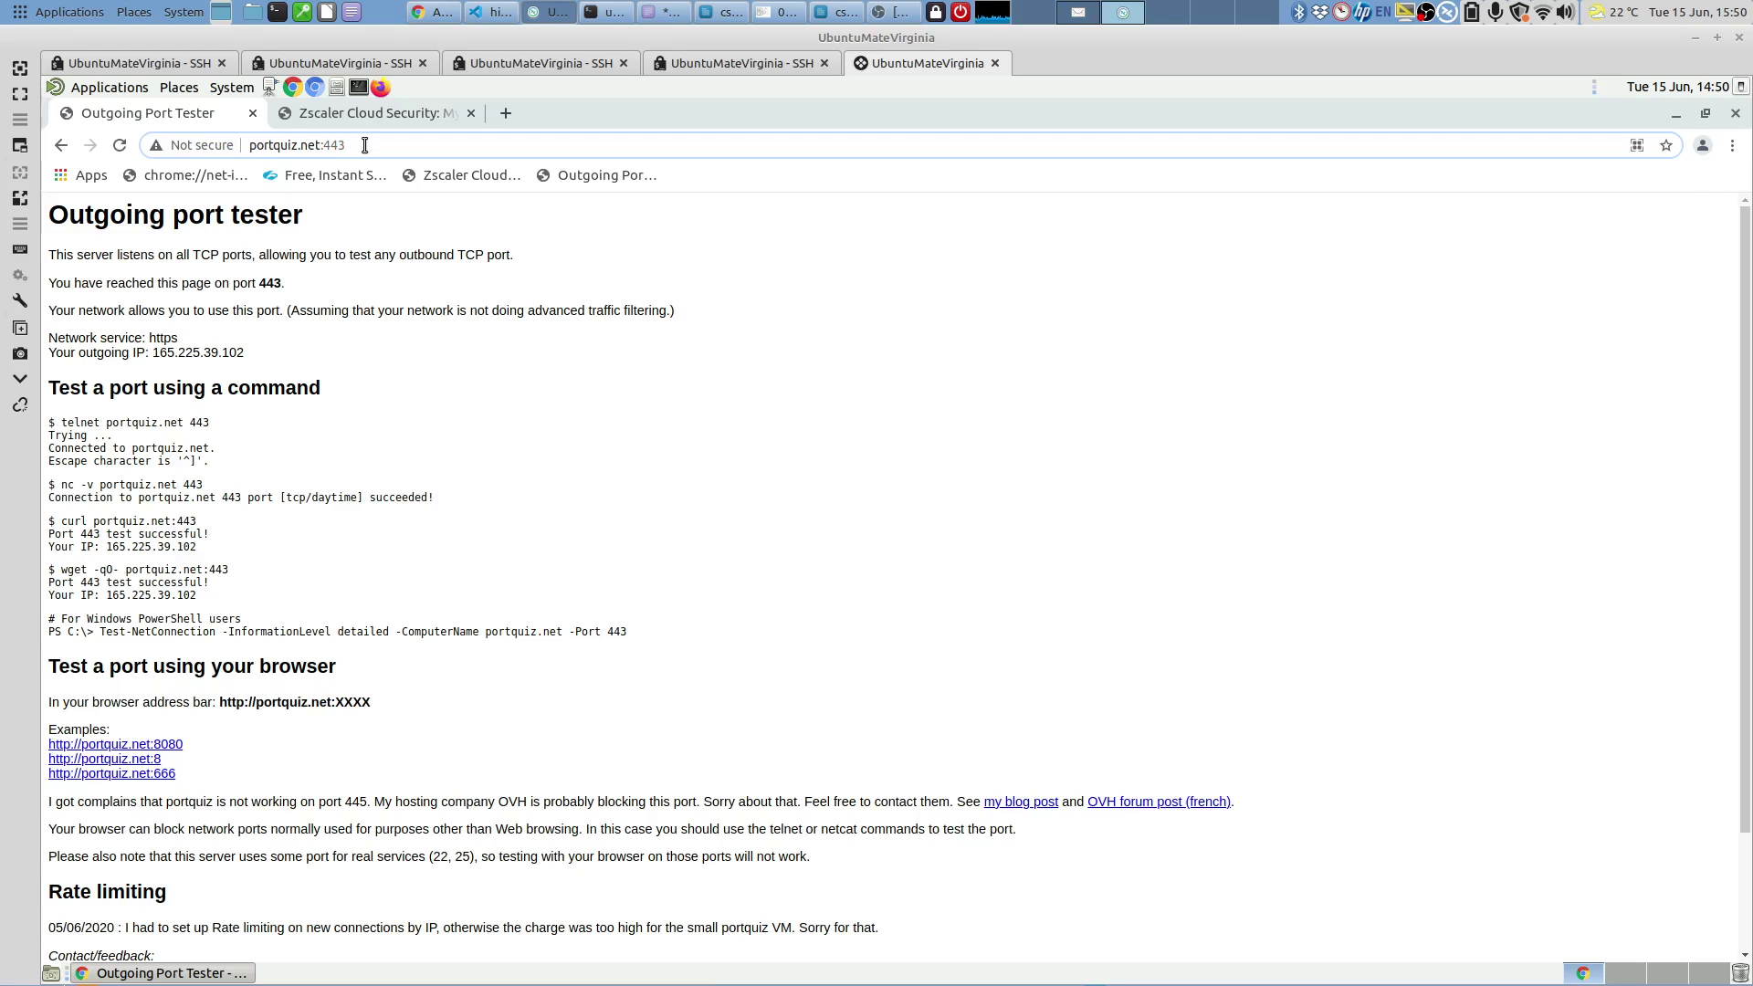
key(BackSpace)
key(BackSpace)
key(BackSpace)
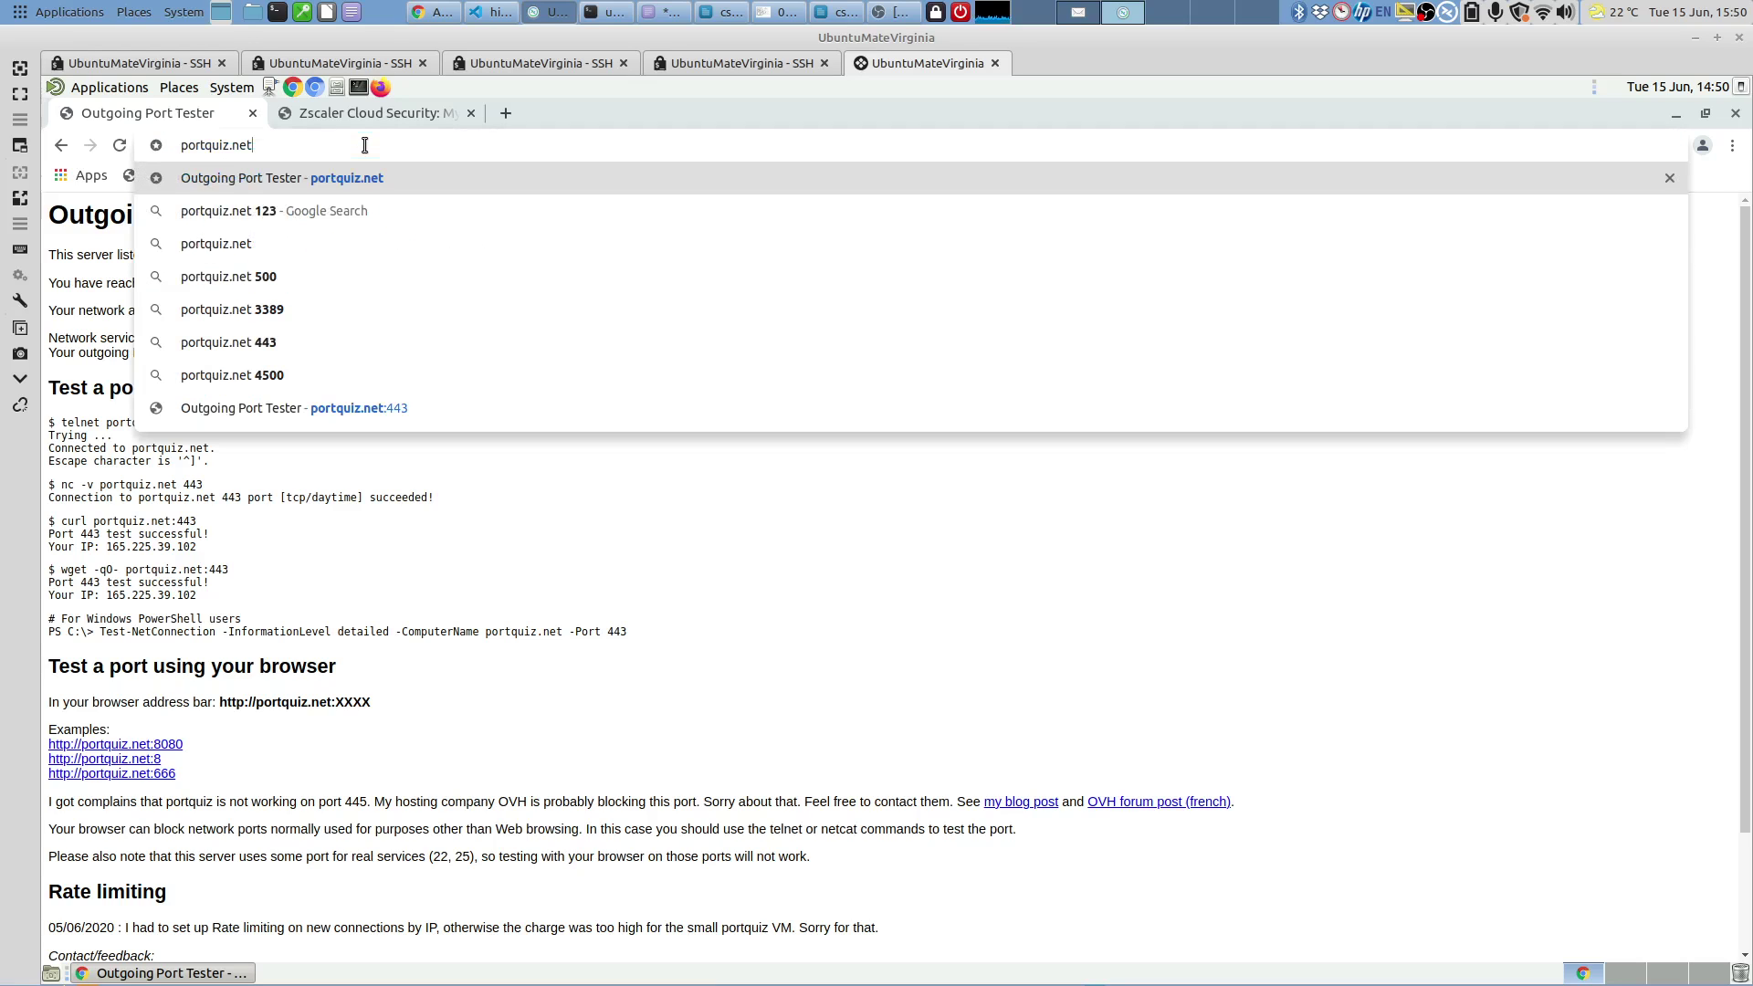
key(BackSpace)
key(BackSpace)
key(Return)
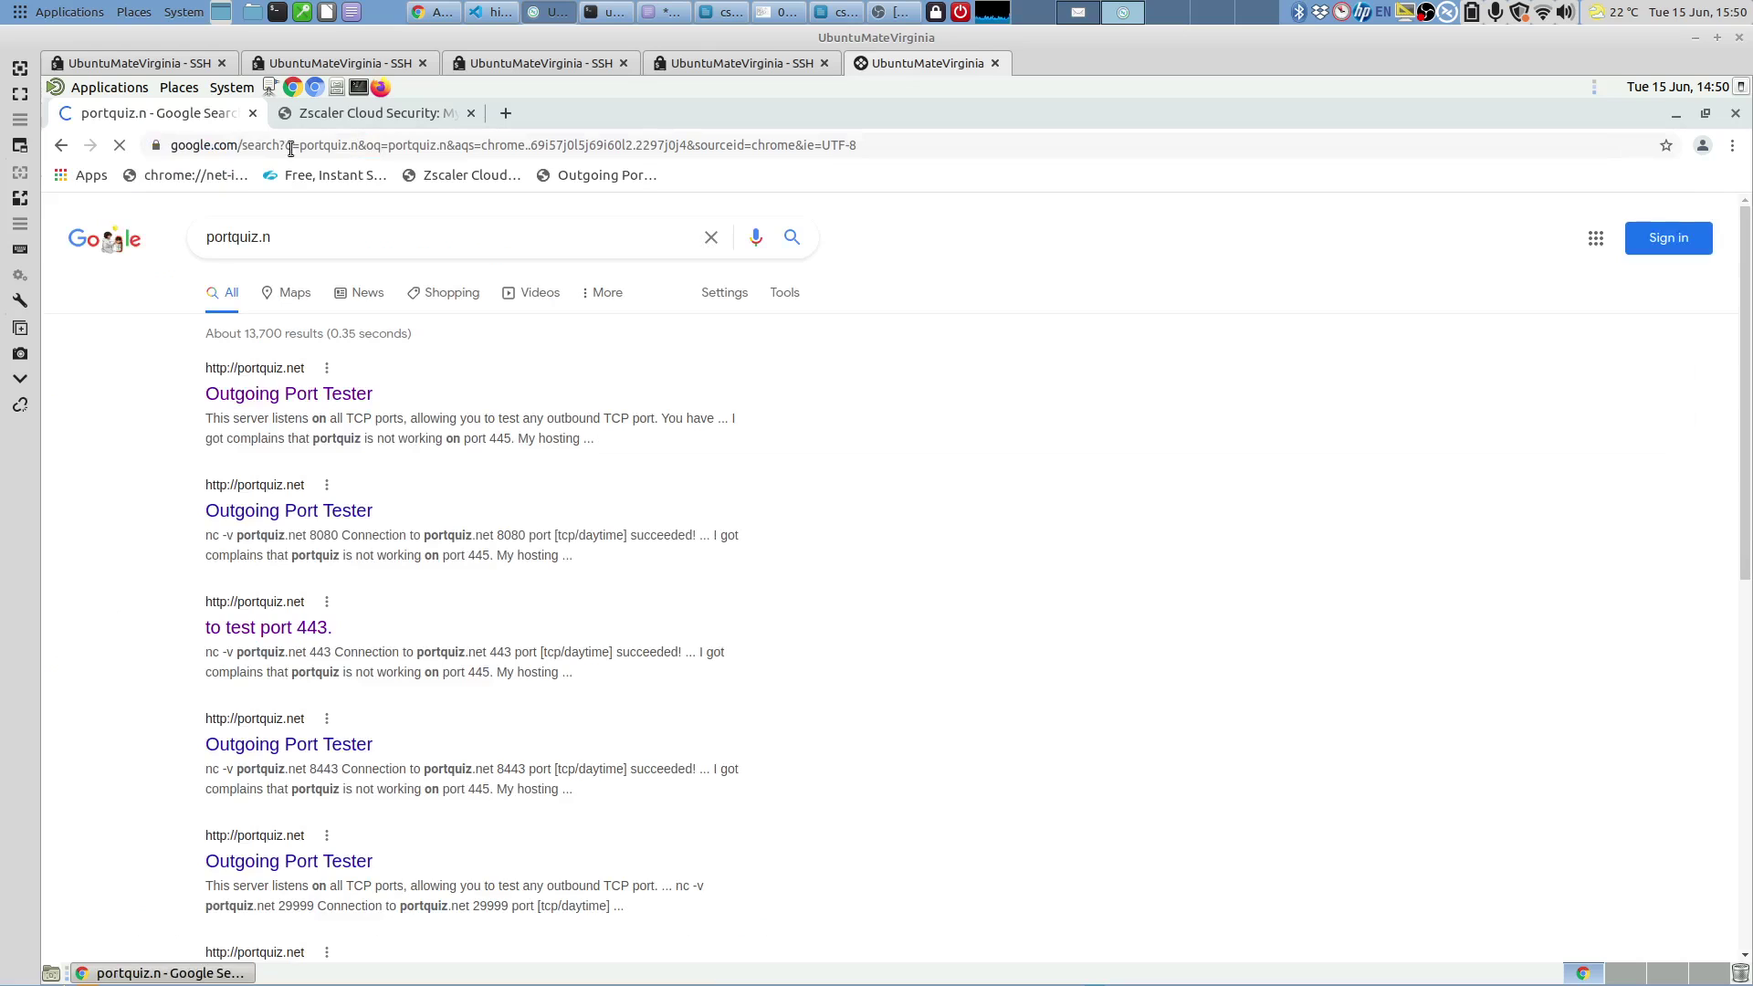
click(331, 395)
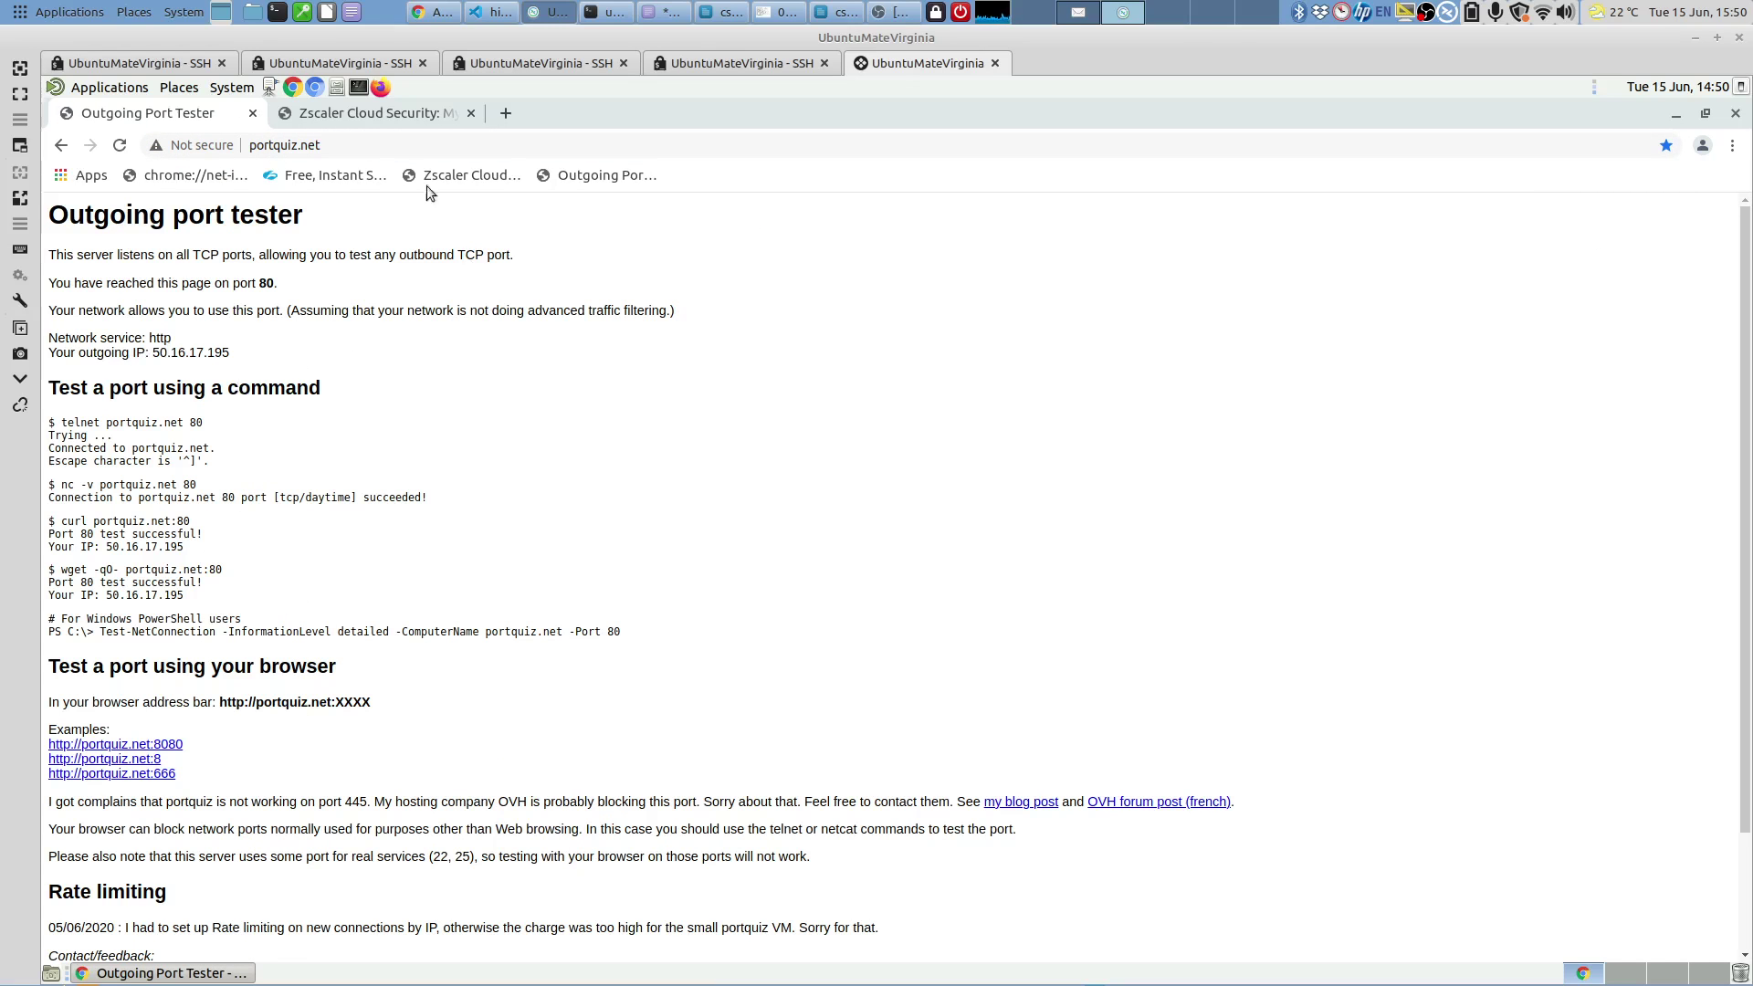
Switch to the AWS console in Chrome and refresh the CSC Internal RT route table to check its default route target.
click(429, 12)
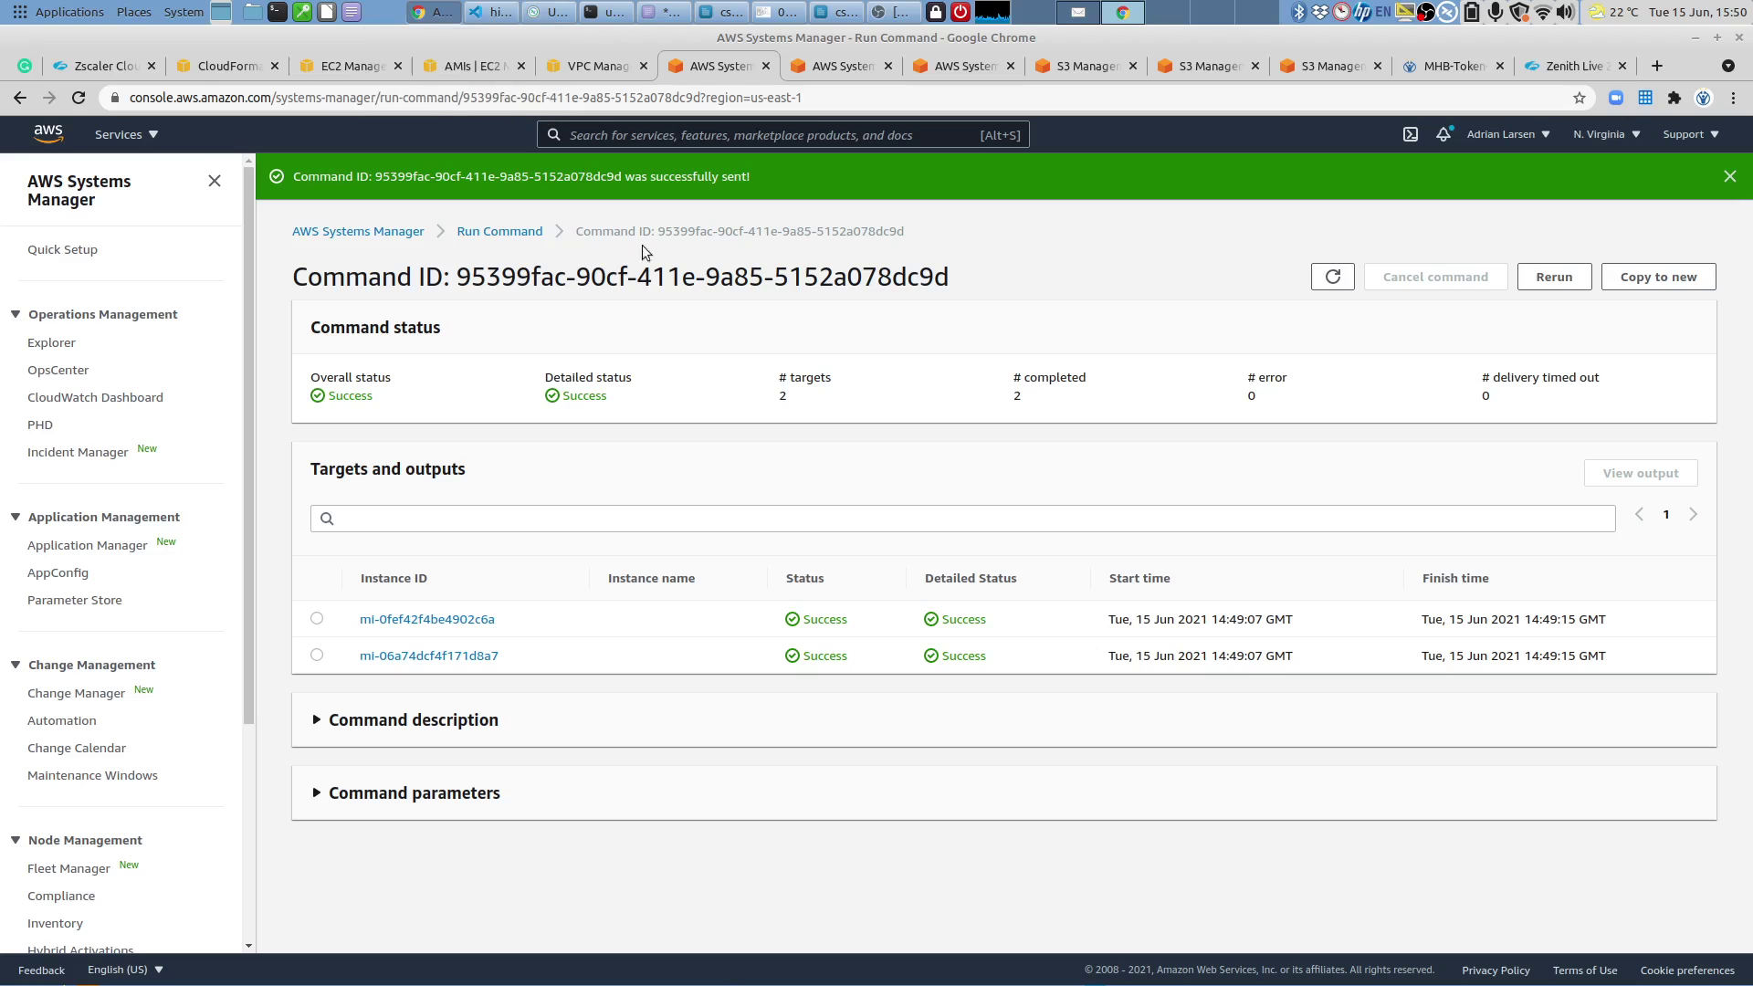
click(598, 66)
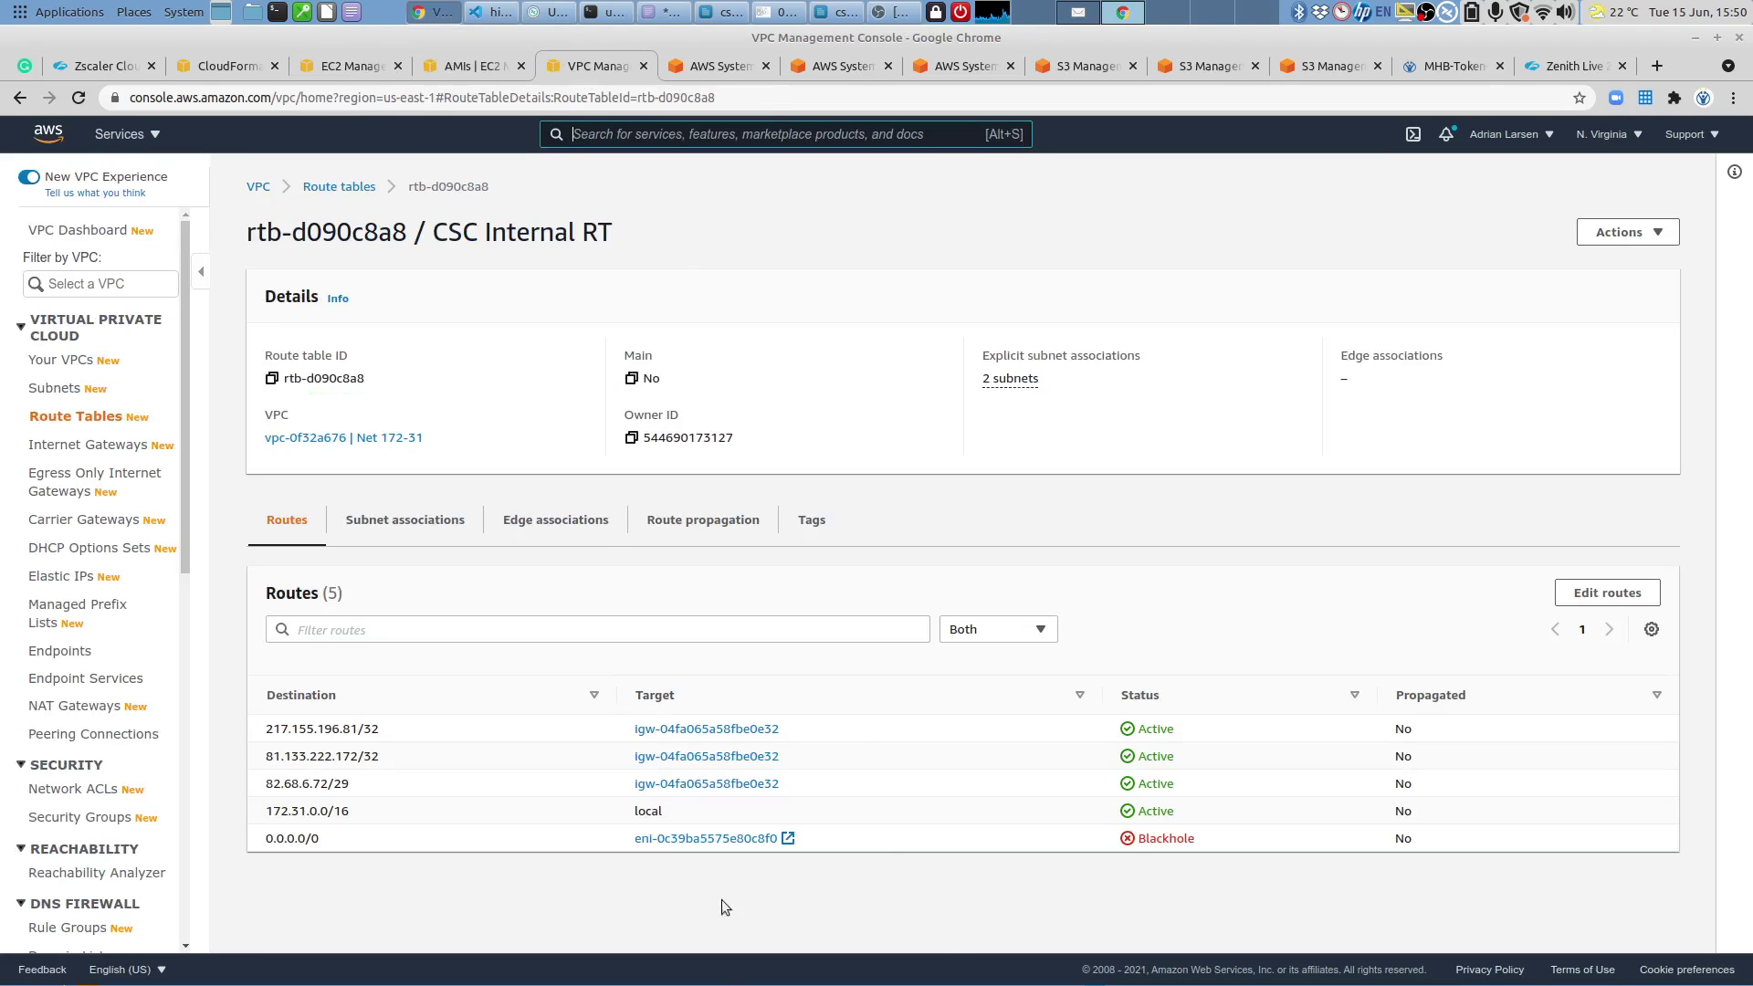
click(78, 98)
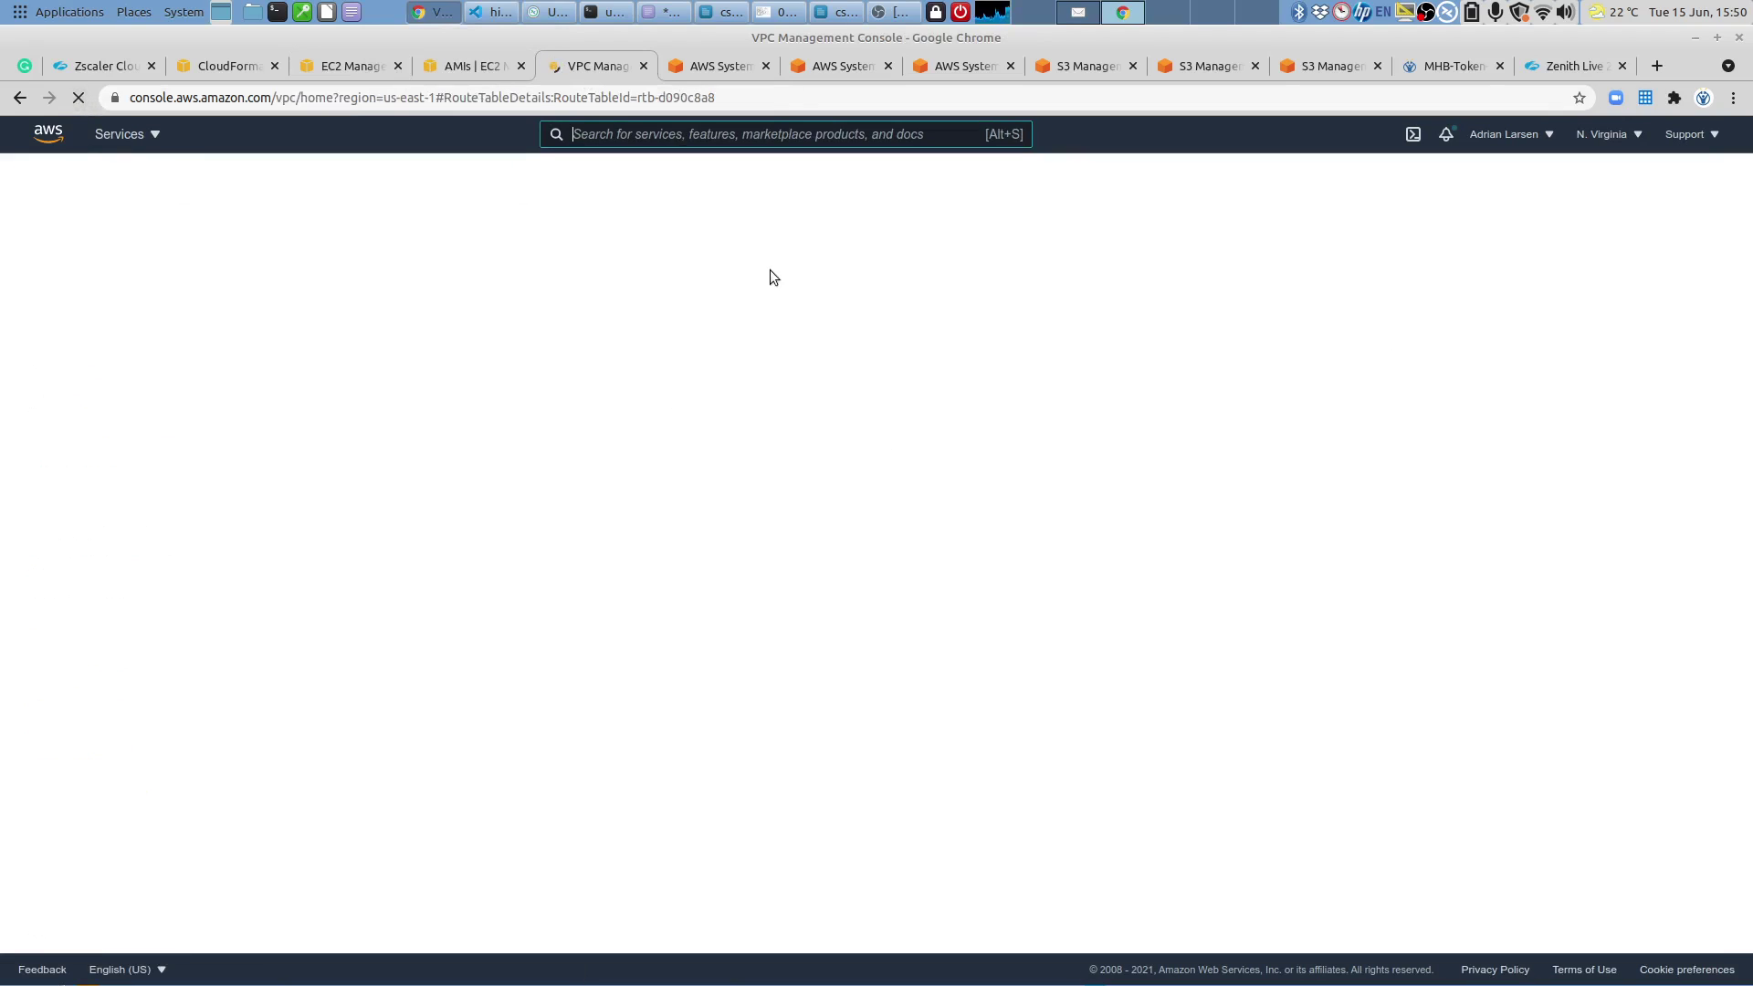
Highlight the latest default route entry in the ubuntu terminal log and compare its interface with the route table's 0.0.0.0/0 target.
mouse_move(589, 16)
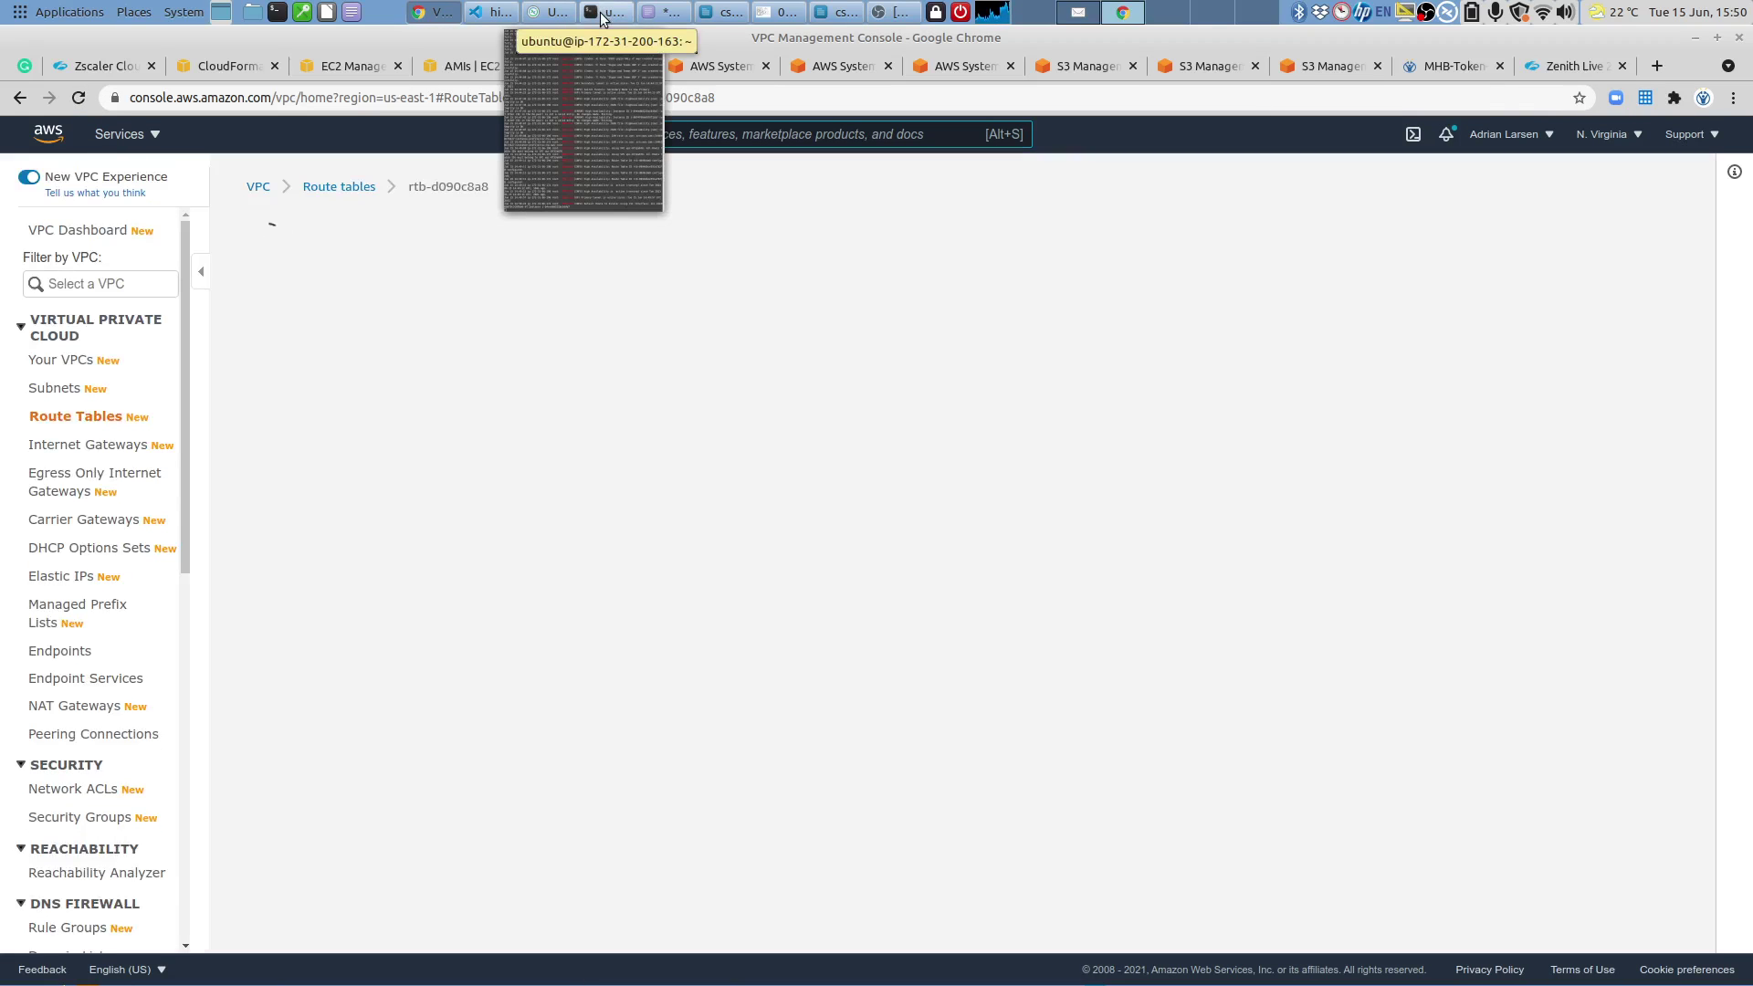
click(603, 15)
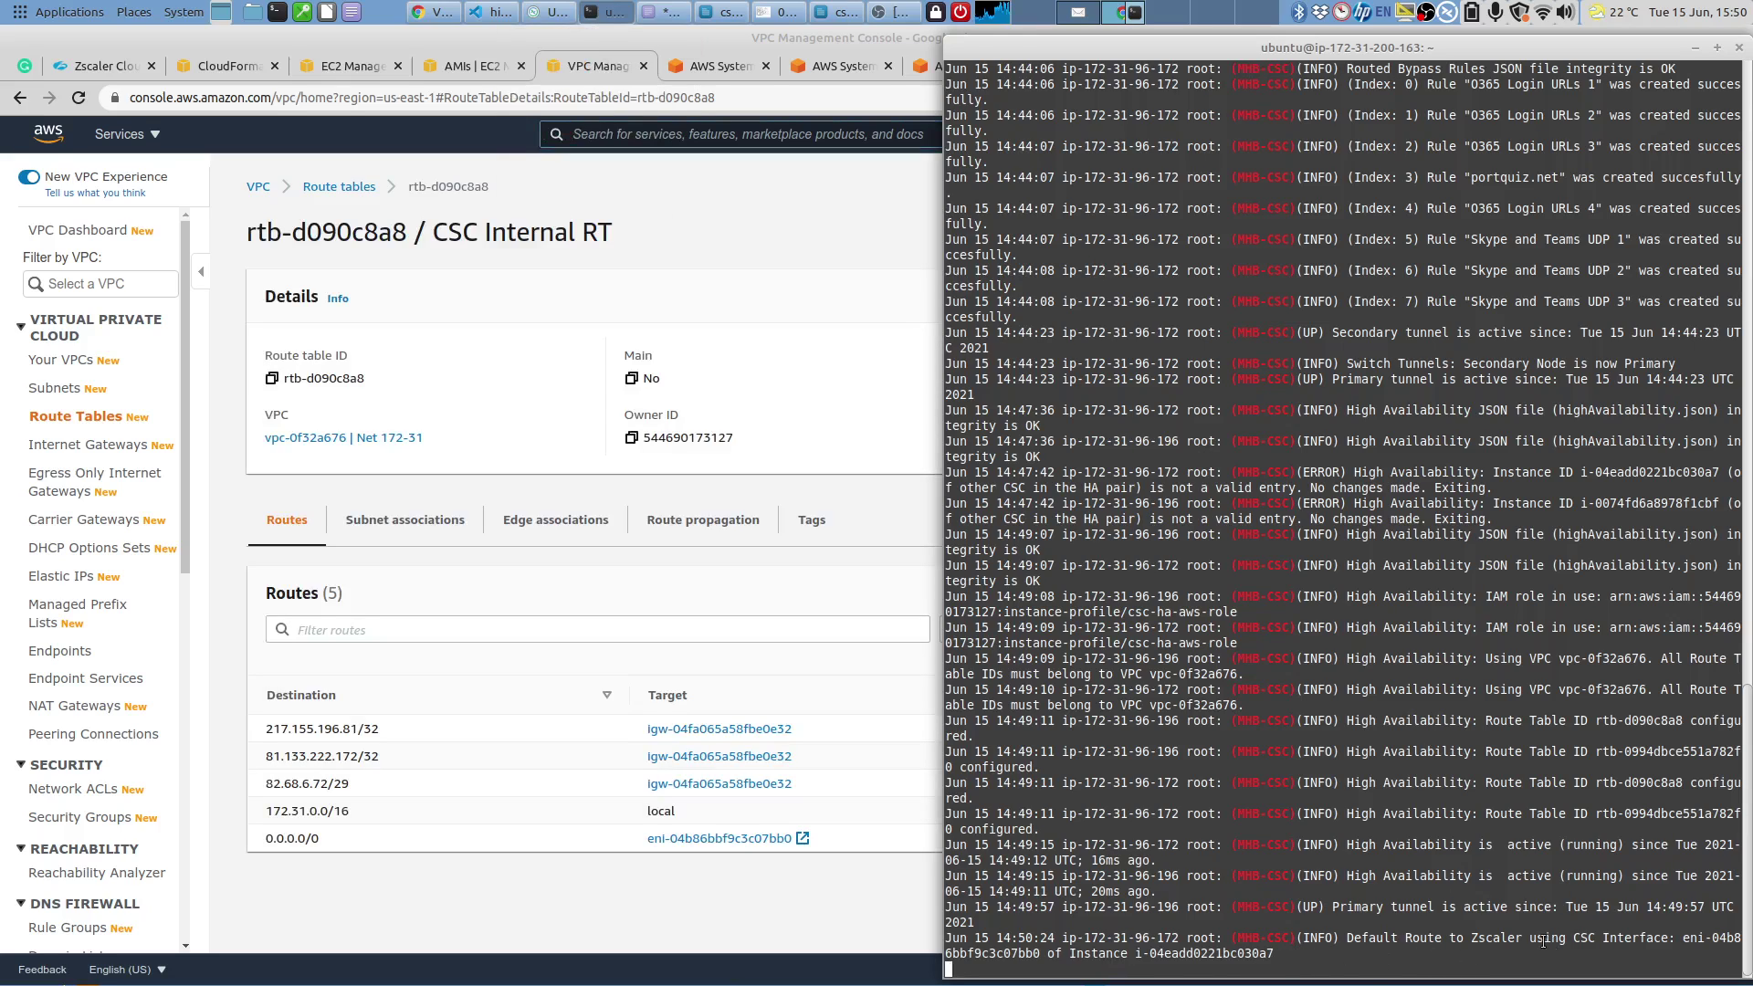
drag(1397, 938, 1302, 962)
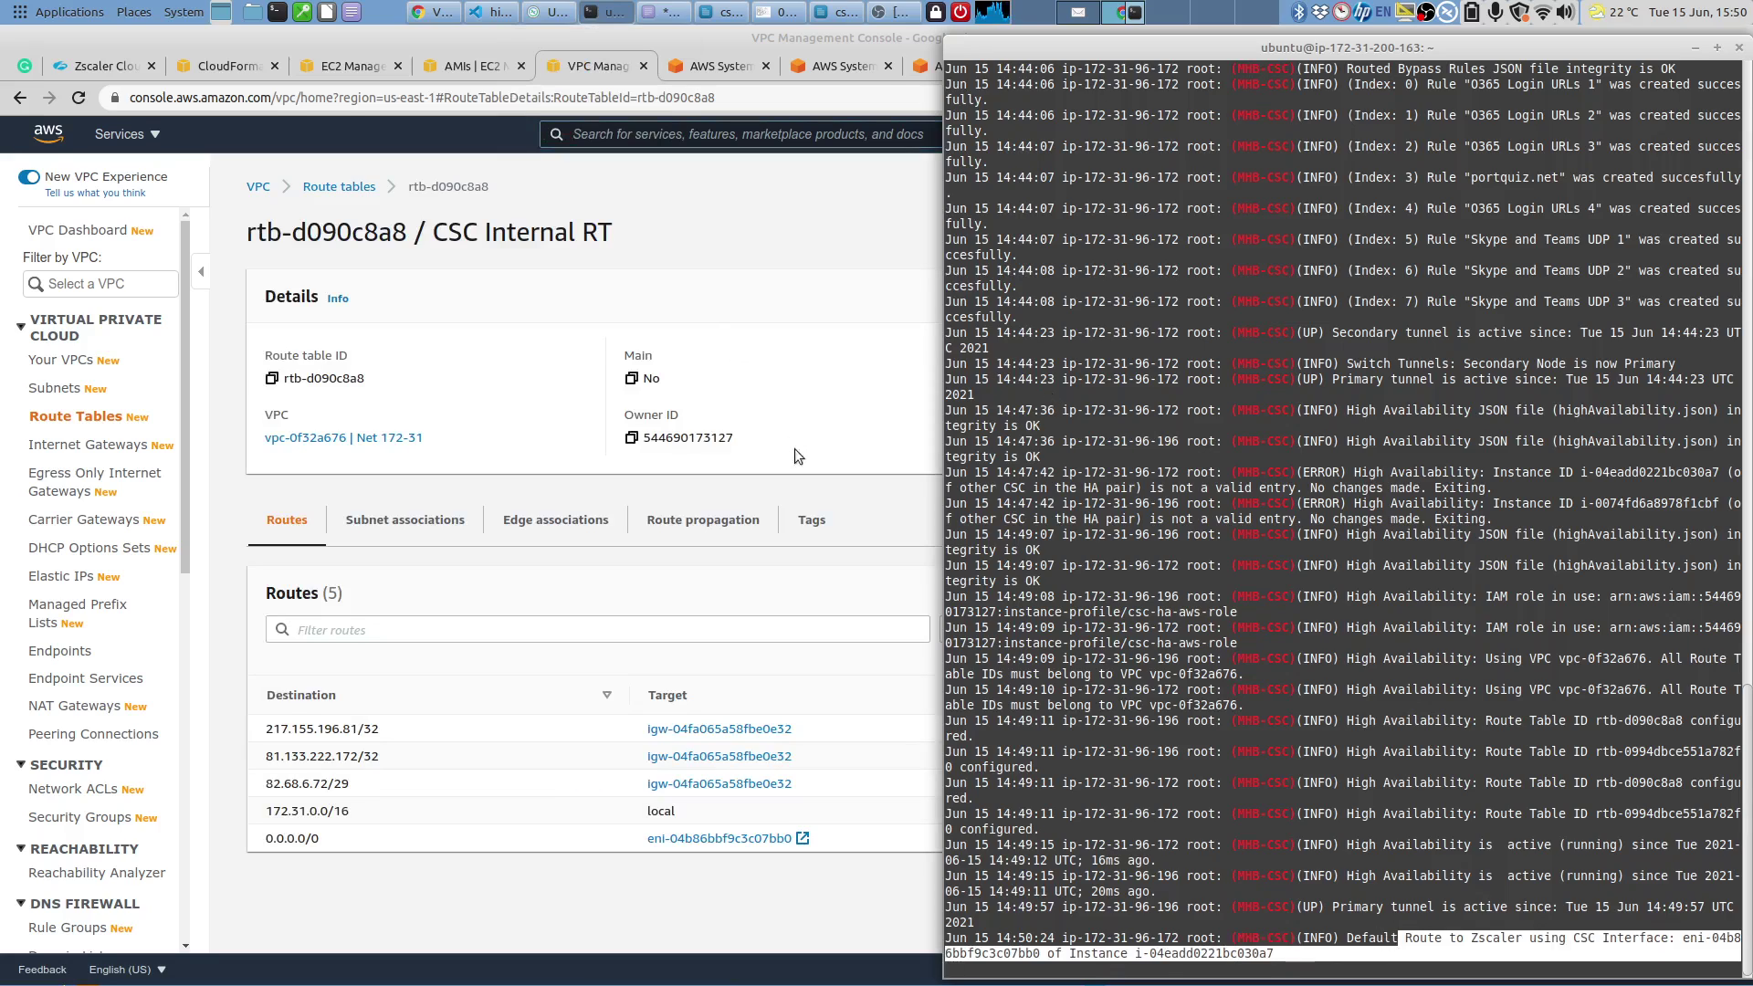
click(858, 321)
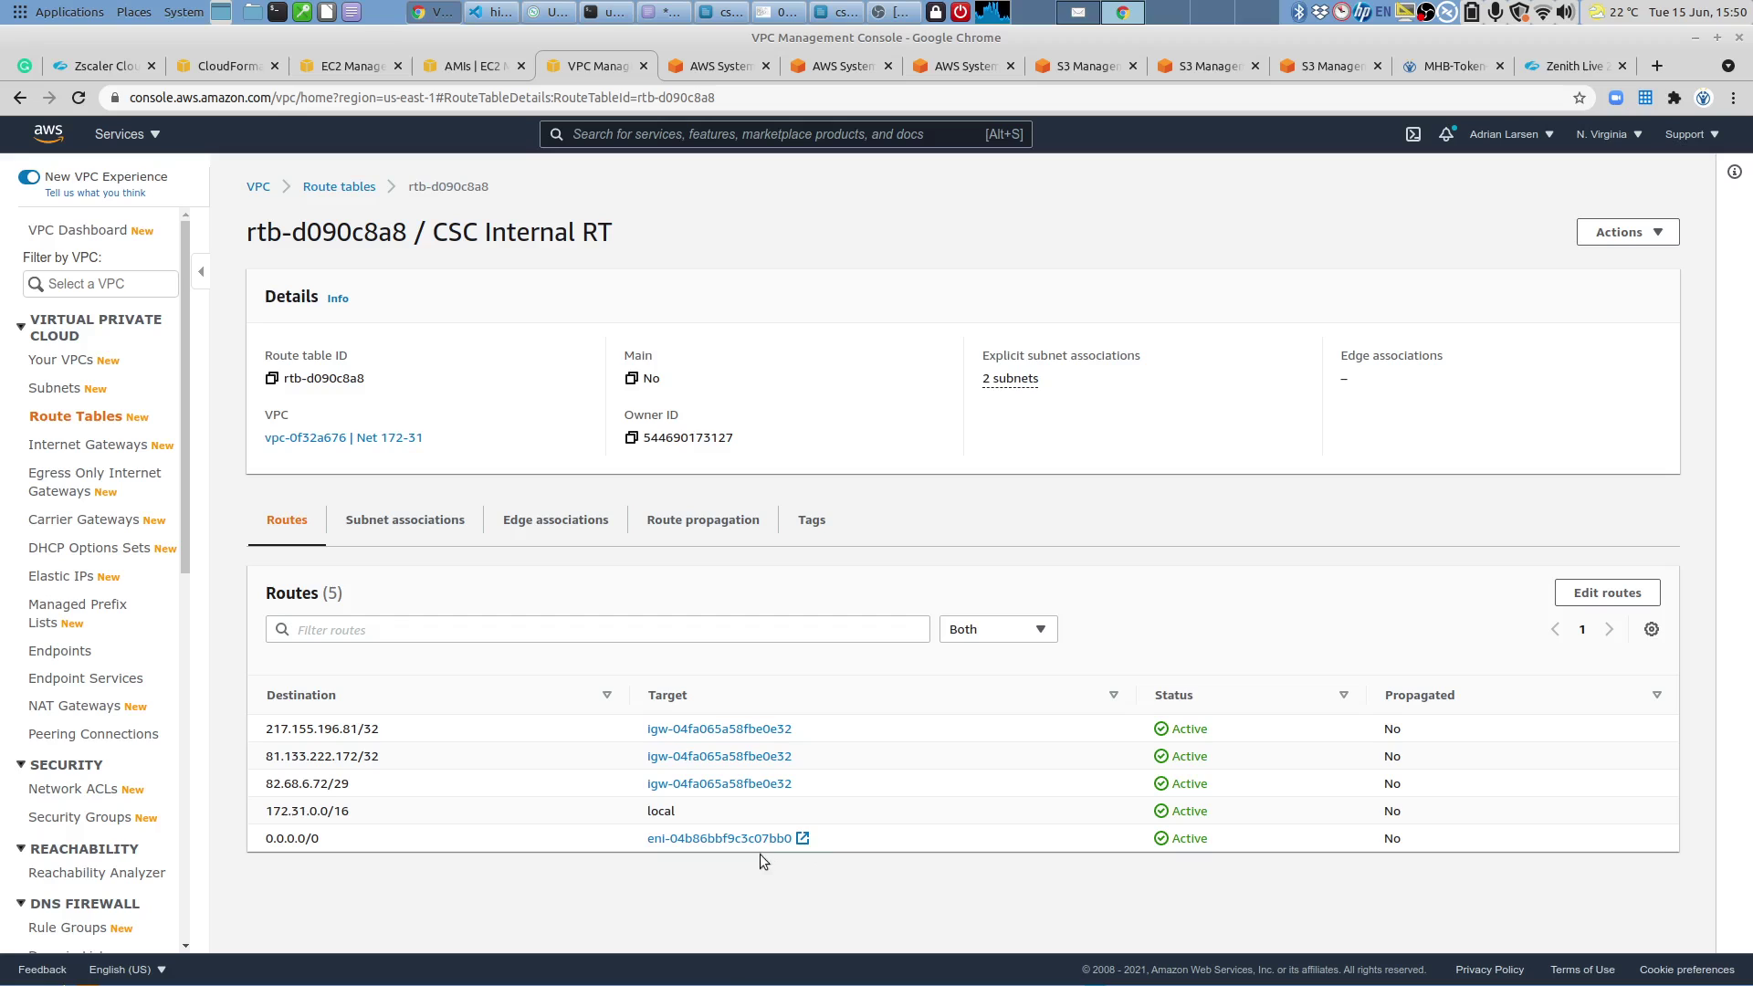
Inspect the network interfaces of EC2 instance aws-3-0-bbc-1aa, widening the Interface ID and Description columns, and deselect the instance.
click(324, 69)
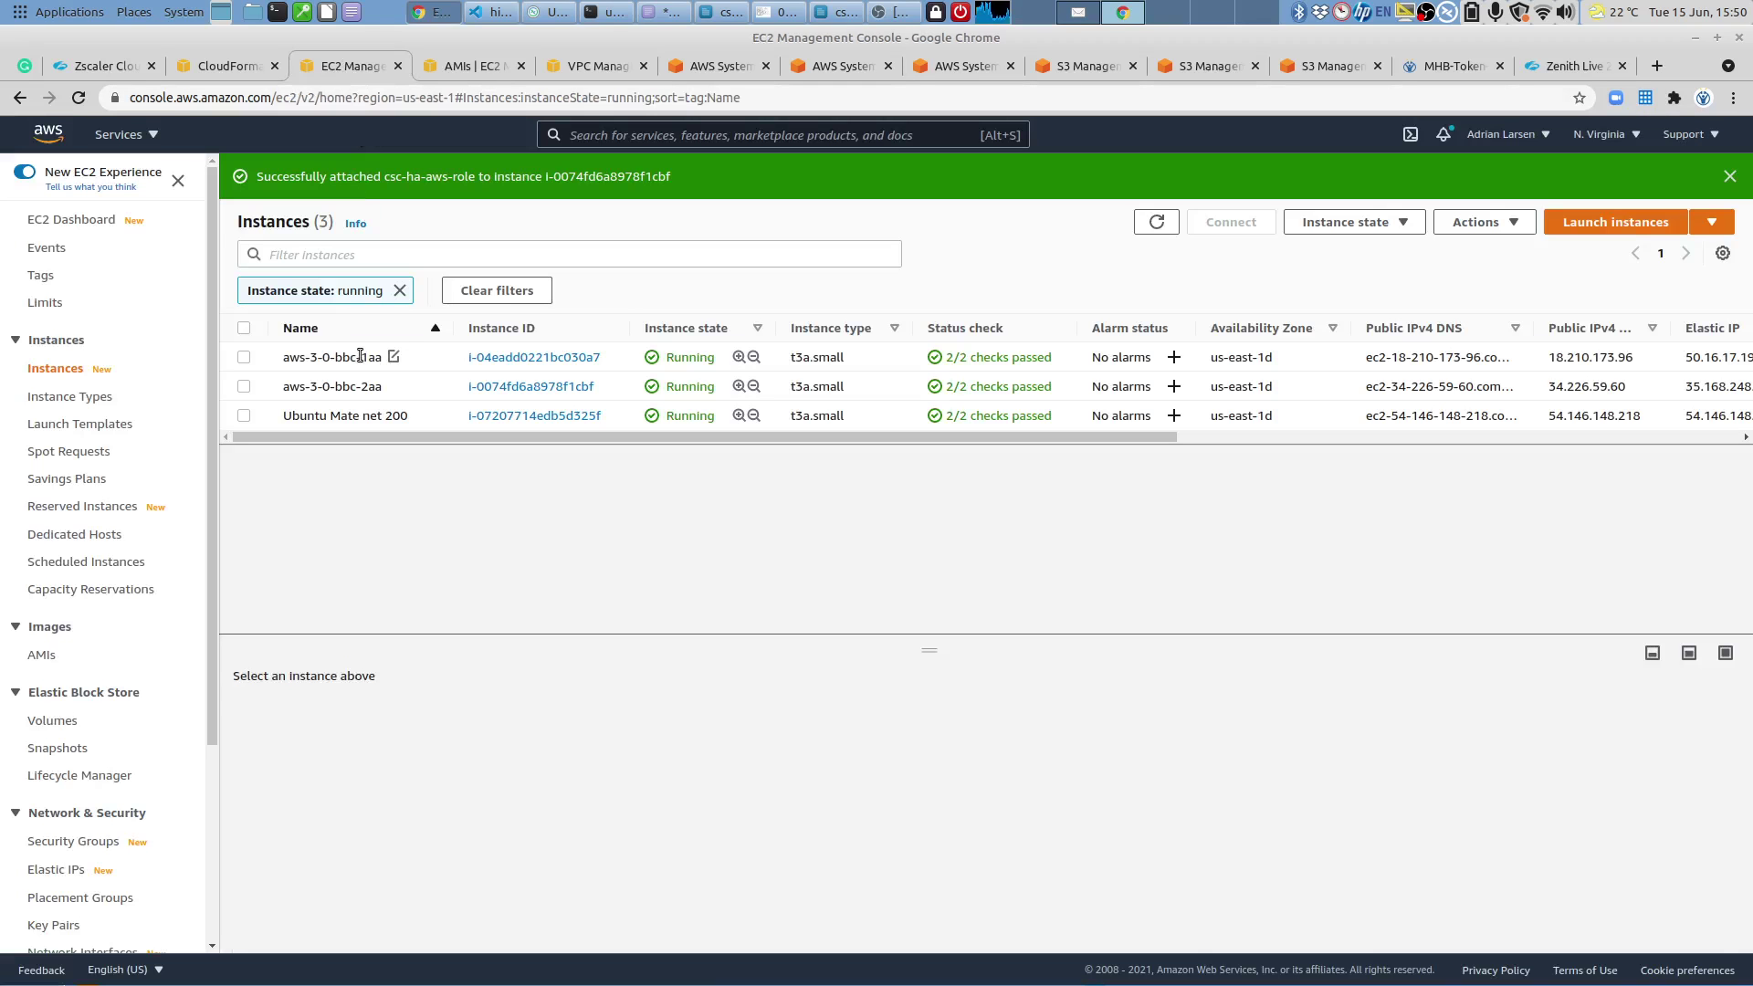
click(361, 356)
click(462, 727)
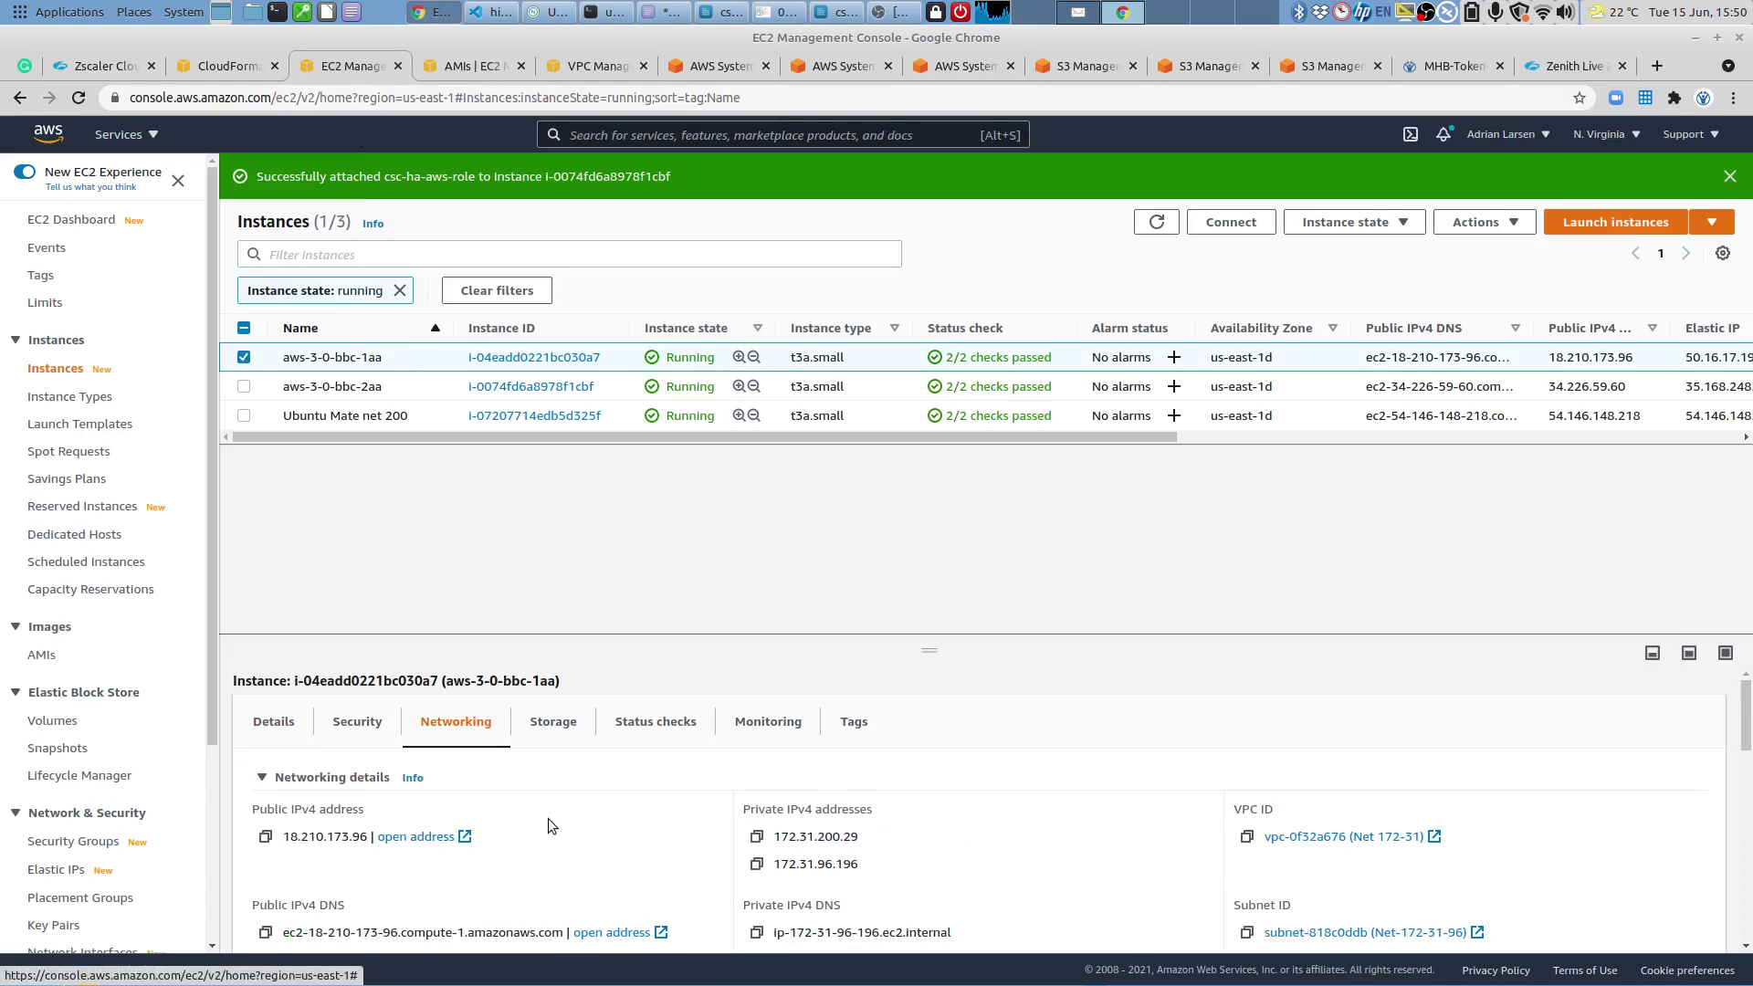
scroll(548, 818, down, 10)
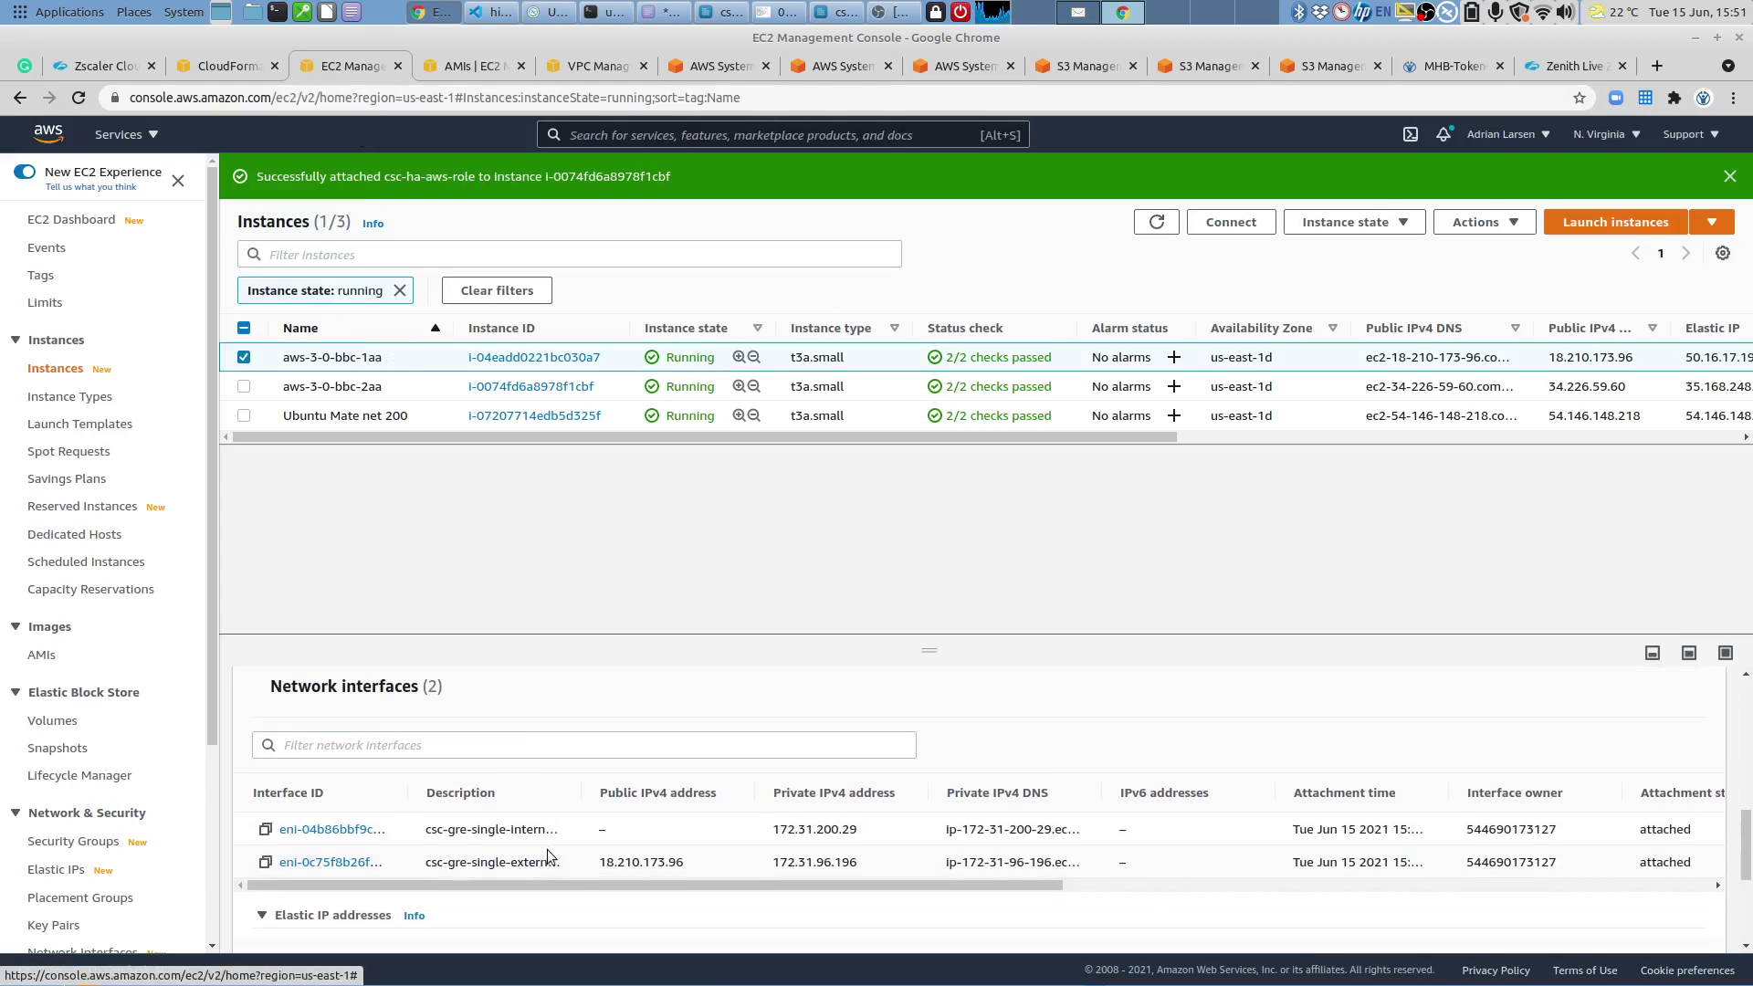
drag(409, 793, 467, 804)
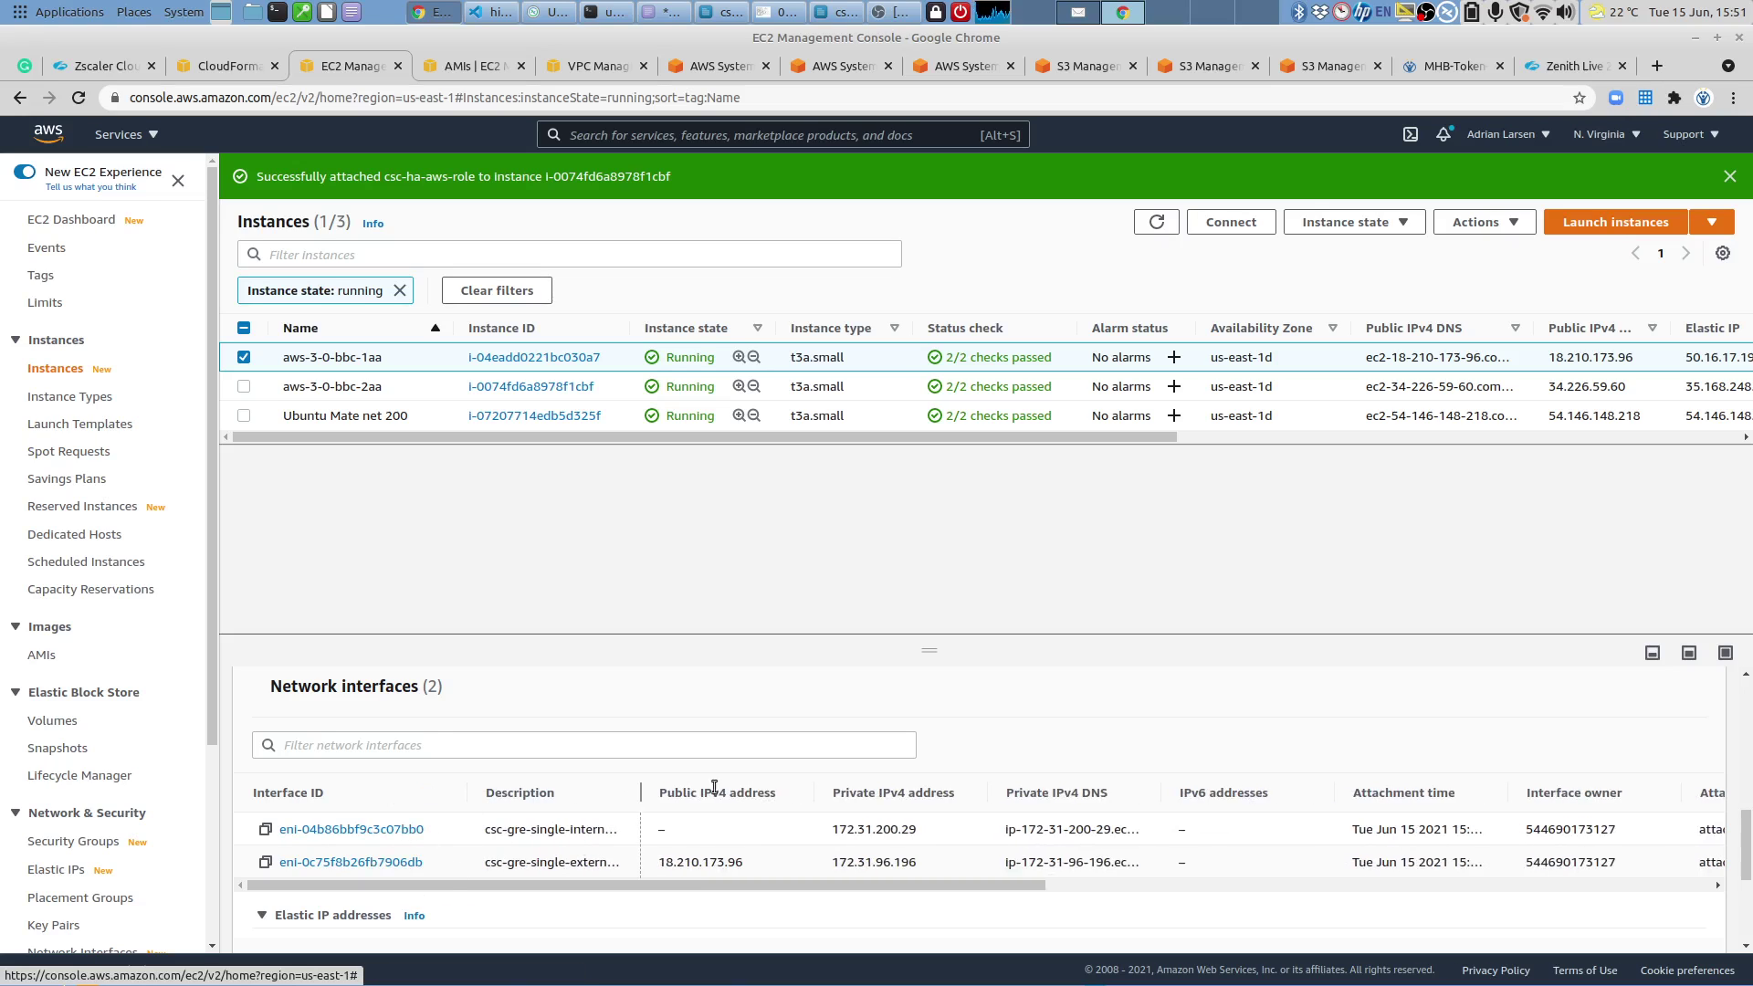
drag(715, 787, 720, 788)
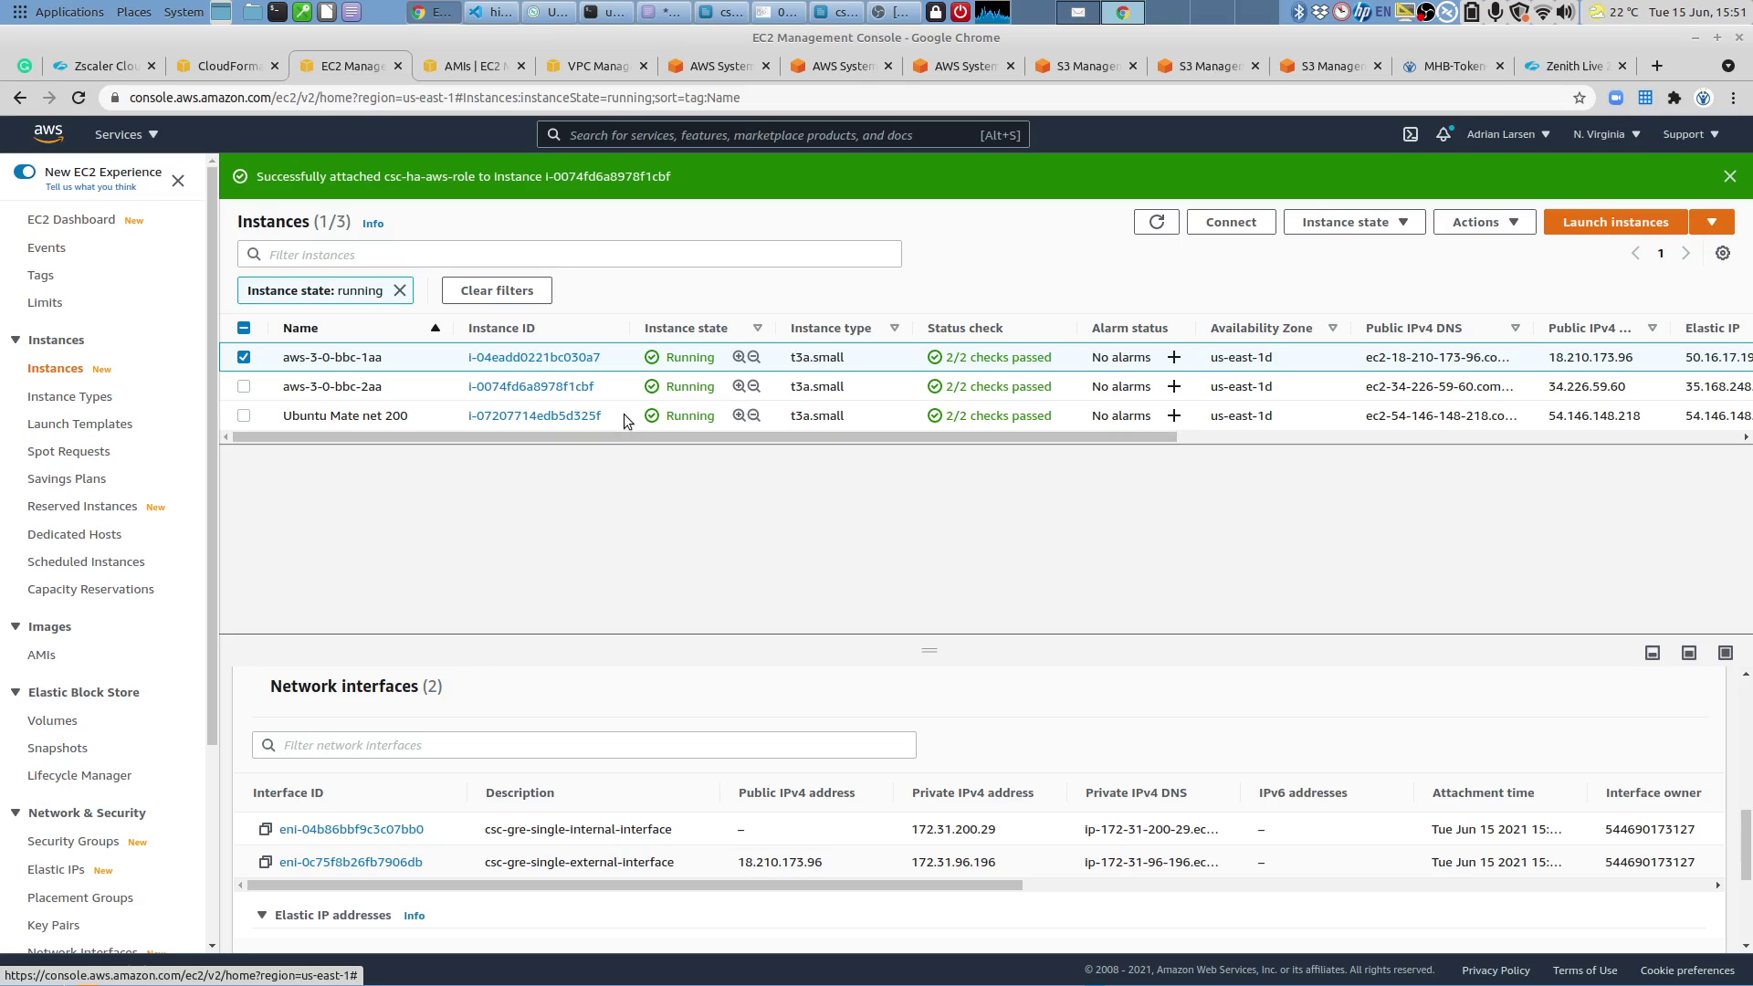
click(244, 357)
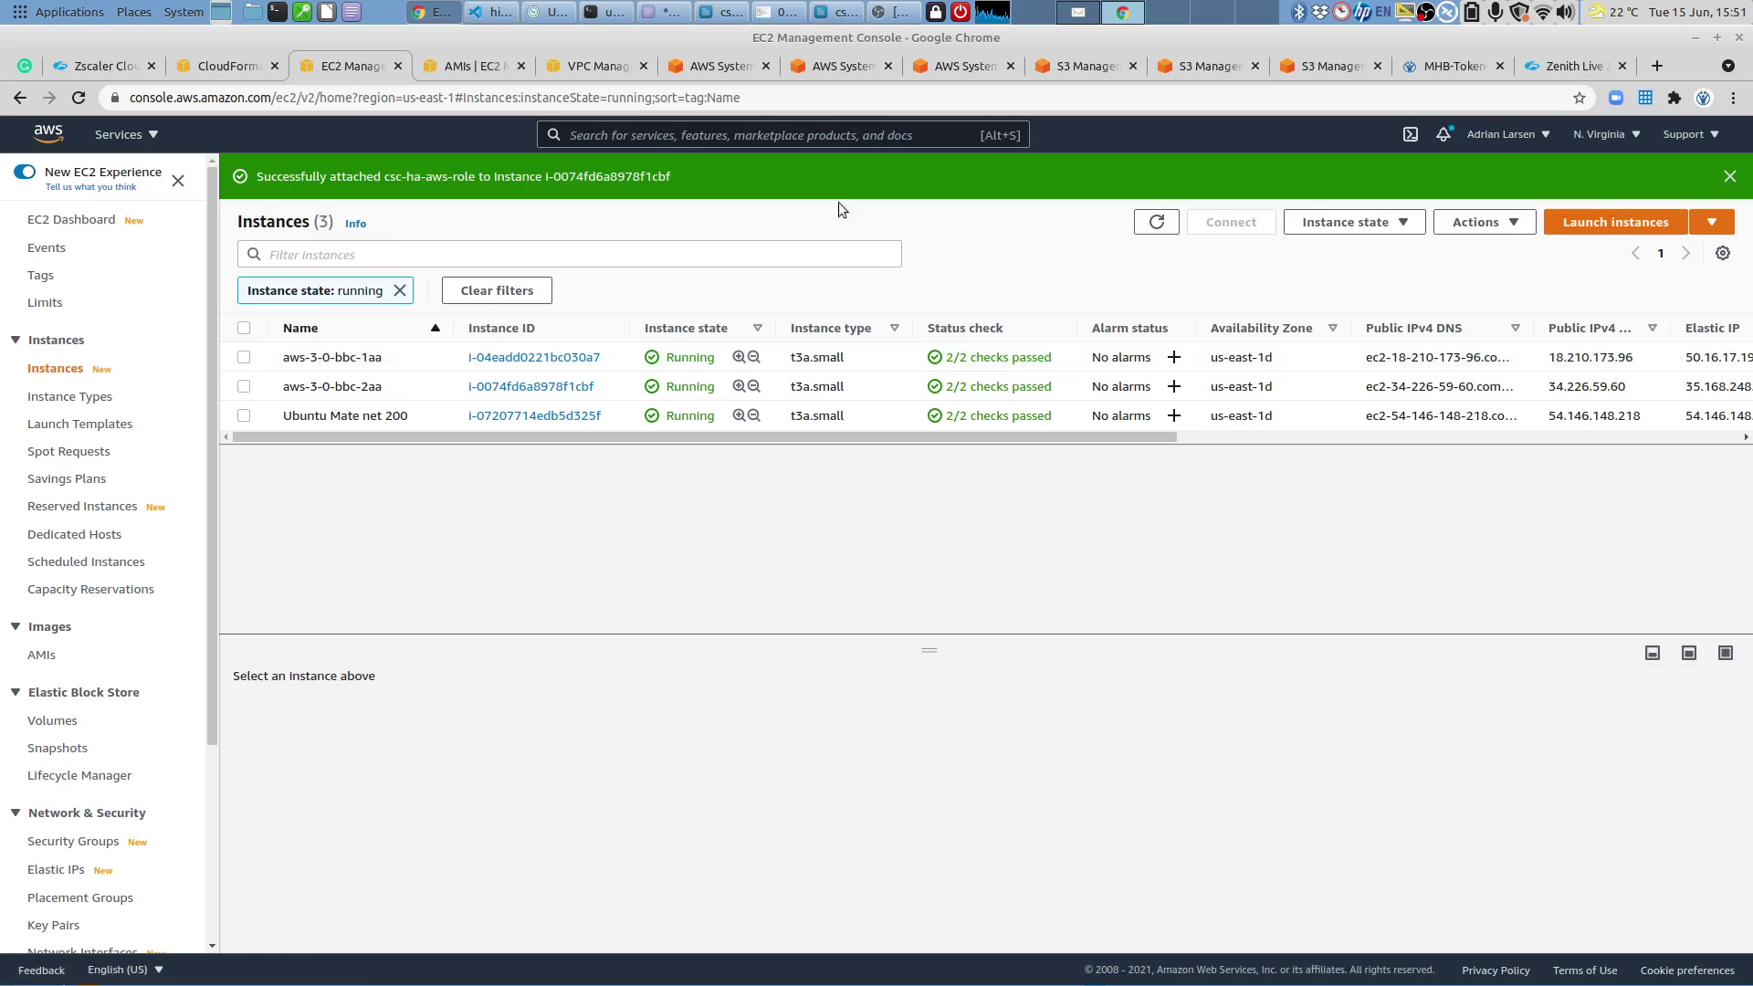
Switch to csc-v-3-0-demo-script.odt in LibreOffice Writer and review the CloudFormation deployment step, highlighting configUserData.json and its three sub-items.
click(722, 12)
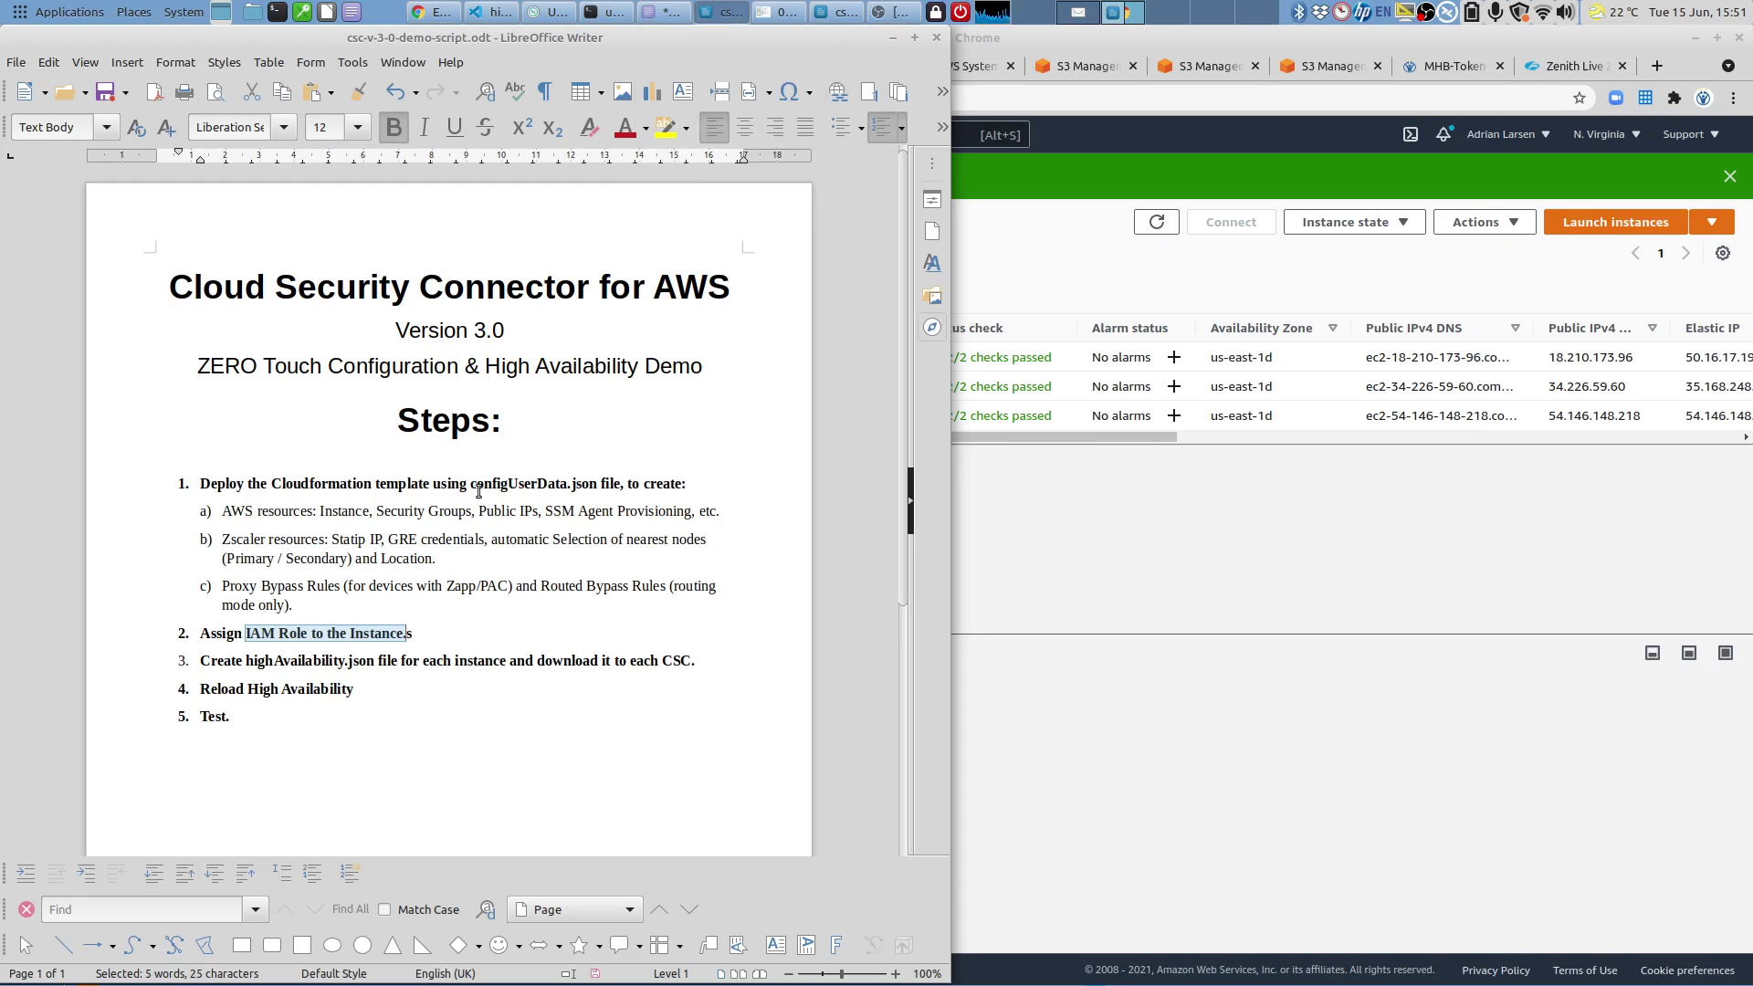
drag(470, 485, 599, 485)
drag(224, 512, 717, 511)
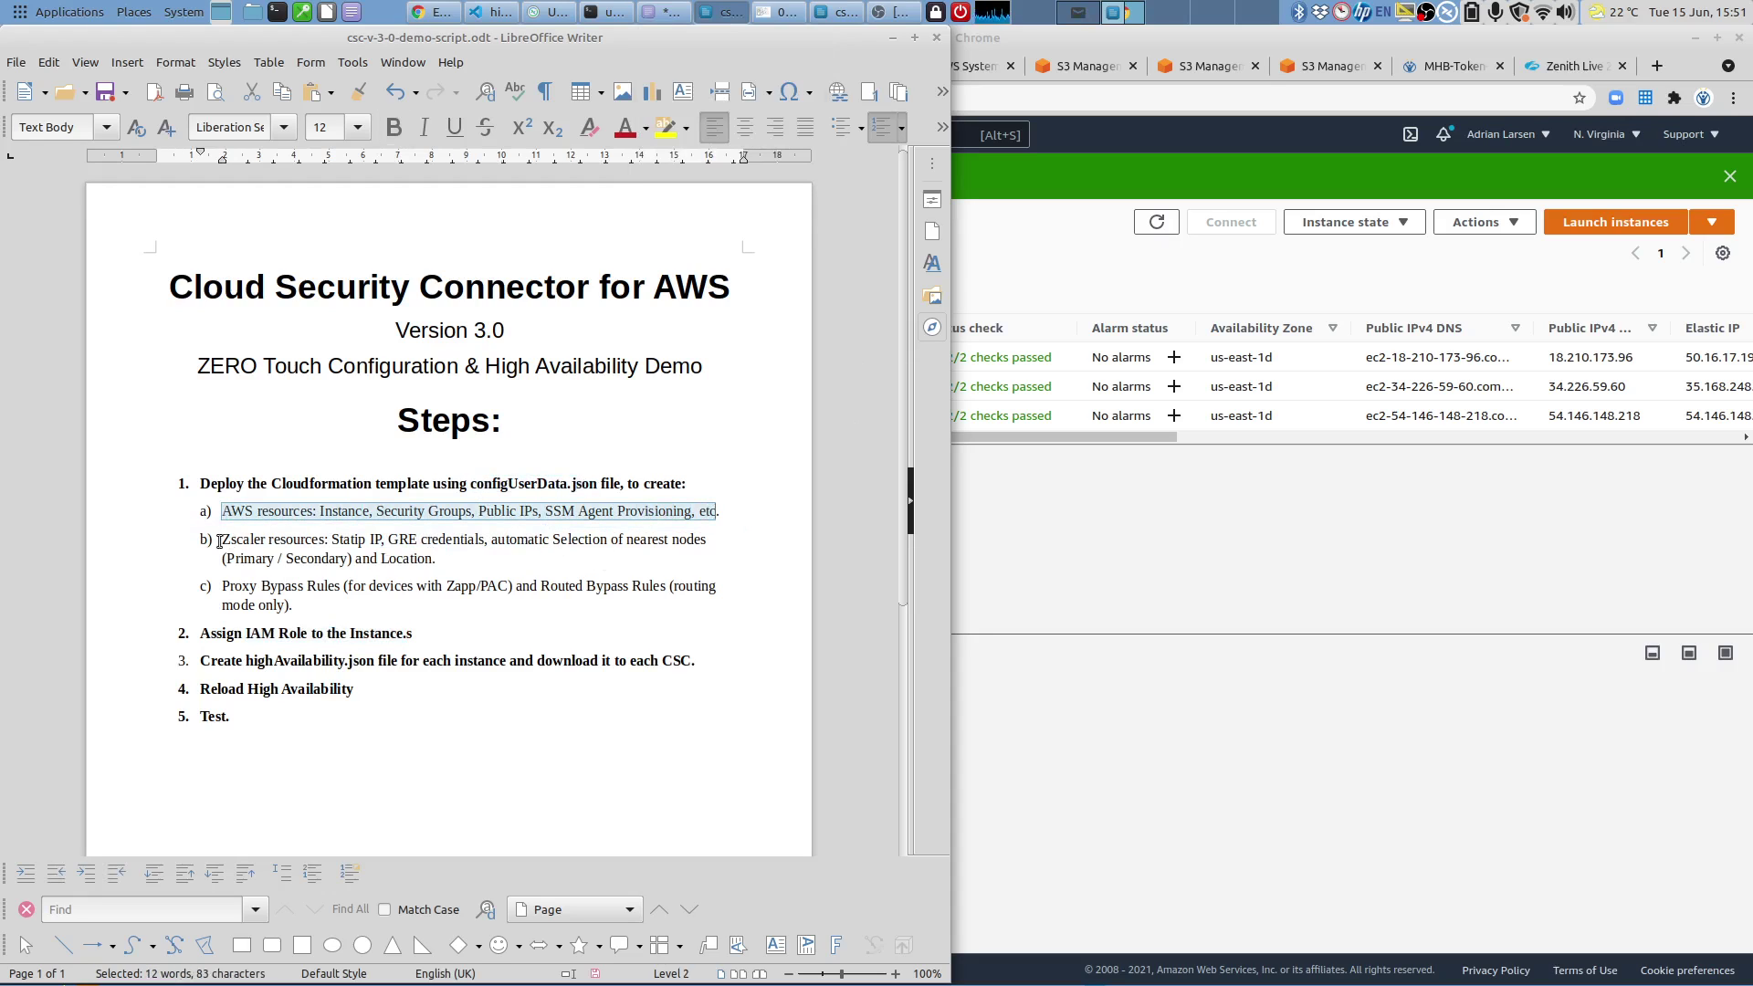
drag(220, 542, 457, 559)
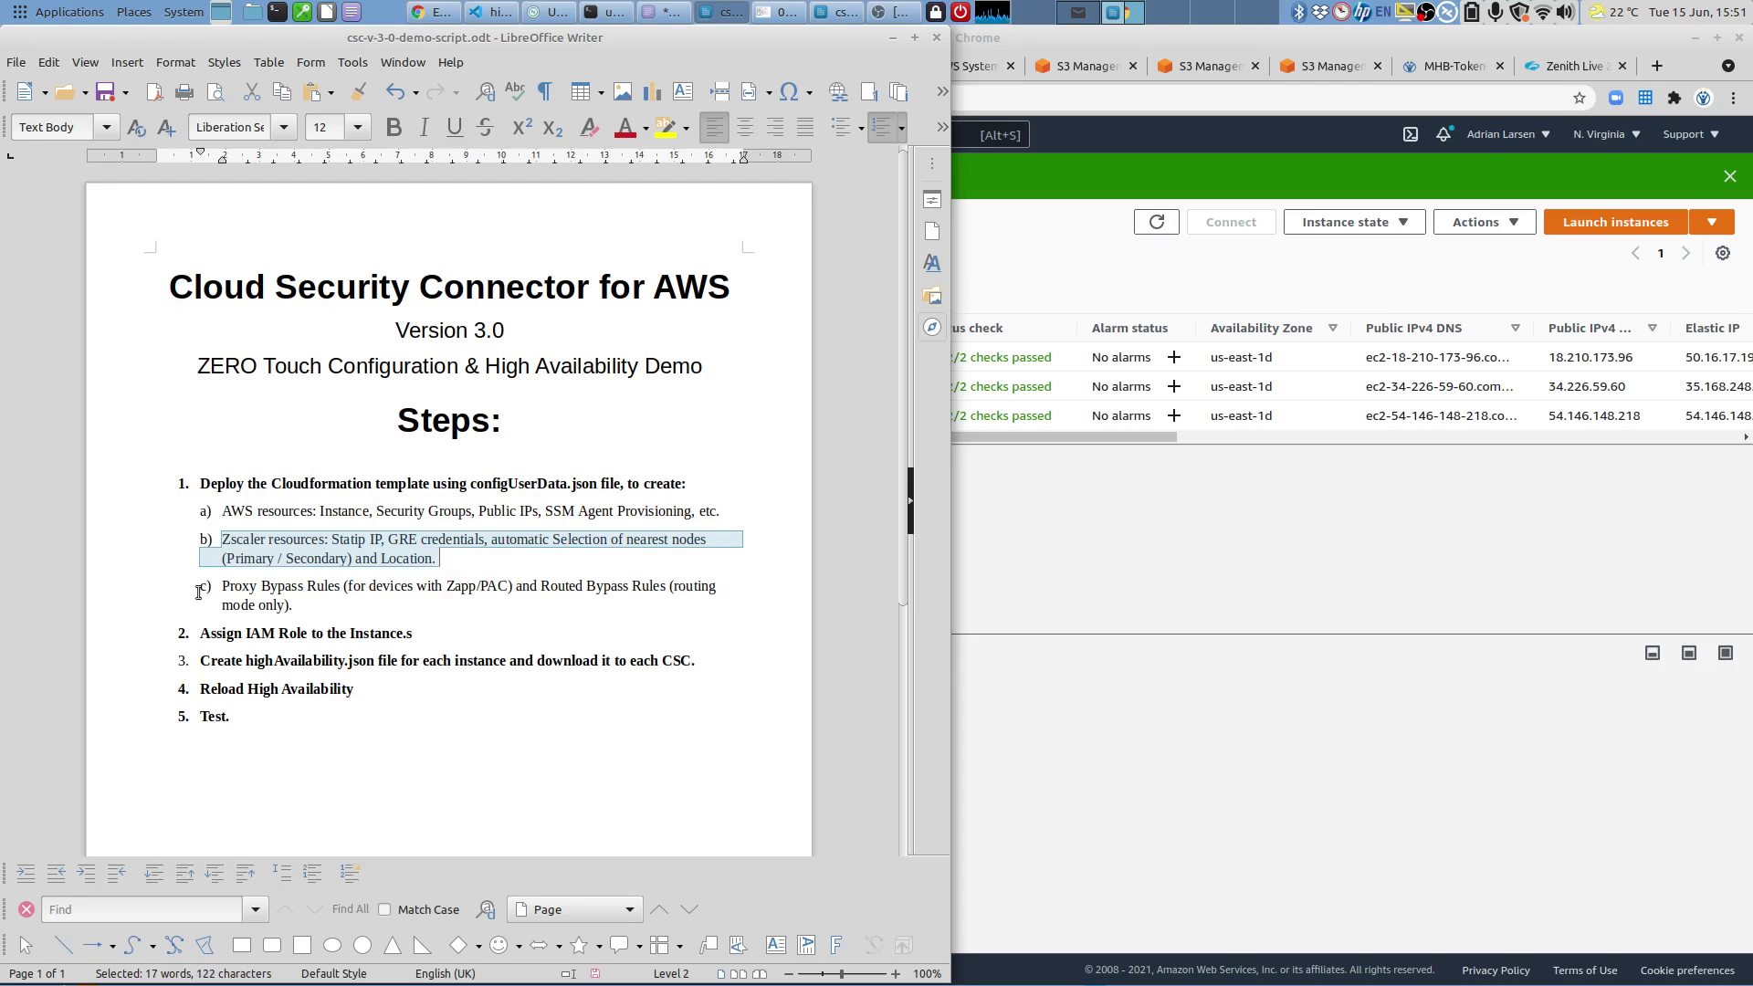
drag(220, 585, 329, 611)
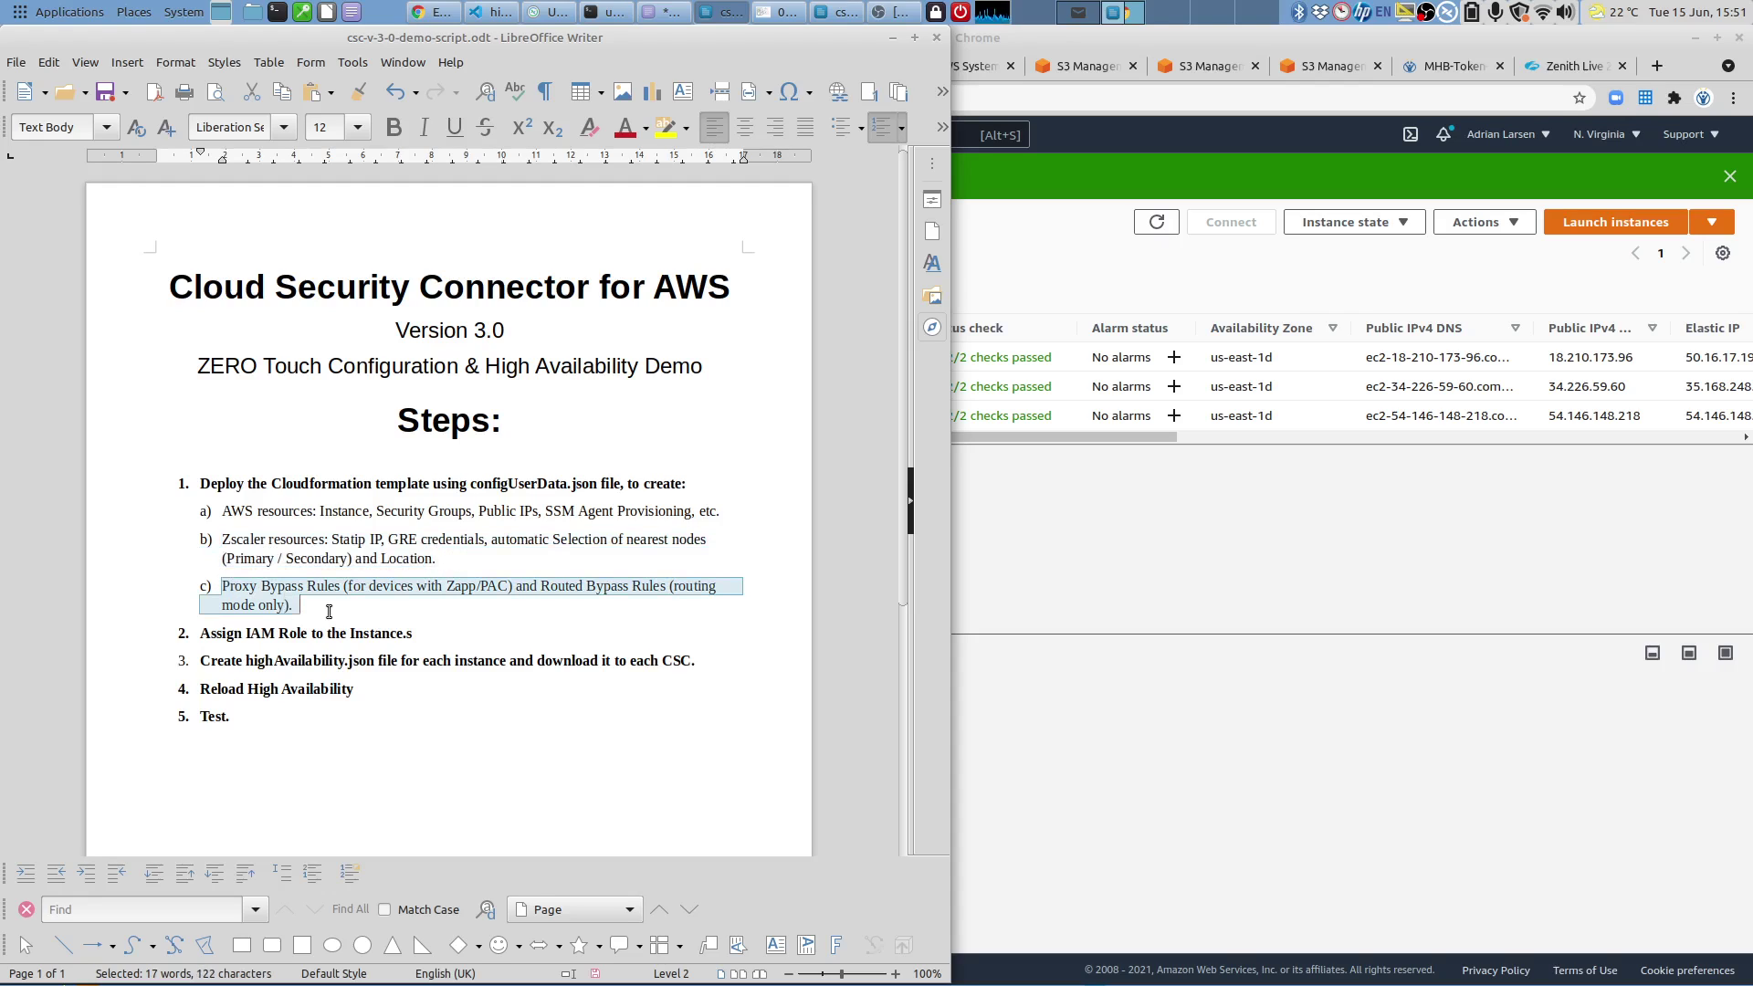